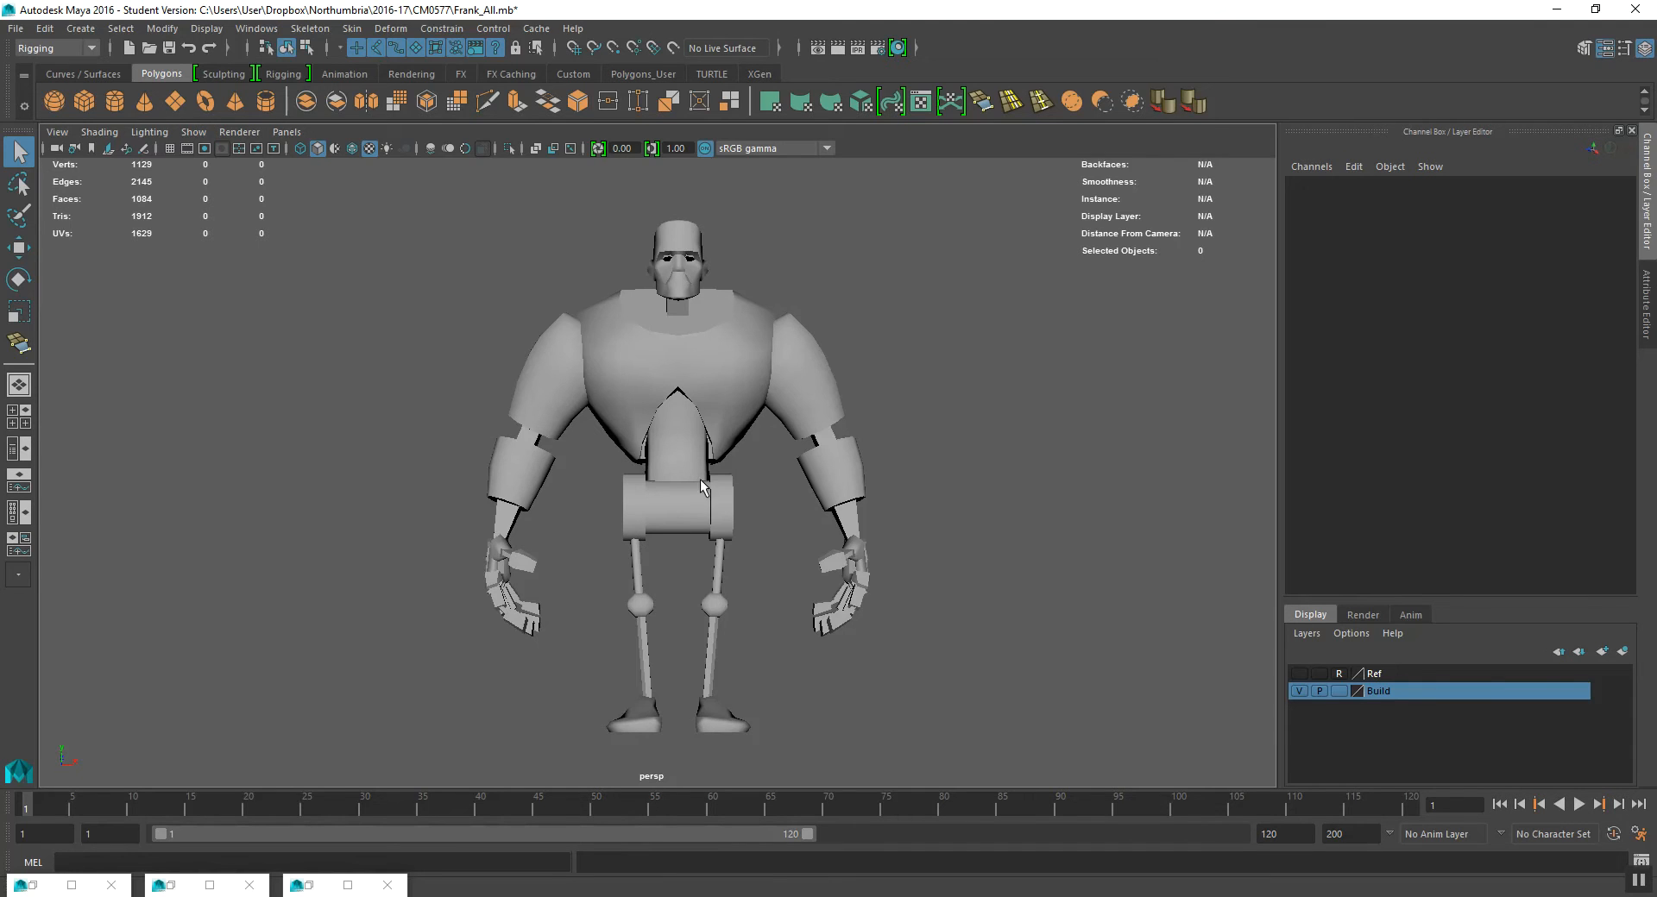
- Show the whole character in the front view and display it in wireframe
key("space")
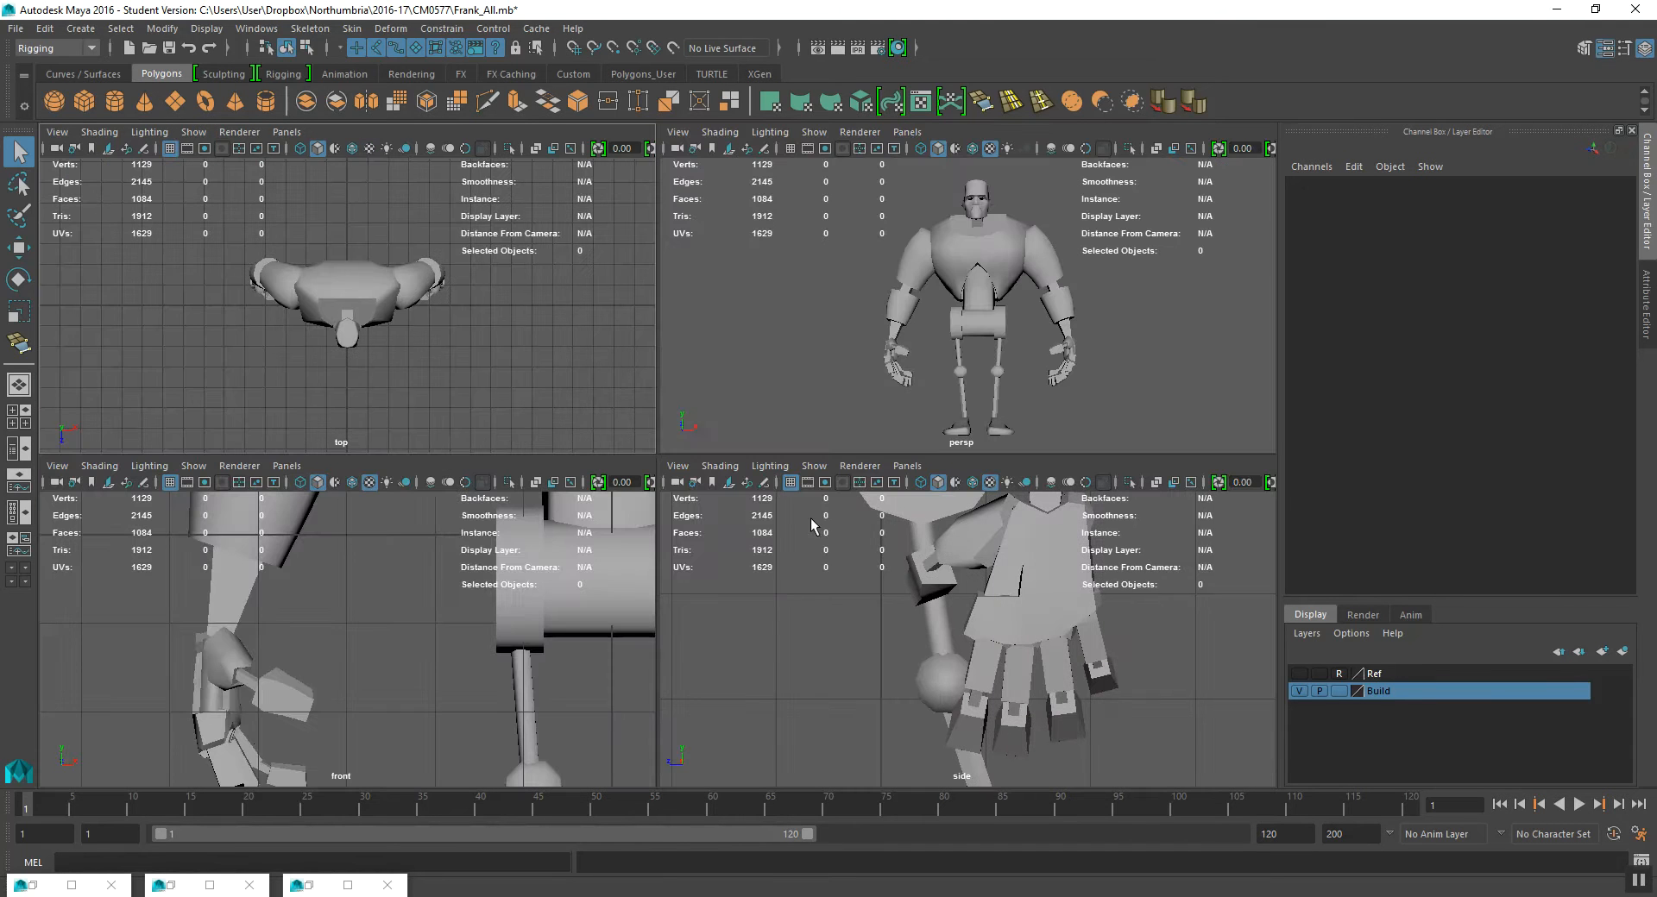
key("a")
key("space")
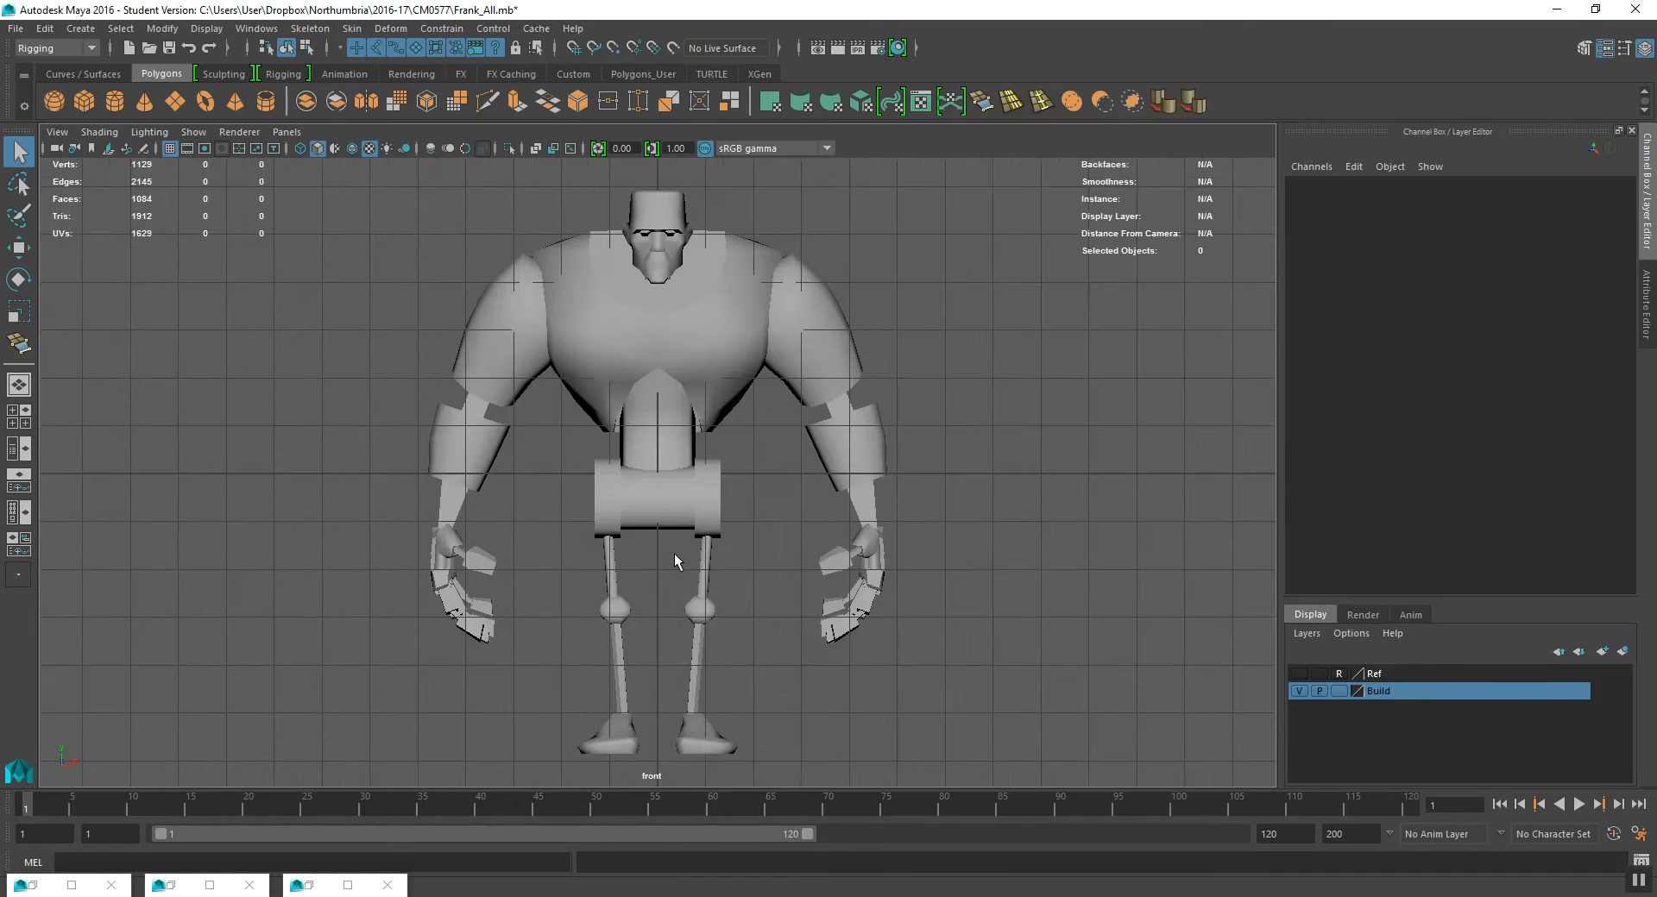
key("a")
key("4")
mouse_move(644, 509)
middle_mouse_down("alt")
mouse_move(661, 514)
mouse_move(639, 507)
middle_mouse_up("alt")
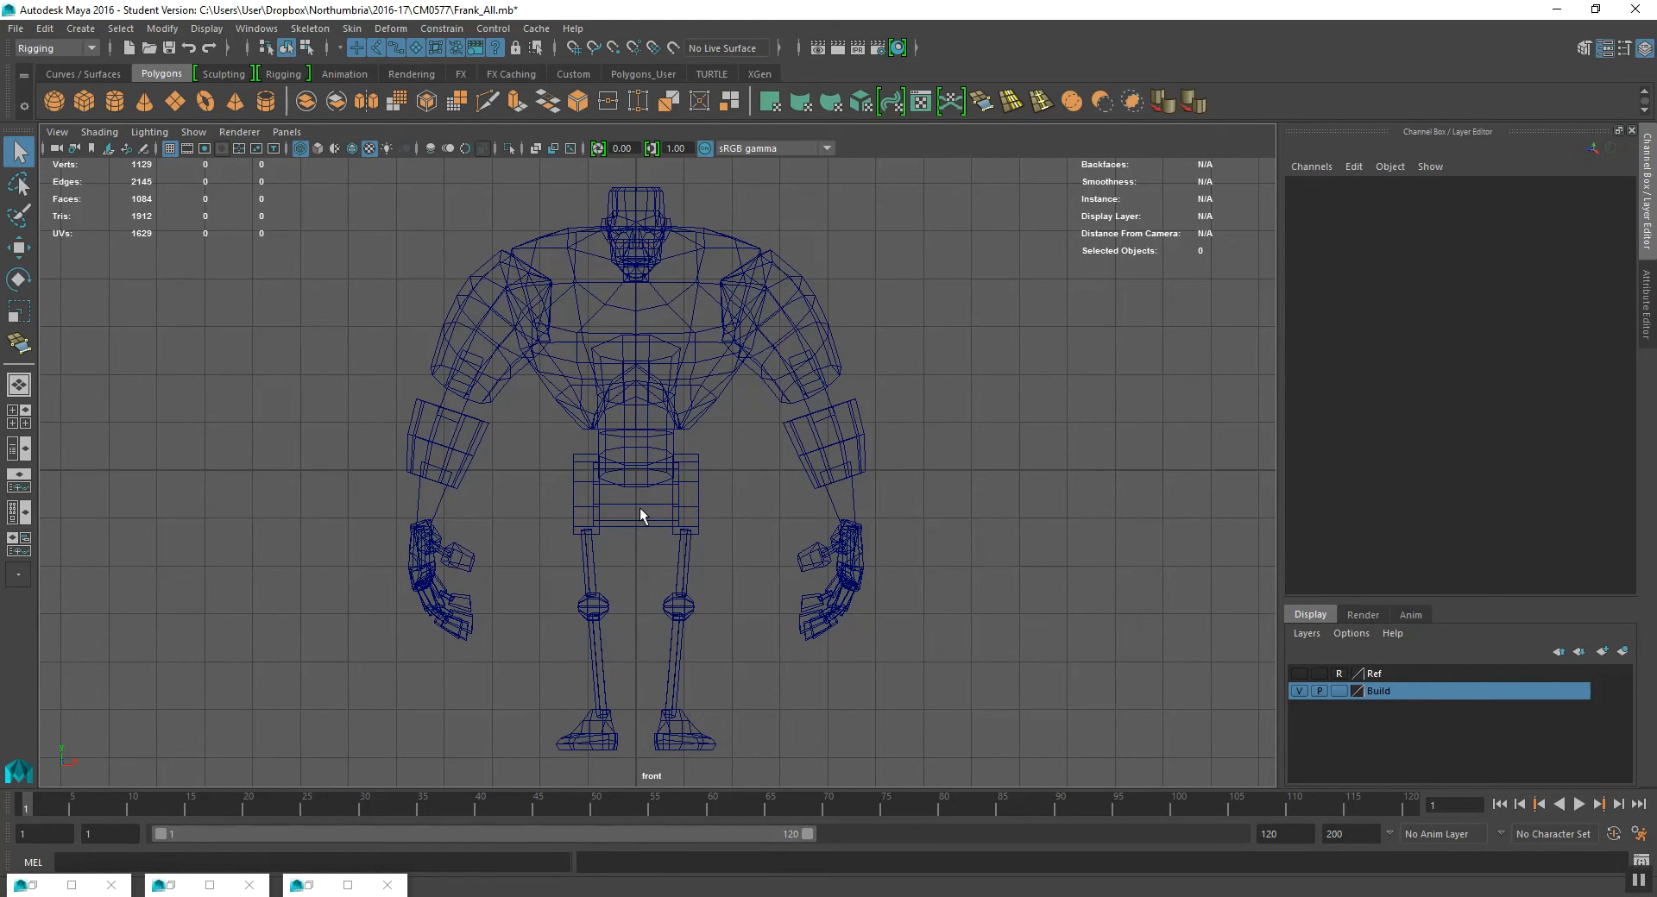
mouse_move(676, 585)
middle_mouse_down("alt")
mouse_move(660, 550)
mouse_move(663, 568)
middle_mouse_up("alt")
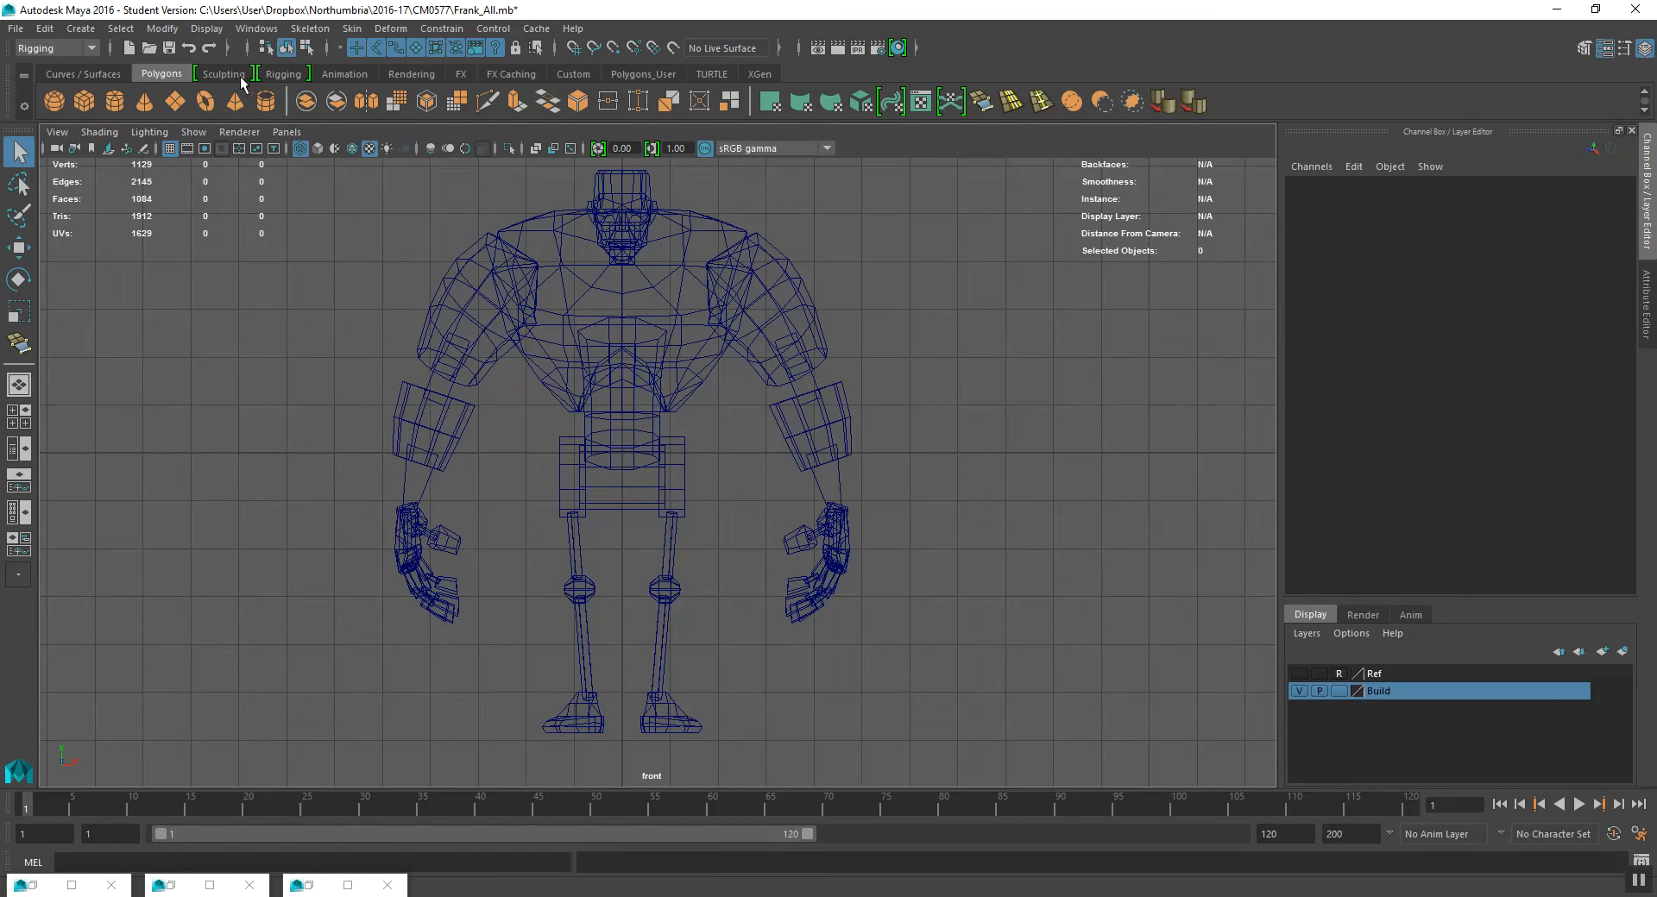
- Create a single root joint on the character's centre line at the base of the spine
left_click(277, 74)
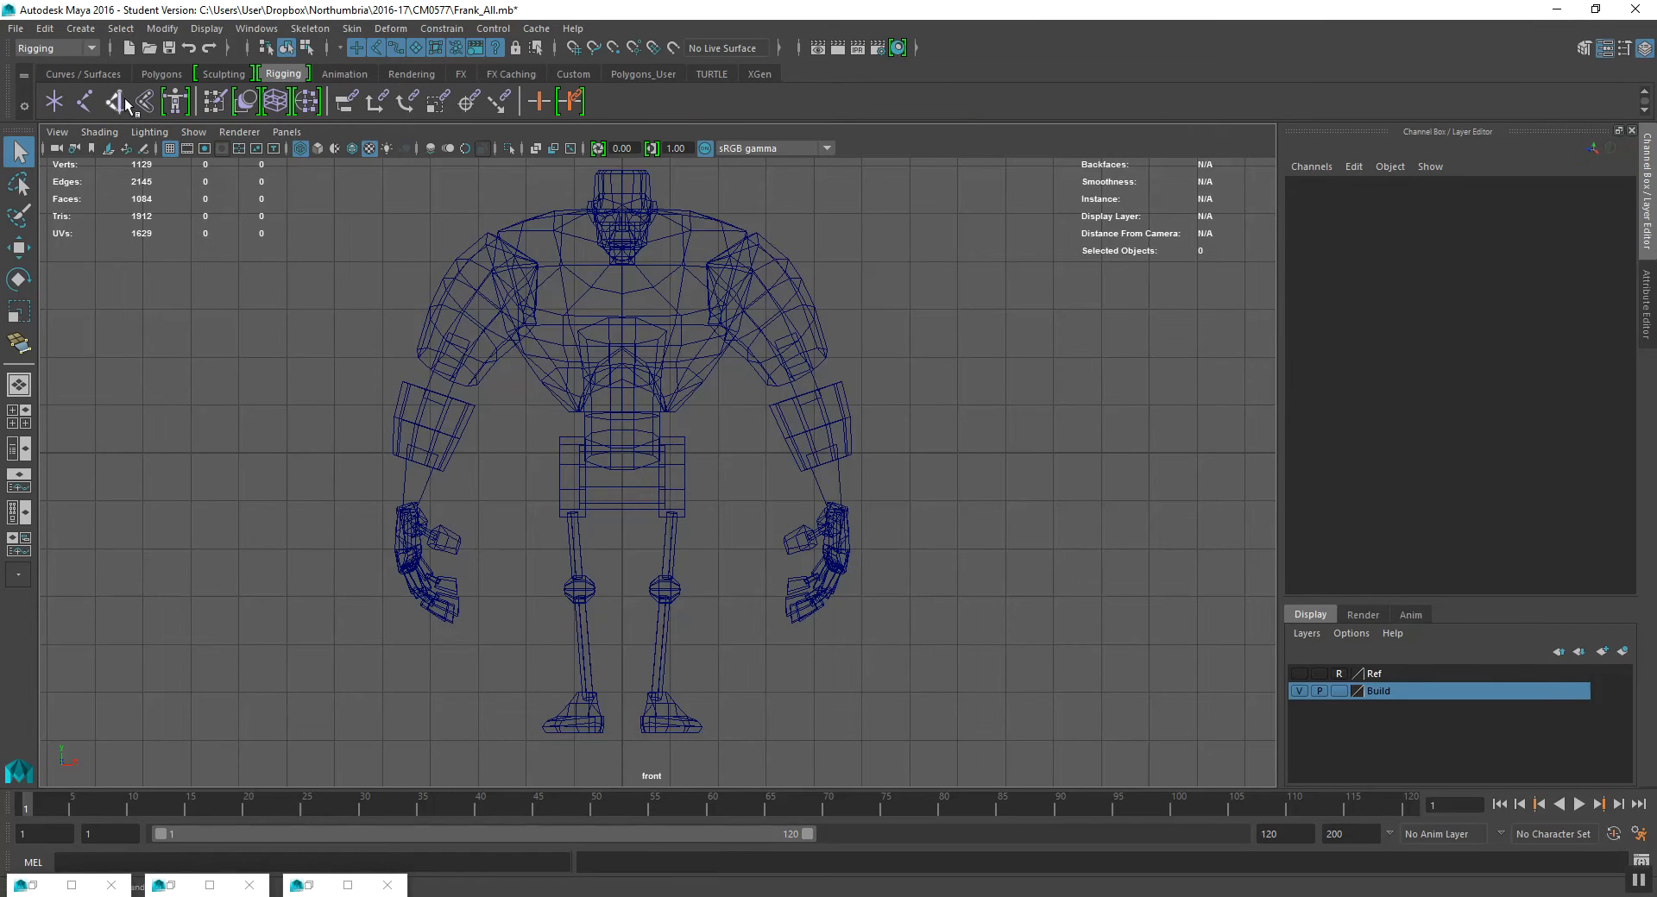
left_click(86, 103)
scroll(636, 496, "up", 3)
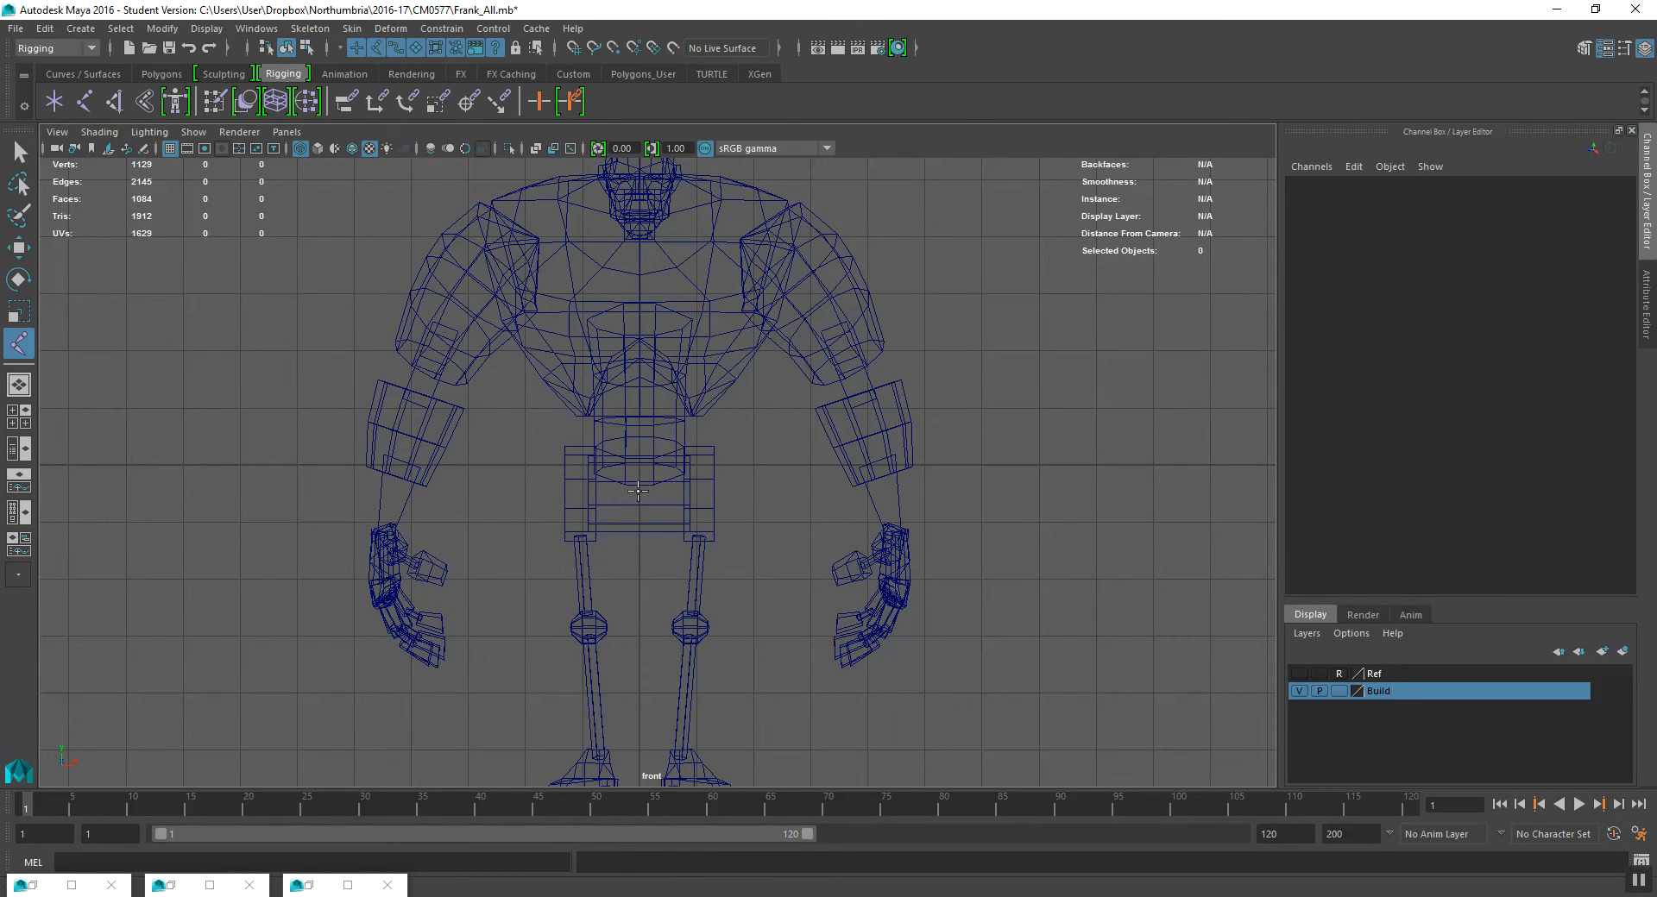
scroll(638, 491, "up", 3)
middle_click_drag(623, 478, 623, 426, "alt")
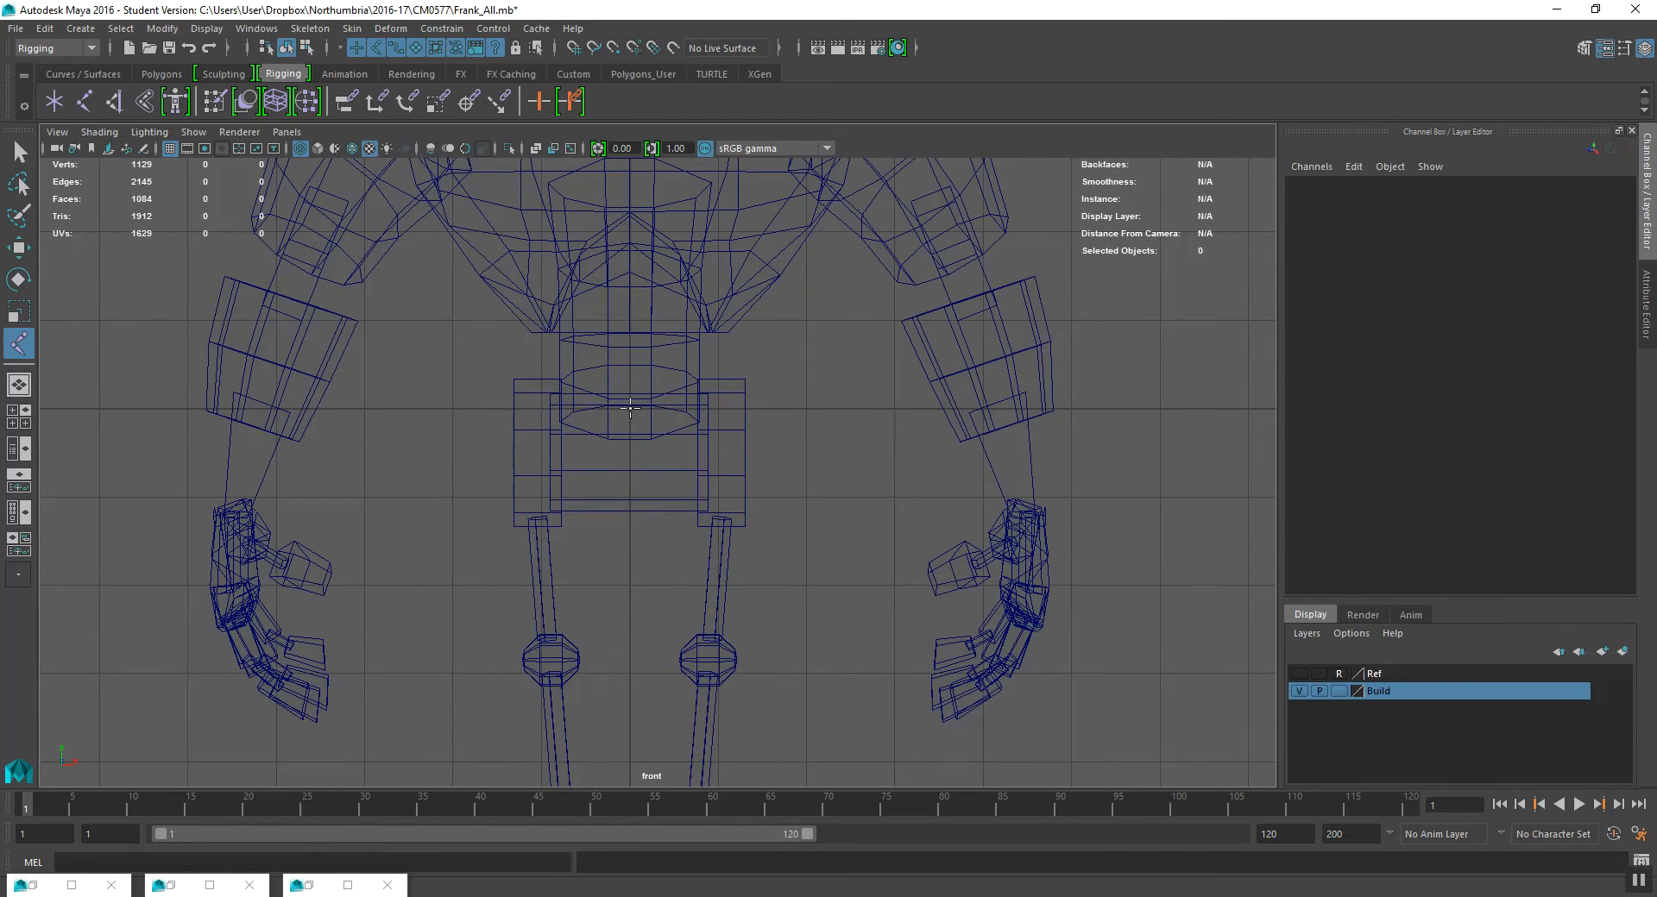
left_click(631, 409)
scroll(637, 462, "up", 2)
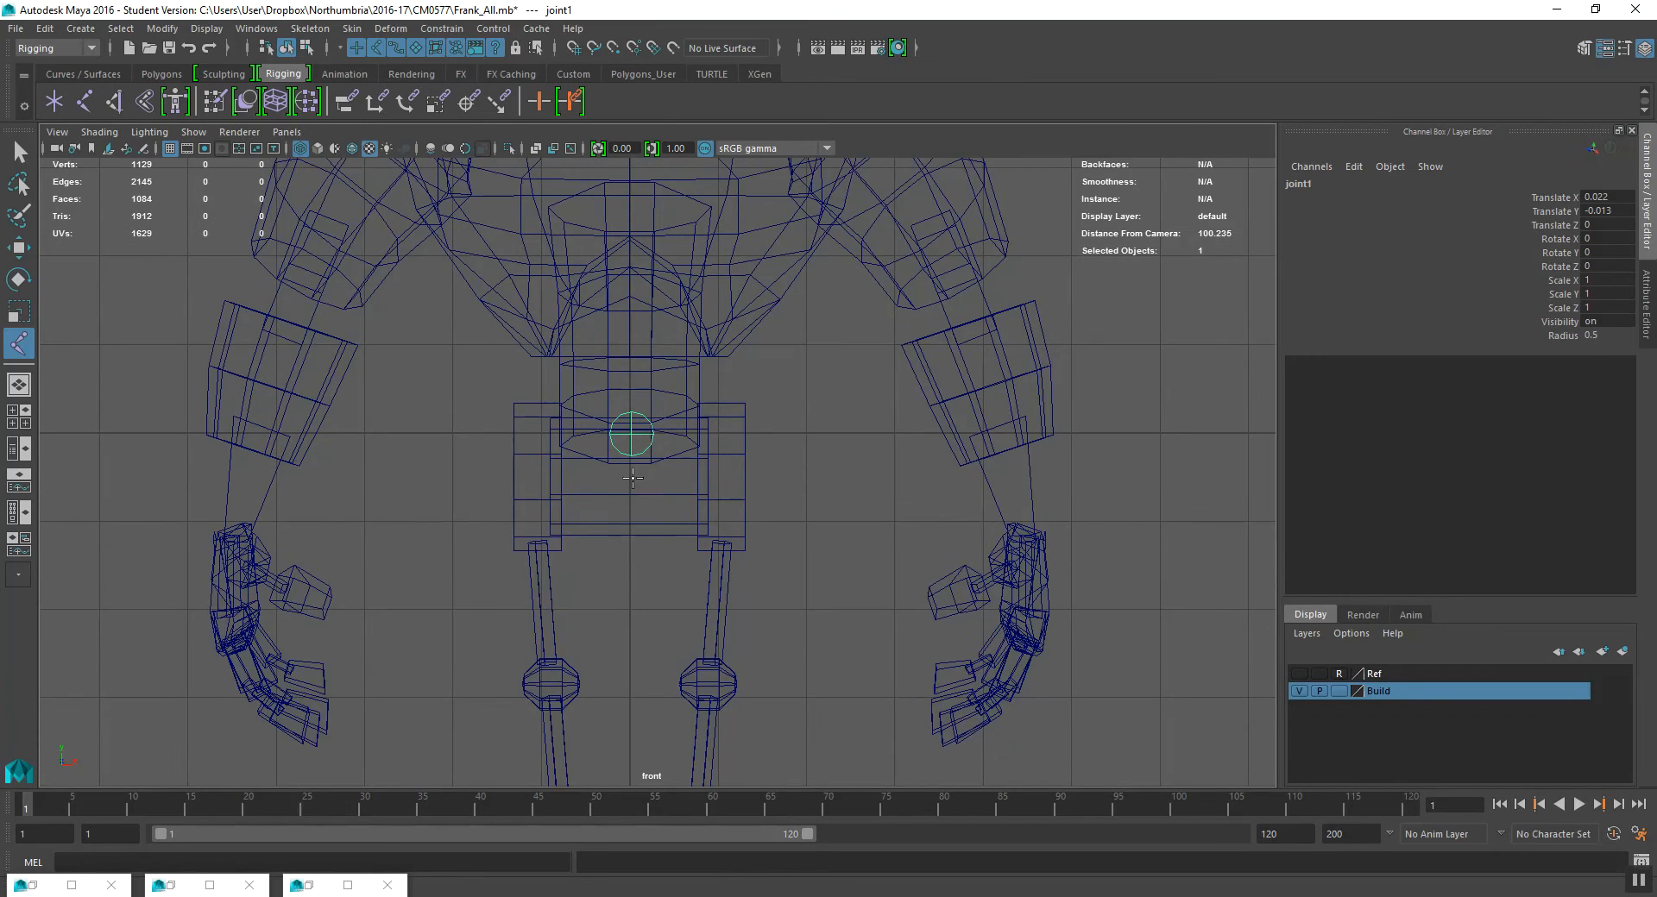
middle_click_drag(639, 473, 643, 508, "alt")
key("q")
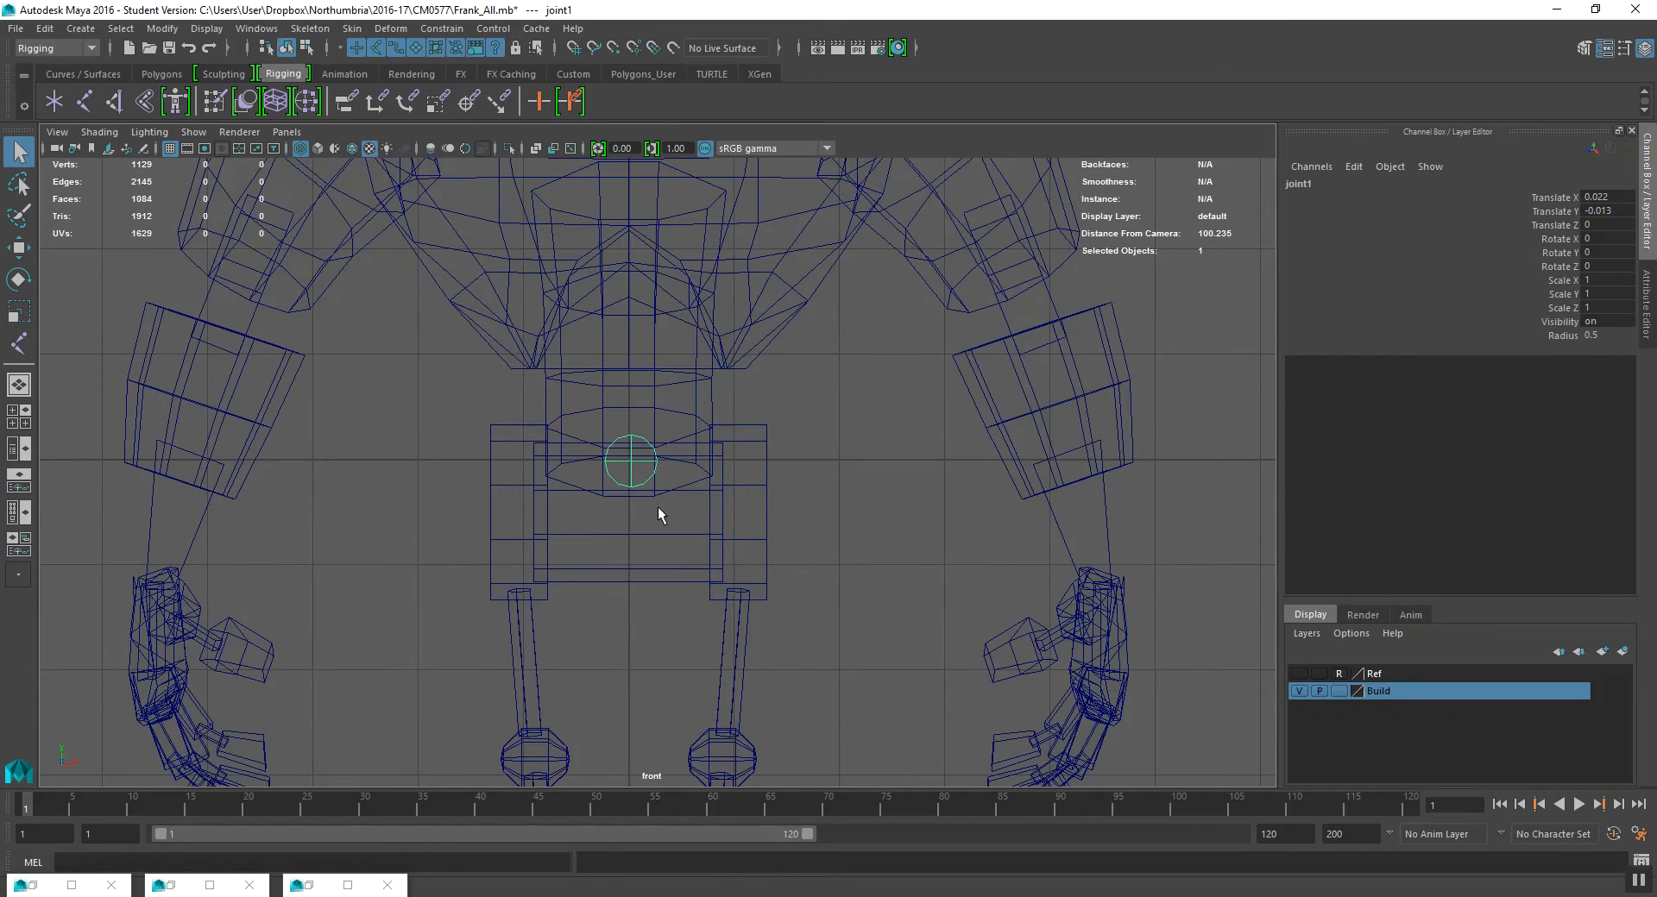
middle_click_drag(701, 448, 695, 474, "alt")
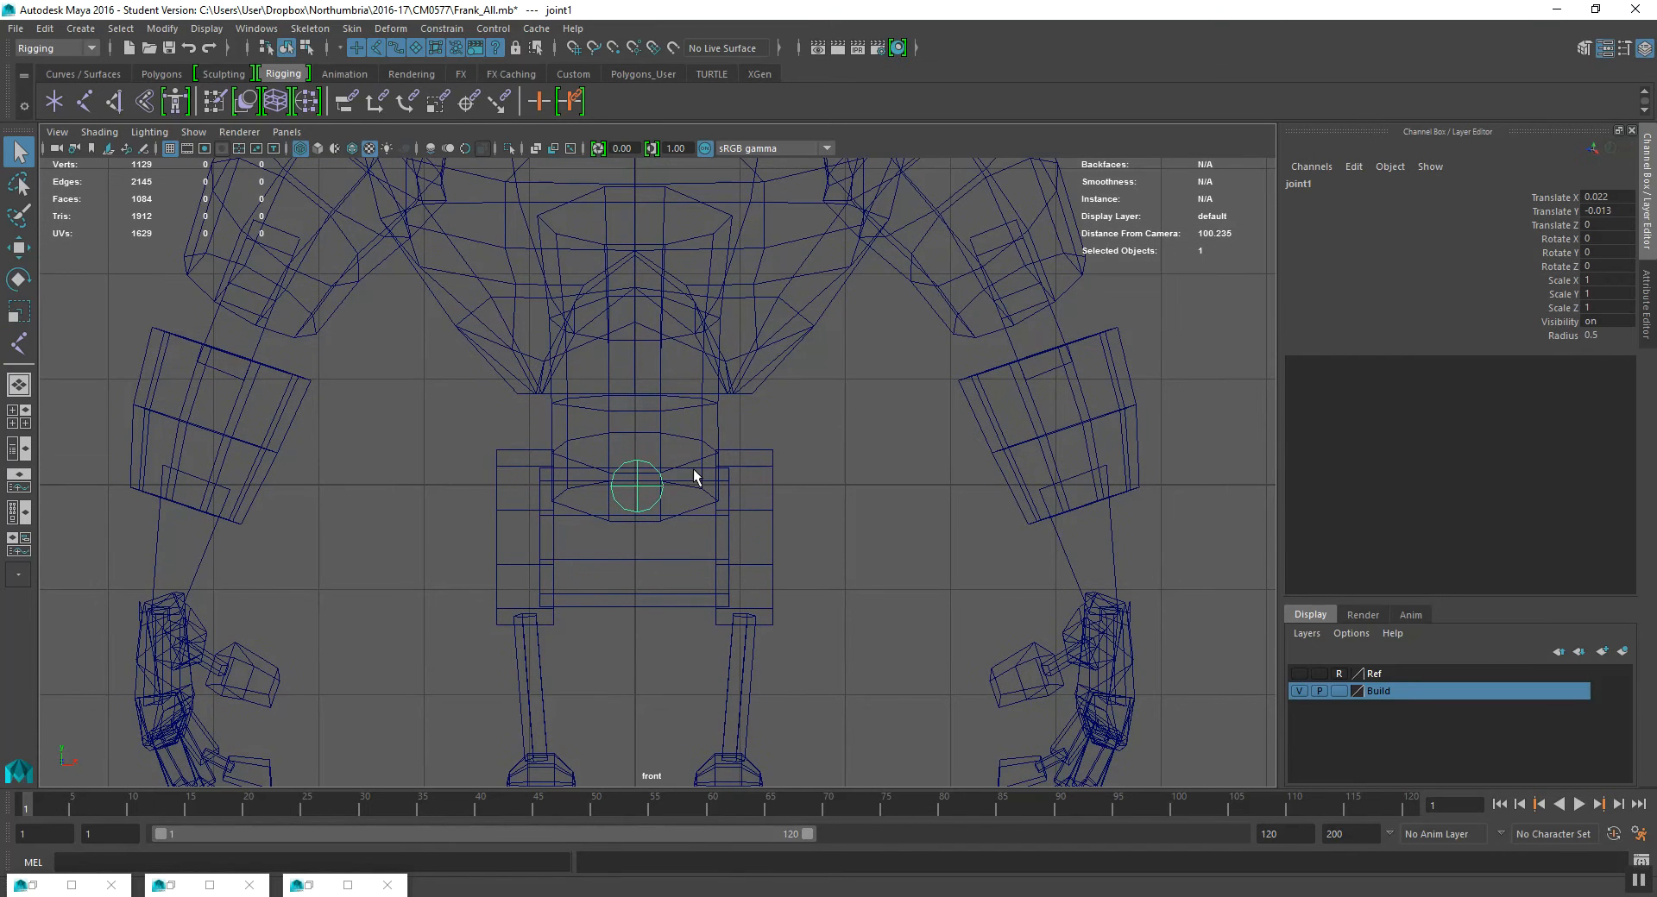
- Rename the root joint as Main and set its Translate X and Translate Y to 0
double_click(1399, 184)
type("Main")
key("Return")
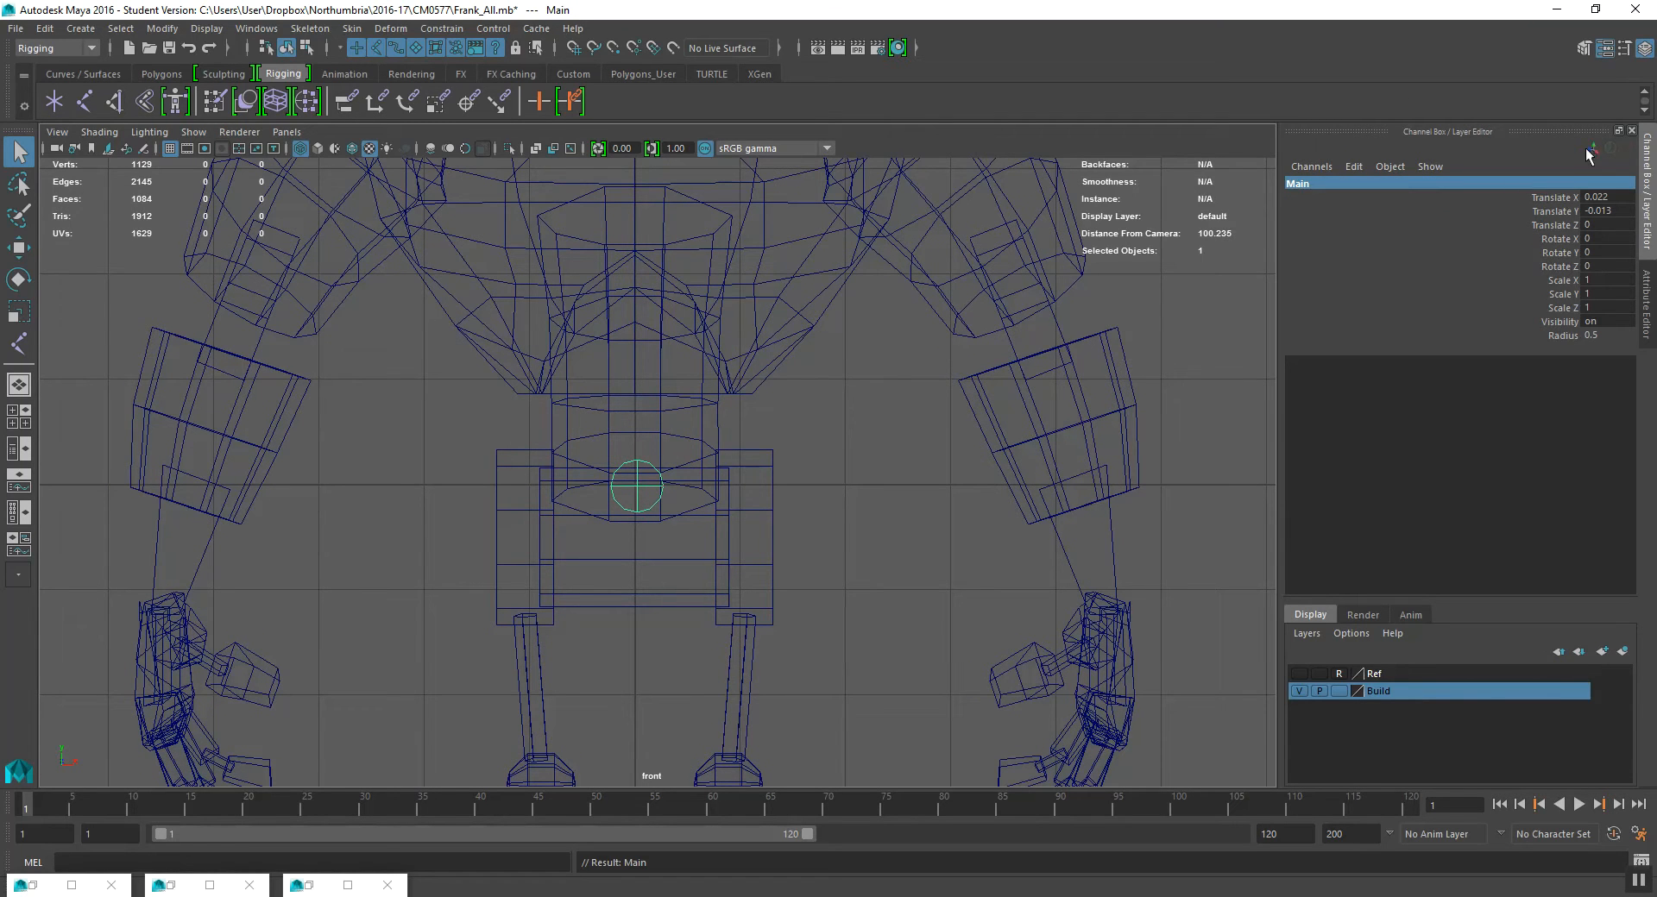
left_click_drag(1601, 198, 1610, 211)
type("0")
key("Return")
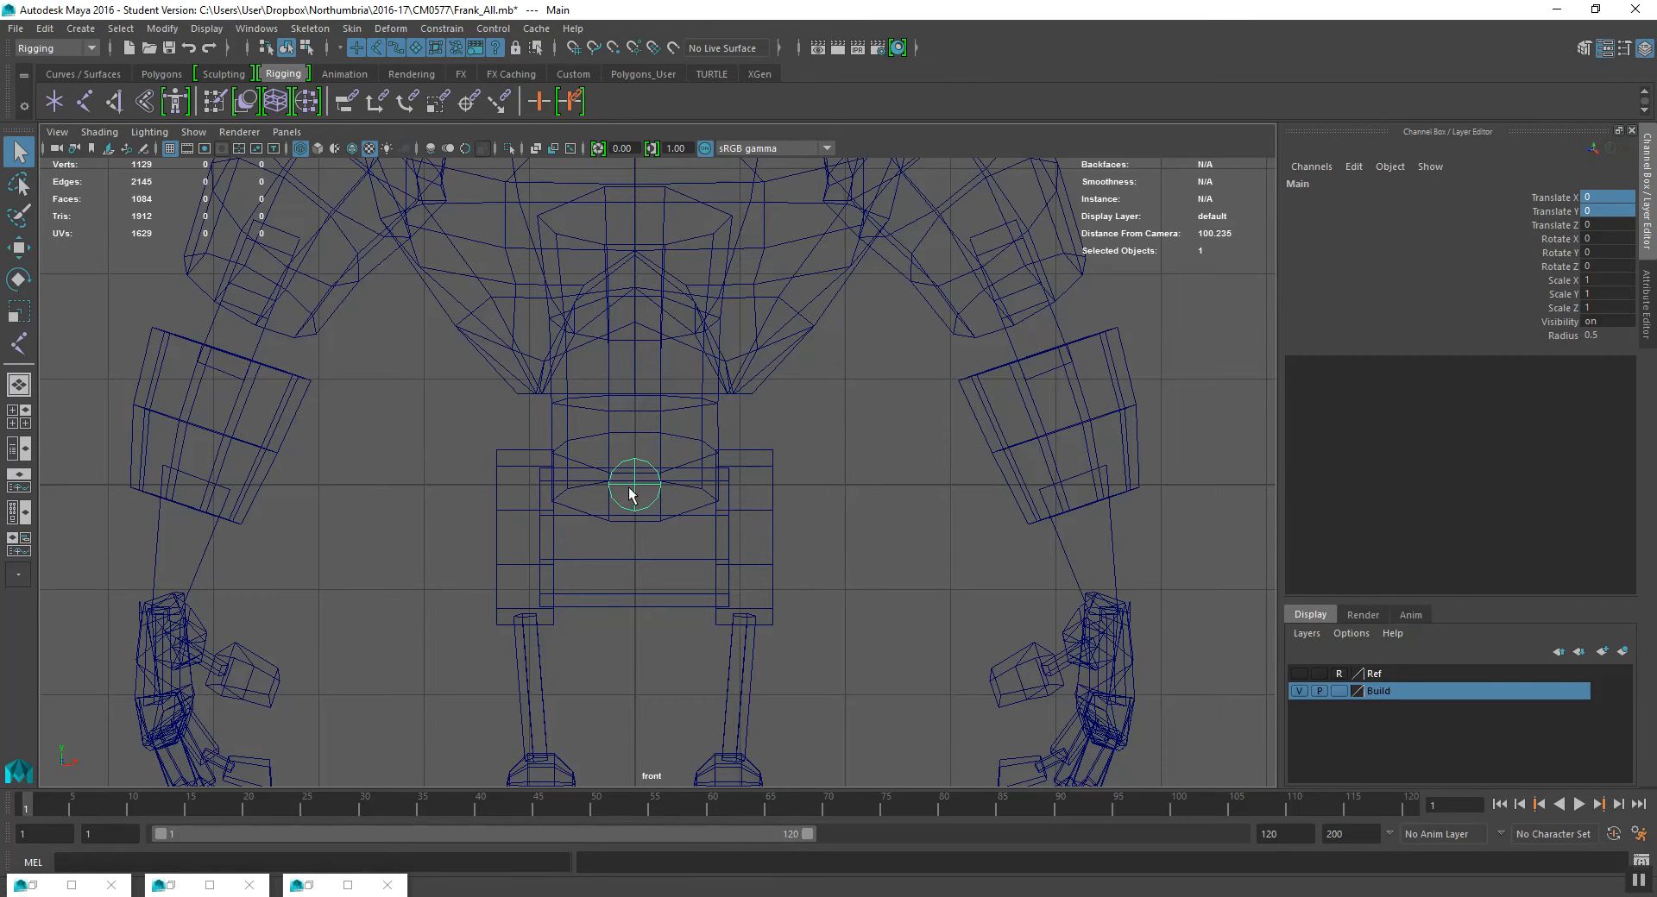
- Move the Main joint into the centre of the pelvis in the side view, to about -0.475 in Y and -0.423 in Z
middle_click_drag(597, 485, 597, 502, "alt")
key("w")
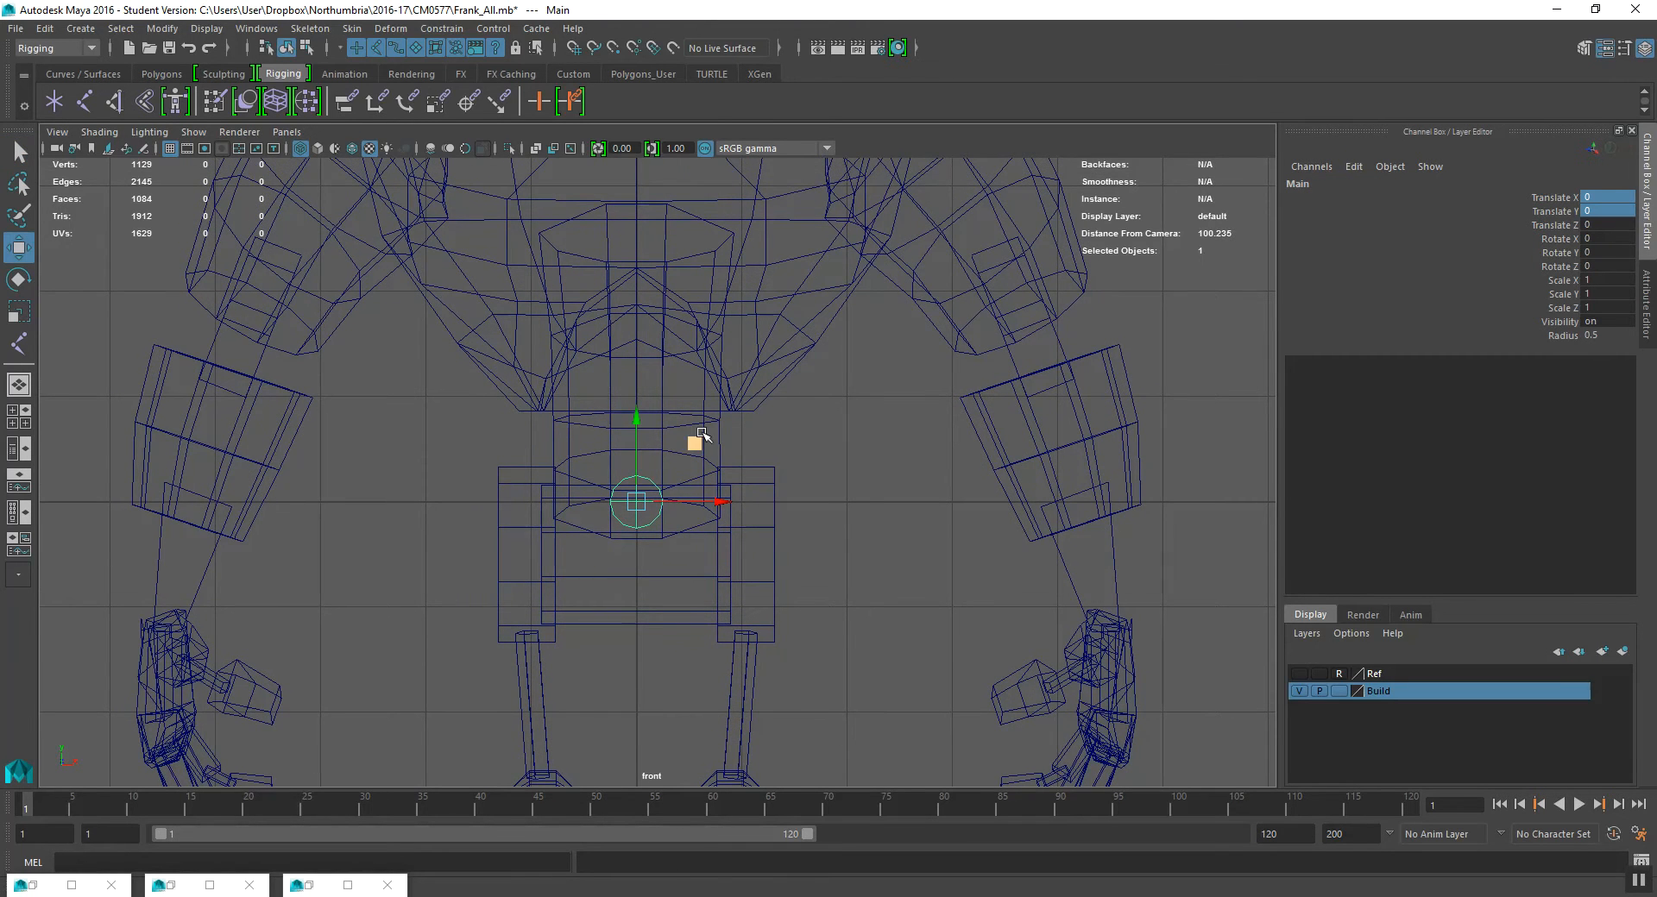
key("space")
key("f")
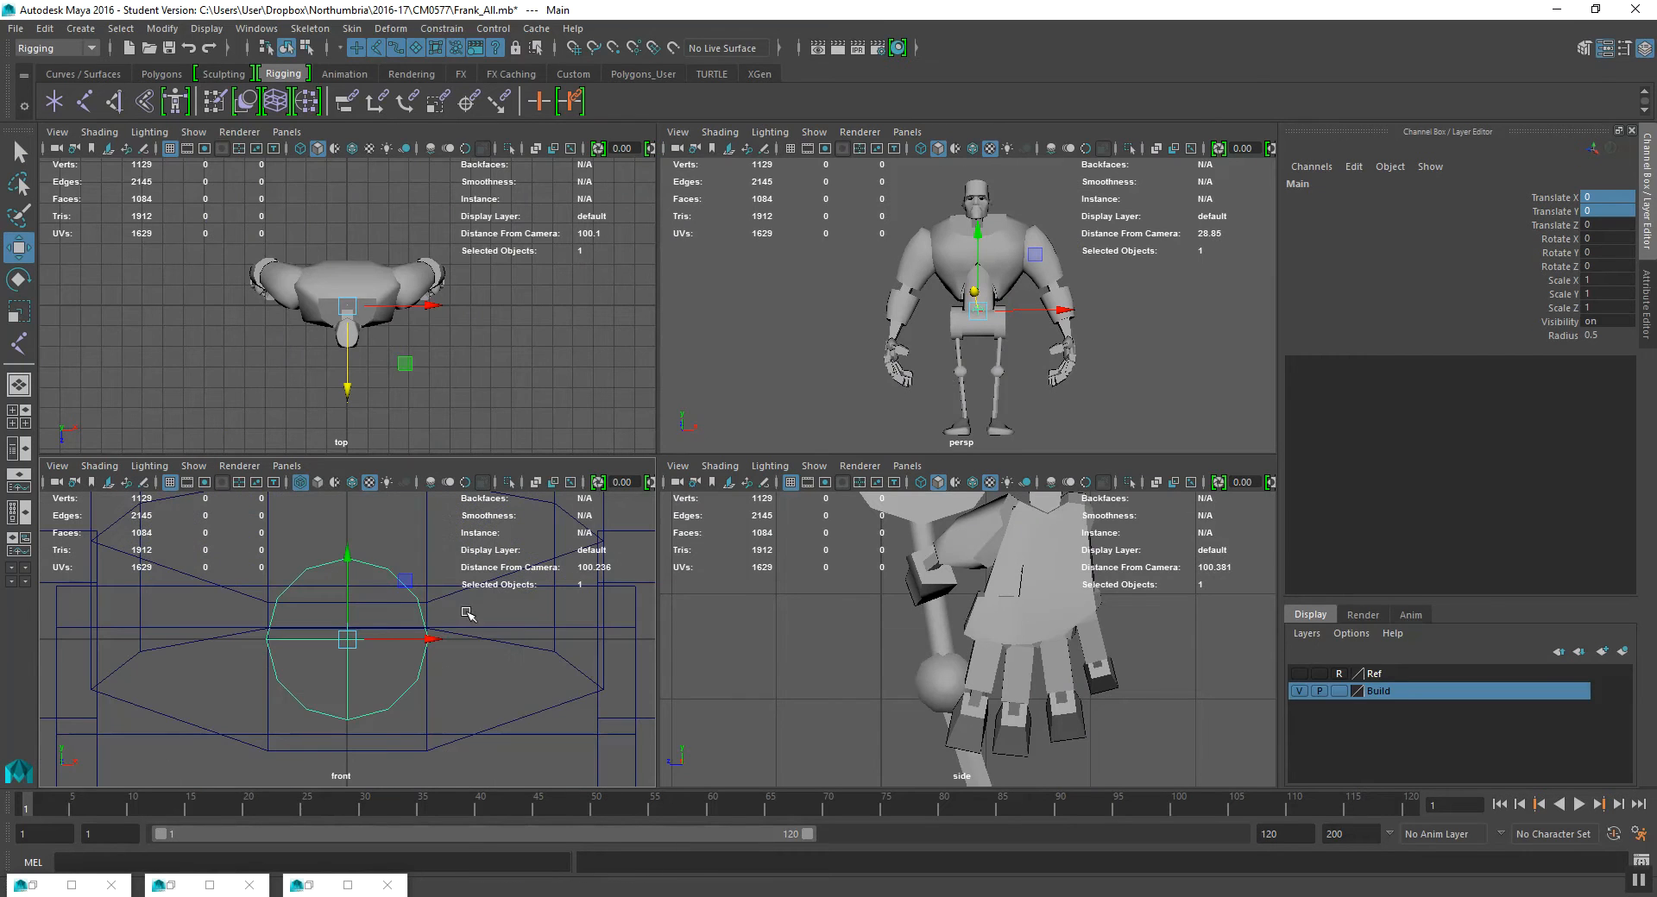
key("f")
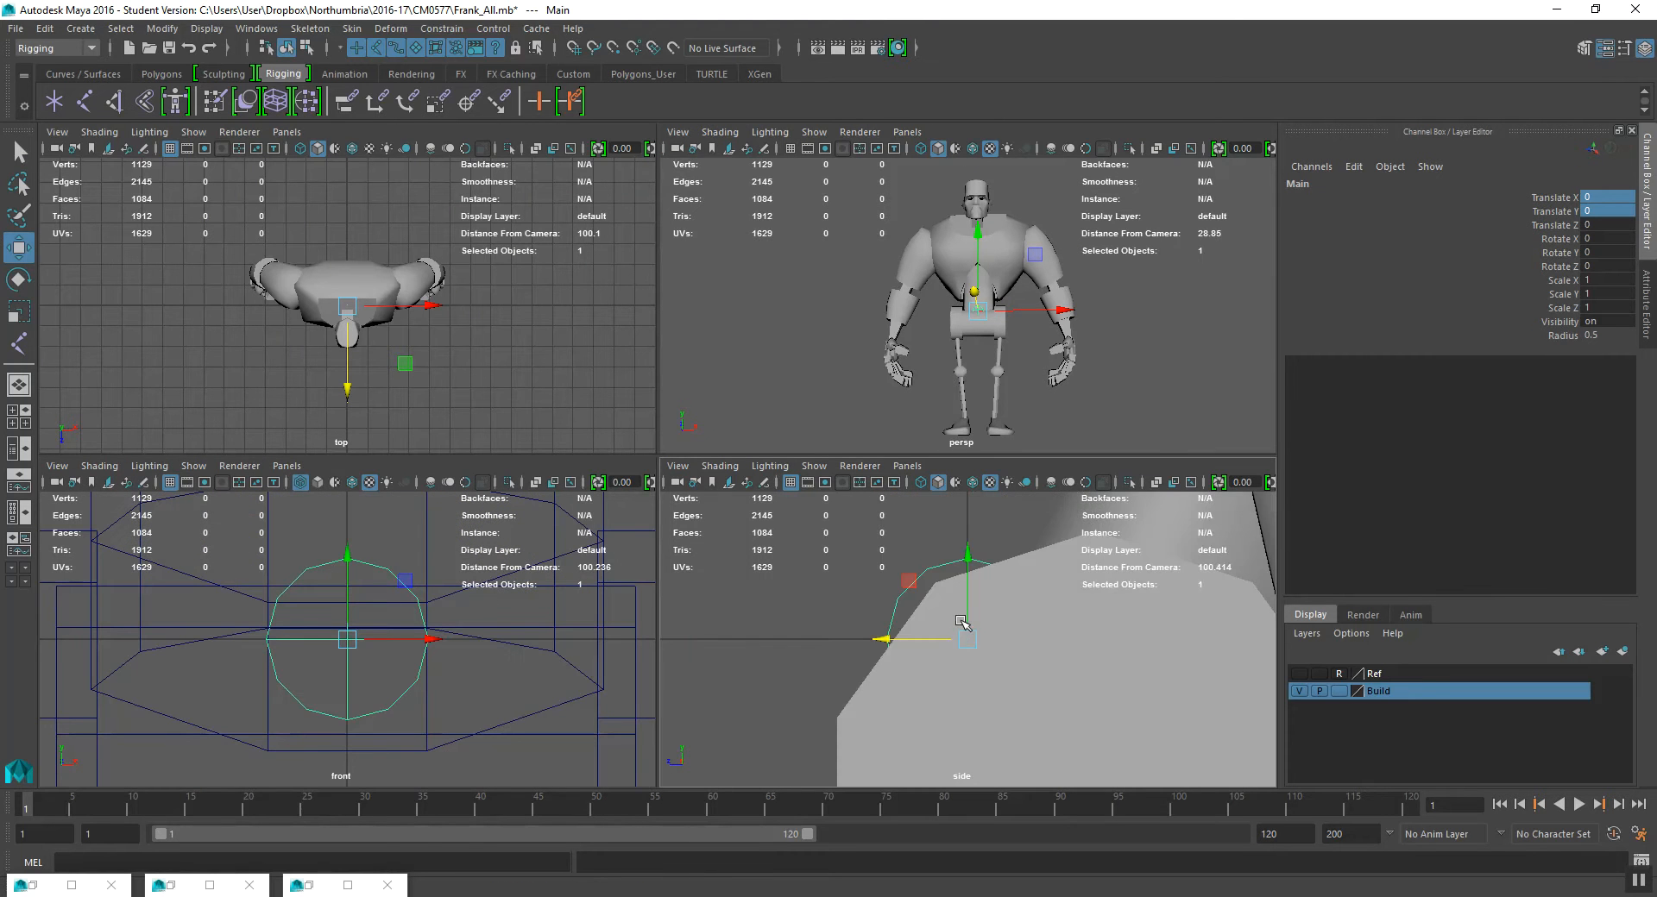
key("4")
key("space")
scroll(854, 532, "down", 10)
middle_click_drag(809, 558, 732, 532, "alt")
scroll(638, 508, "up", 4)
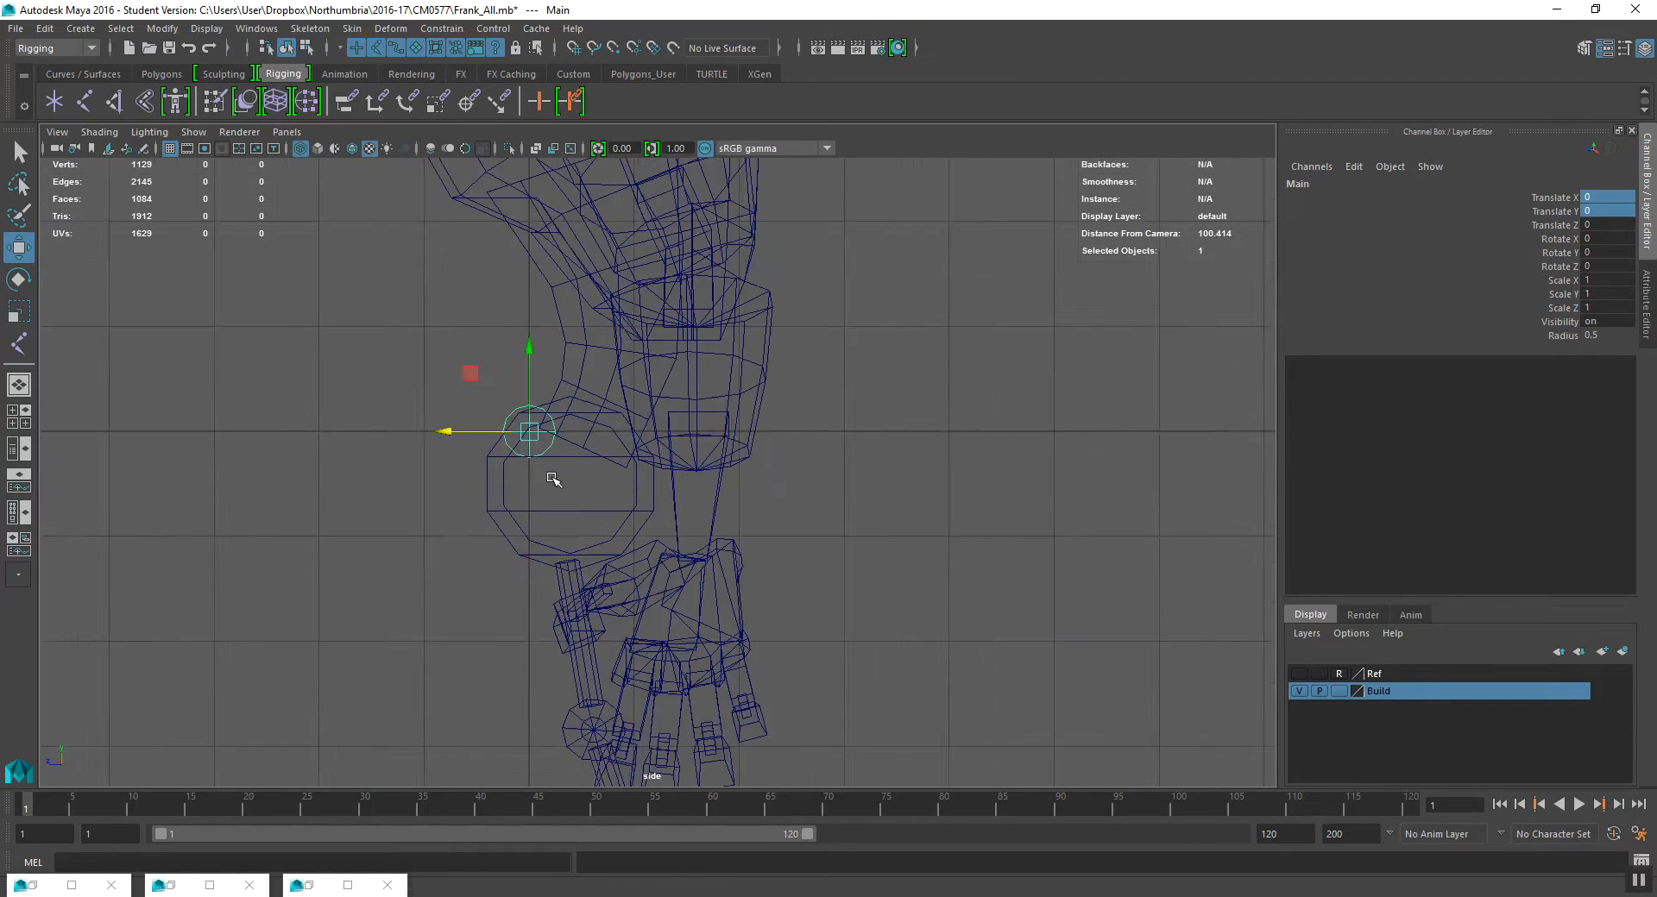
scroll(549, 483, "up", 3)
left_click_drag(475, 415, 534, 485)
- Return to the maximized front view, focused on the pelvis and the Main joint
key("space")
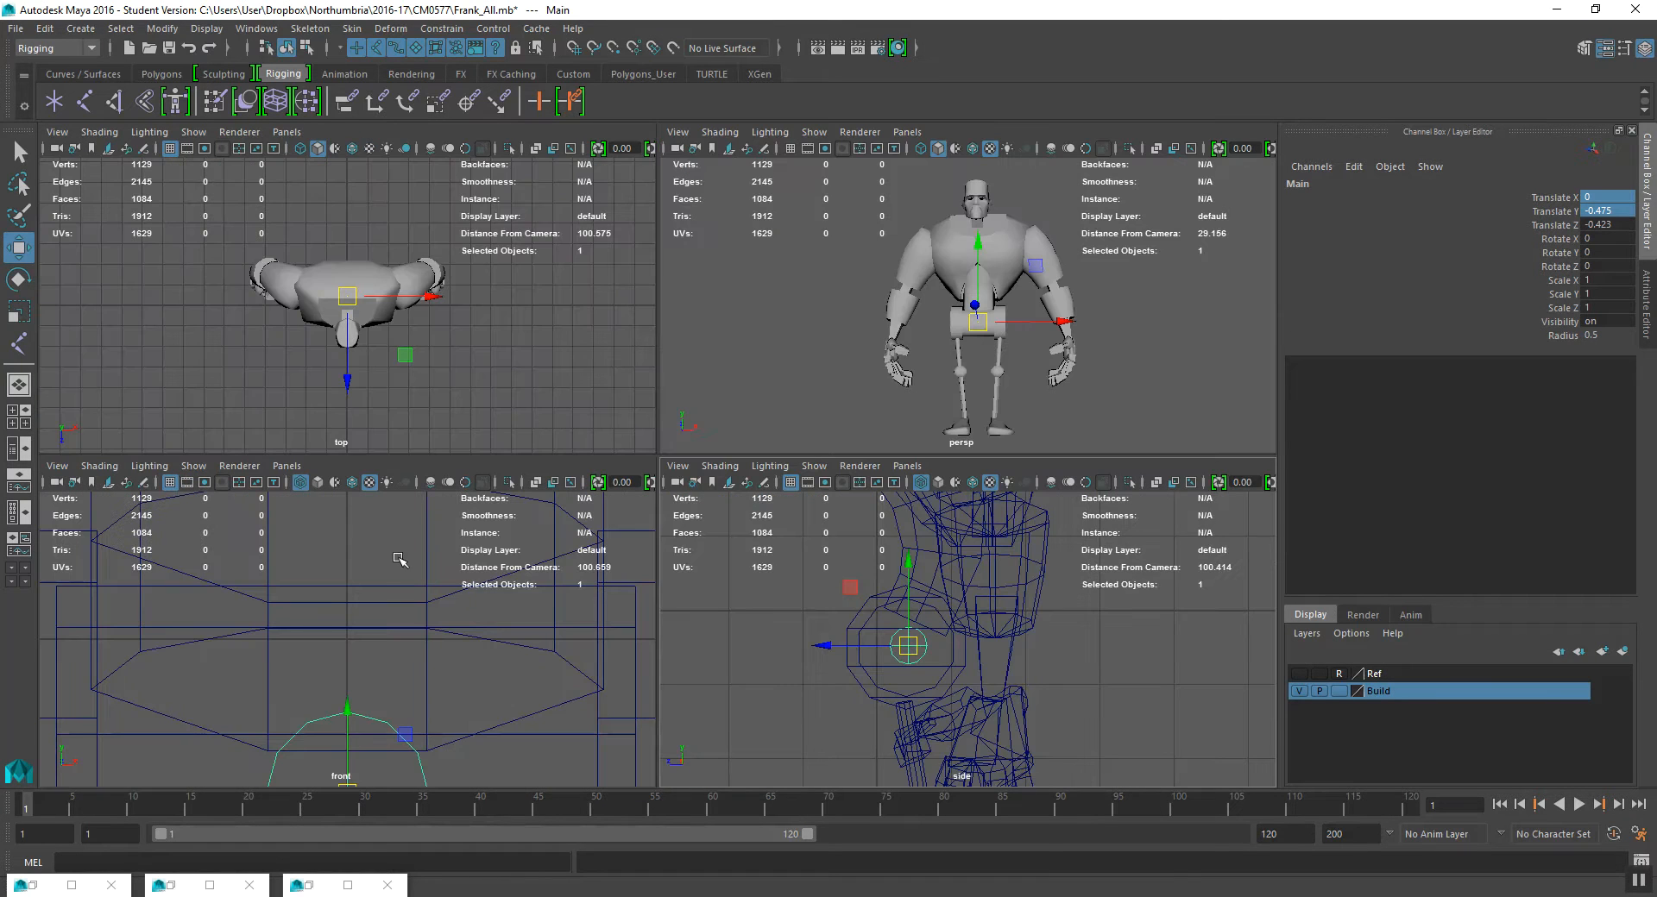
key("space")
scroll(543, 602, "down", 10)
scroll(629, 592, "up", 6)
scroll(720, 515, "up", 4)
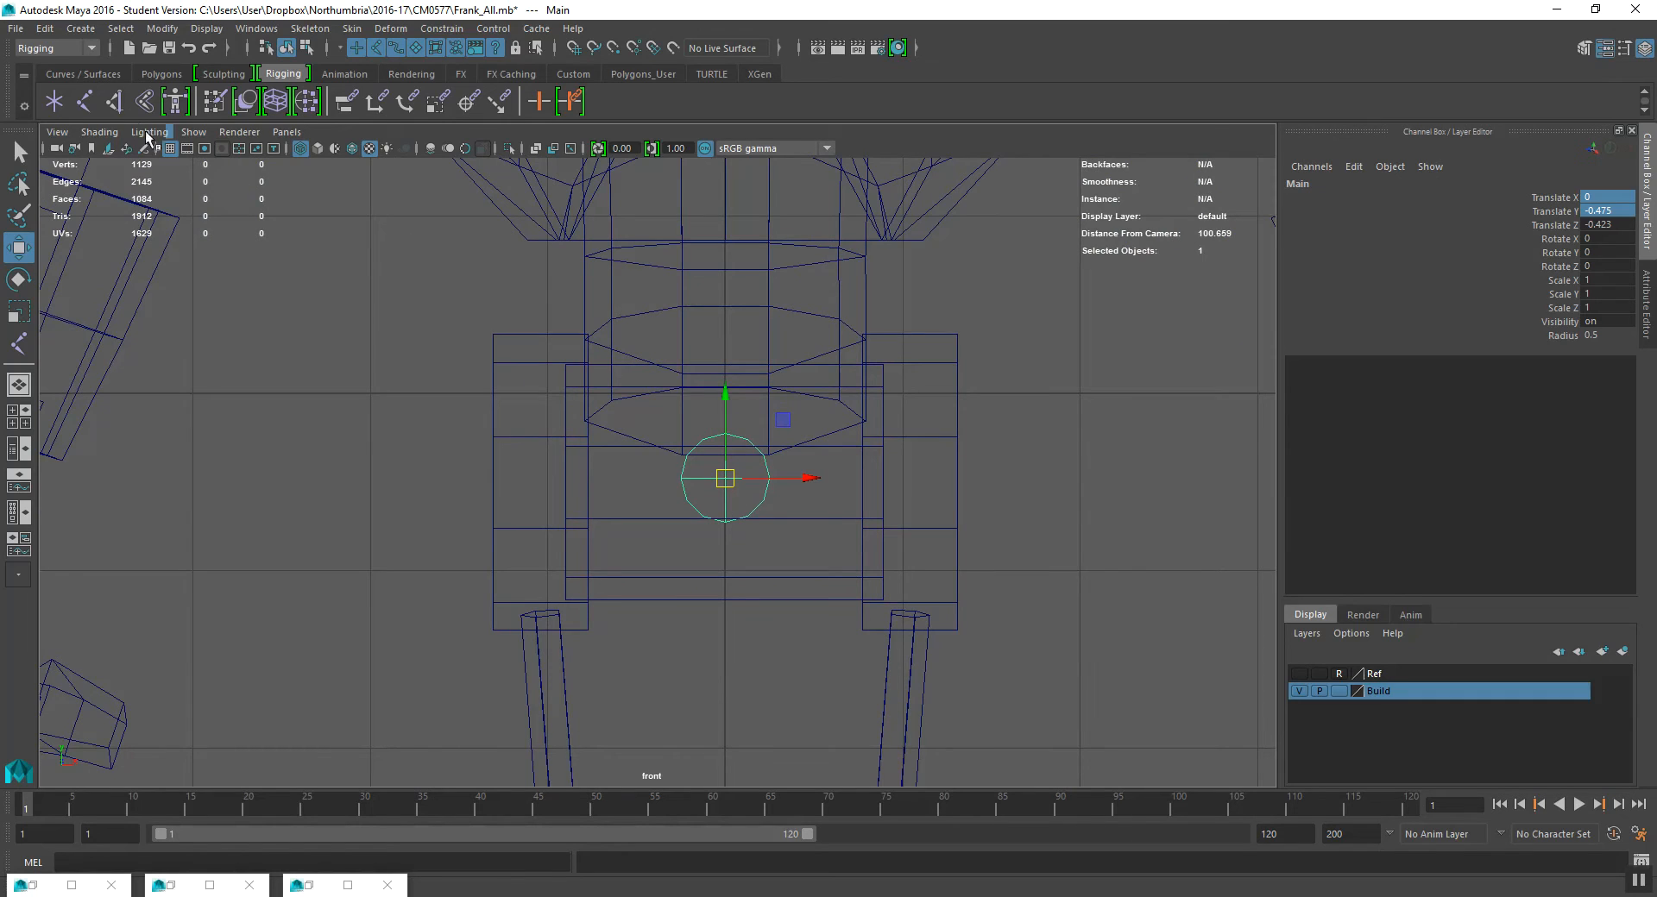
left_click(92, 102)
scroll(742, 475, "up", 1)
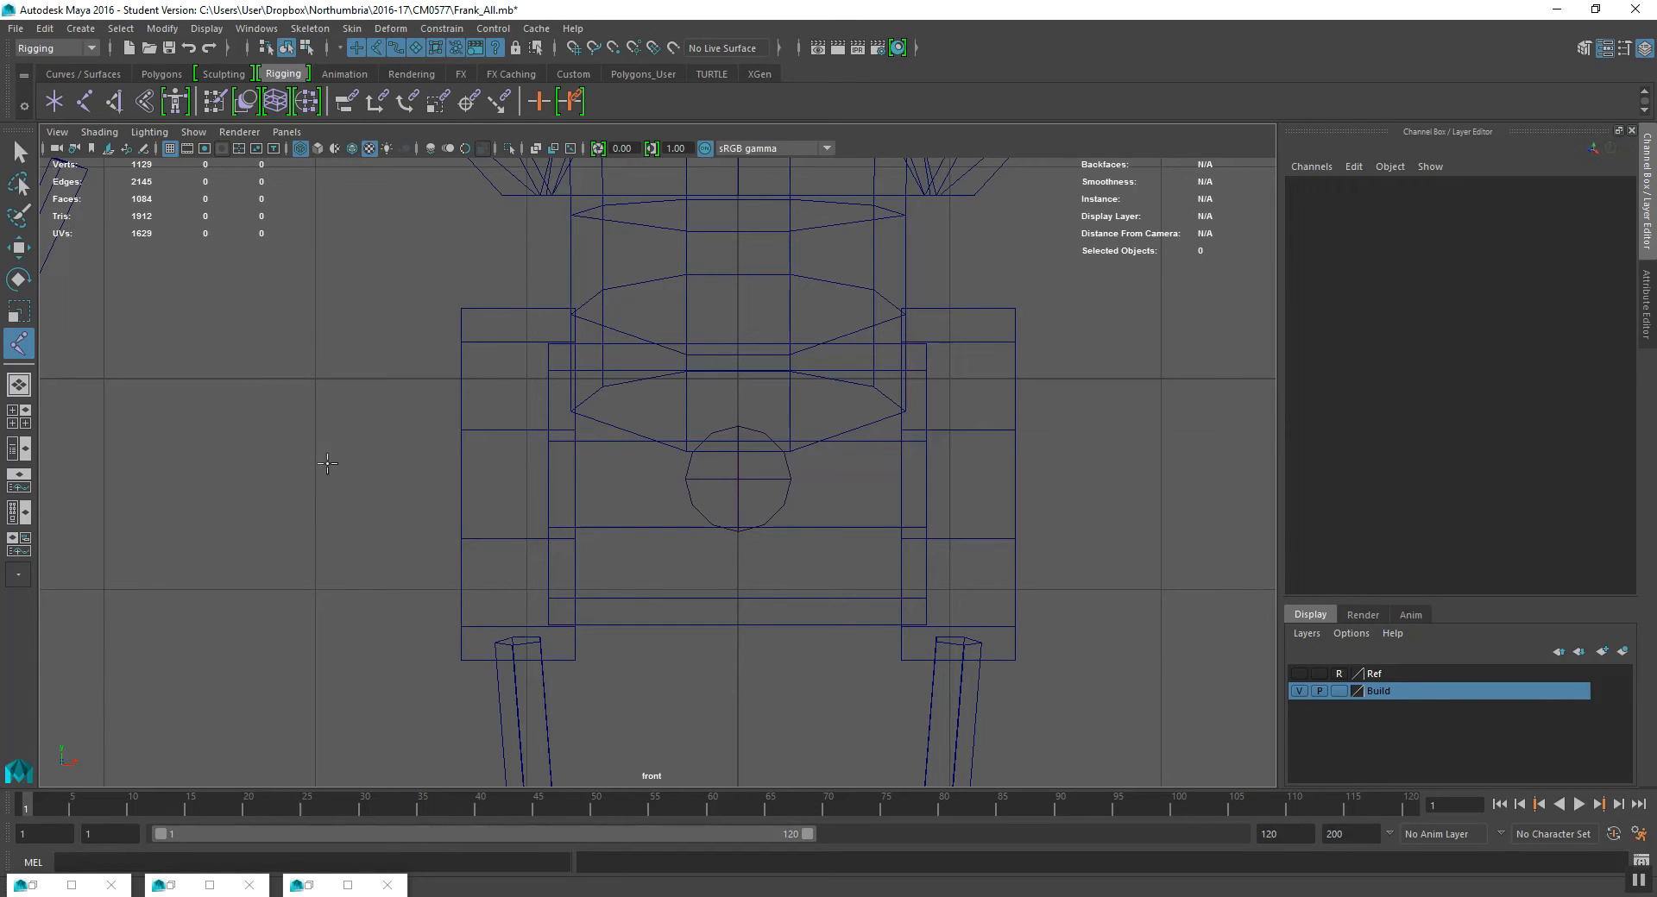
left_click(228, 479)
left_click(420, 276)
left_click(555, 573)
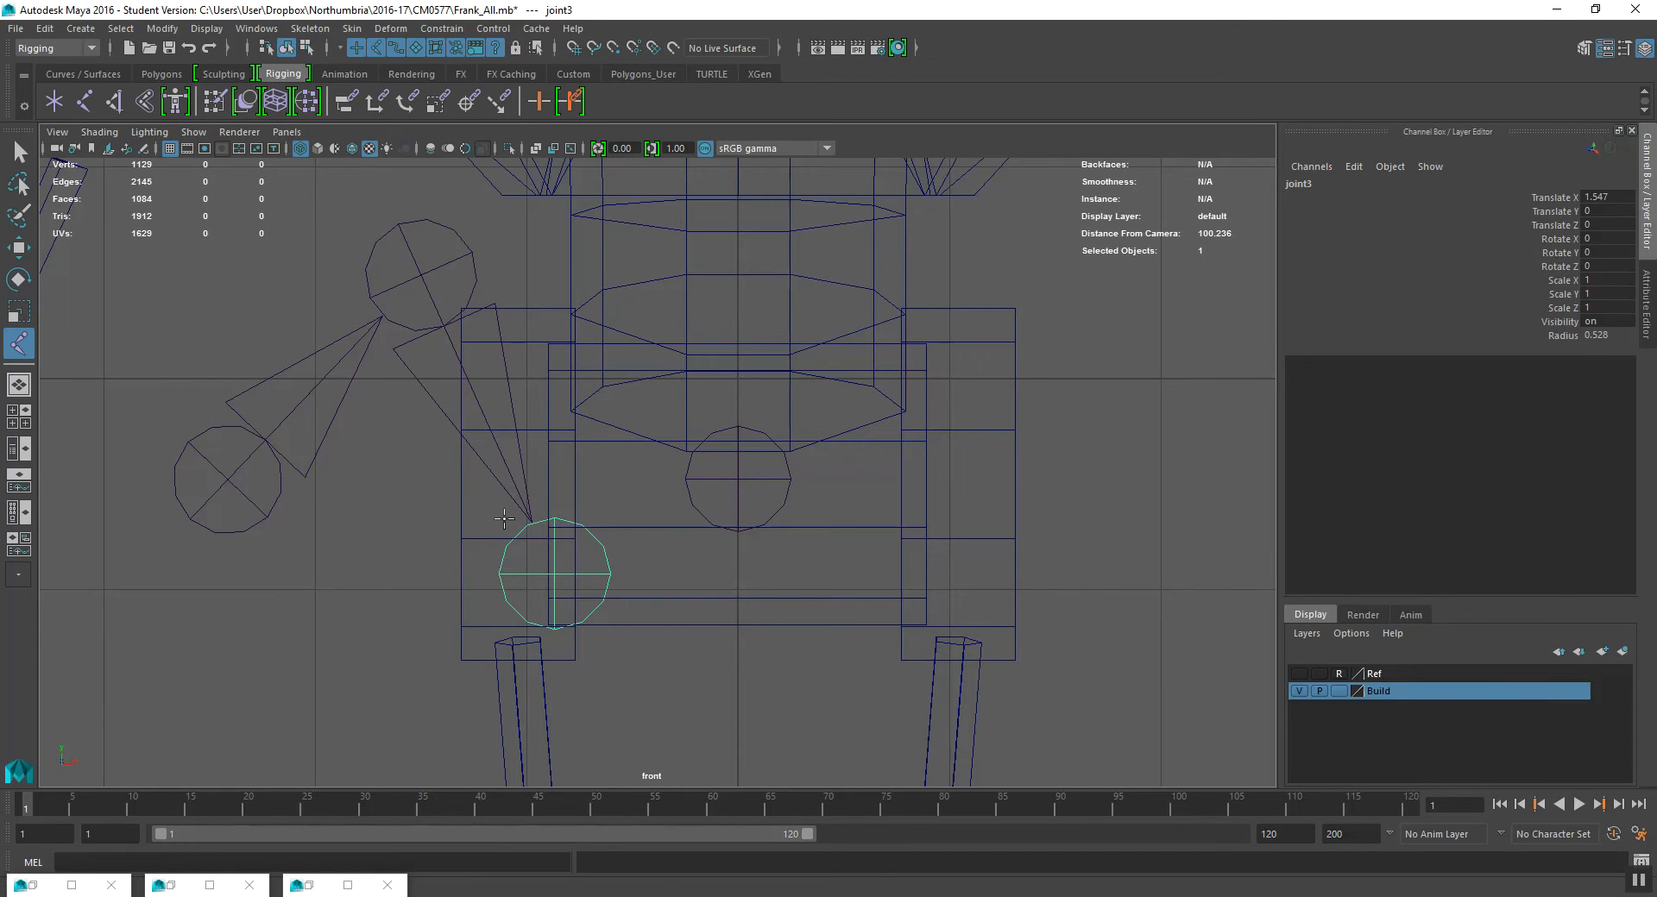
key("w")
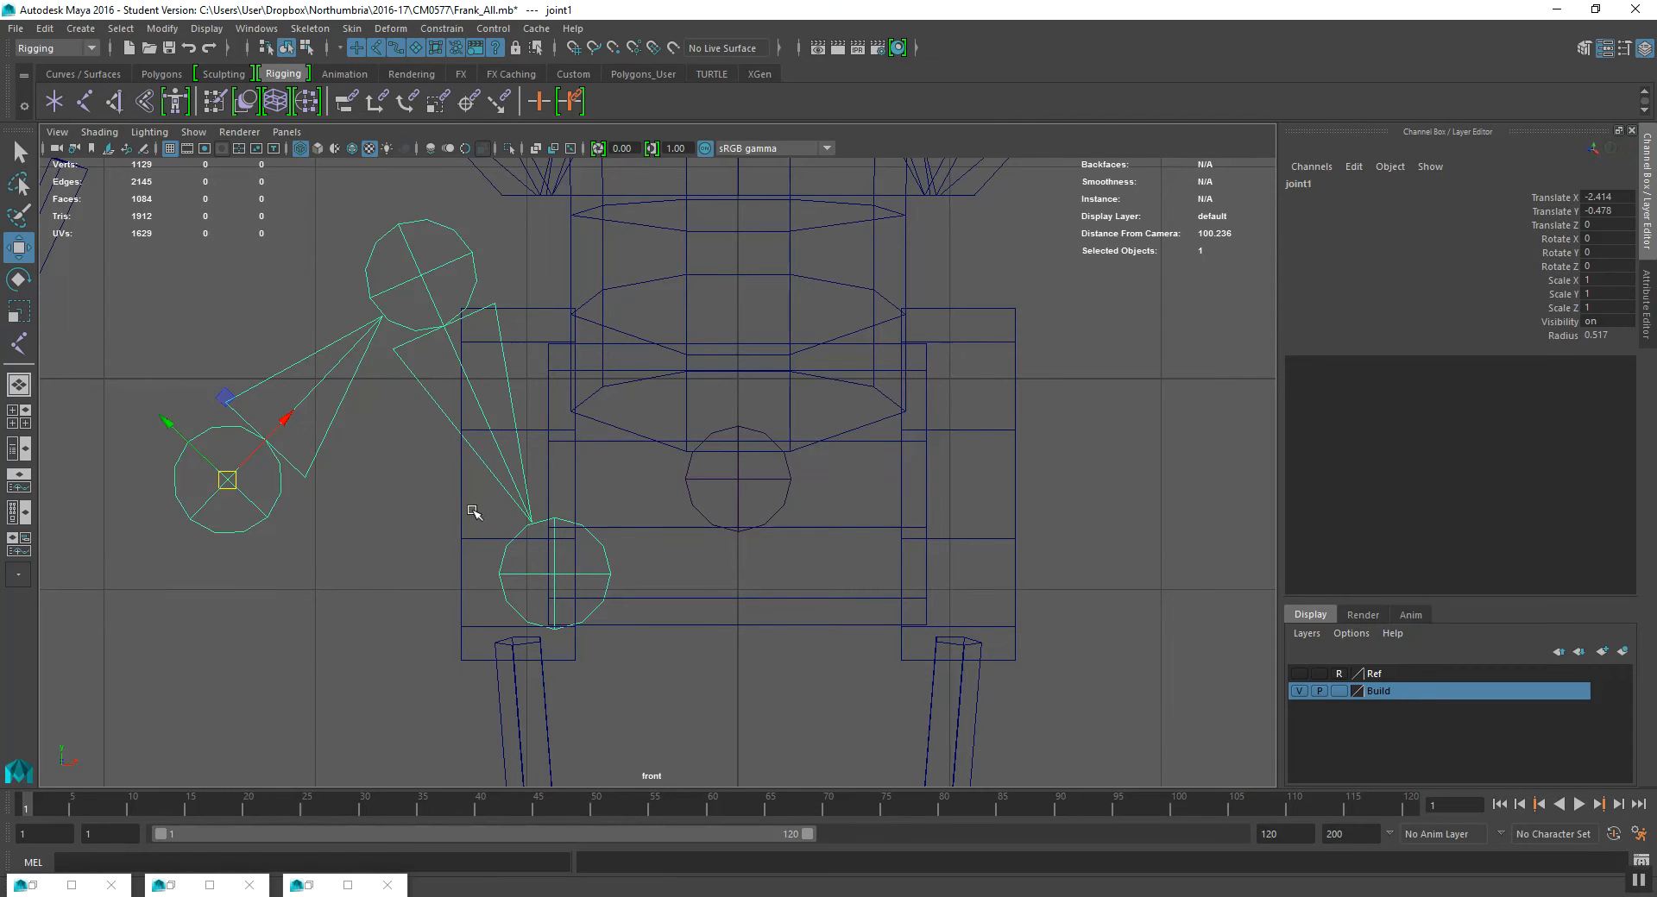
key("Delete")
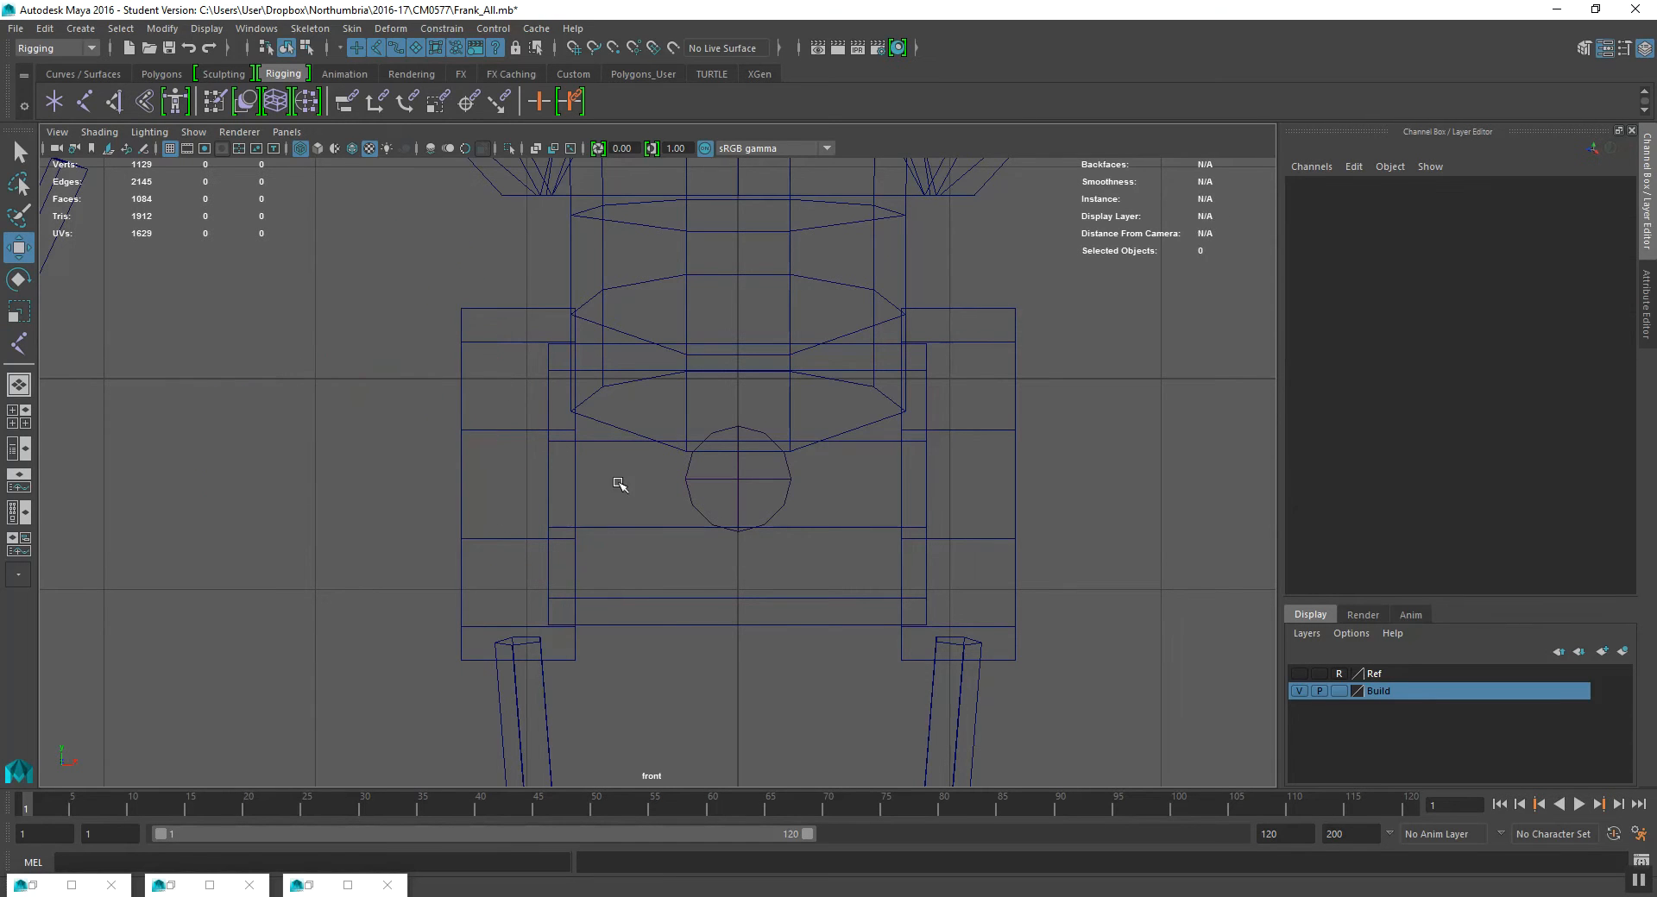
left_click(740, 482)
left_click(83, 101)
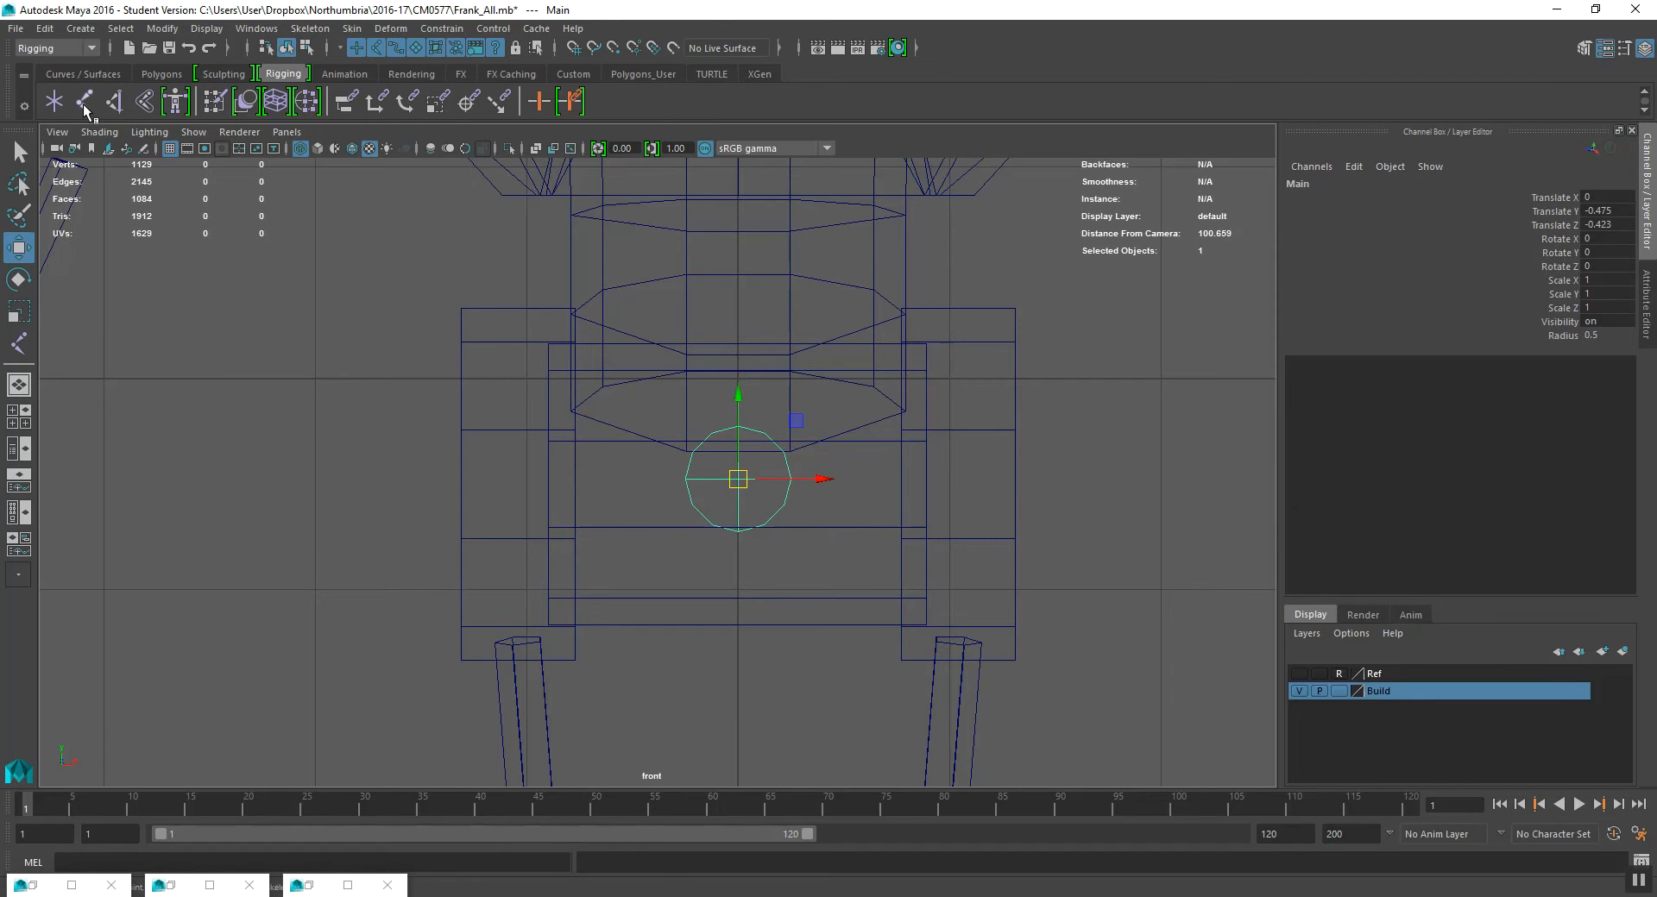
left_click(284, 511)
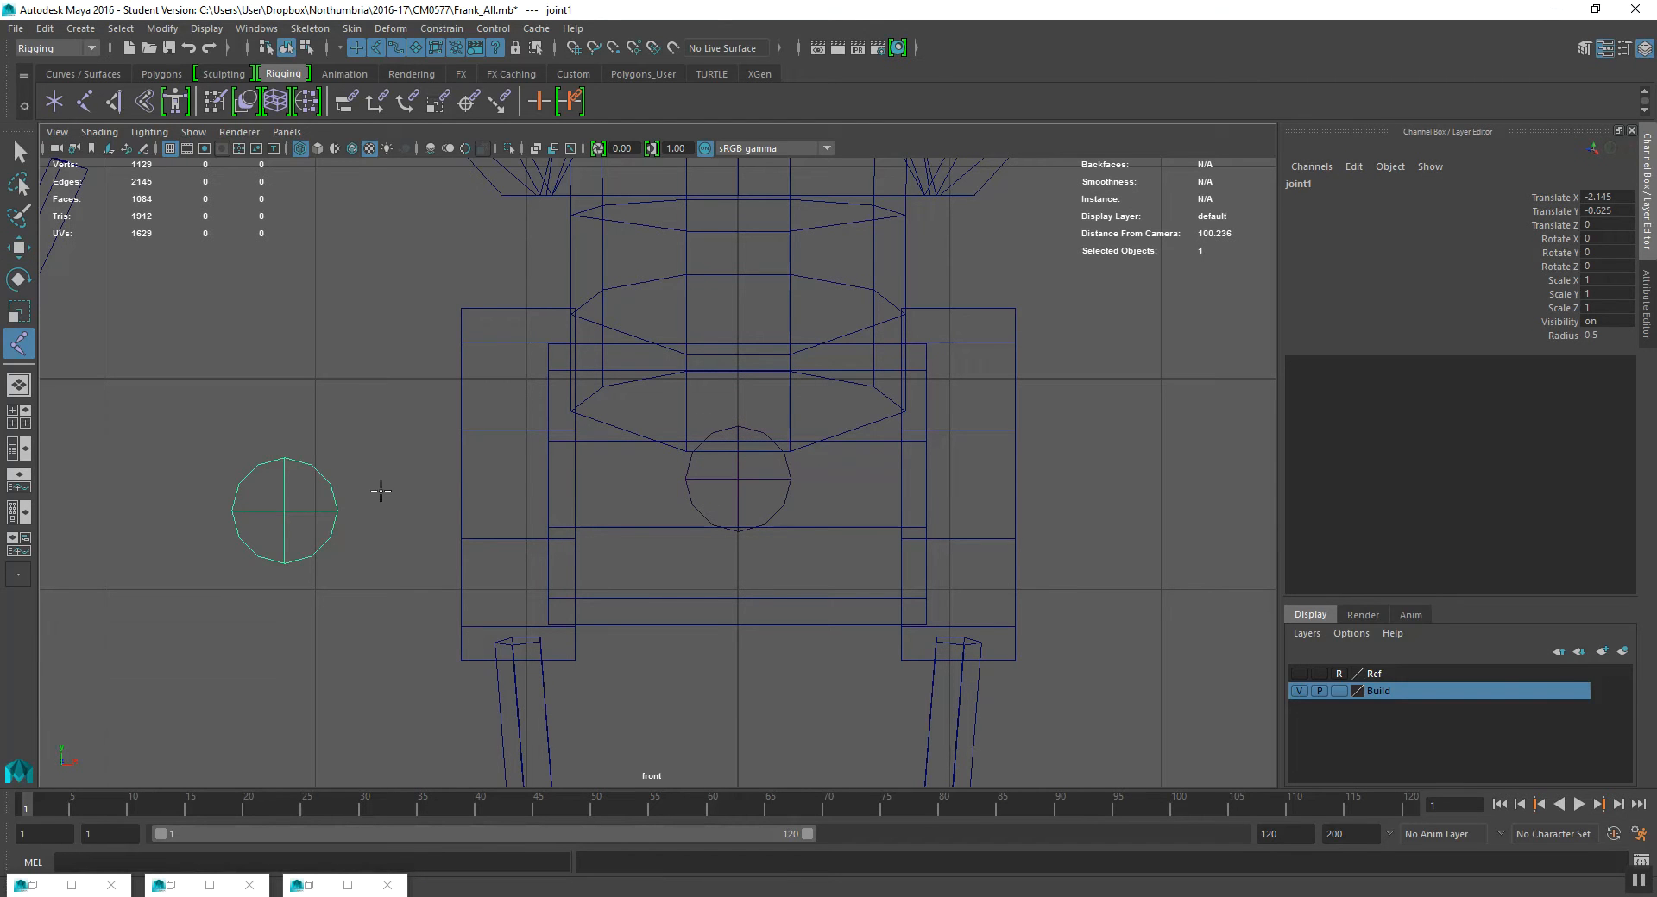
key("w")
key("Delete")
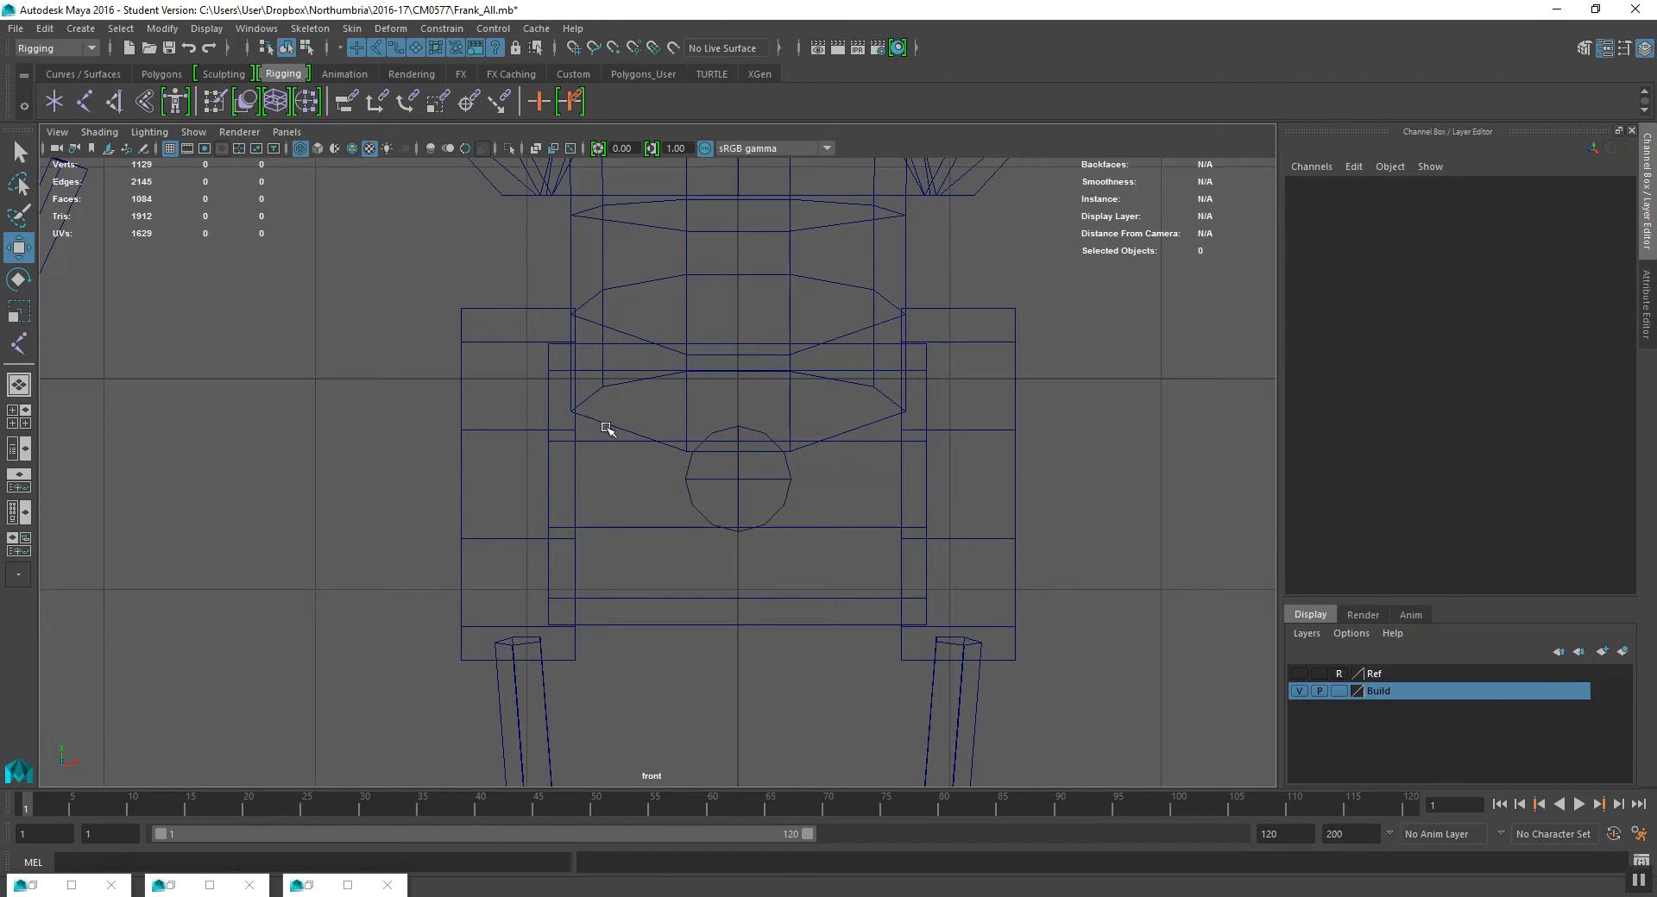
- Start a joint chain from the Main joint with a child joint about 0.358 units towards the character's right hip
left_click(731, 477)
middle_click_drag(756, 508, 715, 482, "alt")
scroll(708, 479, "up", 1)
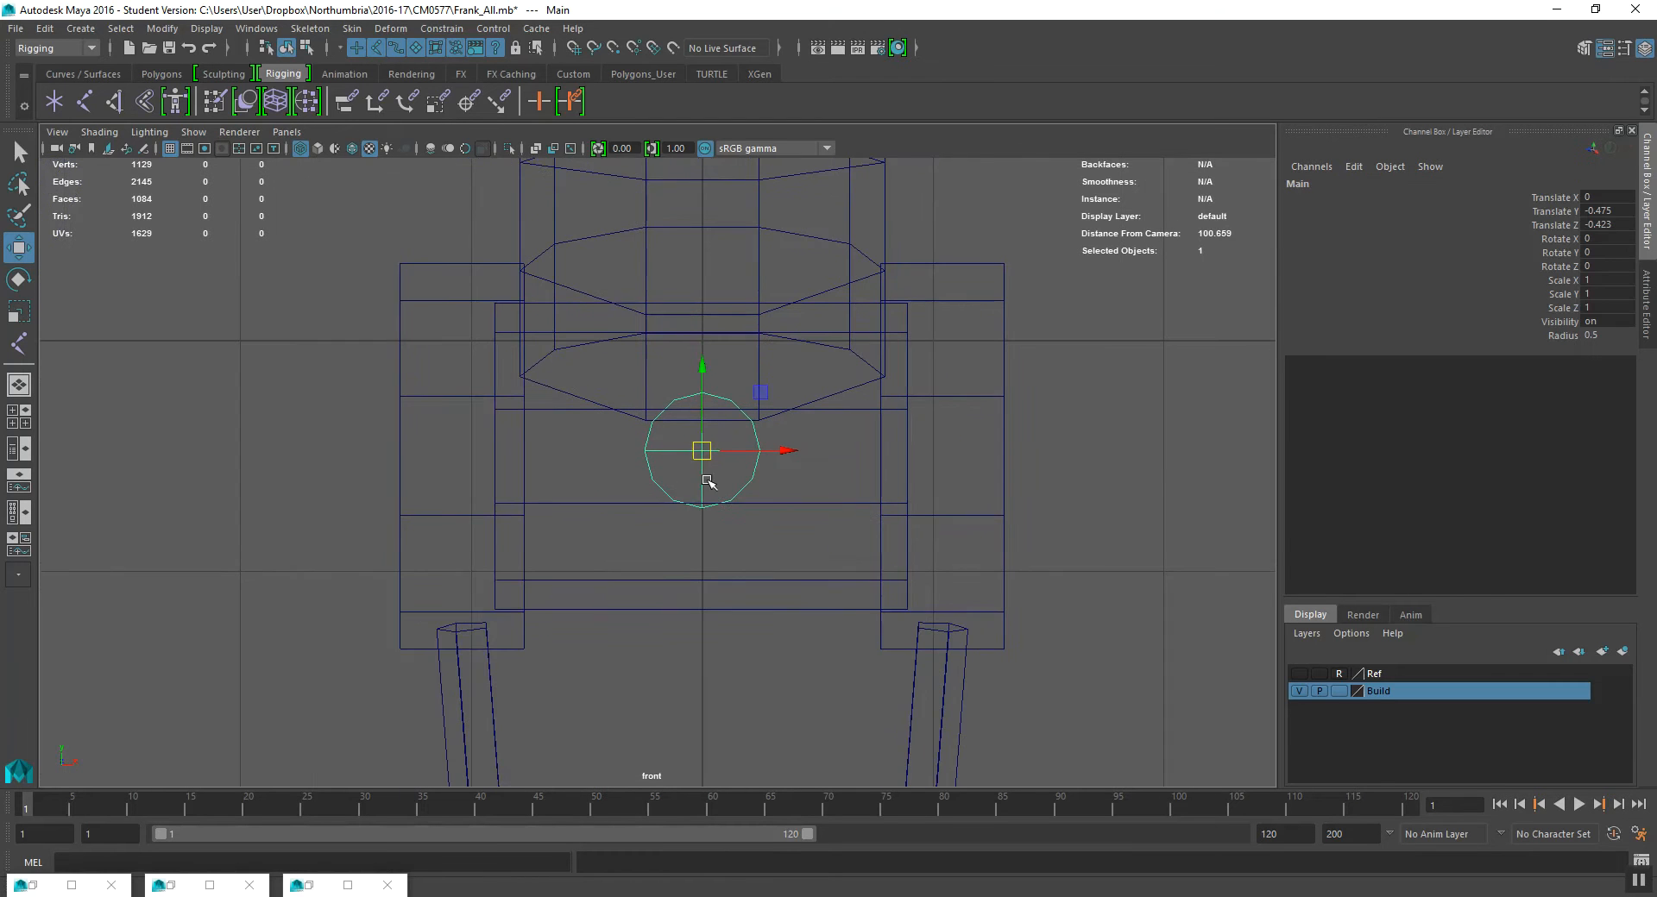
left_click(95, 100)
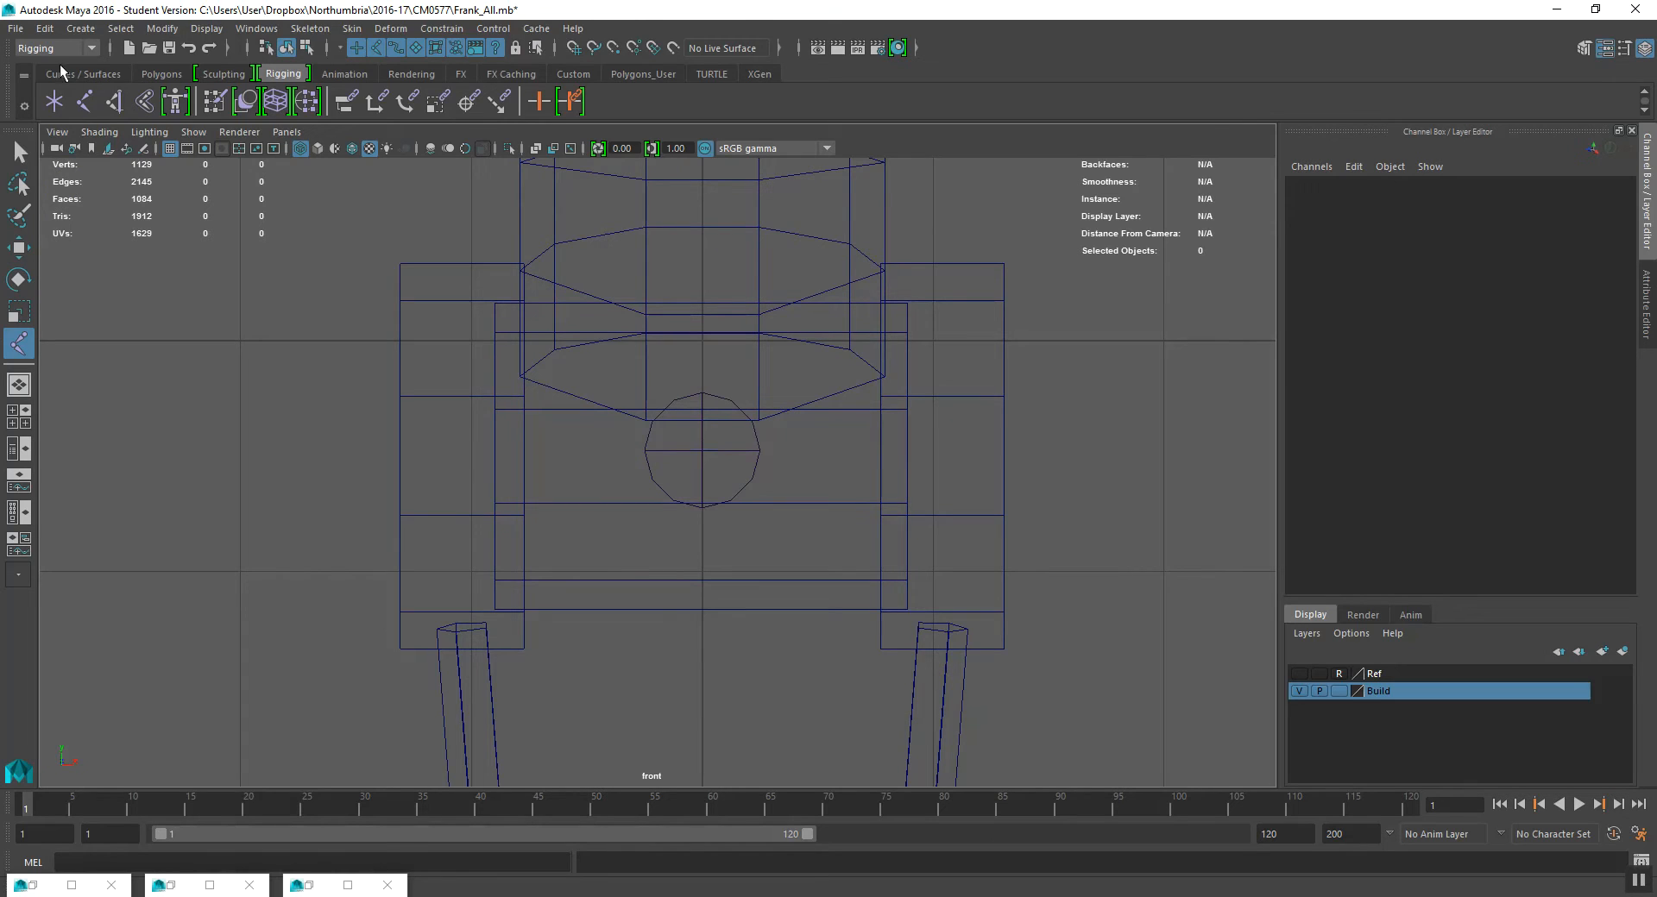
left_click(701, 450)
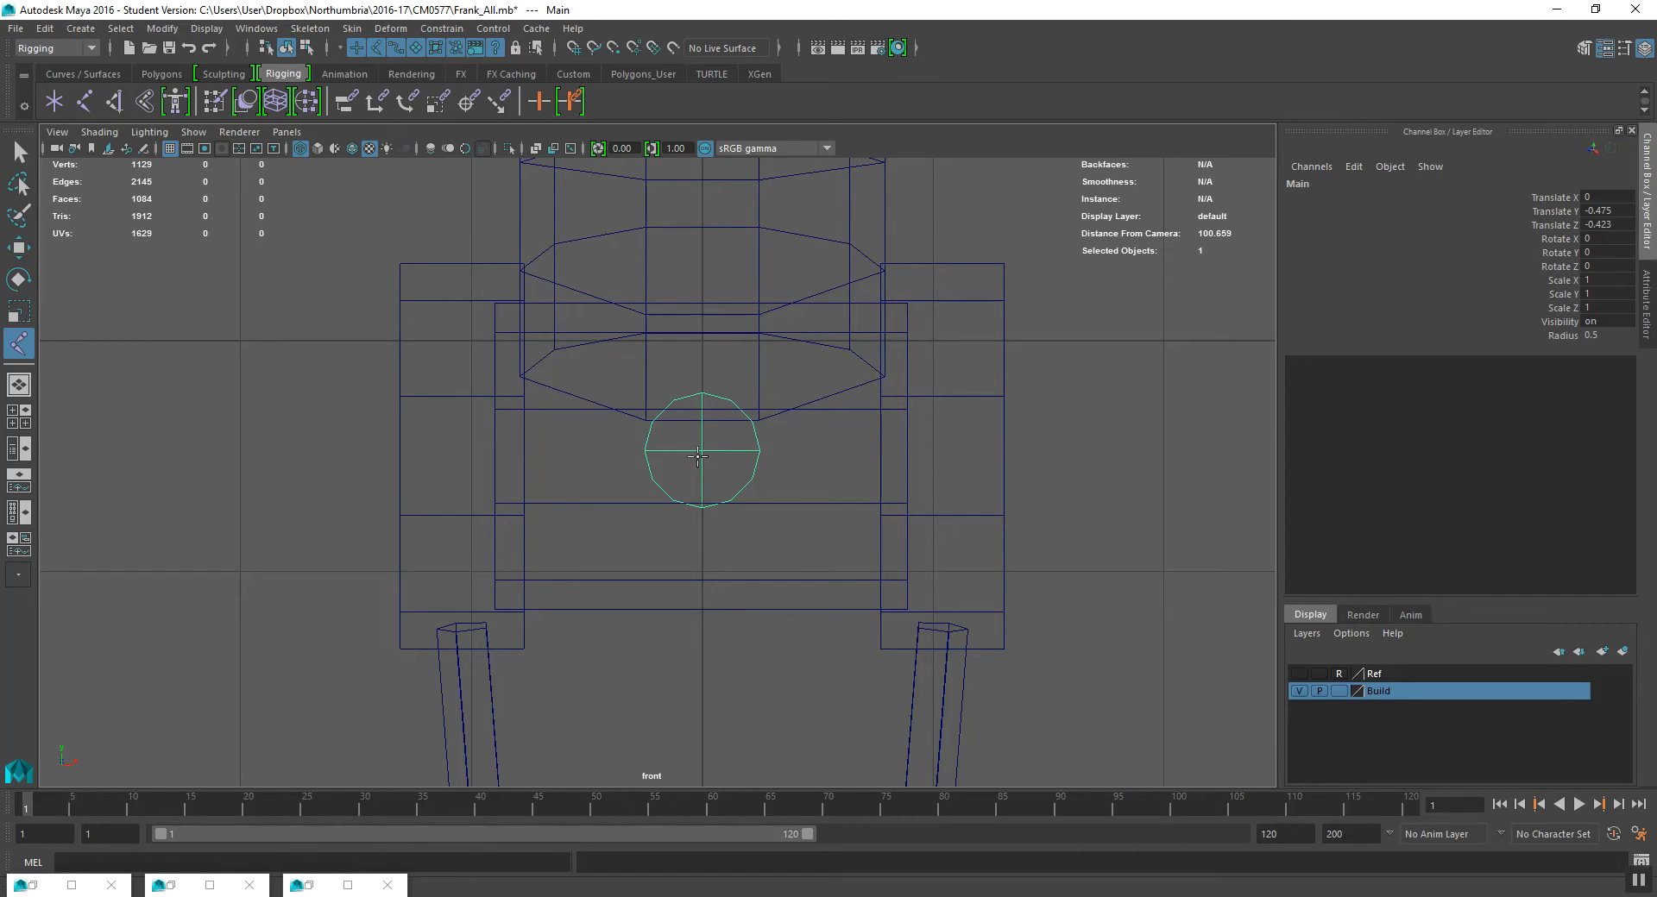
left_click(618, 448)
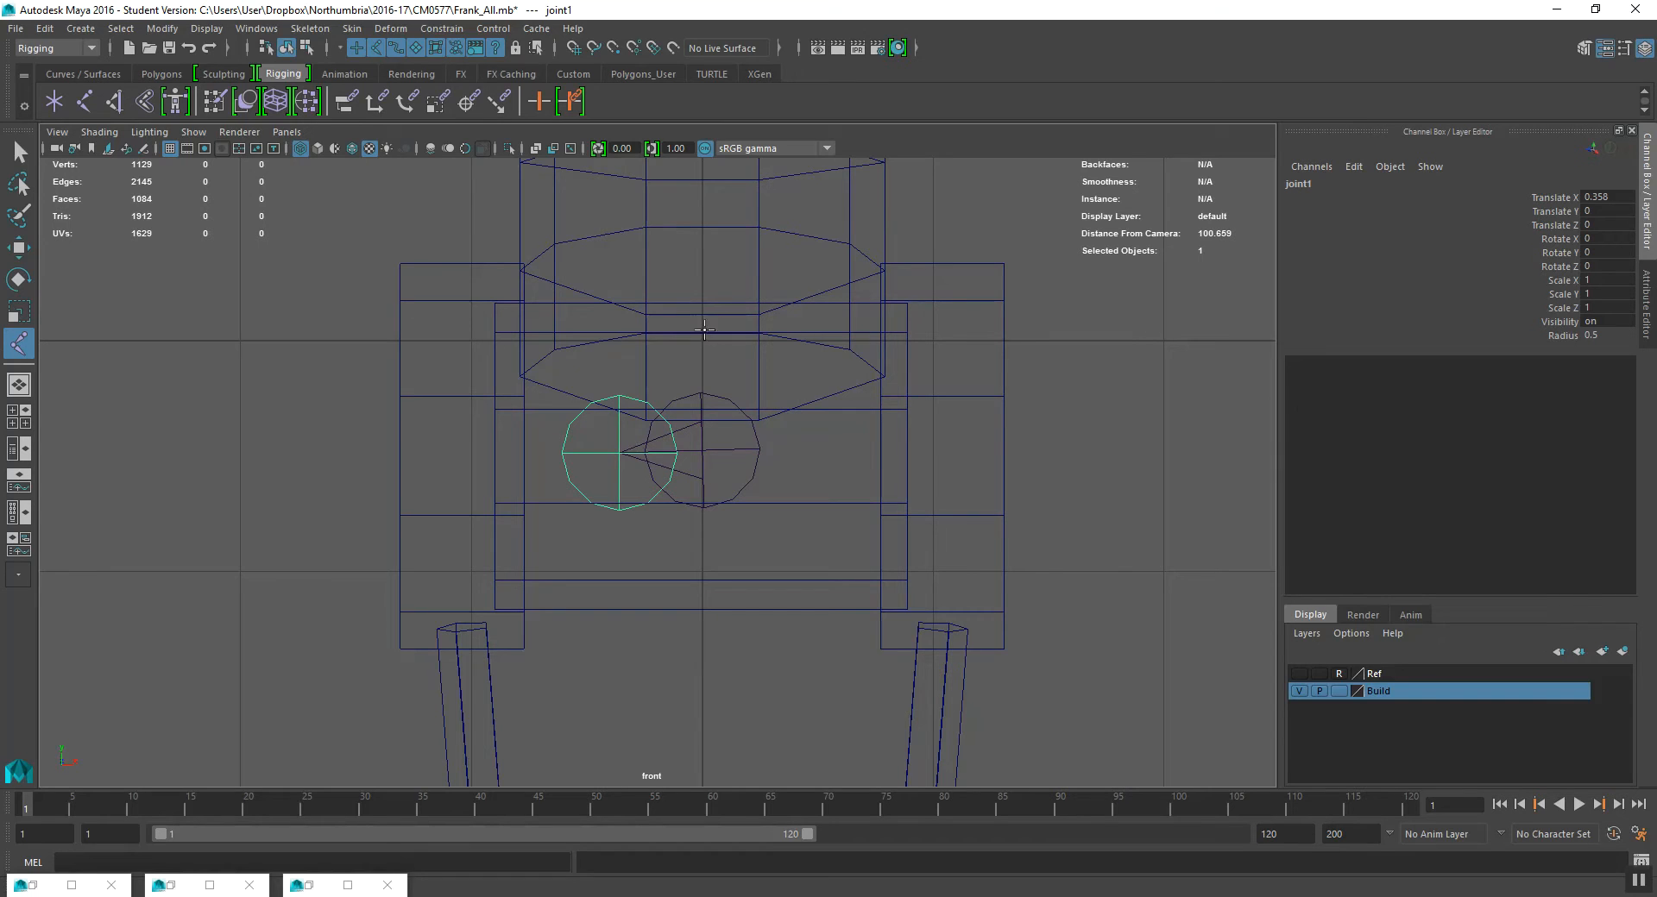
left_click(615, 238)
key("ctrl+z")
key("ctrl+z")
middle_click_drag(492, 428, 575, 414, "alt")
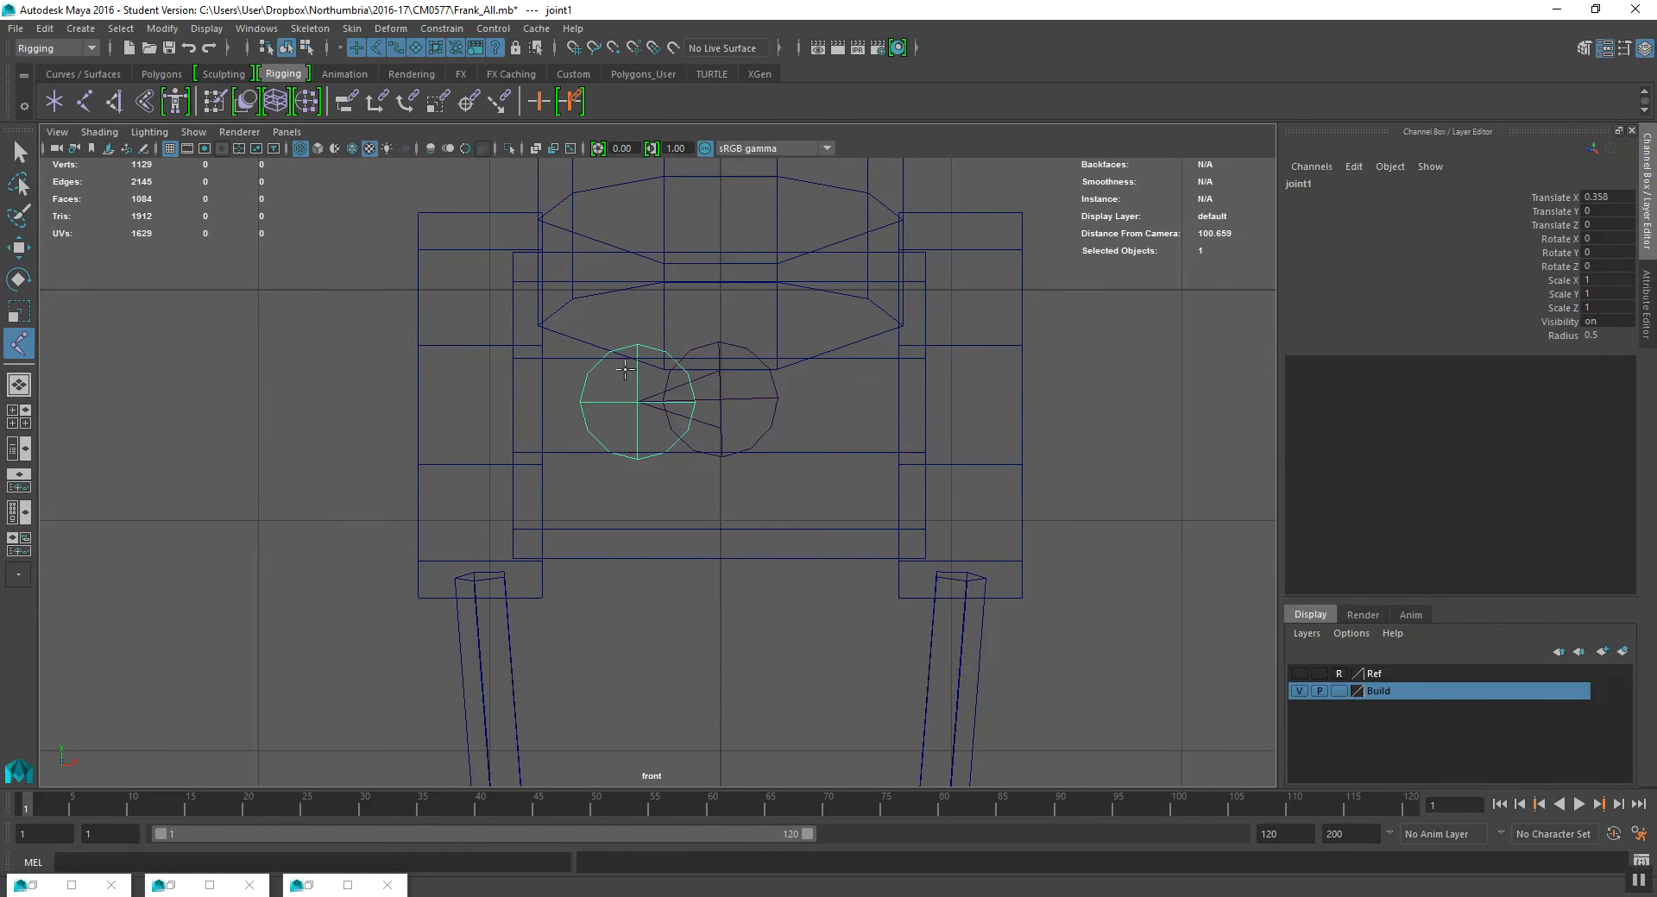
left_click(471, 396, "shift")
key("ctrl+z")
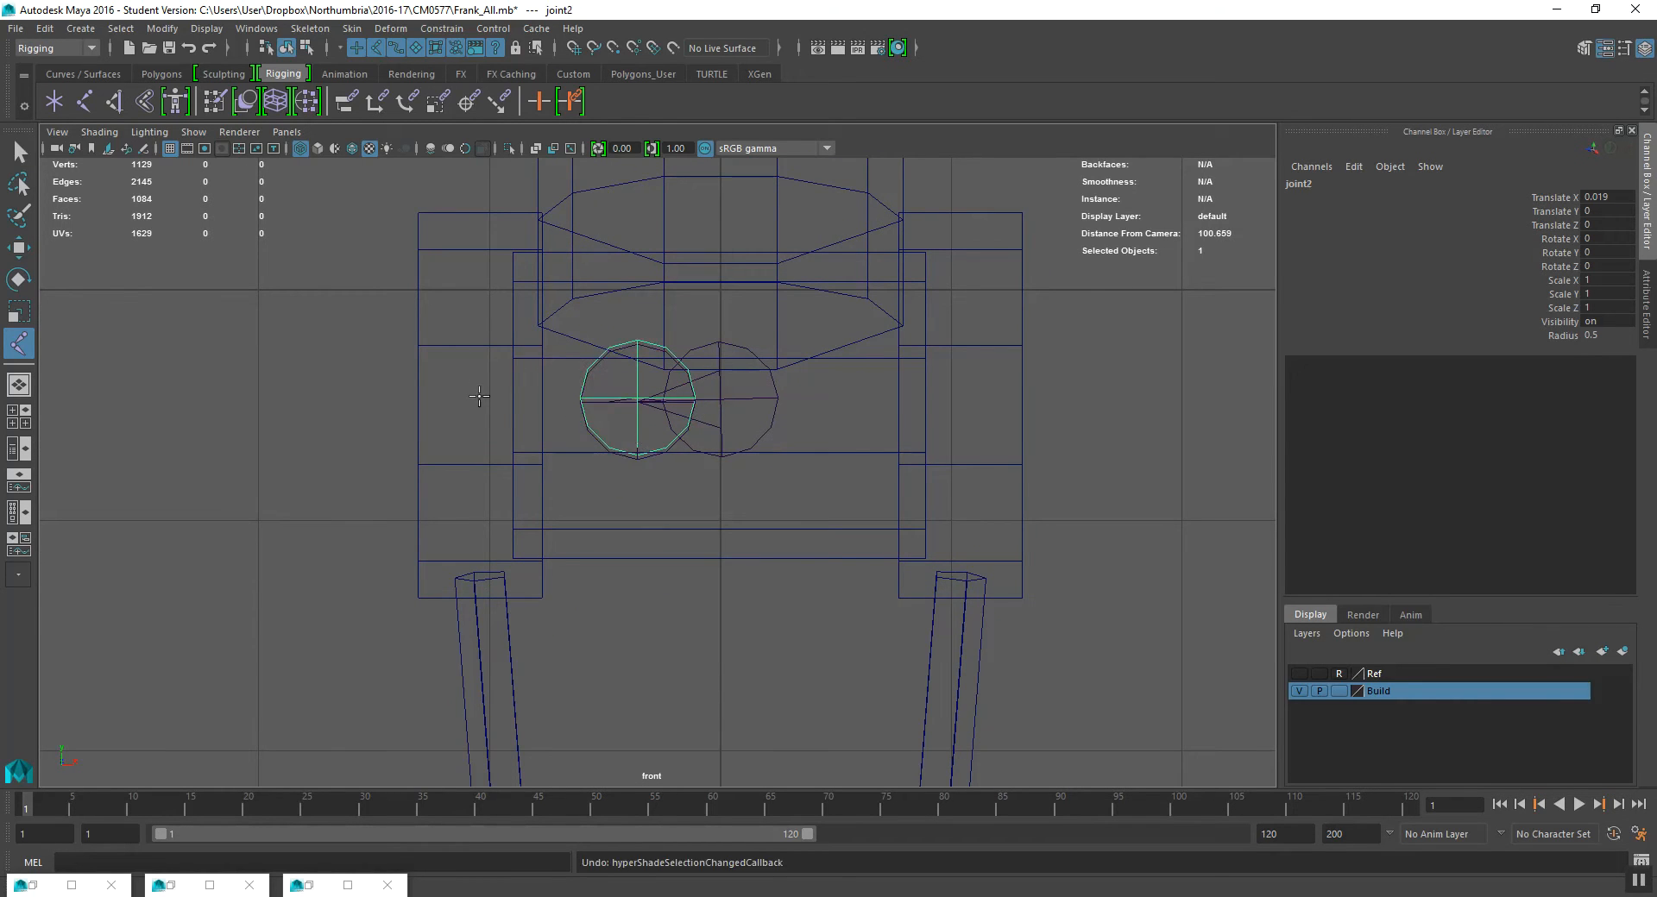
key("ctrl+z")
- Extend the chain down the character's right leg with hip, knee and ankle joints, about 0.879, 2.431 and 2.093 units apart in the front view
left_click(434, 399)
middle_click_drag(502, 458, 501, 411, "alt")
scroll(458, 389, "down", 5)
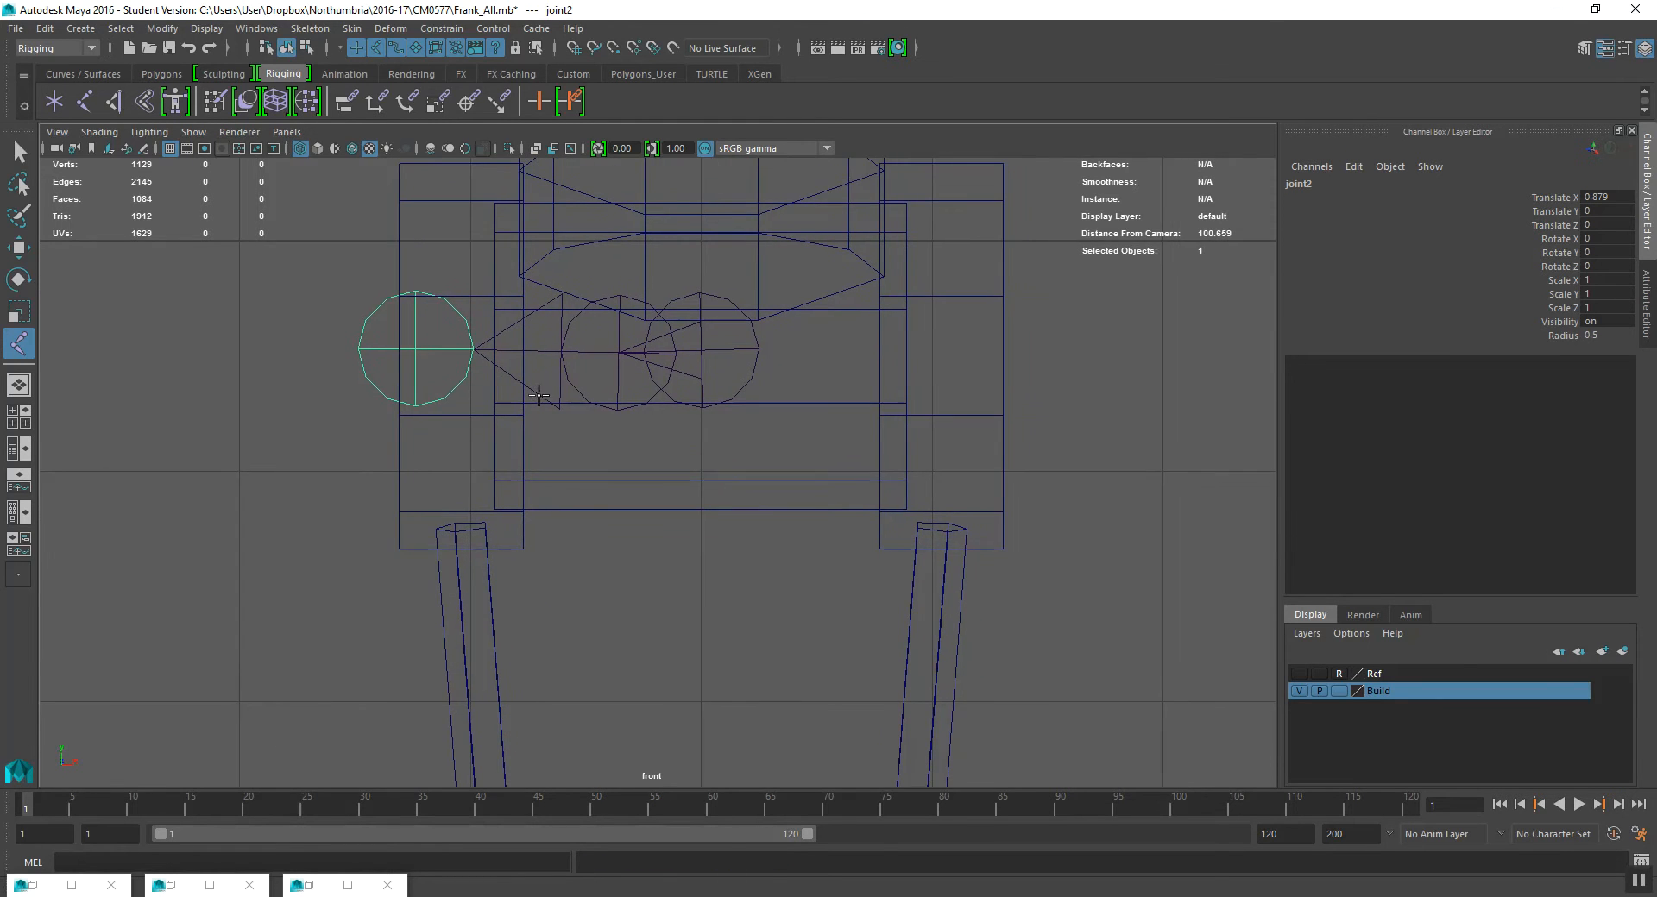
middle_click_drag(469, 474, 467, 382, "alt")
scroll(543, 430, "up", 4)
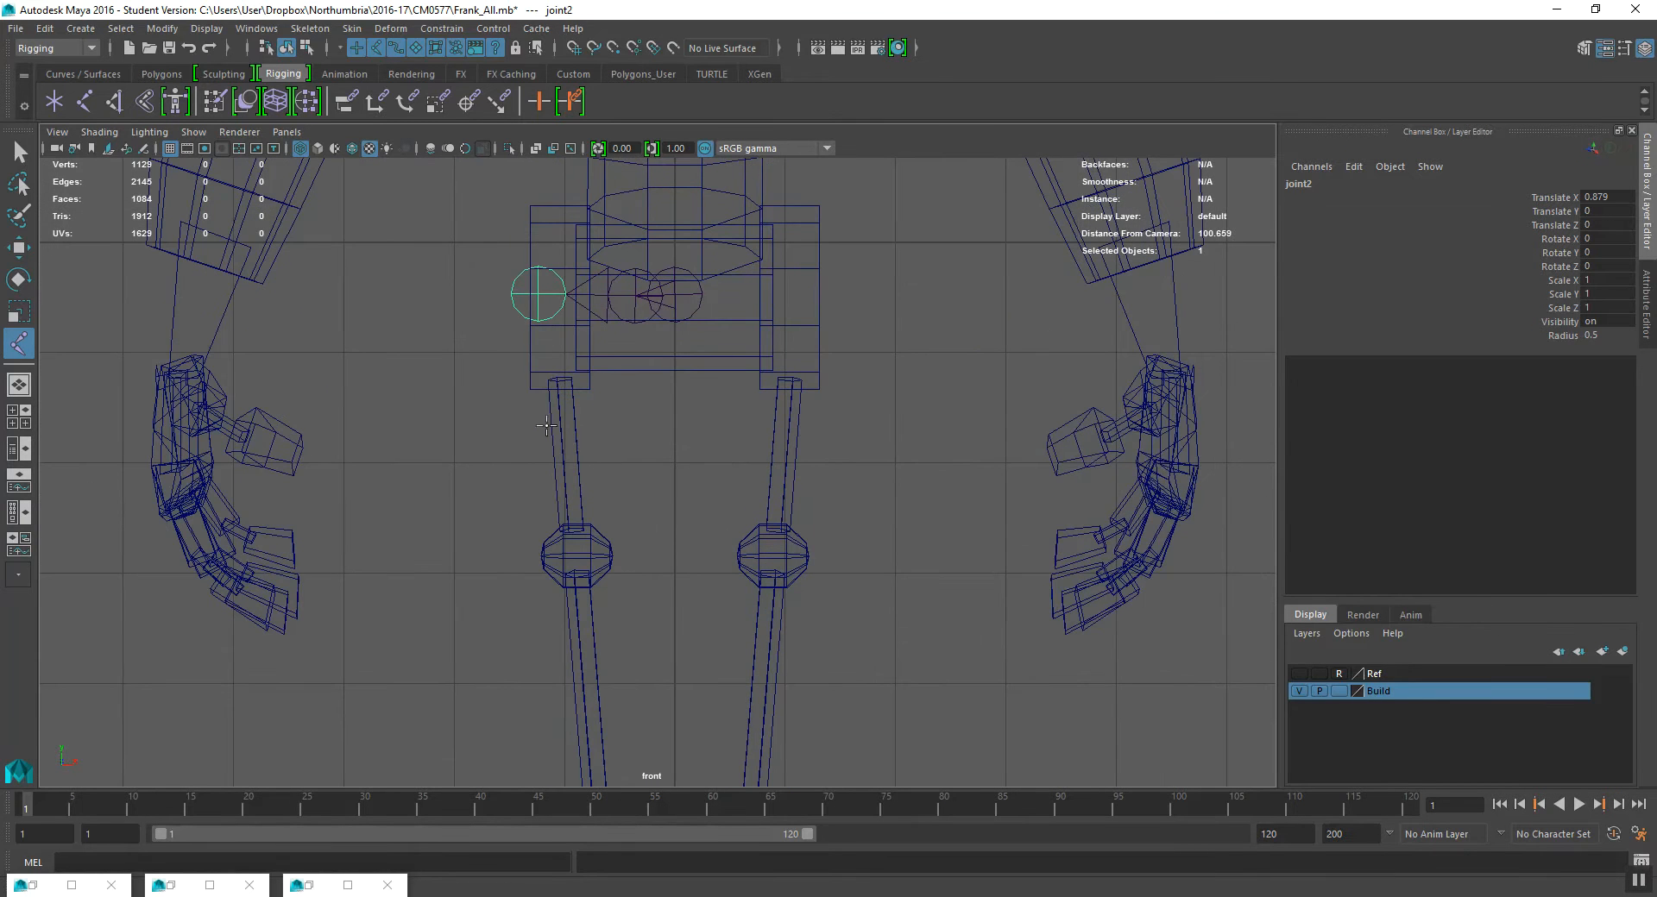
middle_click_drag(579, 593, 582, 539, "alt")
middle_click_drag(561, 407, 560, 435, "alt")
scroll(554, 521, "up", 1)
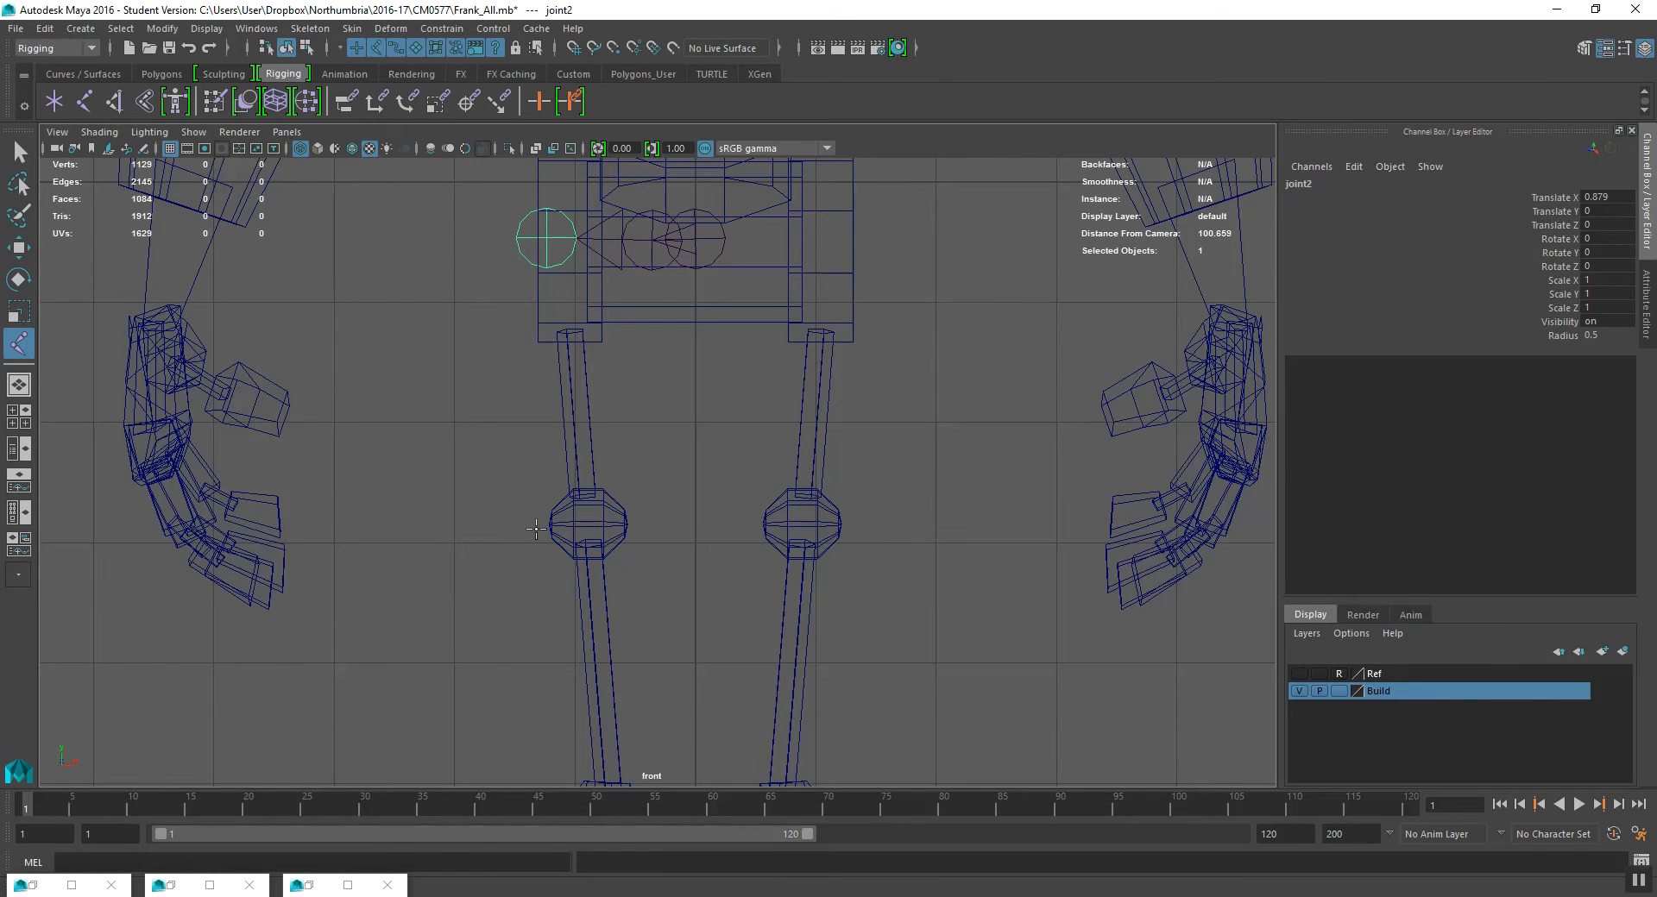
left_click(535, 528)
middle_click_drag(537, 604, 561, 380, "alt")
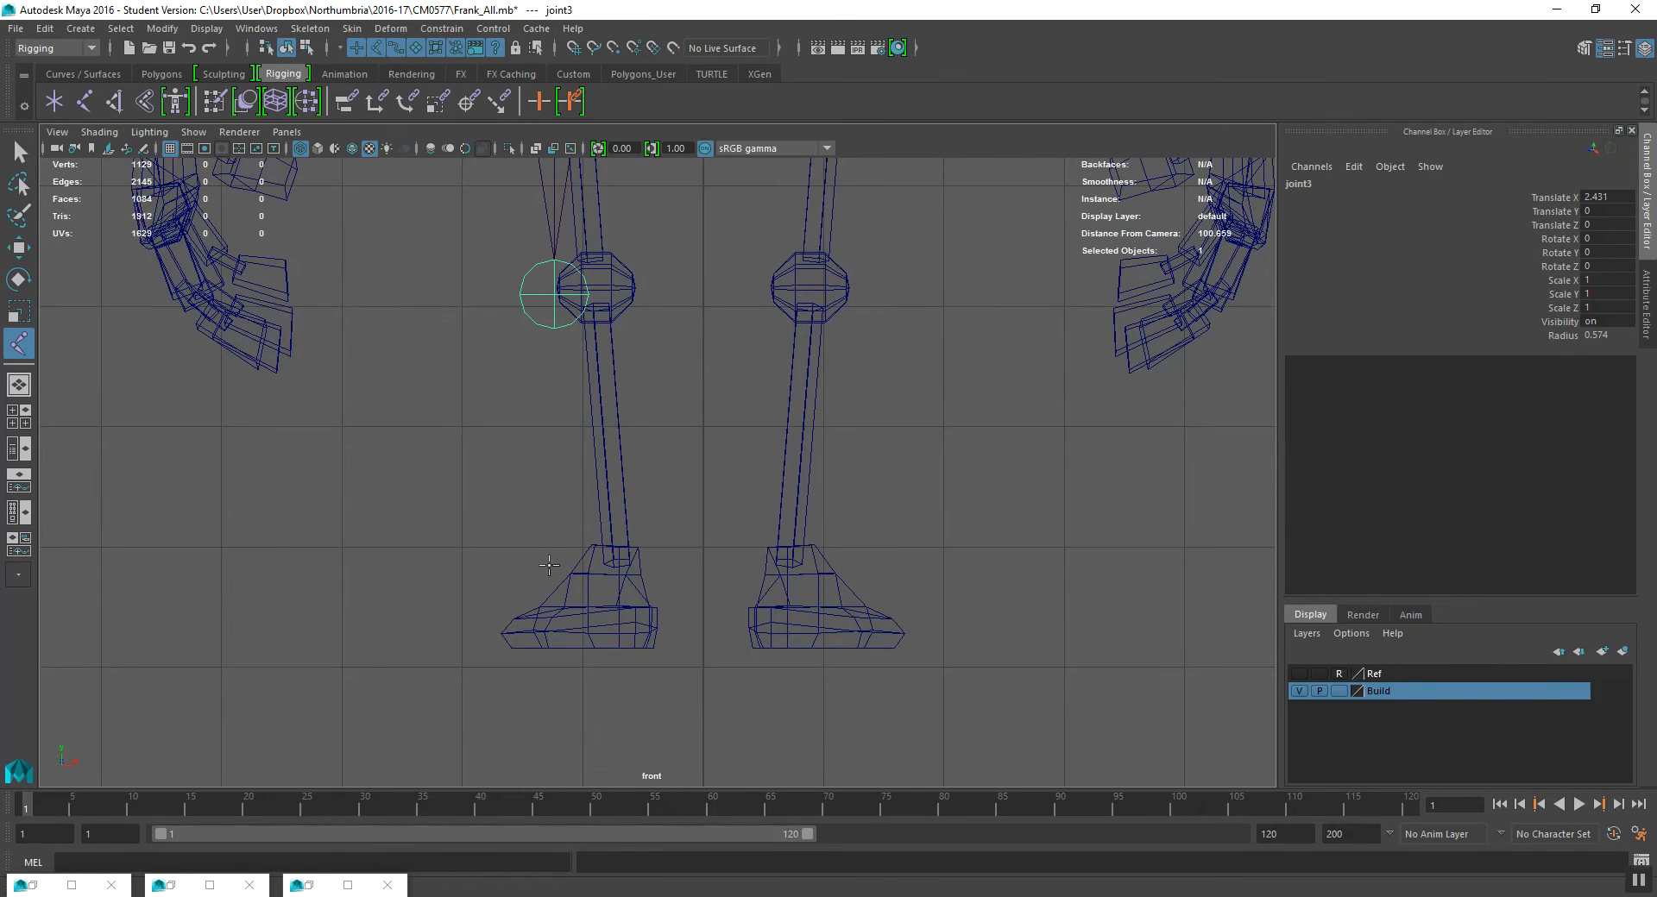
left_click(548, 546)
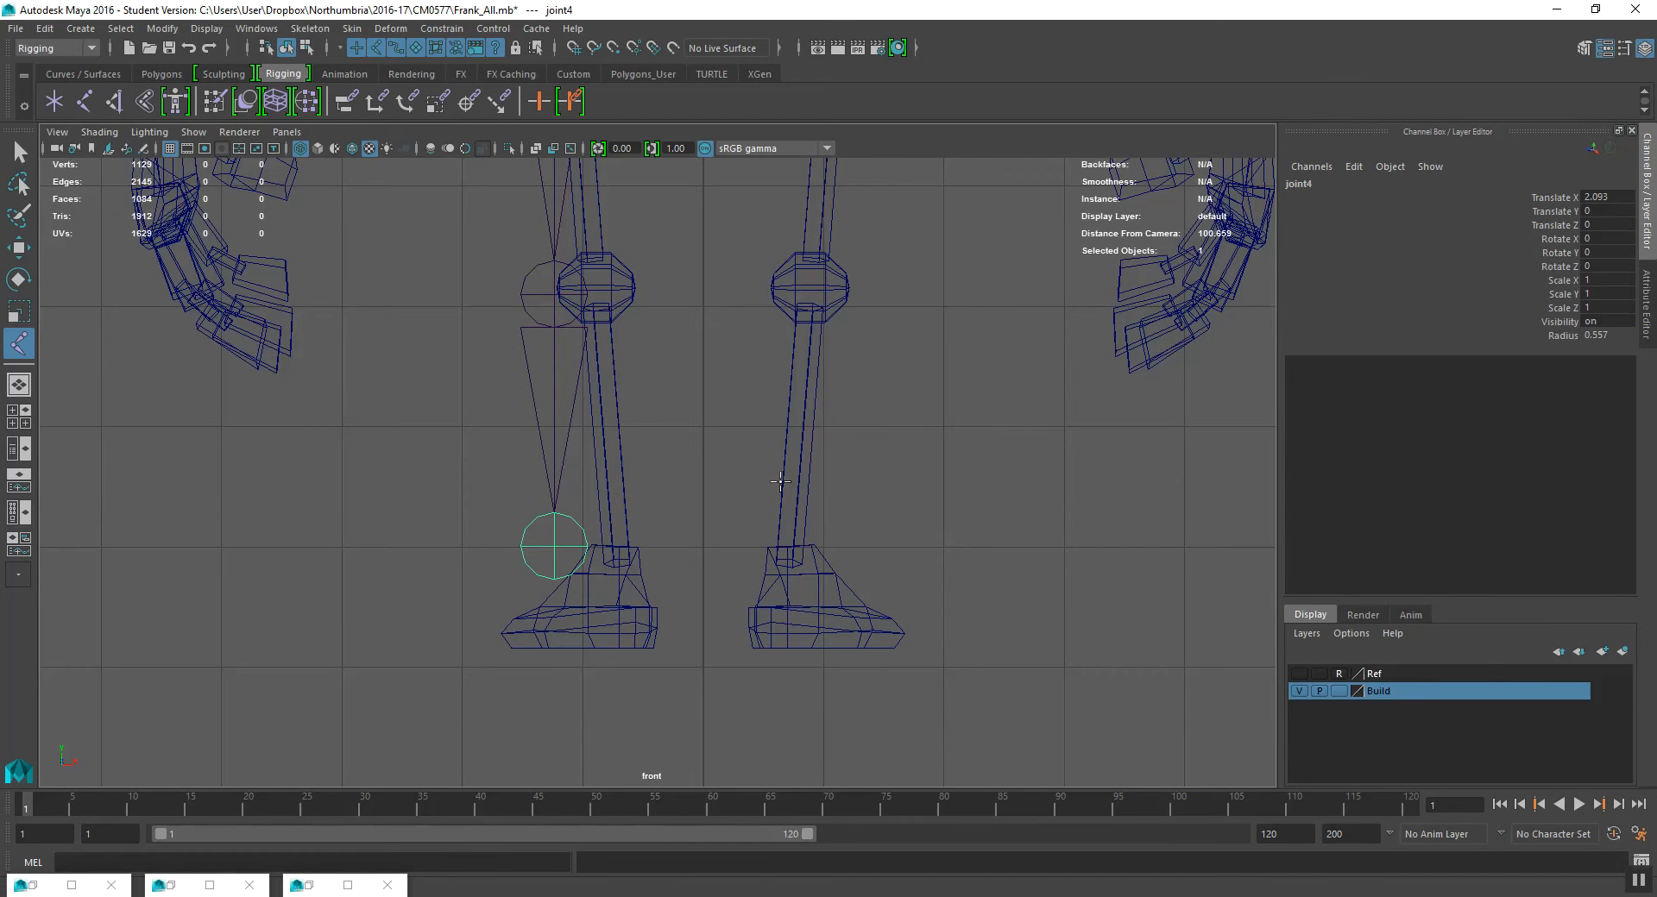
- In the maximized side view, add a ball joint about 1.117 units from the ankle and a toe joint ahead of it, finishing the leg chain
key("space")
middle_click(1010, 694)
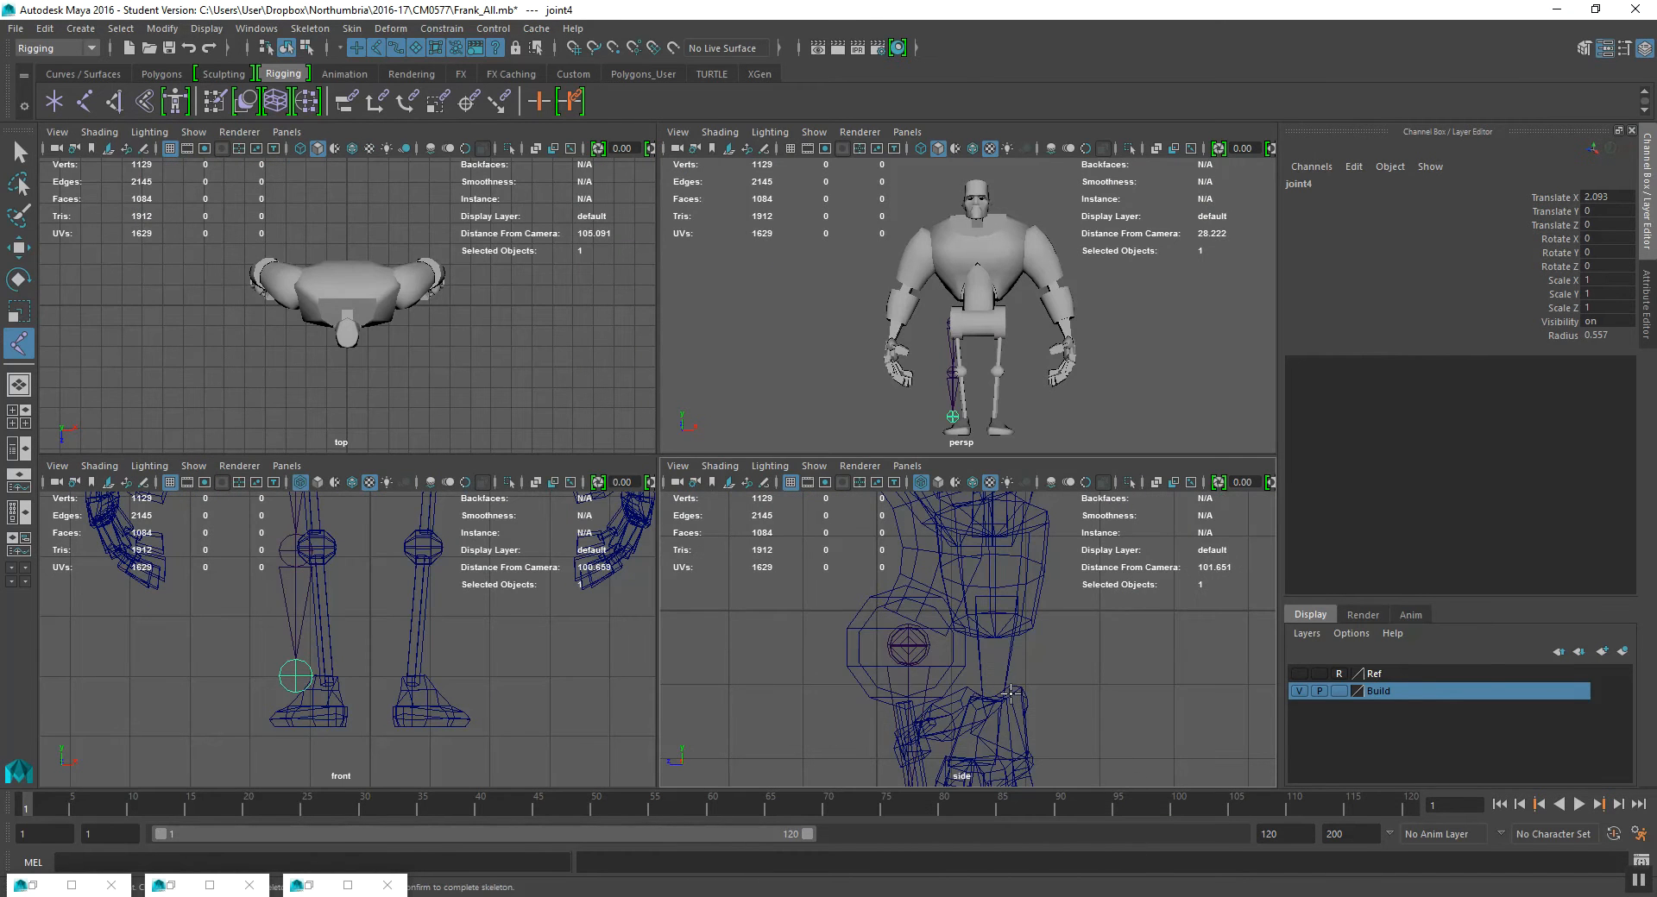
key("space")
middle_click_drag(756, 604, 818, 155, "alt")
scroll(747, 440, "up", 2)
middle_click_drag(542, 543, 632, 585, "alt")
left_click(571, 609)
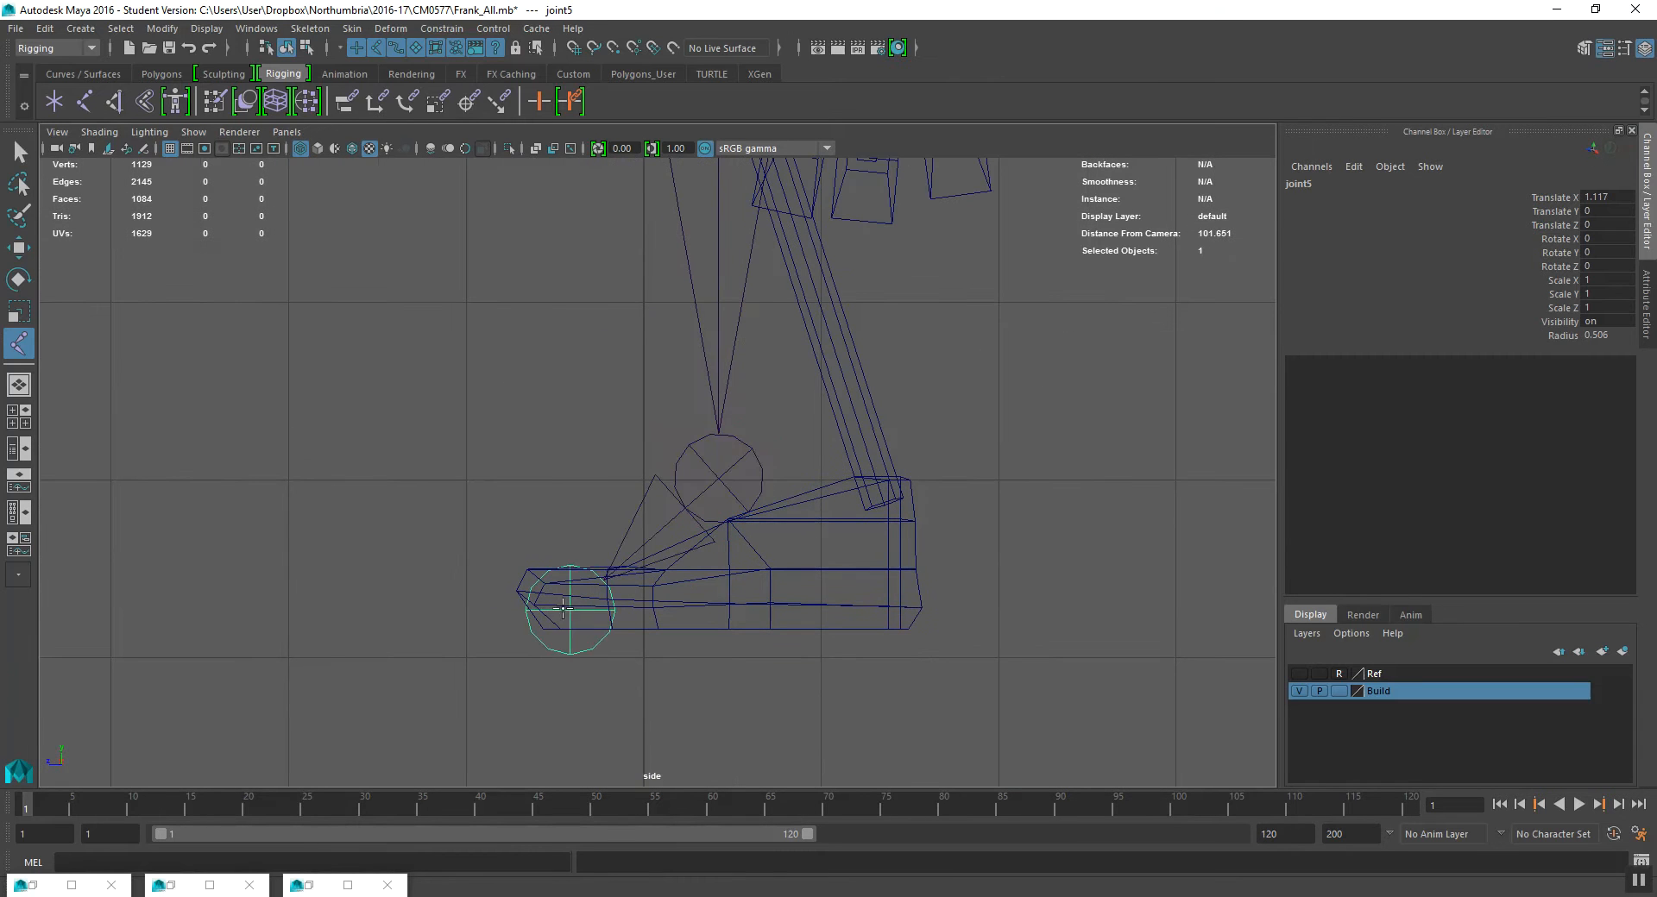
left_click(388, 610)
key("Return")
- Rotate the hip joint to about -4.713 in Y so the thigh bone follows the upper leg in the side view
middle_click_drag(723, 337, 710, 545, "alt")
left_click(688, 279)
middle_click_drag(716, 242, 648, 409, "alt")
middle_click_drag(667, 532, 648, 402, "alt")
key("e")
middle_click_drag(629, 277, 611, 310, "alt")
left_click_drag(614, 256, 625, 264)
- Move the knee joint to about 2.387 in Translate X and rotate it to about -13.001 in Y along the shin
mouse_move(634, 603)
middle_mouse_down("alt")
mouse_move(626, 520)
mouse_move(642, 634)
mouse_move(639, 615)
middle_mouse_up("alt")
left_click(584, 635)
key("w")
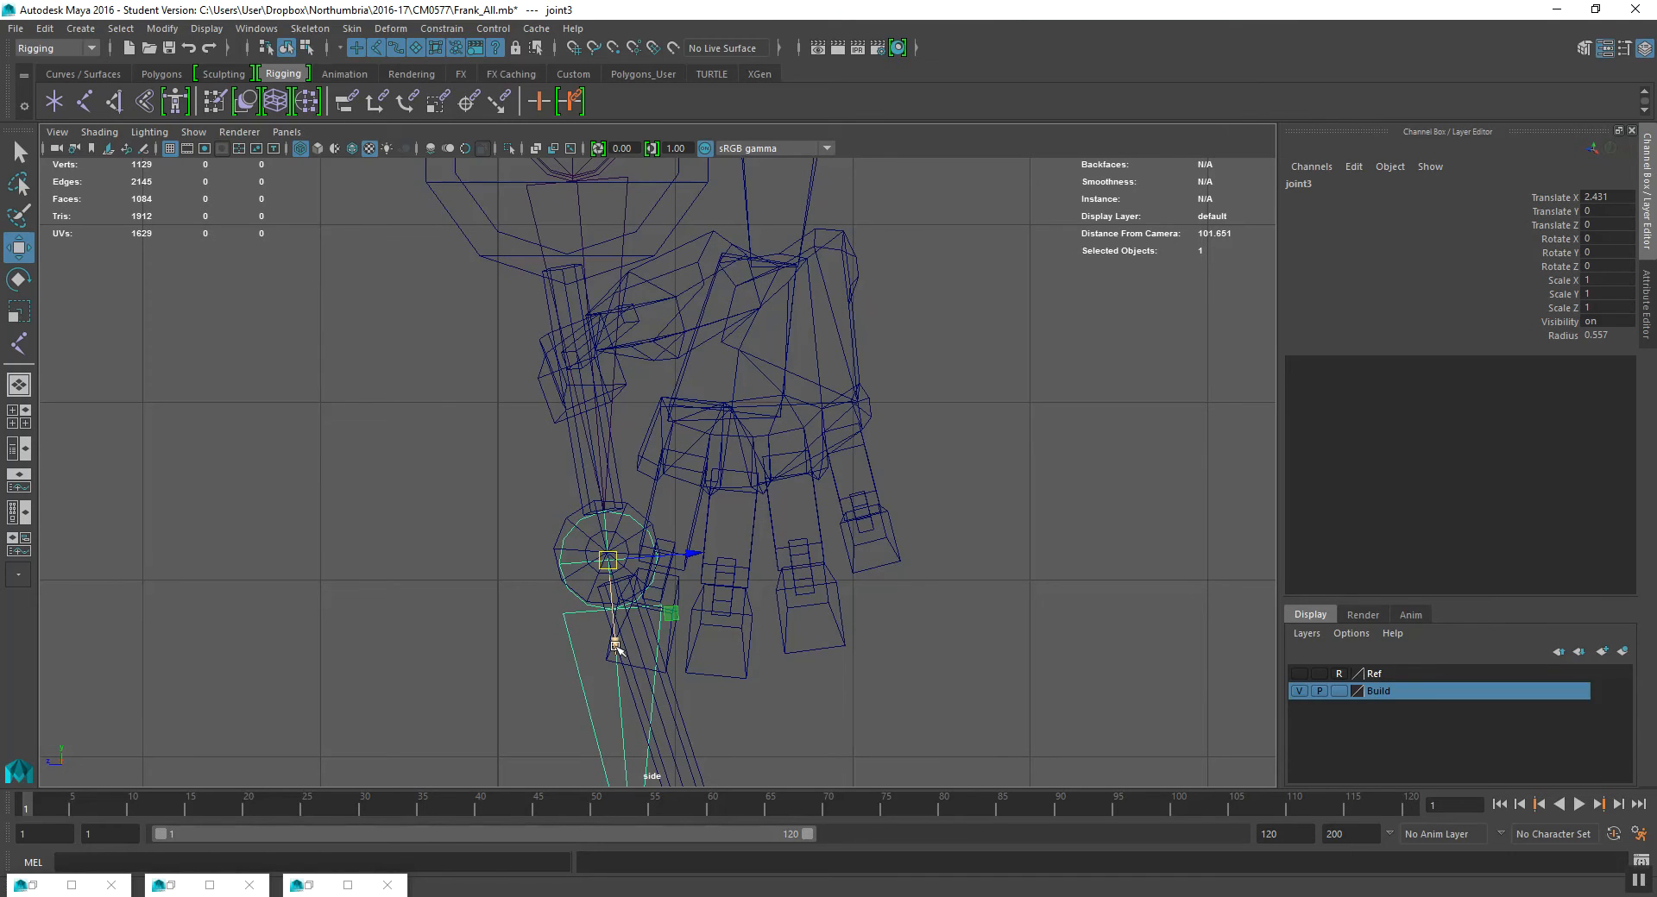
middle_click_drag(615, 645, 606, 435)
key("e")
left_click_drag(625, 380, 651, 384)
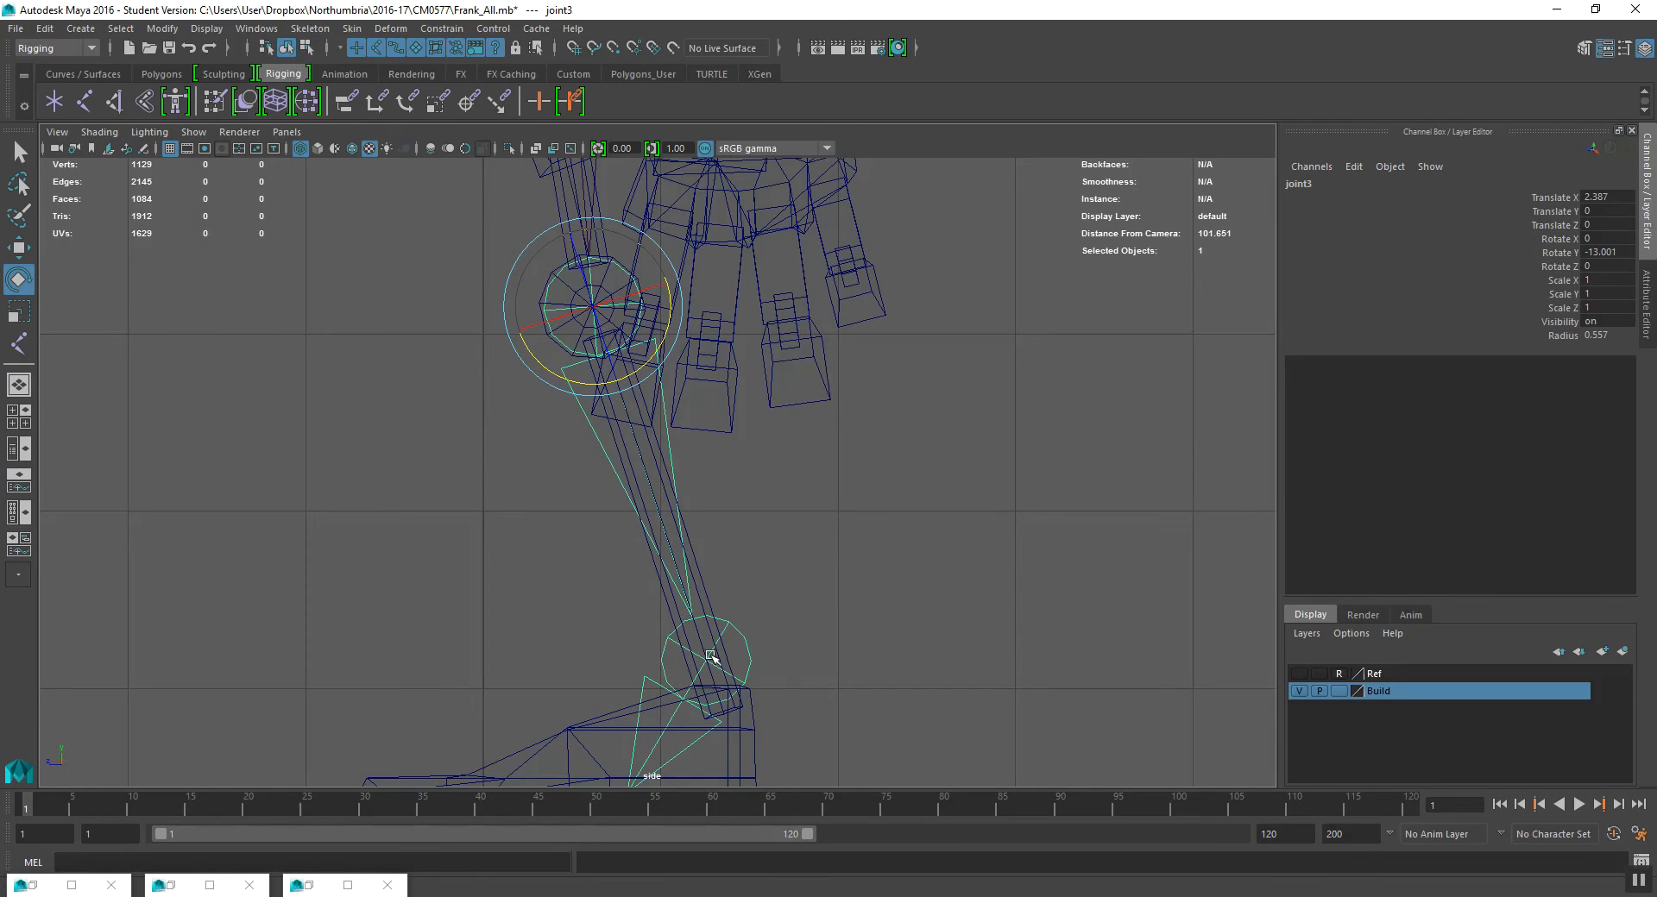
- Lengthen the shin bone by sliding the ankle joint along its Translate X to about 2.383
left_click(732, 636)
key("w")
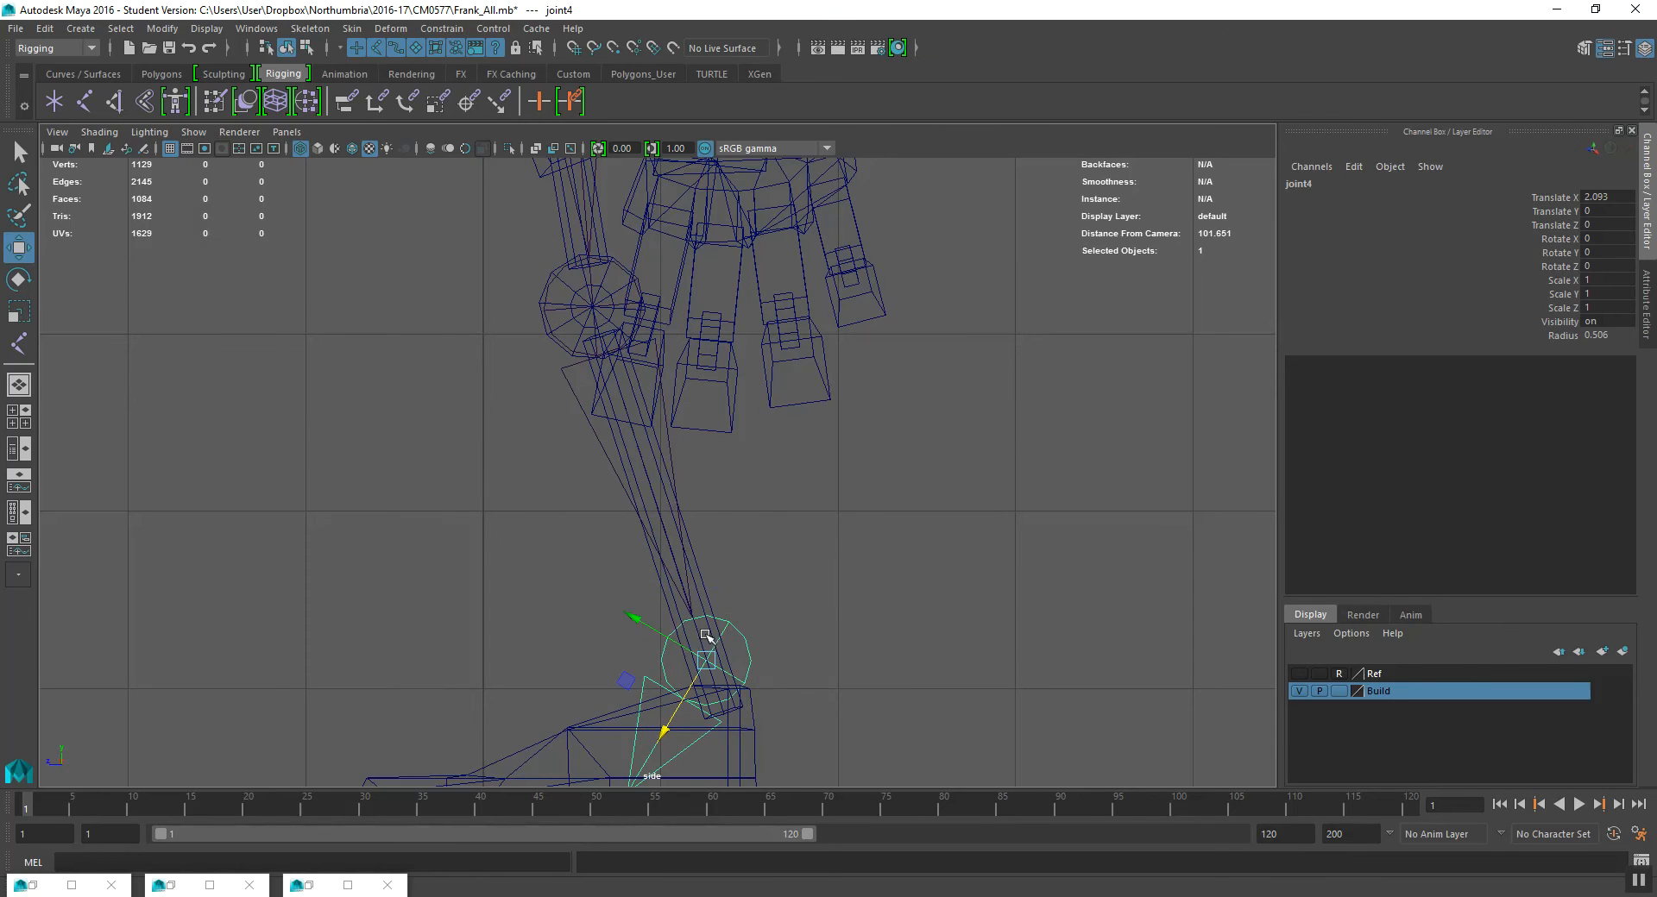
middle_click_drag(705, 637, 687, 518, "alt")
scroll(686, 516, "up", 2)
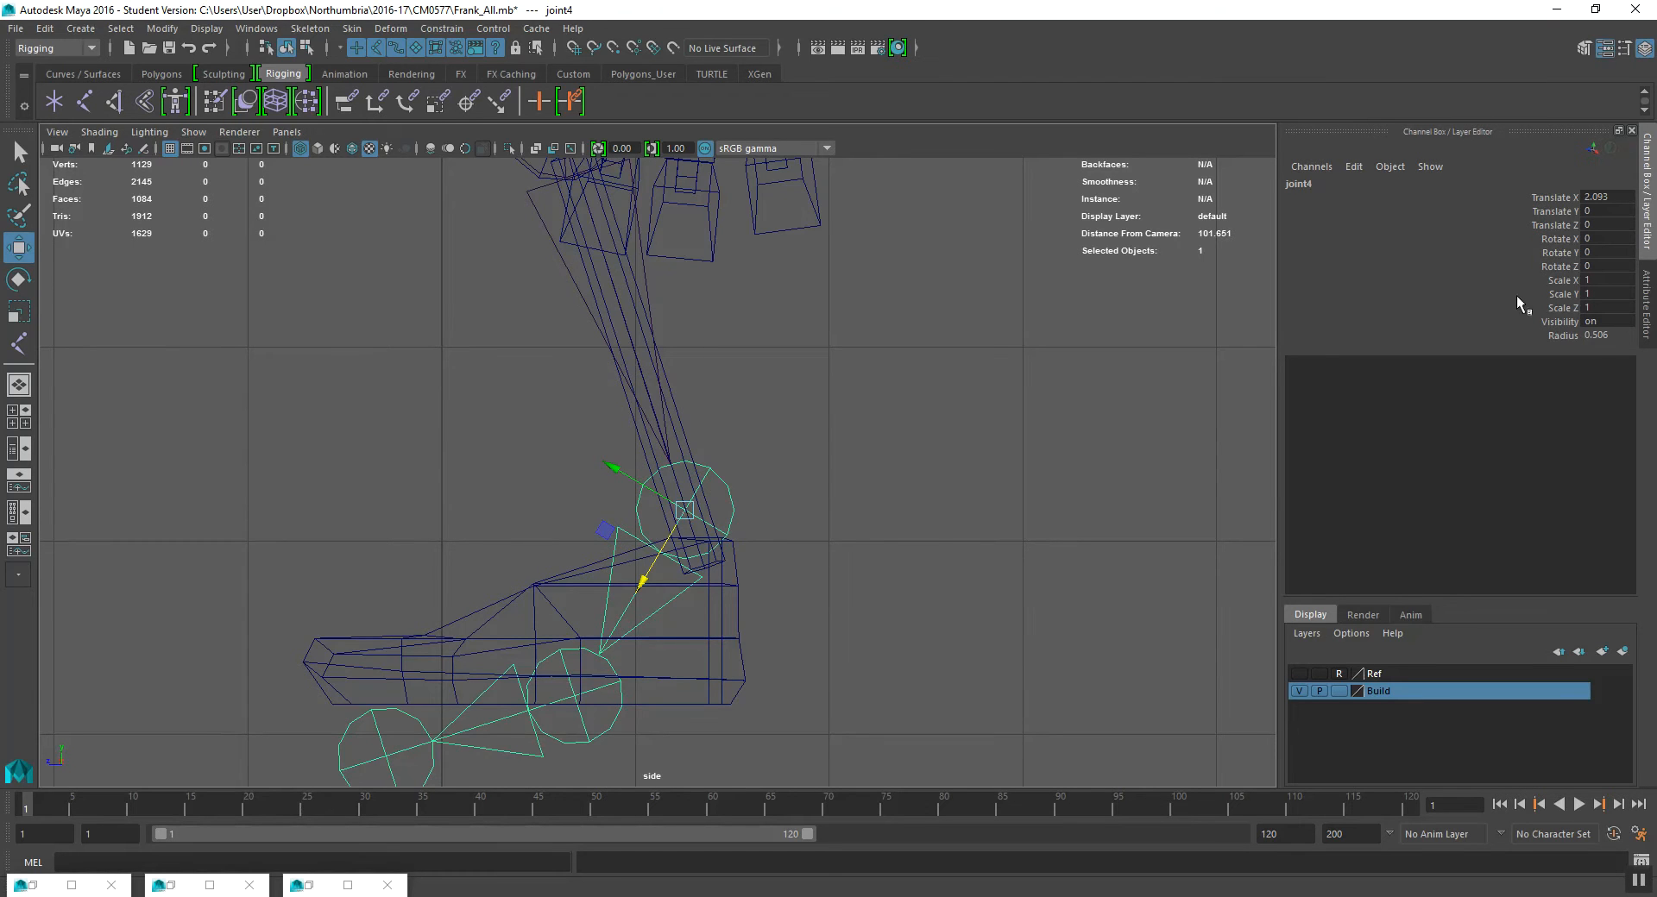
left_click(1555, 198)
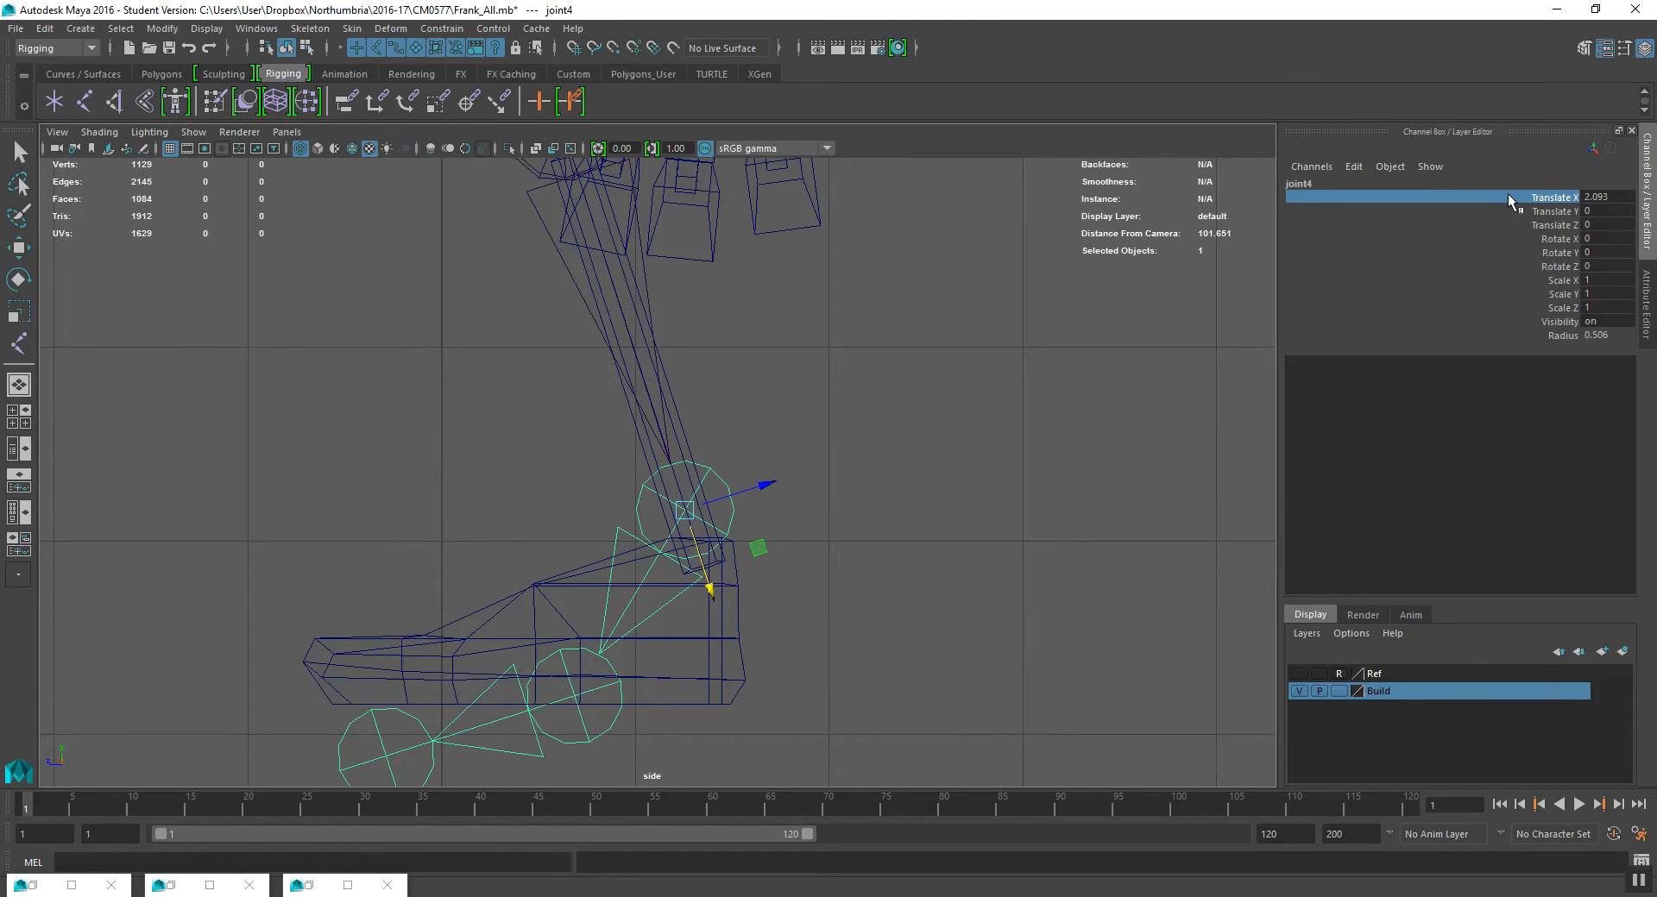
key("w")
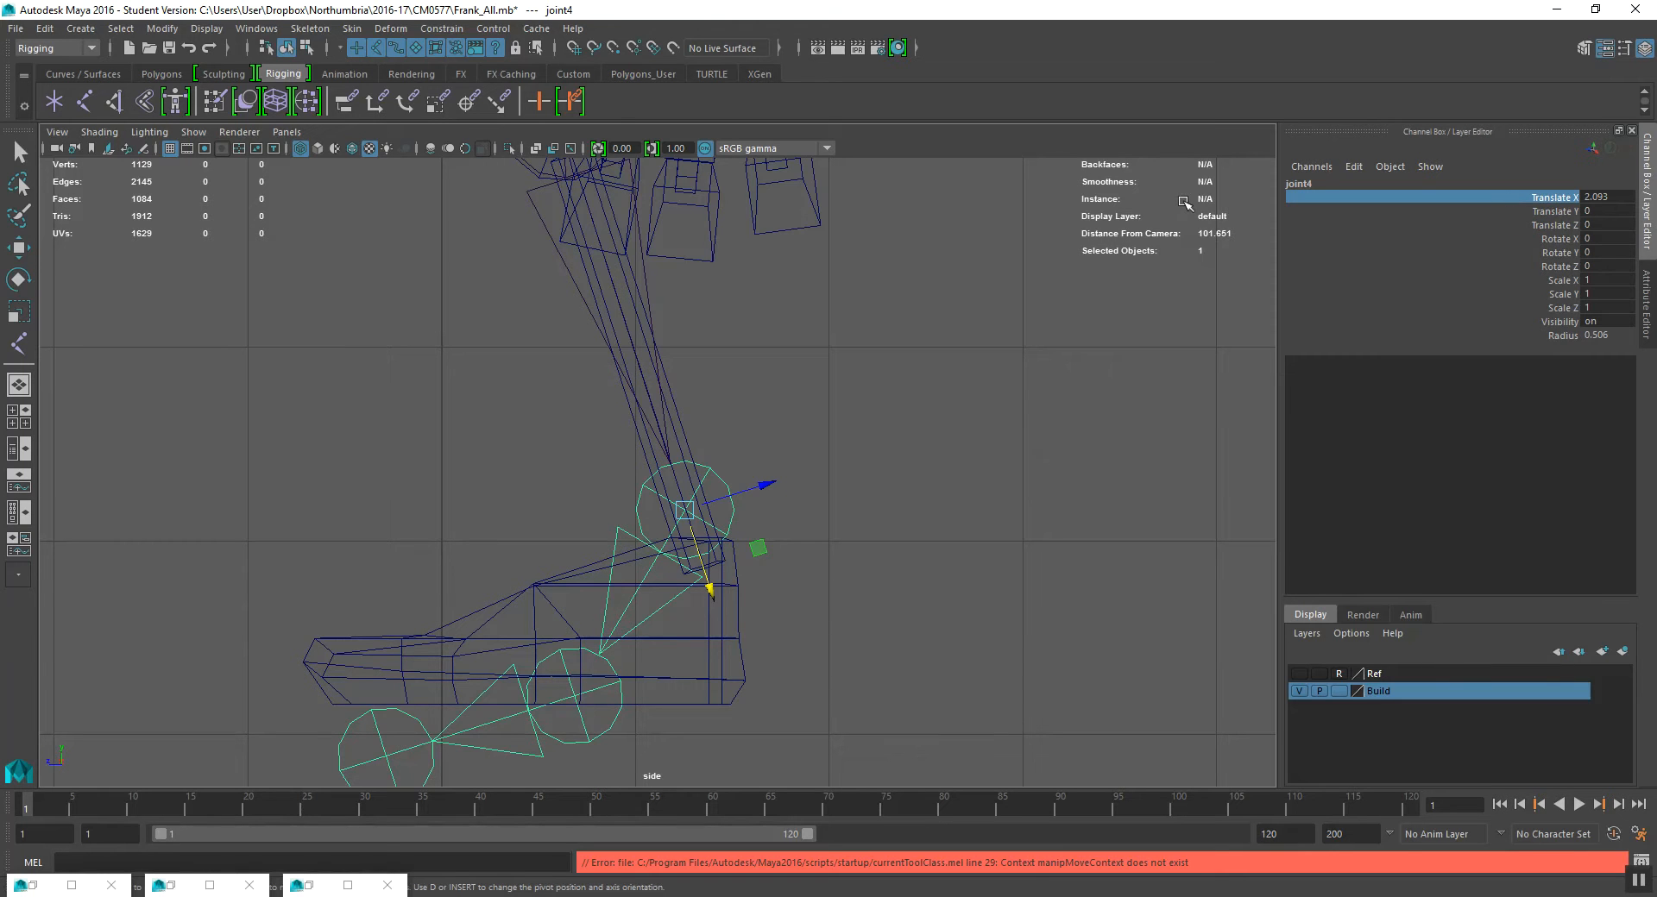
middle_click_drag(1184, 202, 1281, 236)
middle_click_drag(786, 611, 781, 524, "alt")
- Rotate the ankle joint to about 32.011 in Z and the ball joint to about -15.325 in Z to follow the foot
key("e")
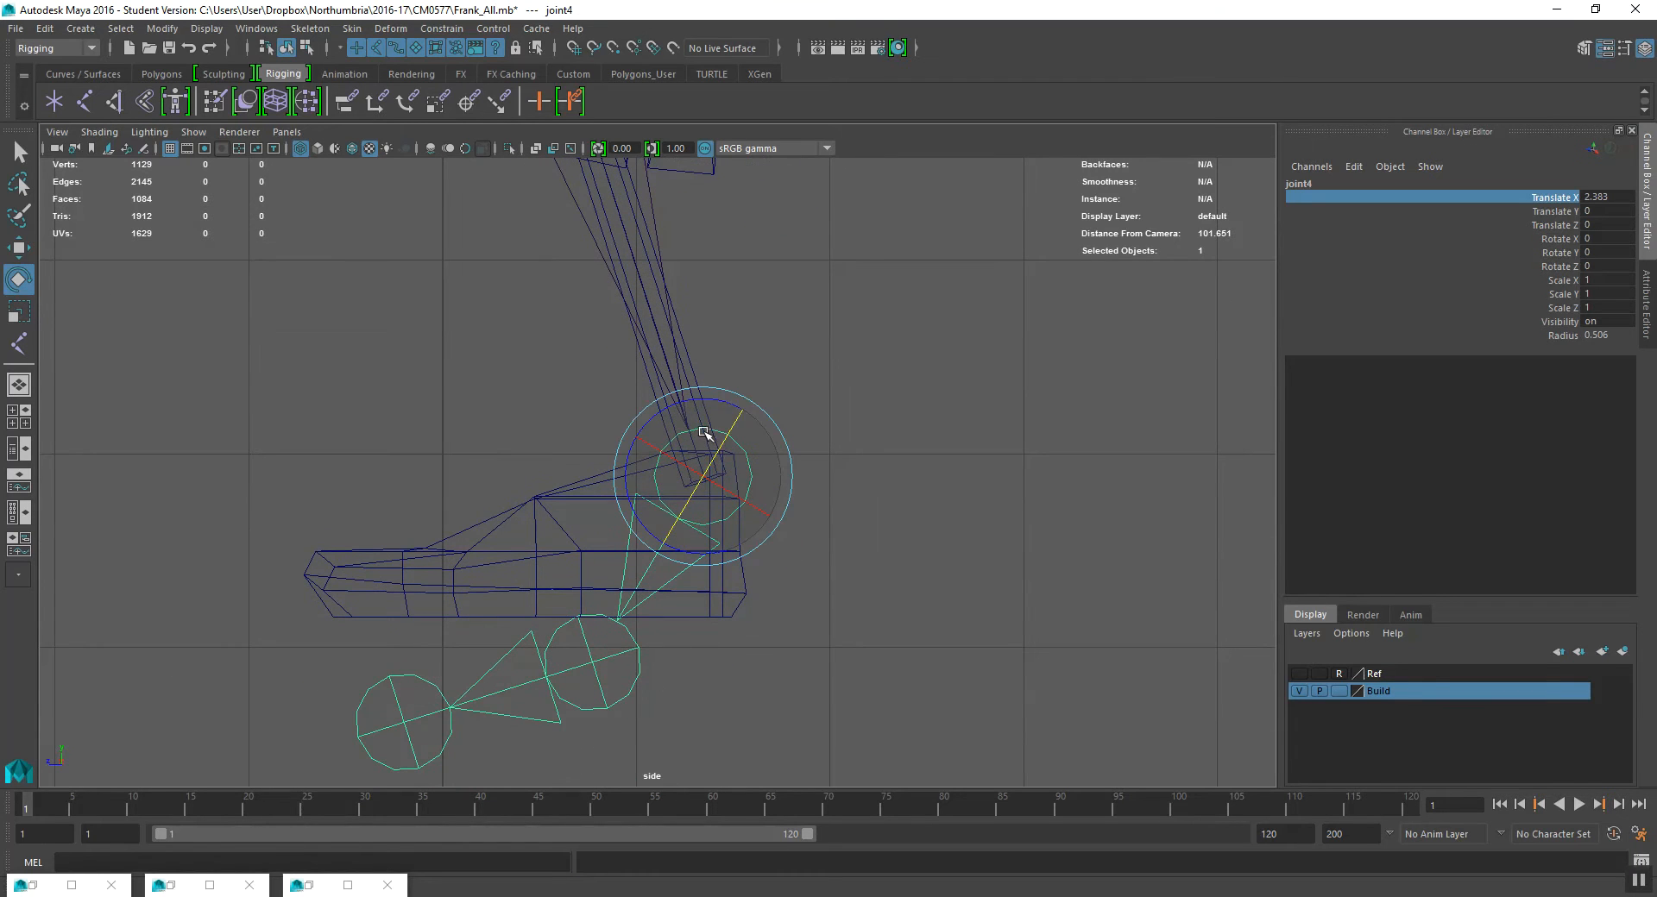
left_click_drag(696, 403, 734, 414)
left_click(524, 530)
left_click_drag(550, 508, 550, 507)
- Select the Main joint and examine how the thigh and knee joints line up with the leg in the side view
middle_click_drag(627, 396, 654, 709, "alt")
middle_click_drag(619, 301, 661, 531, "alt")
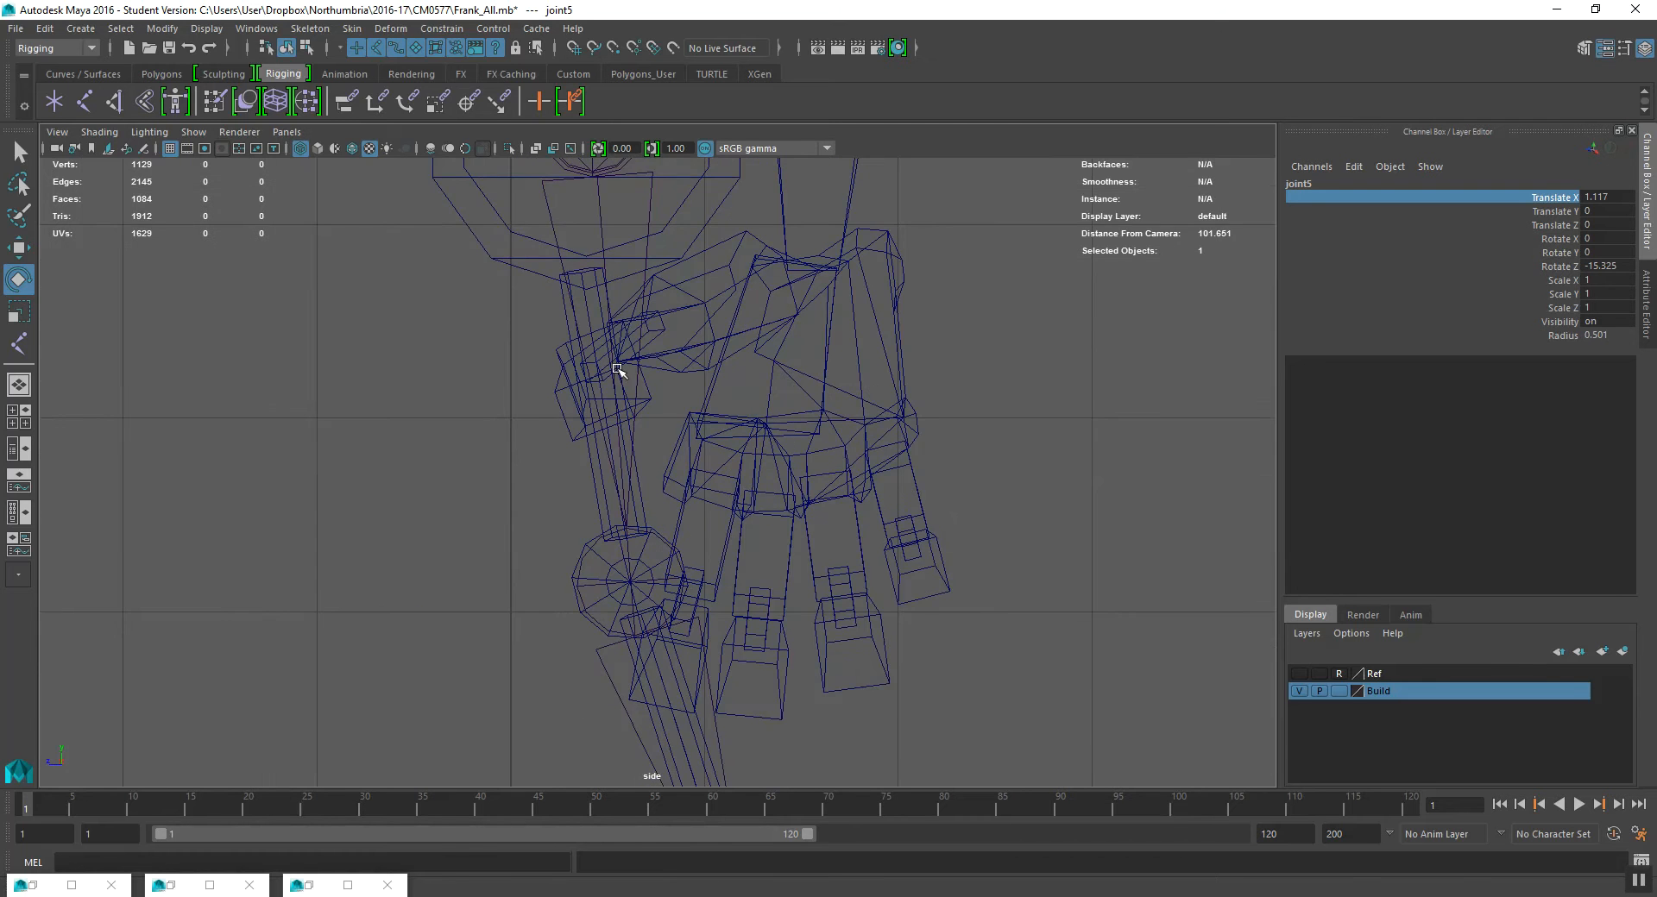
middle_click_drag(618, 259, 624, 327, "alt")
left_click(597, 204)
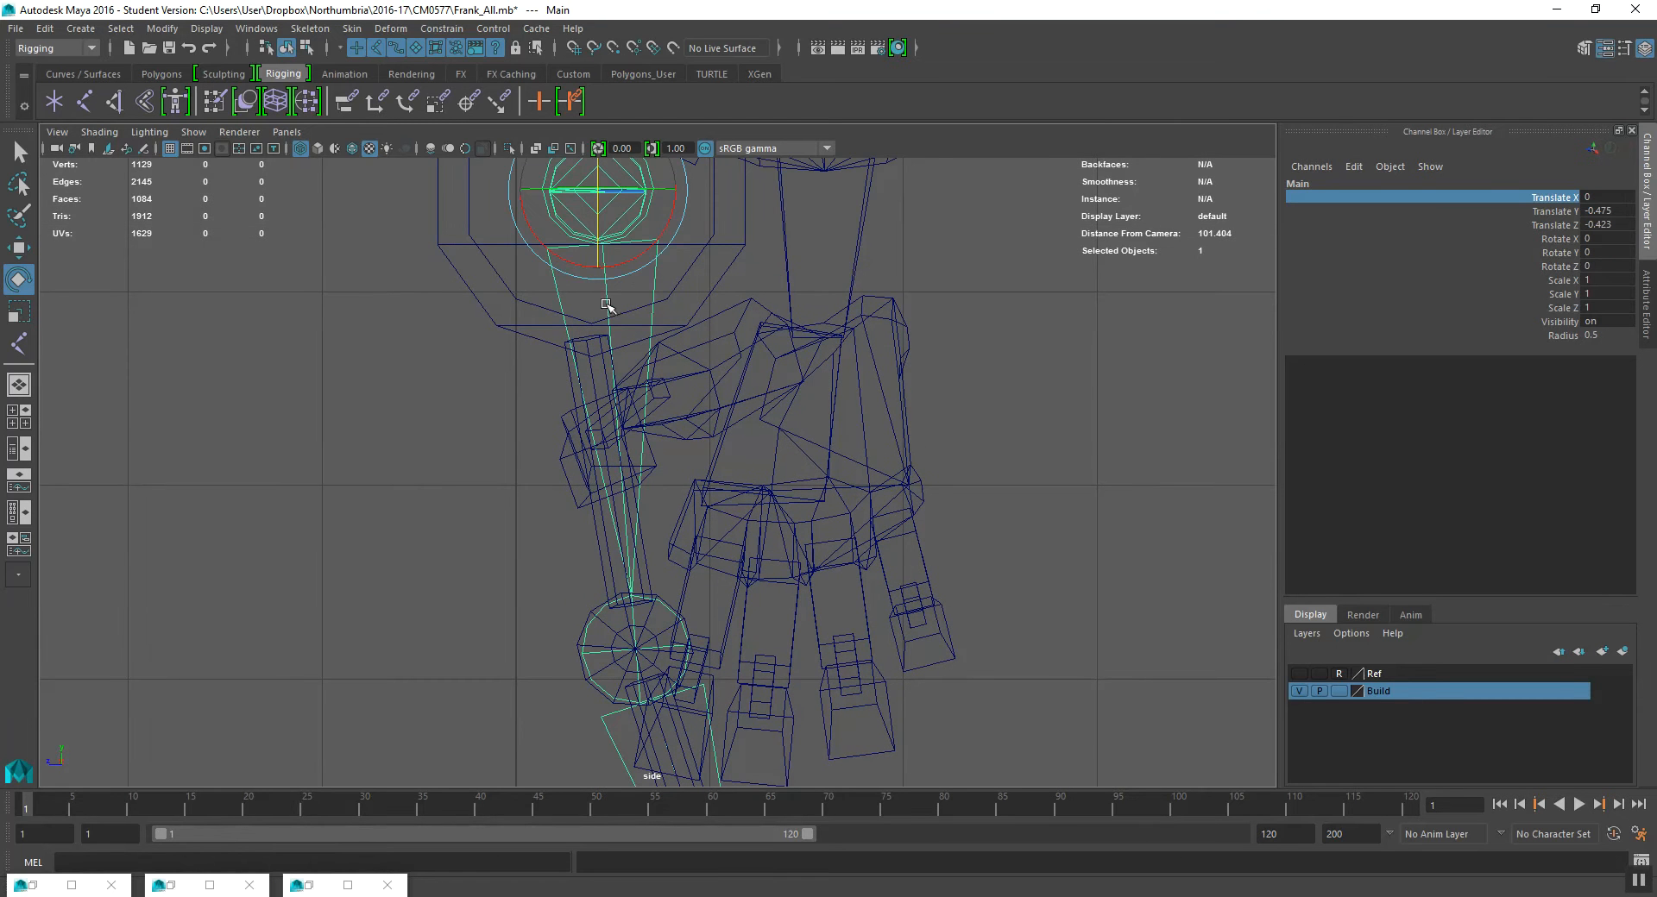
middle_click_drag(645, 604, 611, 503, "alt")
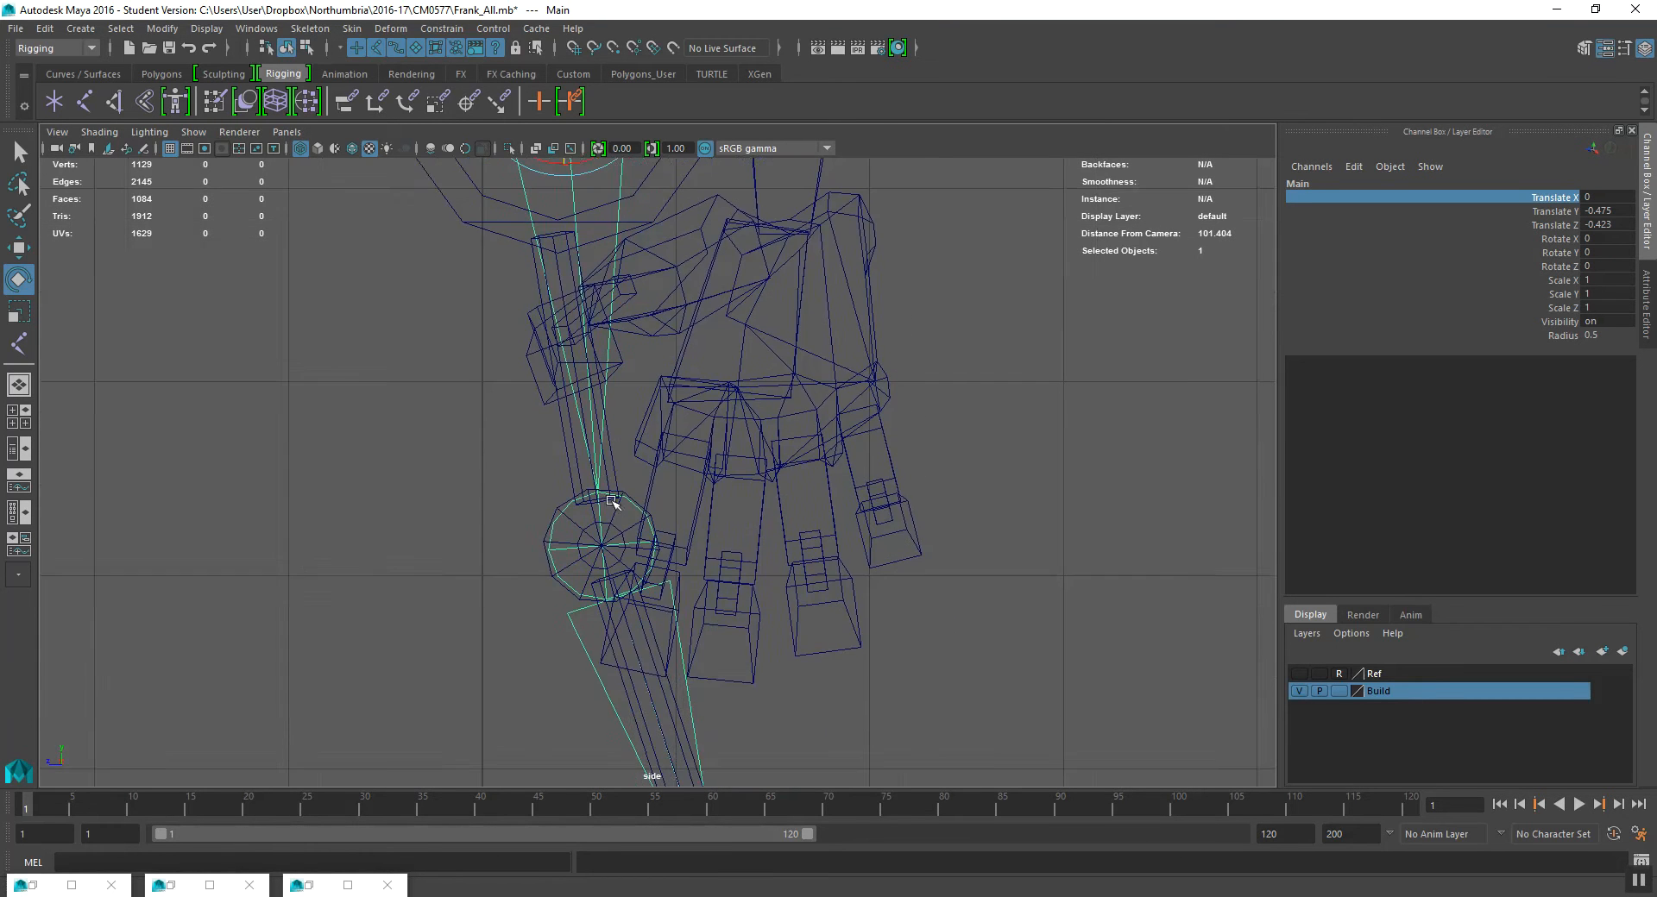
- In the maximized front view, rotate the hip joint to about -4.755 in Z and move it to about 0.75 in X and 0.017 in Y
key("space")
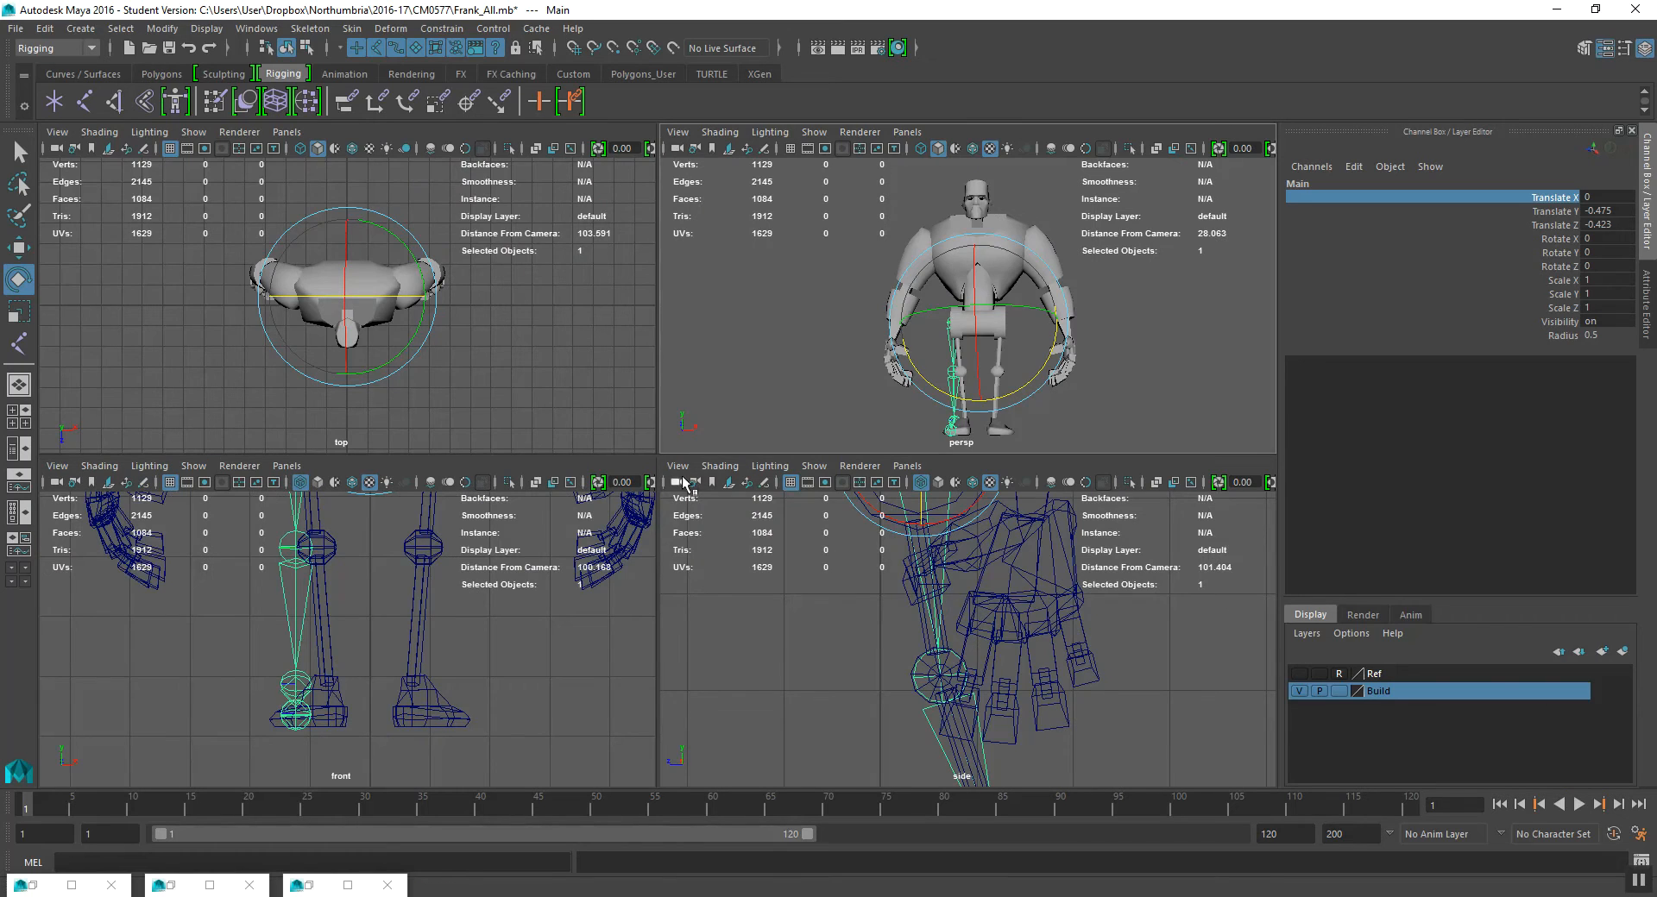
key("space")
scroll(655, 580, "up", 6)
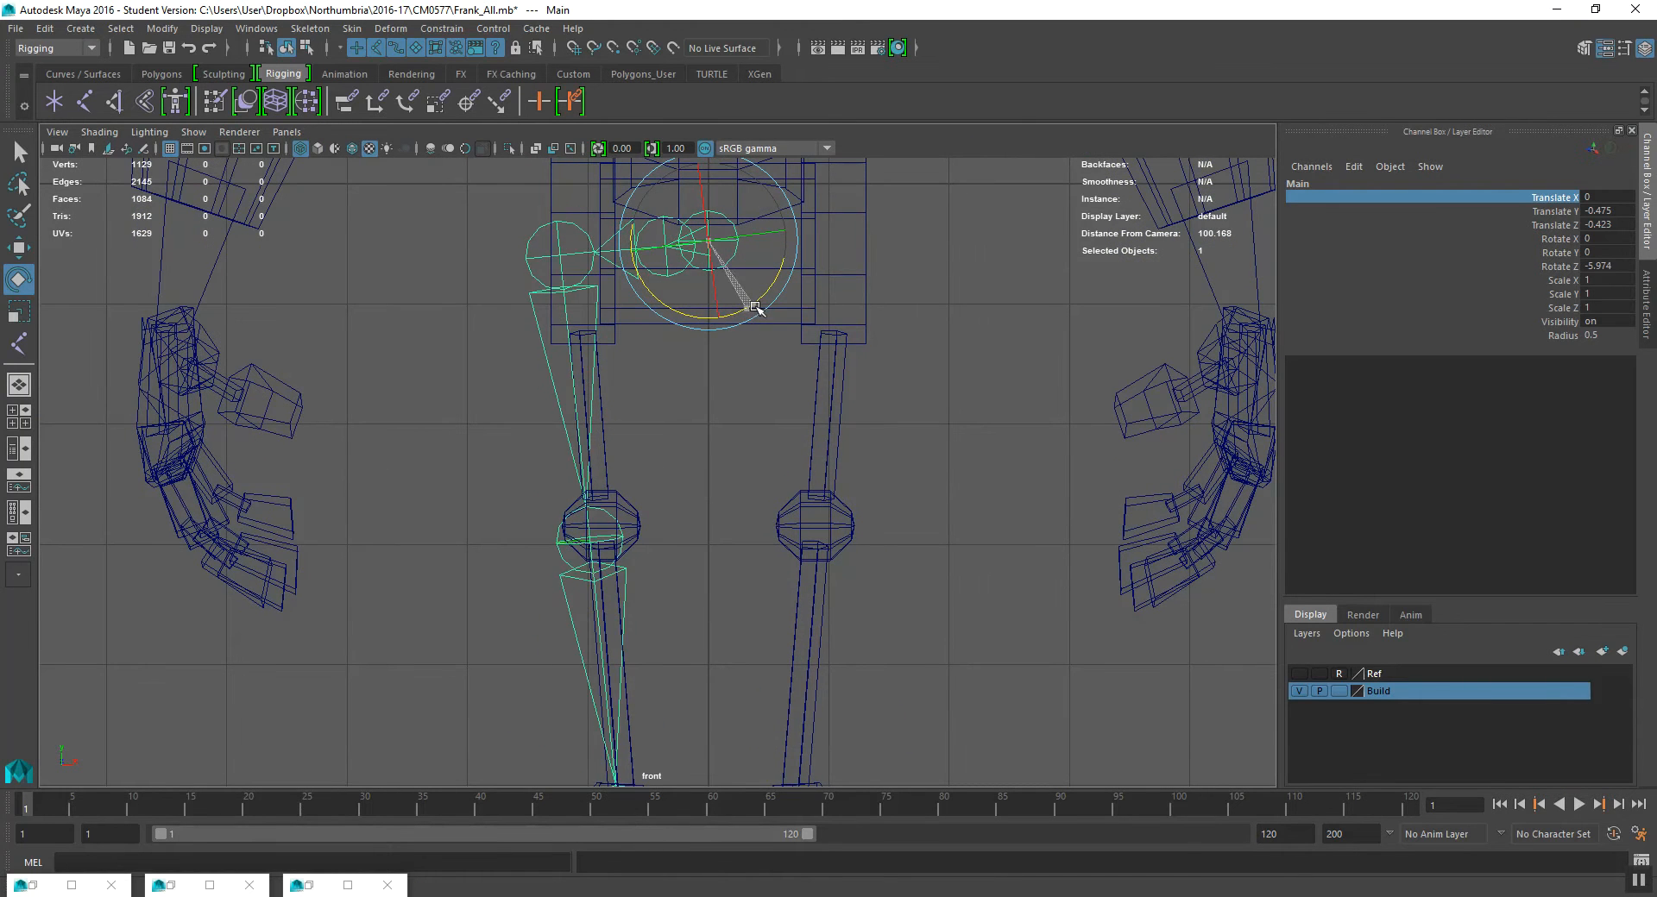
key("q")
left_click(643, 257)
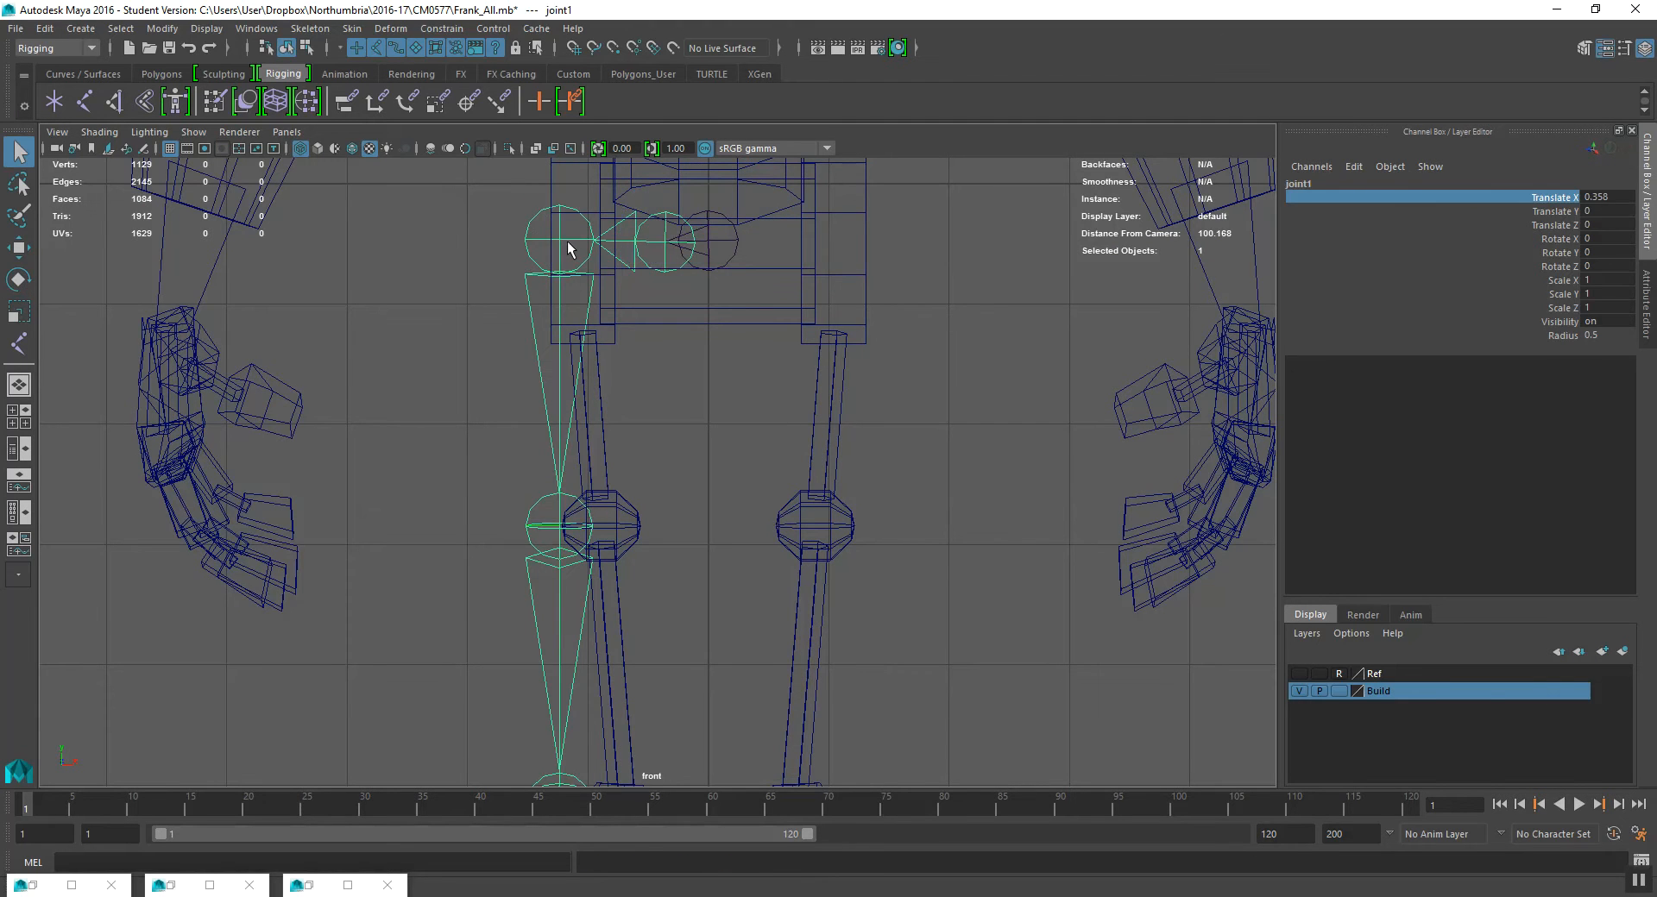
left_click(563, 237)
key("e")
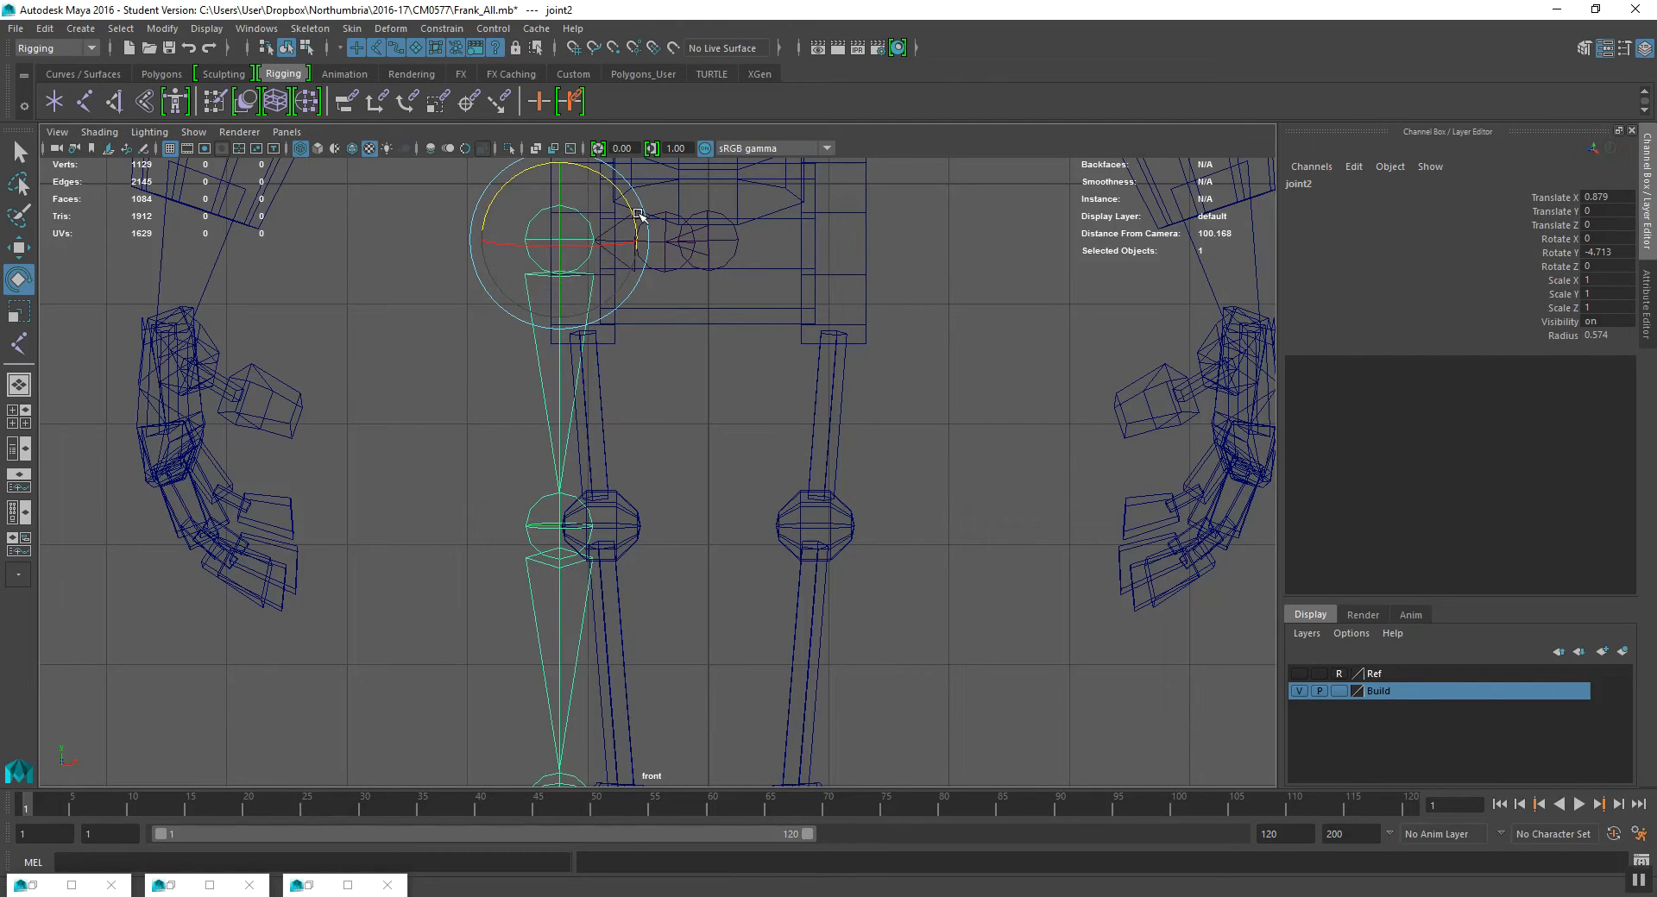
left_click_drag(636, 205, 638, 202)
key("w")
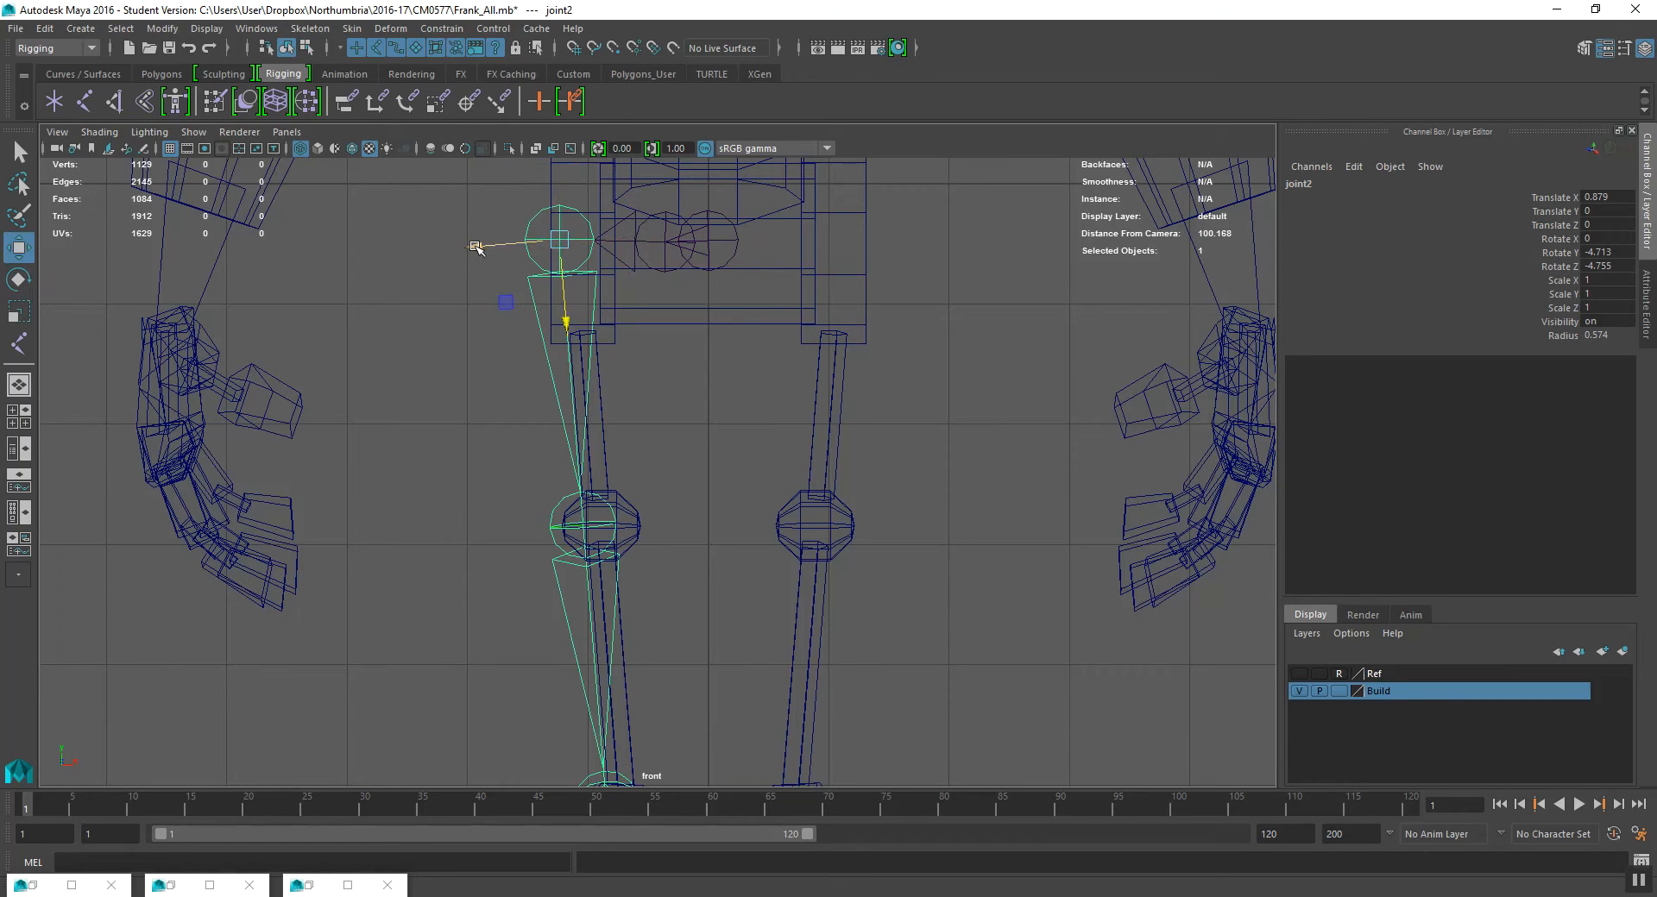
left_click_drag(565, 243, 580, 241)
- Rotate the ankle joint in the front view to about -5.39 in X, -2.771 in Y and 32.141 in Z
middle_click_drag(733, 522, 698, 340, "alt")
left_click(605, 606)
key("e")
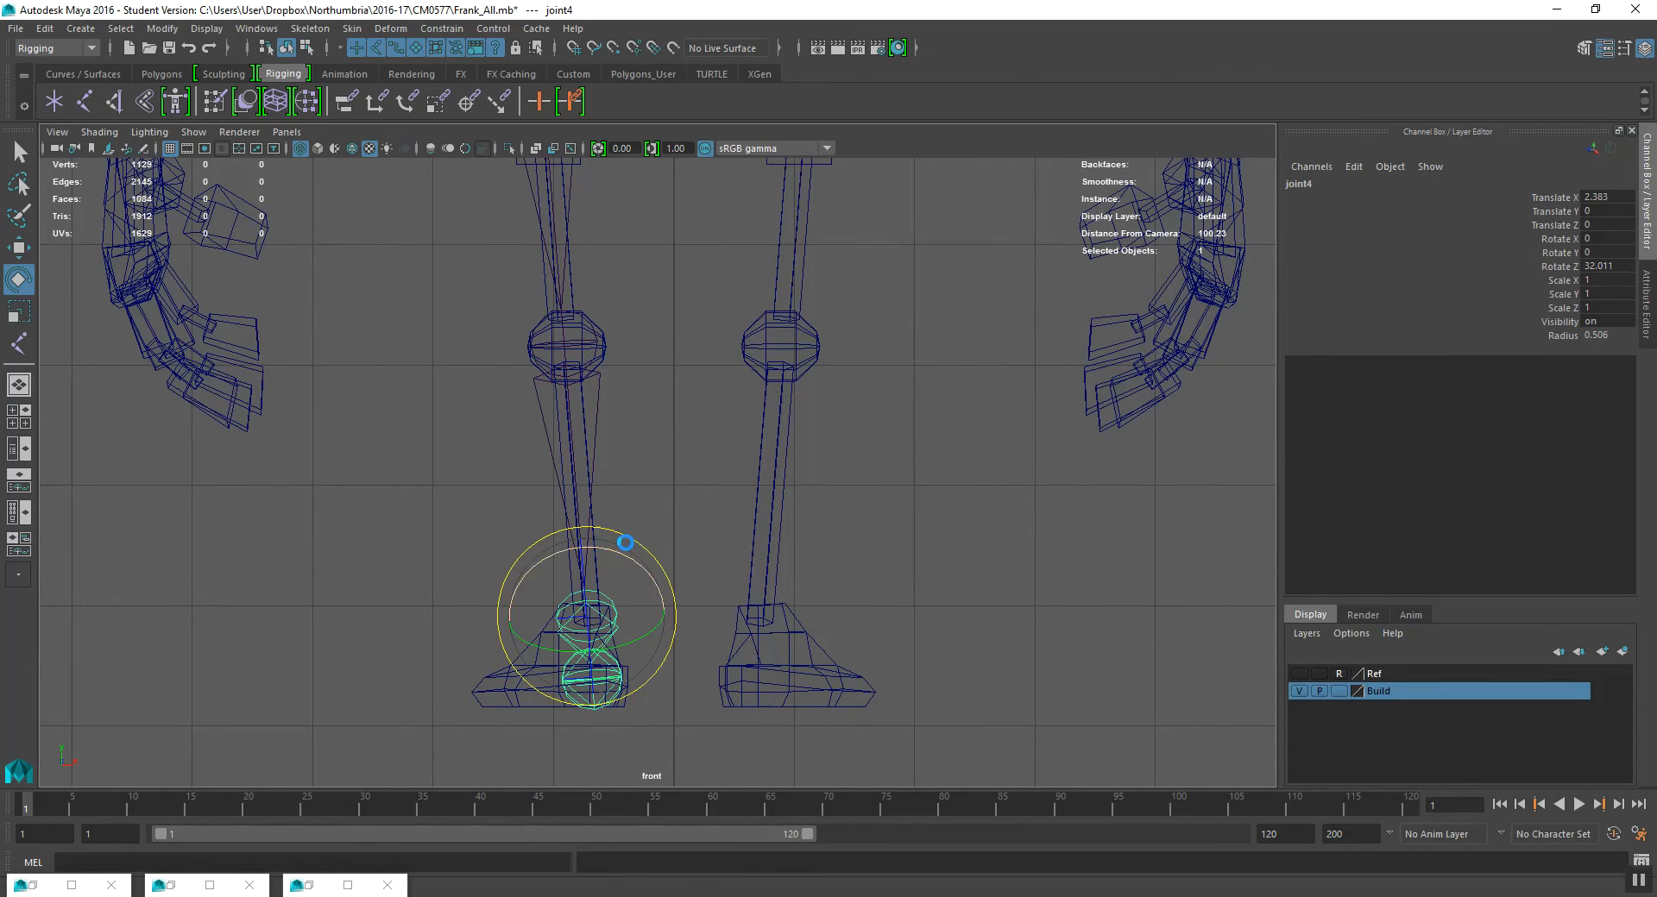
left_click_drag(643, 543, 645, 548)
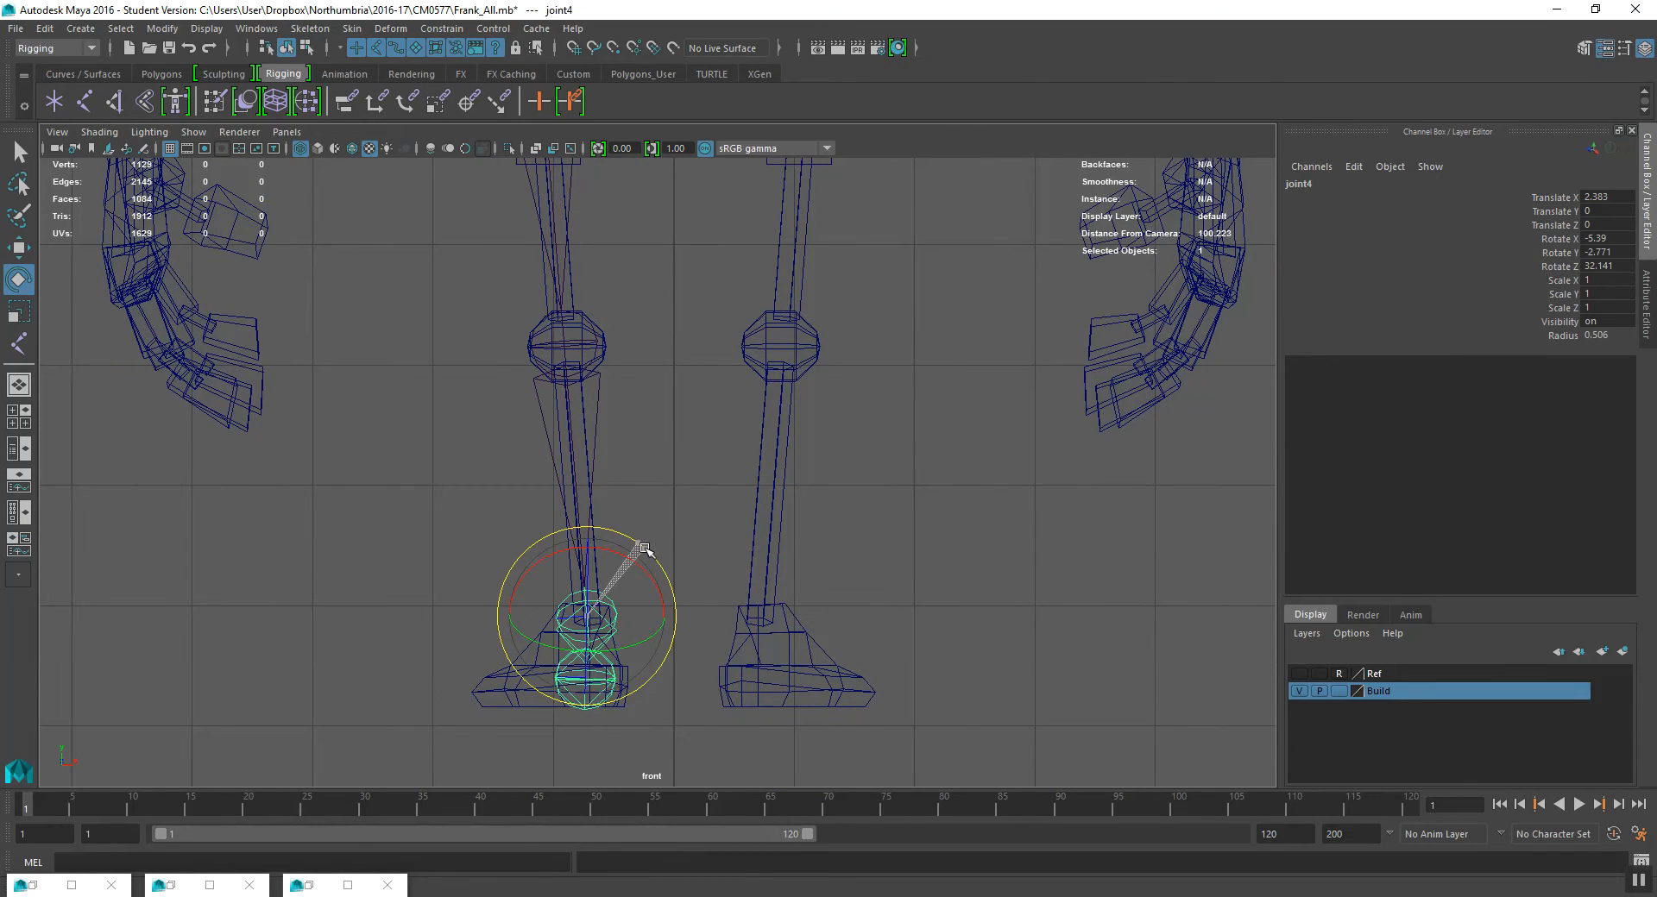
- Select the hip joint and examine the right leg chain against the shaded model in the perspective view
middle_click_drag(651, 507, 650, 532, "alt")
left_click(532, 289)
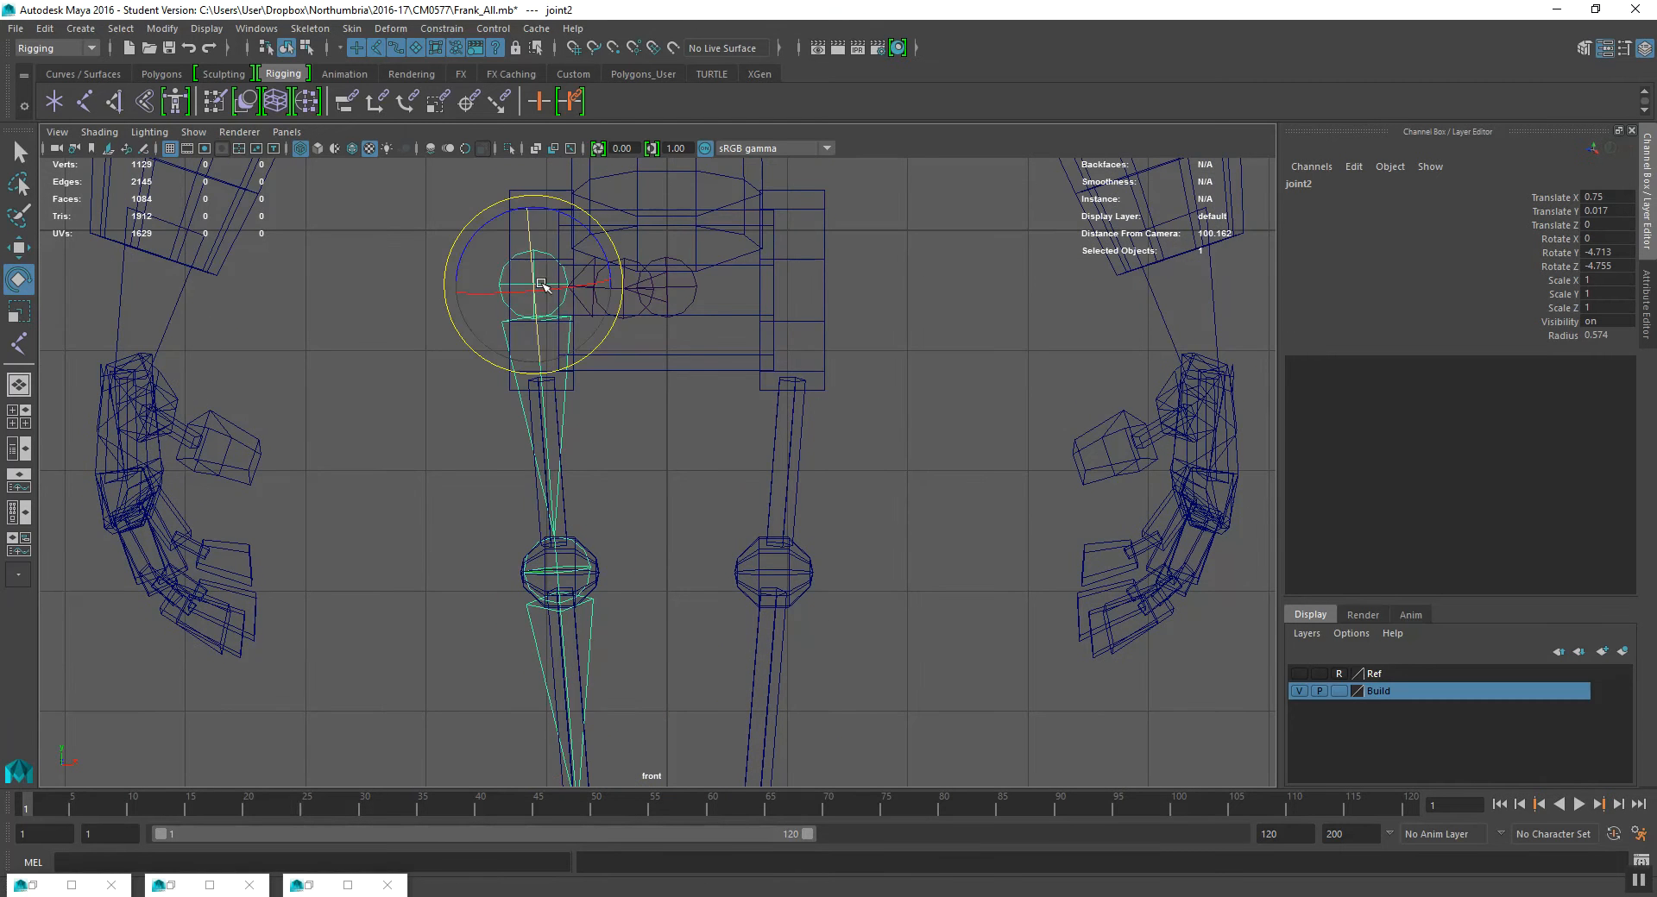
key("space")
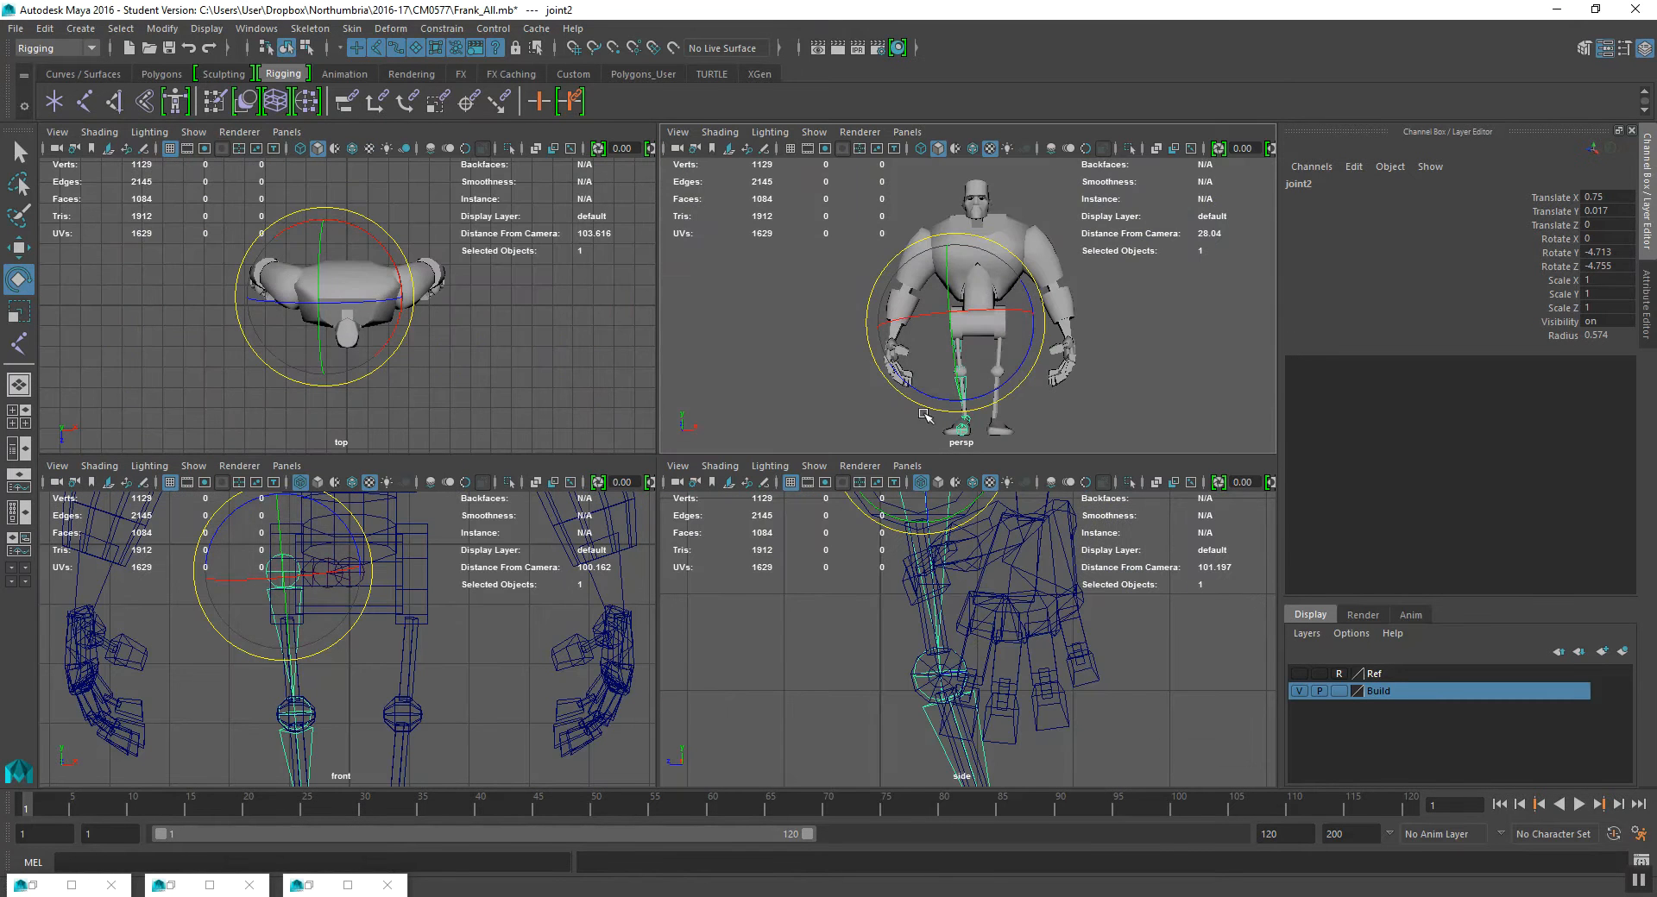
key("space")
left_click_drag(788, 469, 748, 485, "alt")
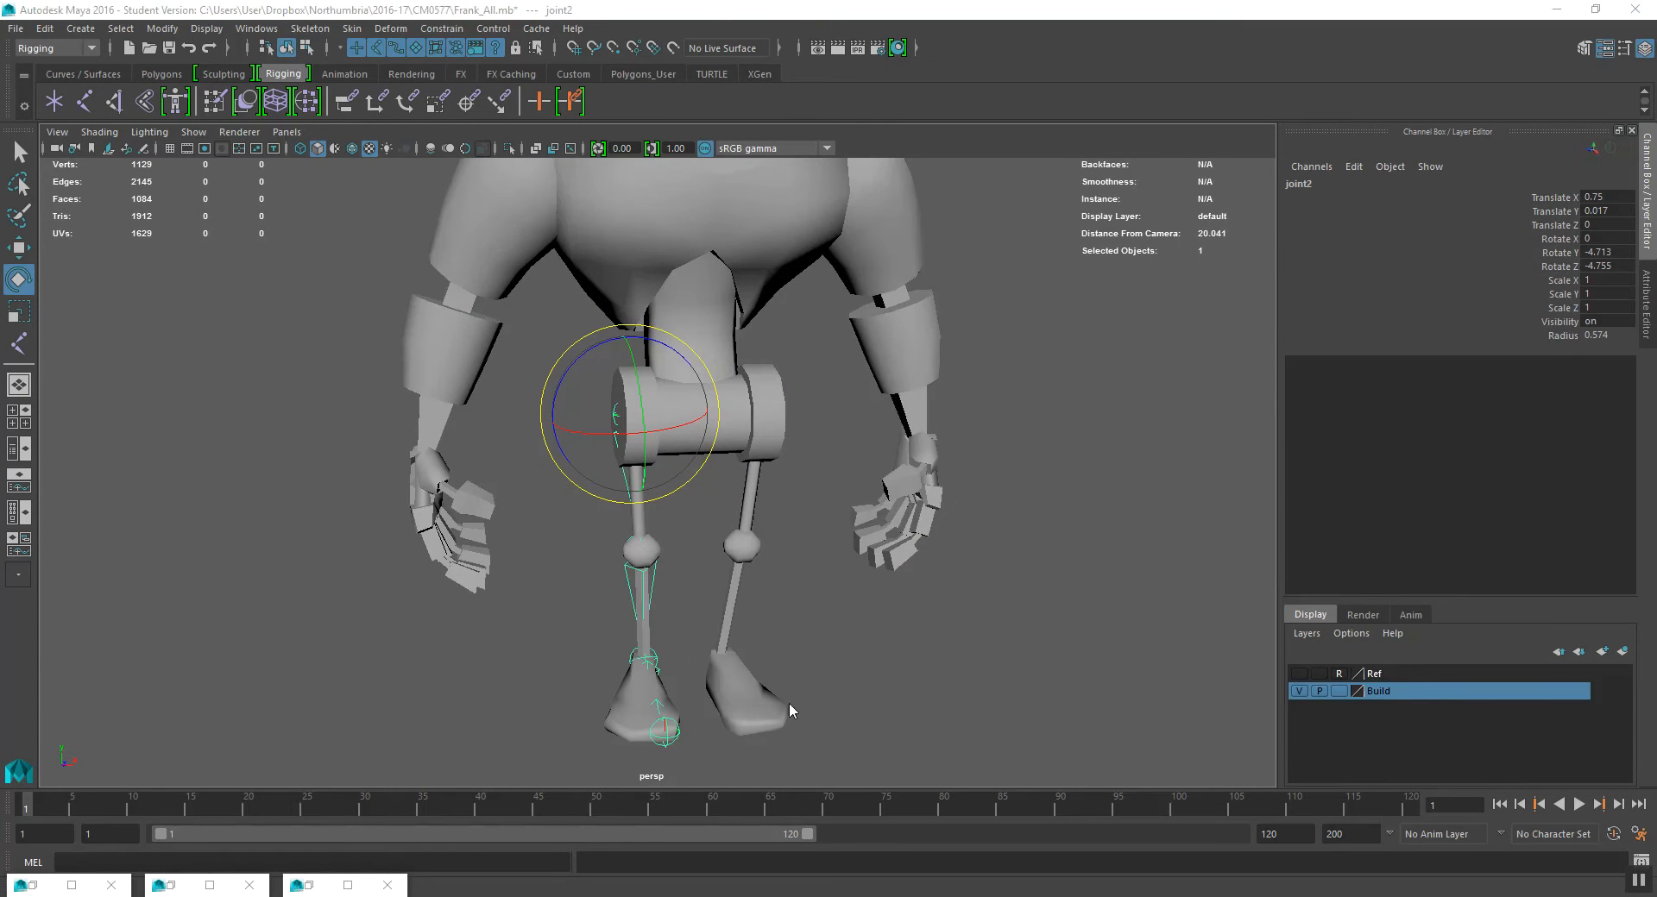
- Activate the Joint tool and pick the Main joint in the maximized front view as the start of a spine chain
key("space")
key("space")
scroll(746, 639, "up", 6)
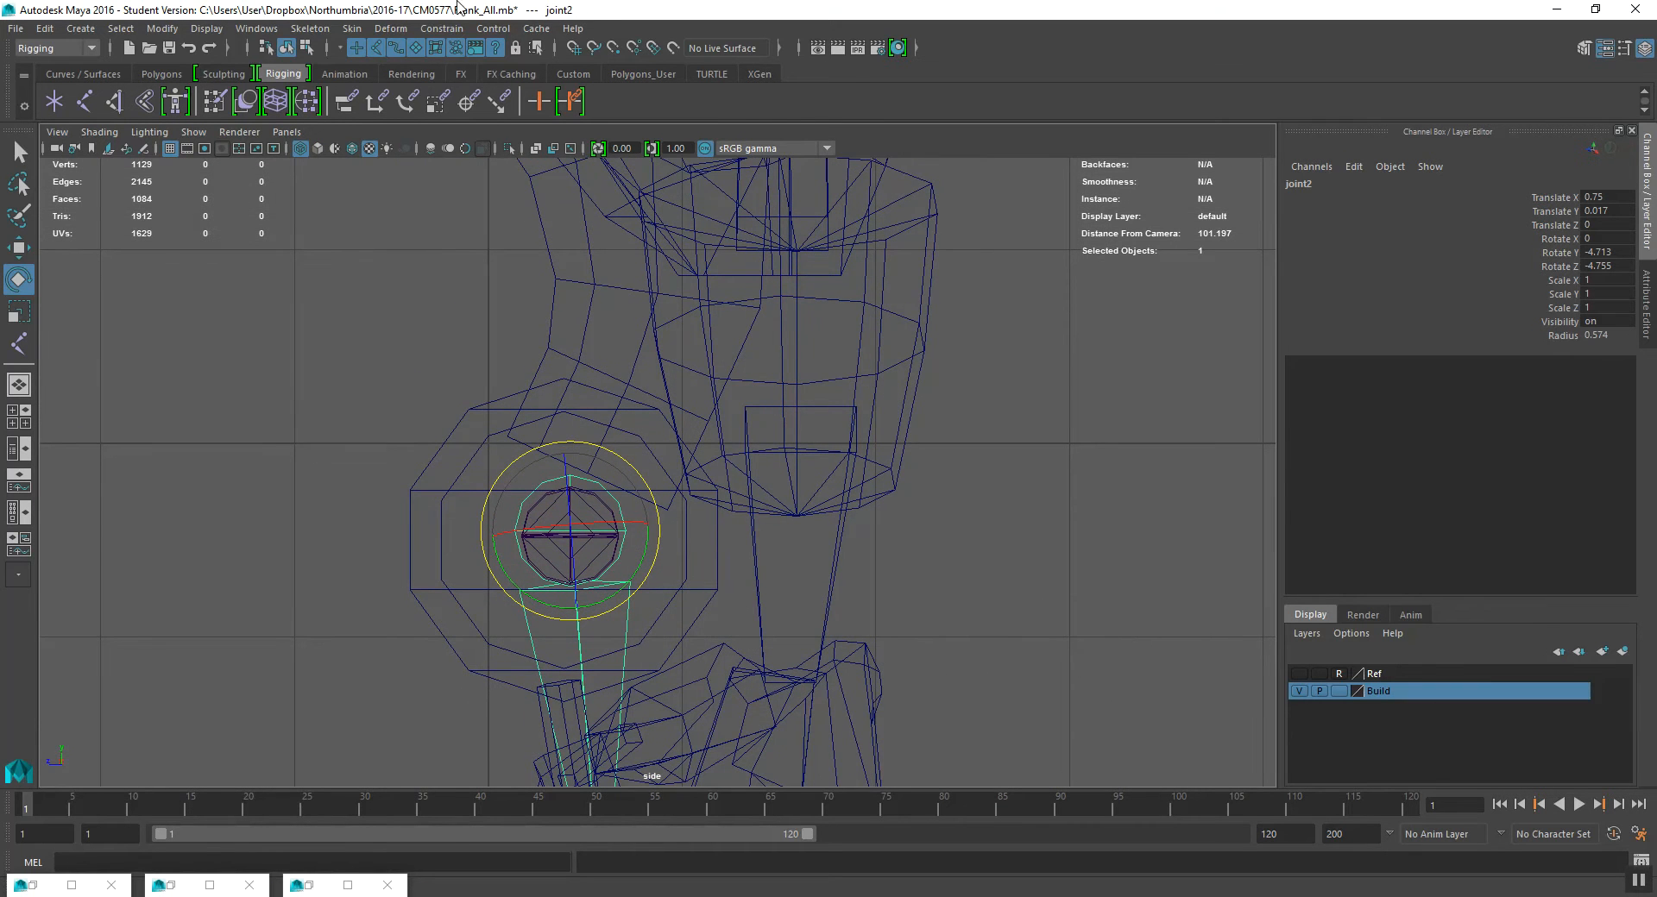
left_click(84, 101)
middle_click_drag(550, 368, 547, 427, "alt")
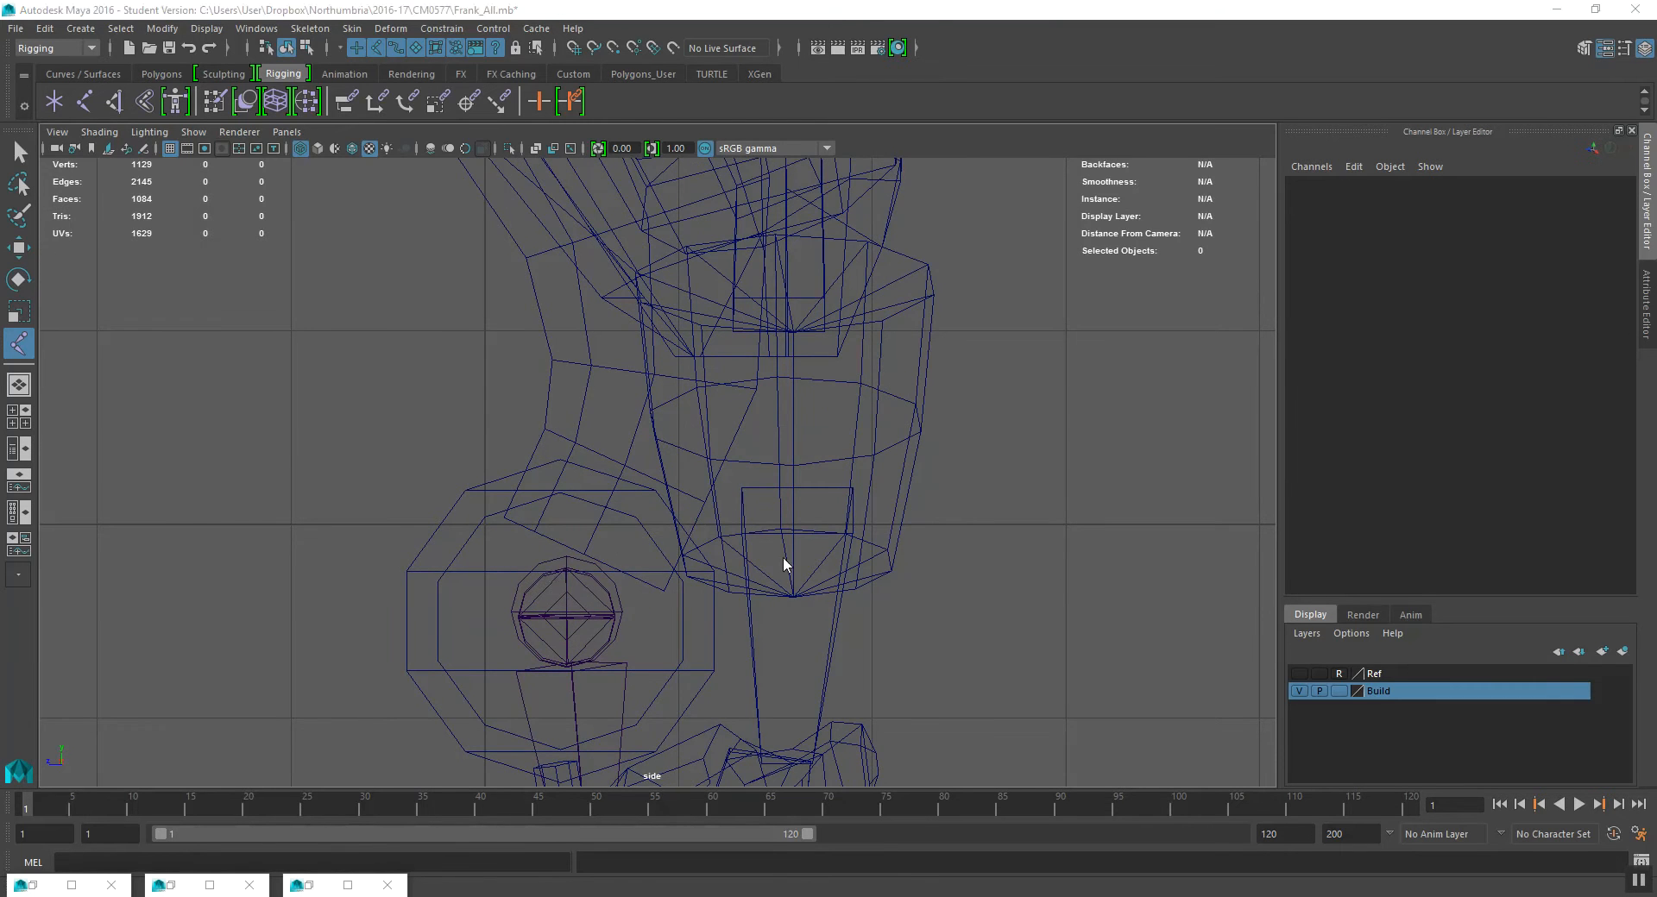
key("space")
key("space")
scroll(686, 471, "up", 2)
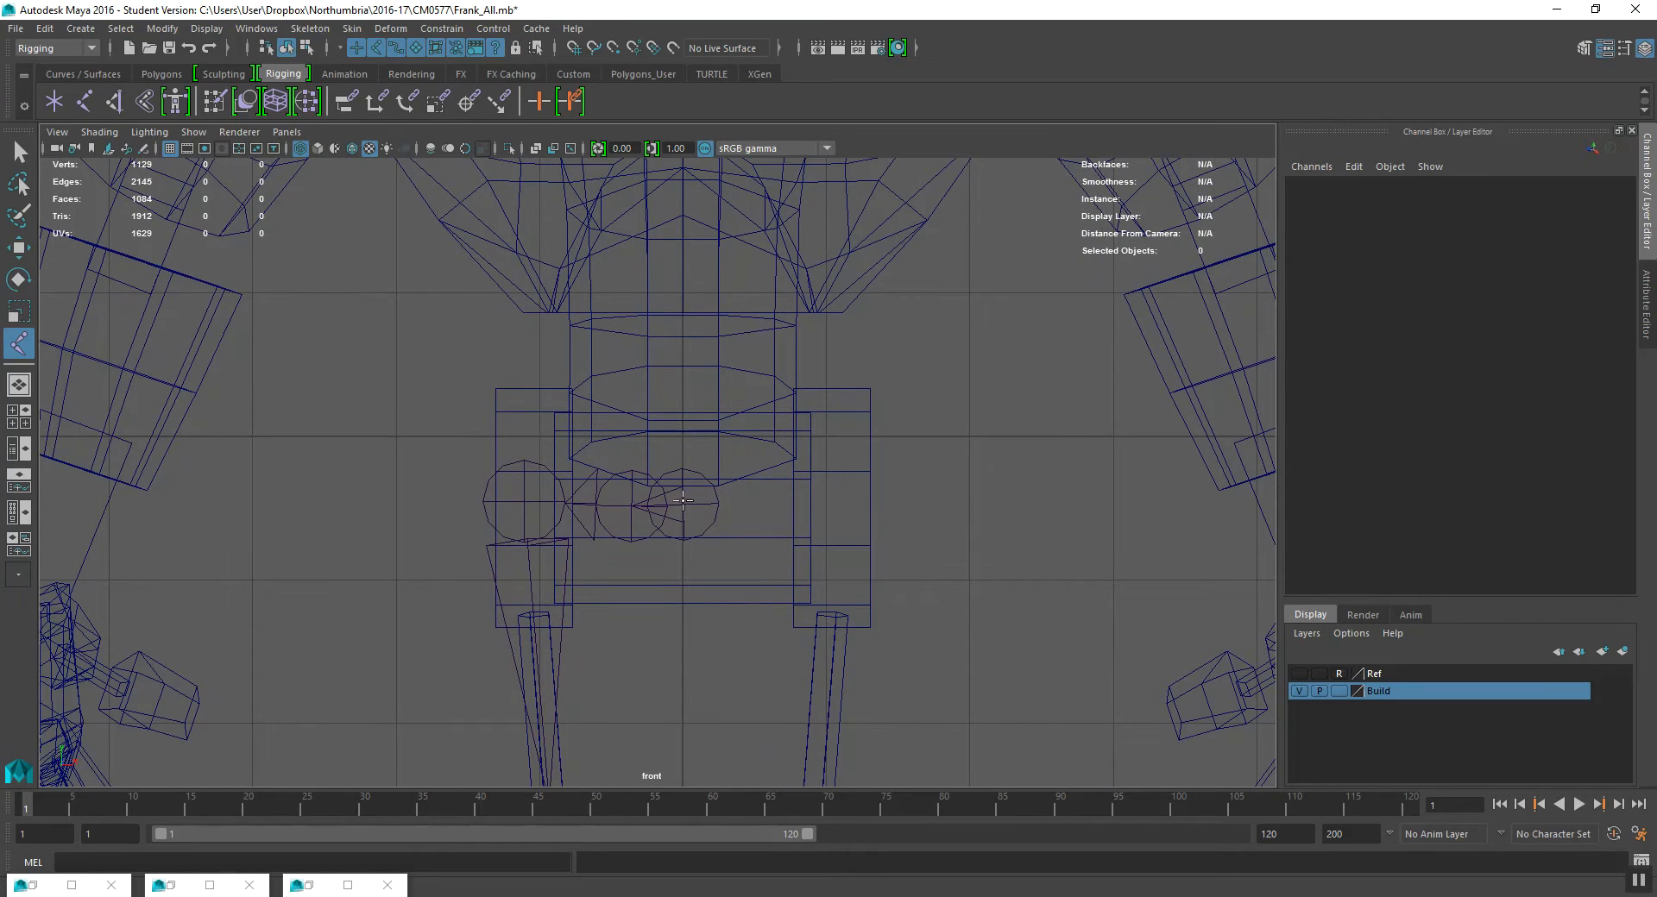
left_click(687, 507)
- Add four spine joints straight up the body's centre line from the Main joint to the base of the head, and finish the chain
scroll(669, 488, "down", 5)
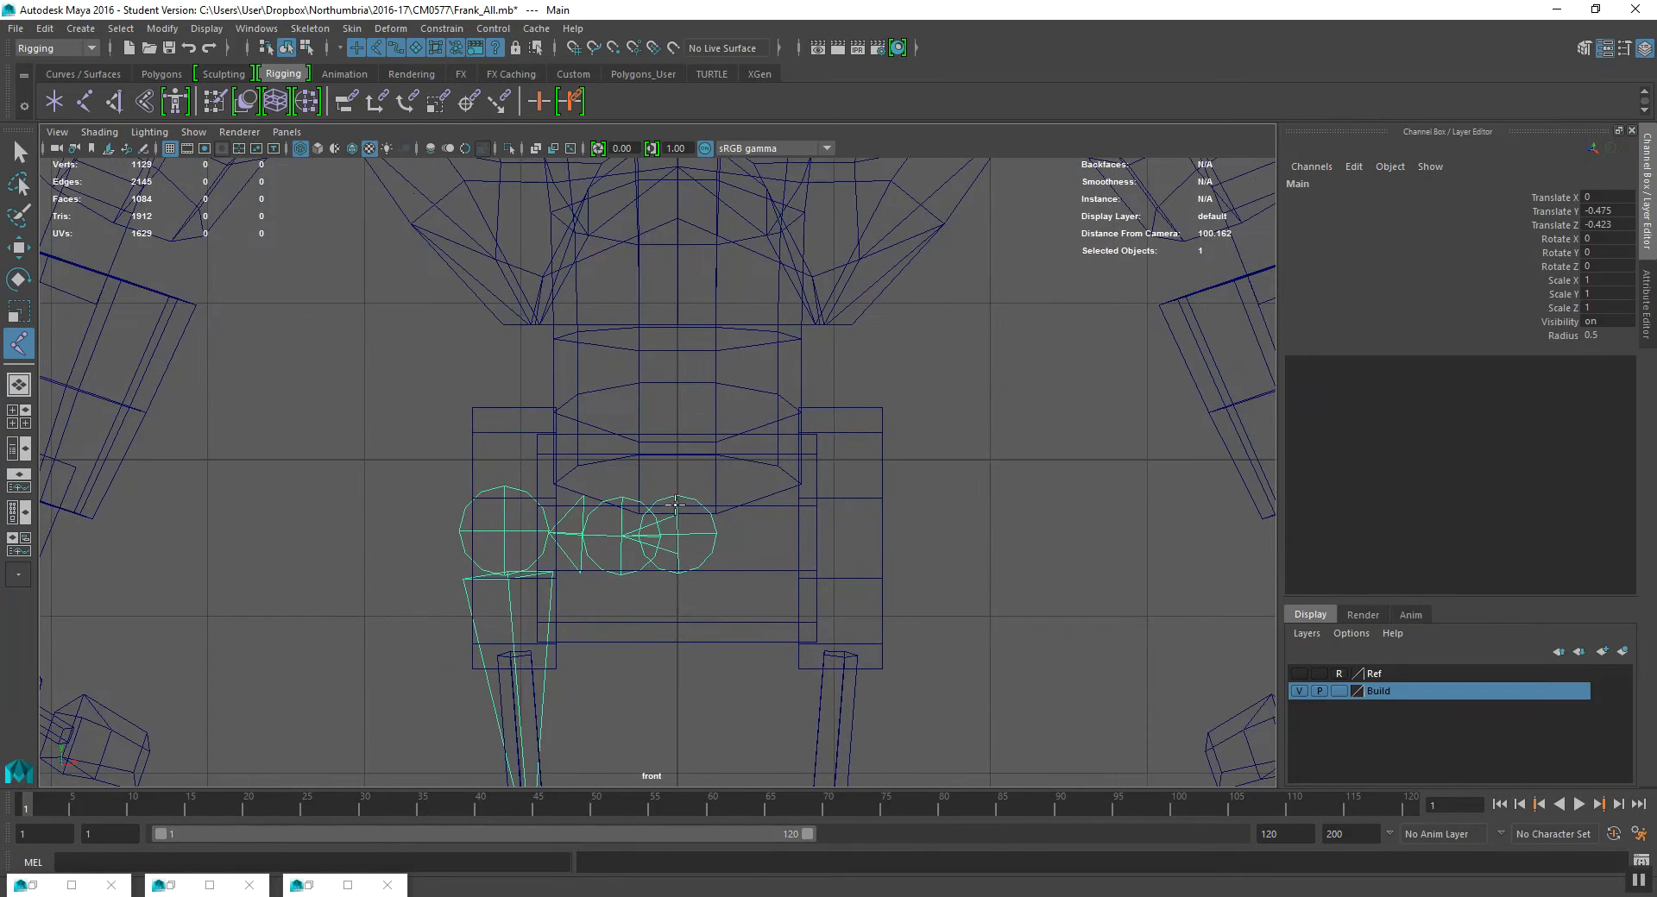
scroll(580, 665, "up", 5)
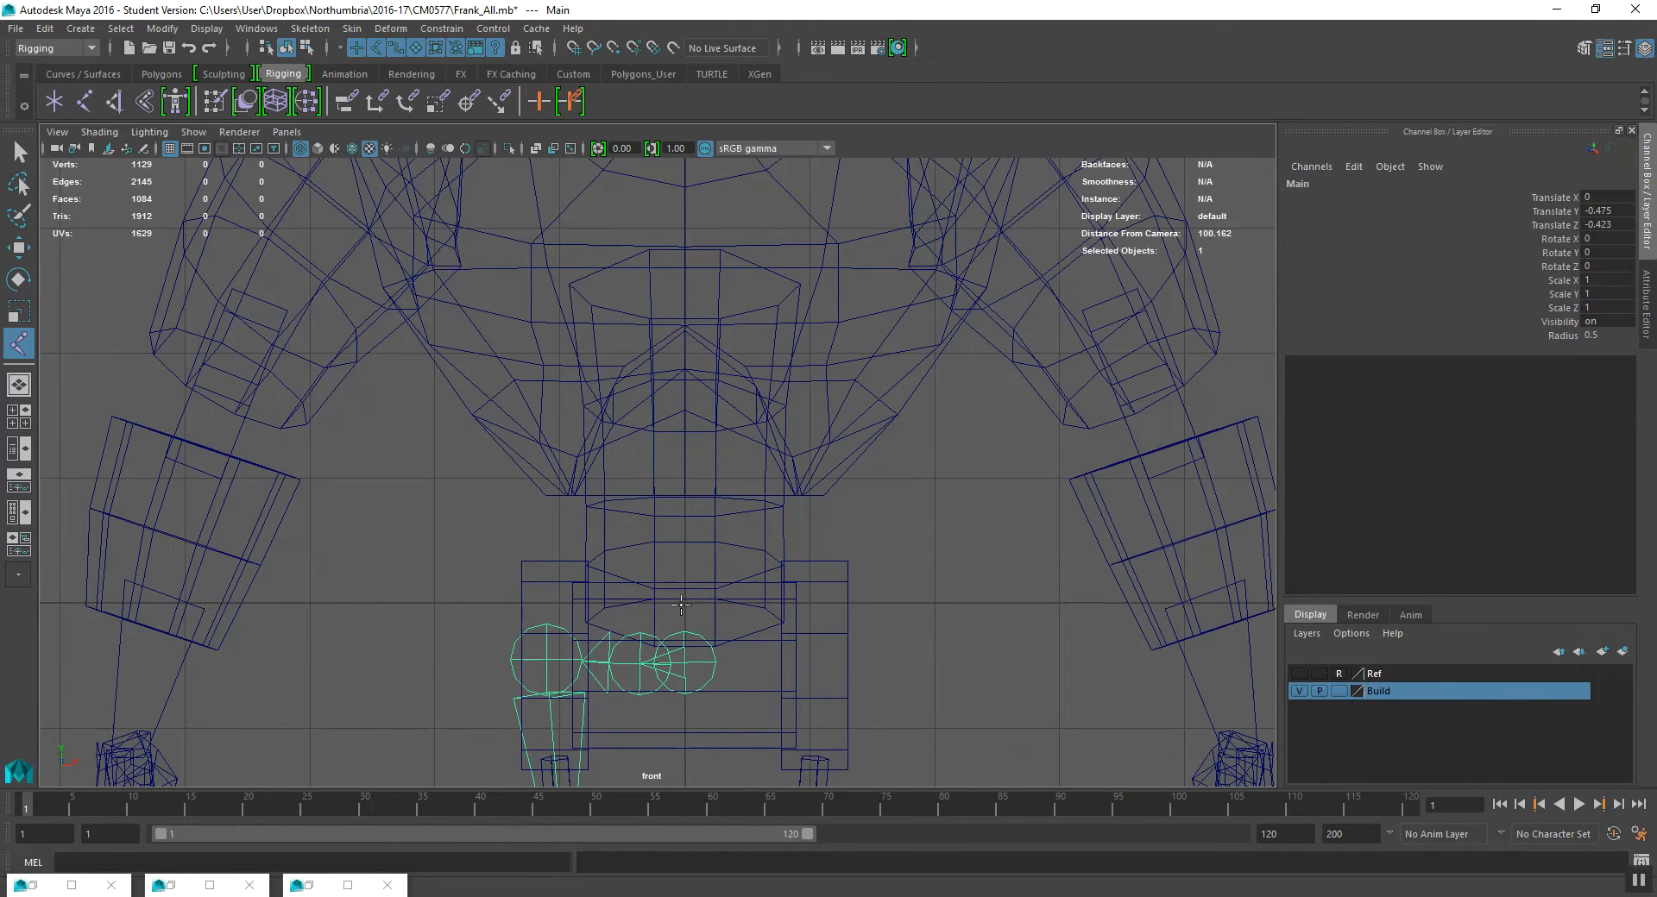
left_click(686, 604)
left_click(691, 432)
middle_click_drag(700, 346, 696, 528, "alt")
left_click(687, 413)
left_click(686, 277)
key("Return")
- In the side view, rotate the lowest spine joint to about -17.6 in Y and move it to about -0.063, 0.399, 0.156
key("e")
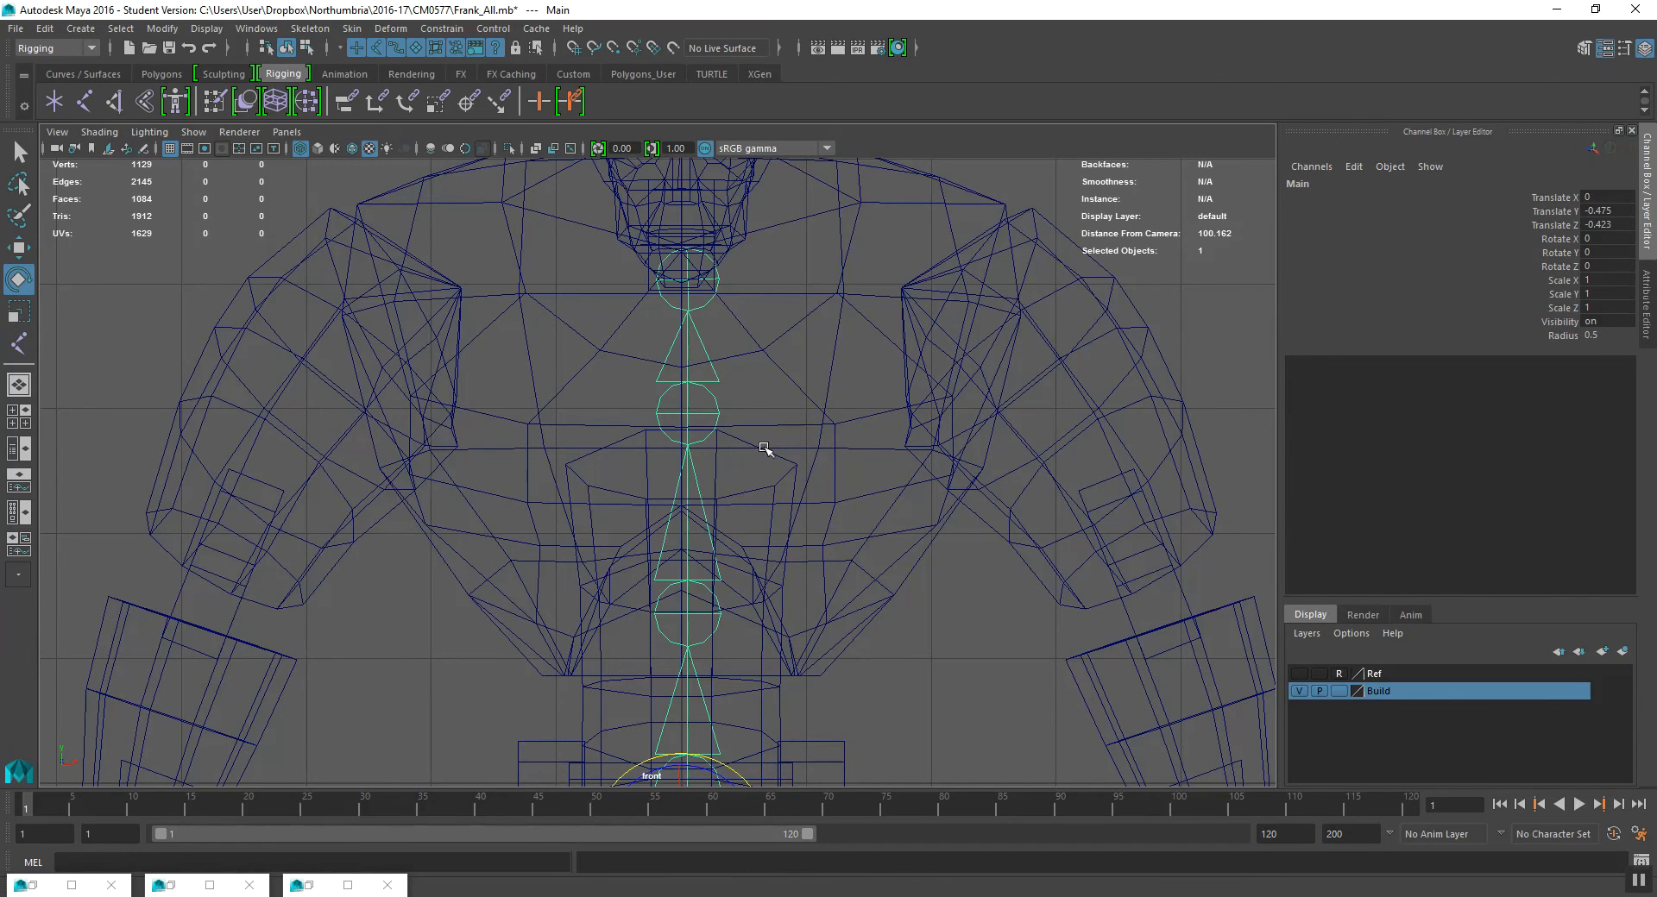
key("space")
key("space")
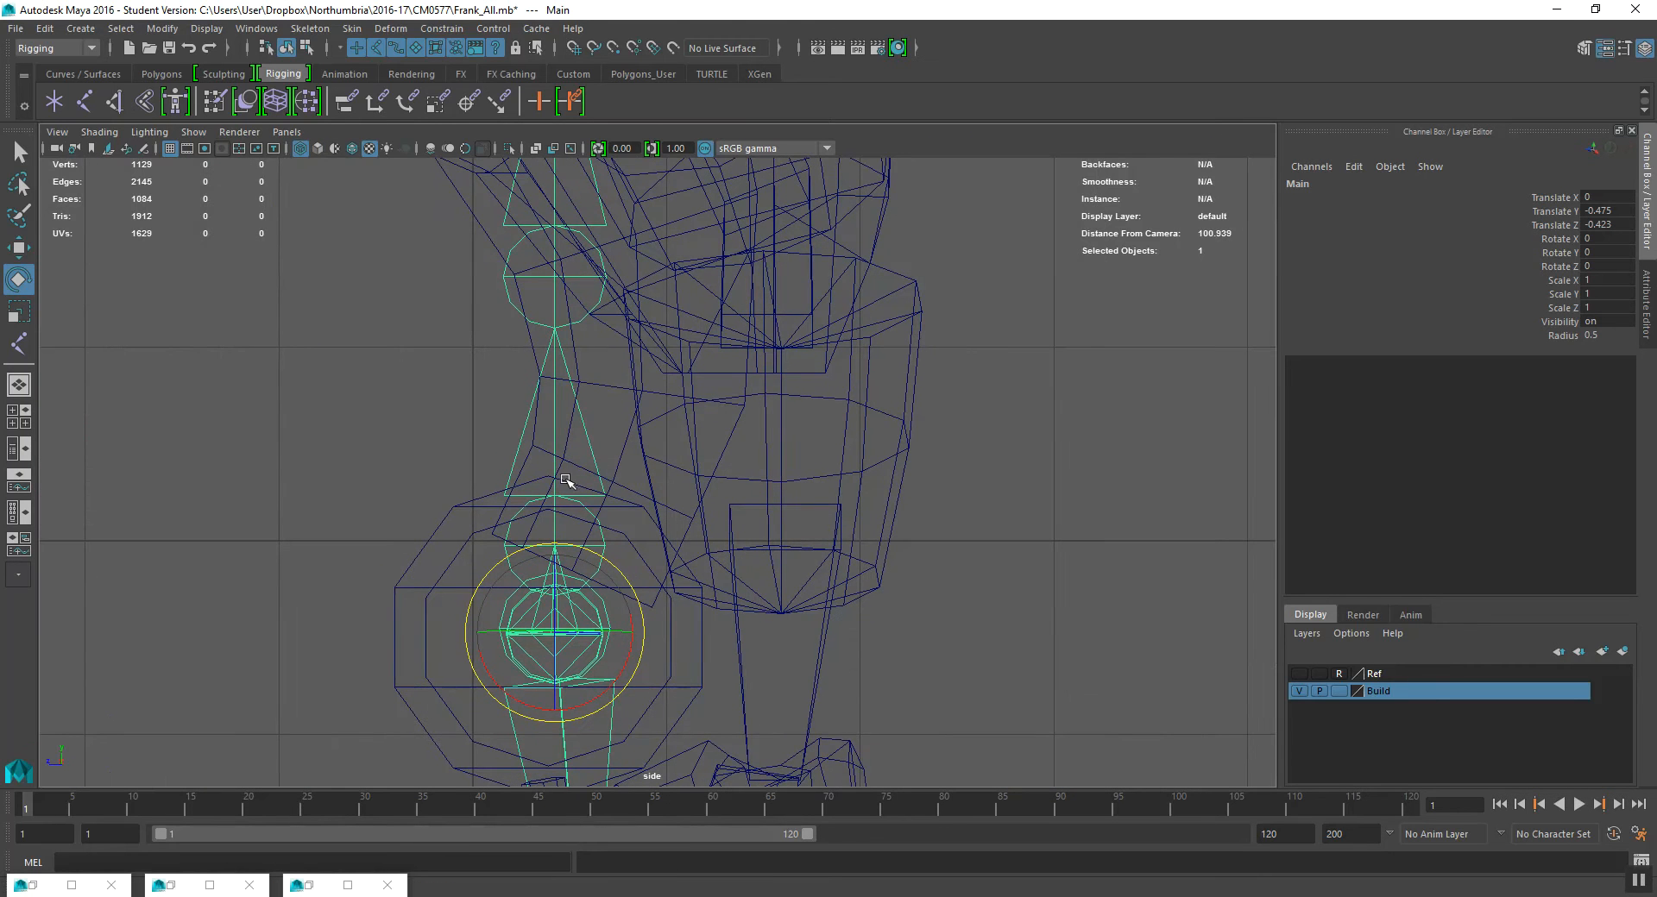
left_click(570, 481)
left_click_drag(621, 487, 639, 499)
key("w")
left_click_drag(562, 544, 592, 554)
middle_click_drag(733, 330, 731, 461, "alt")
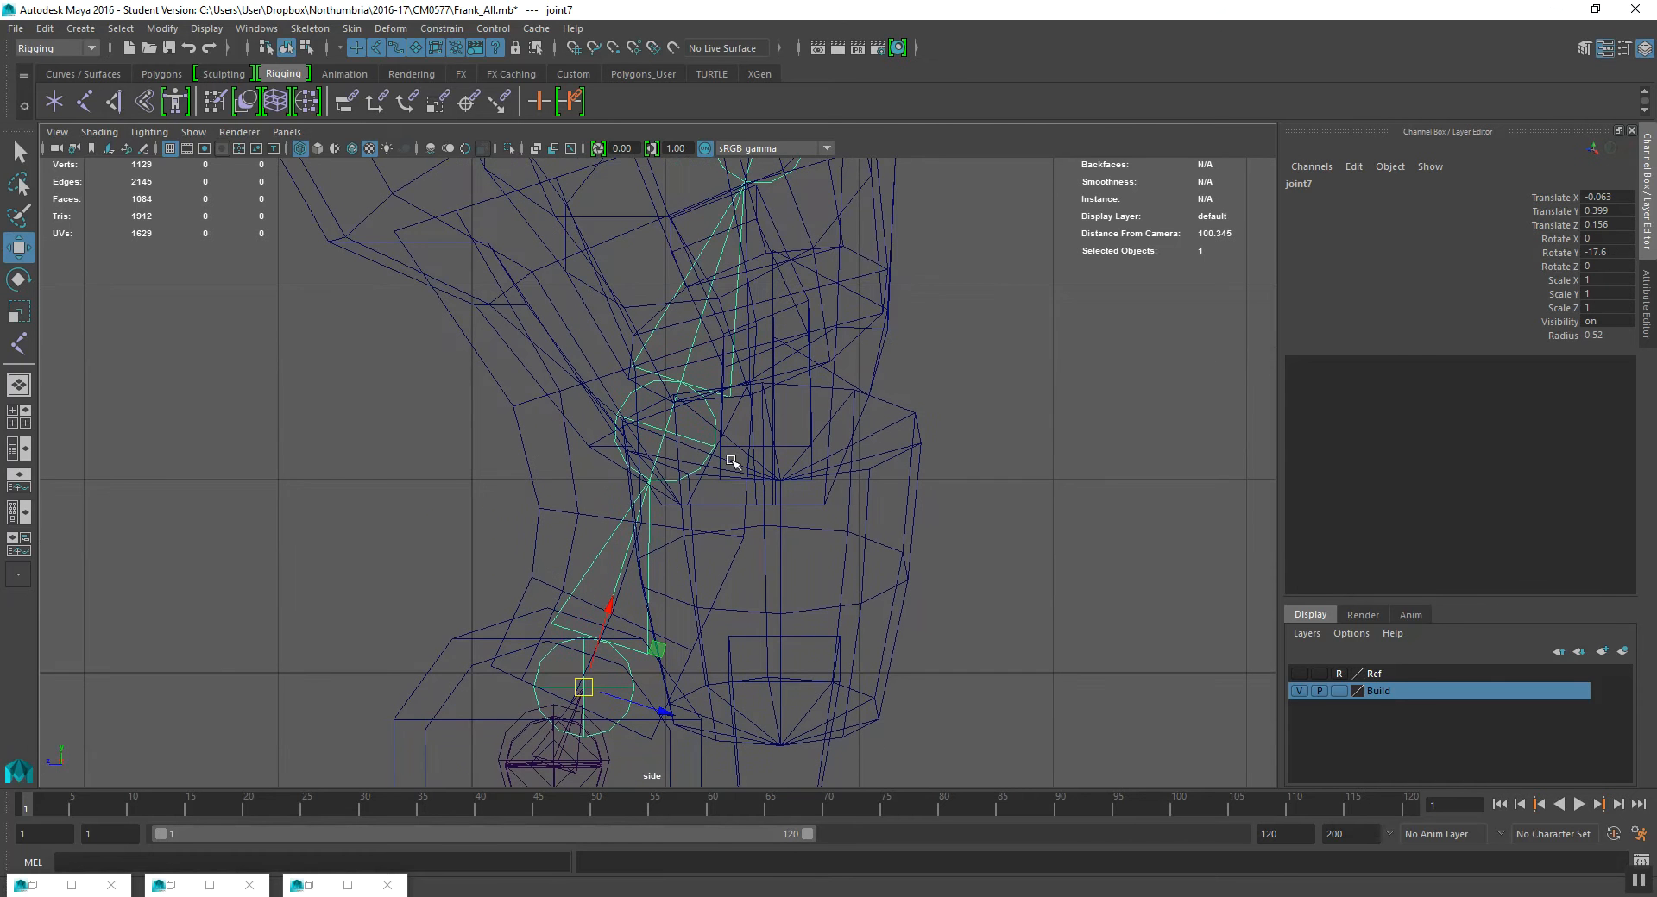
- Rotate the second spine joint to about 27.1 in Y so the chain follows the curve of the back
left_click(676, 434)
key("e")
left_click_drag(733, 369, 699, 346)
middle_click_drag(699, 346, 718, 539, "alt")
left_click_drag(730, 558, 737, 560)
scroll(720, 438, "down", 6)
scroll(710, 477, "up", 3)
mouse_move(721, 438)
middle_mouse_down("alt")
mouse_move(712, 479)
mouse_move(705, 431)
middle_mouse_up("alt")
scroll(680, 467, "up", 2)
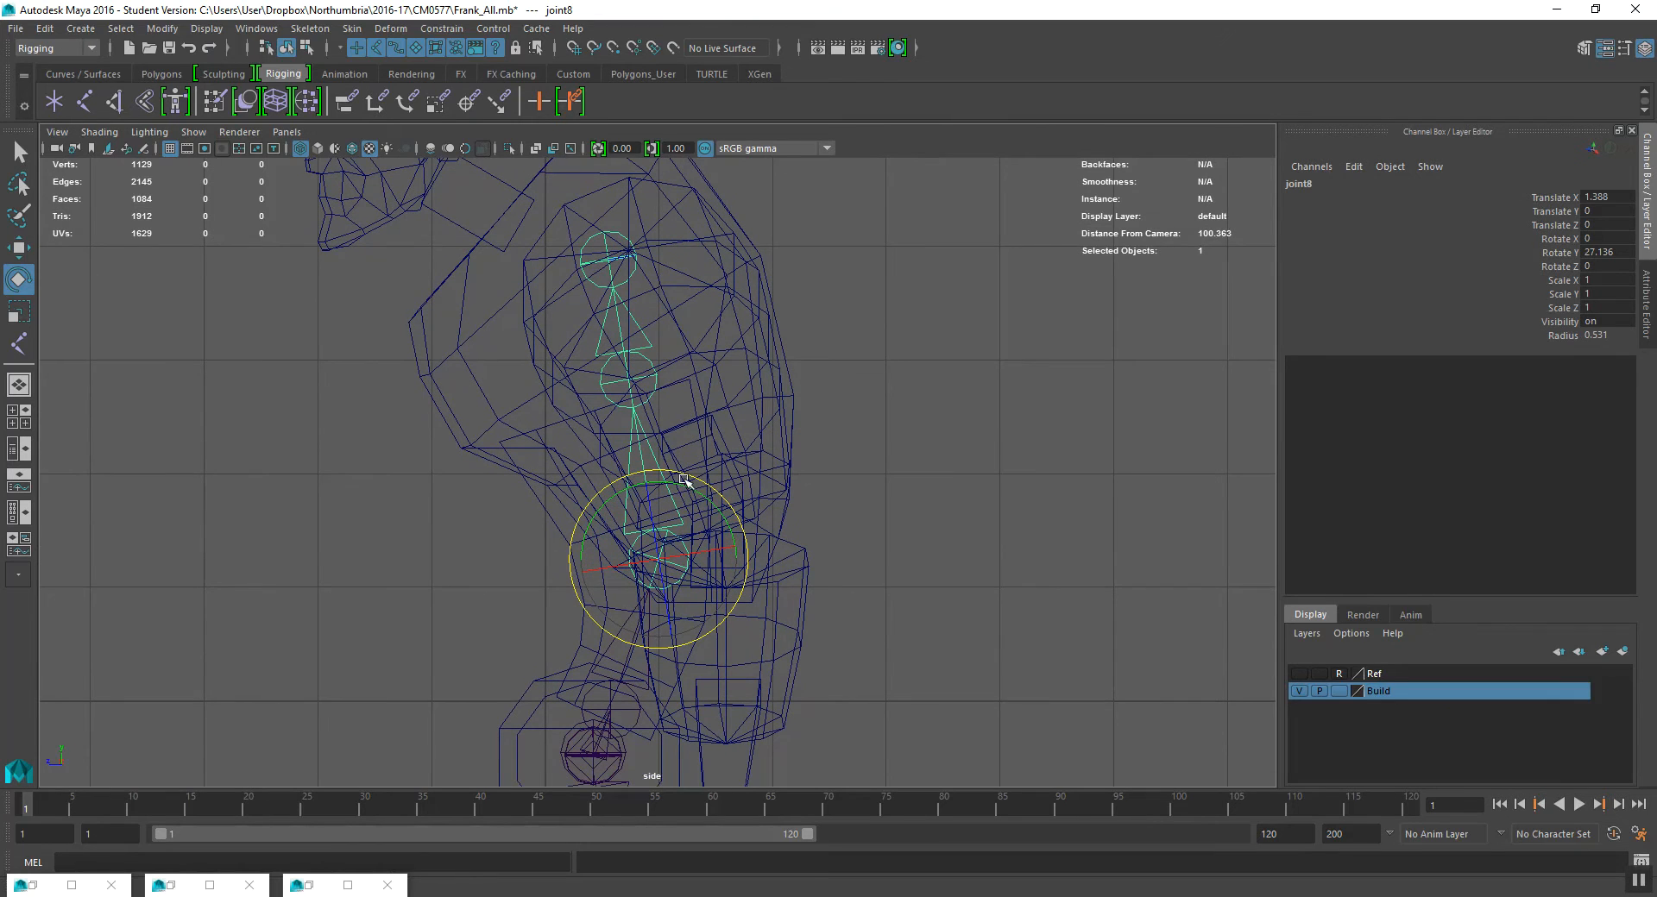
- Rotate the third spine joint to about 24.57 in Y and move the top spine joint to 1.642 in Translate X
left_click(653, 385)
left_click_drag(705, 332, 674, 307)
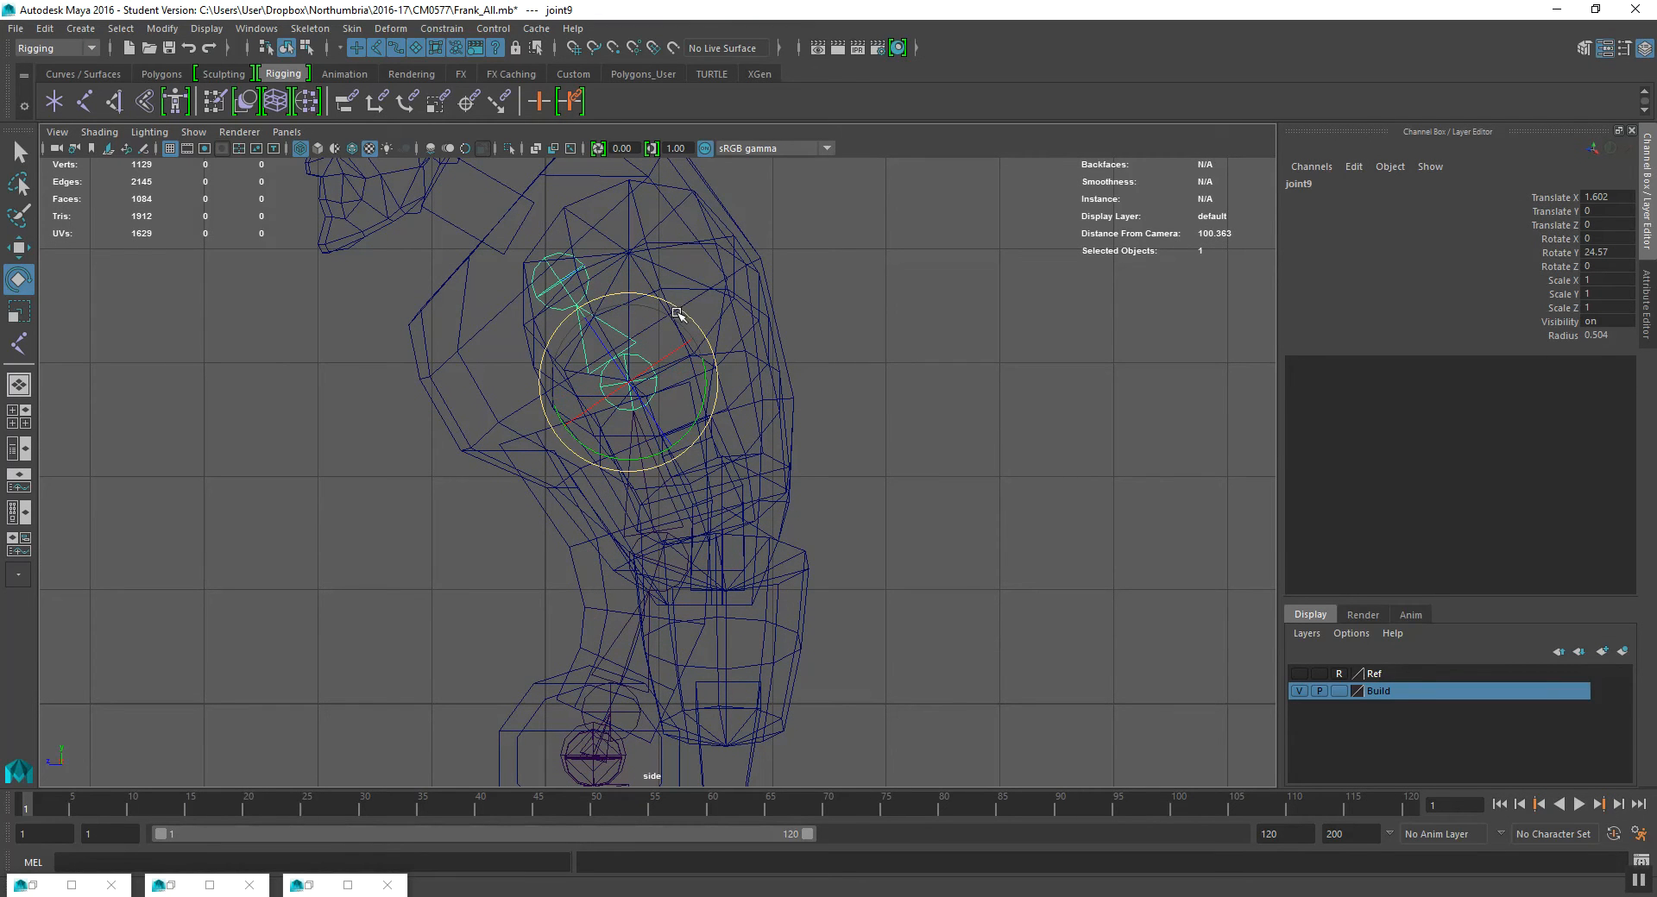
key("Down")
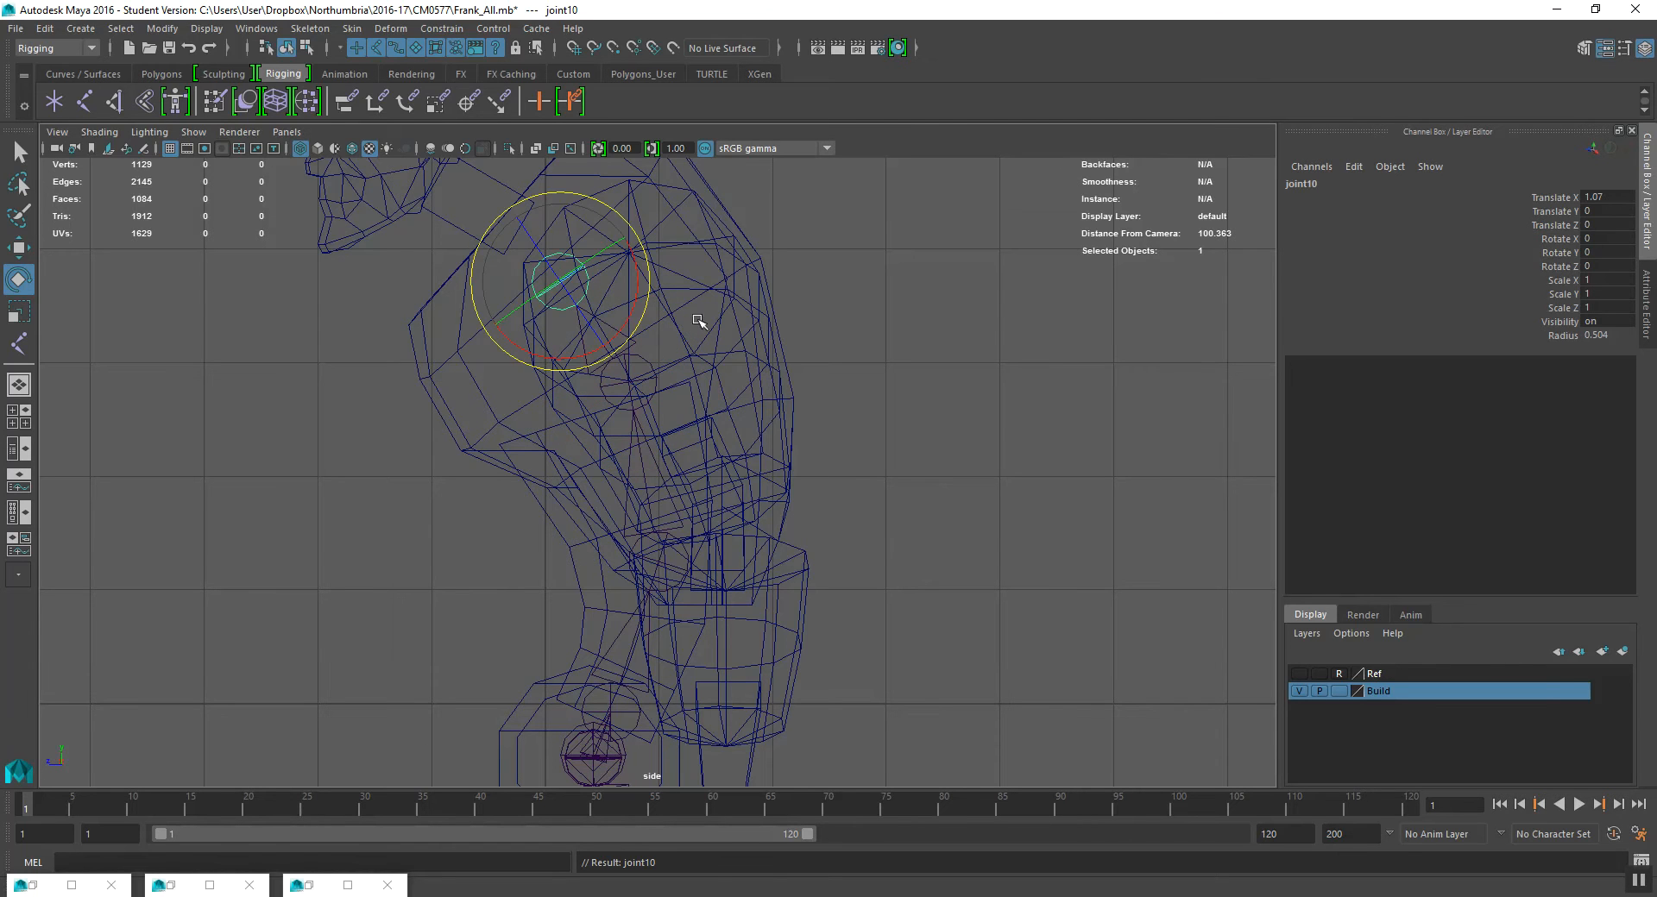
left_click(1551, 197)
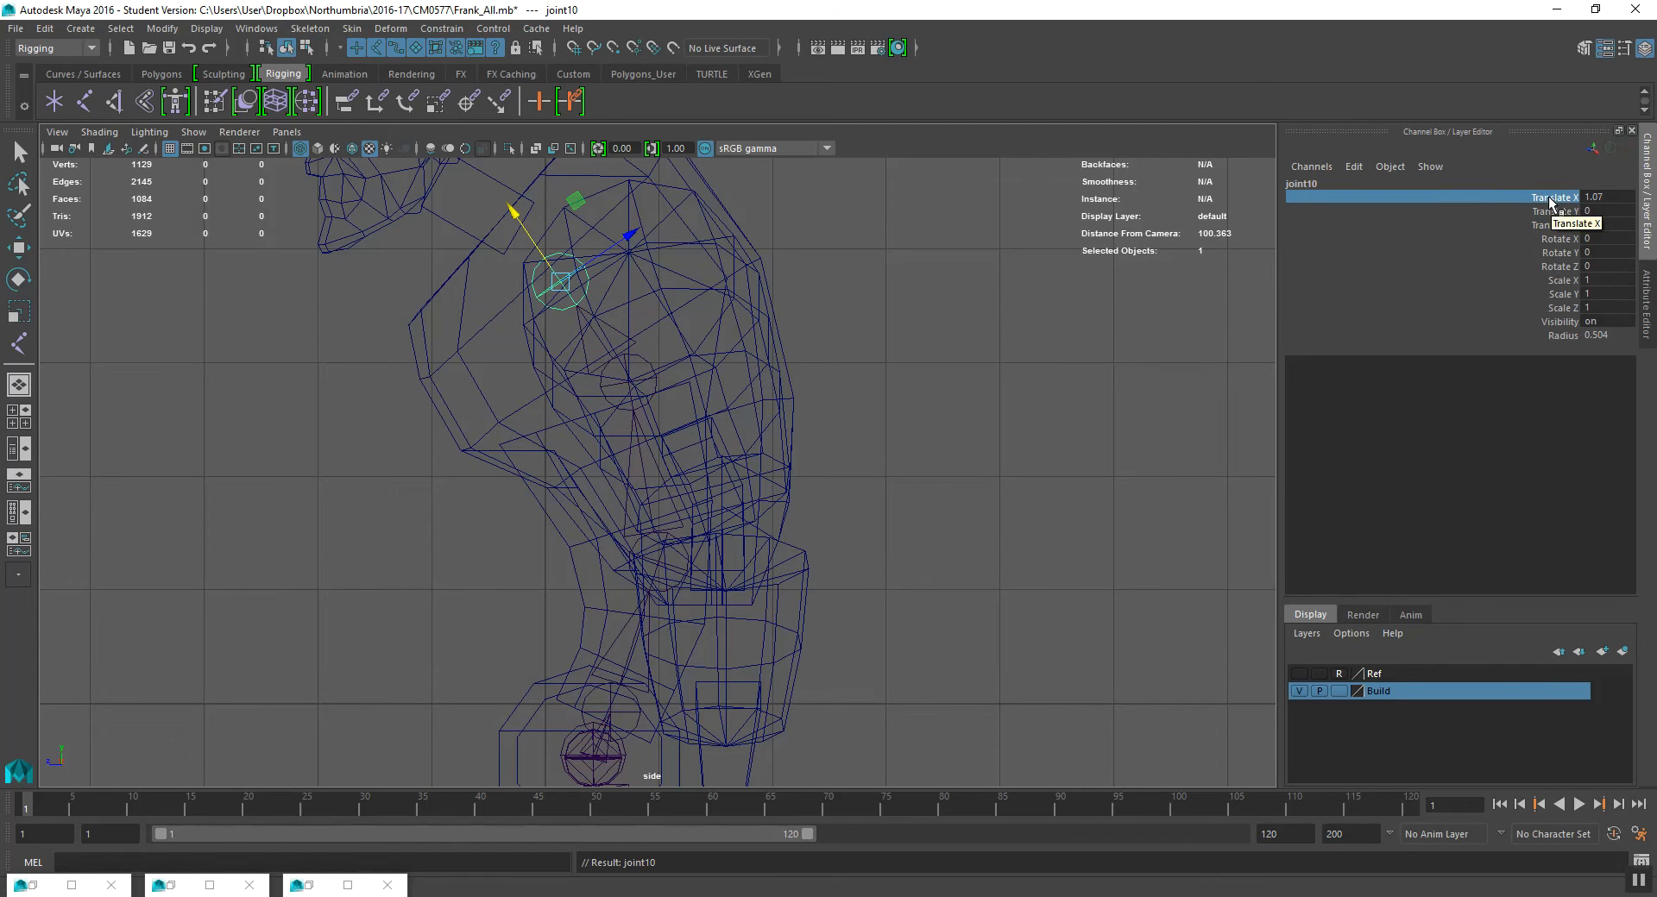
middle_click_drag(1199, 216, 1035, 246)
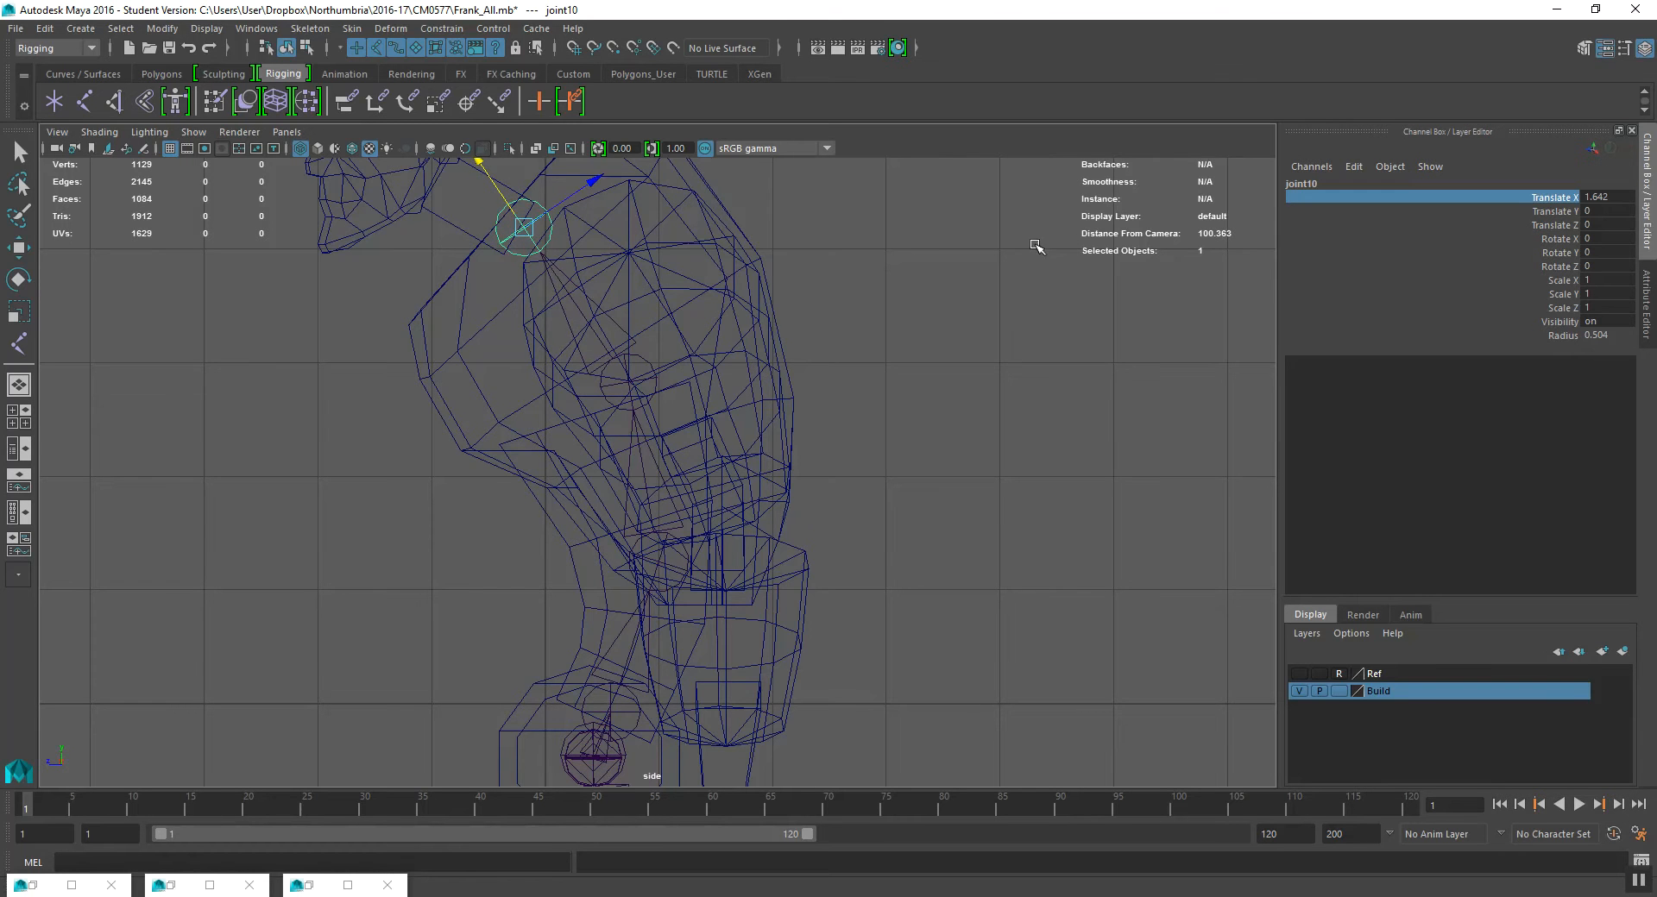
- Start a joint chain from the top spine joint and place a neck joint just above it at the base of the neck
key("f")
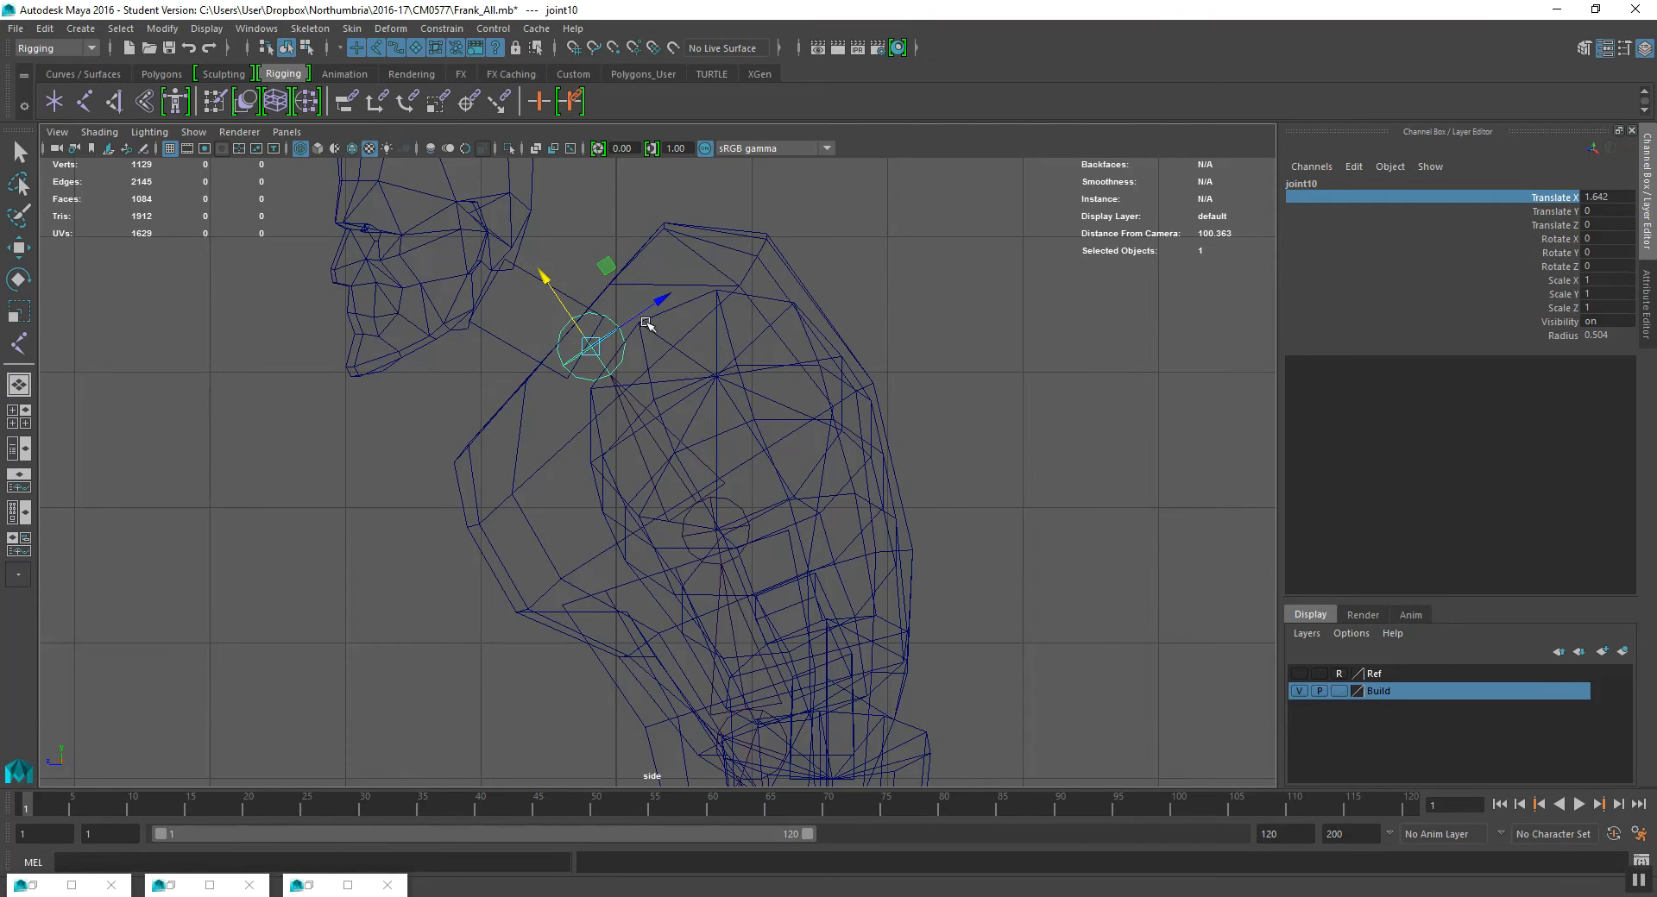
middle_click_drag(616, 349, 623, 412, "alt")
scroll(622, 407, "up", 1)
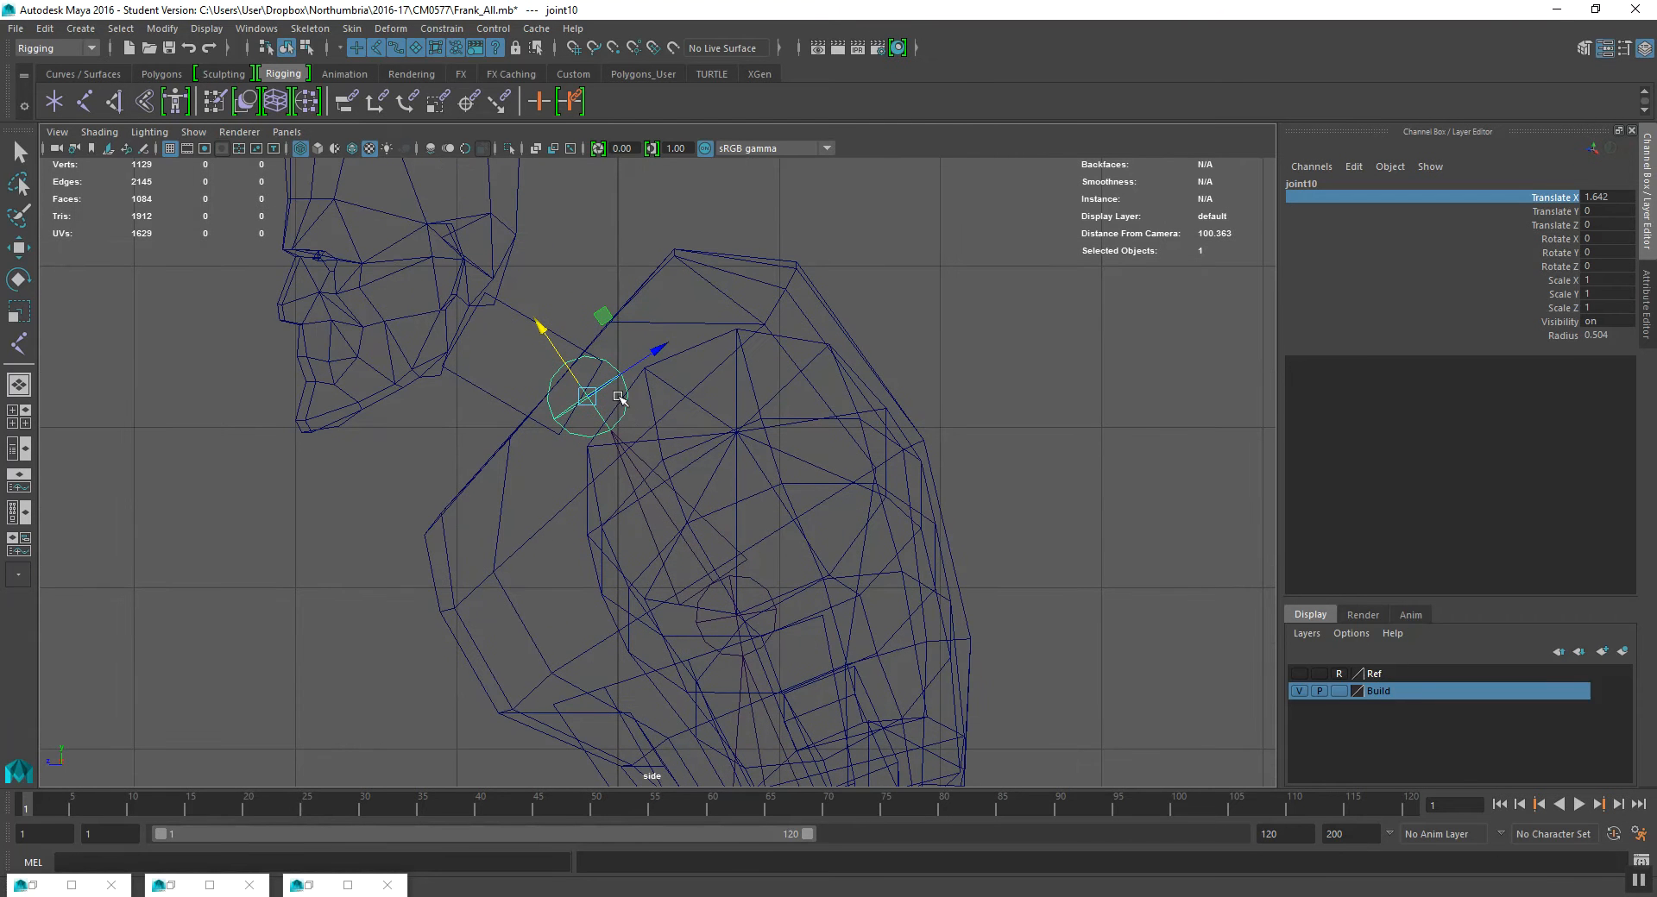
left_click(87, 101)
middle_click_drag(394, 318, 496, 371, "alt")
scroll(687, 455, "up", 1)
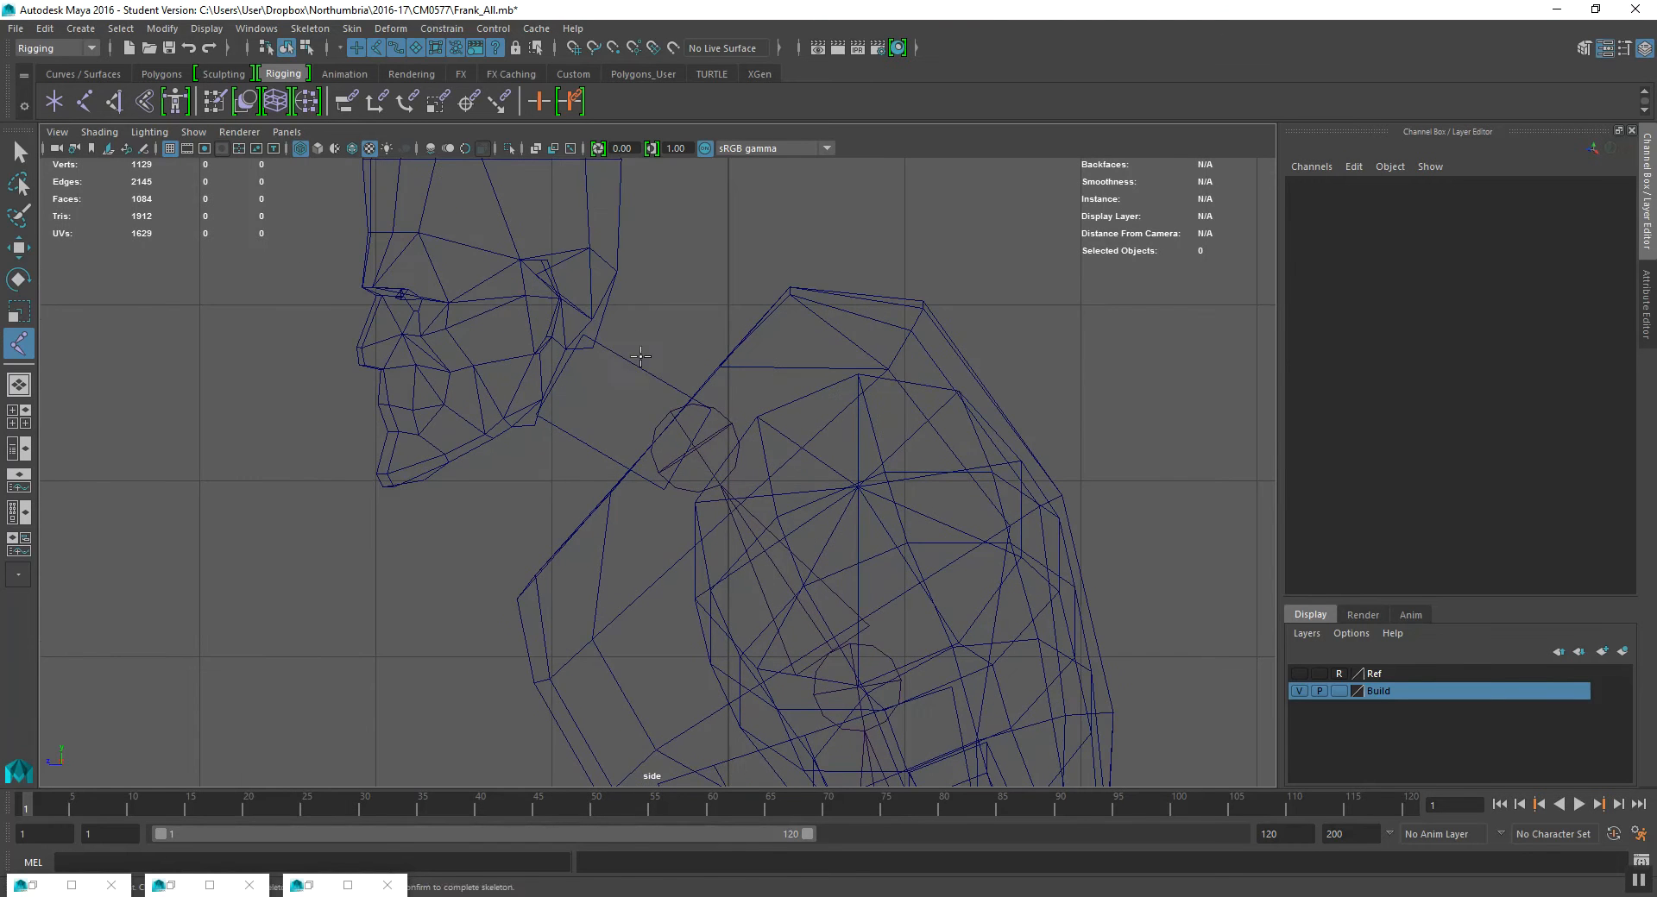
left_click(696, 445)
scroll(696, 458, "up", 3)
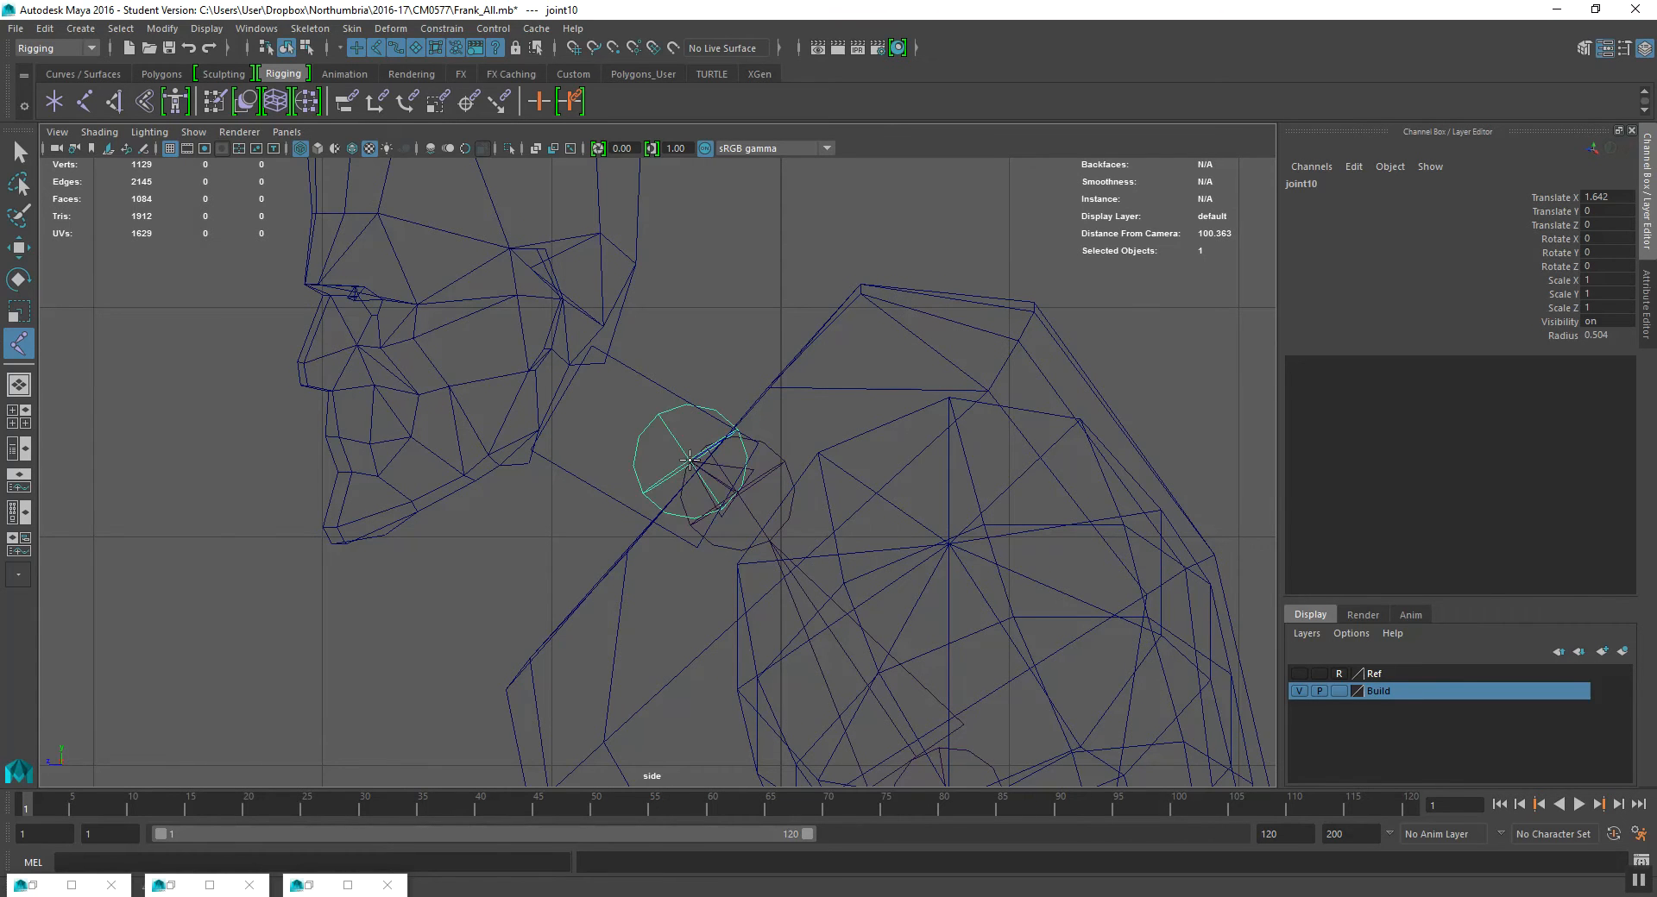
left_click(688, 461)
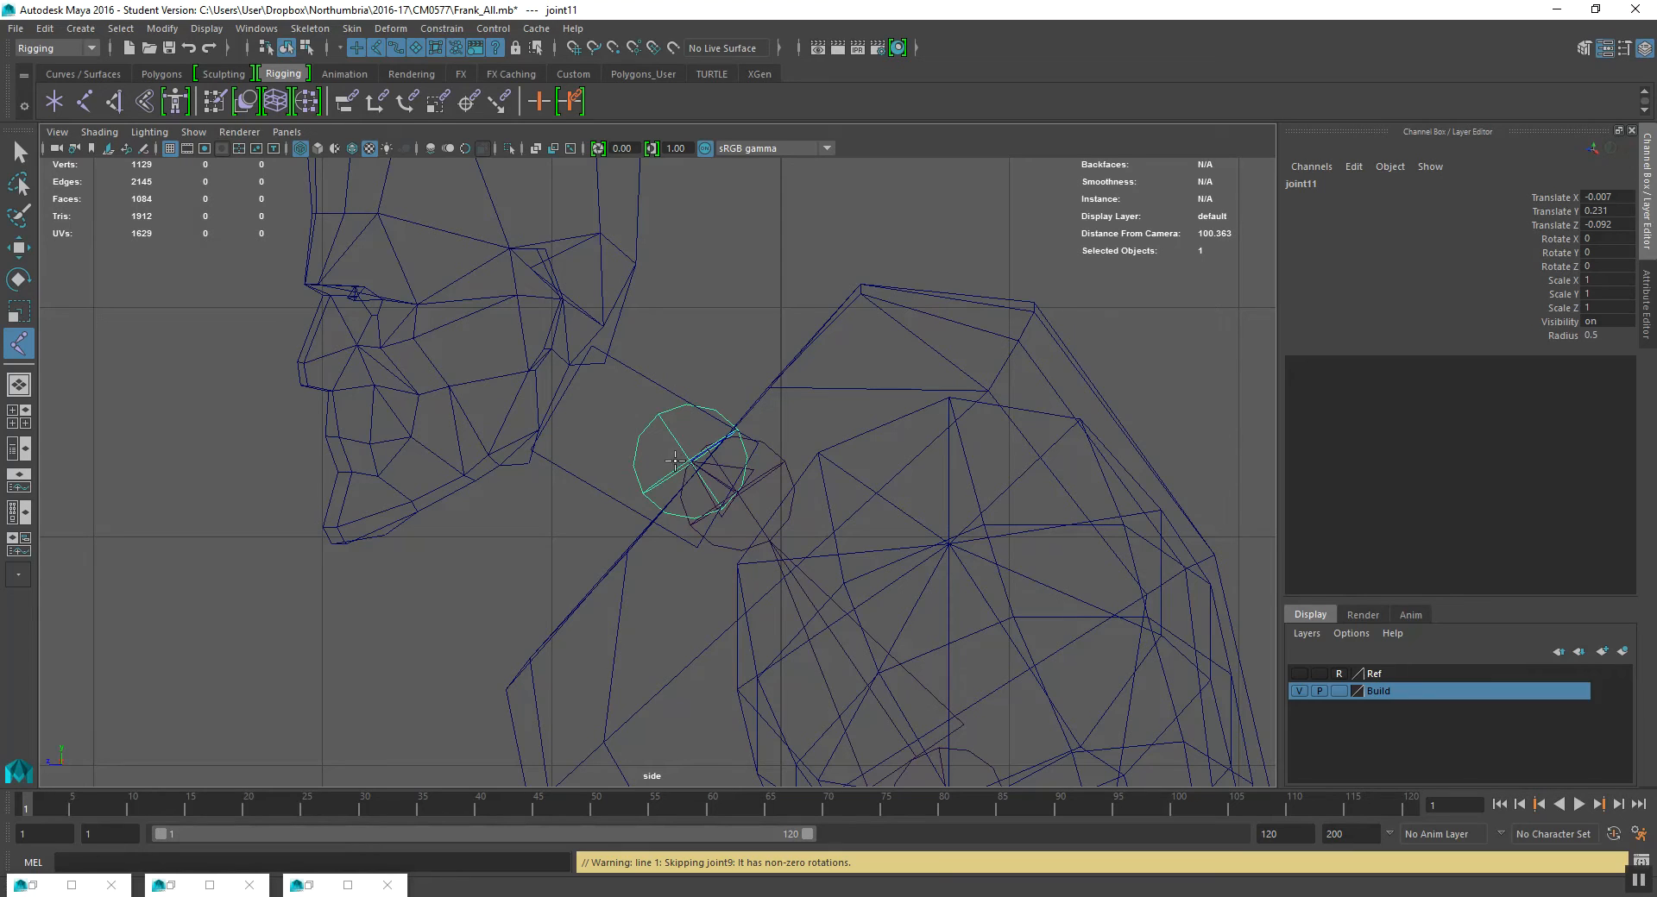
- Add a head joint at the skull base and an end joint in front of the face, about 0.76 and 1.47 units along, and finish the chain
left_click(536, 376)
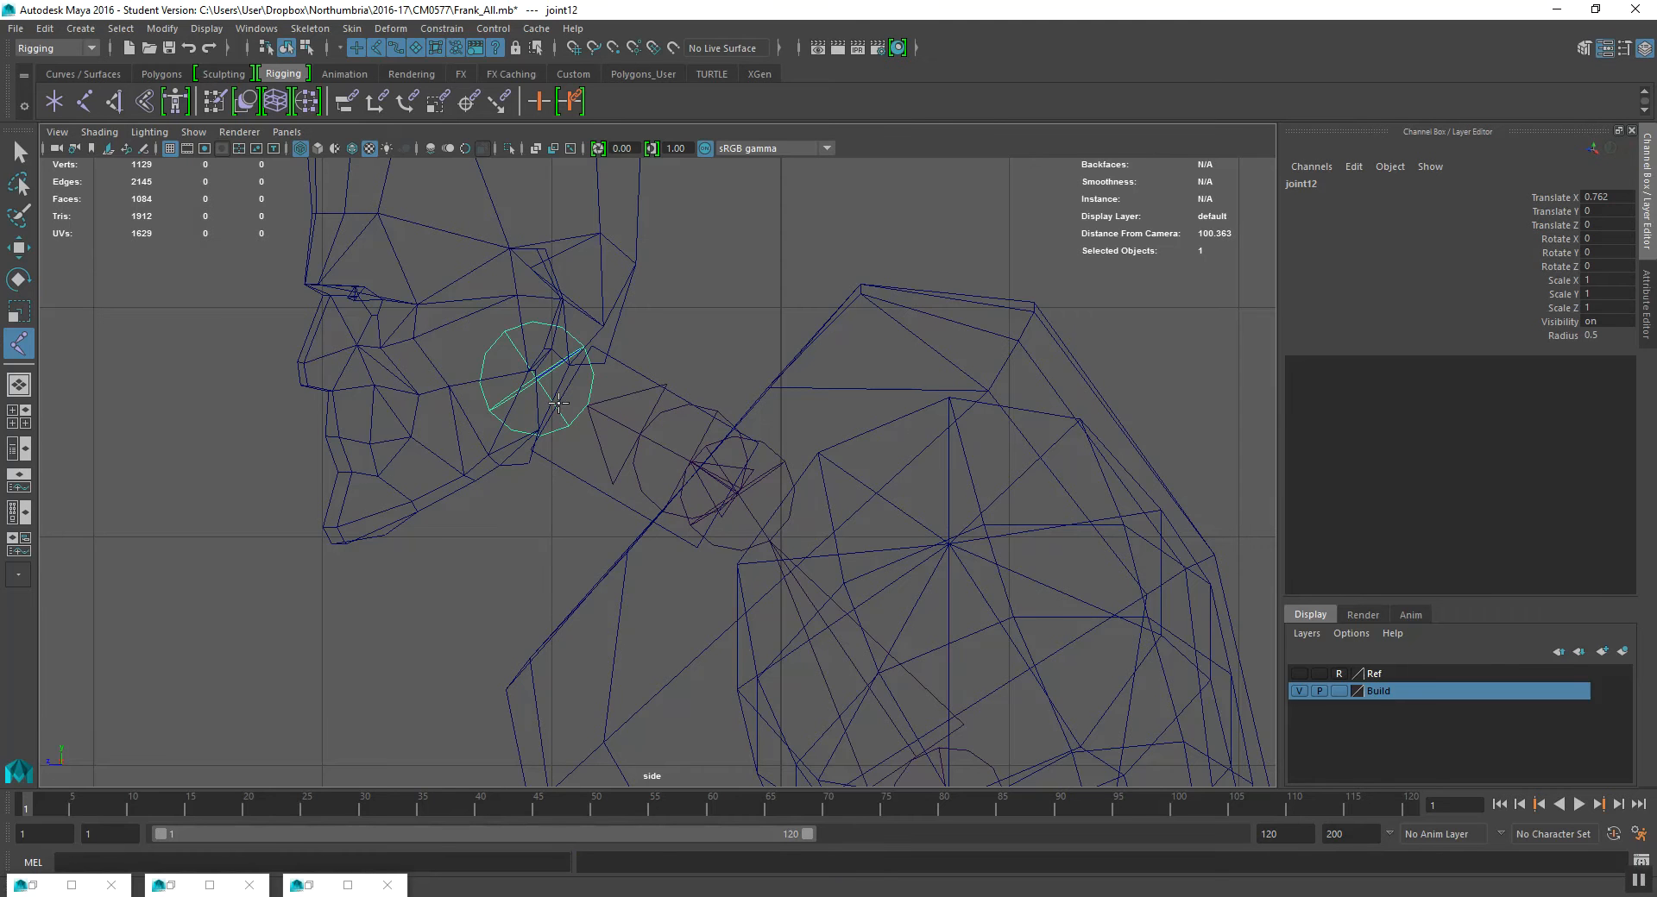
left_click(200, 378)
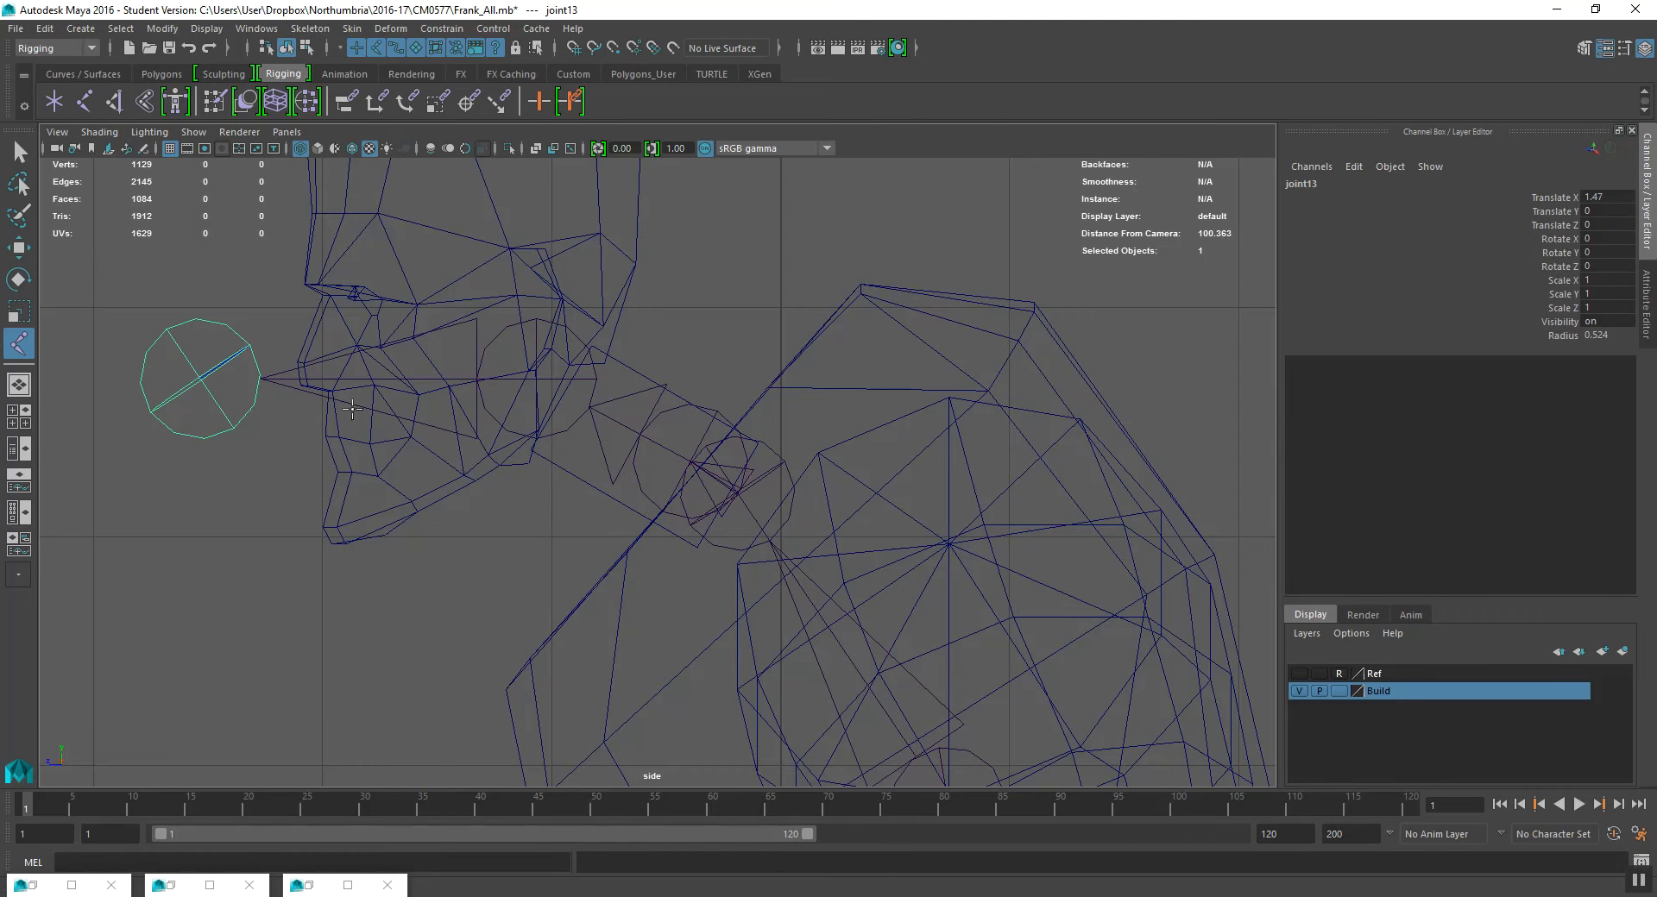
middle_click_drag(562, 417, 628, 423, "alt")
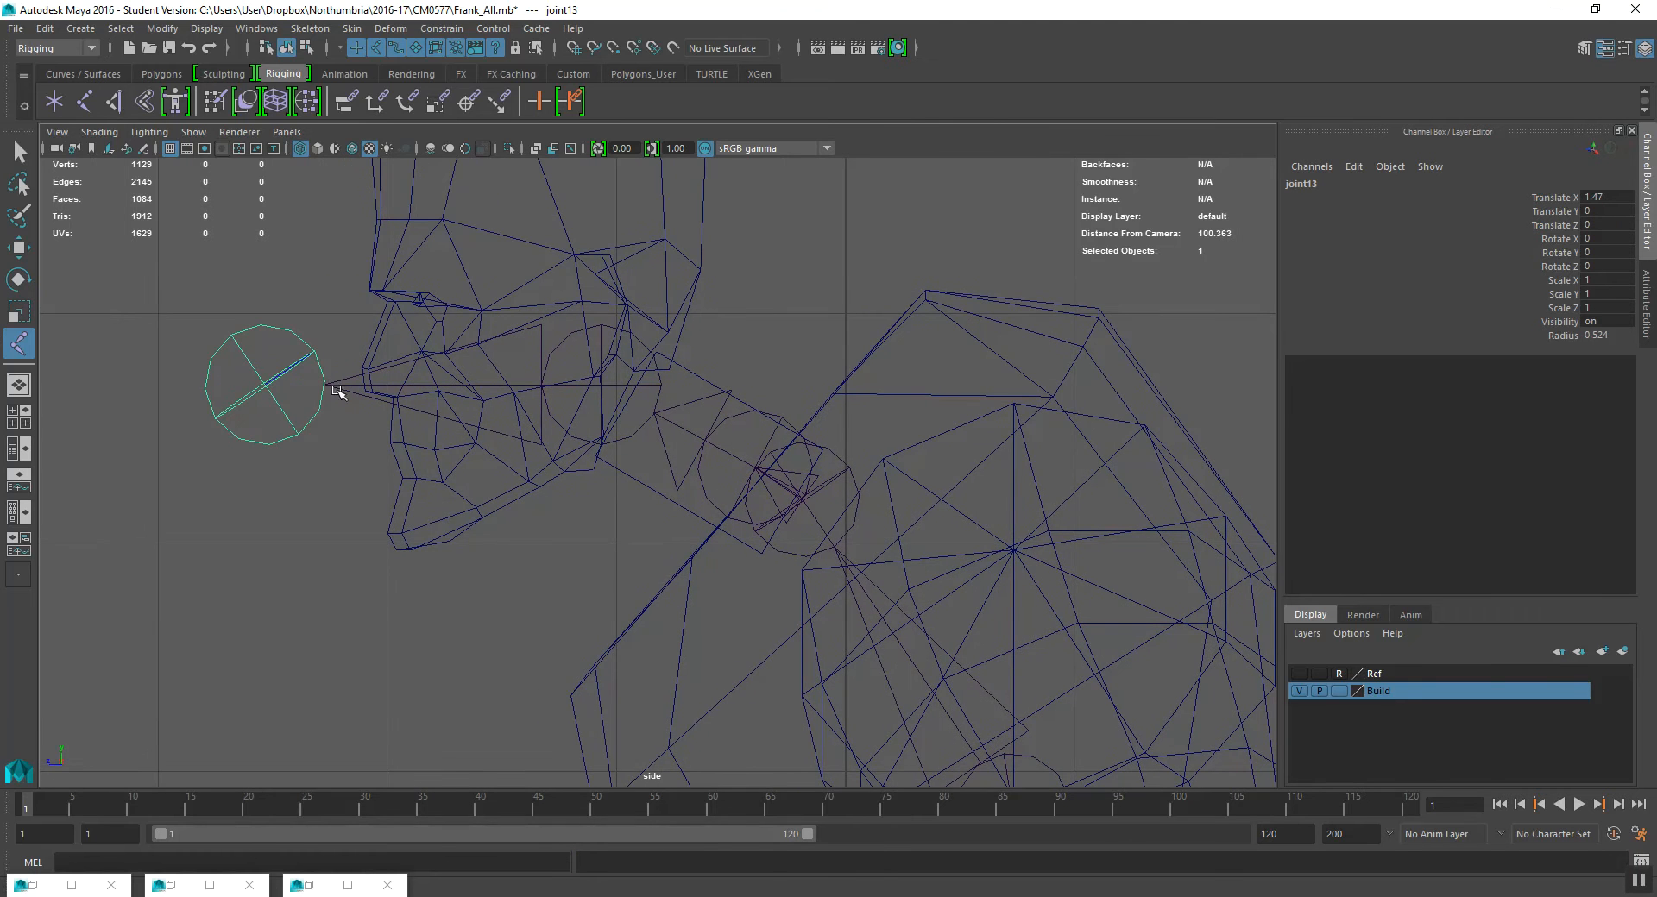
key("Return")
- Try a test rotation of the head joint and undo it
left_click(546, 371)
key("e")
left_click(546, 373)
left_click_drag(635, 300, 640, 314)
key("ctrl+z")
- Move the top spine joint back down its bone to about 1.494 in Translate X
left_click(738, 419)
middle_click_drag(830, 493, 763, 443, "alt")
scroll(766, 452, "up", 3)
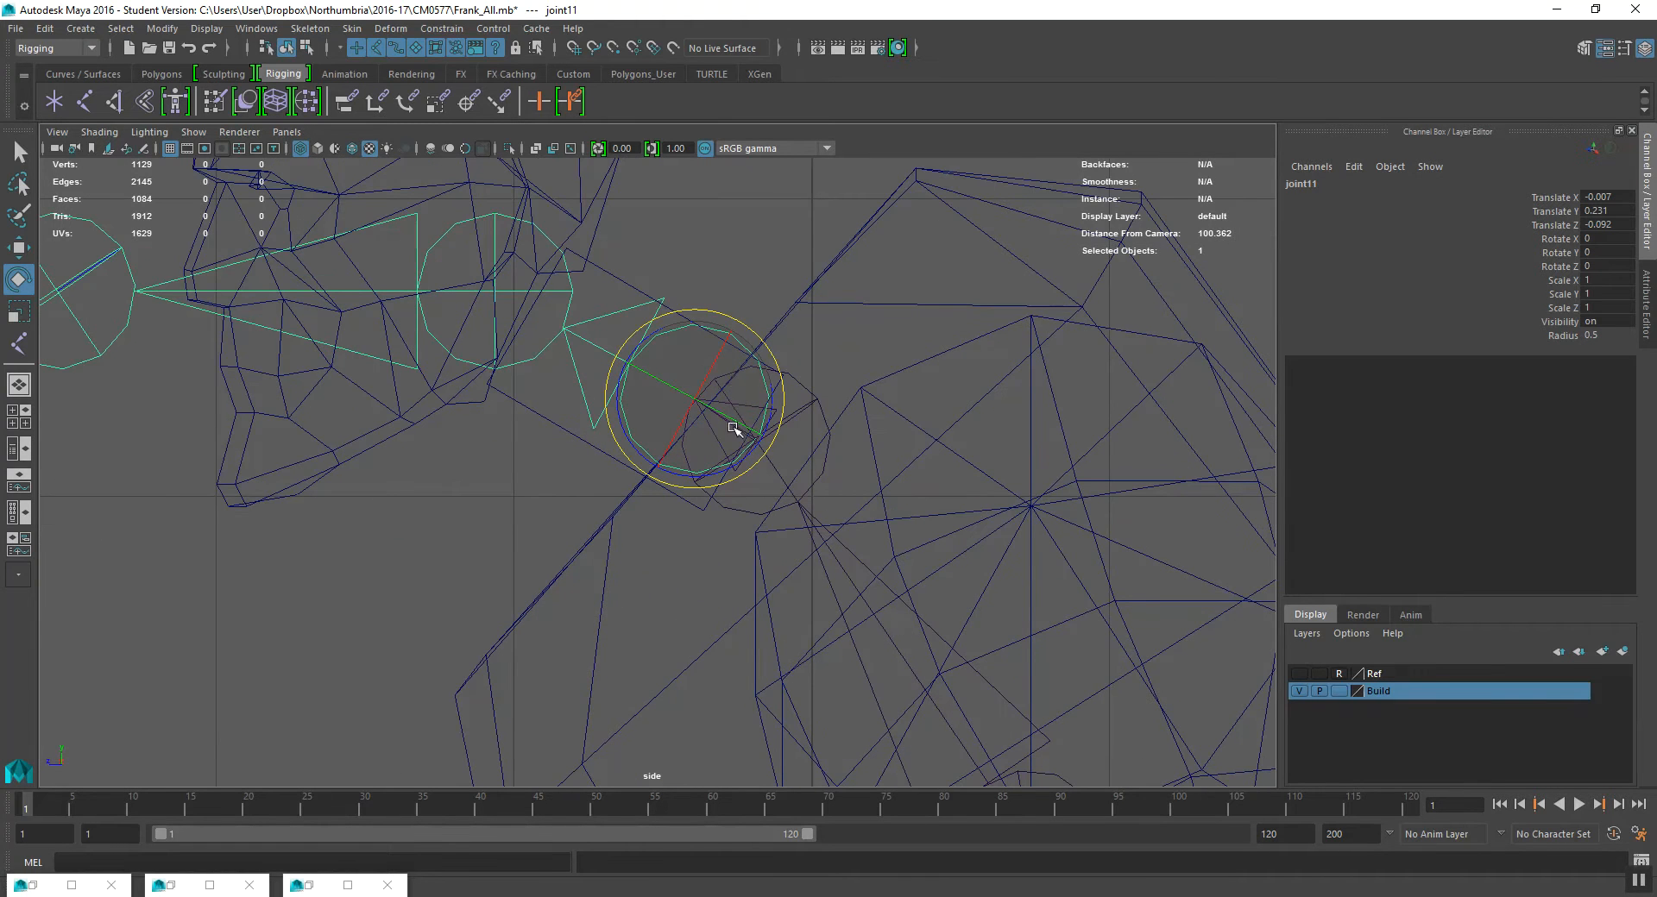
key("Up")
middle_click_drag(772, 441, 753, 440, "alt")
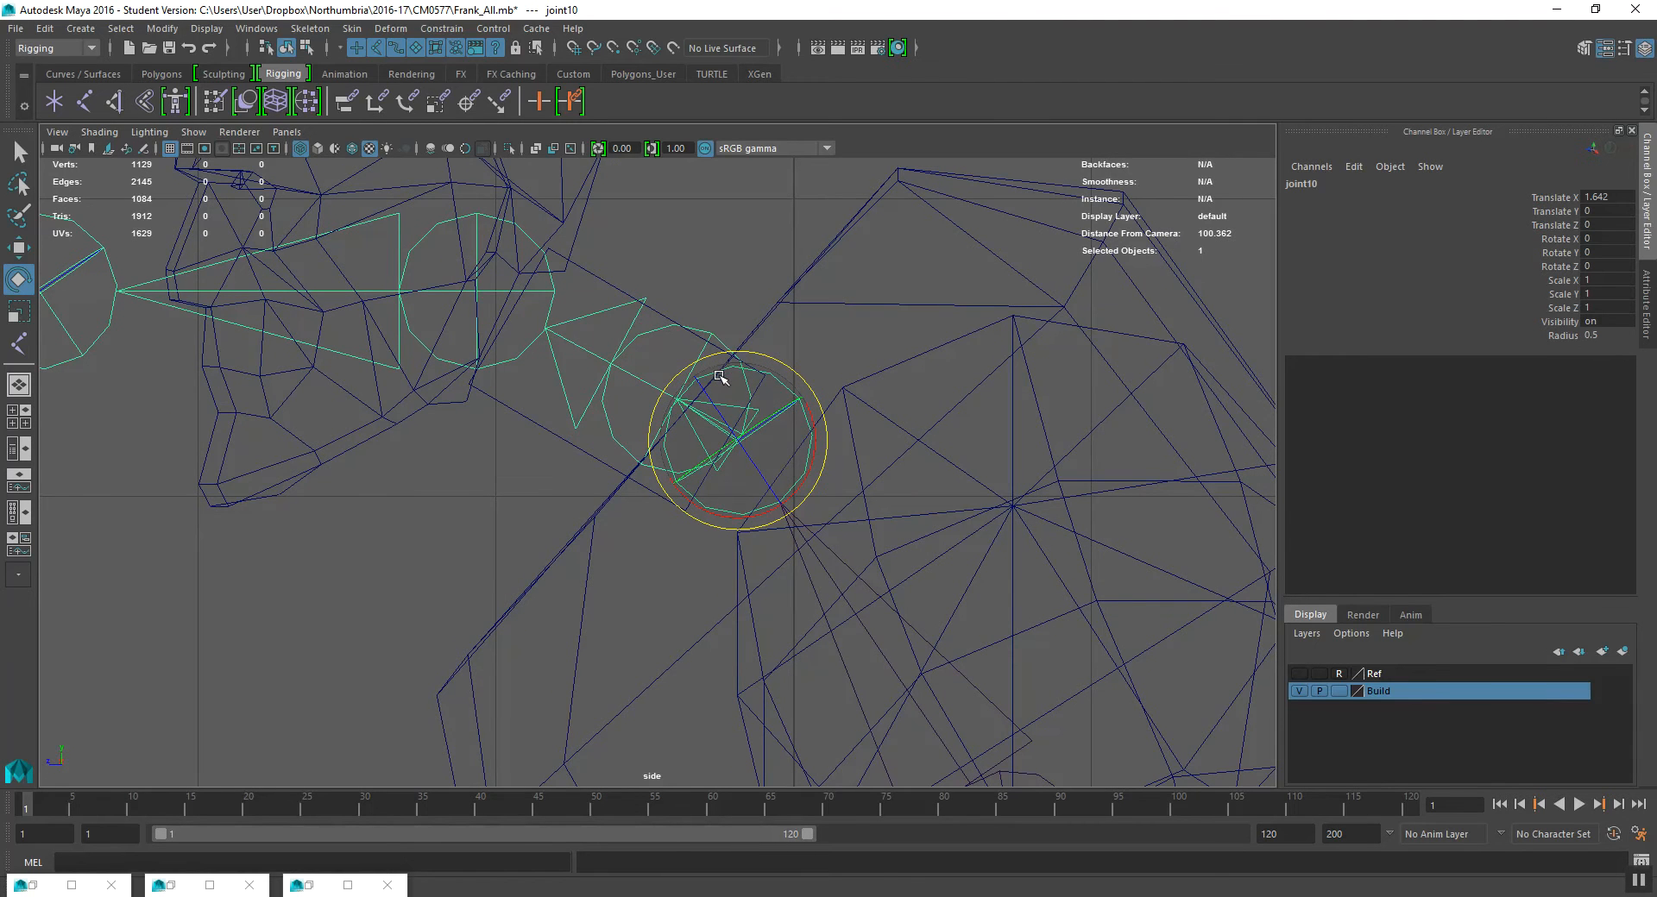
key("w")
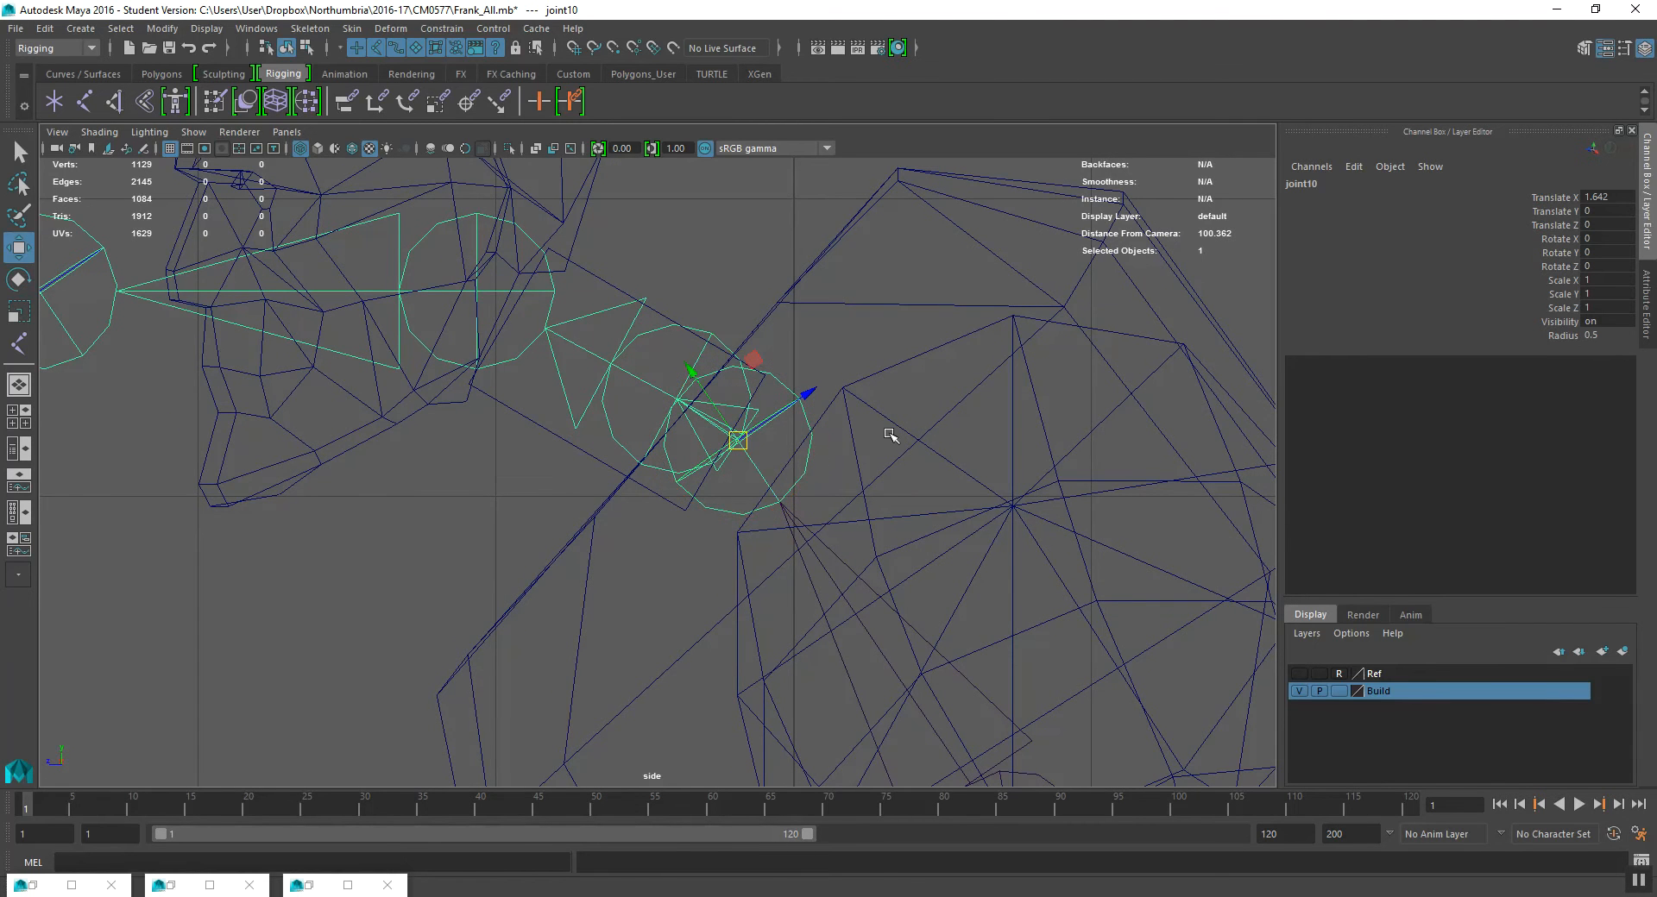
left_click(1569, 200)
mouse_move(1186, 259)
middle_mouse_down()
mouse_move(1171, 259)
mouse_move(1246, 251)
mouse_move(1215, 264)
middle_mouse_up()
- Move the neck joint to about -0.008, 0.265, -0.059, at the base of the neck
left_click(663, 374)
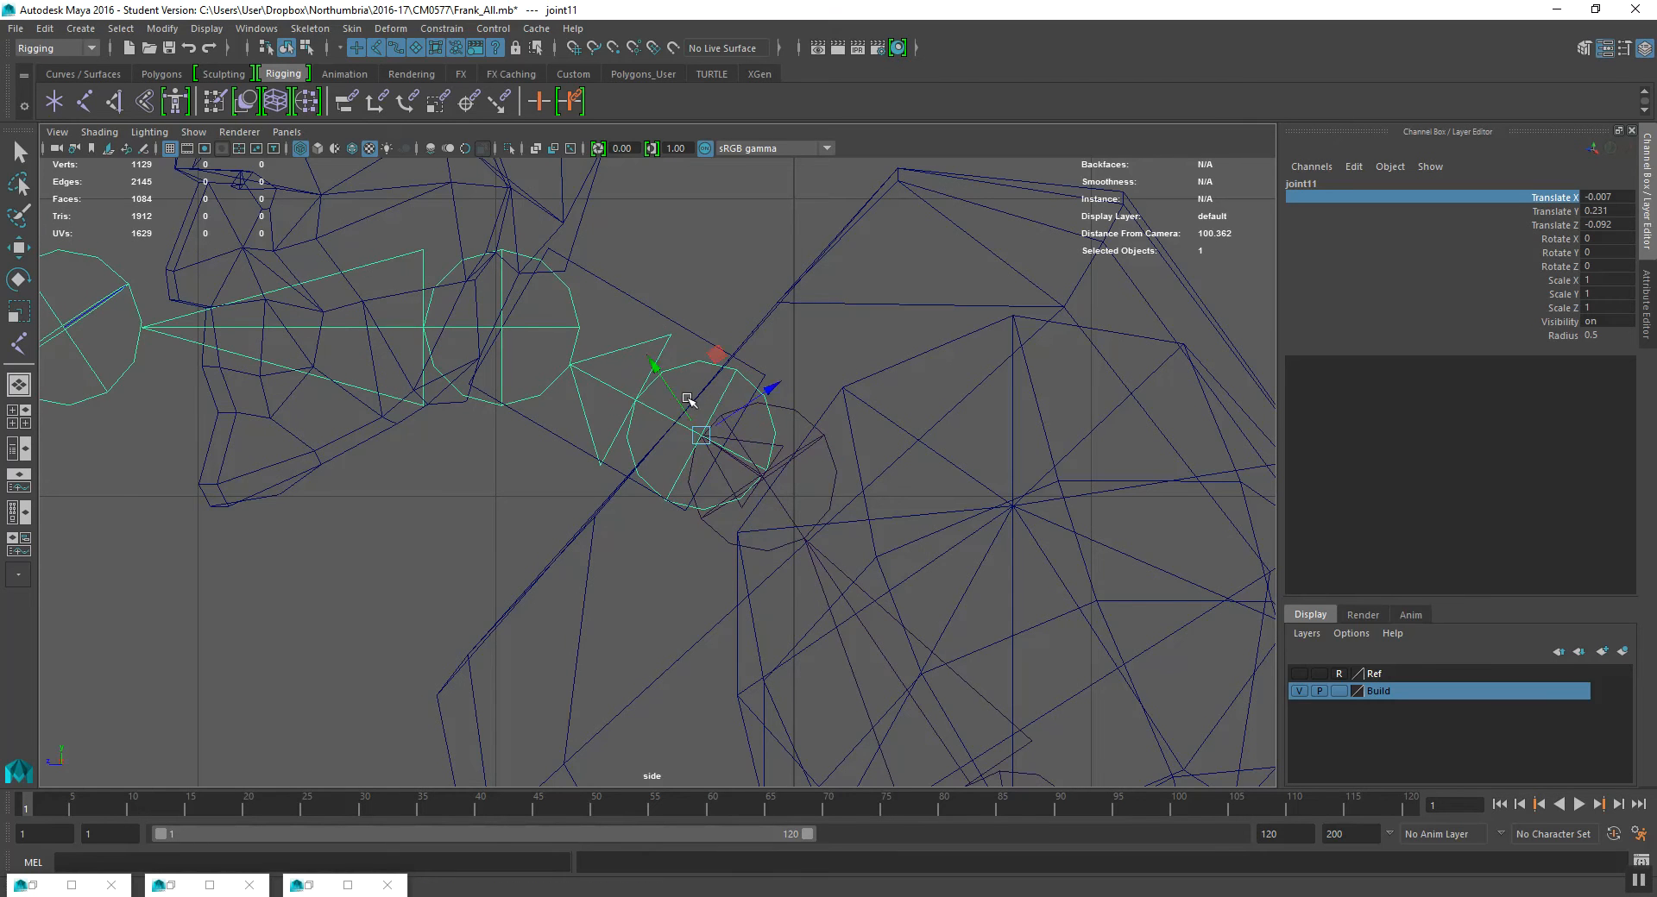
key("w")
left_click_drag(704, 435, 706, 422)
middle_click_drag(708, 397, 760, 442, "alt")
- Try test rotations of the neck joint and the top spine joint, undoing each one
key("e")
mouse_move(810, 395)
left_mouse_down()
mouse_move(820, 406)
mouse_move(798, 335)
mouse_move(815, 372)
left_mouse_up()
key("ctrl+z")
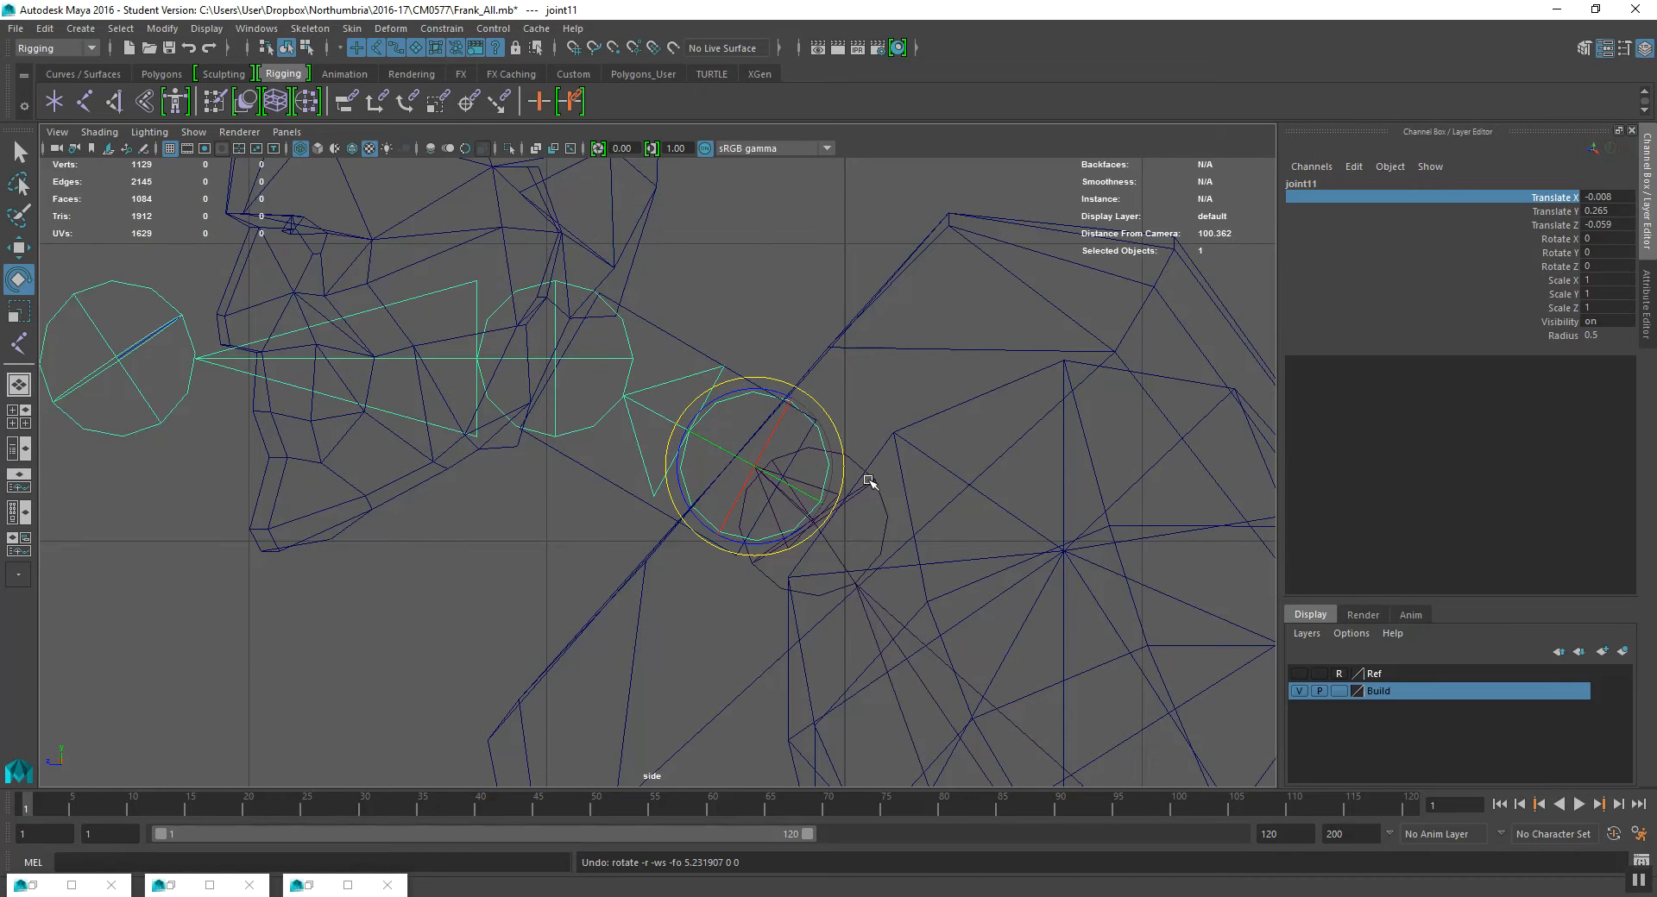
left_click(549, 366)
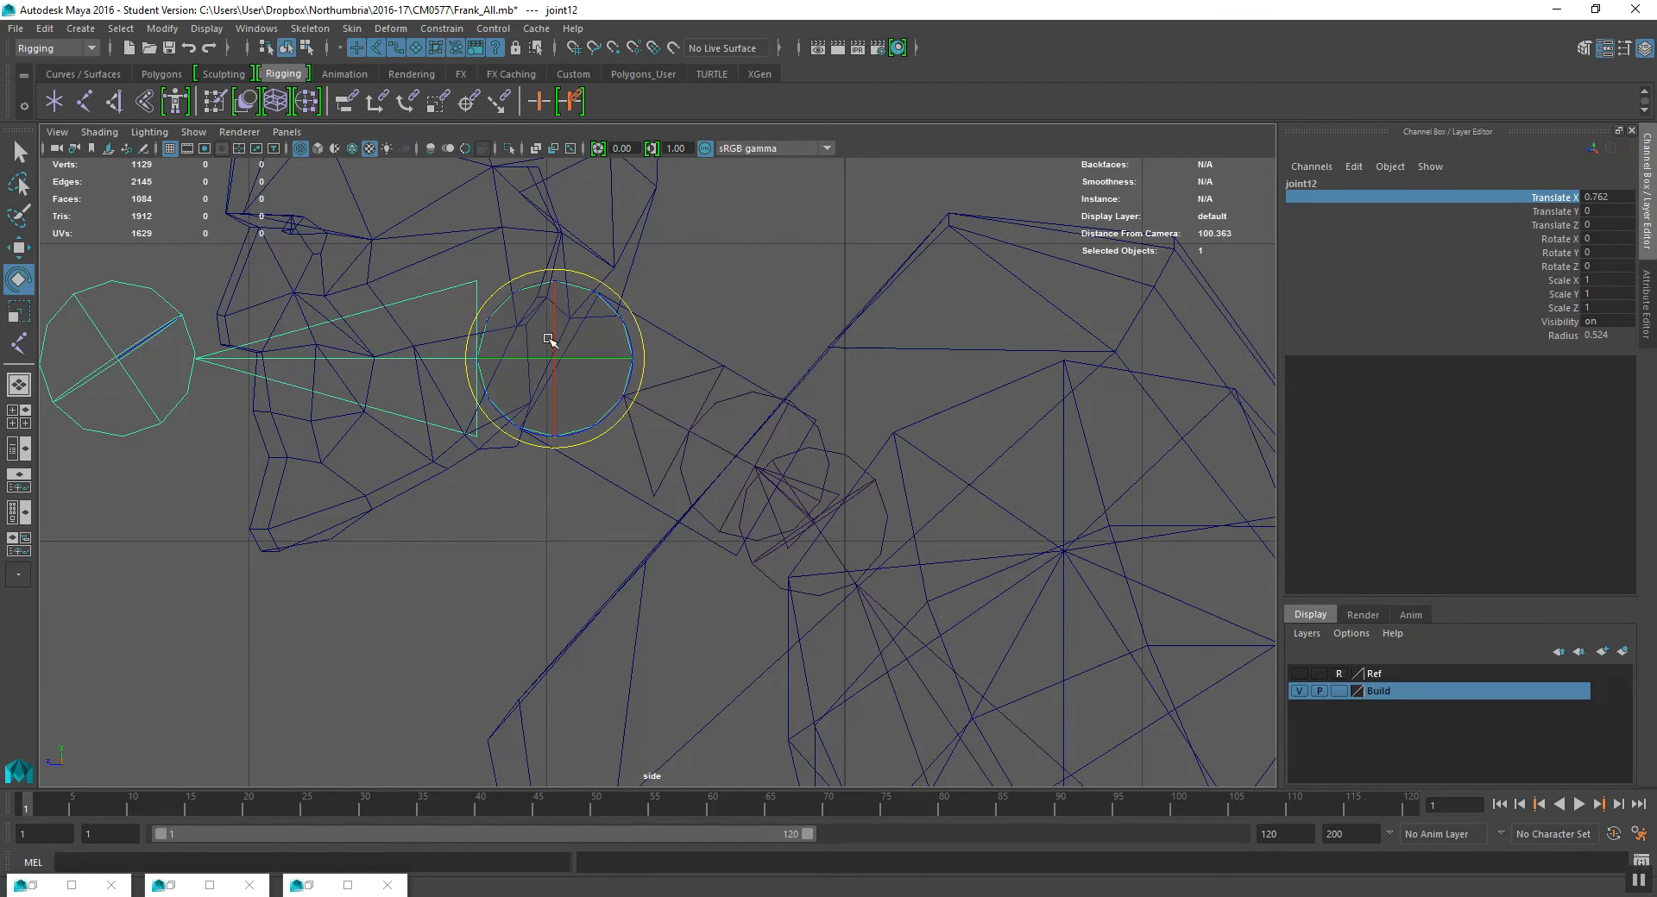
left_click(845, 502)
mouse_move(867, 434)
left_mouse_down()
mouse_move(874, 458)
mouse_move(858, 419)
left_mouse_up()
key("ctrl+z")
- In the front view, start a joint chain from the top spine joint and place a right clavicle joint at about 0.32, -0.284, -0.199
key("space")
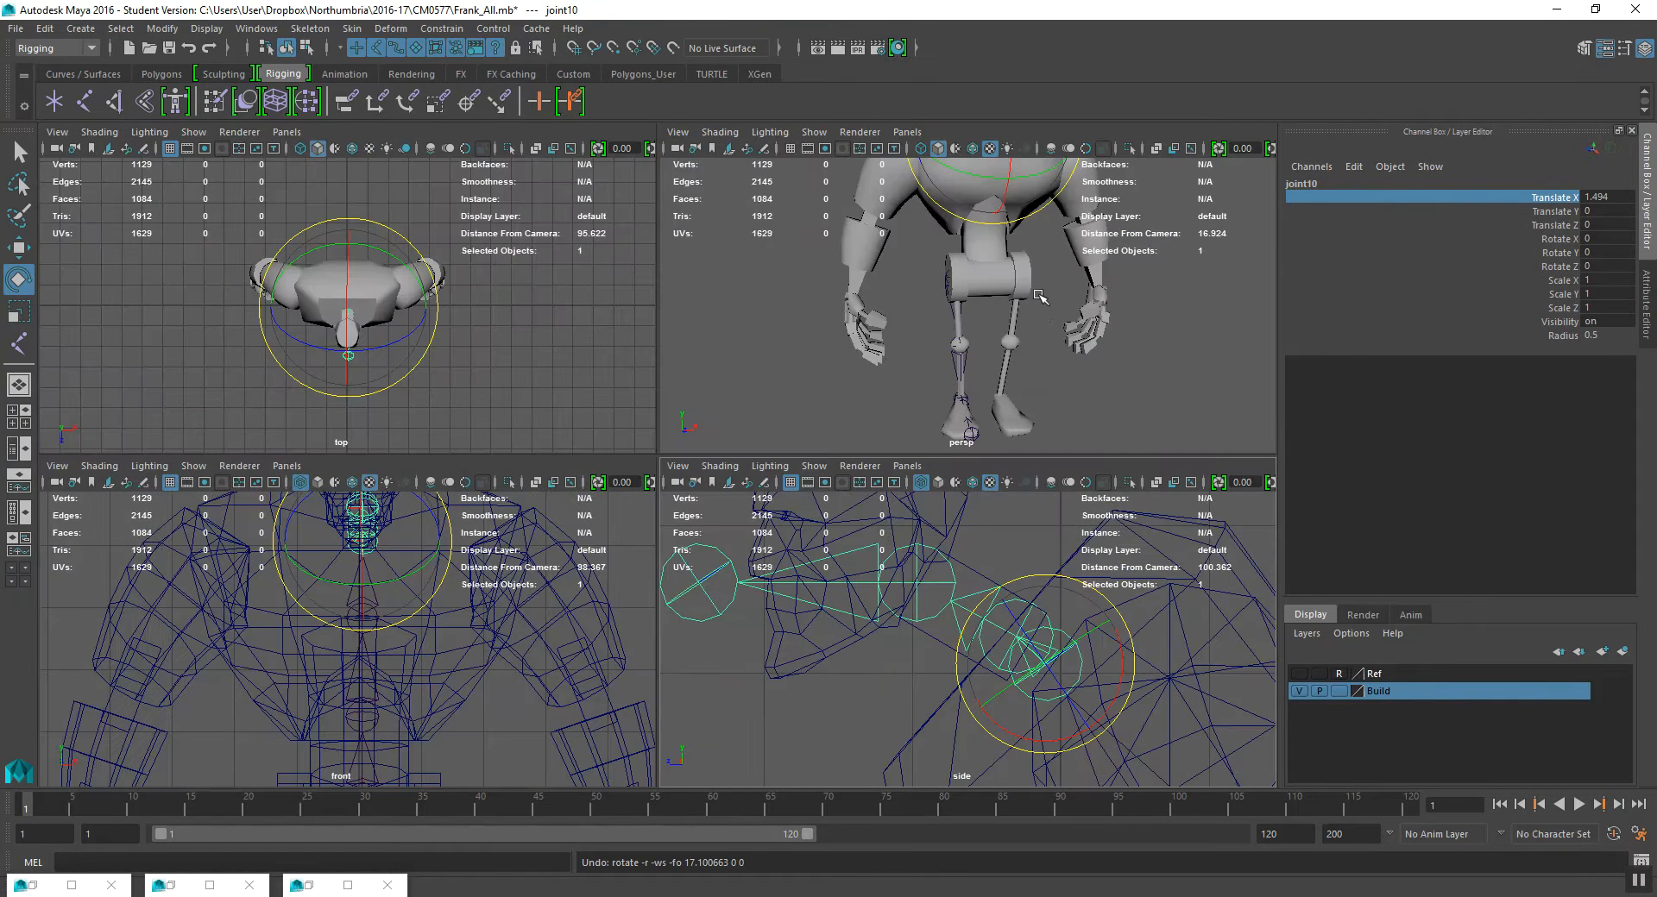
key("space")
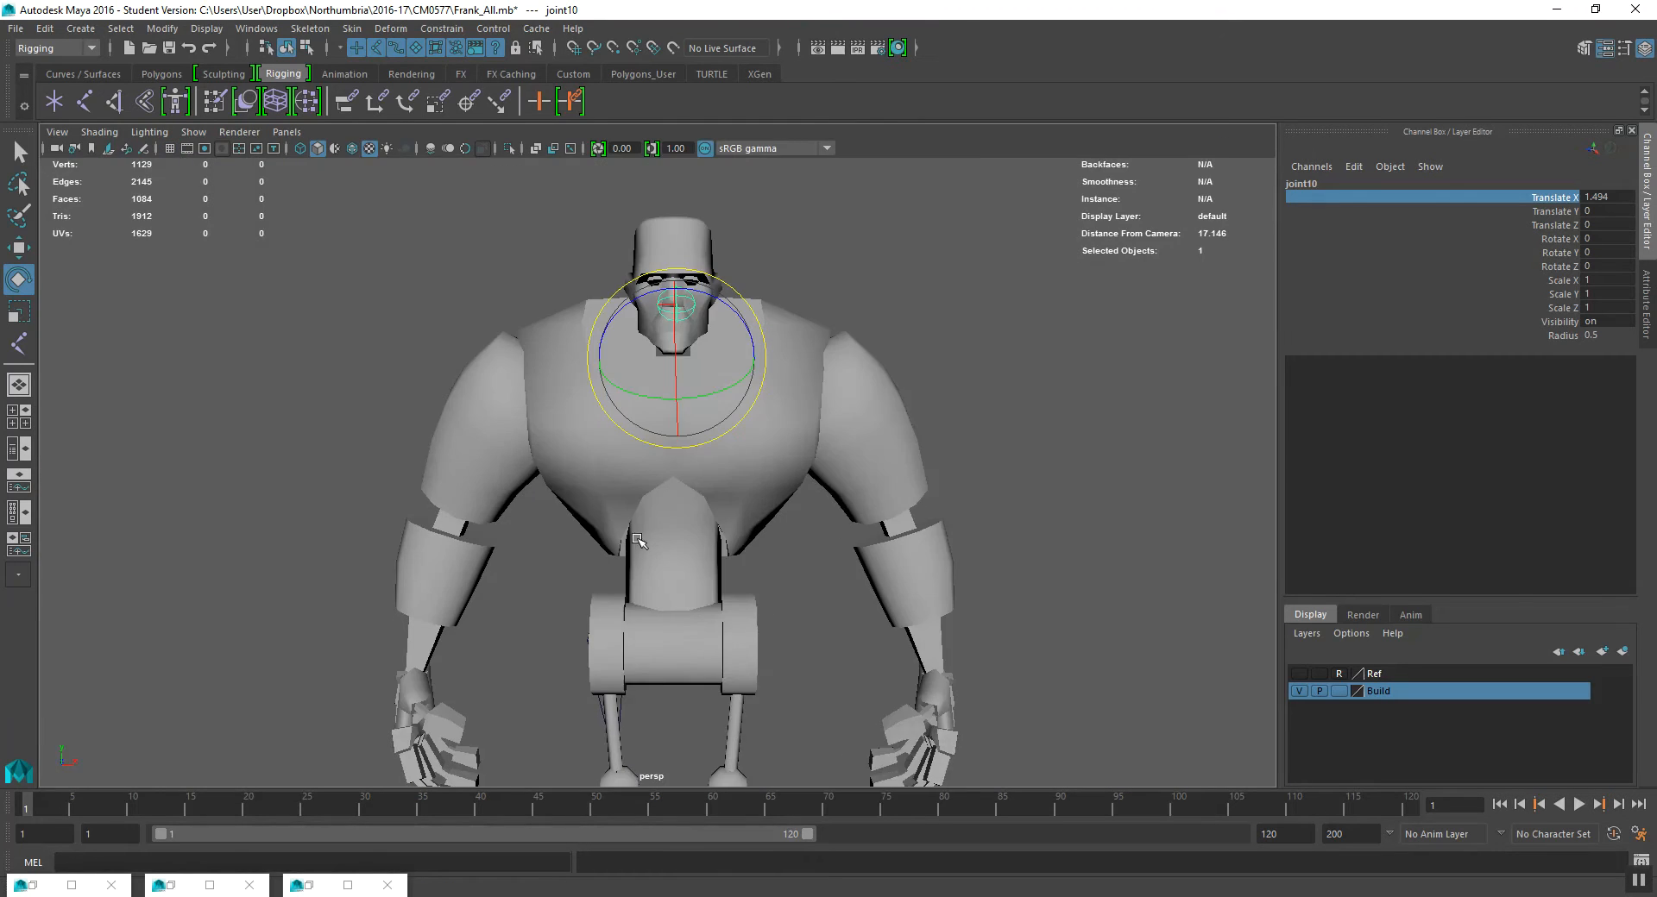
key("space")
key("space")
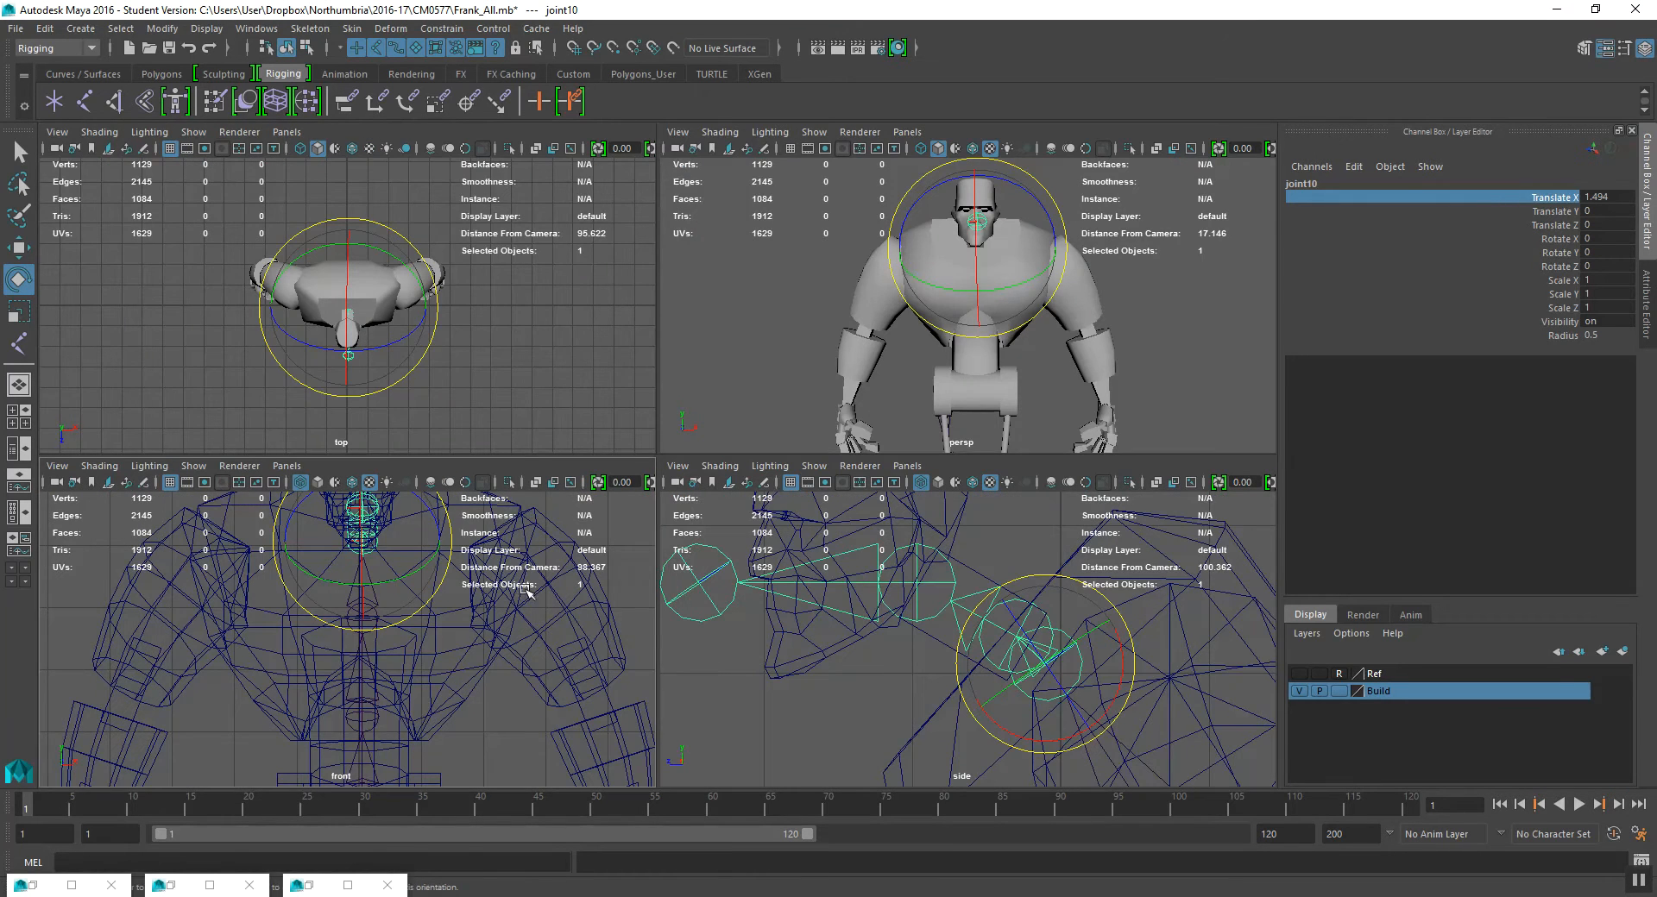
key("space")
middle_click_drag(563, 544, 571, 670, "alt")
scroll(676, 507, "up", 2)
middle_click_drag(728, 438, 731, 476, "alt")
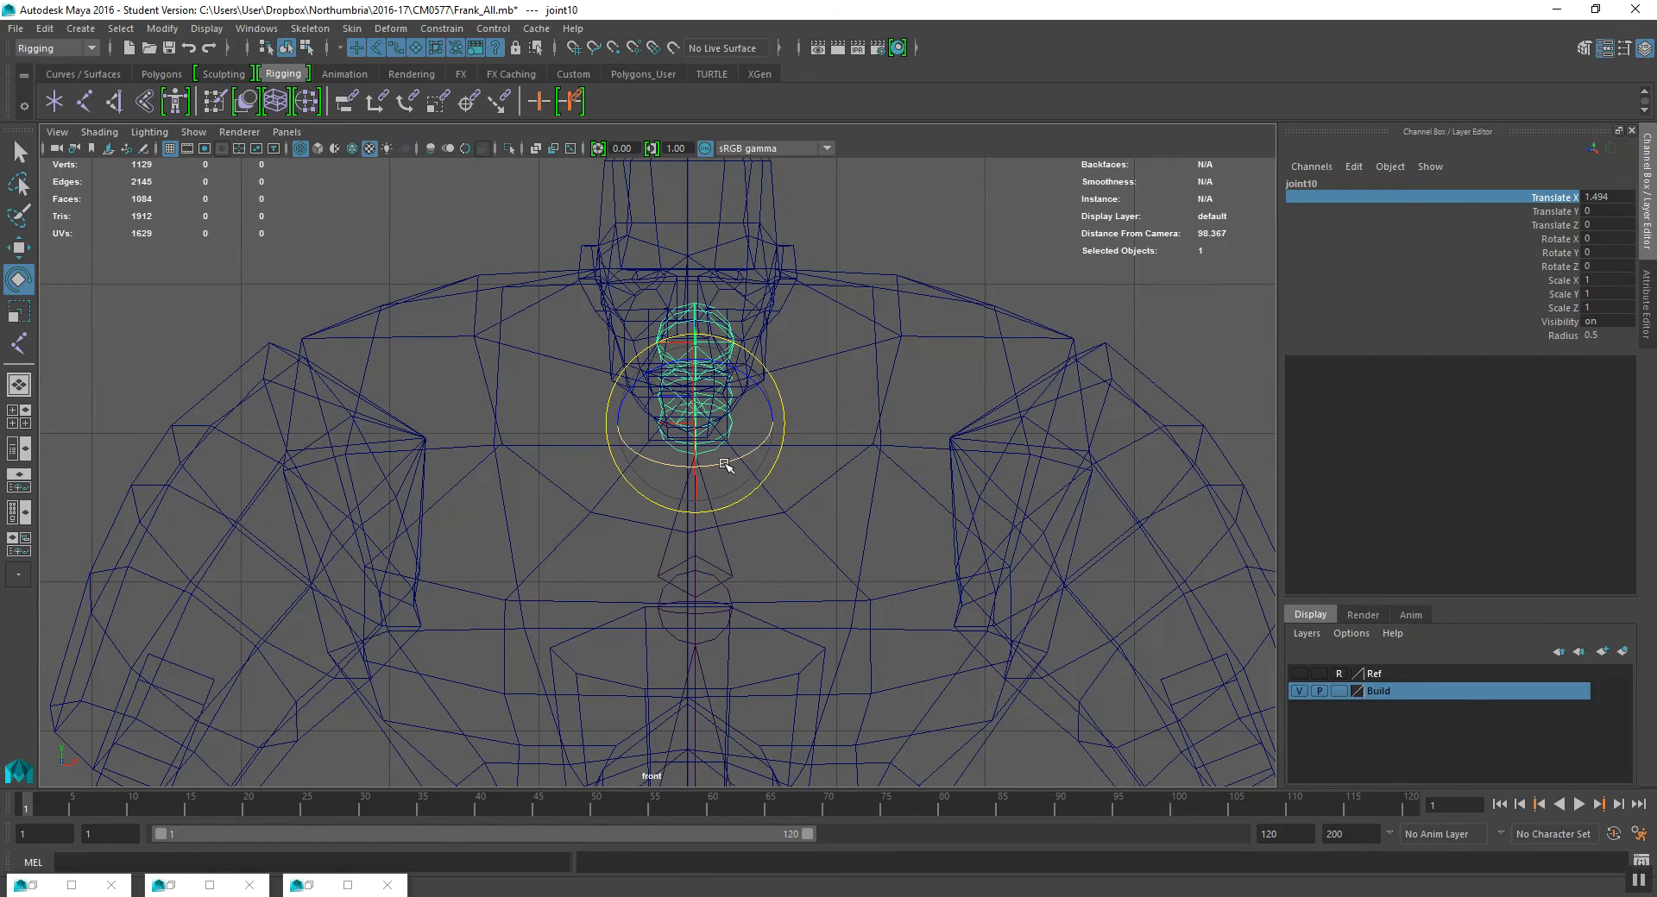
middle_click_drag(557, 504, 657, 451, "alt")
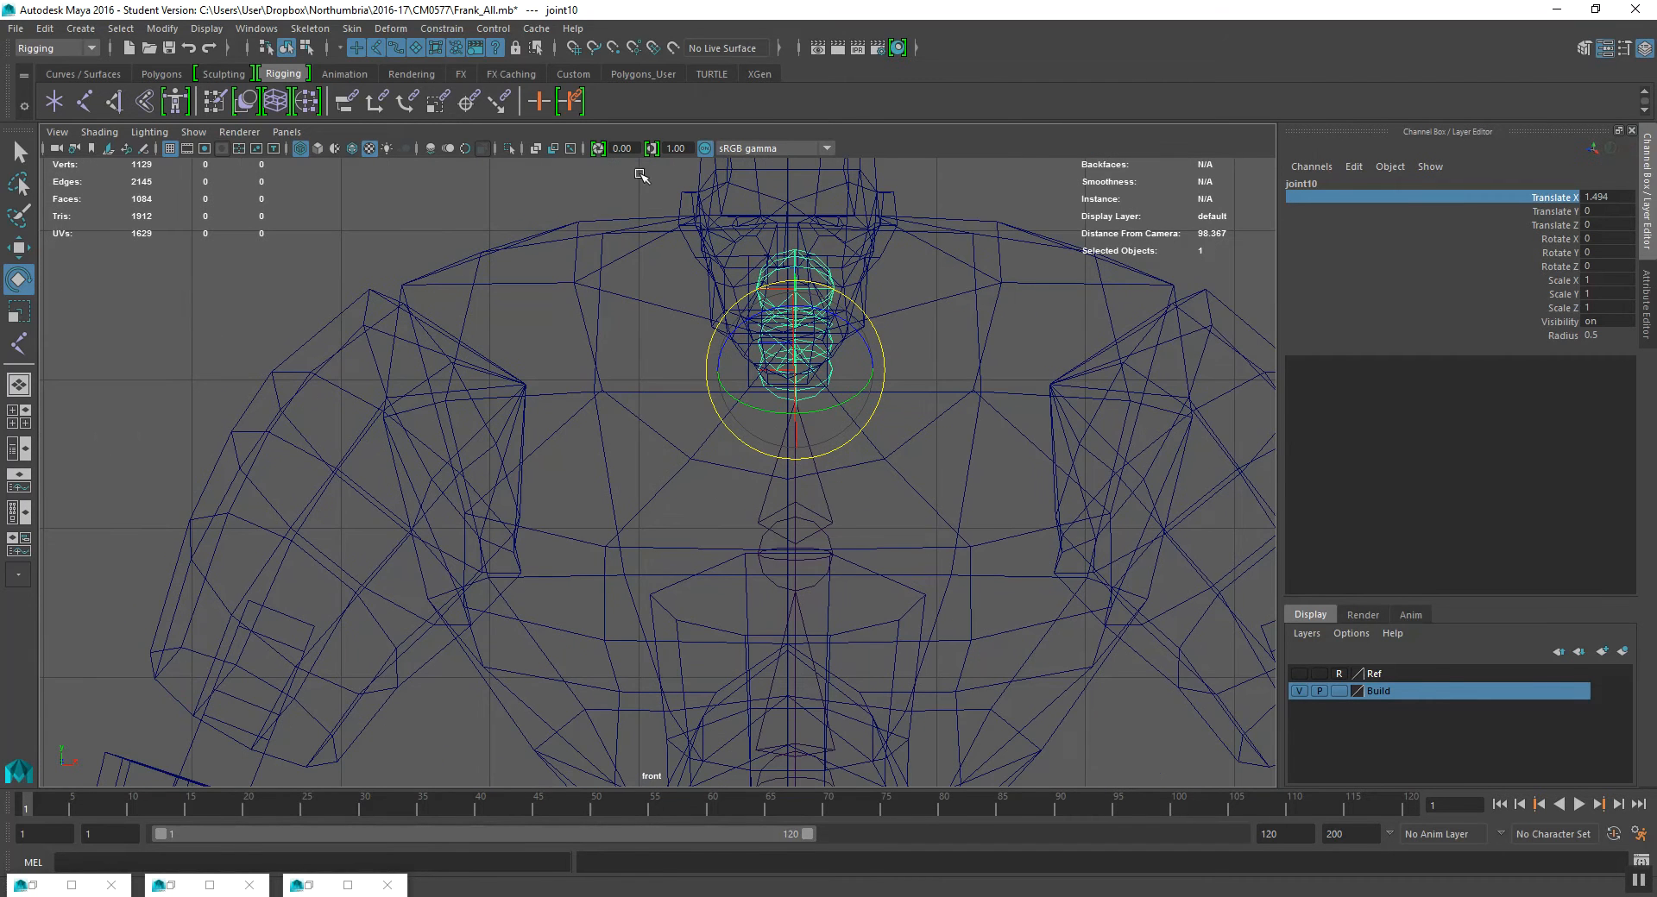
left_click(86, 102)
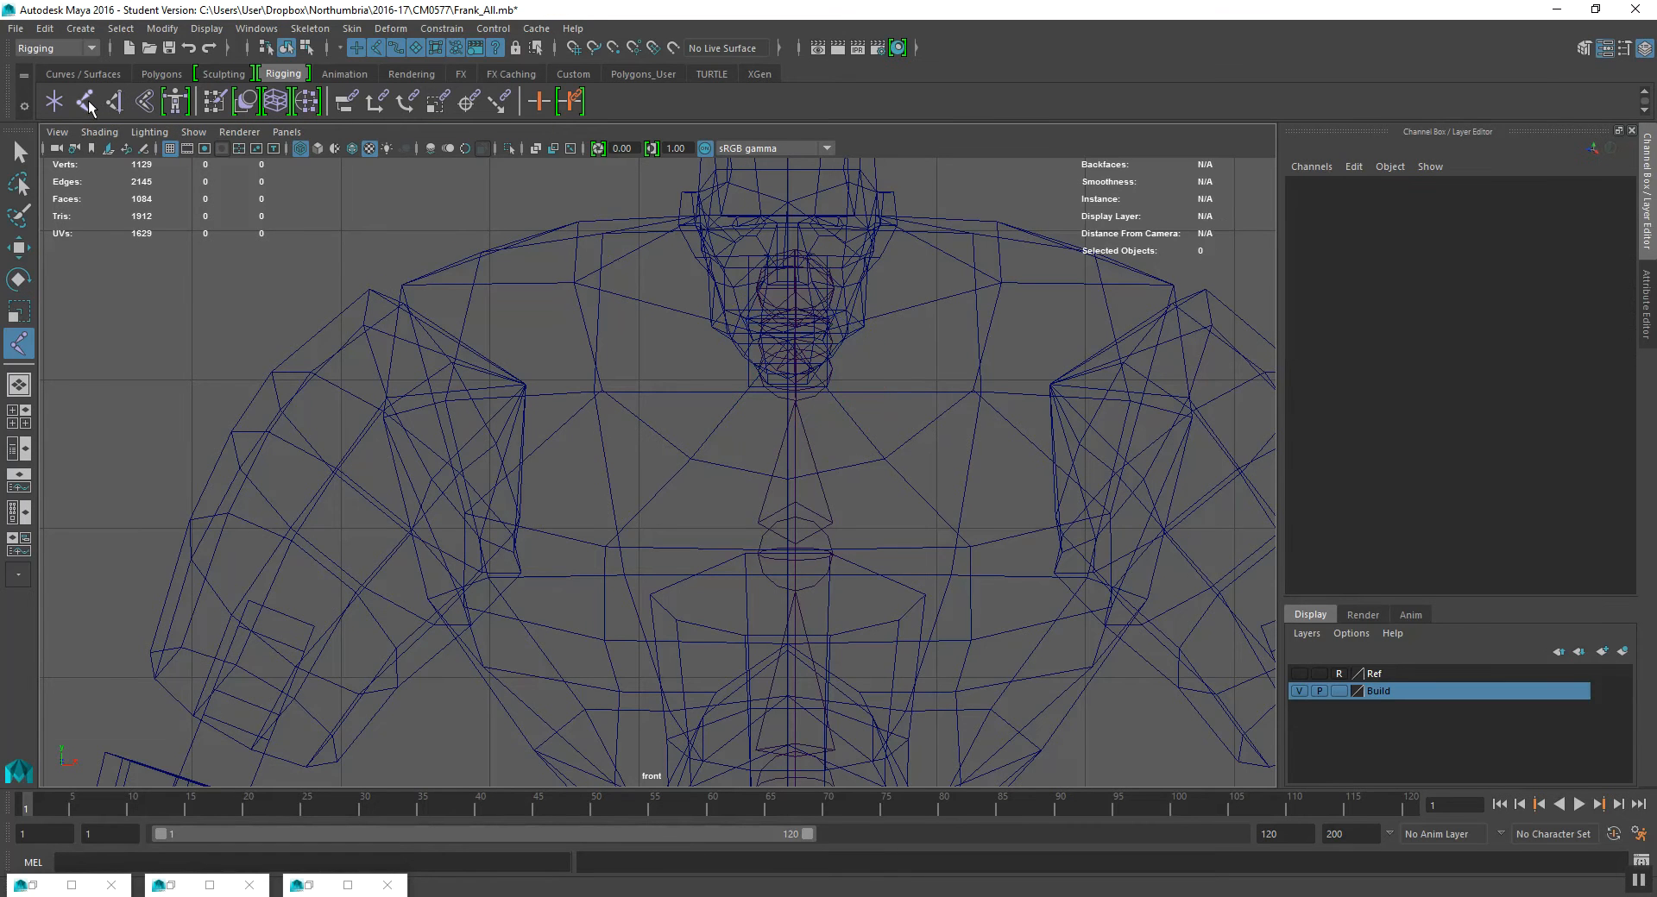
left_click(811, 398)
middle_click_drag(769, 421, 797, 402, "alt")
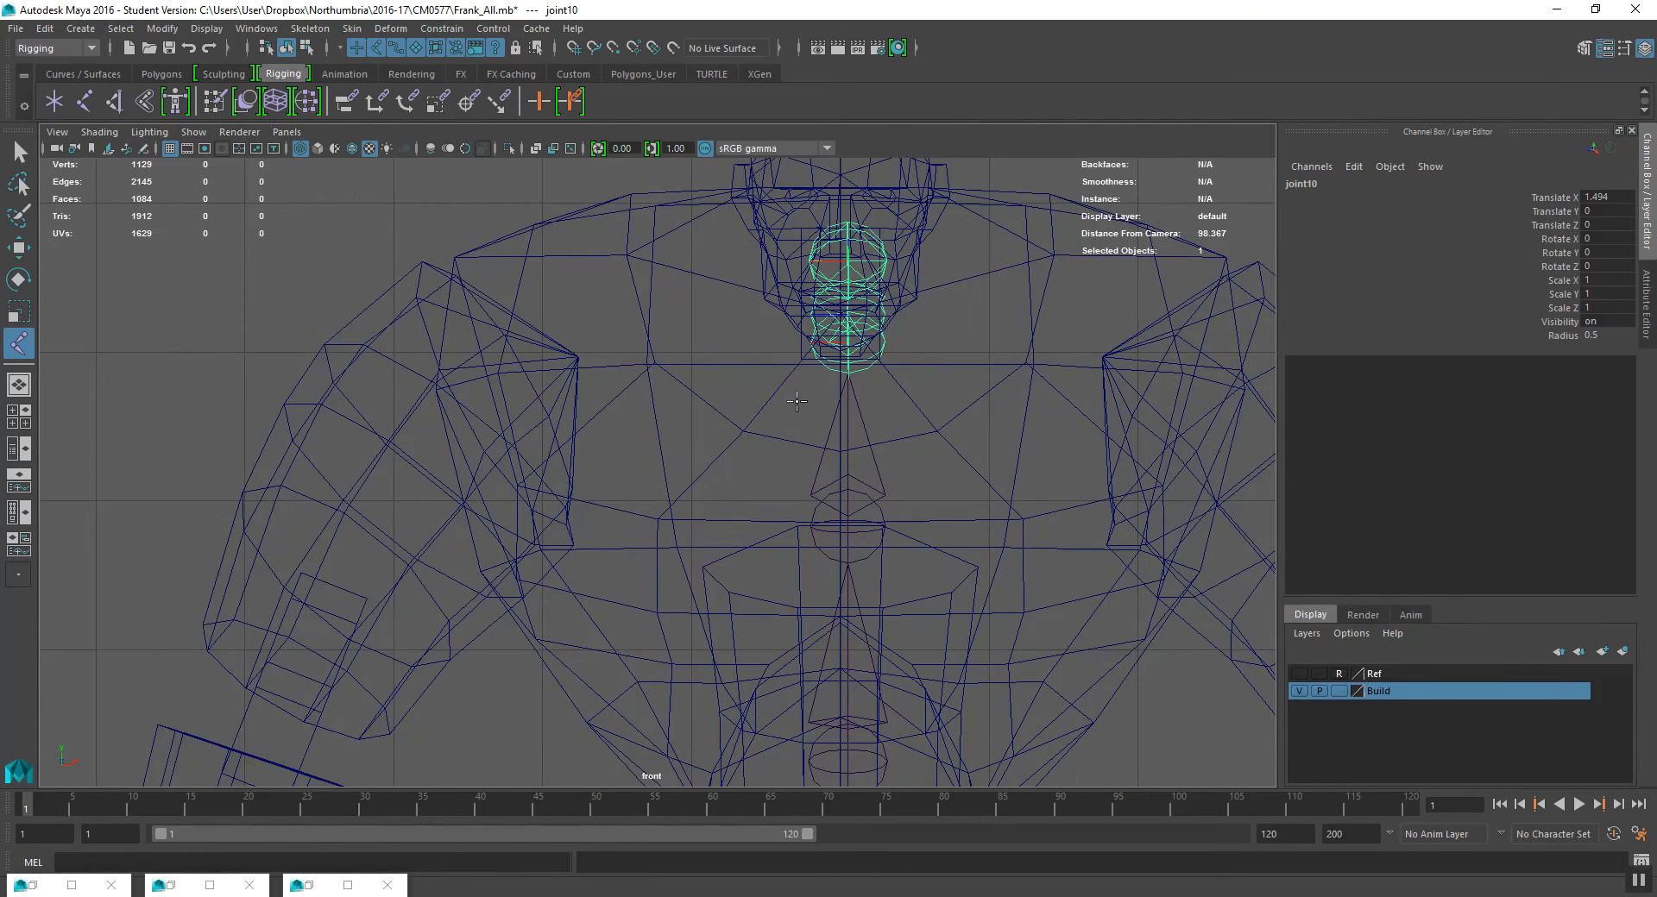
left_click(800, 395)
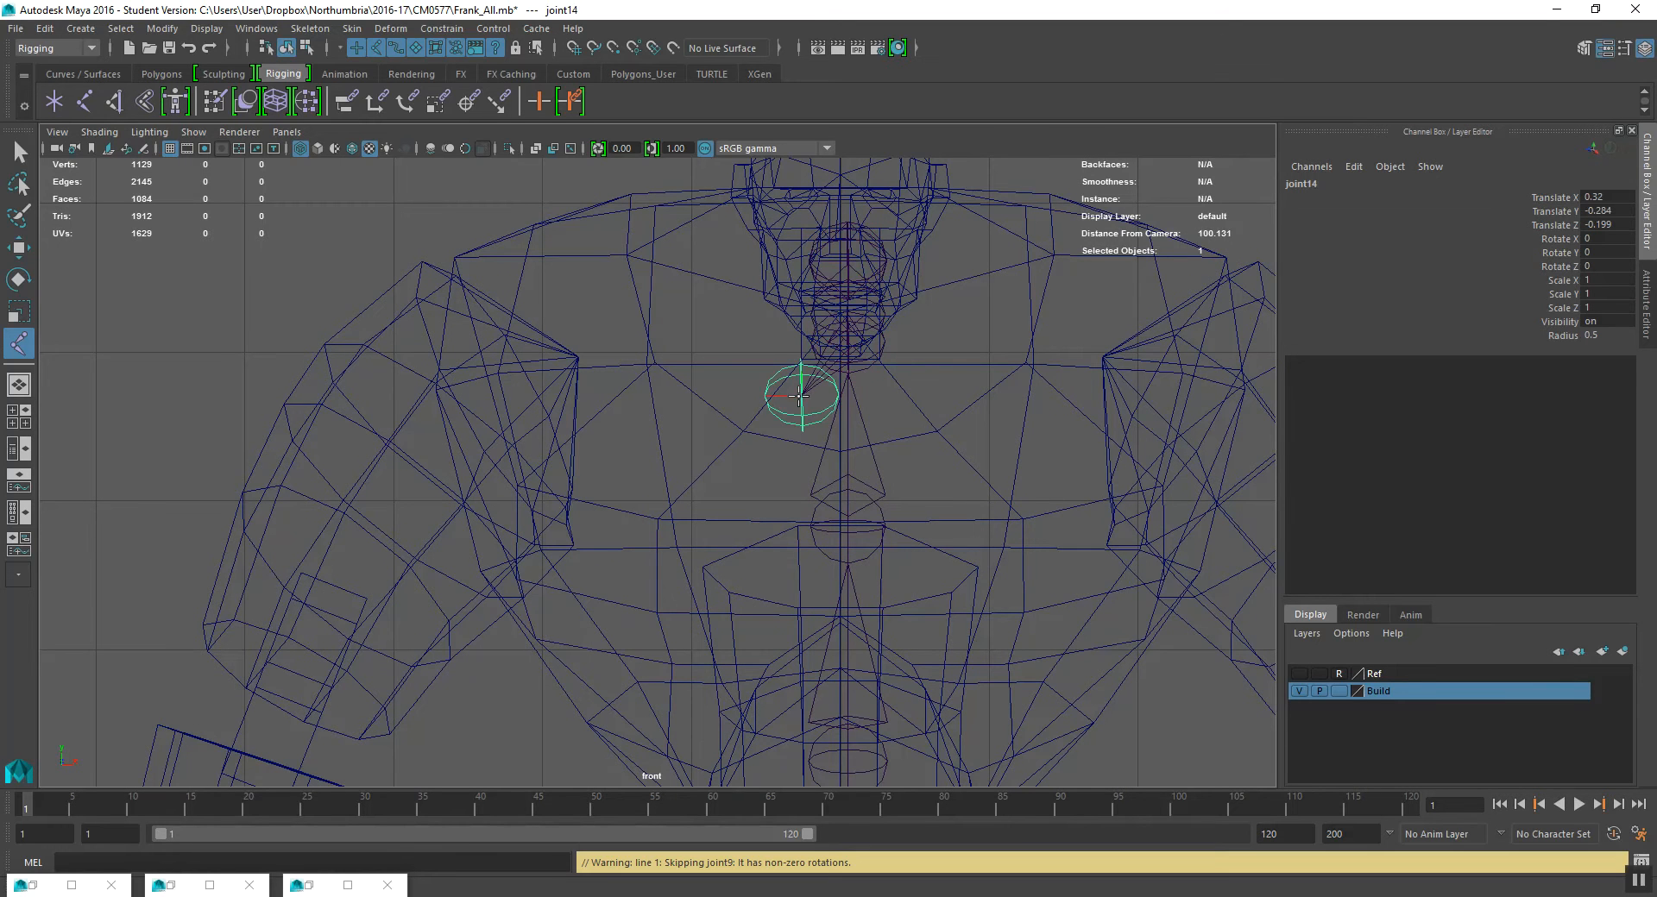
- Add right shoulder, elbow and wrist joints straight out sideways, about 2.2, 2.6 and 2.6 units apart, and finish the chain
left_click(479, 382)
middle_click_drag(395, 610, 835, 559, "alt")
right_click_drag(835, 559, 786, 403, "alt")
middle_click_drag(786, 403, 808, 325, "alt")
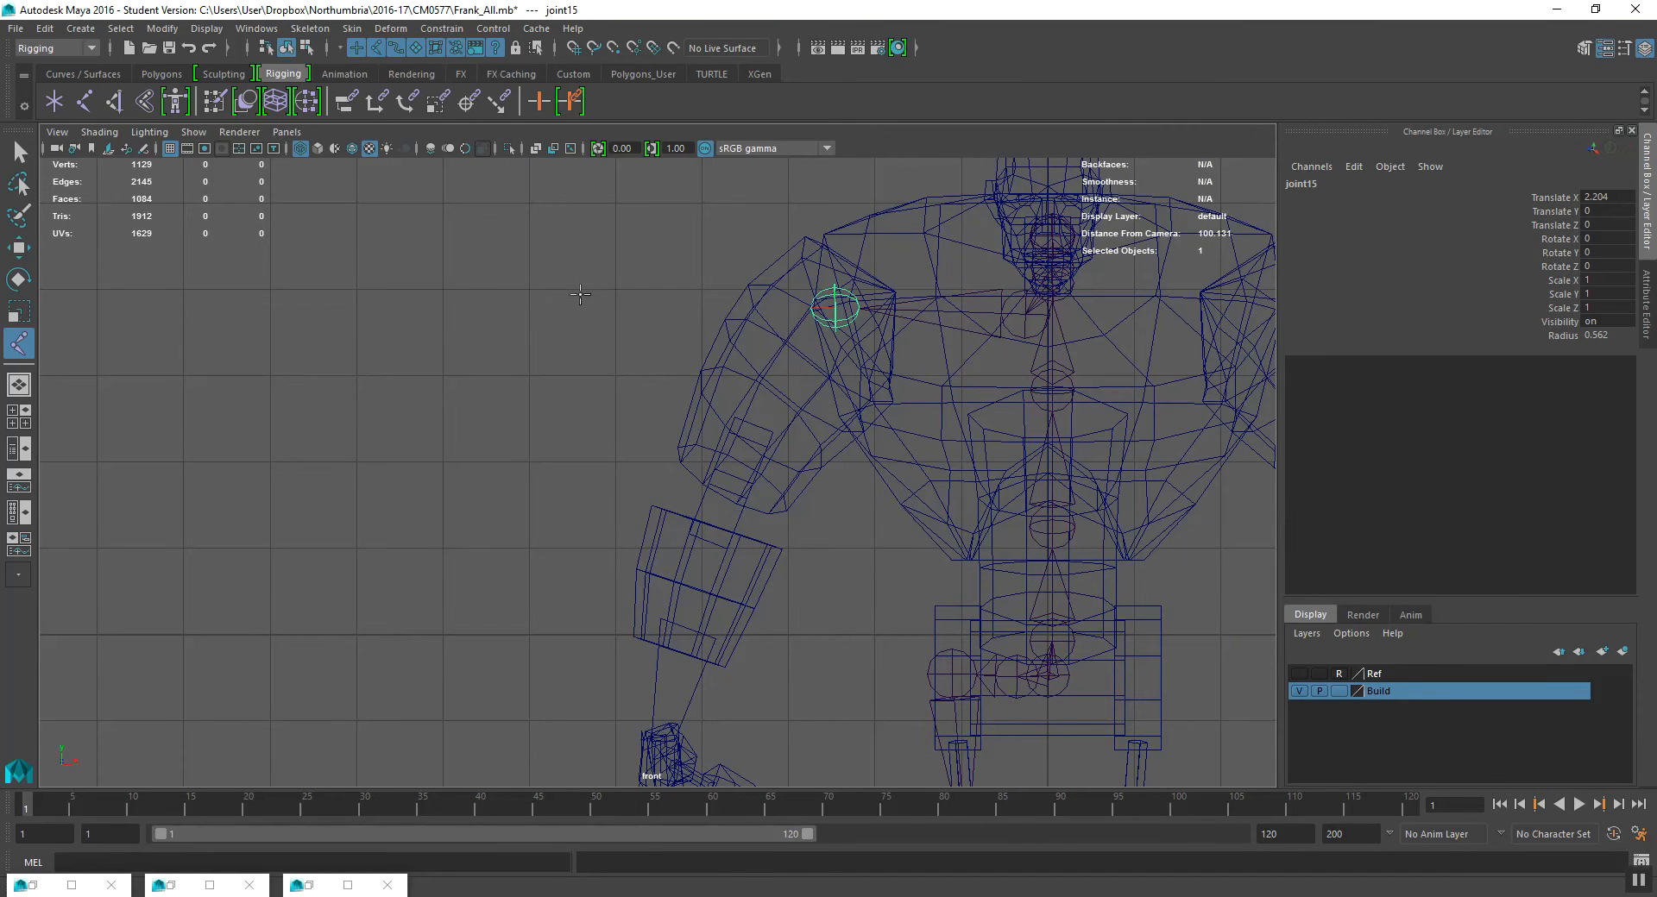
left_click(612, 306)
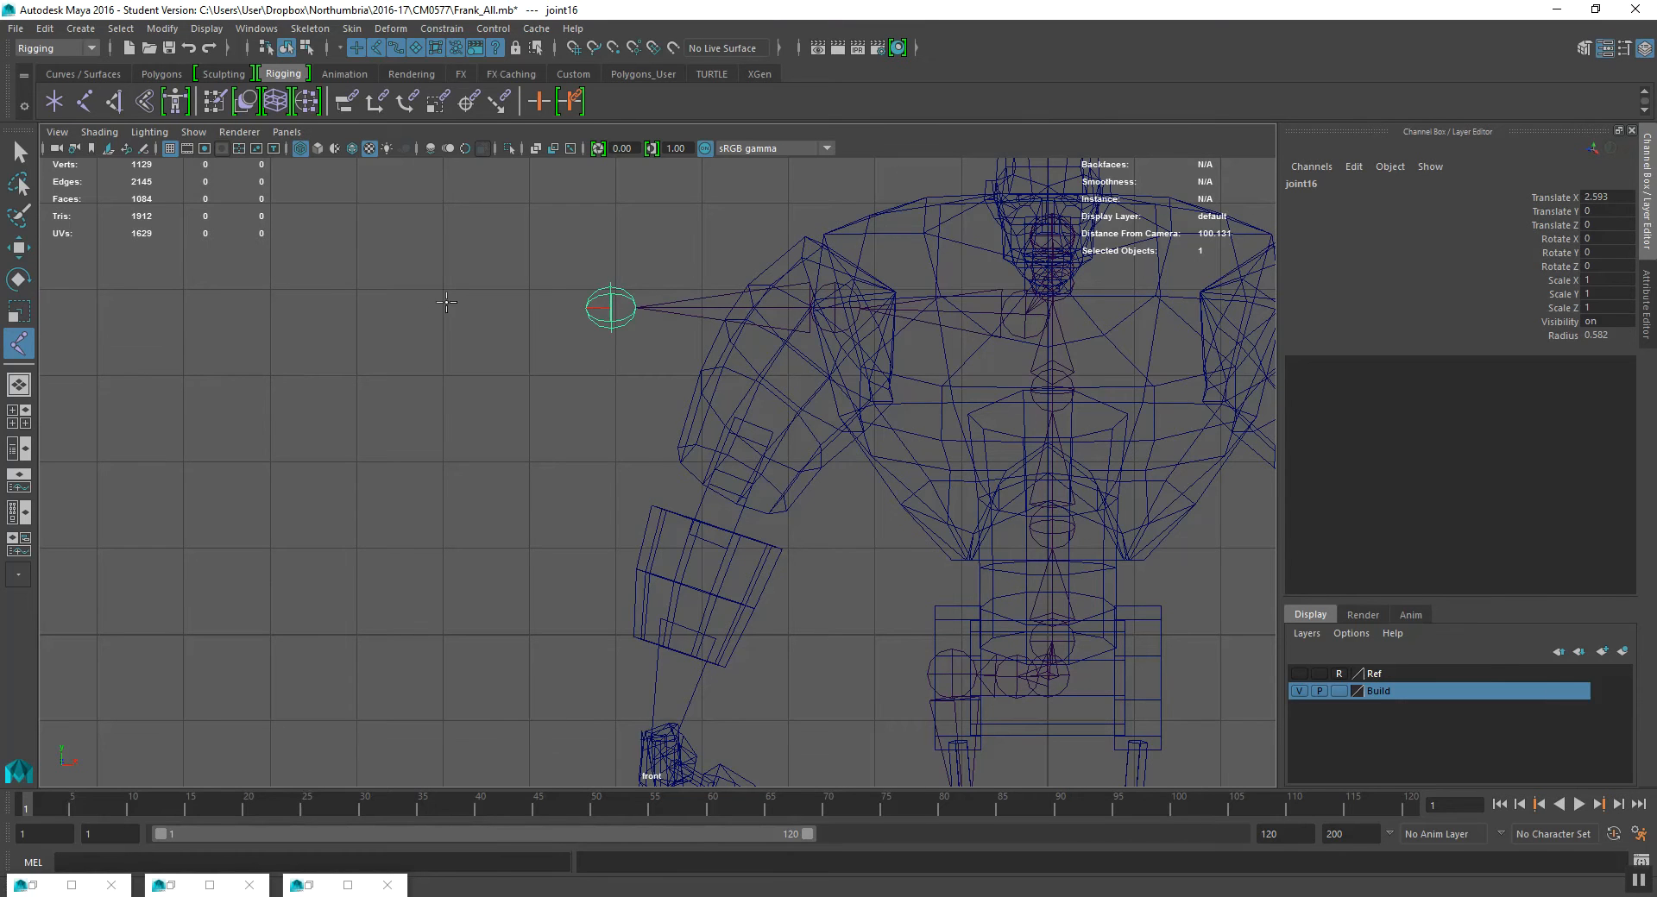
left_click(384, 307)
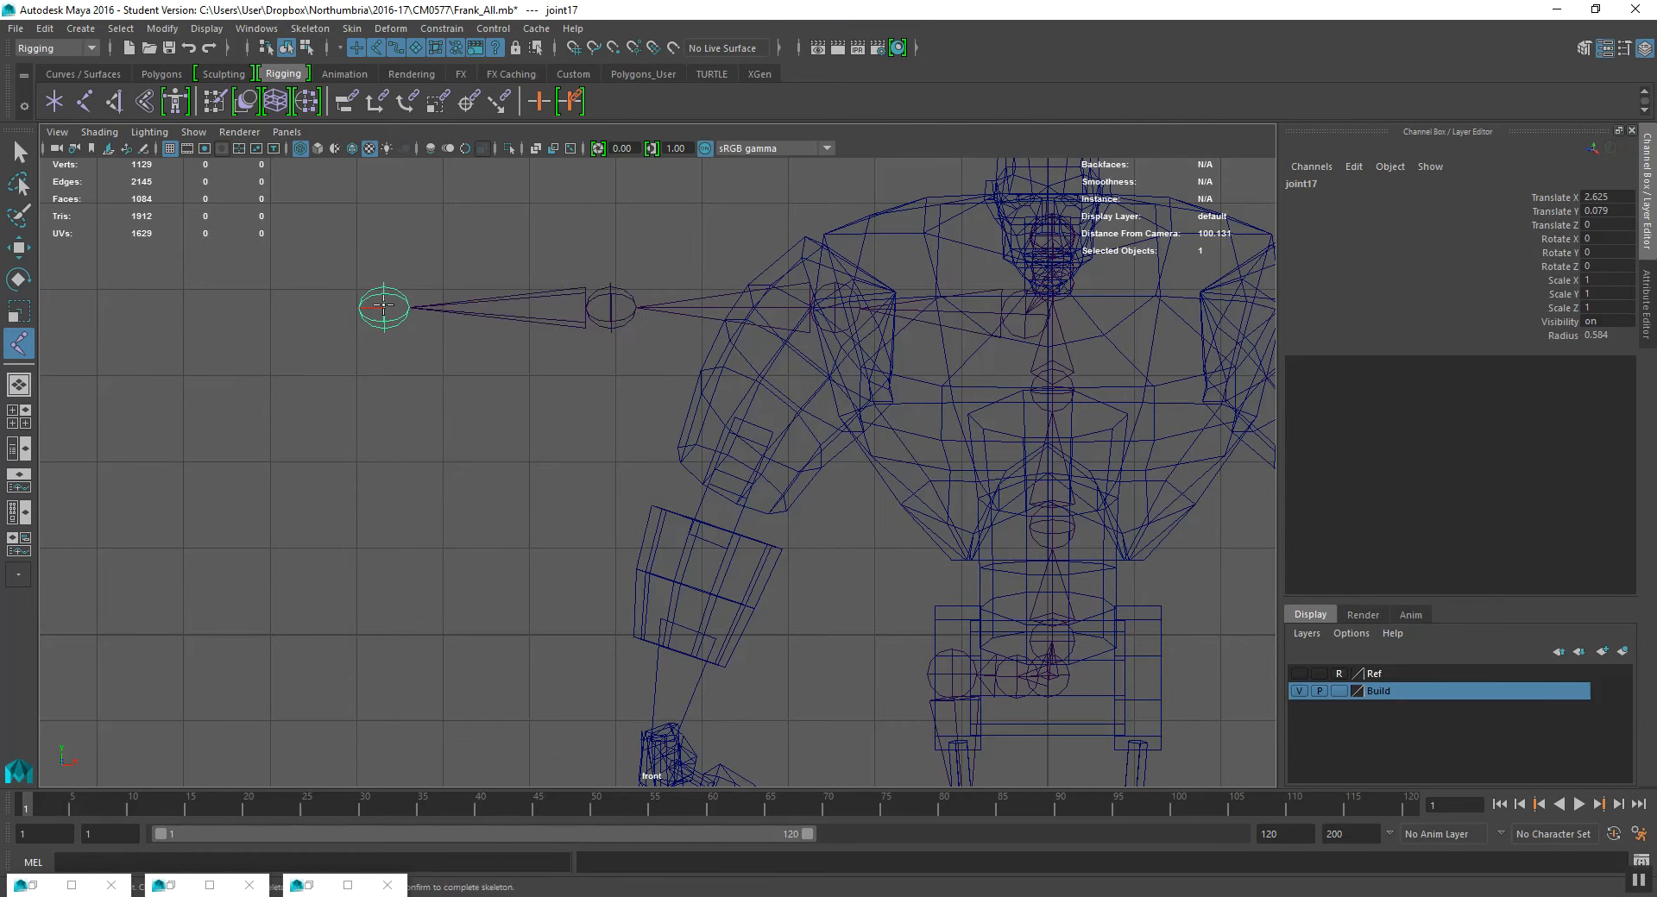
middle_click_drag(478, 328, 533, 299, "alt")
key("Return")
left_click(815, 260)
middle_click_drag(972, 285, 770, 313, "alt")
key("e")
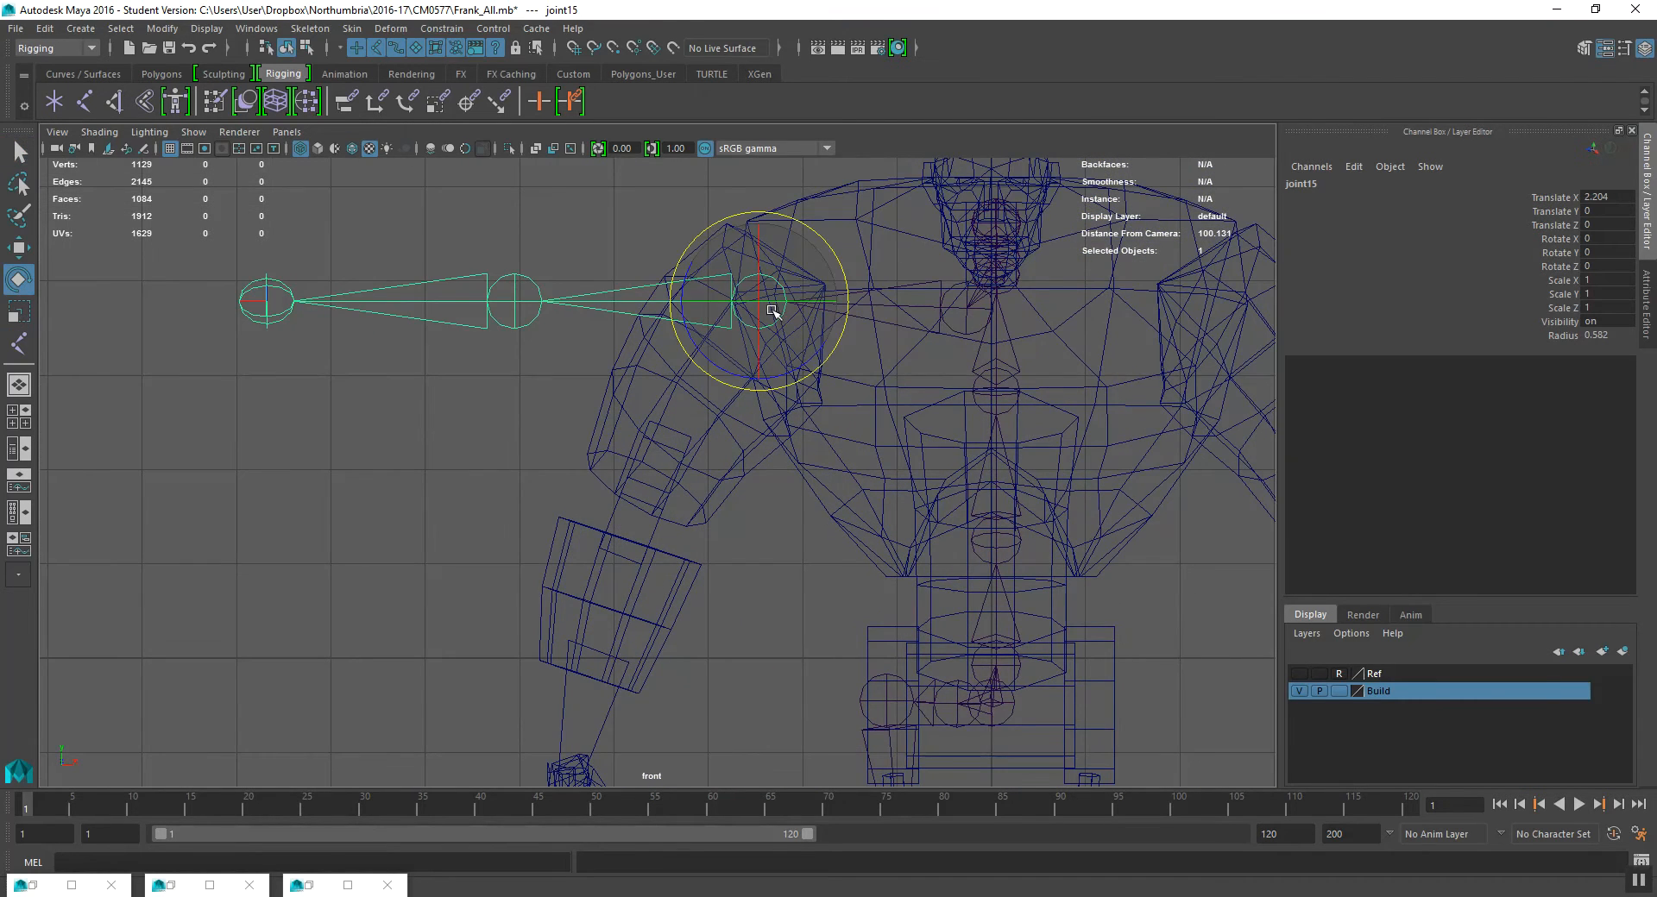
key("ctrl+z")
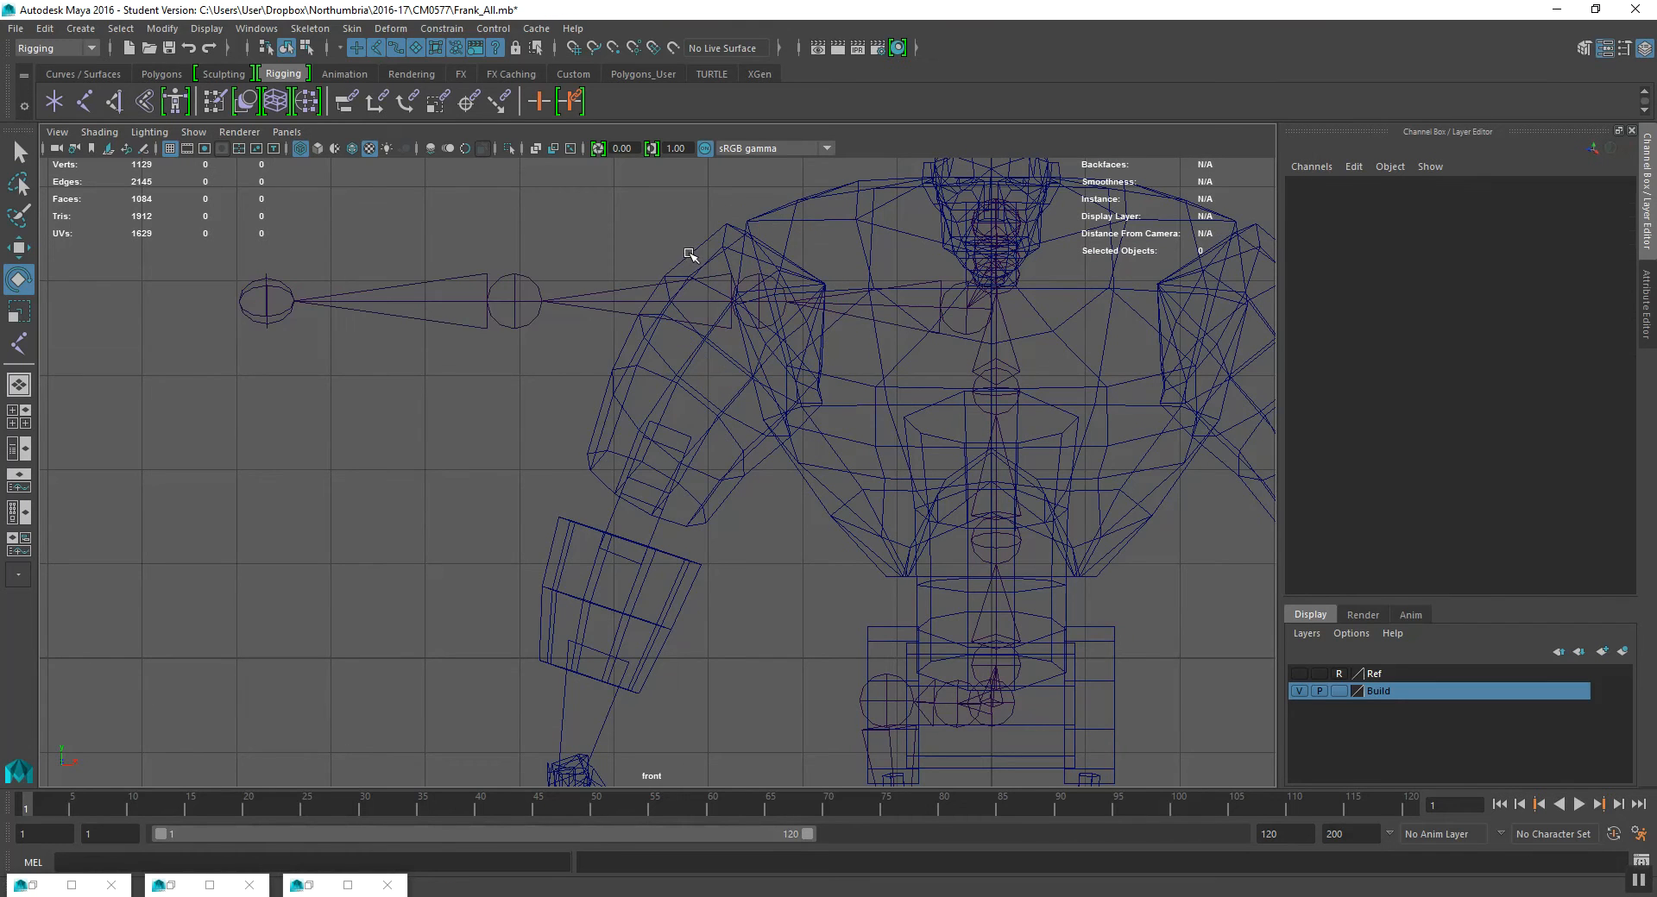
- In the wireframe perspective view, rotate the right clavicle joint to about -19.8 in Y to line the arm chain up with the shoulder
left_click(909, 284)
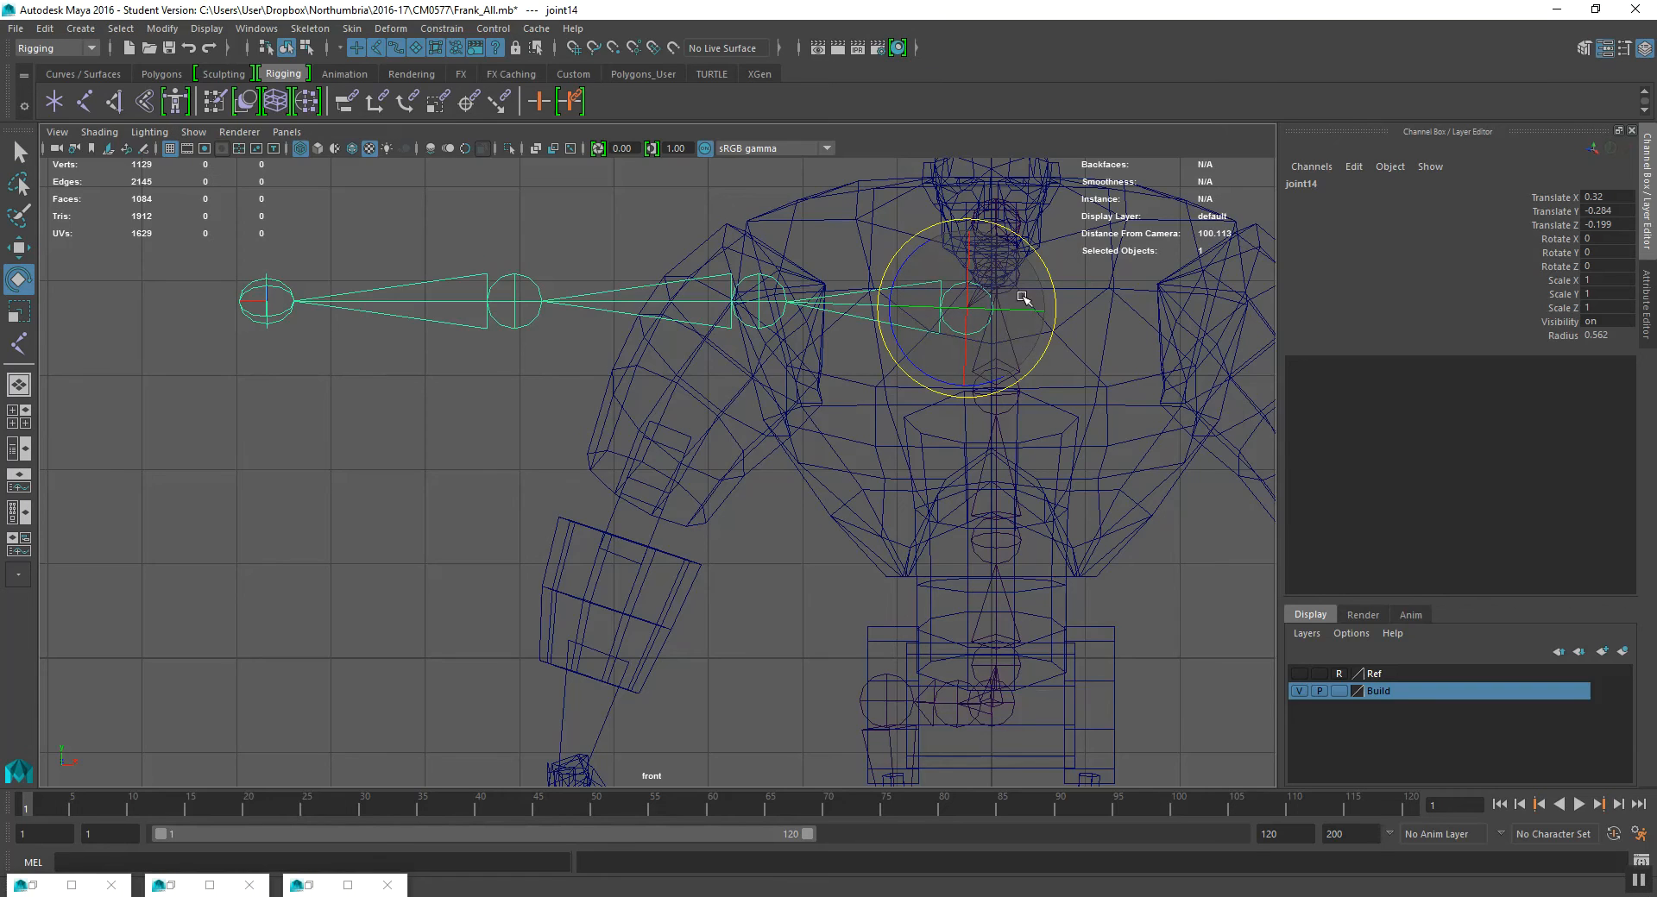
key("space")
key("space")
mouse_move(1008, 302)
left_mouse_down("alt")
mouse_move(795, 473)
mouse_move(691, 514)
mouse_move(636, 436)
mouse_move(561, 496)
left_mouse_up("alt")
scroll(795, 473, "up", 2)
key("4")
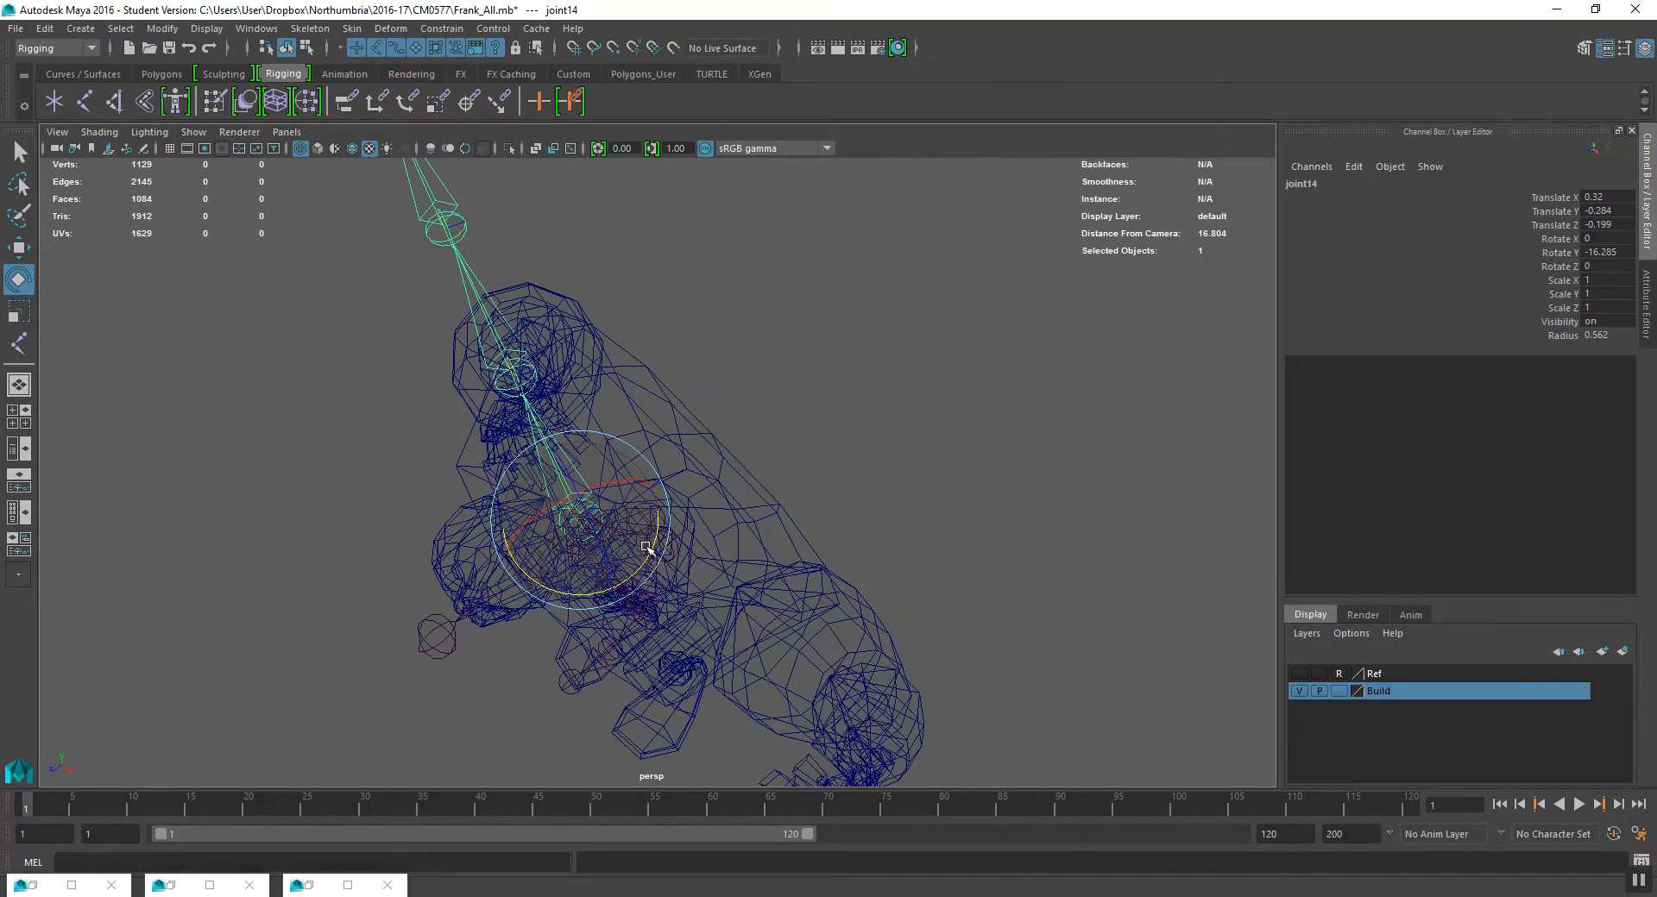
left_click_drag(653, 545, 627, 475)
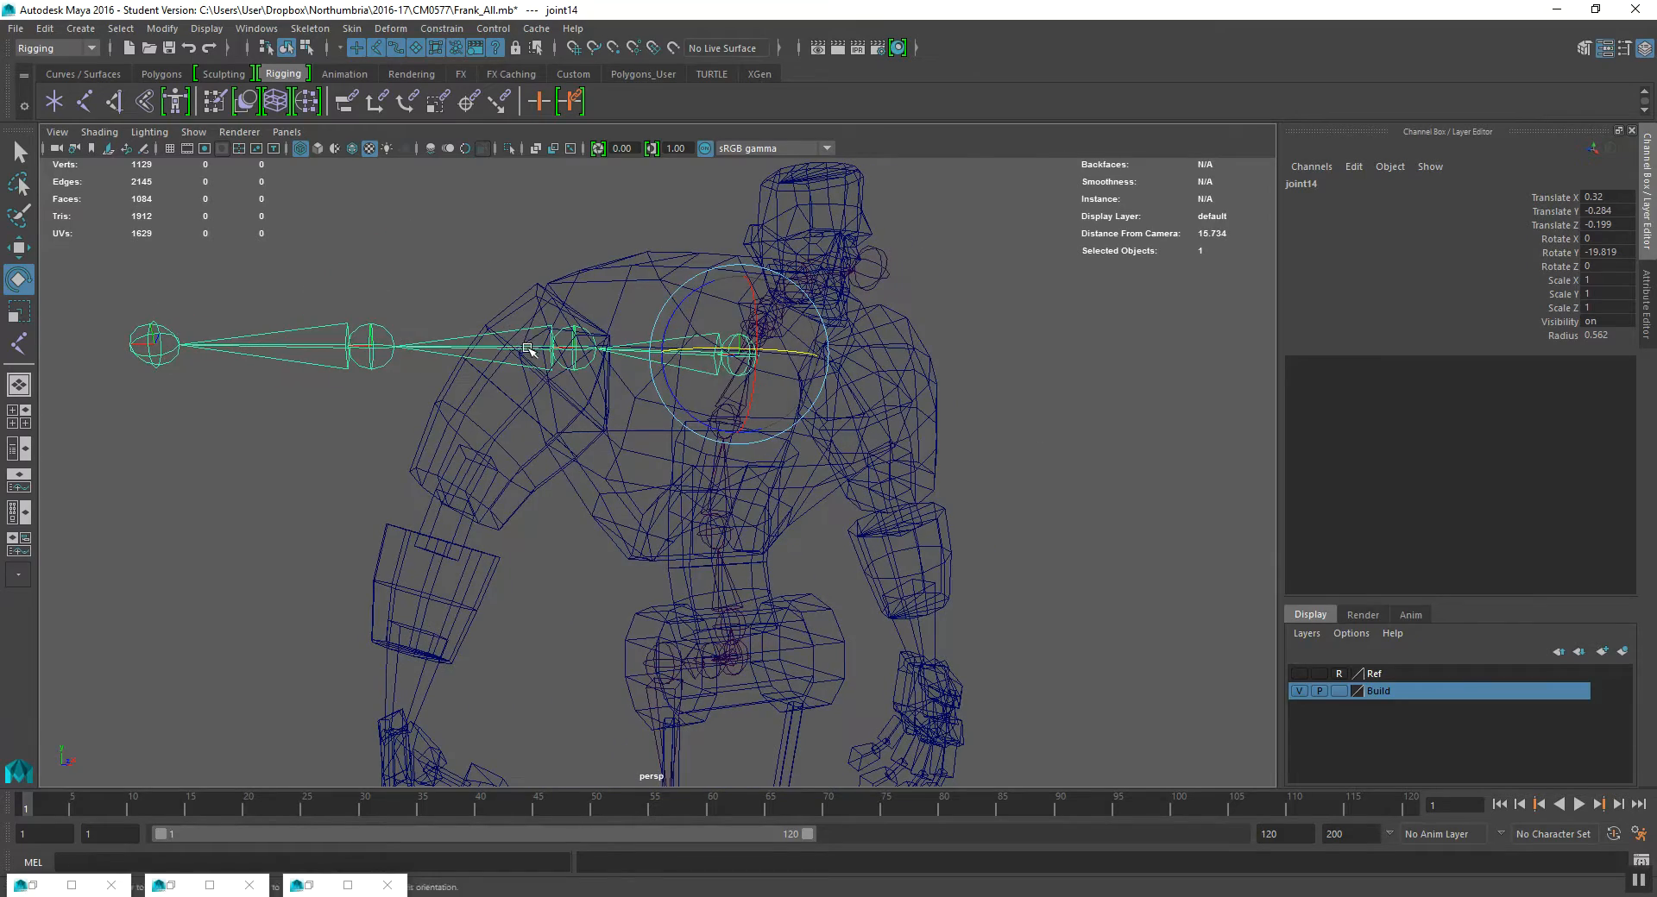
- Rotate the right shoulder joint to about -18.4, -7.3, -53.7 and the elbow joint to about 19 in Y to follow the arm mesh
left_click(528, 350)
left_click_drag(516, 299, 604, 402)
left_click(494, 493)
left_click_drag(549, 485, 604, 473, "alt")
left_click(566, 357)
left_click_drag(566, 356, 558, 359, "alt")
left_click(431, 525)
left_click_drag(444, 518, 463, 548, "alt")
key("ctrl+z")
key("ctrl+z")
key("ctrl+z")
left_click_drag(575, 483, 509, 395, "alt")
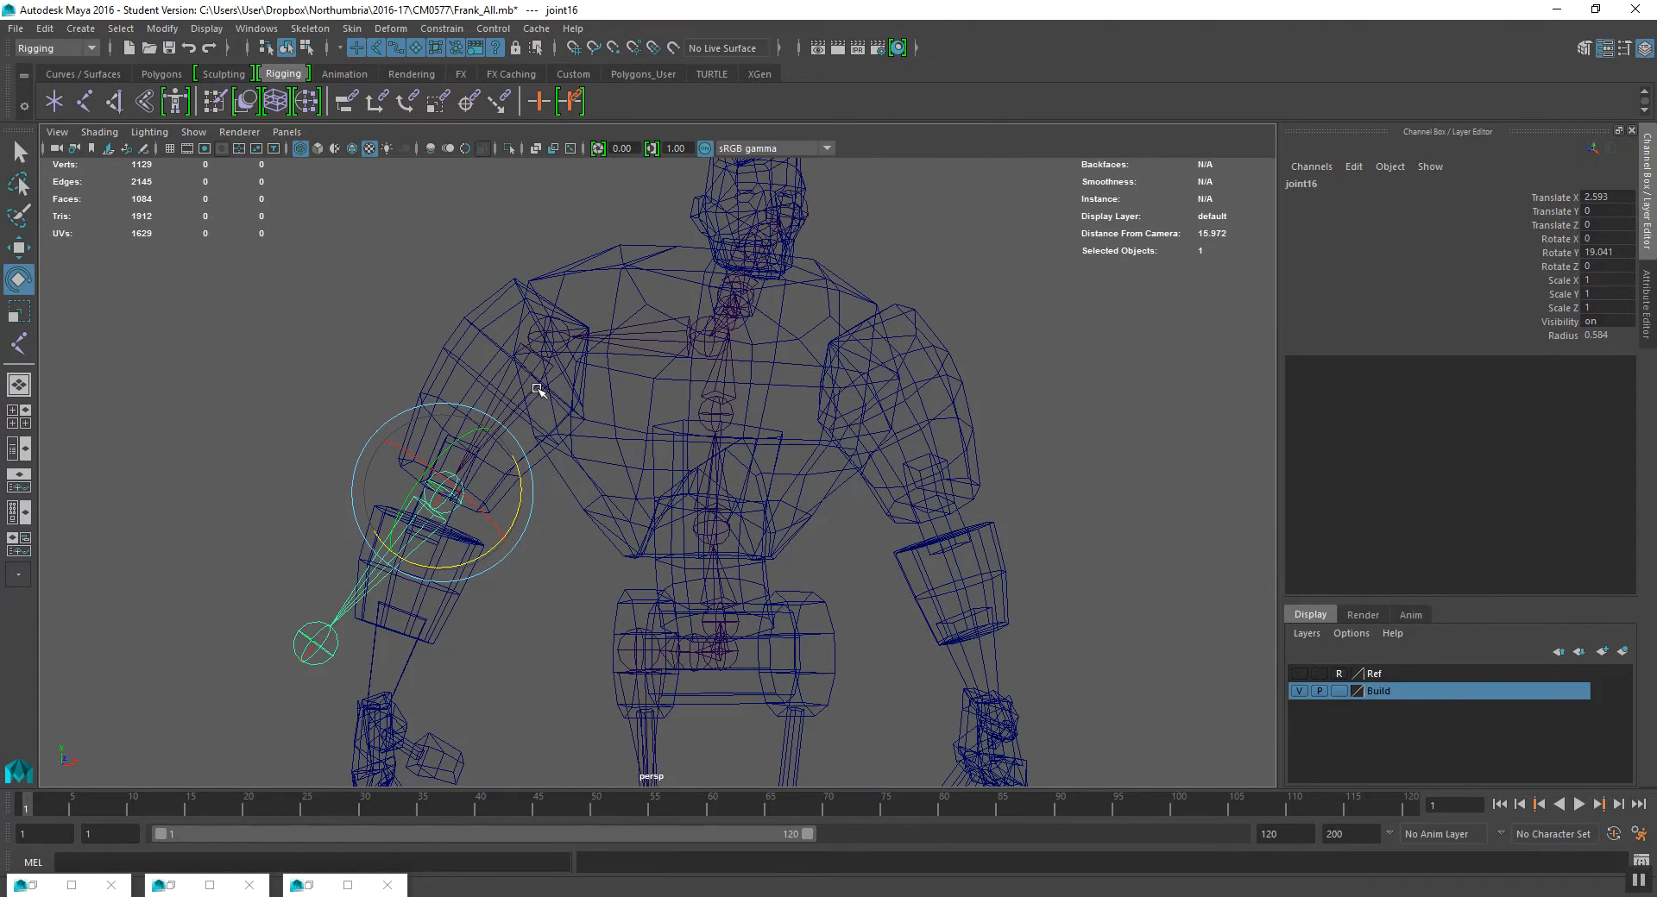
- Refine the right shoulder joint's rotation to about -30.7, -13.3, -56.4 so the upper arm runs inside the mesh
left_click(521, 380)
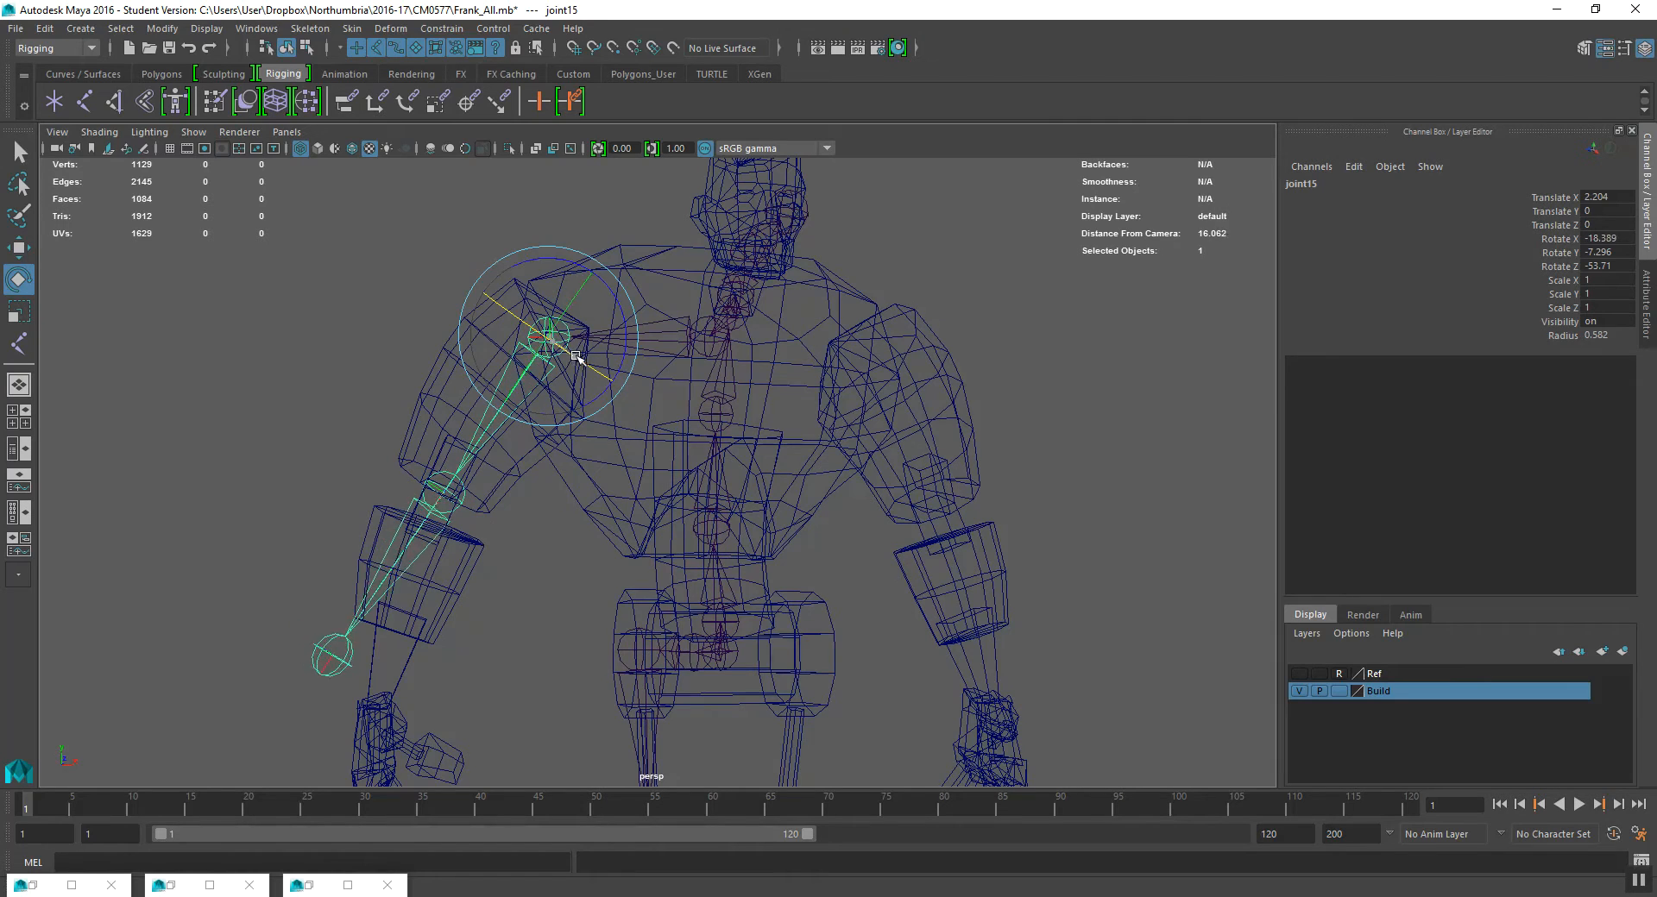
left_click_drag(598, 370, 583, 364)
left_click_drag(583, 364, 579, 401, "alt")
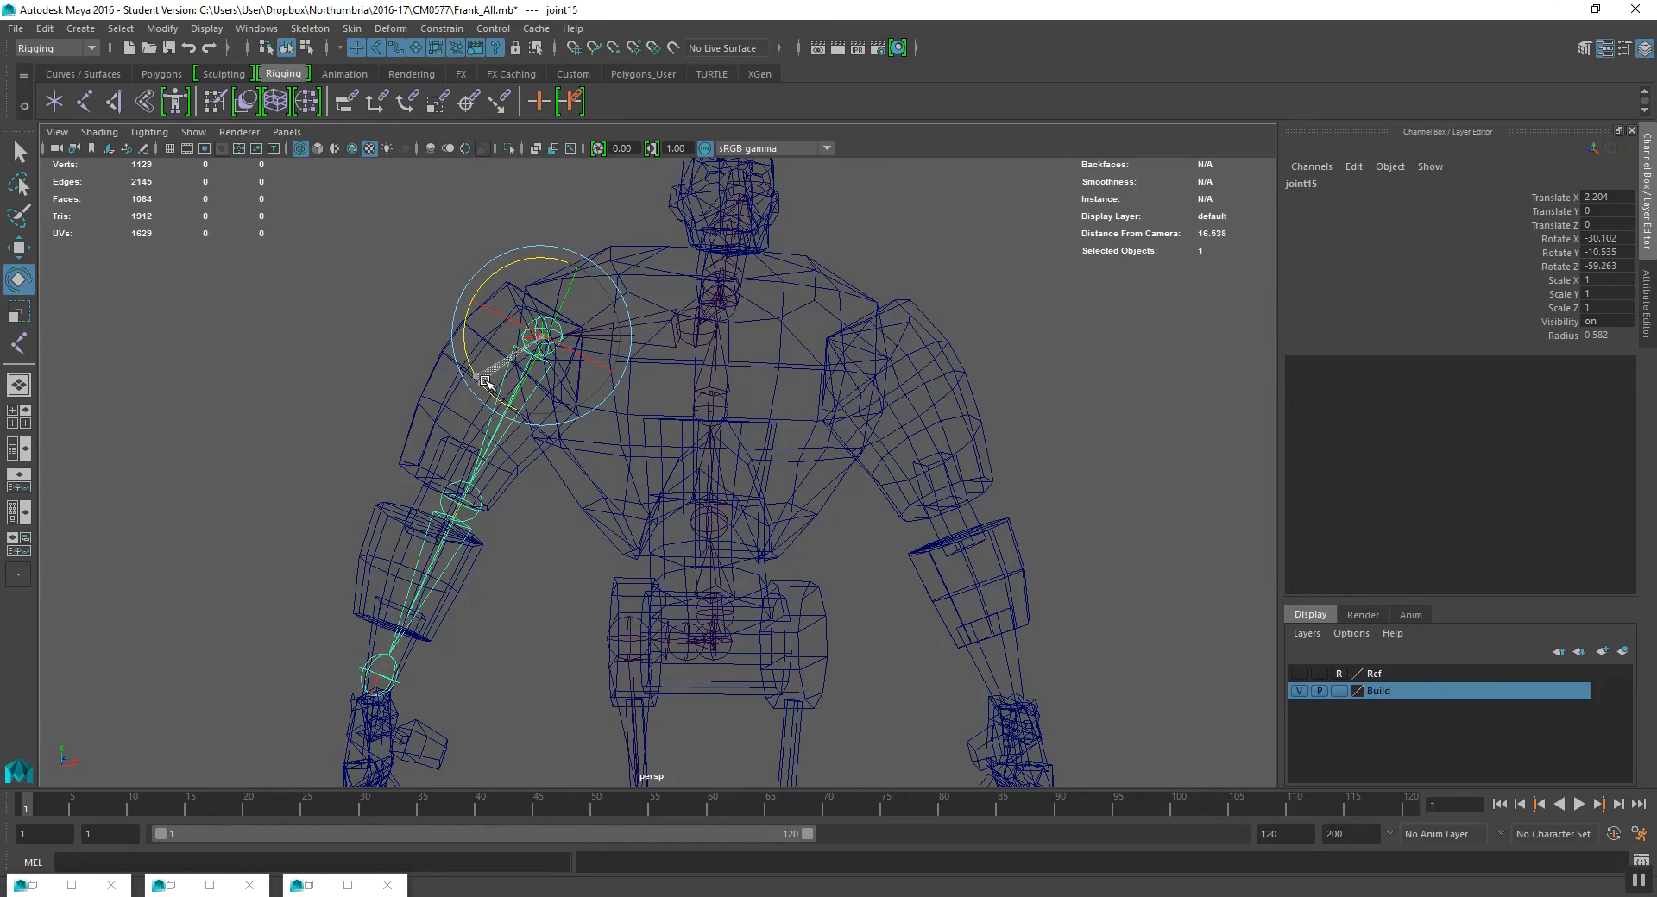
left_click_drag(483, 383, 548, 380, "alt")
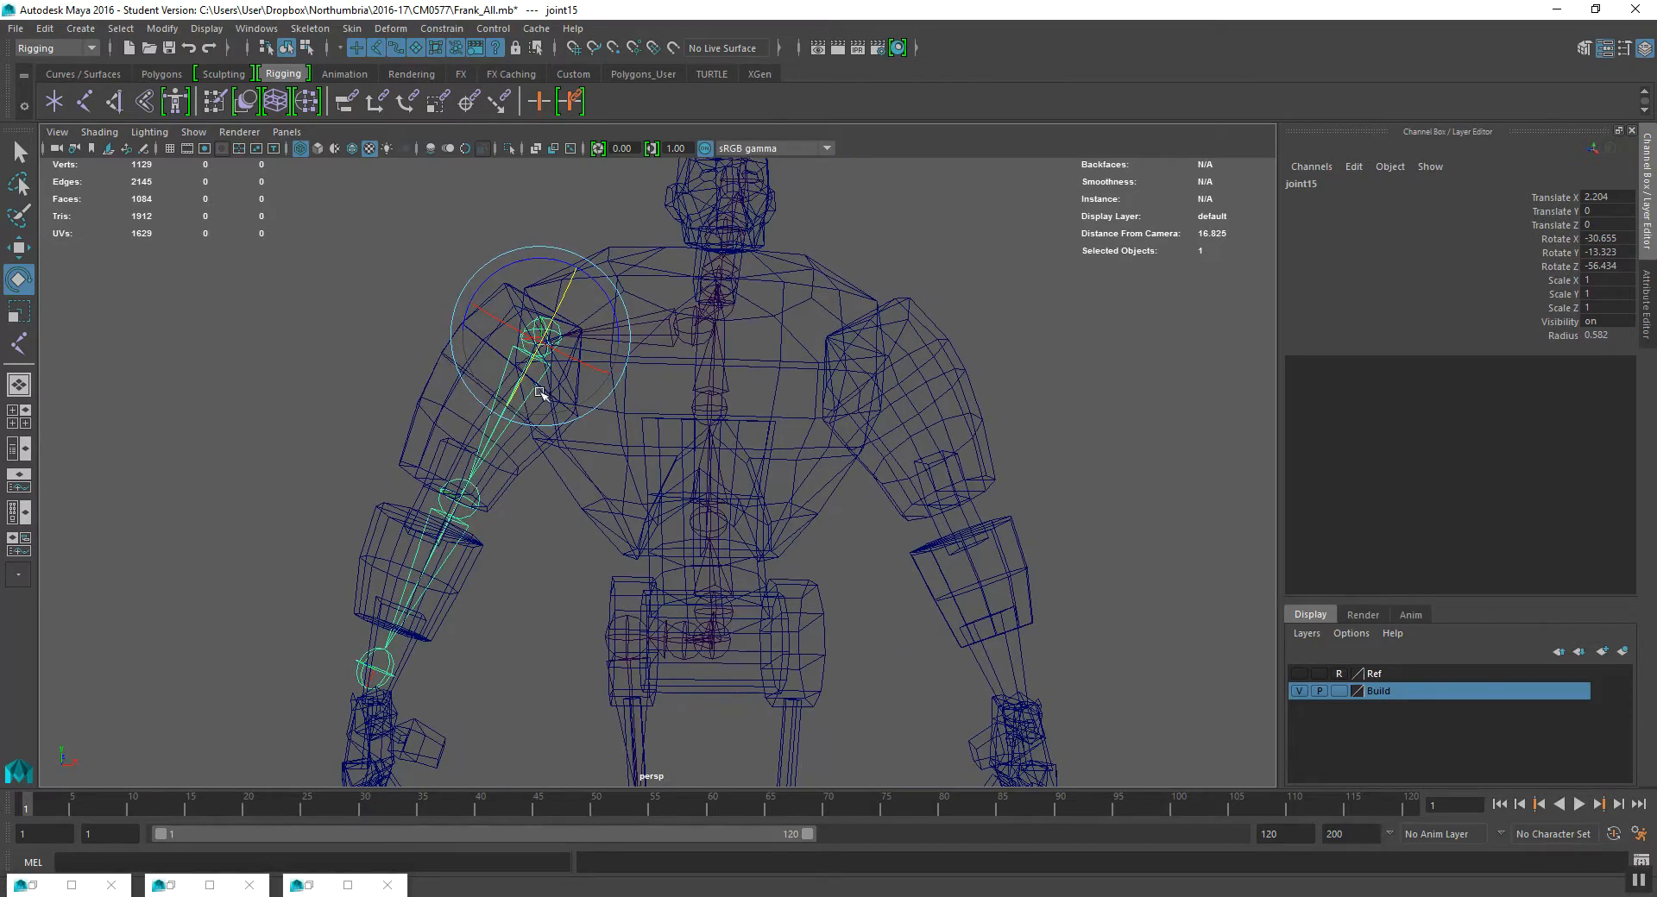
- Try rotating the right elbow joint to about 1.4 in Y to realign the forearm
left_click(449, 523)
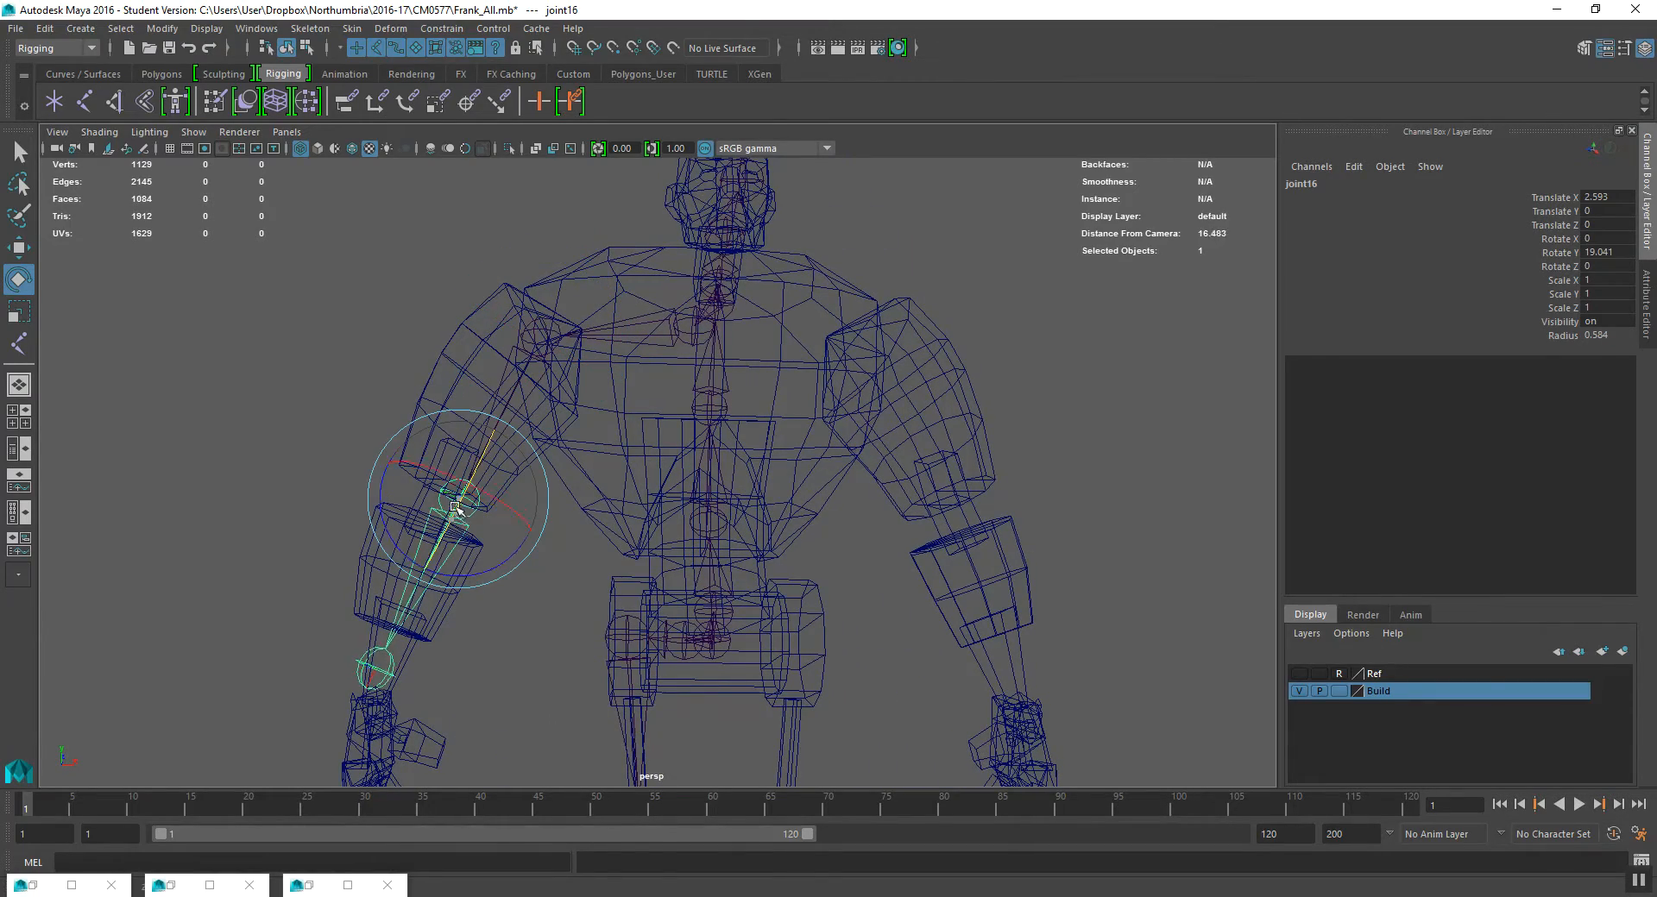
left_click_drag(475, 475, 454, 546)
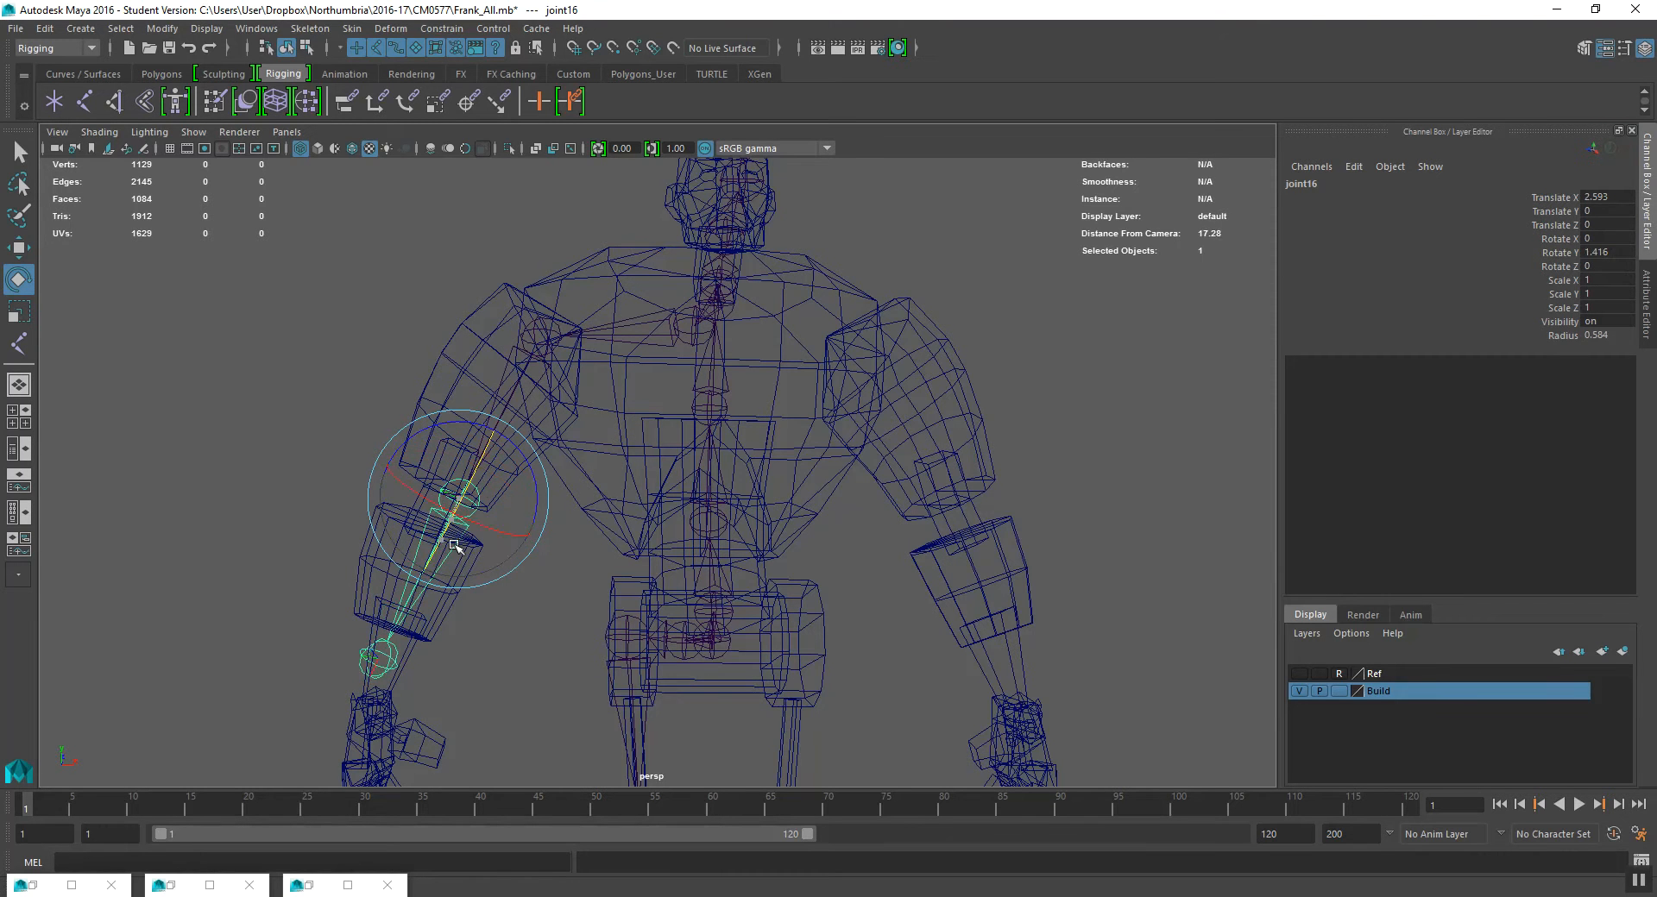
left_click_drag(500, 471, 519, 557)
- Check the arm against the shaded mesh and rotate the right shoulder joint to about -30.2, -14.3, -58.2 in wireframe
left_click(529, 347)
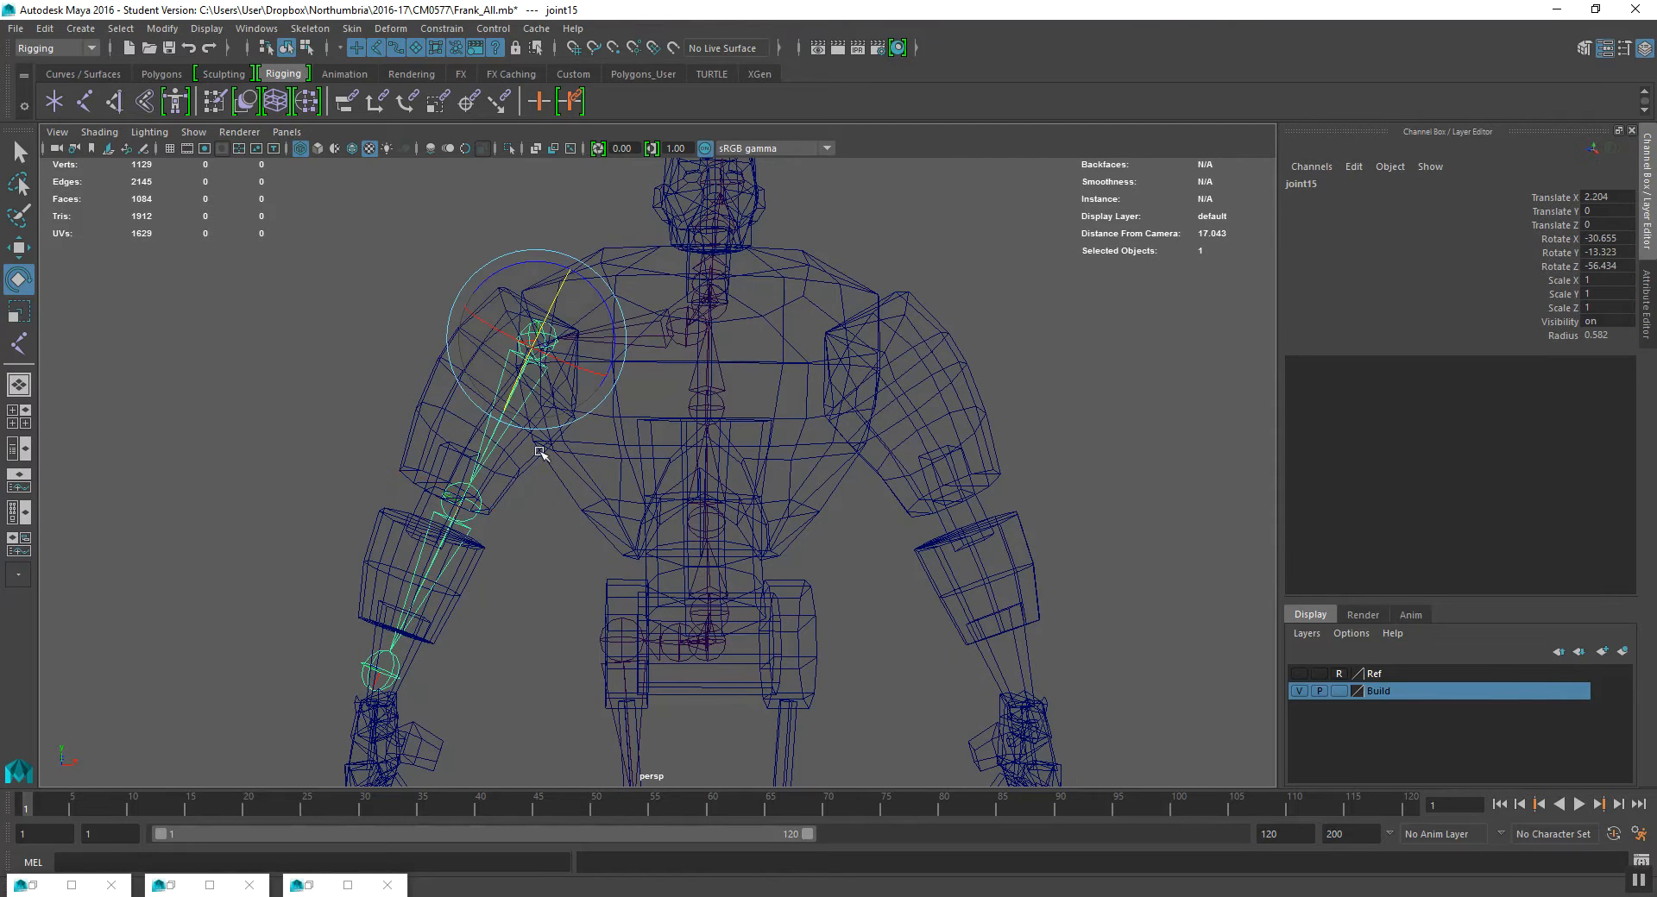
left_click(426, 499)
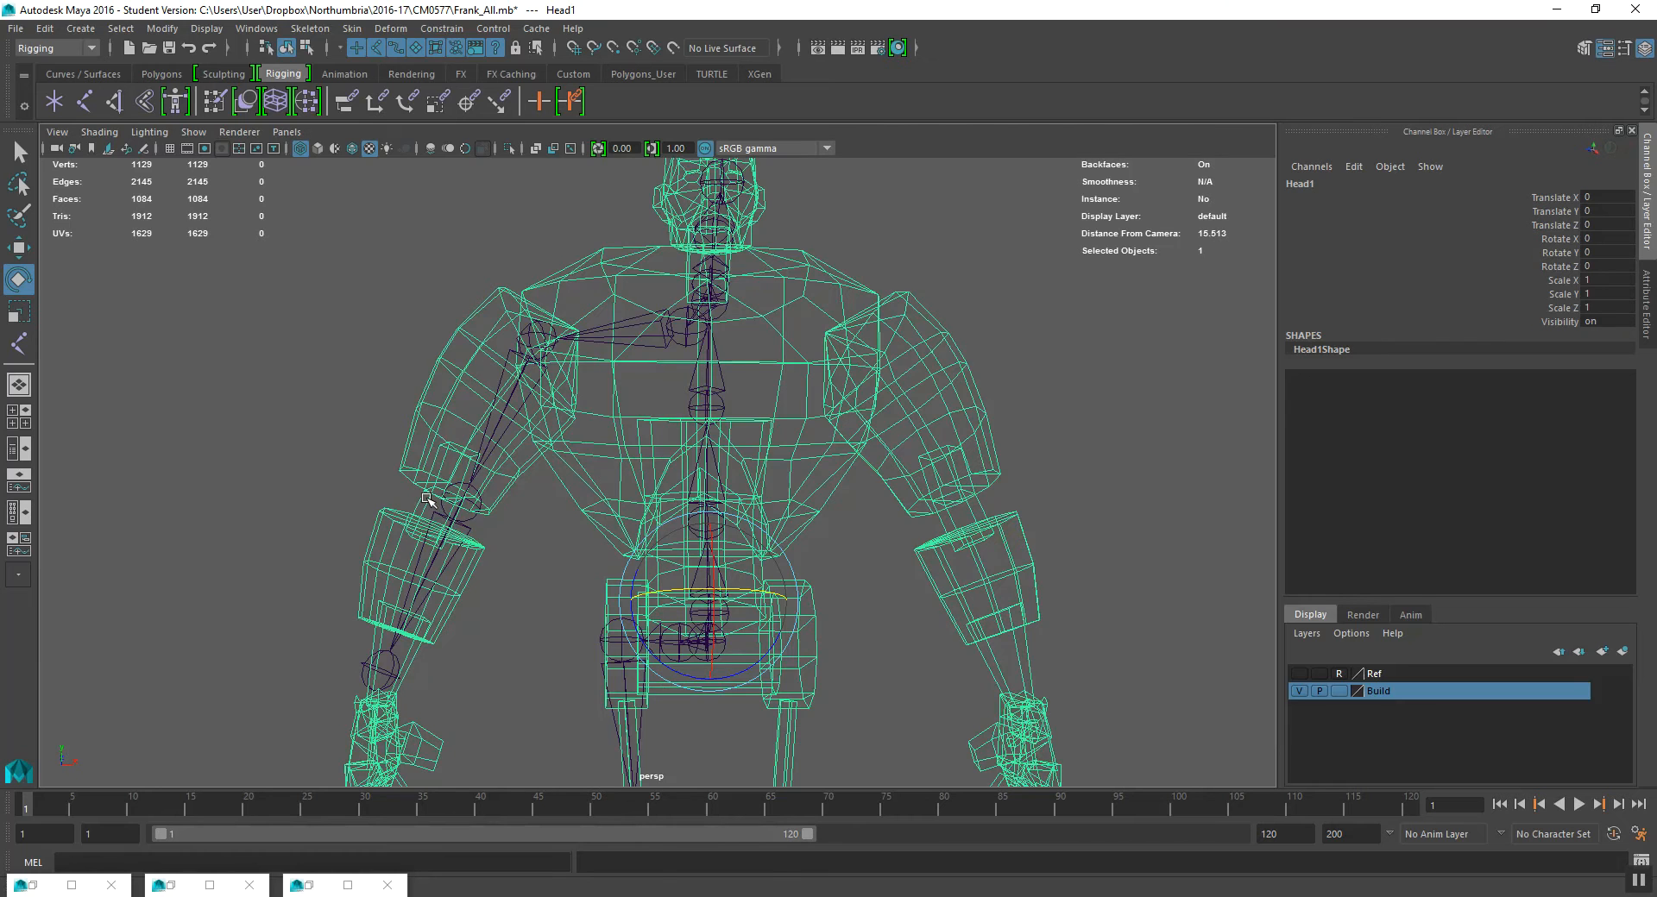
key("5")
left_click_drag(441, 514, 448, 517, "alt")
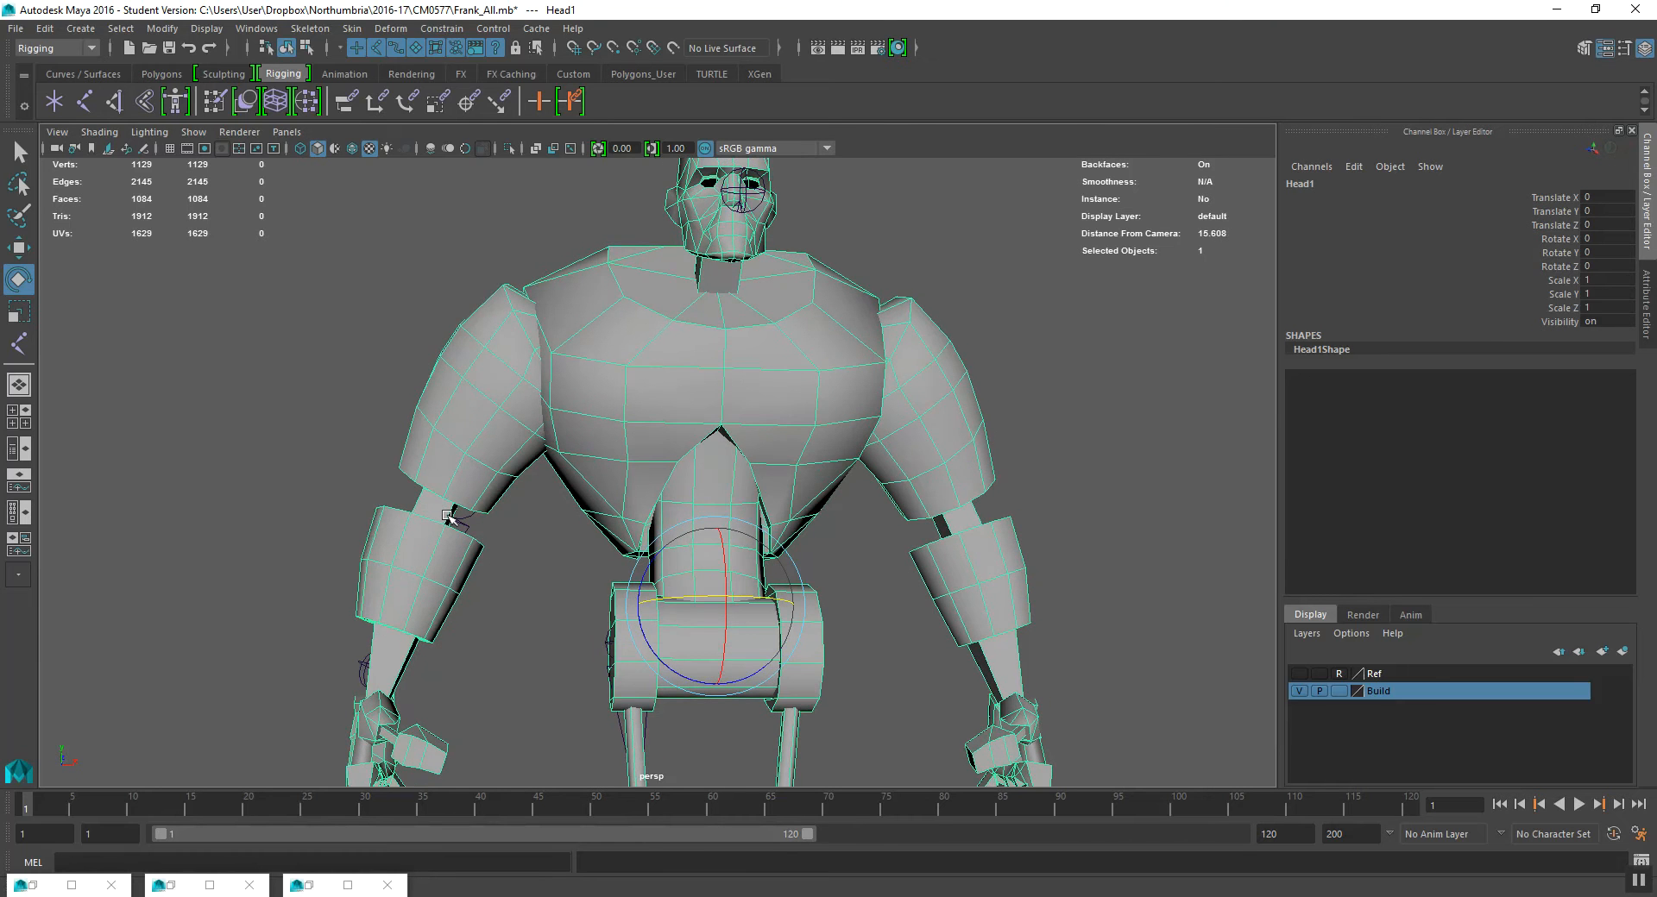
key("4")
left_click(499, 440)
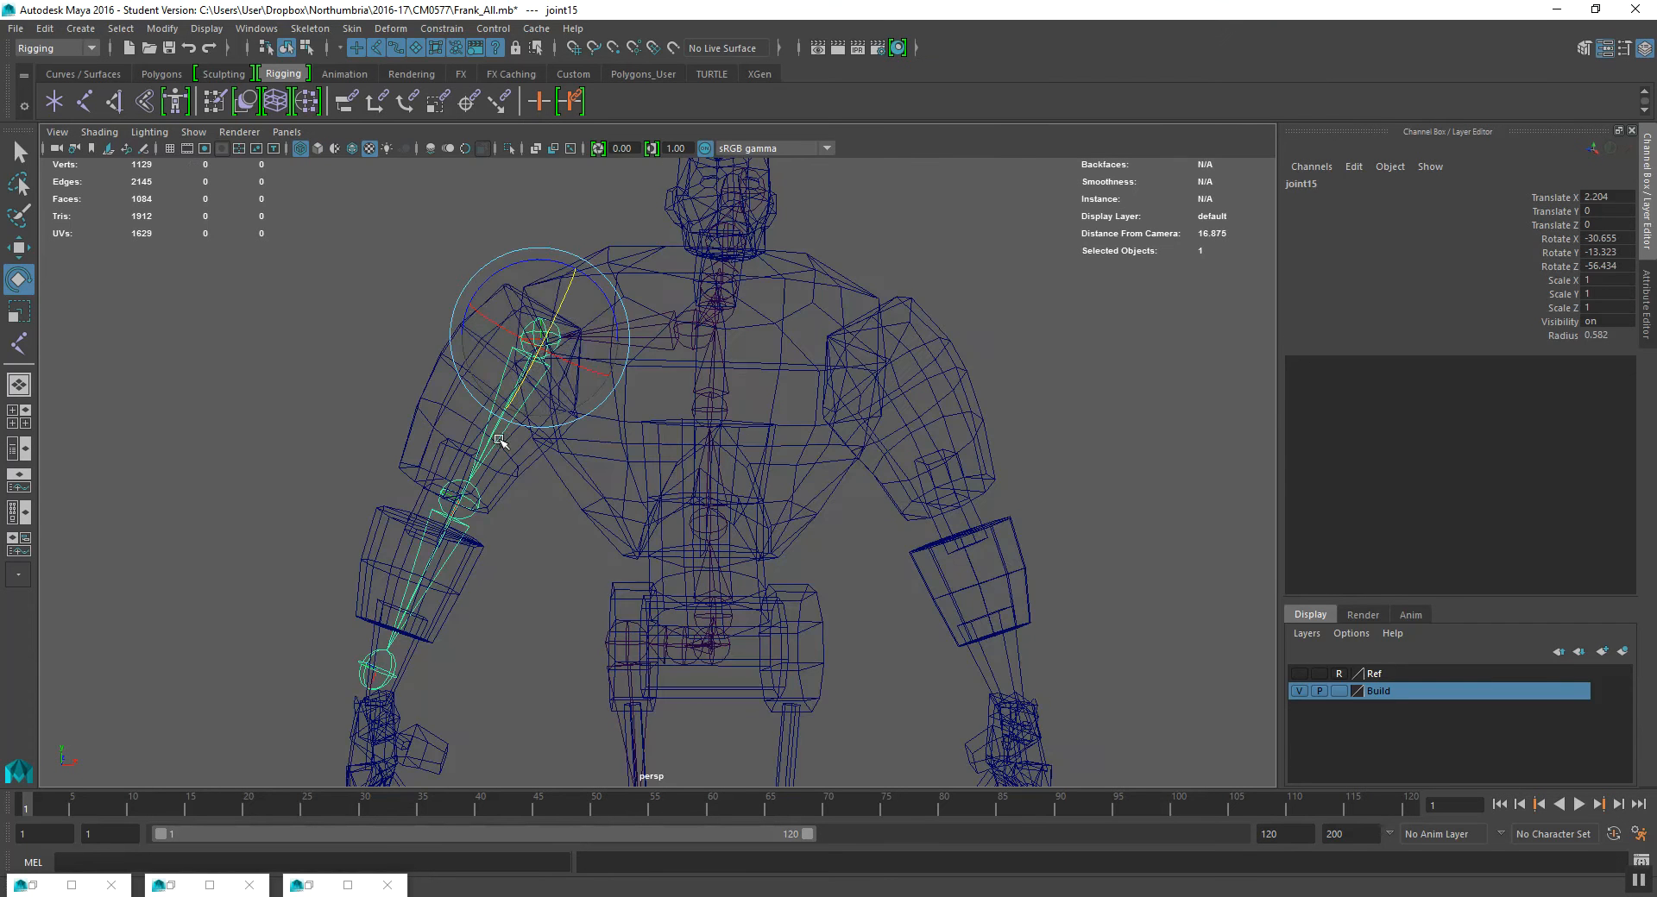
left_click_drag(606, 304, 511, 538)
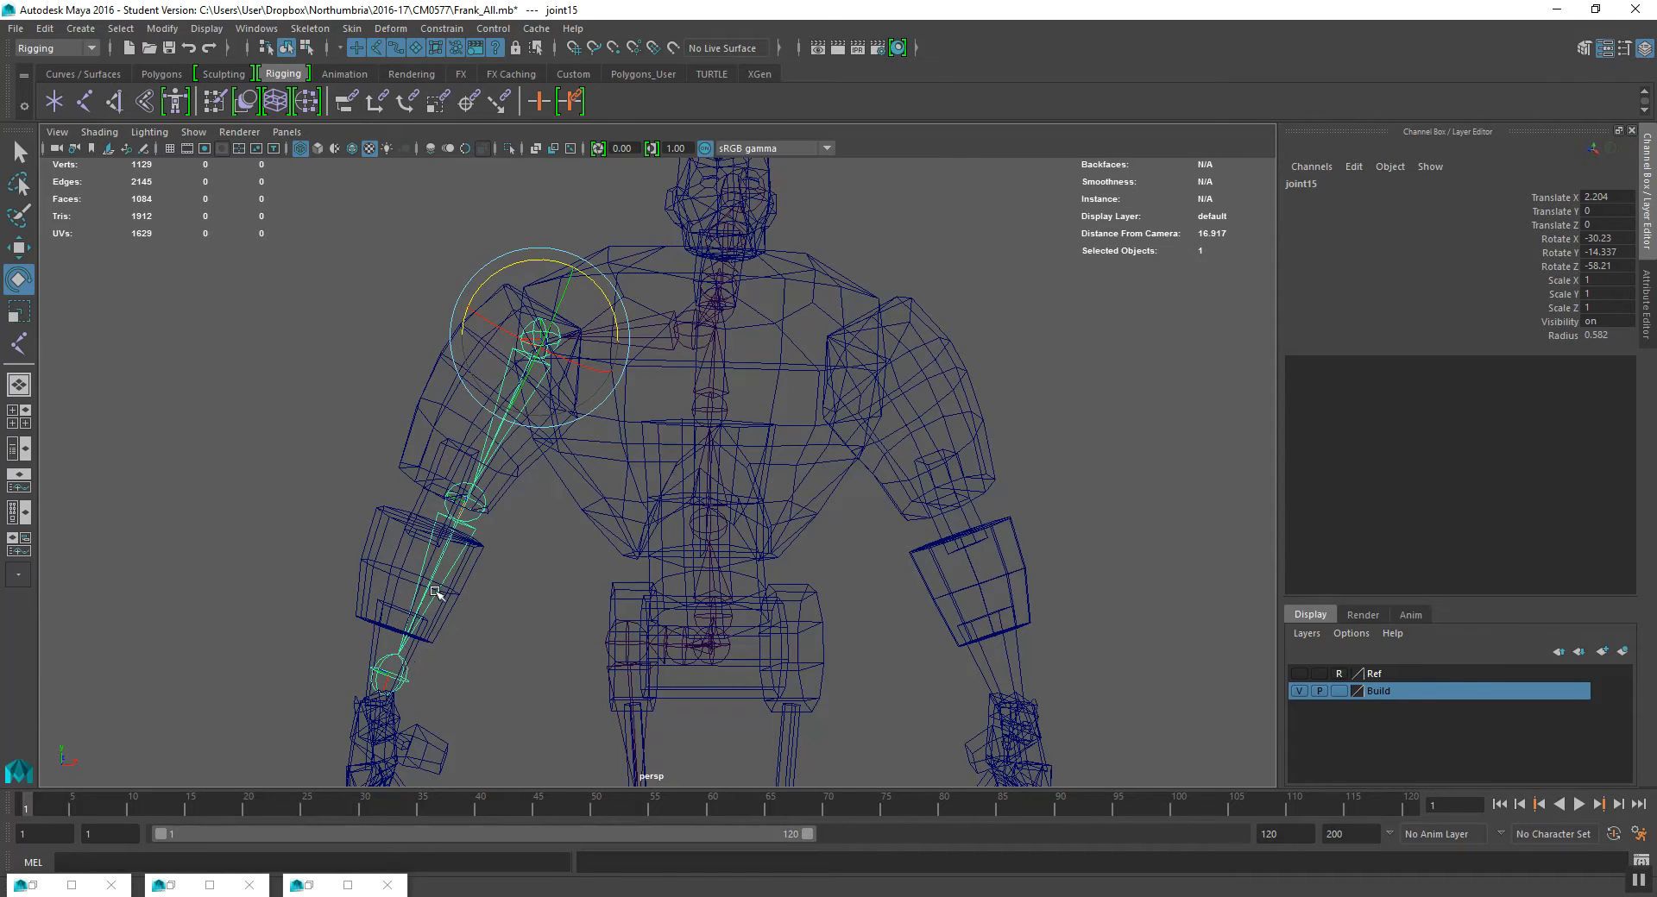
- Move the right elbow joint along the upper arm to a Translate X of about 2.85
left_click(474, 506)
left_click(1572, 250)
left_click(1561, 197)
middle_click_drag(1443, 269, 1424, 262)
middle_click_drag(1197, 207, 1180, 219)
- Rotate the right elbow joint to about 28.4 in Y so the forearm bone ends at the mesh wrist
key("e")
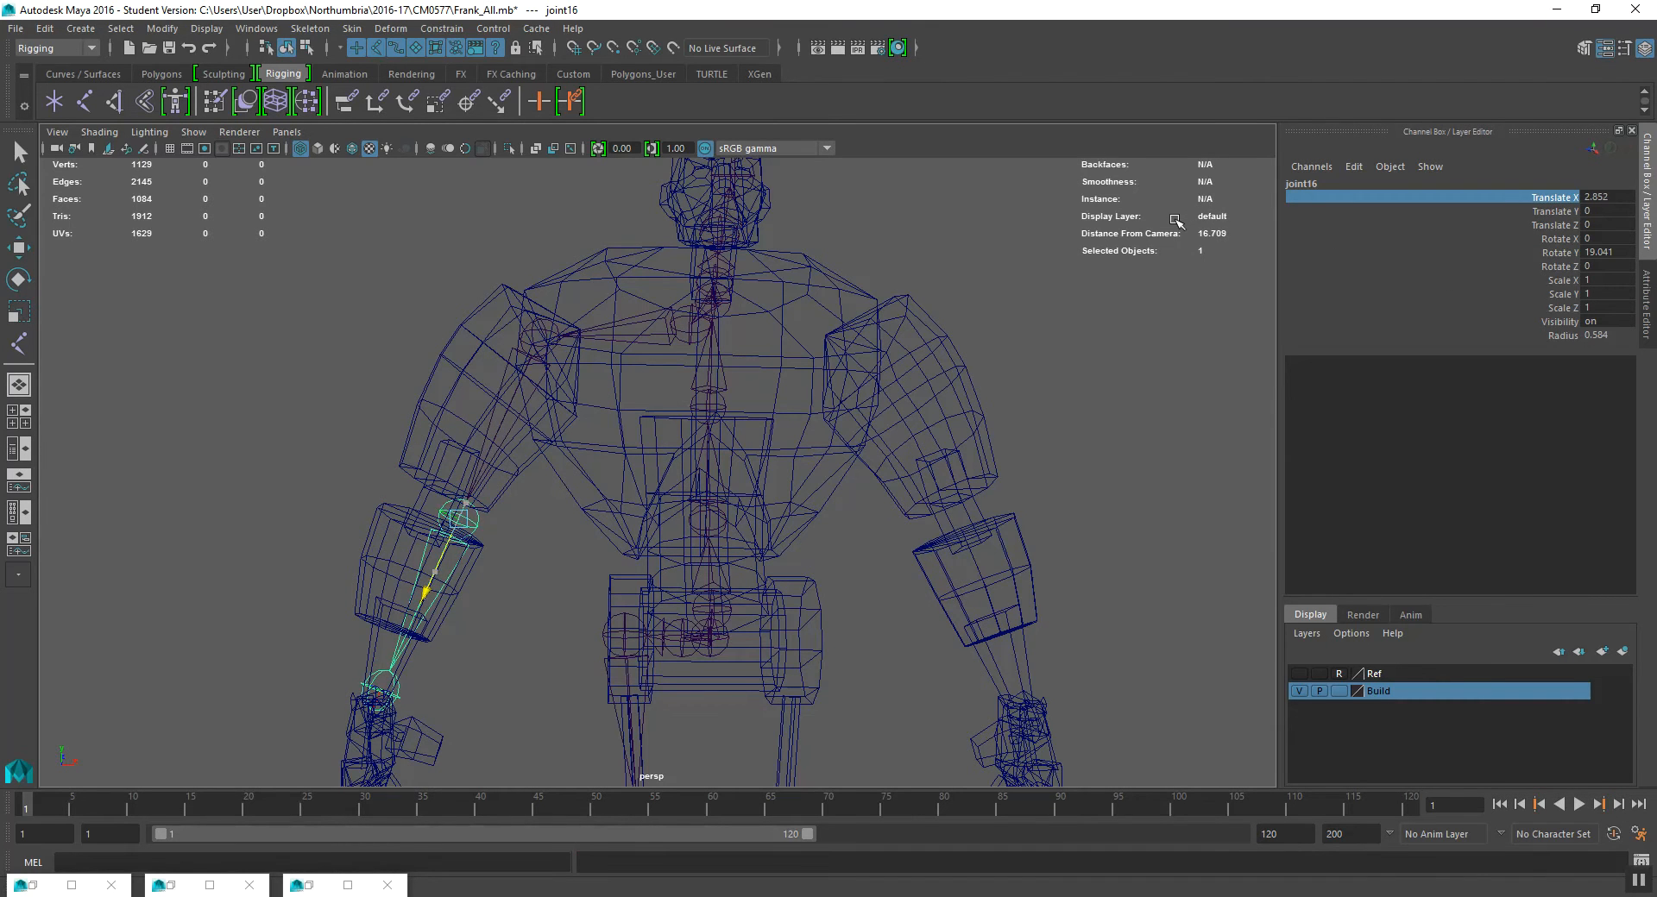
left_click(381, 690)
left_click(380, 688)
left_click_drag(380, 689, 458, 659, "alt")
middle_click_drag(458, 658, 587, 509, "alt")
mouse_move(587, 509)
left_mouse_down("alt")
mouse_move(613, 550)
mouse_move(710, 550)
mouse_move(687, 565)
mouse_move(610, 555)
mouse_move(573, 518)
mouse_move(647, 555)
mouse_move(580, 514)
left_mouse_up("alt")
left_click(585, 417)
left_click_drag(610, 411, 704, 517)
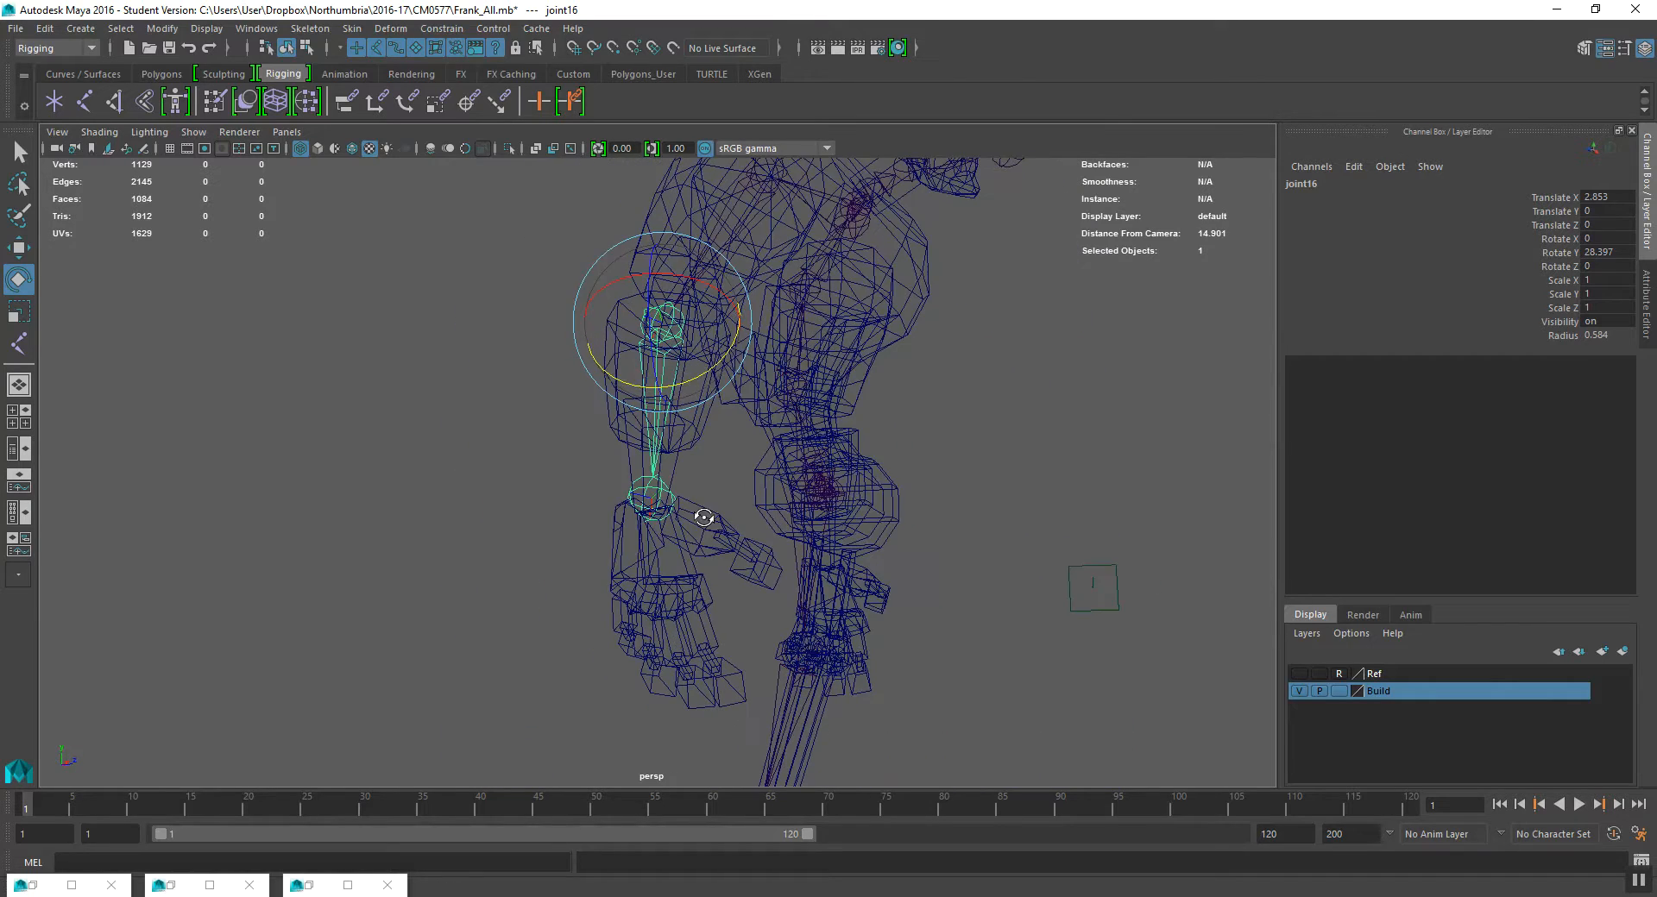
- In the side view, start a joint chain from the right wrist joint and place a little finger base joint at about 1.073, -0.583, 0.051
key("space")
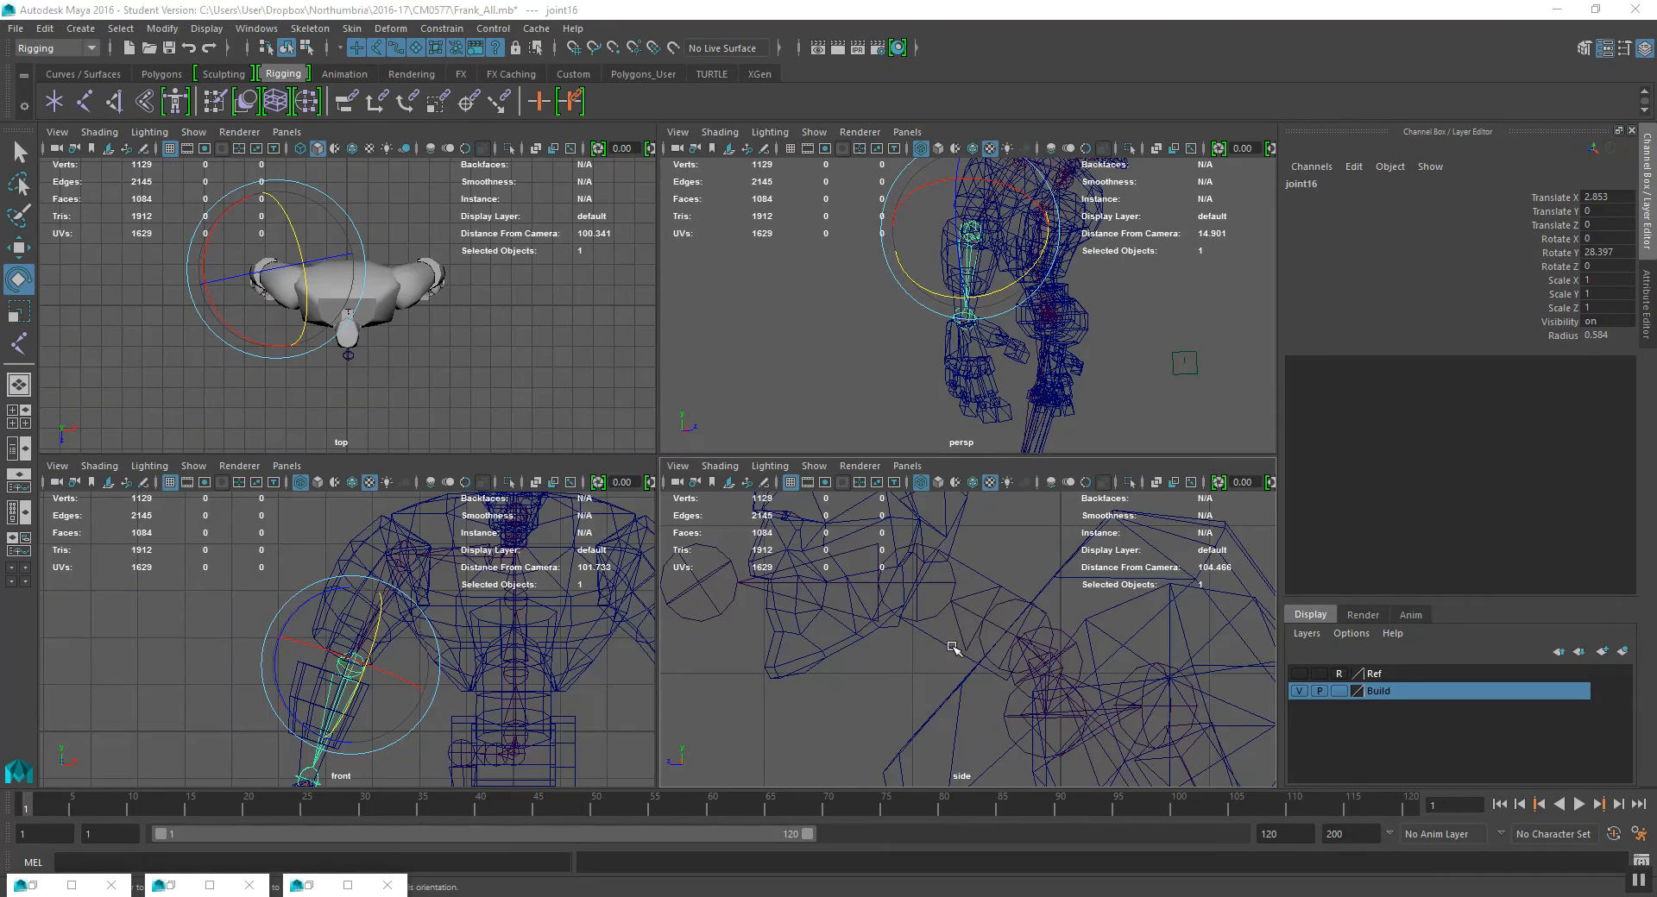
key("space")
middle_click_drag(904, 631, 732, 283, "alt")
right_click_drag(1208, 725, 995, 632, "alt")
middle_click_drag(764, 777, 706, 595, "alt")
right_click_drag(707, 595, 801, 537, "alt")
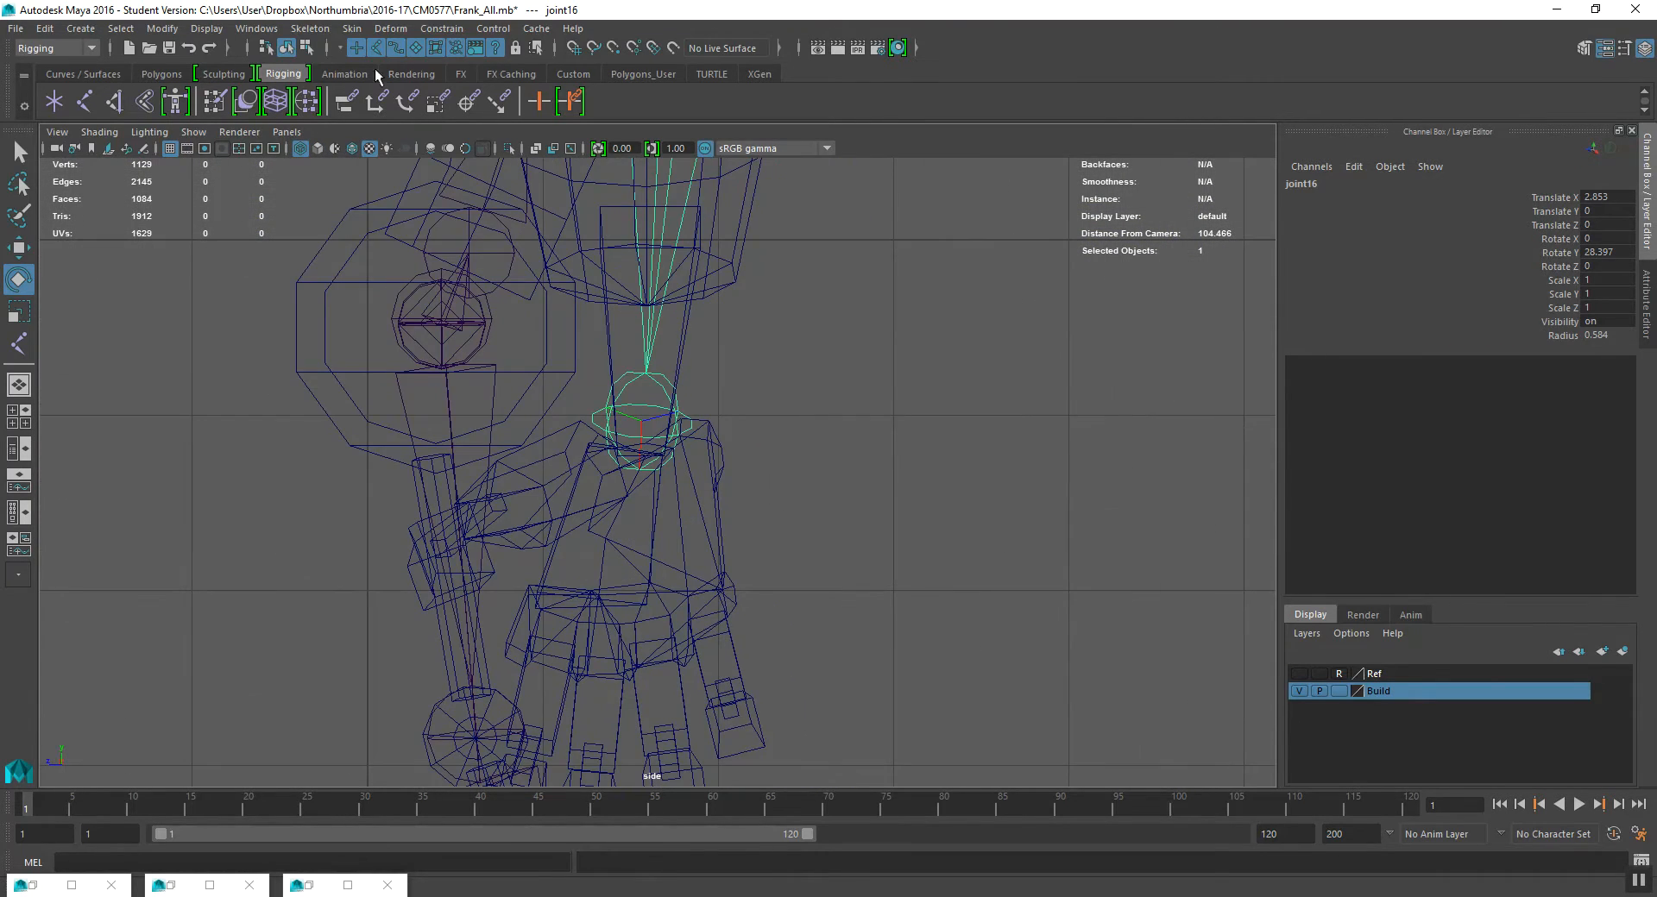
left_click(85, 101)
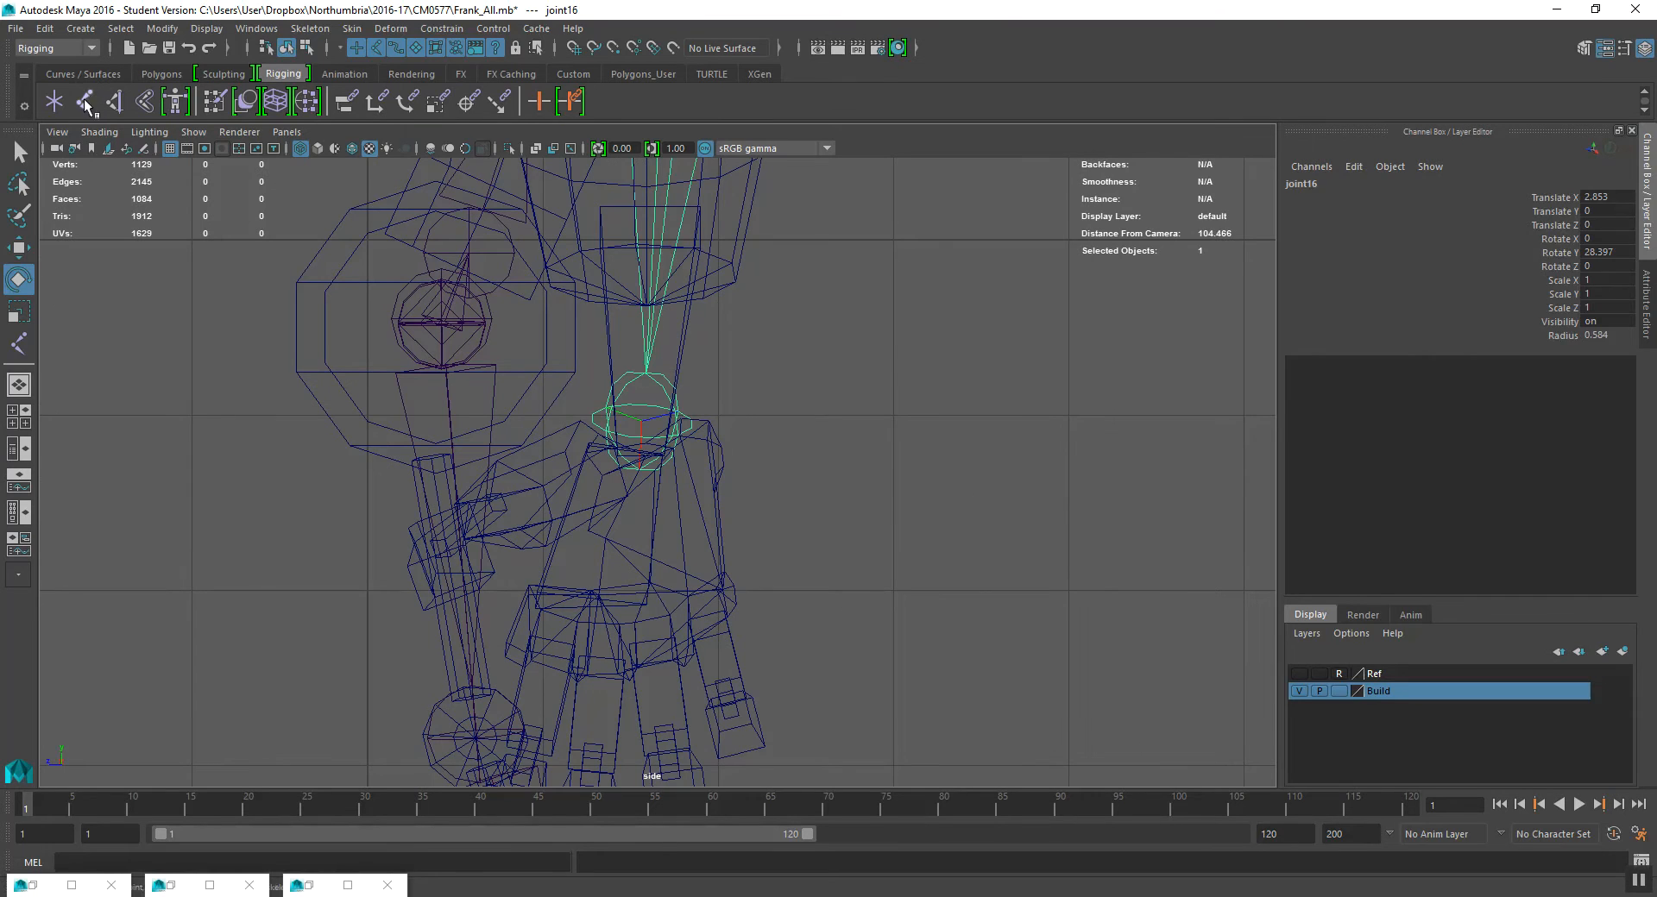
left_click(653, 438)
middle_click_drag(729, 420, 708, 410, "alt")
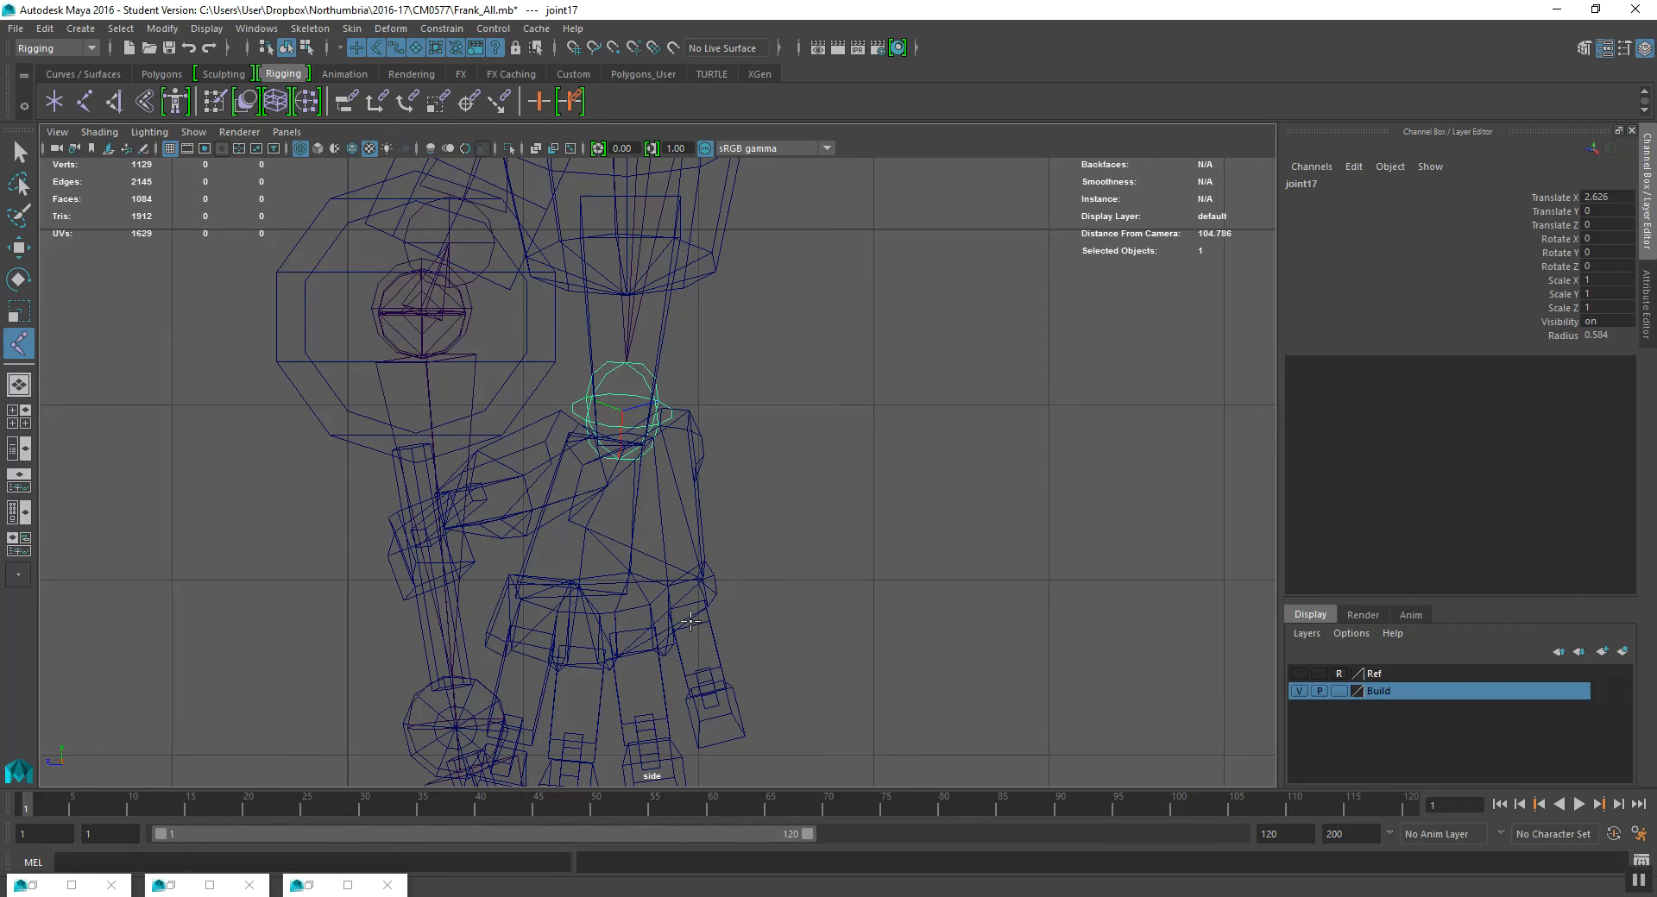
middle_click_drag(695, 610, 670, 498, "alt")
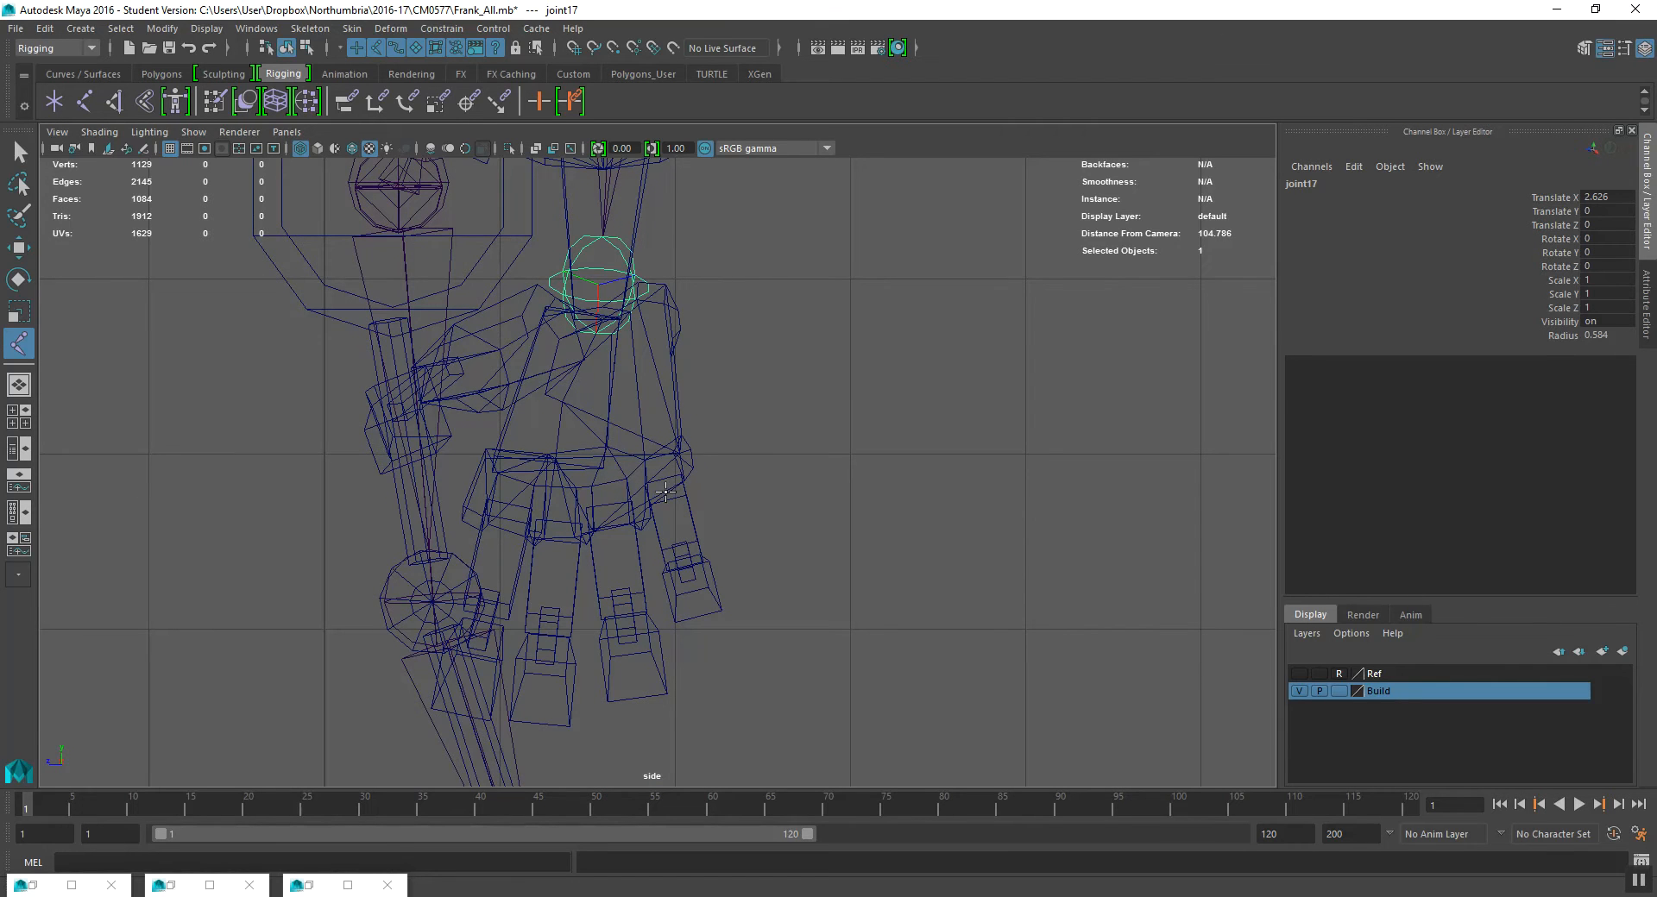
left_click(666, 491)
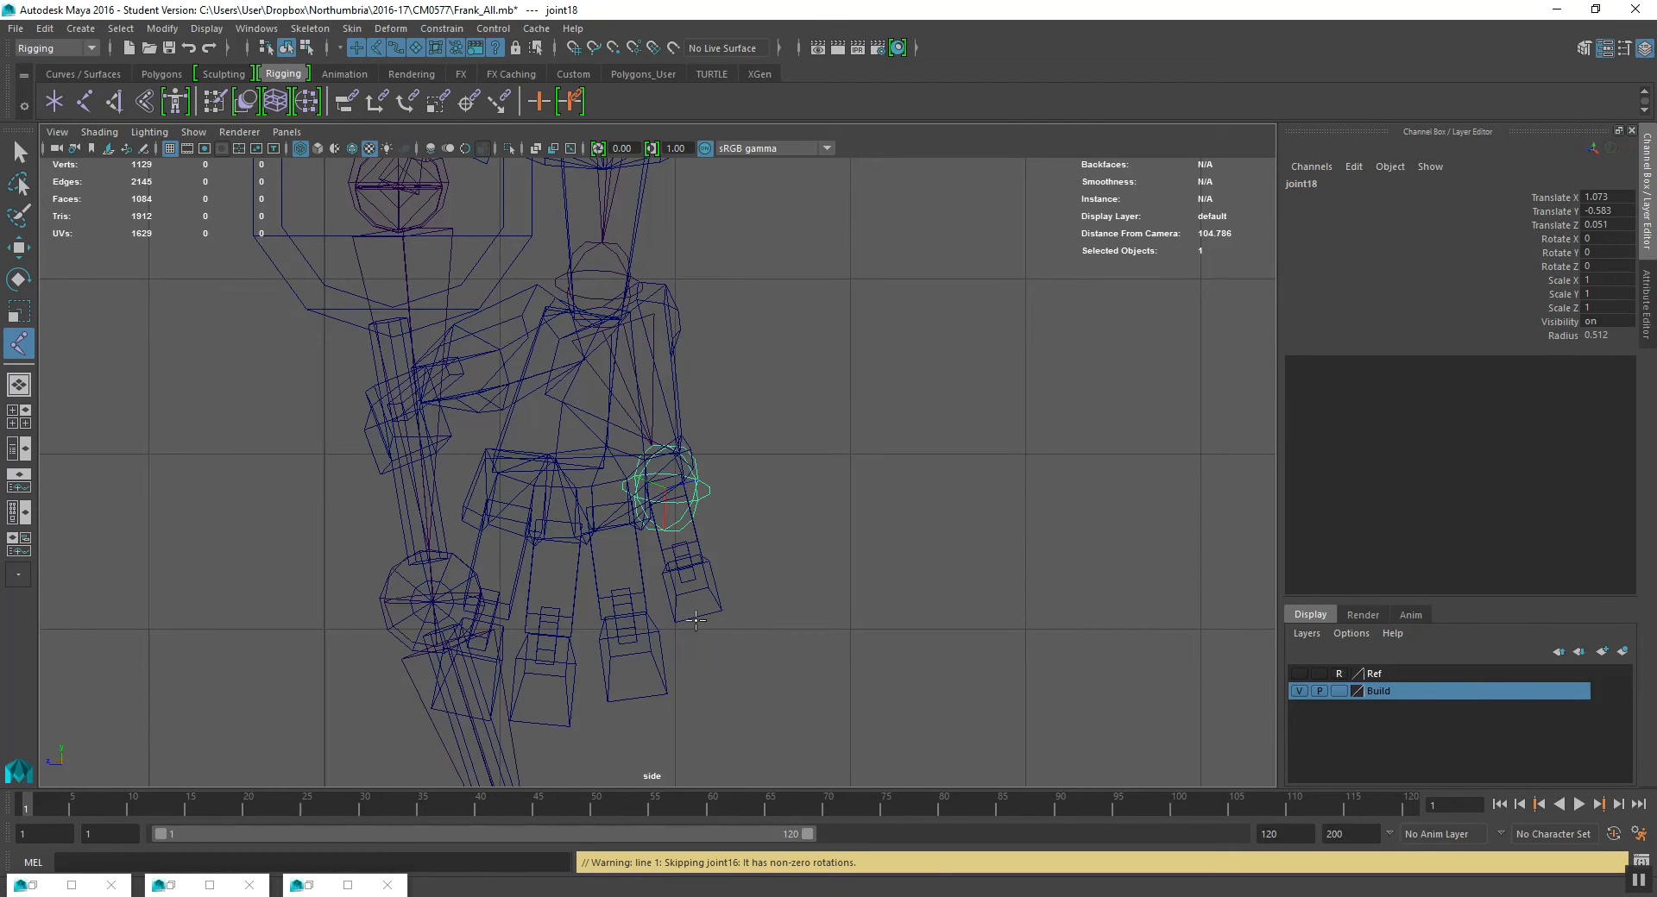
- Add two more joints straight down from the finger base, the last about 0.67 units below the middle one, and finish the chain
left_click(666, 634)
left_click(678, 750, "shift")
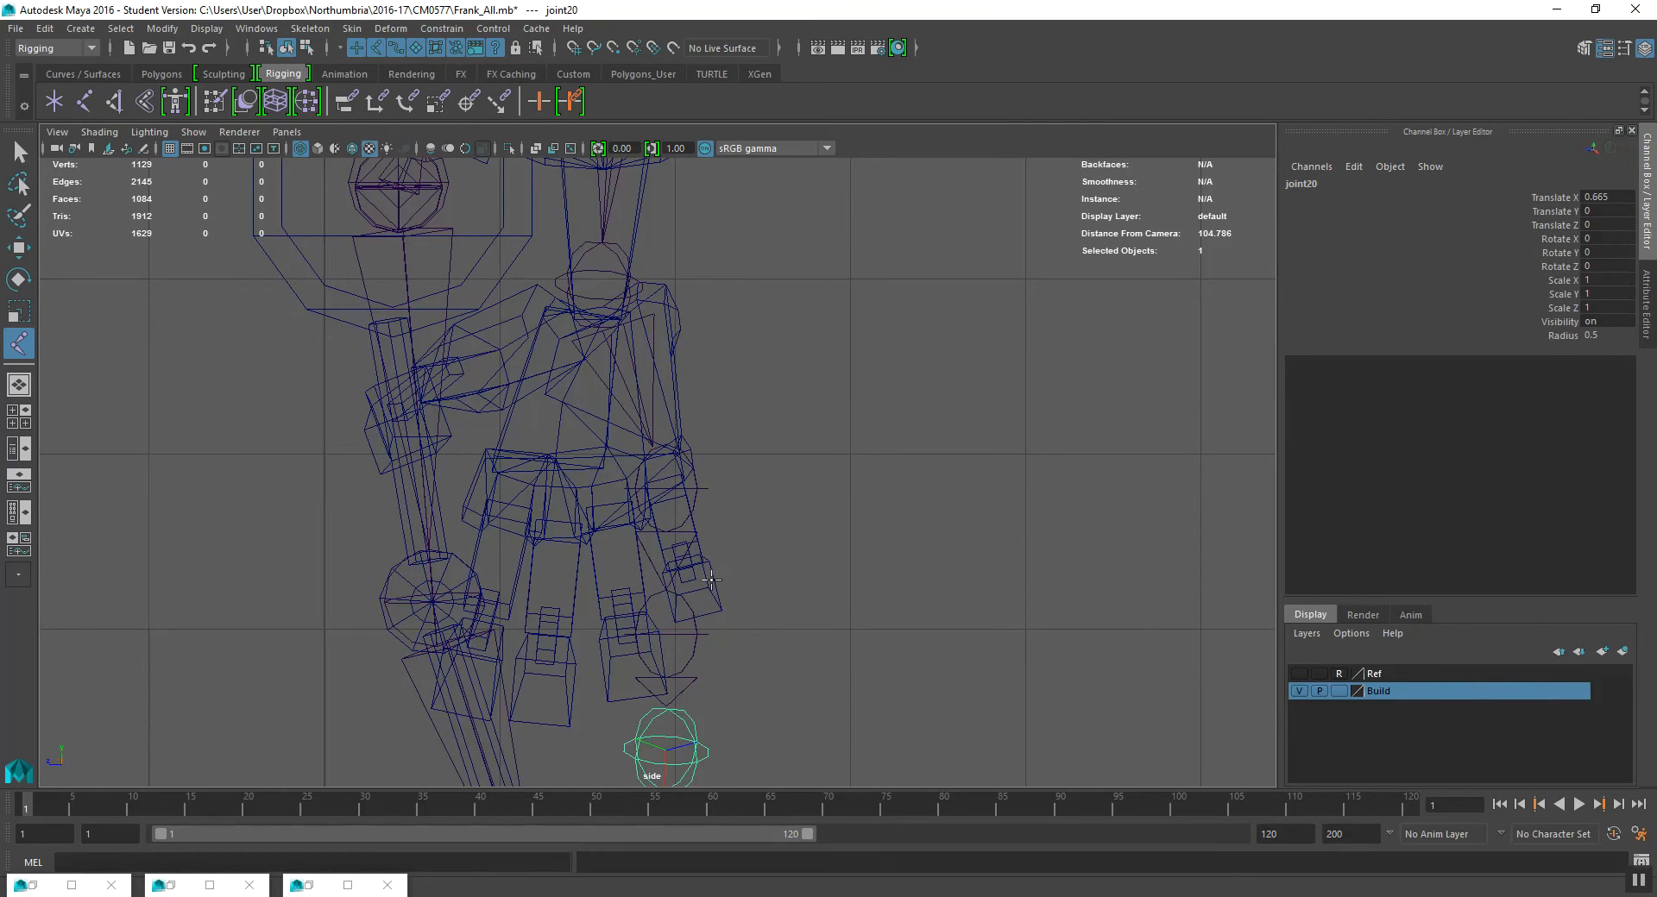
key("Return")
- Select the base joint of the finger chain and examine its fit to the hand mesh in the front and side views
left_click(685, 490)
middle_click_drag(694, 573, 686, 506, "alt")
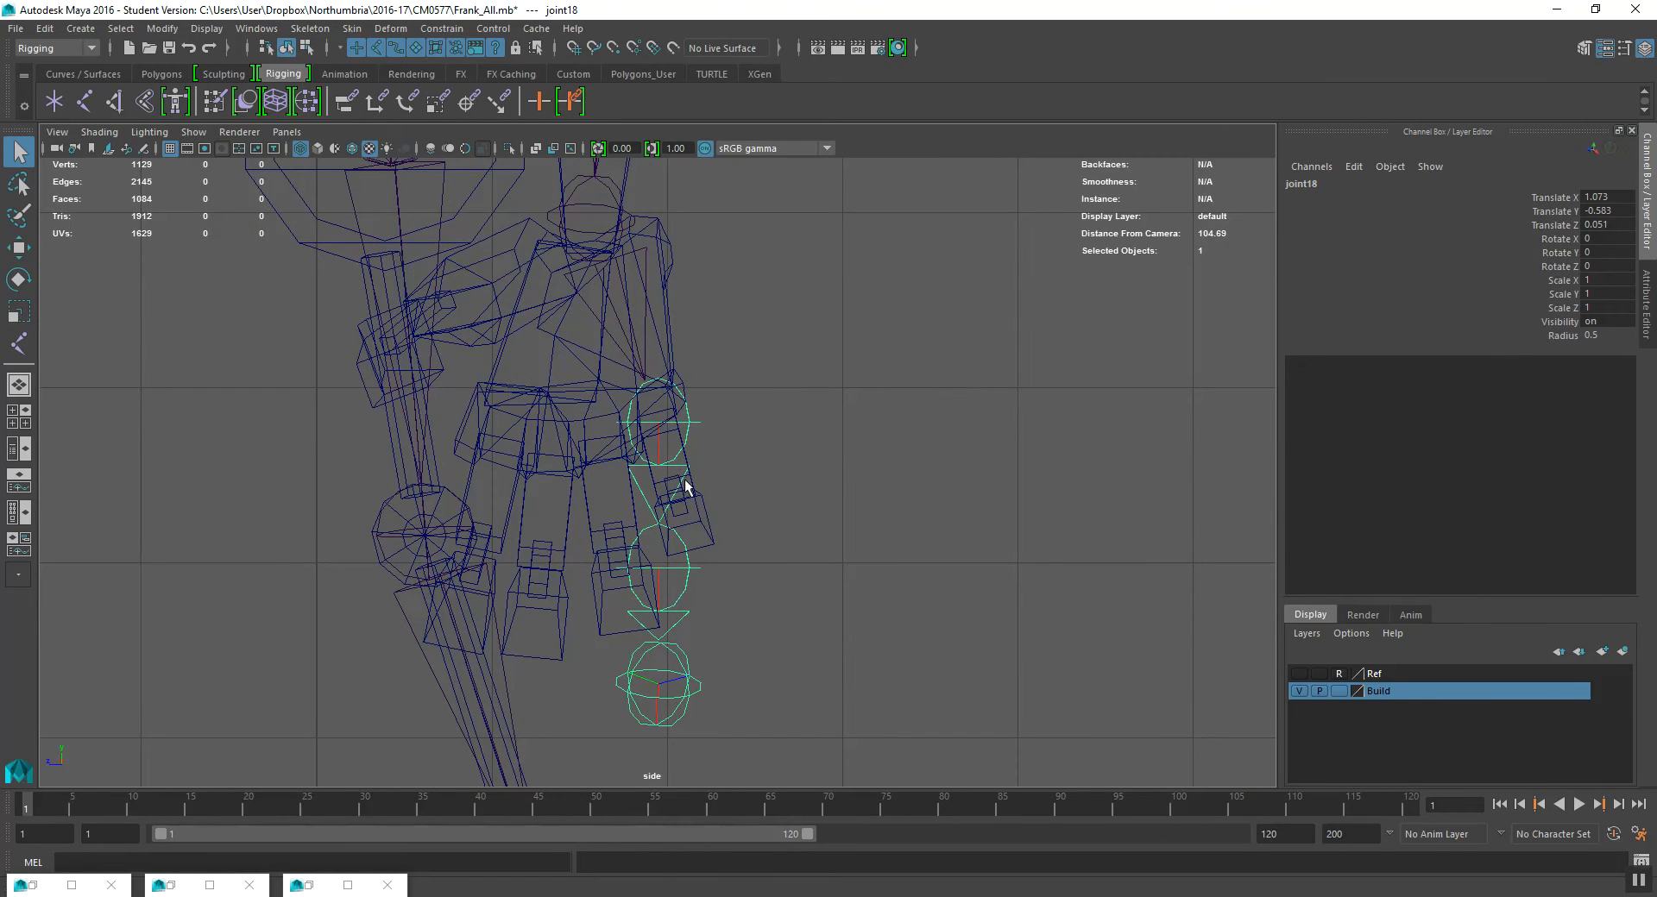
key("space")
key("space")
key("space")
key("space")
middle_click_drag(546, 681, 458, 400, "alt")
middle_click_drag(536, 643, 552, 509, "alt")
scroll(544, 546, "up", 5)
middle_click_drag(453, 550, 533, 513, "alt")
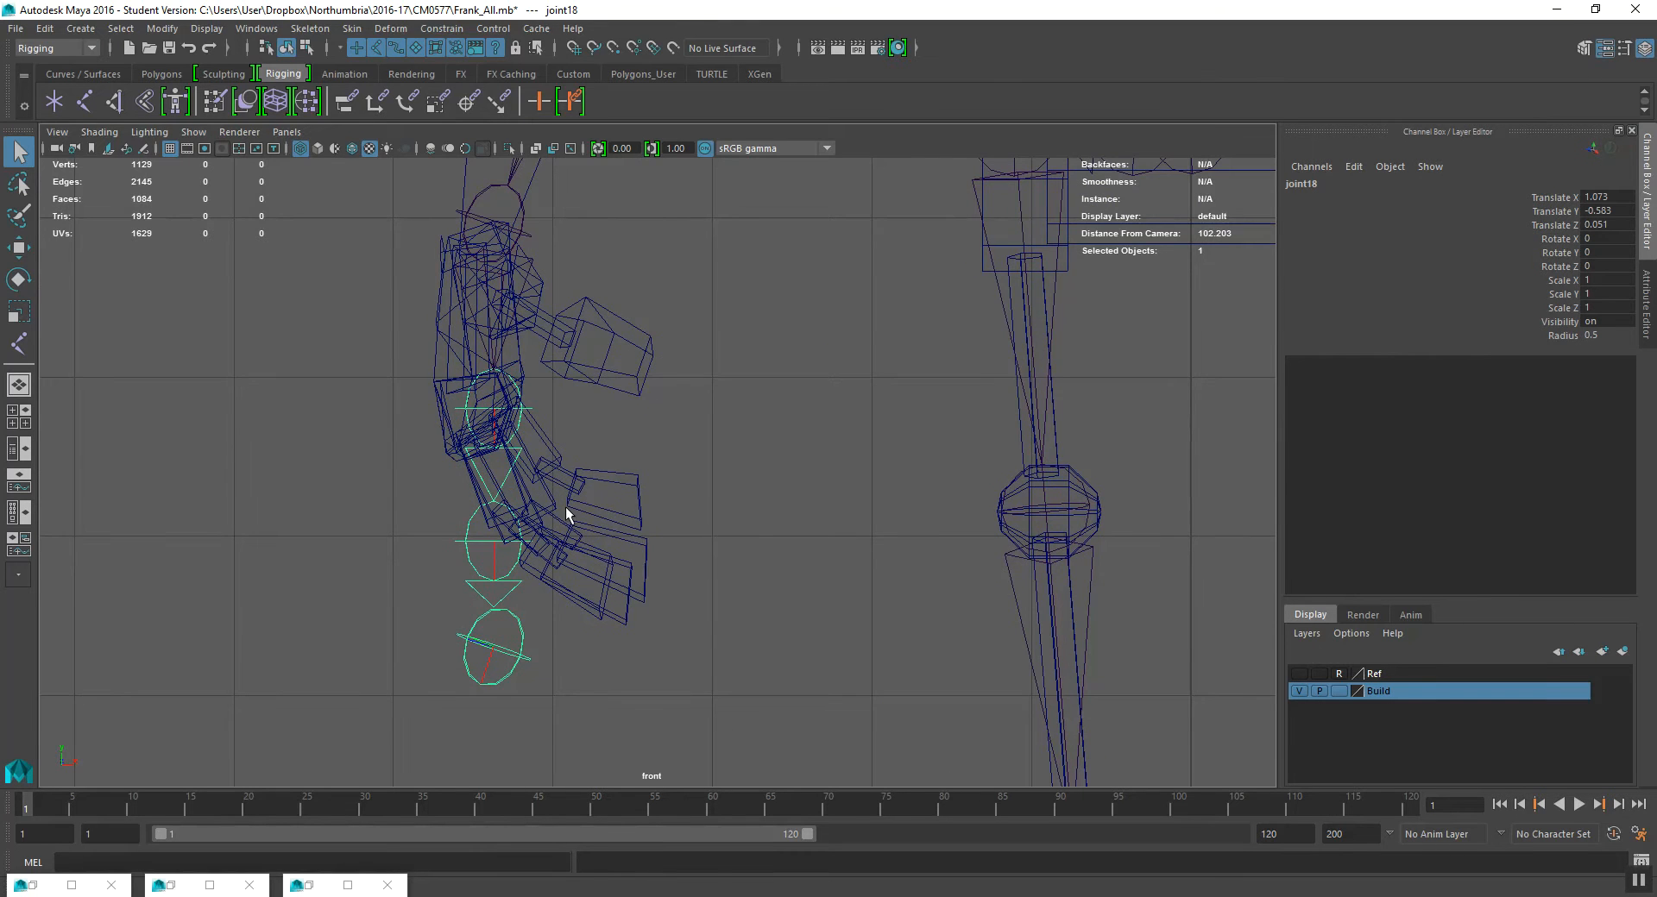
key("space")
key("space")
middle_click_drag(794, 608, 847, 610, "alt")
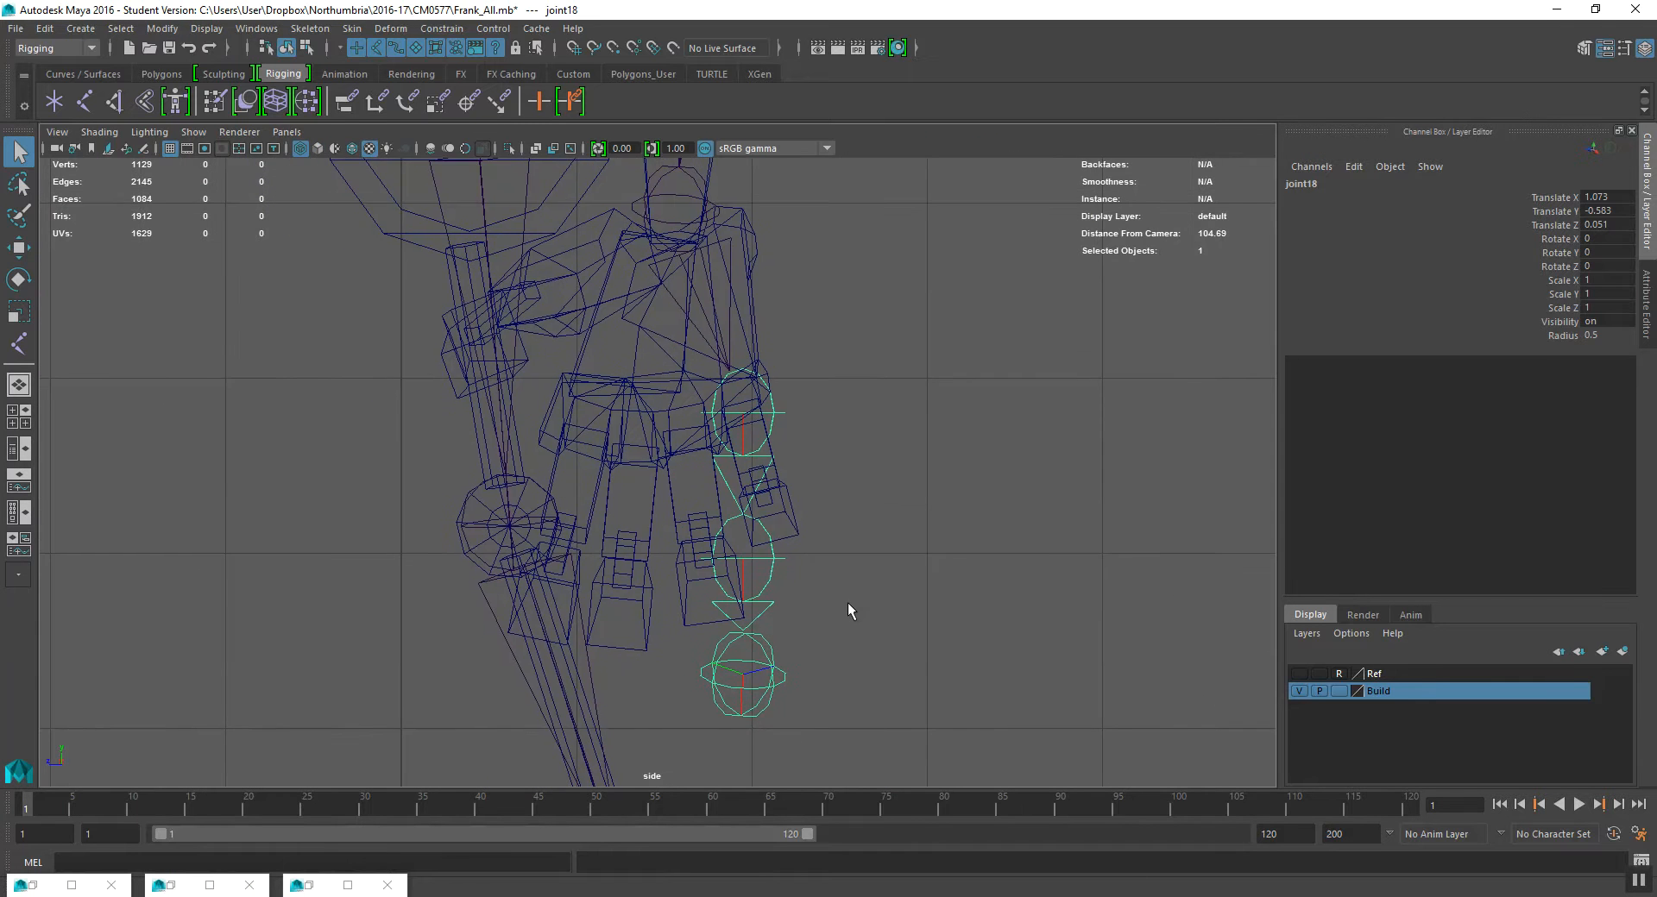
- Duplicate the finger chain four times, moving the copies onto the other three fingers and the thumb, with the thumb base at about 0.585, 0.531, -0.793
key("ctrl+d")
key("w")
left_click_drag(740, 413, 592, 447)
key("ctrl+d")
key("ctrl+d")
middle_click_drag(592, 446, 611, 473, "alt")
key("ctrl+d")
left_click_drag(611, 473, 534, 340)
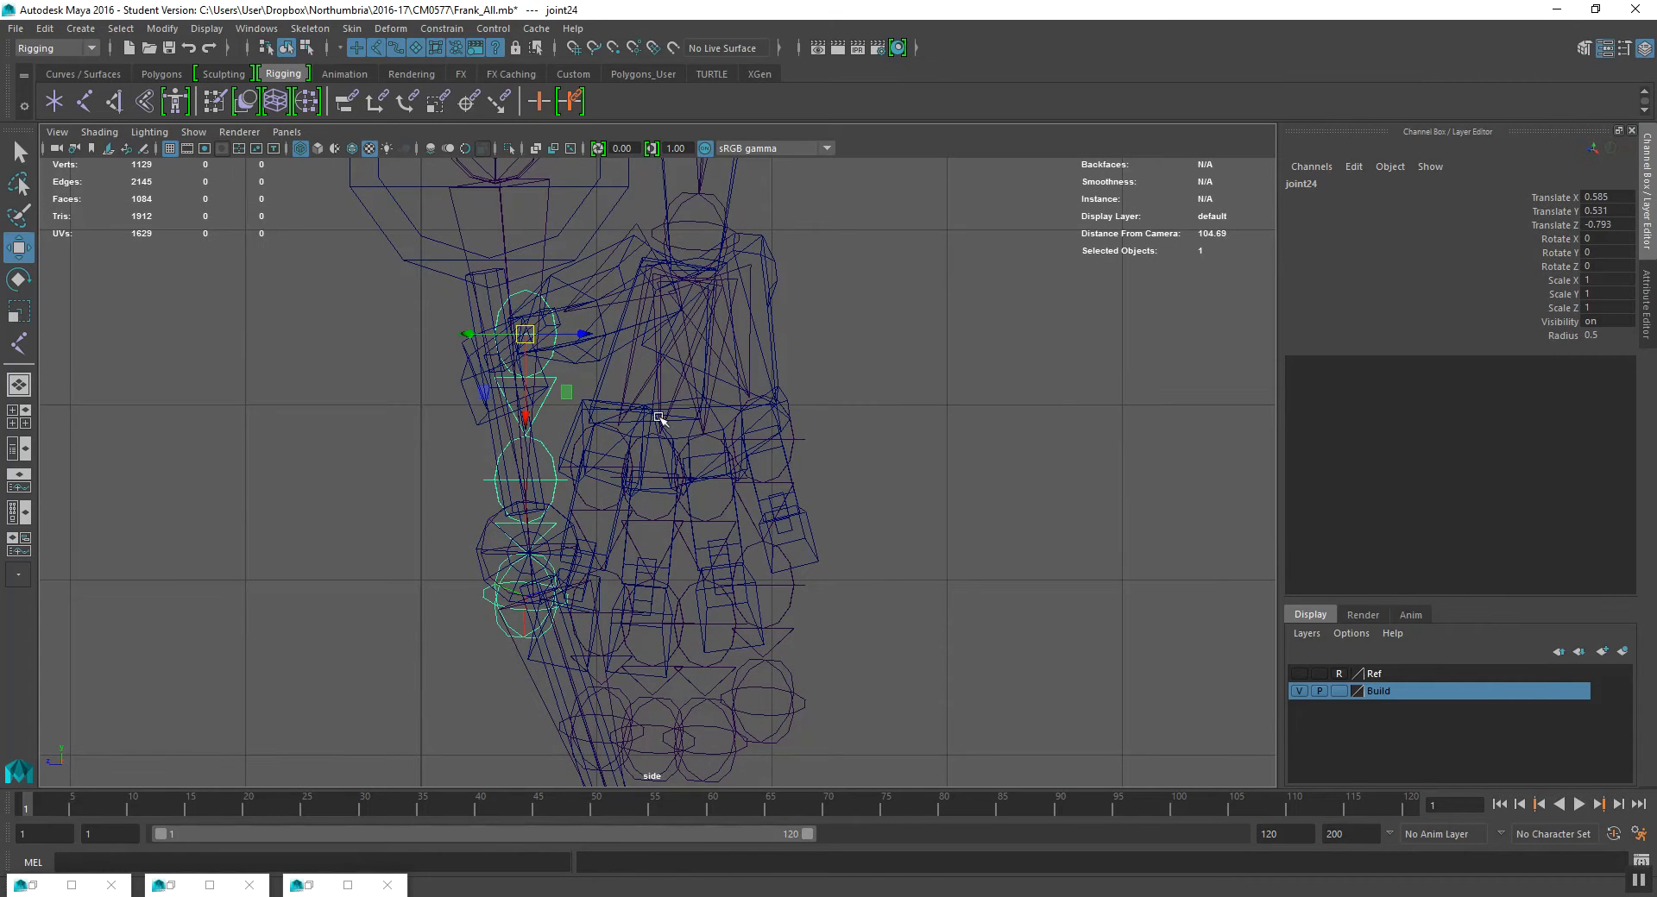
middle_click_drag(807, 491, 775, 435, "alt")
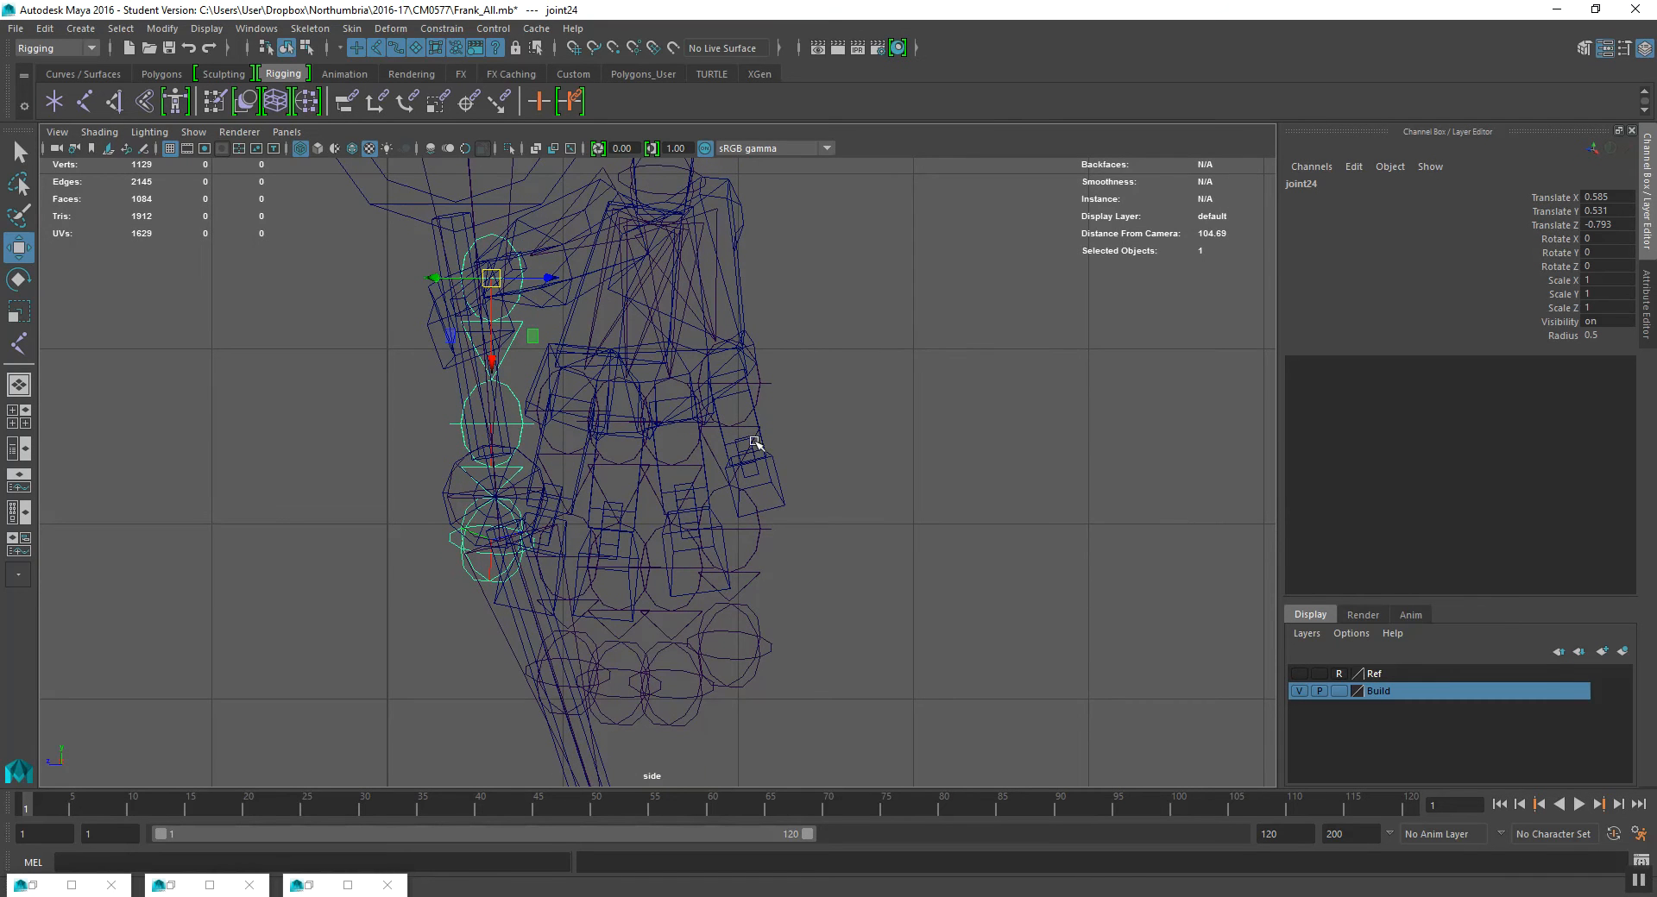
- Reduce the joint display size to 0.44 so the hand joints stop overlapping, and close the size dialog
key("space")
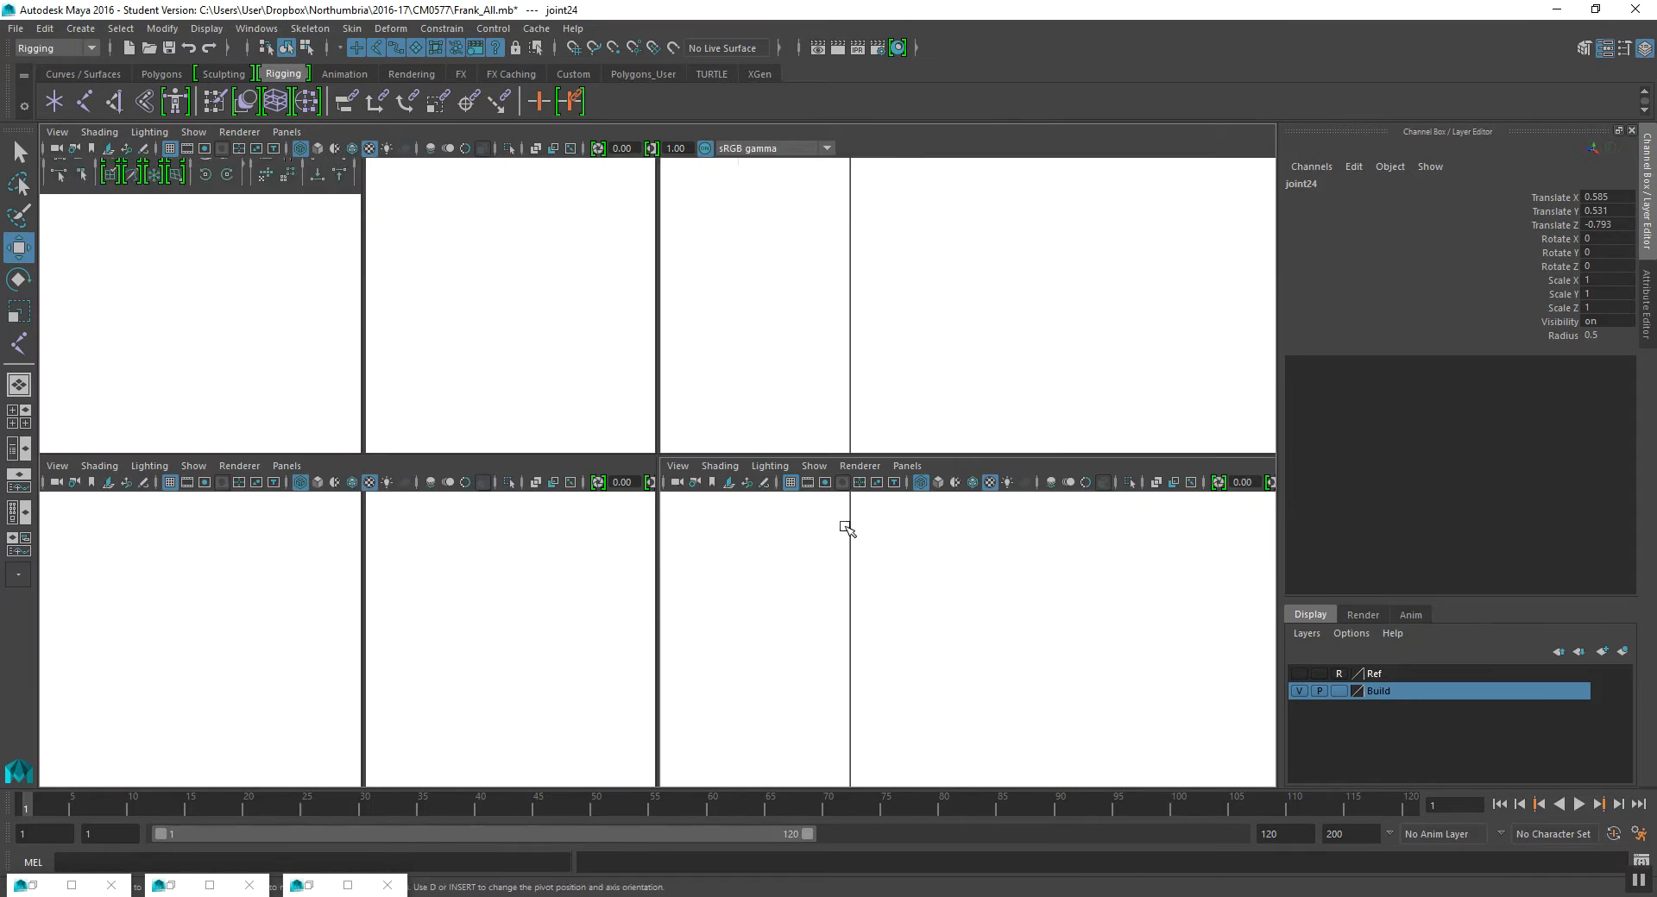
key("space")
scroll(731, 542, "up", 1)
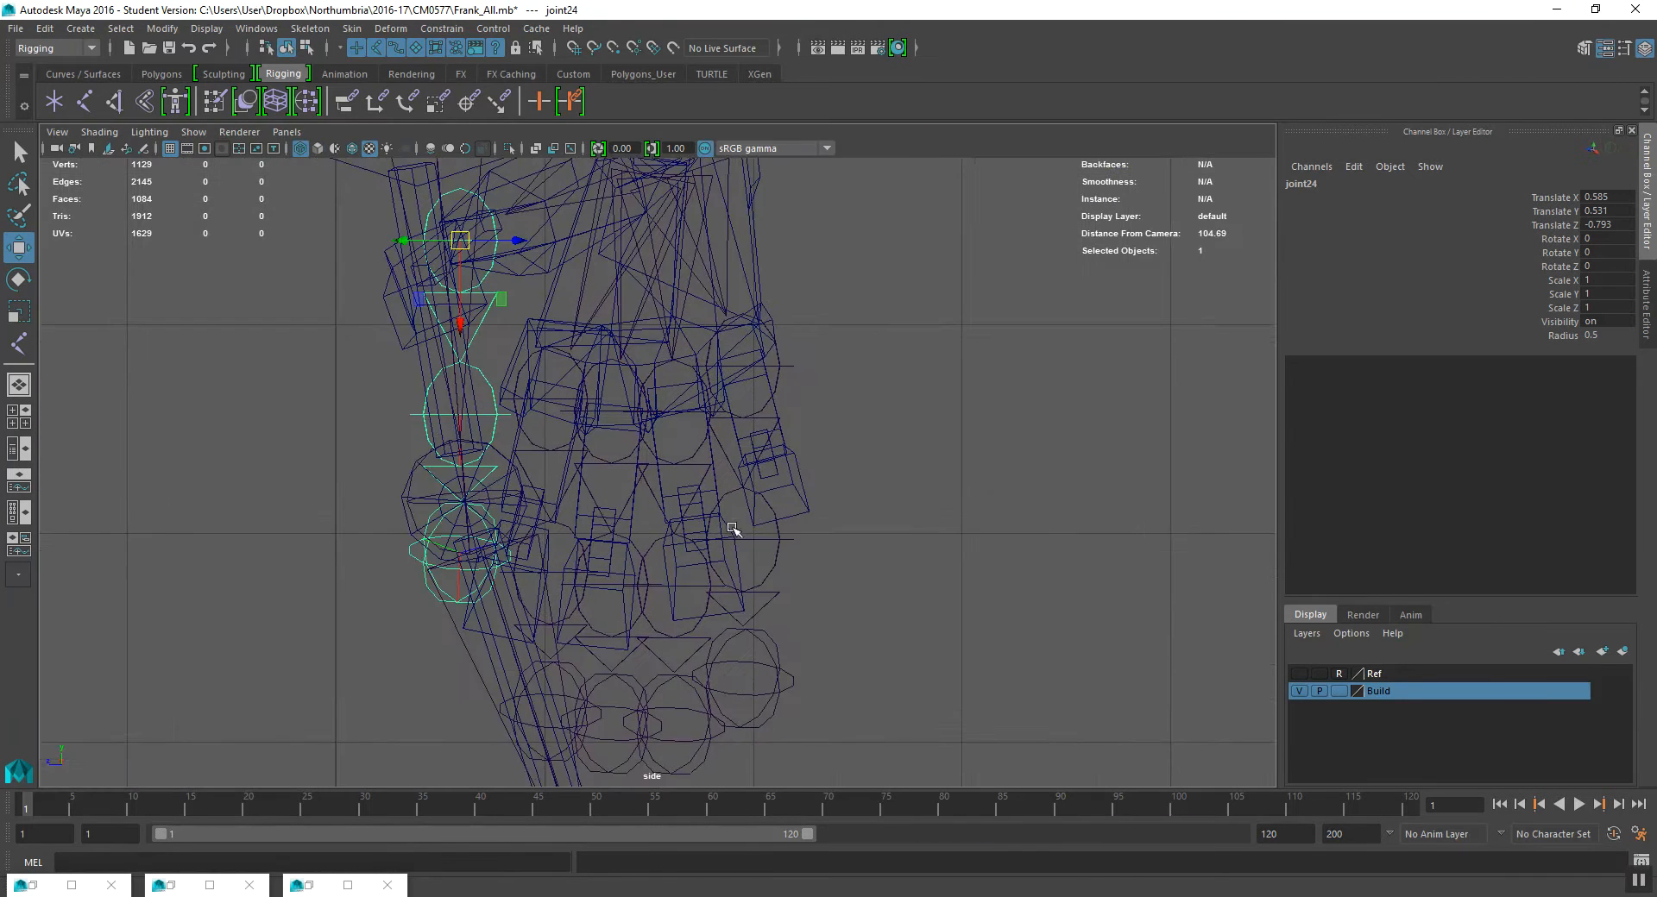
middle_click_drag(753, 516, 768, 539, "alt")
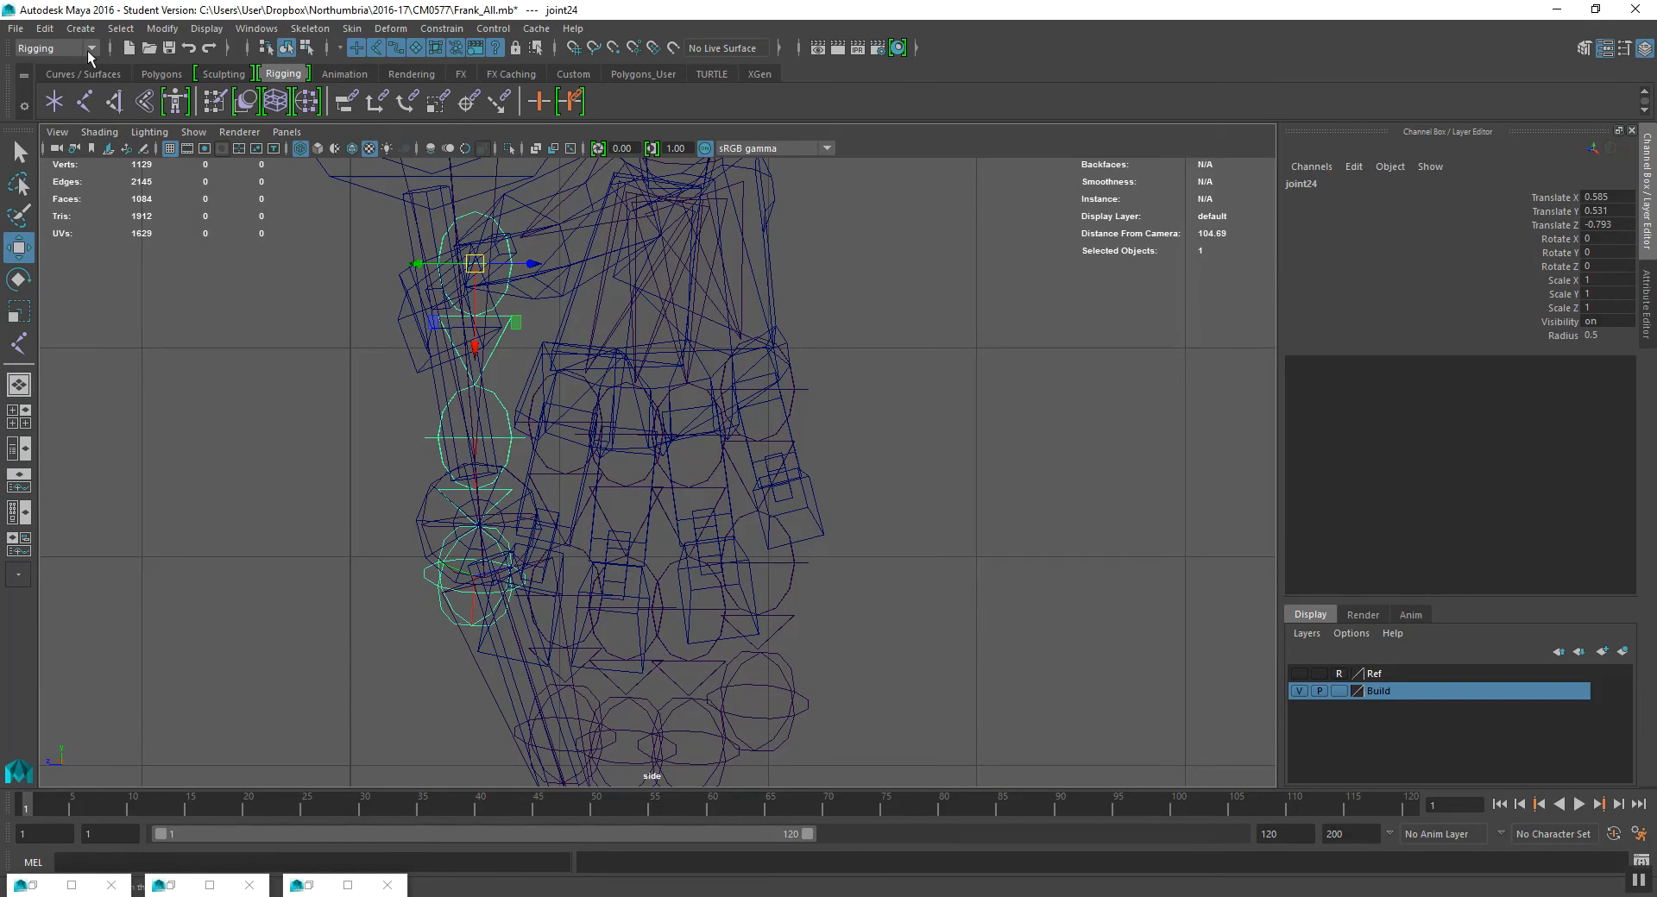
left_click(206, 29)
mouse_move(278, 267)
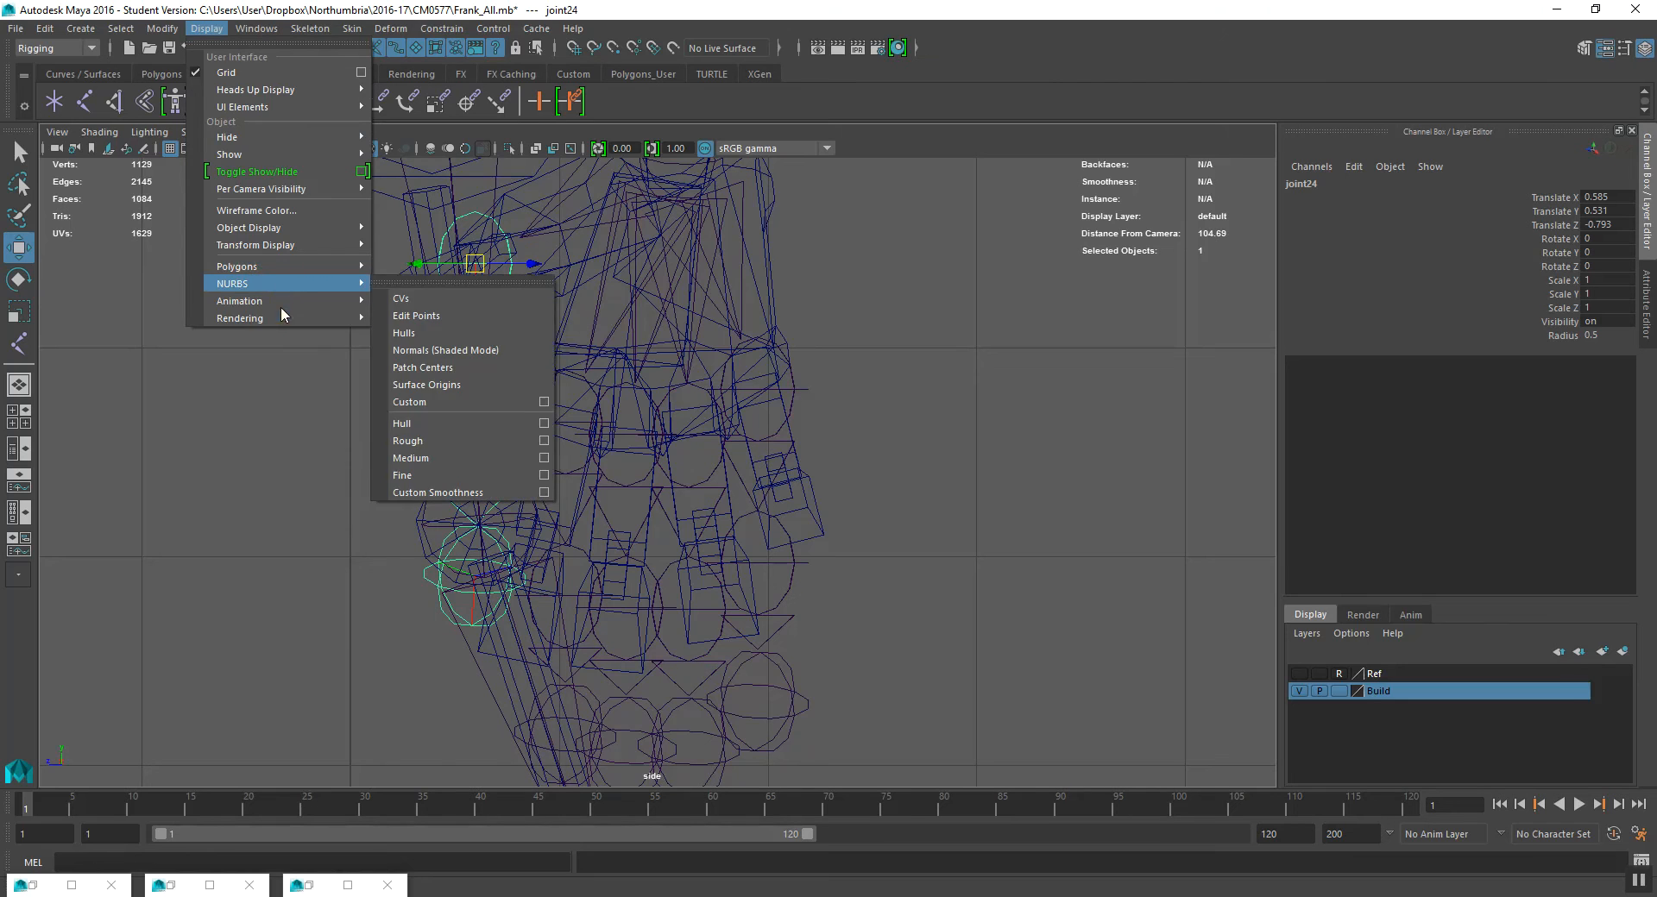
mouse_move(282, 299)
left_click(457, 352)
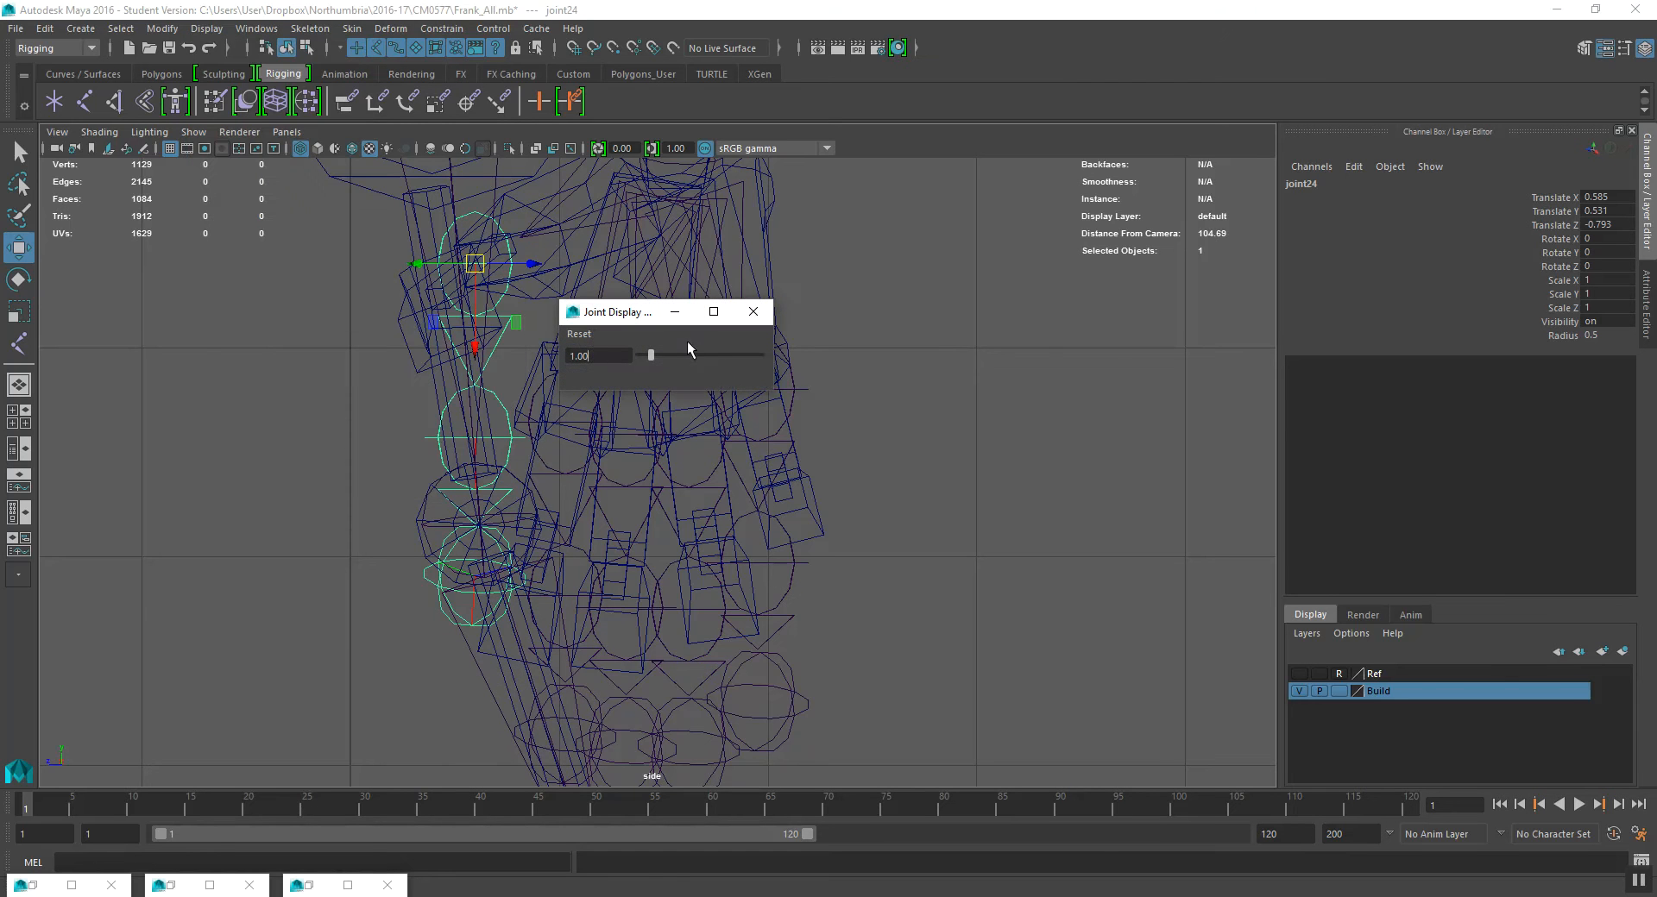
left_click_drag(651, 351, 645, 349)
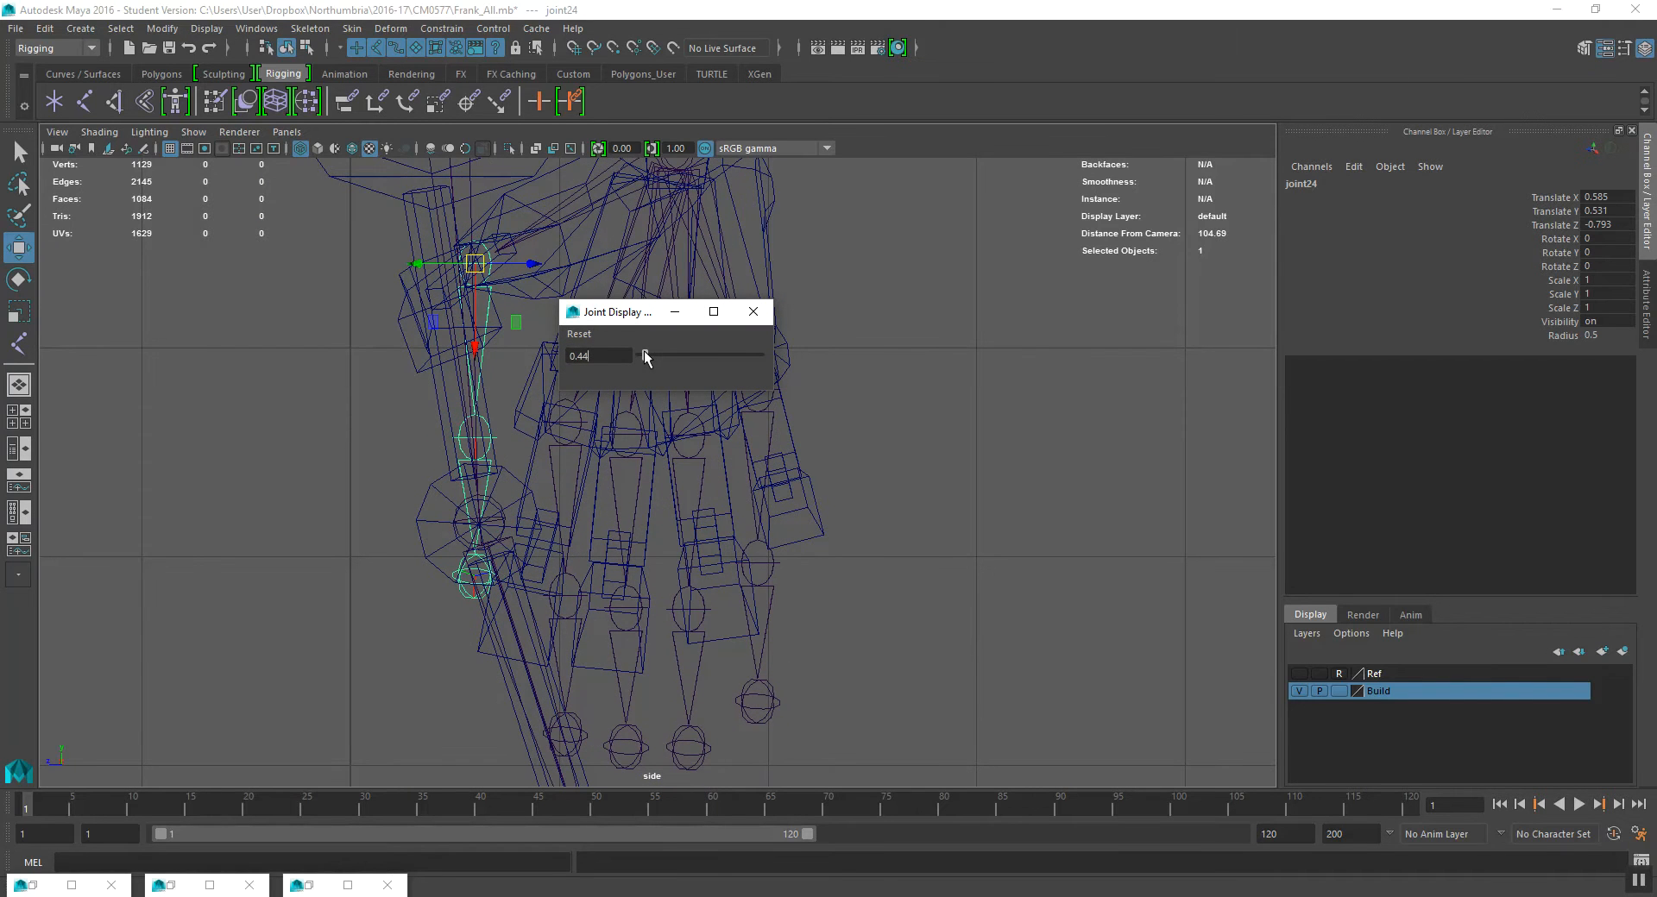
left_click(754, 311)
- Select the little finger's base joint and examine the finger chains against the hand mesh in the perspective view
middle_click_drag(755, 396, 733, 426, "alt")
left_click(735, 417)
key("space")
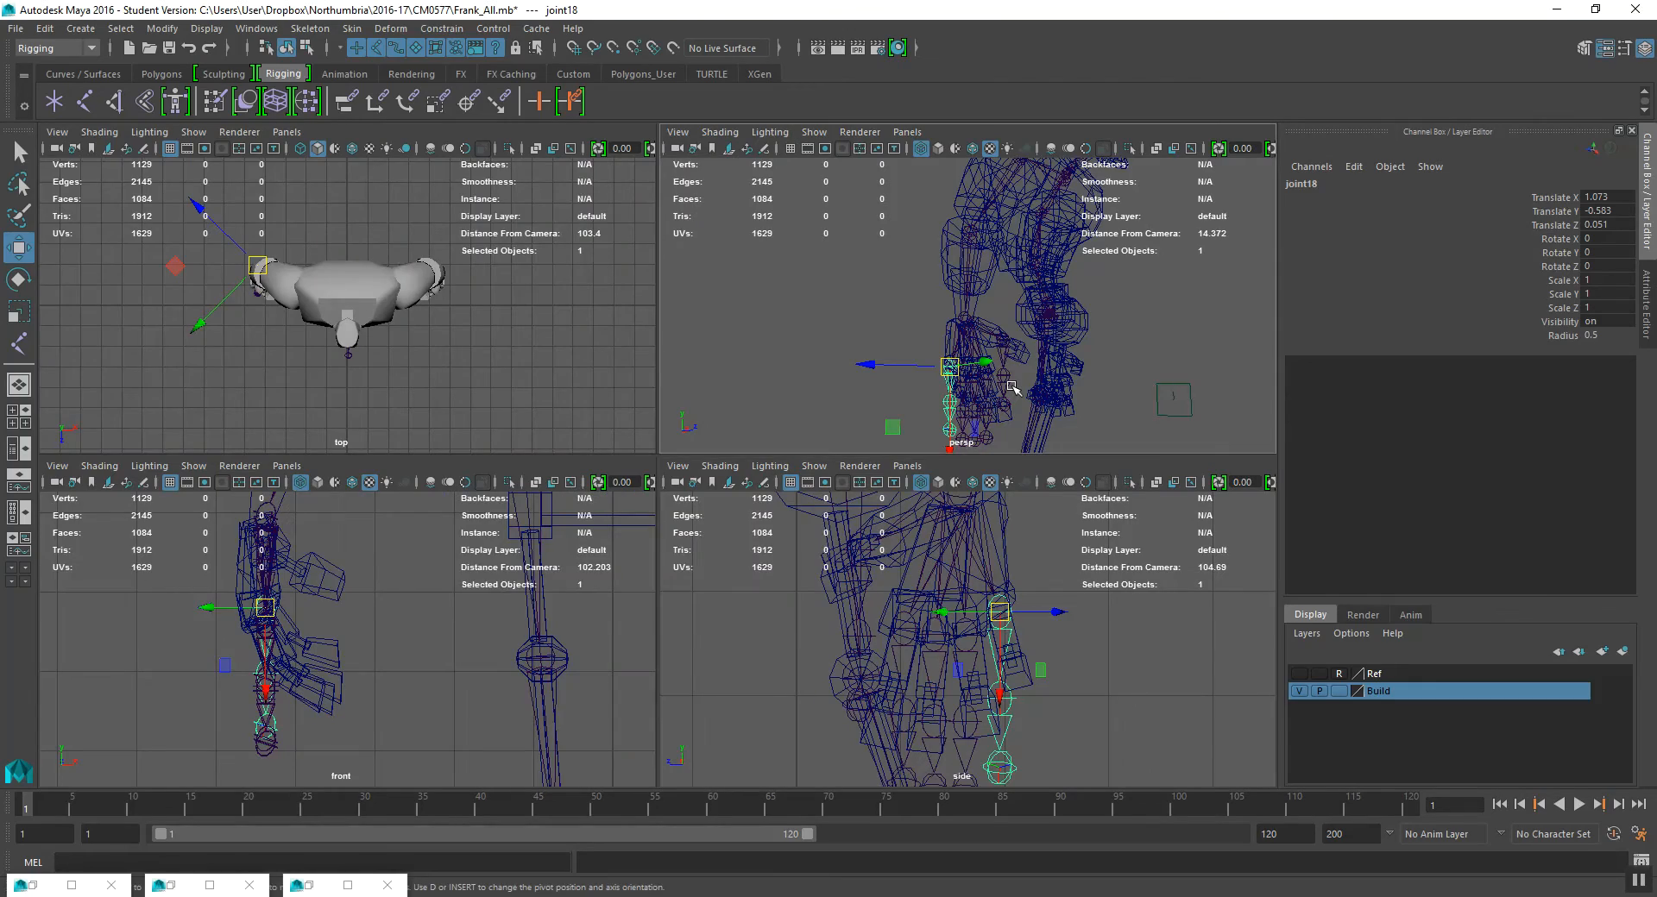
key("space")
middle_click_drag(763, 537, 754, 384, "alt")
scroll(711, 507, "up", 5)
middle_click_drag(698, 476, 735, 491, "alt")
left_click_drag(734, 491, 561, 500, "alt")
middle_click_drag(561, 501, 736, 562, "alt")
scroll(579, 470, "up", 2)
left_click_drag(736, 552, 659, 489, "alt")
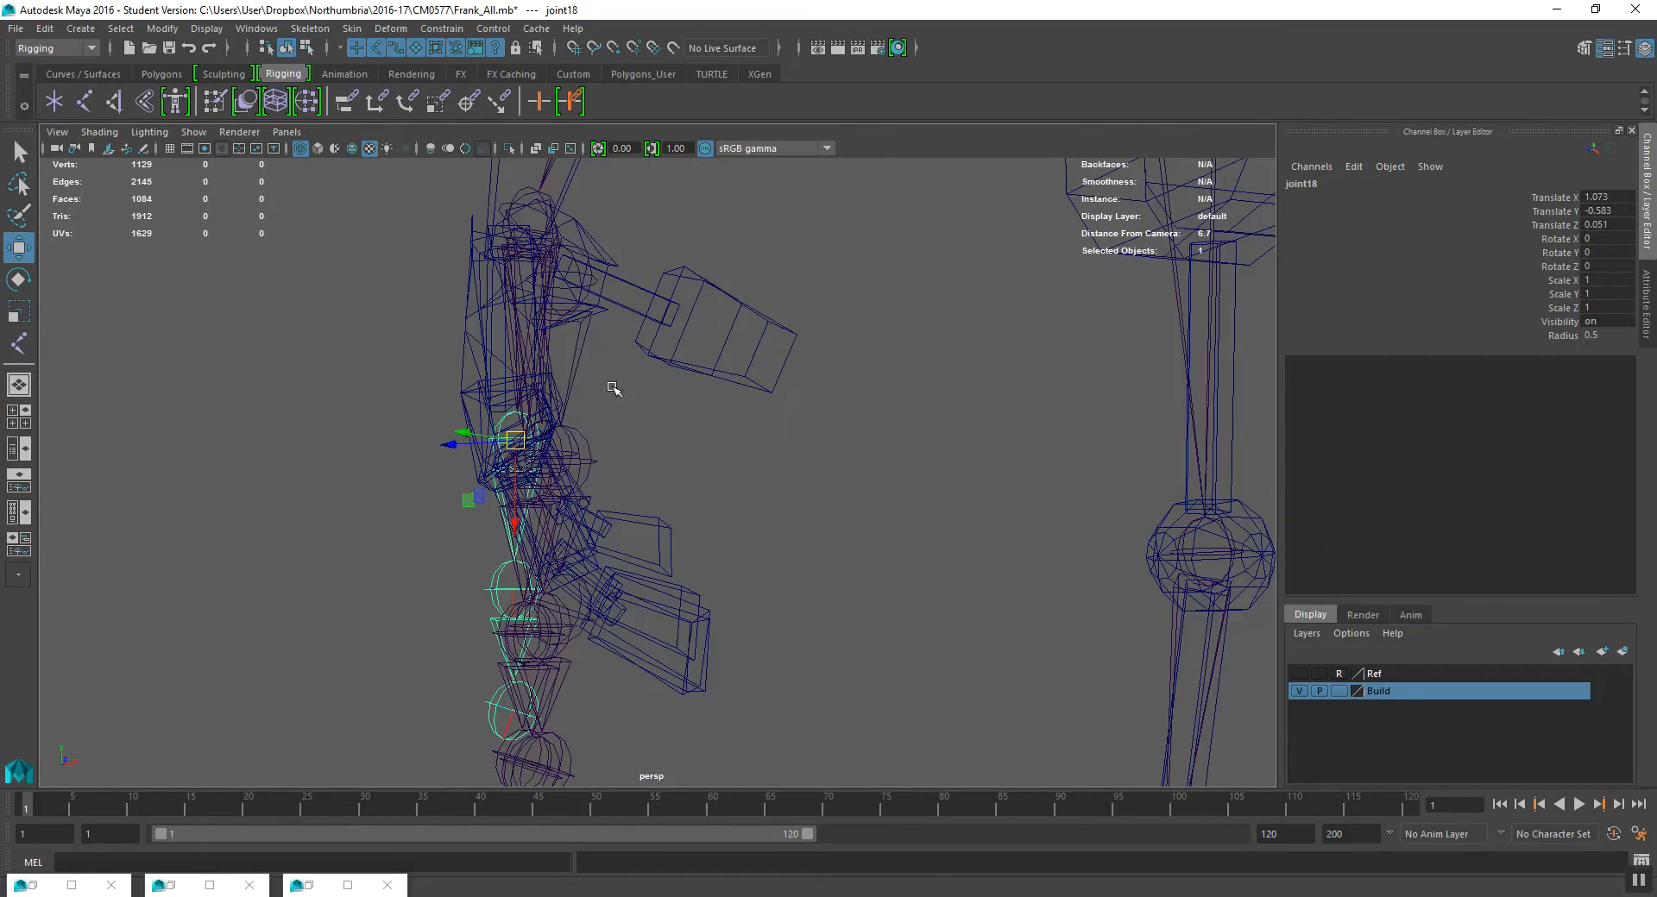
- Select the wrist joint and reduce the joint display size further so the hand joints are easier to tell apart
left_click(531, 251)
left_click_drag(530, 252, 603, 251, "alt")
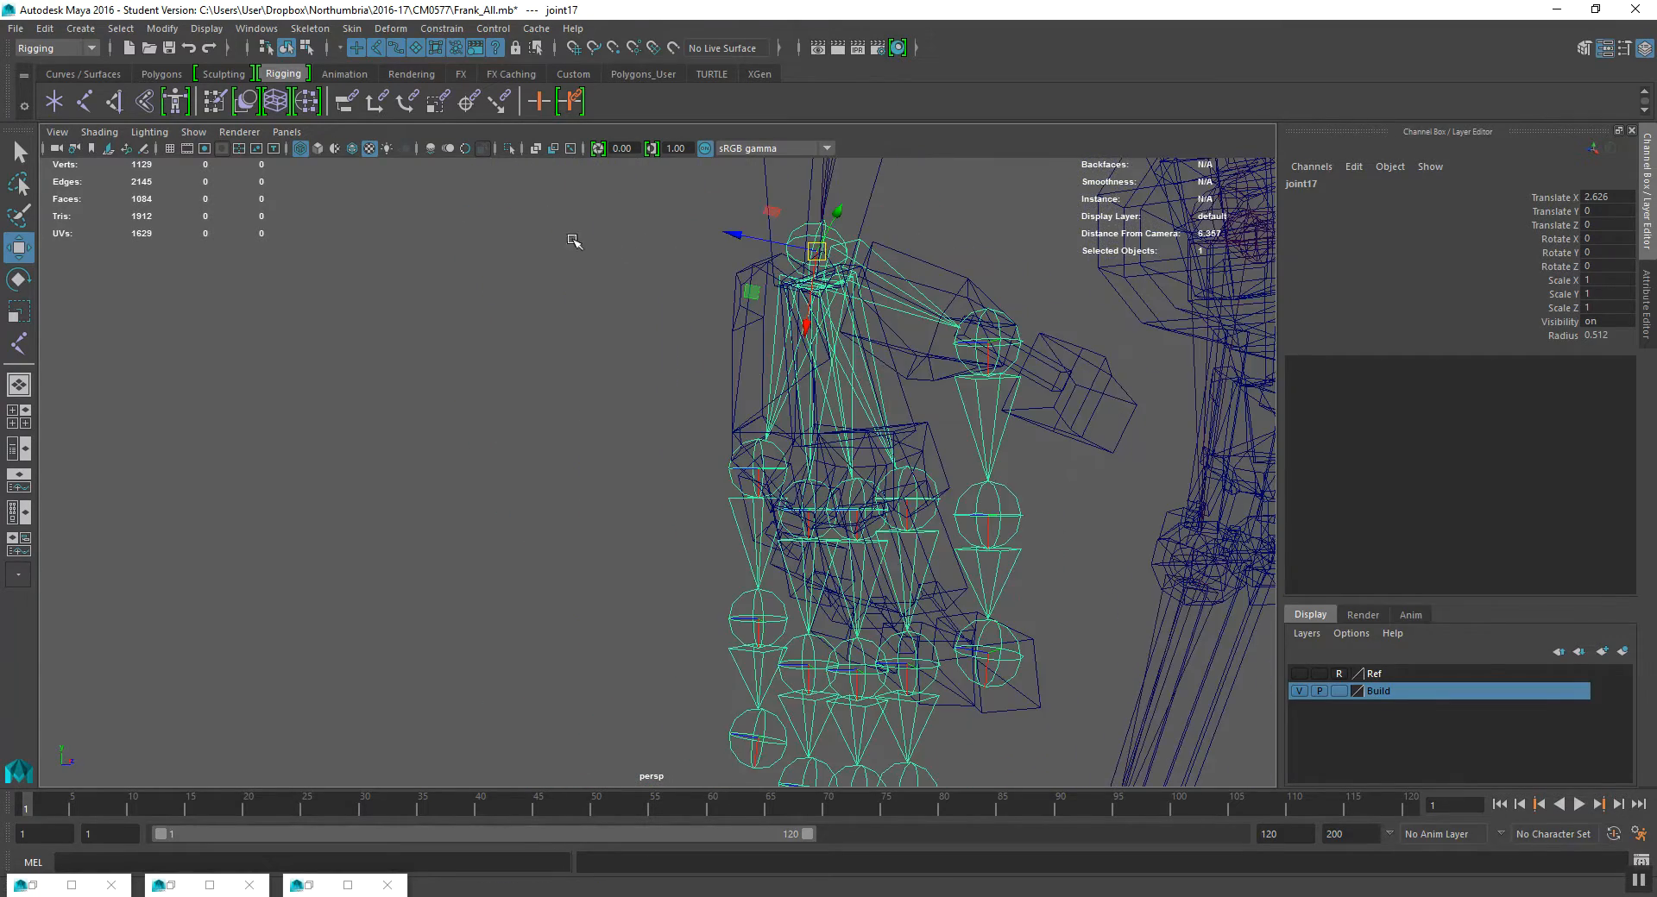
left_click(195, 30)
mouse_move(298, 267)
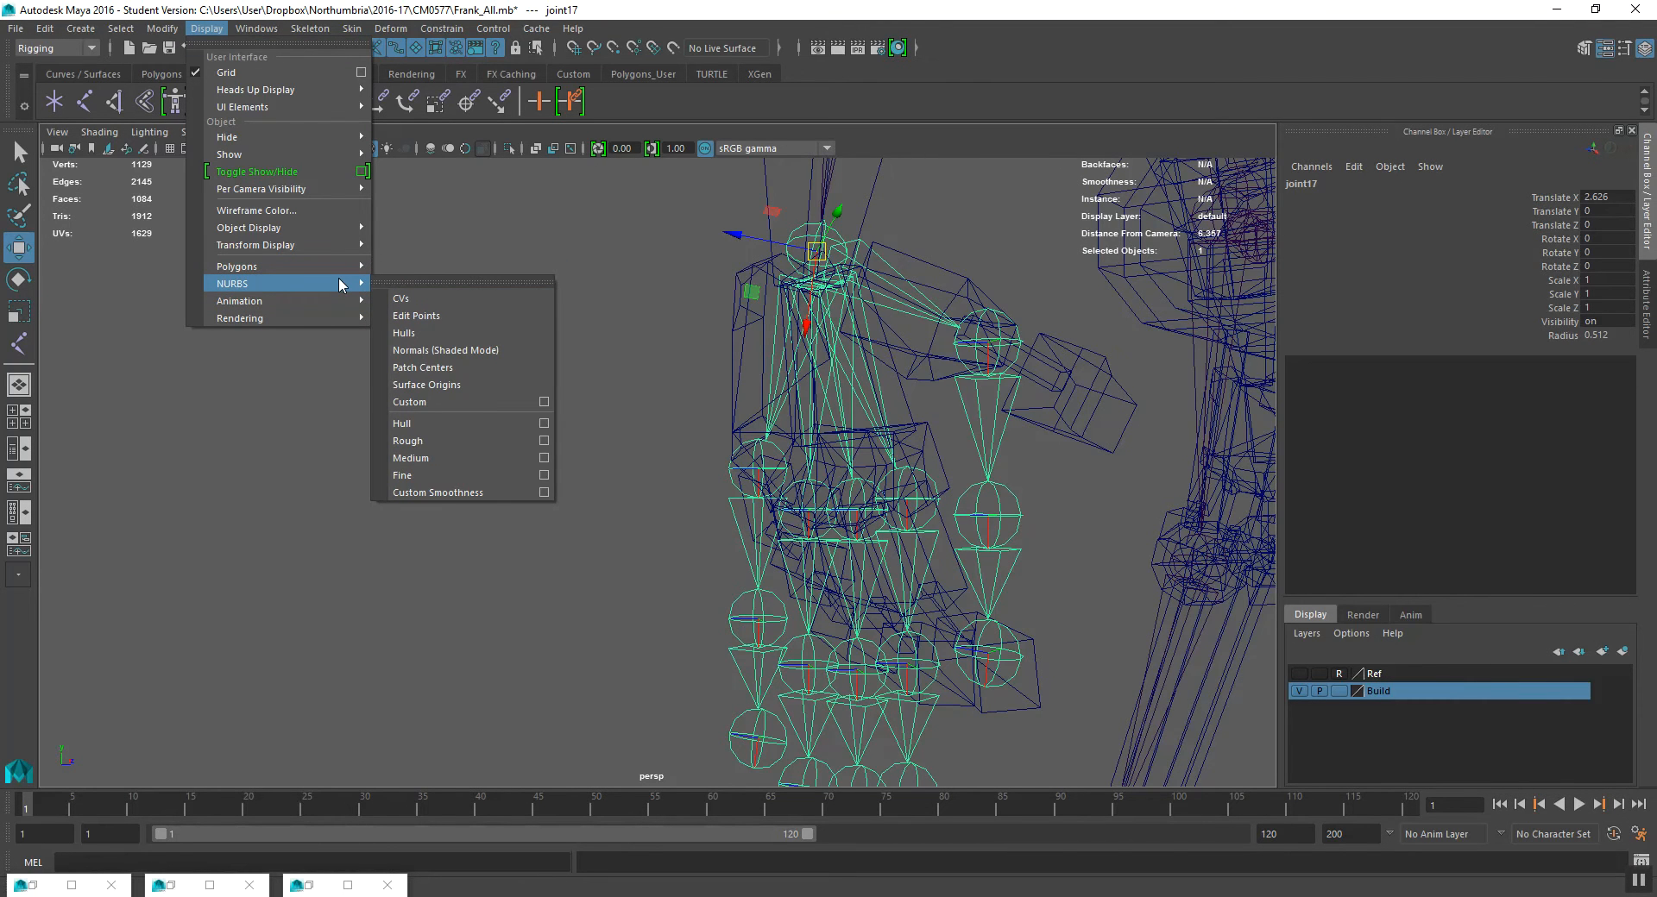
mouse_move(341, 301)
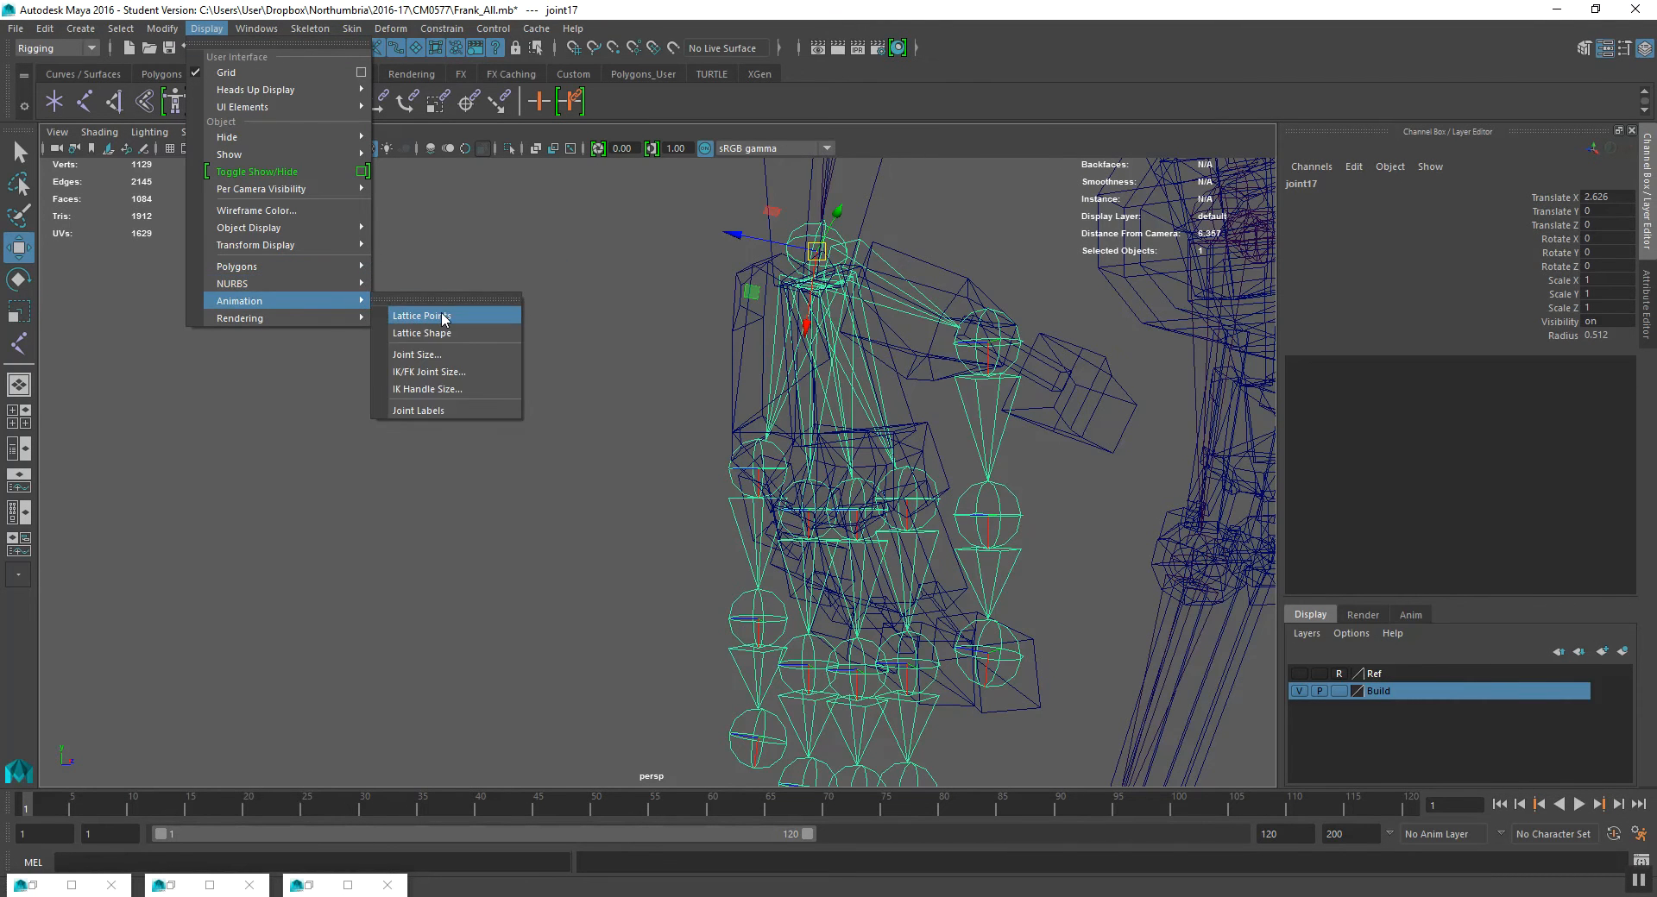
left_click(458, 356)
left_click_drag(642, 357, 758, 355)
left_click(753, 311)
- Examine the thumb and finger joint chains against the hand mesh in the perspective view, then reselect the wrist joint
left_click(1006, 333)
left_click_drag(1006, 333, 701, 378, "alt")
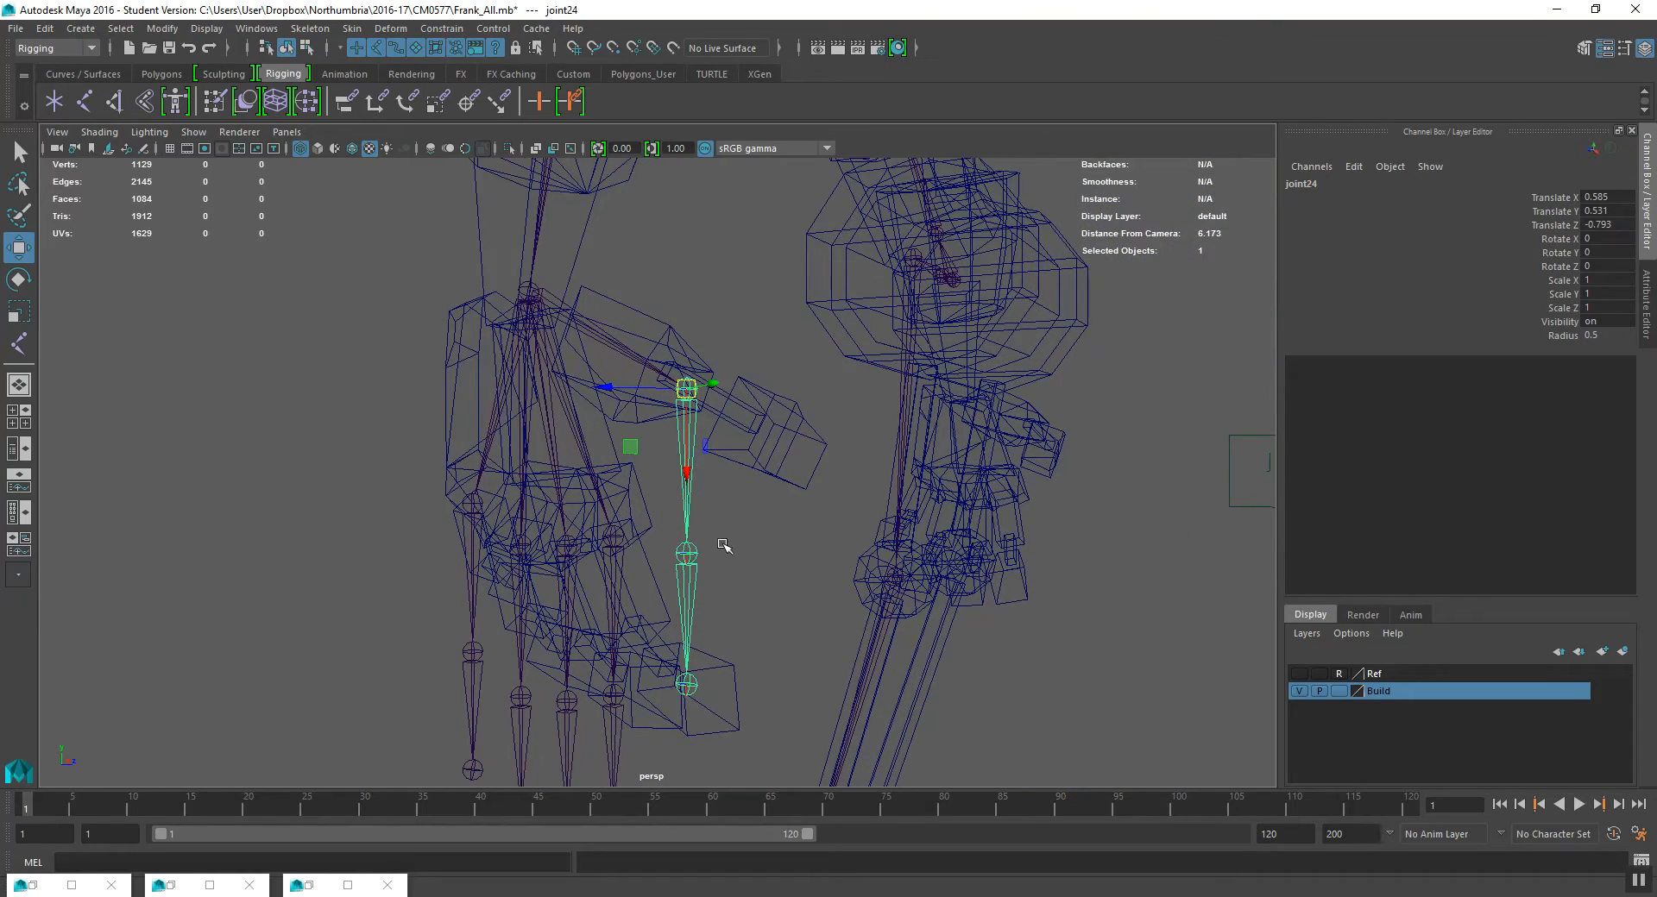
left_click_drag(687, 585, 607, 587, "alt")
left_click(455, 559)
left_click_drag(460, 579, 499, 414, "alt")
left_click_drag(506, 469, 599, 423, "alt")
left_click(647, 522)
key("ctrl+z")
key("ctrl+z")
key("ctrl+z")
left_click(590, 402)
left_click(548, 368)
left_click_drag(560, 369, 700, 407, "alt")
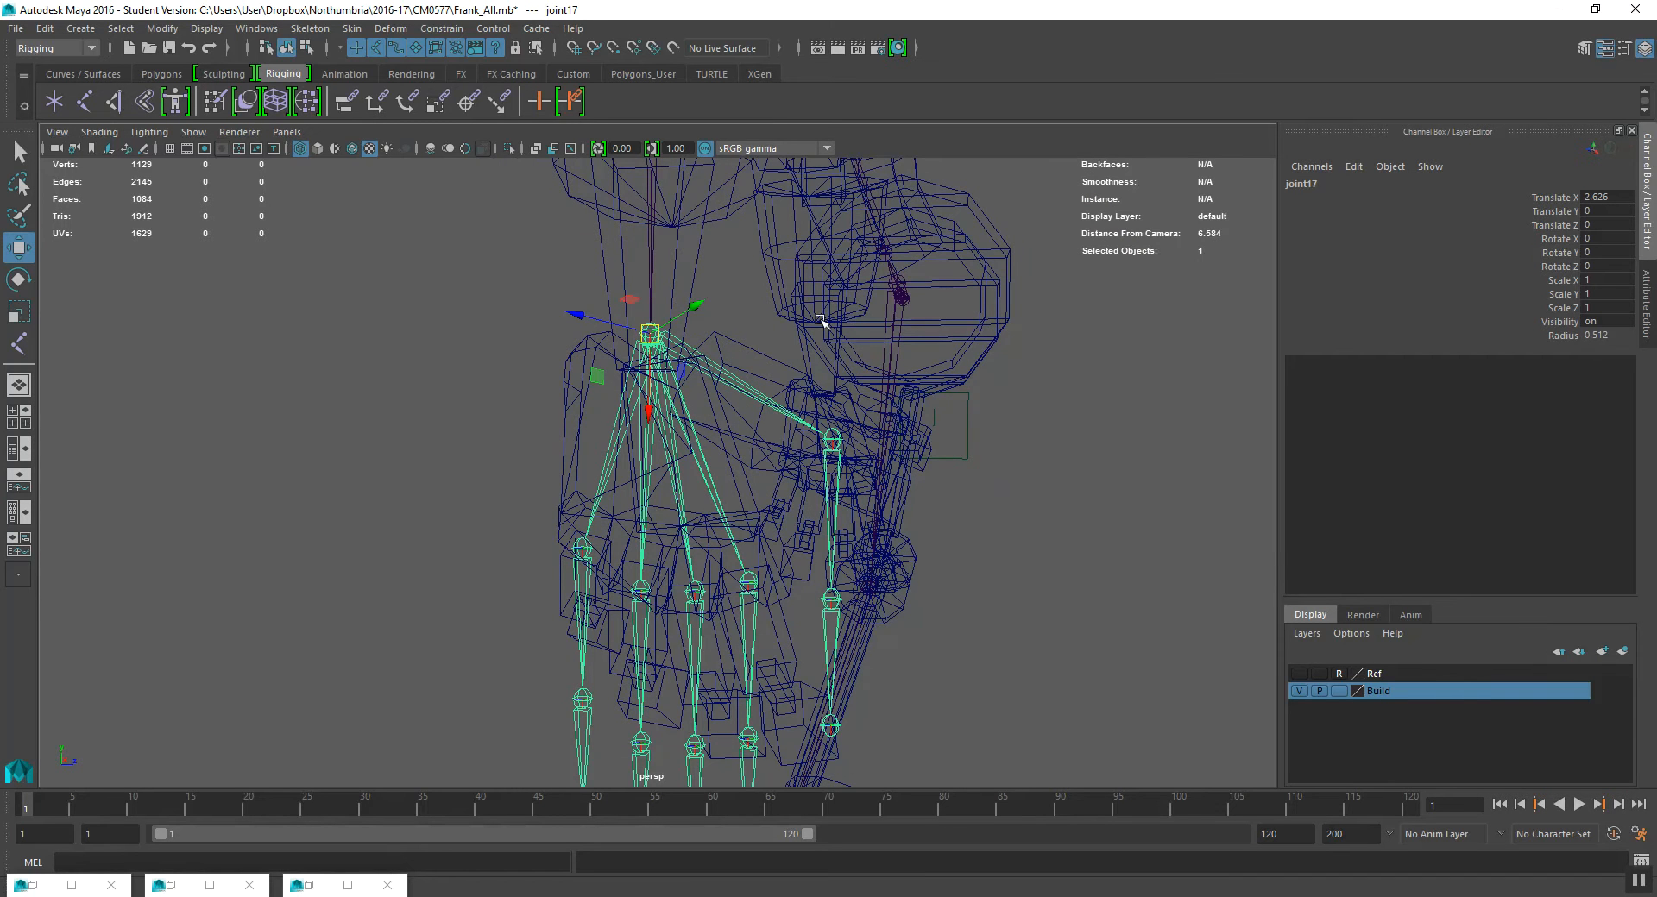
left_click_drag(725, 375, 744, 386, "alt")
- Maximise the side view and frame the wrist, palm and thumb joints
key("space")
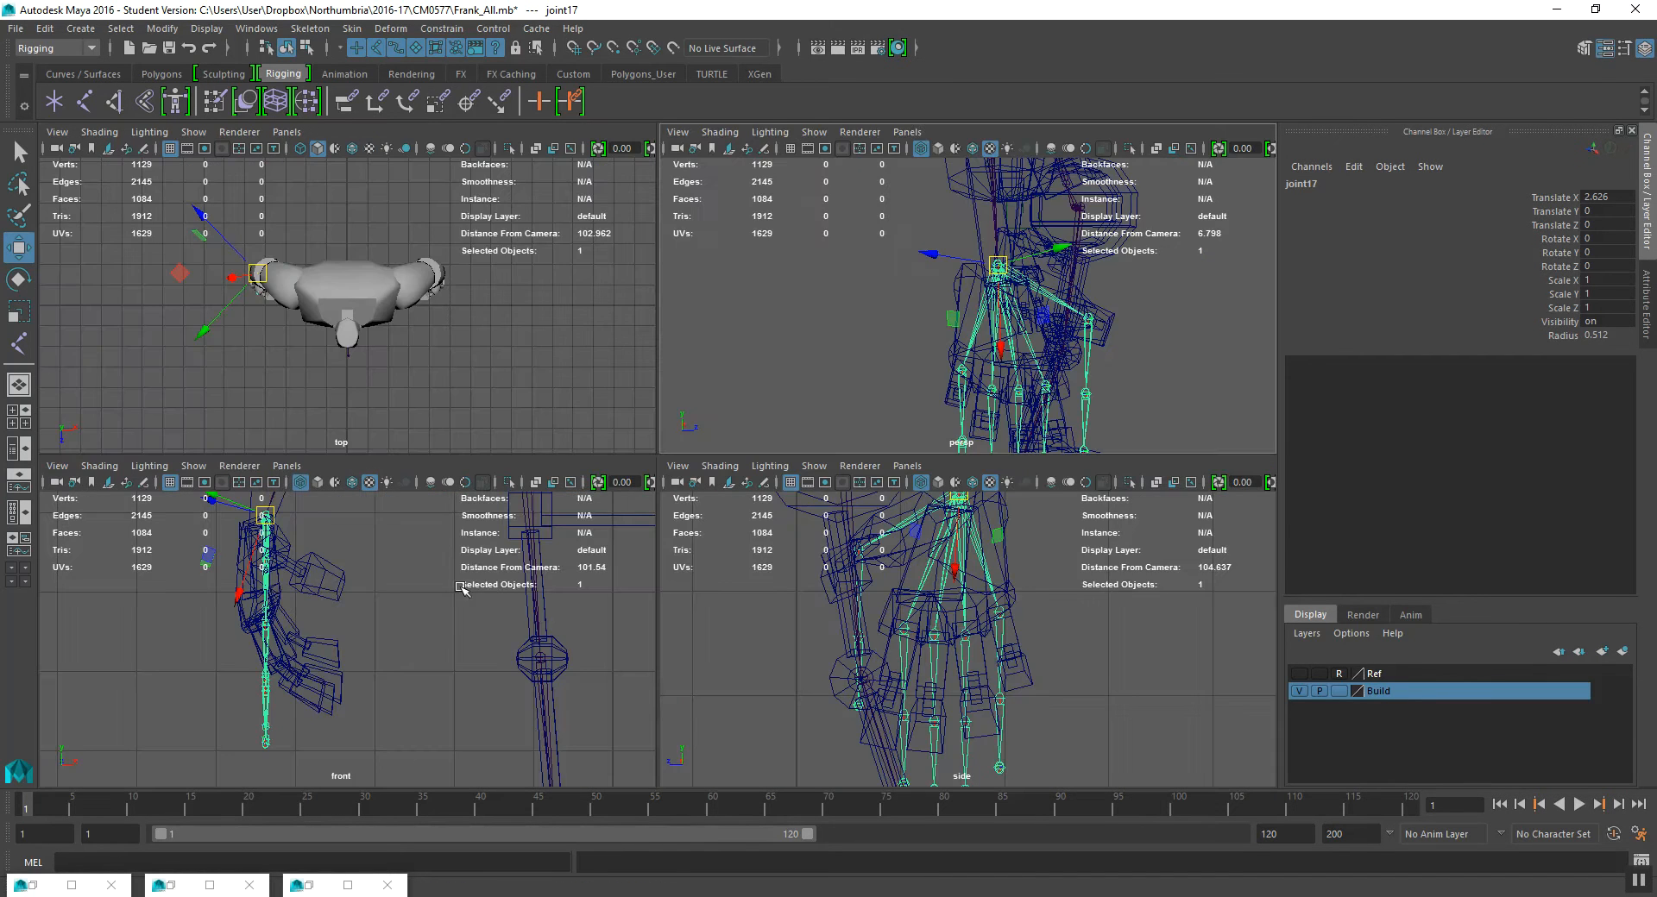
key("space")
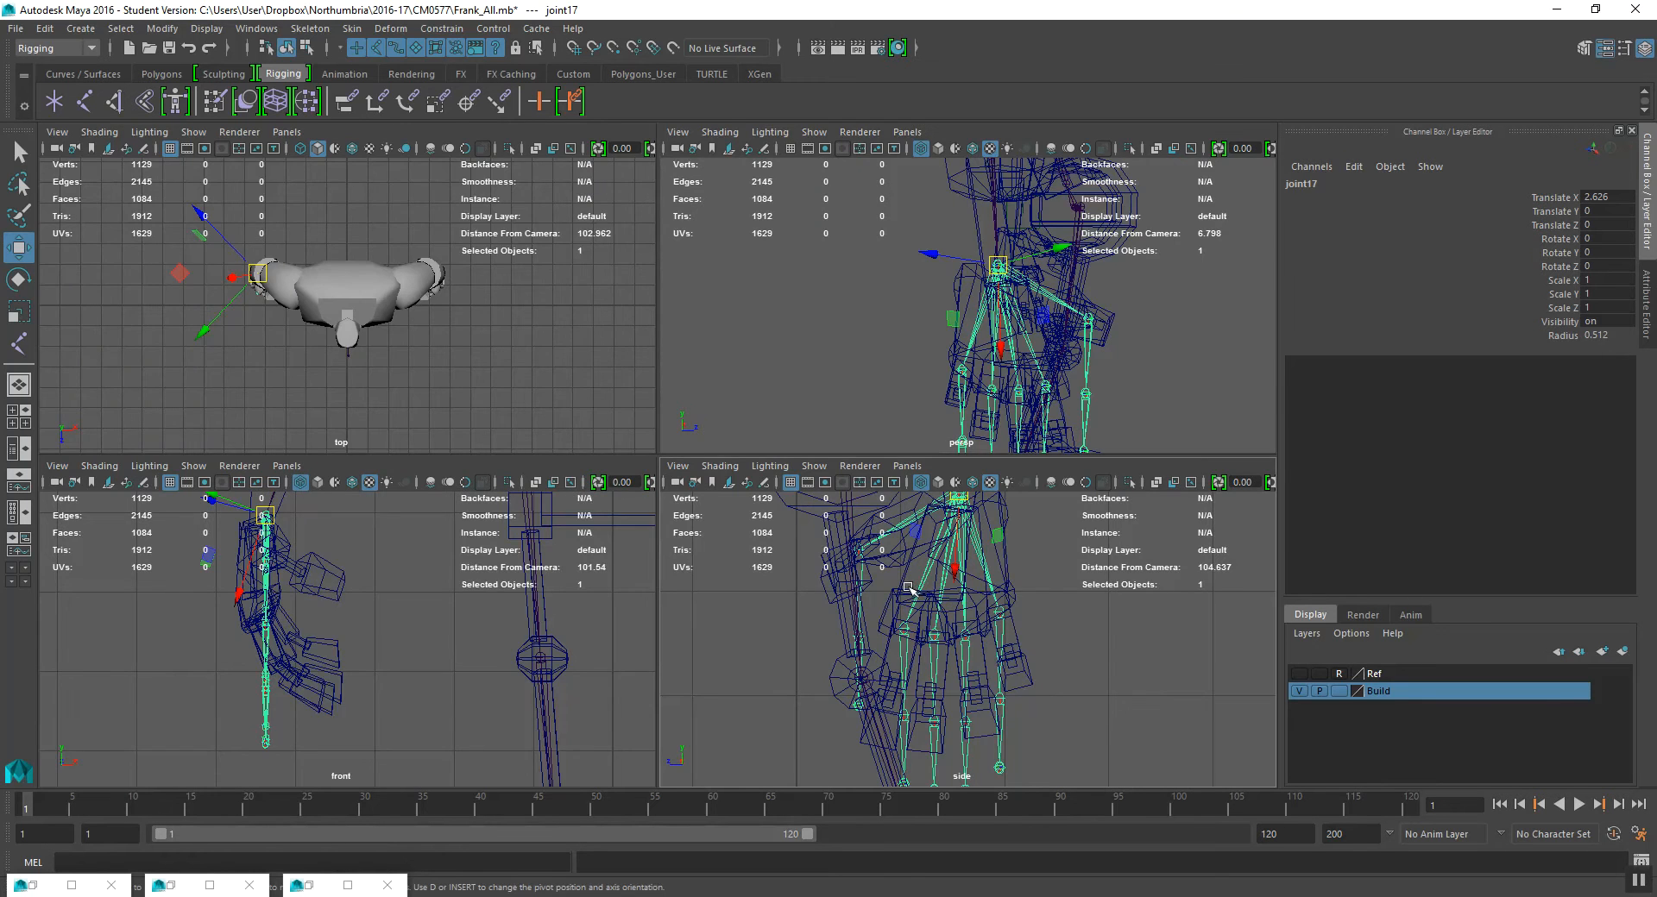
key("space")
middle_click_drag(531, 454, 568, 641, "alt")
scroll(547, 566, "up", 1)
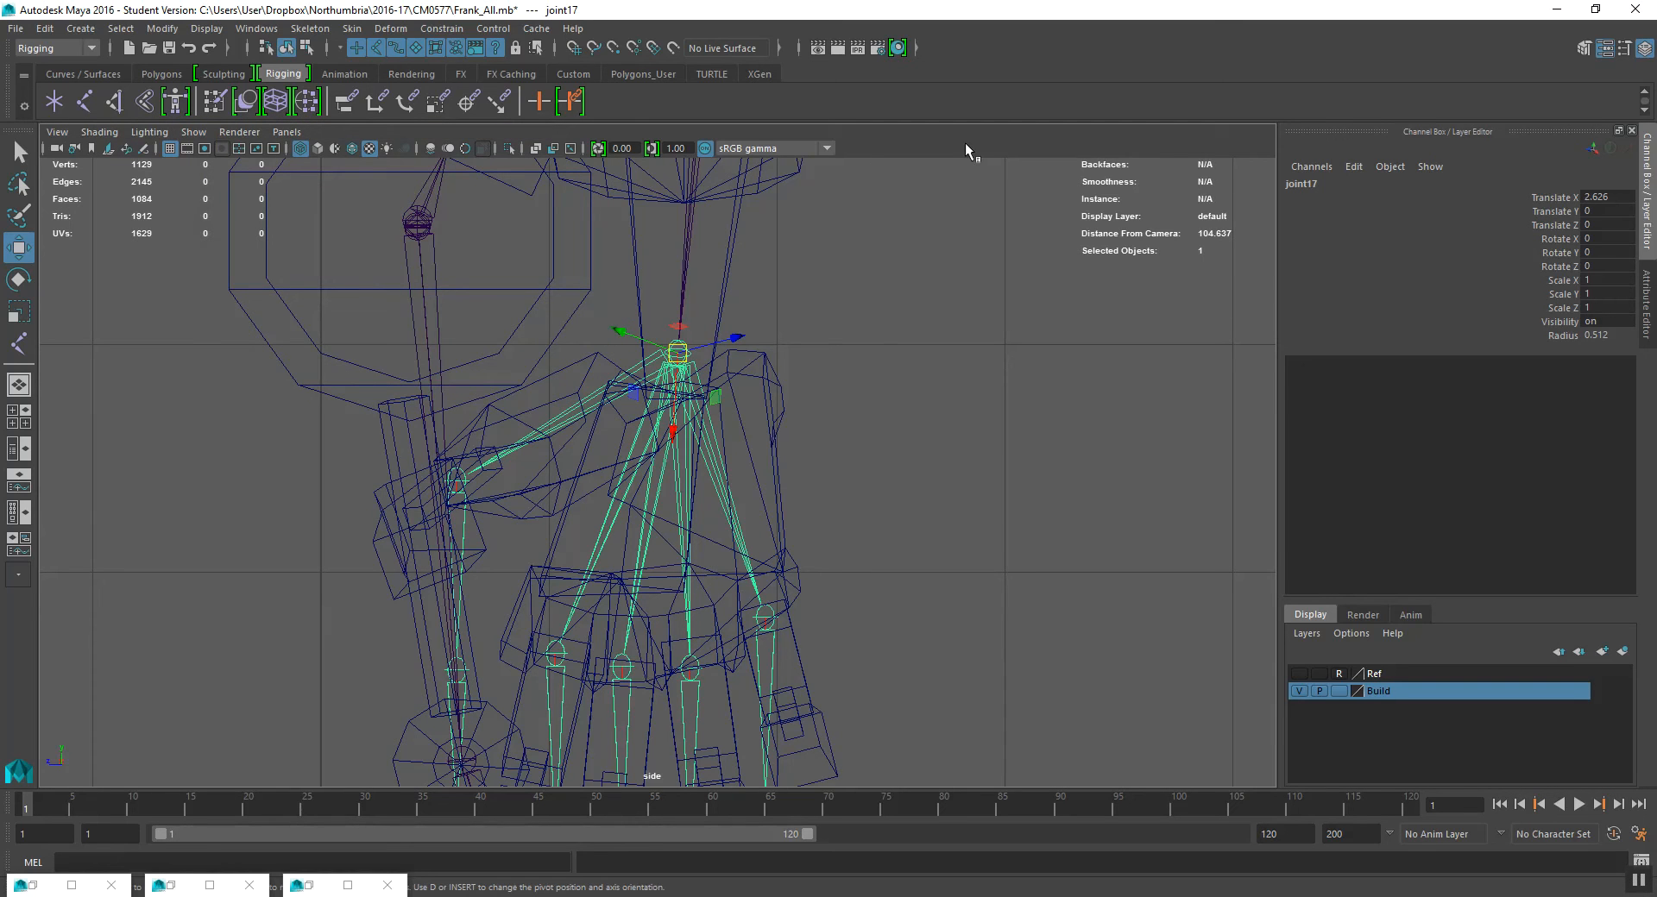
key("space")
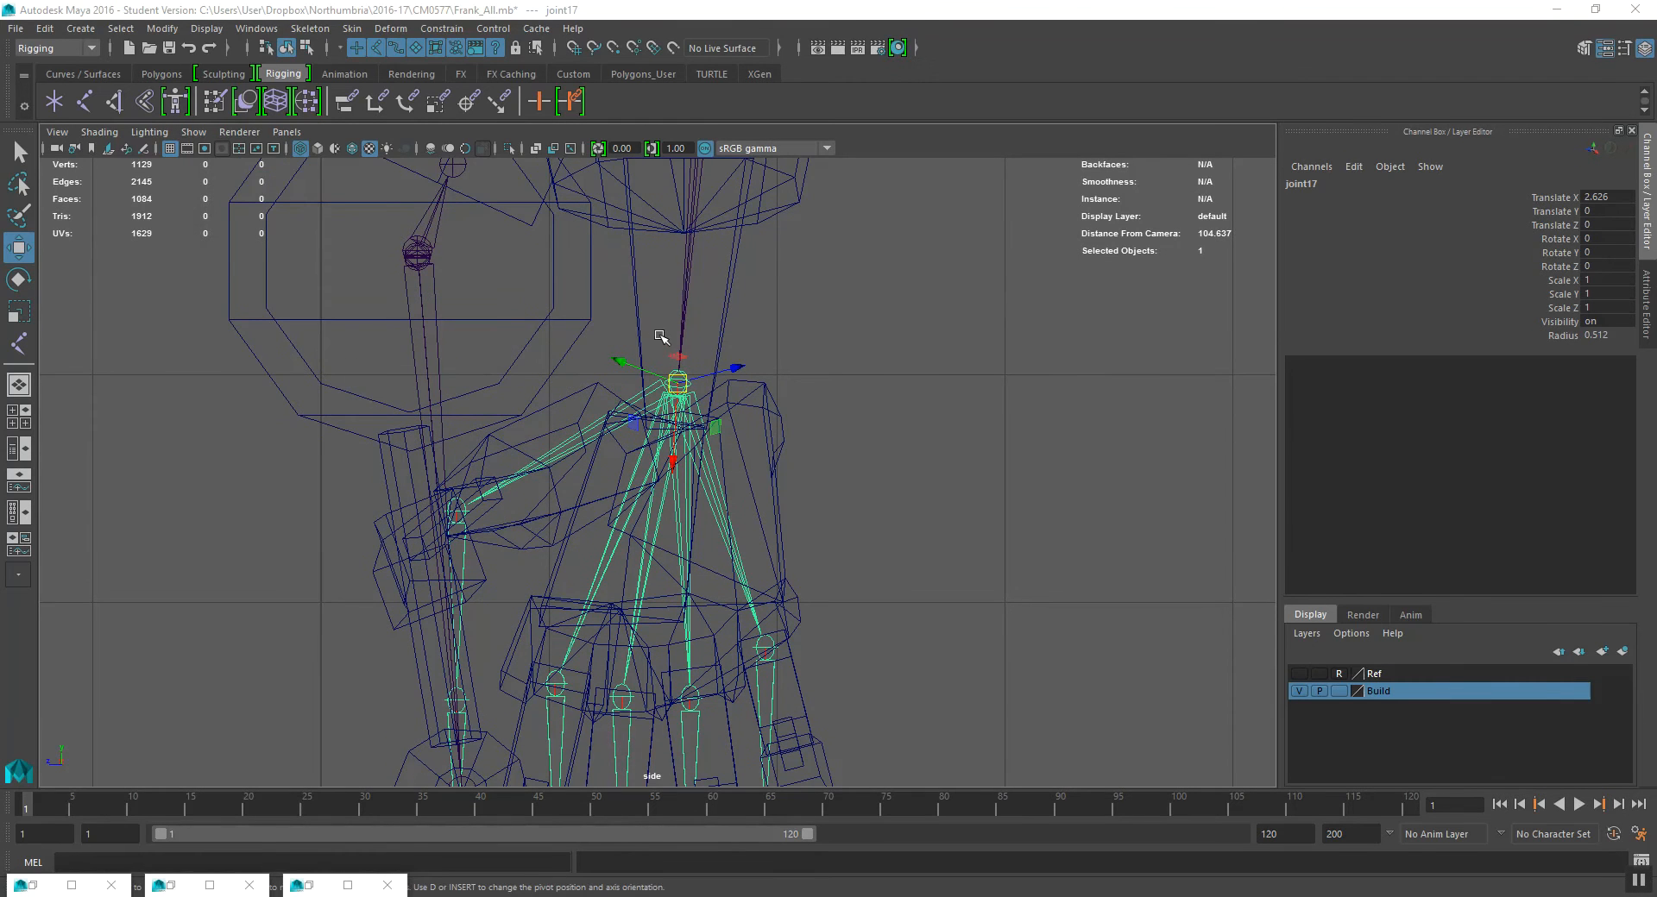
middle_click_drag(661, 335, 687, 378, "alt")
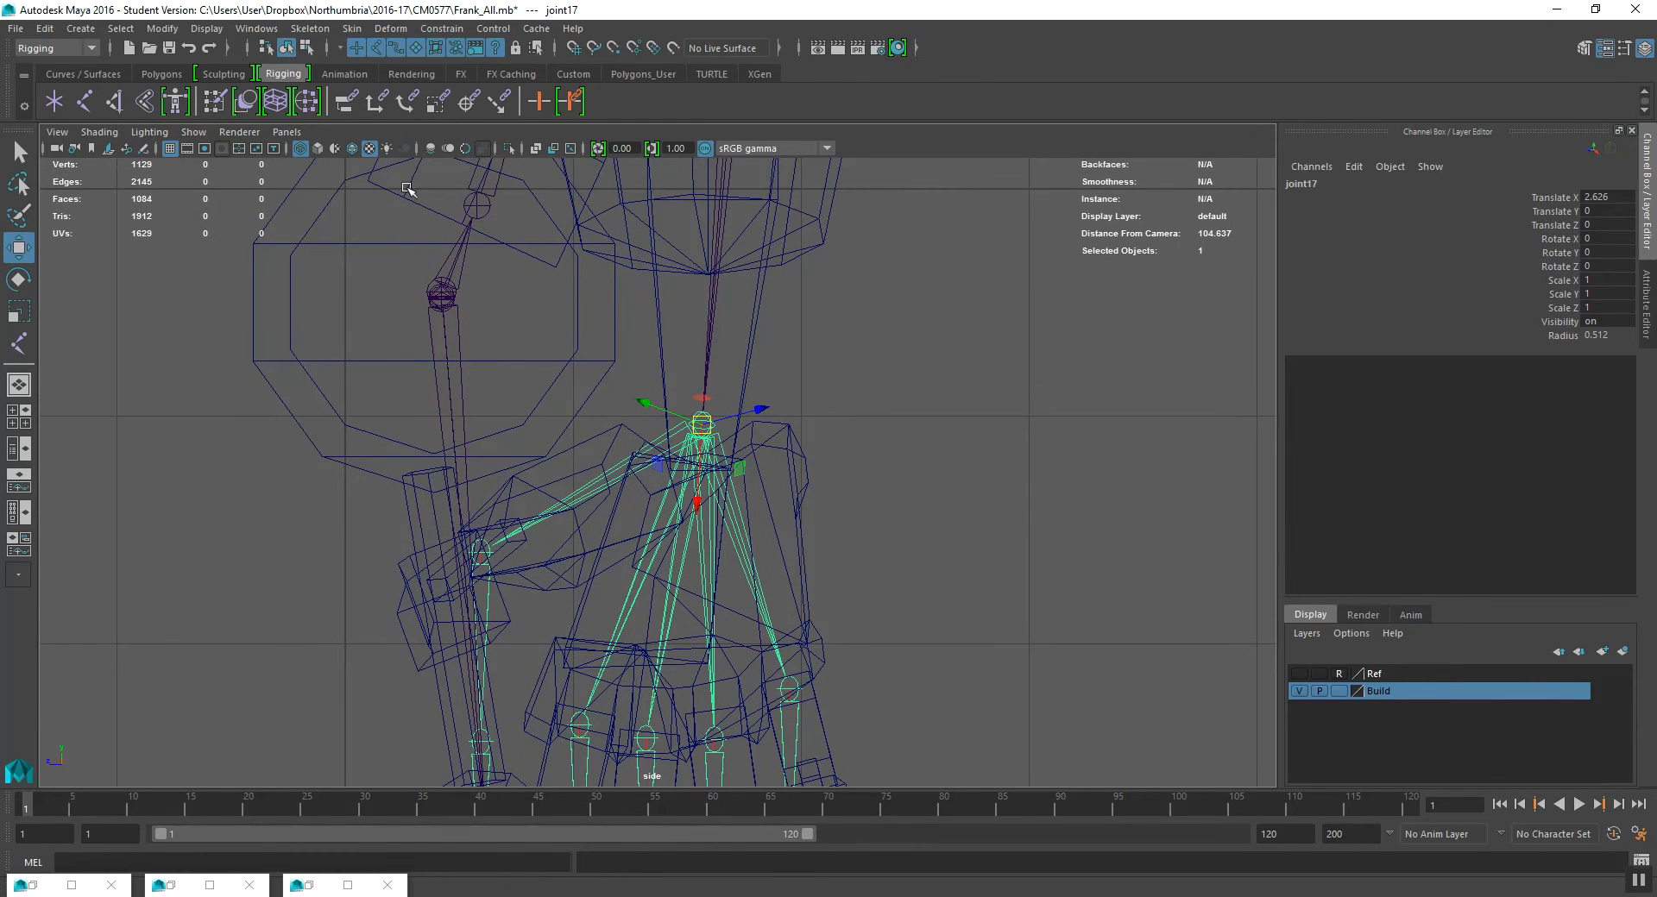
- Try to insert an extra joint between the wrist and the thumb base with the Insert Joint Tool
left_click(311, 29)
left_click(345, 73)
middle_click_drag(633, 479, 623, 415, "alt")
left_click(618, 411)
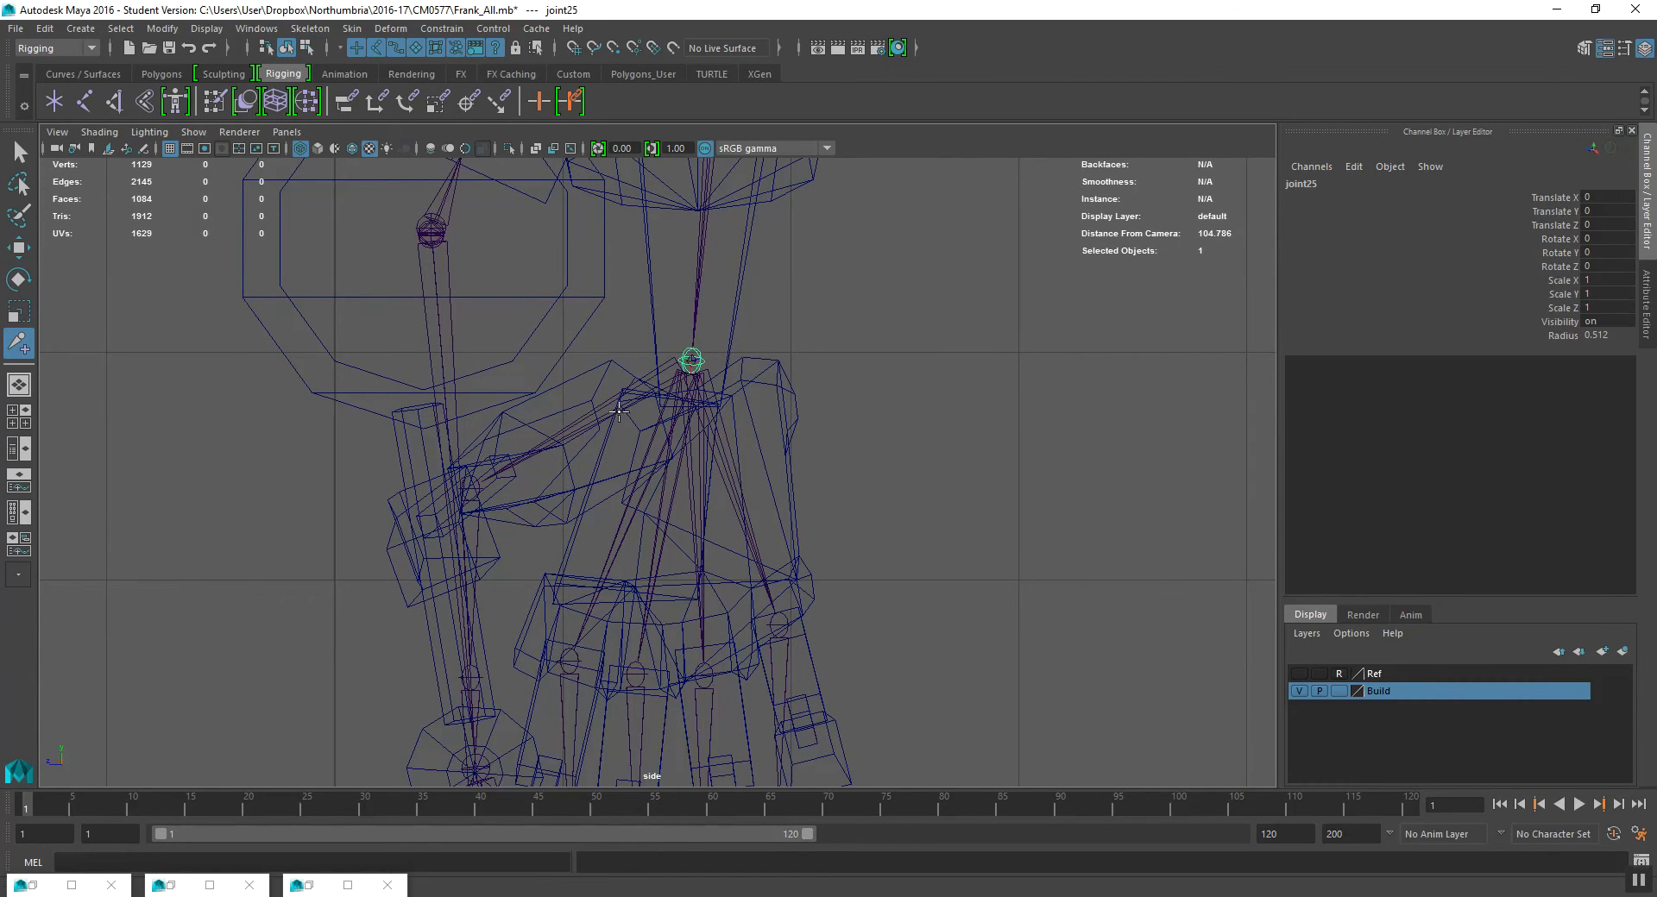
key("ctrl+z")
left_click(615, 413)
key("ctrl+z")
left_click(474, 486)
middle_click_drag(535, 473, 514, 413, "alt")
key("ctrl+z")
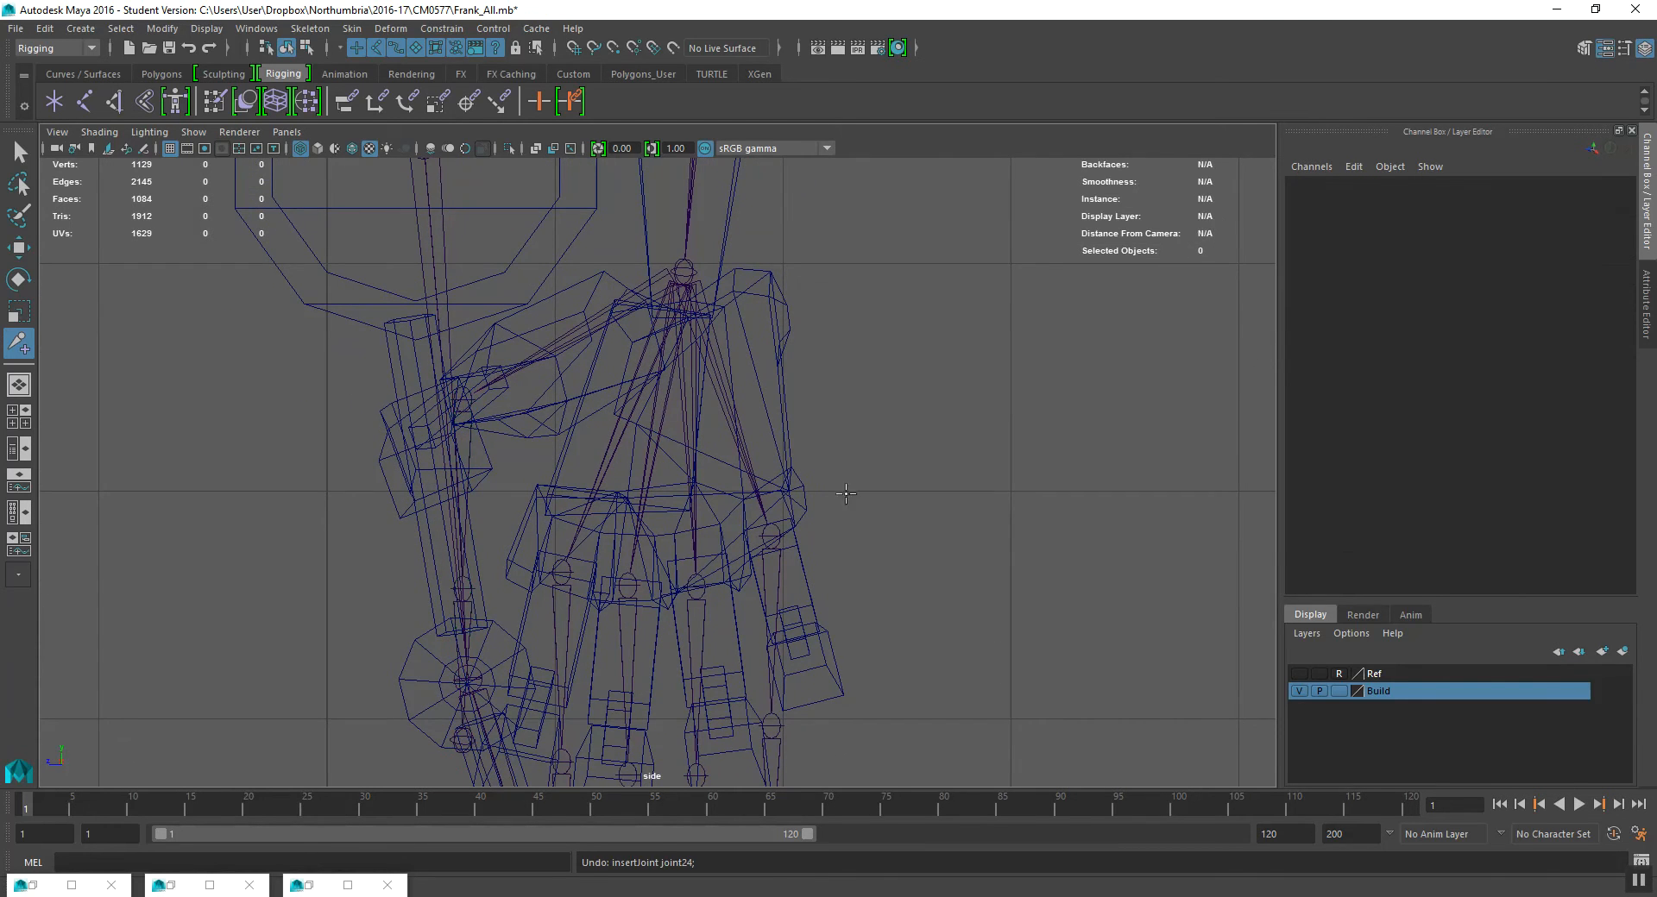
left_click(1643, 881)
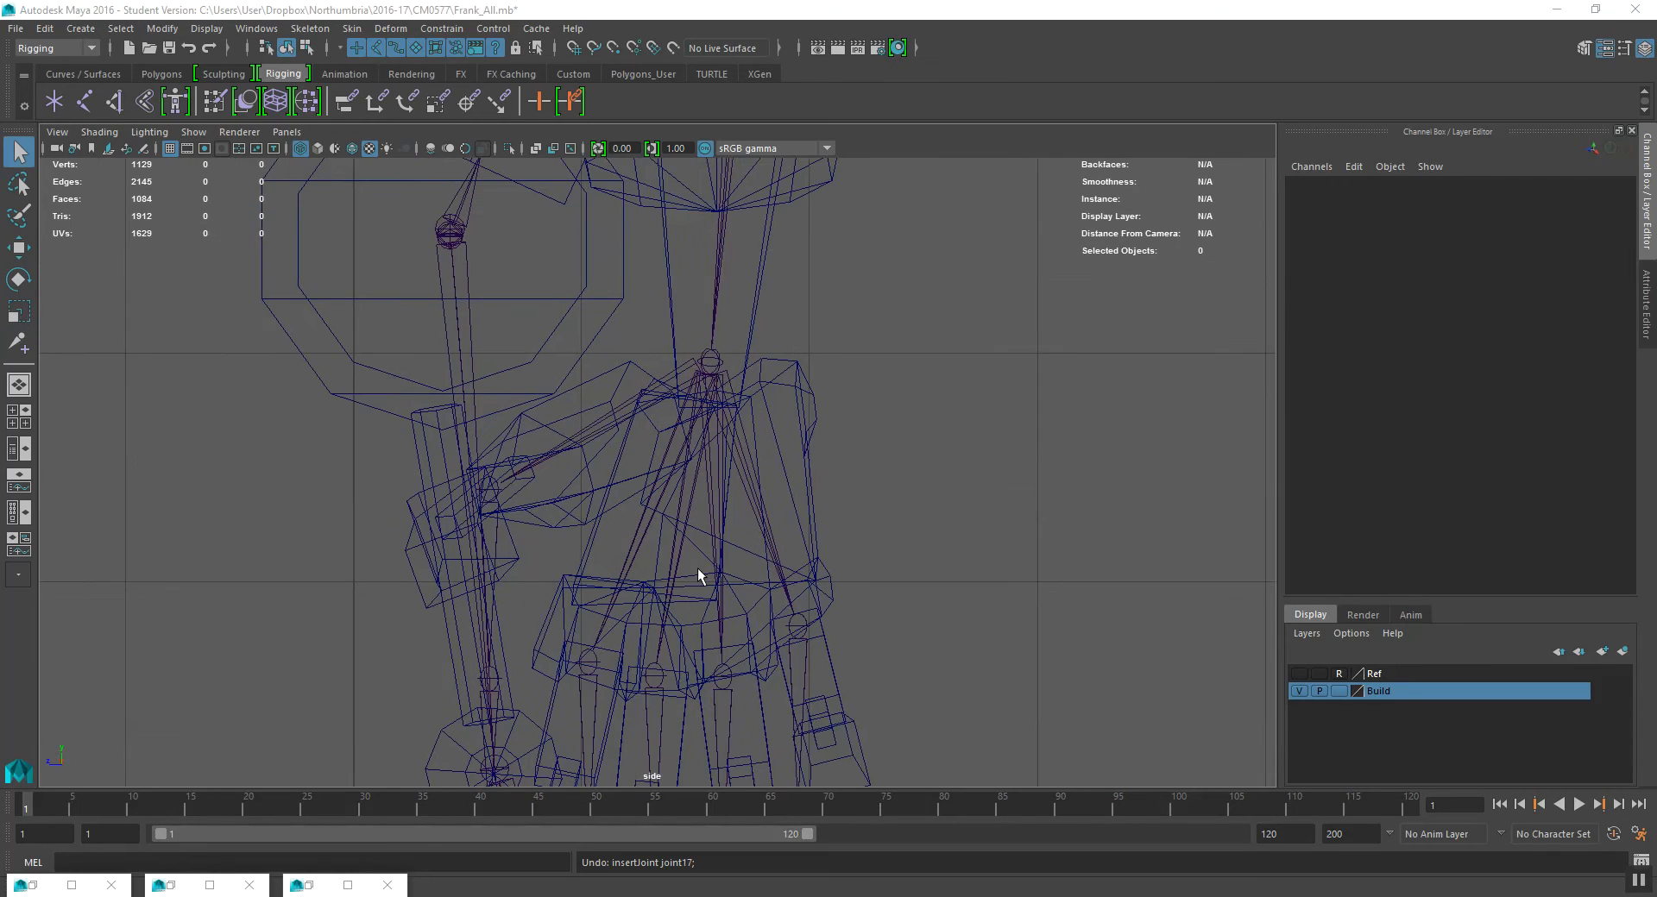
- Select the thumb chain's base joint and its middle joint in the side view to inspect them
middle_click_drag(626, 533, 585, 544, "alt")
left_click(439, 504)
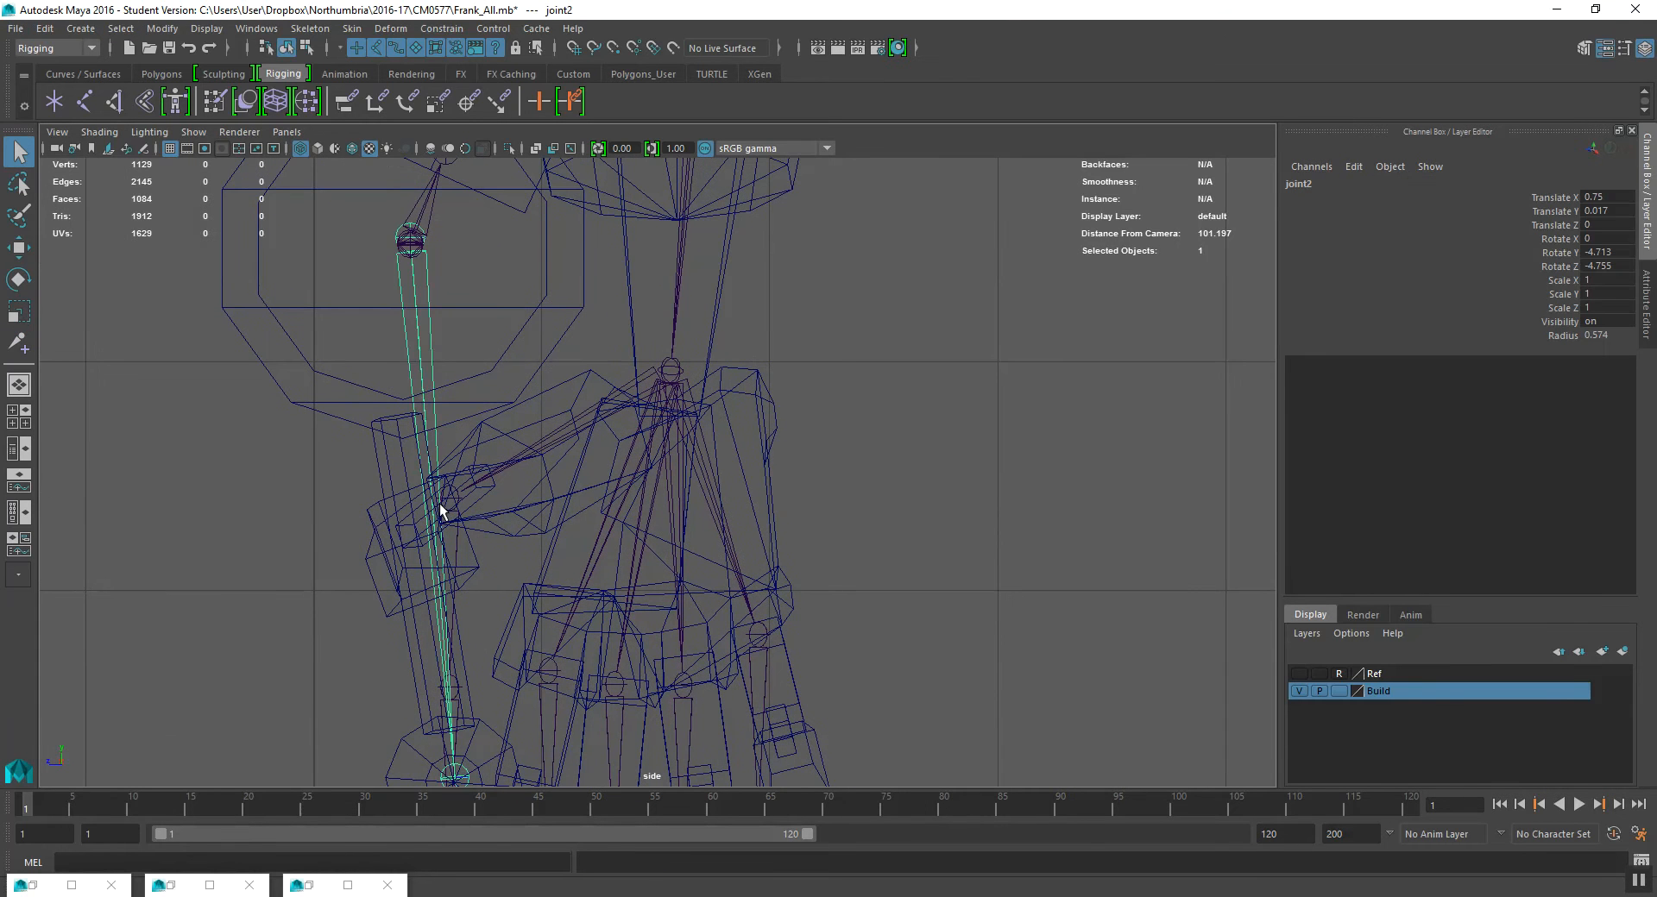
middle_click_drag(471, 516, 514, 459, "alt")
scroll(510, 493, "up", 2)
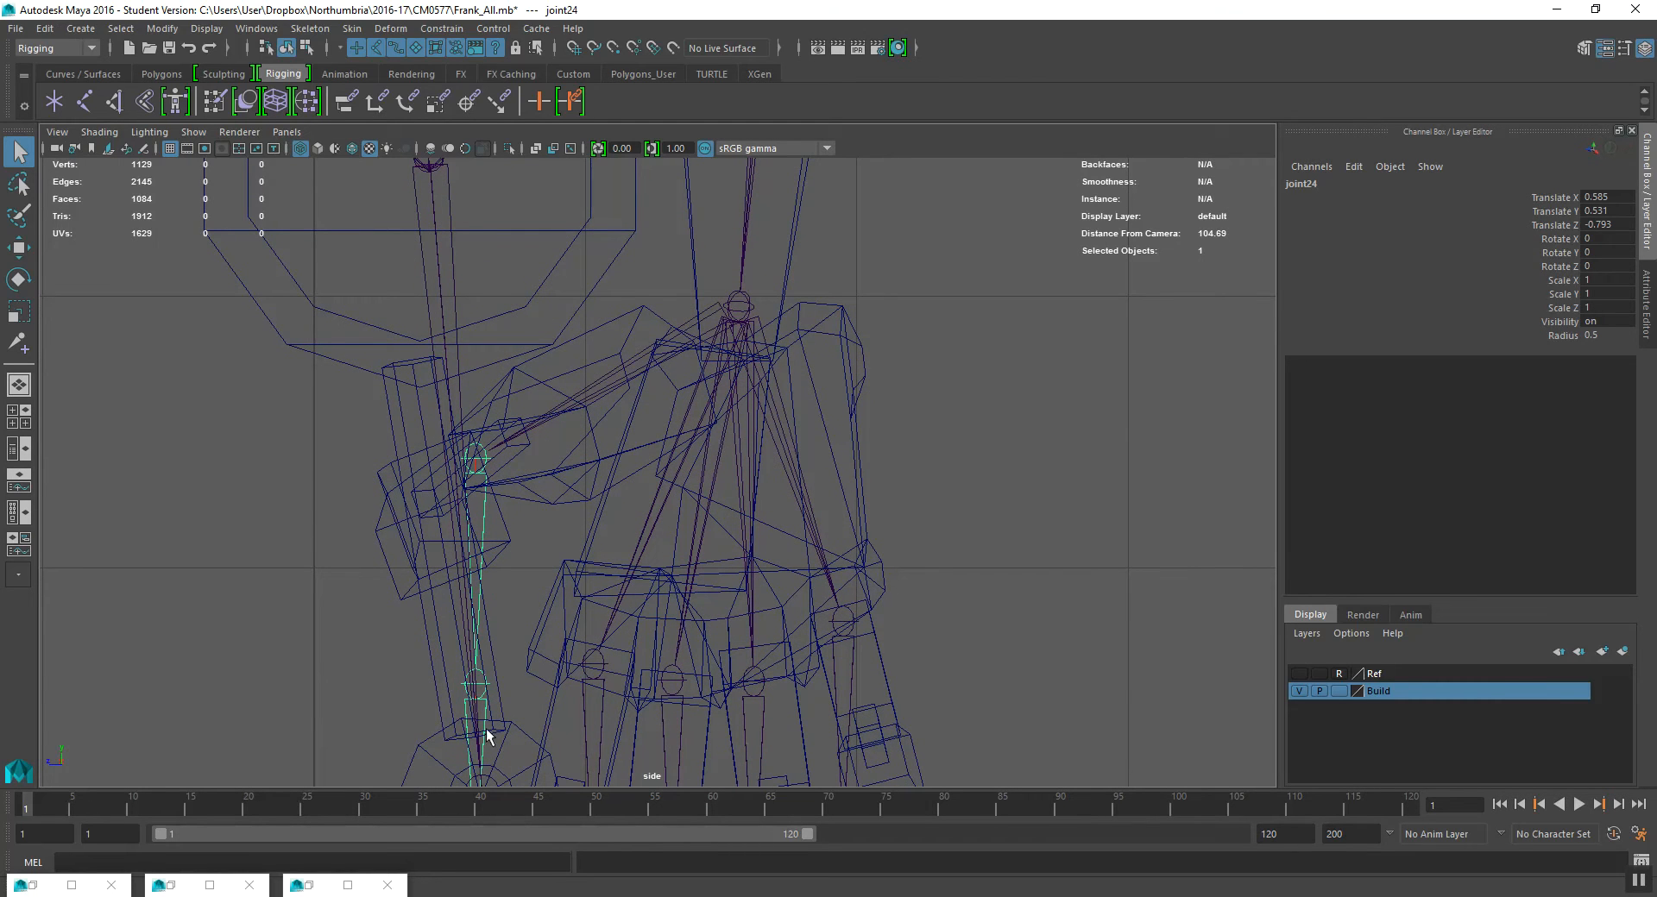
middle_click_drag(480, 697, 487, 664, "alt")
left_click(495, 654)
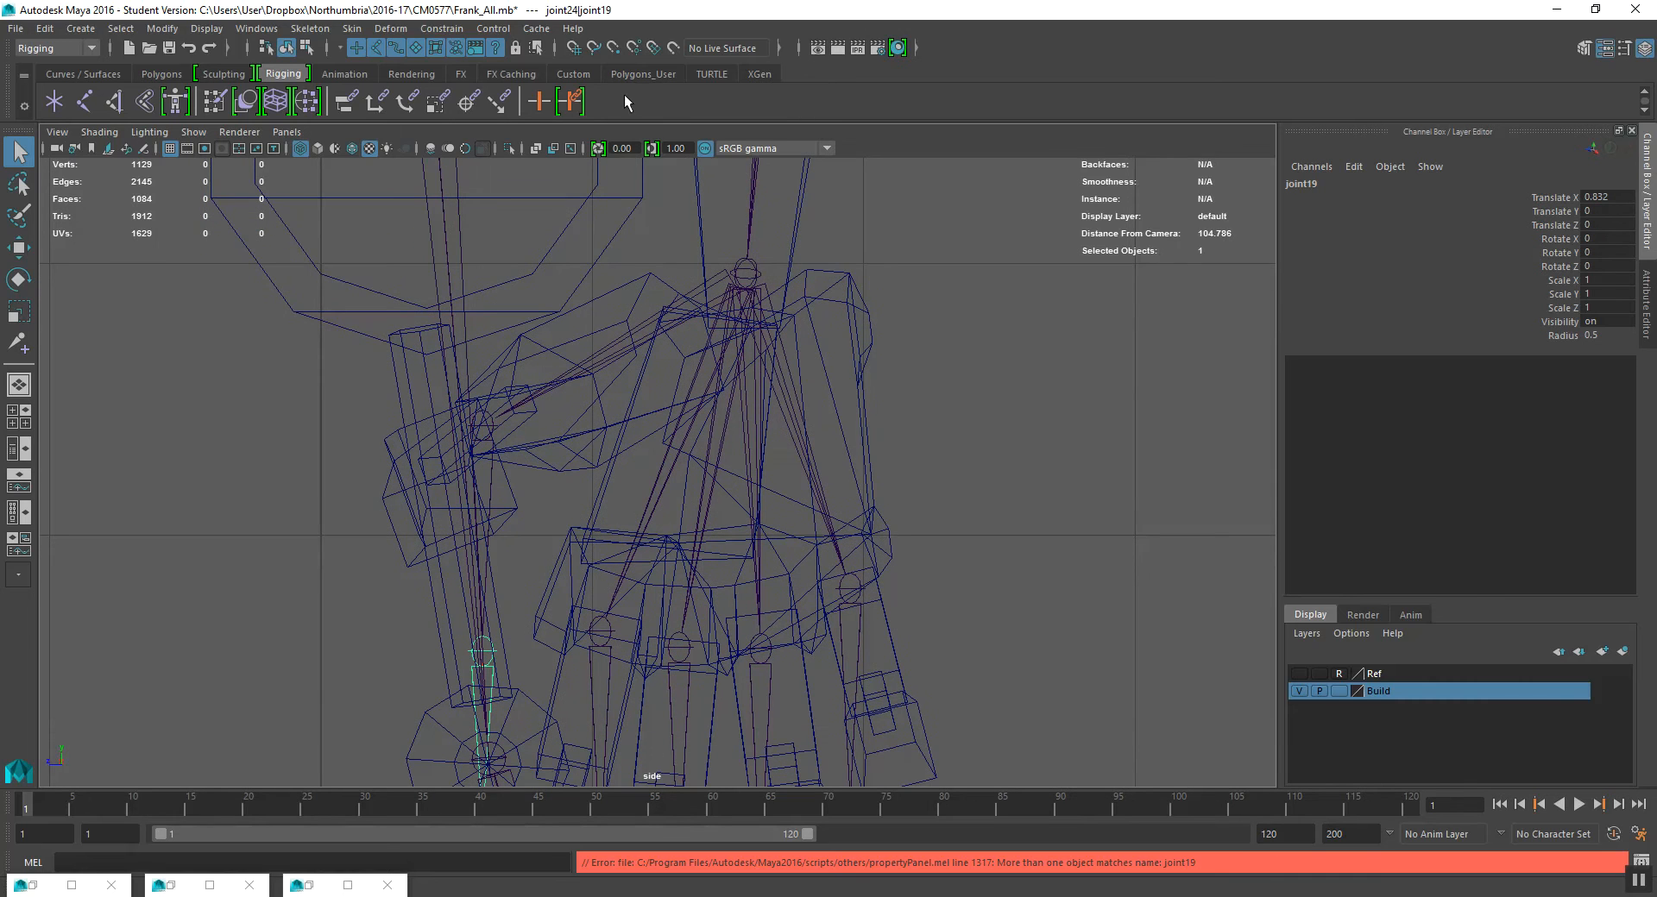
- Open the Outliner, enlarge it, expand the full Main joint hierarchy, and place the window clear of the hand
left_click(244, 30)
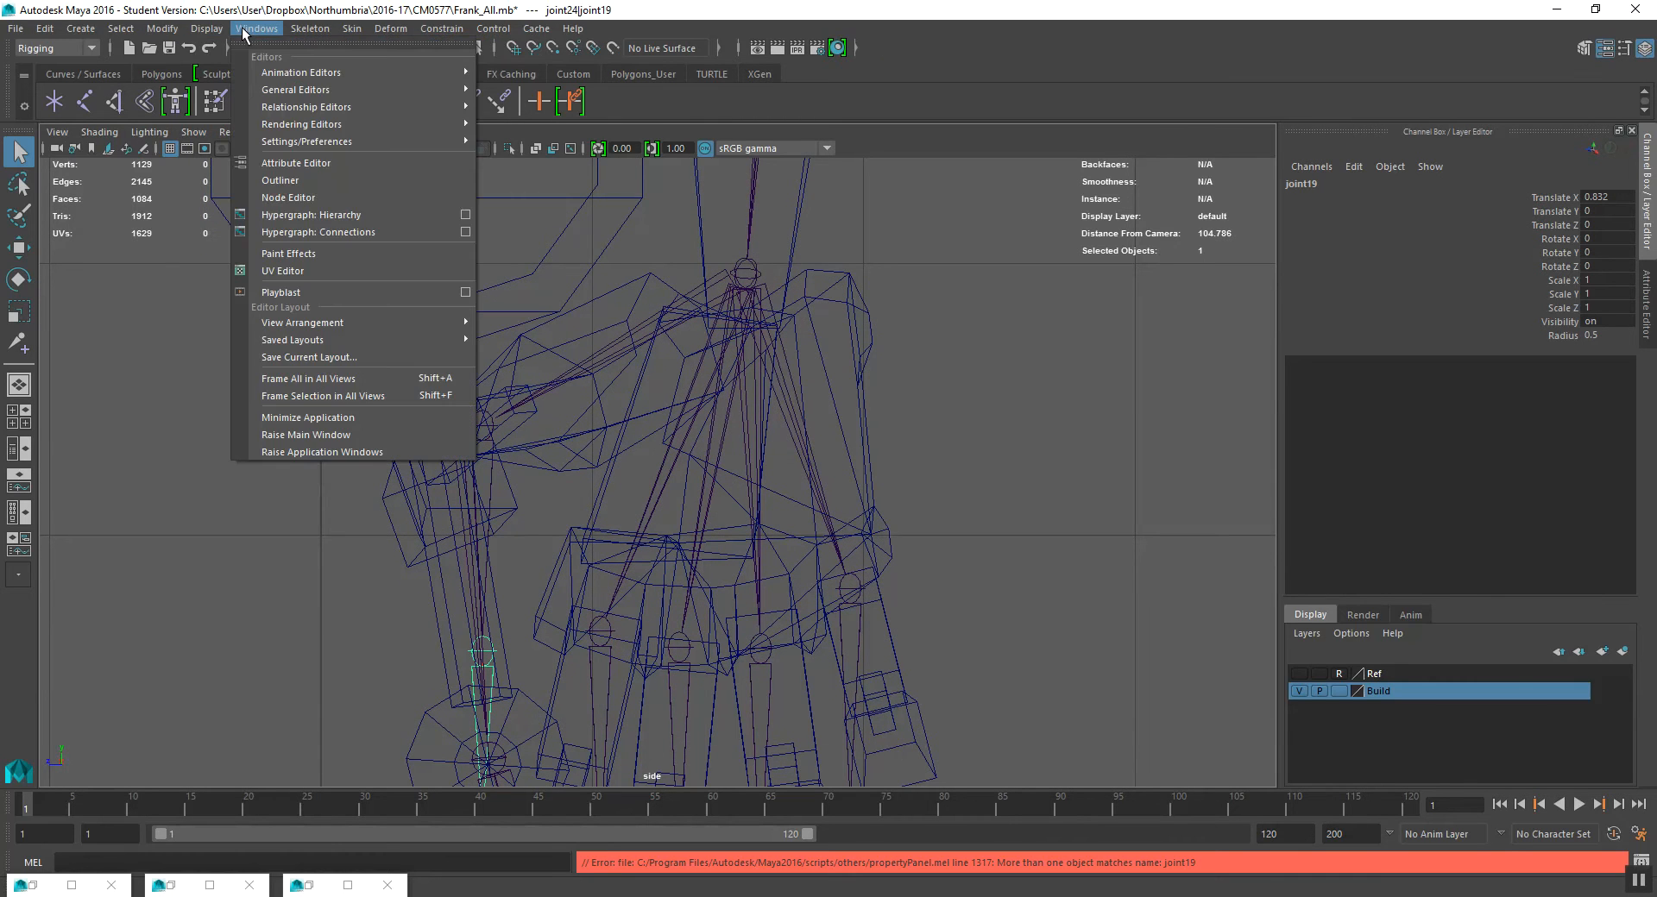
left_click(295, 183)
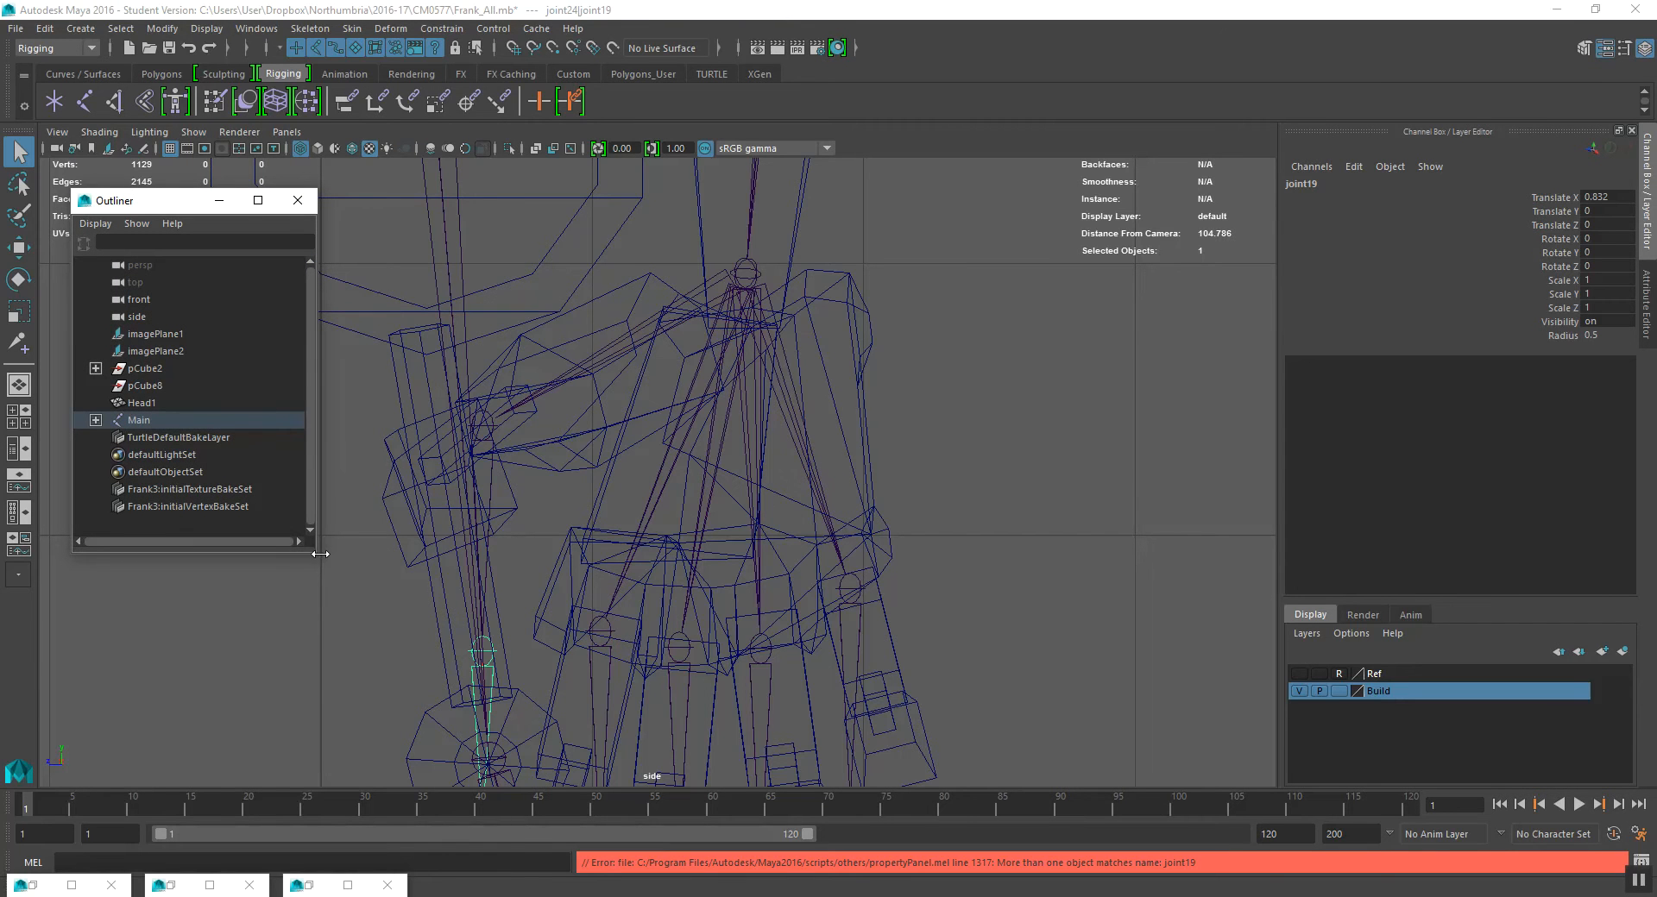
left_click_drag(318, 552, 1143, 841)
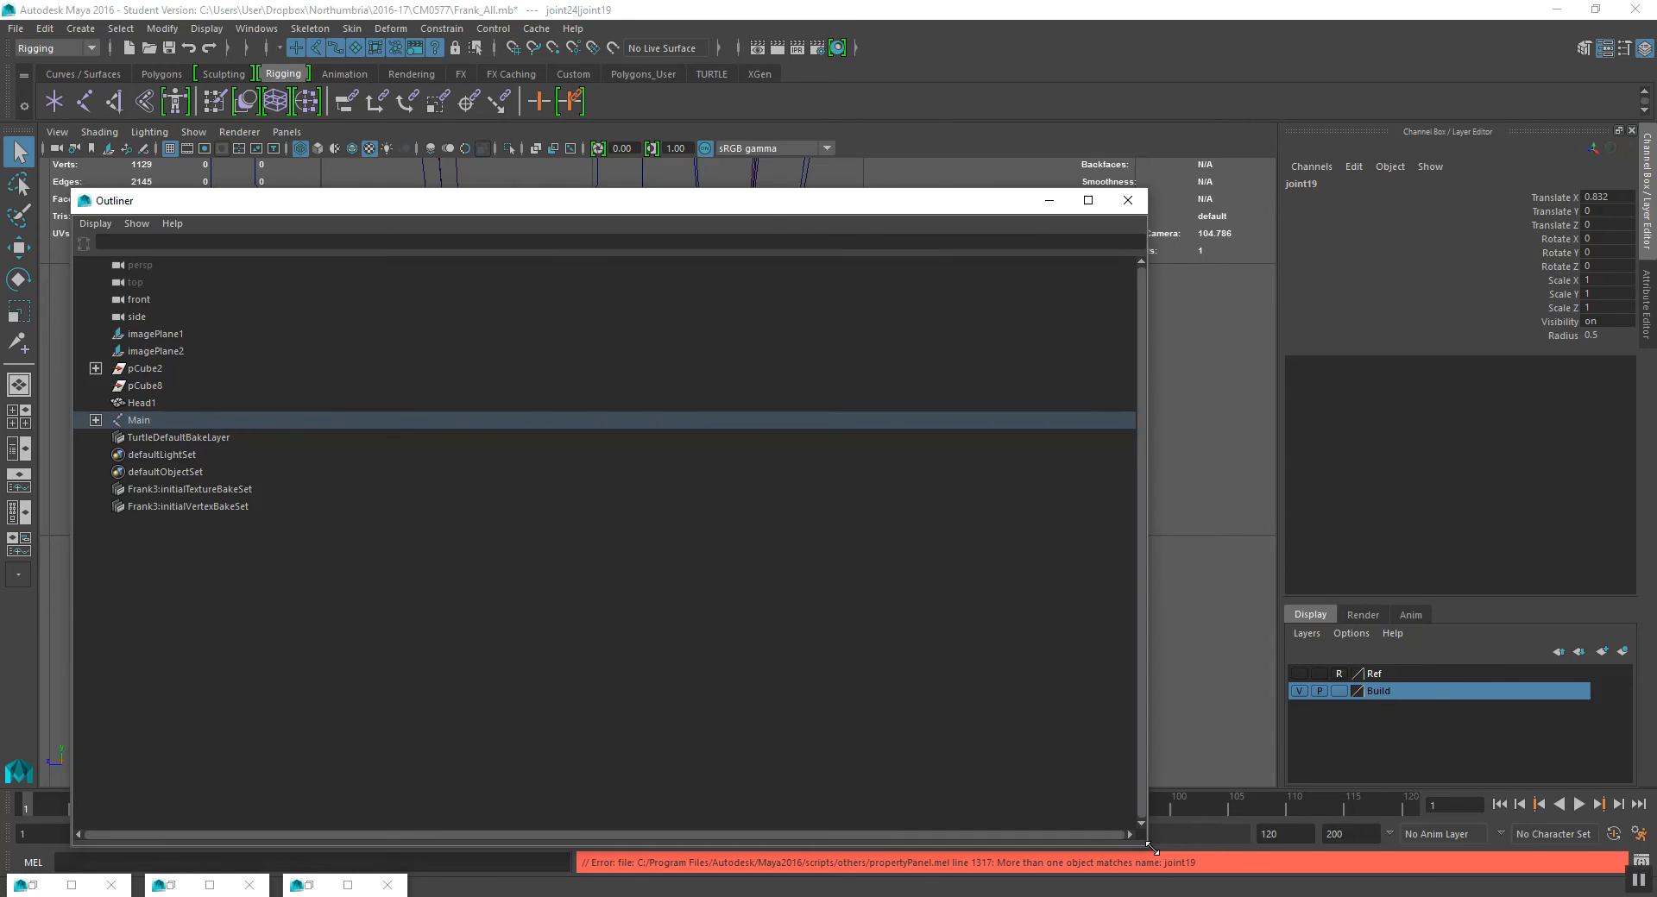
left_click(96, 421)
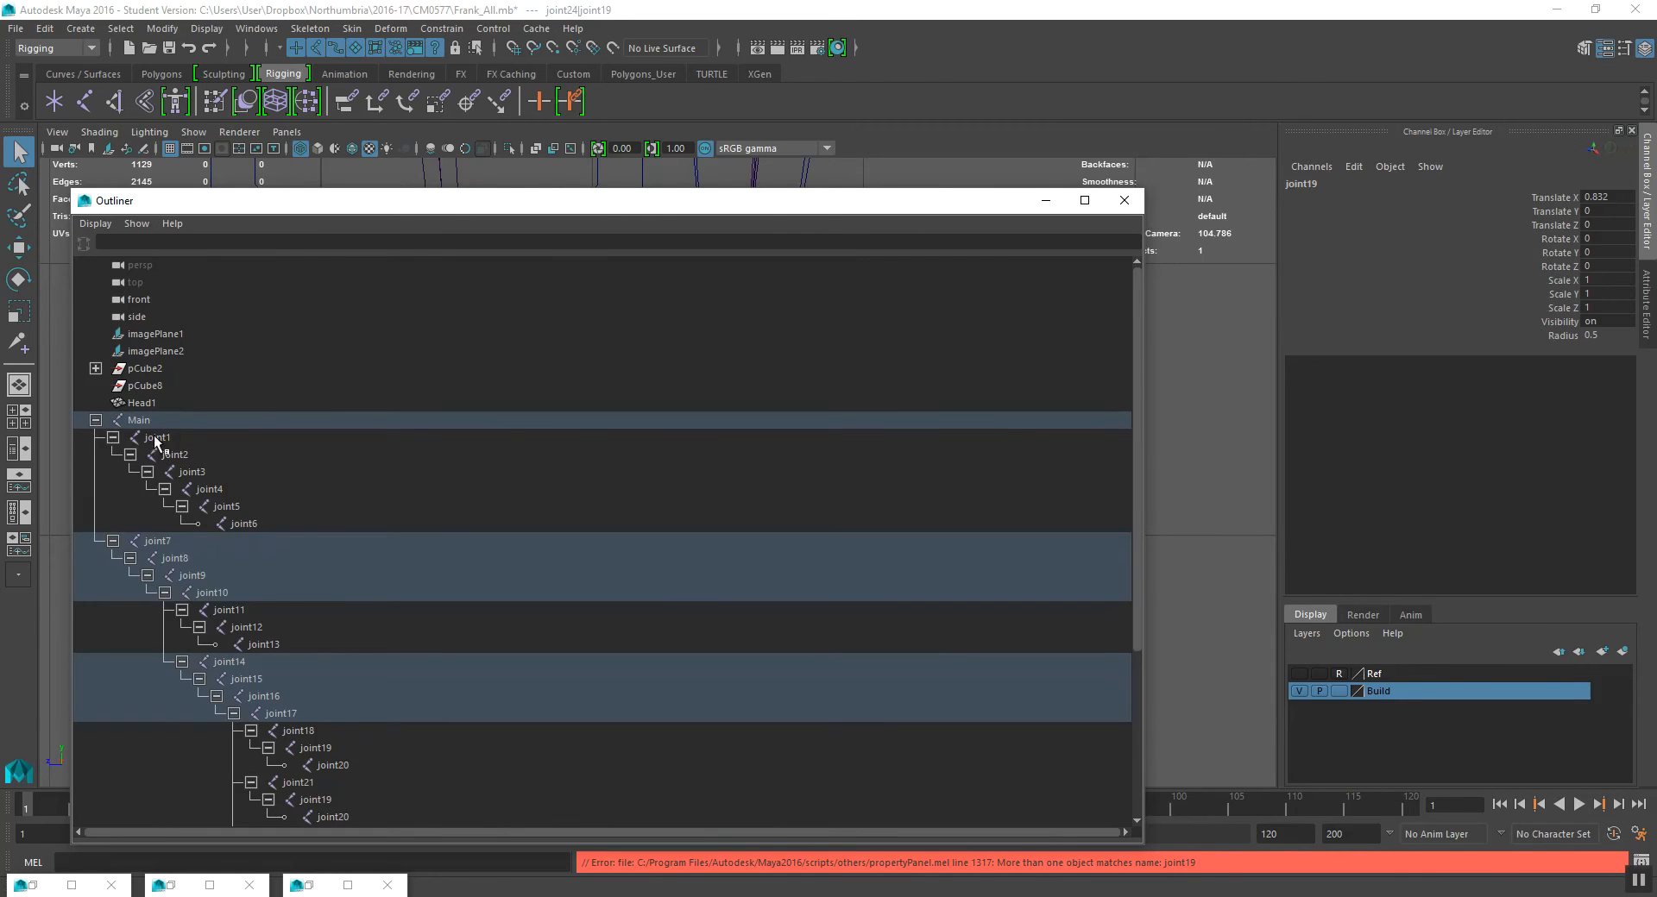
scroll(205, 450, "down", 3)
scroll(207, 451, "down", 2)
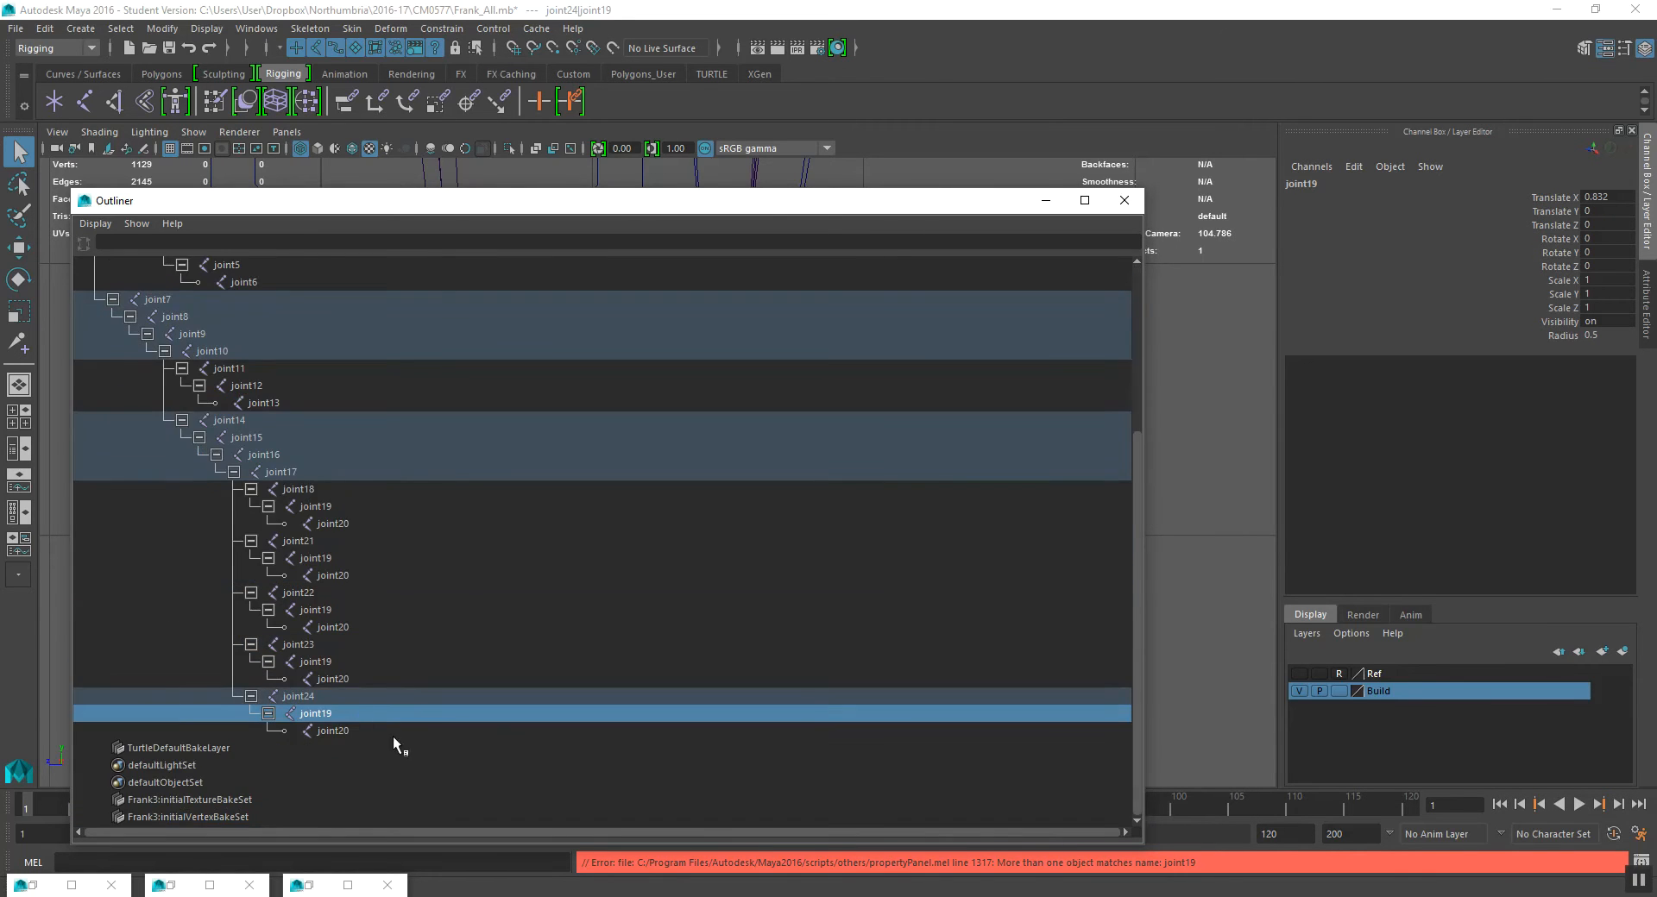
scroll(308, 523, "up", 5)
left_click(264, 523)
left_click_drag(424, 210, 1011, 163)
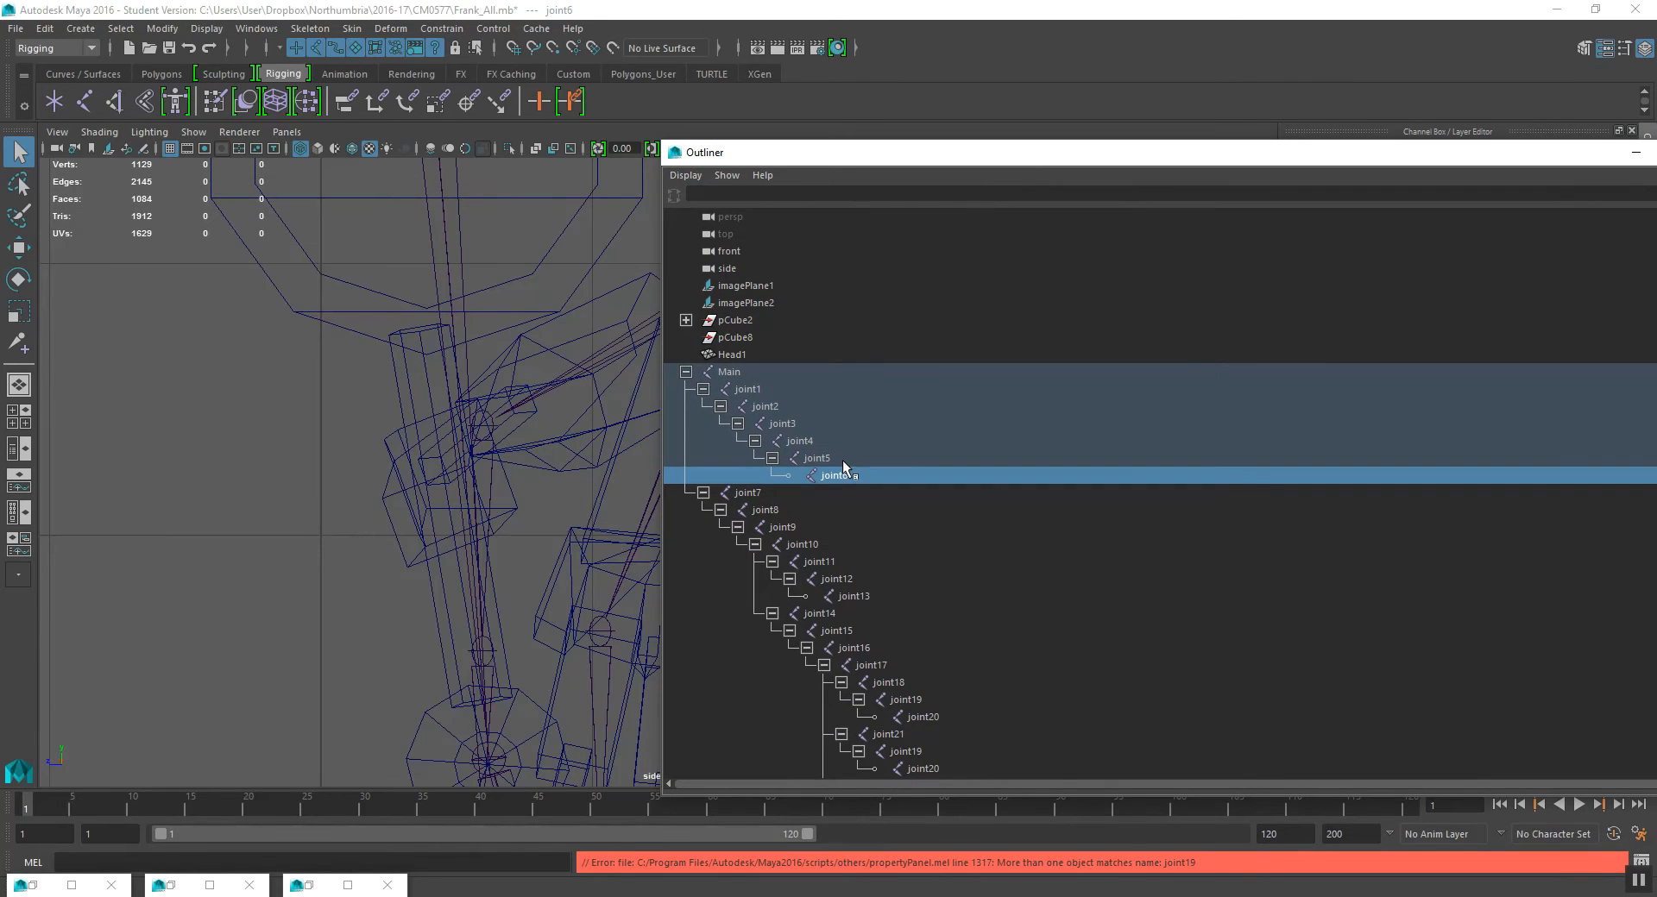
- Try moving the whole skeleton by its Main joint, then undo the move
left_click(744, 373)
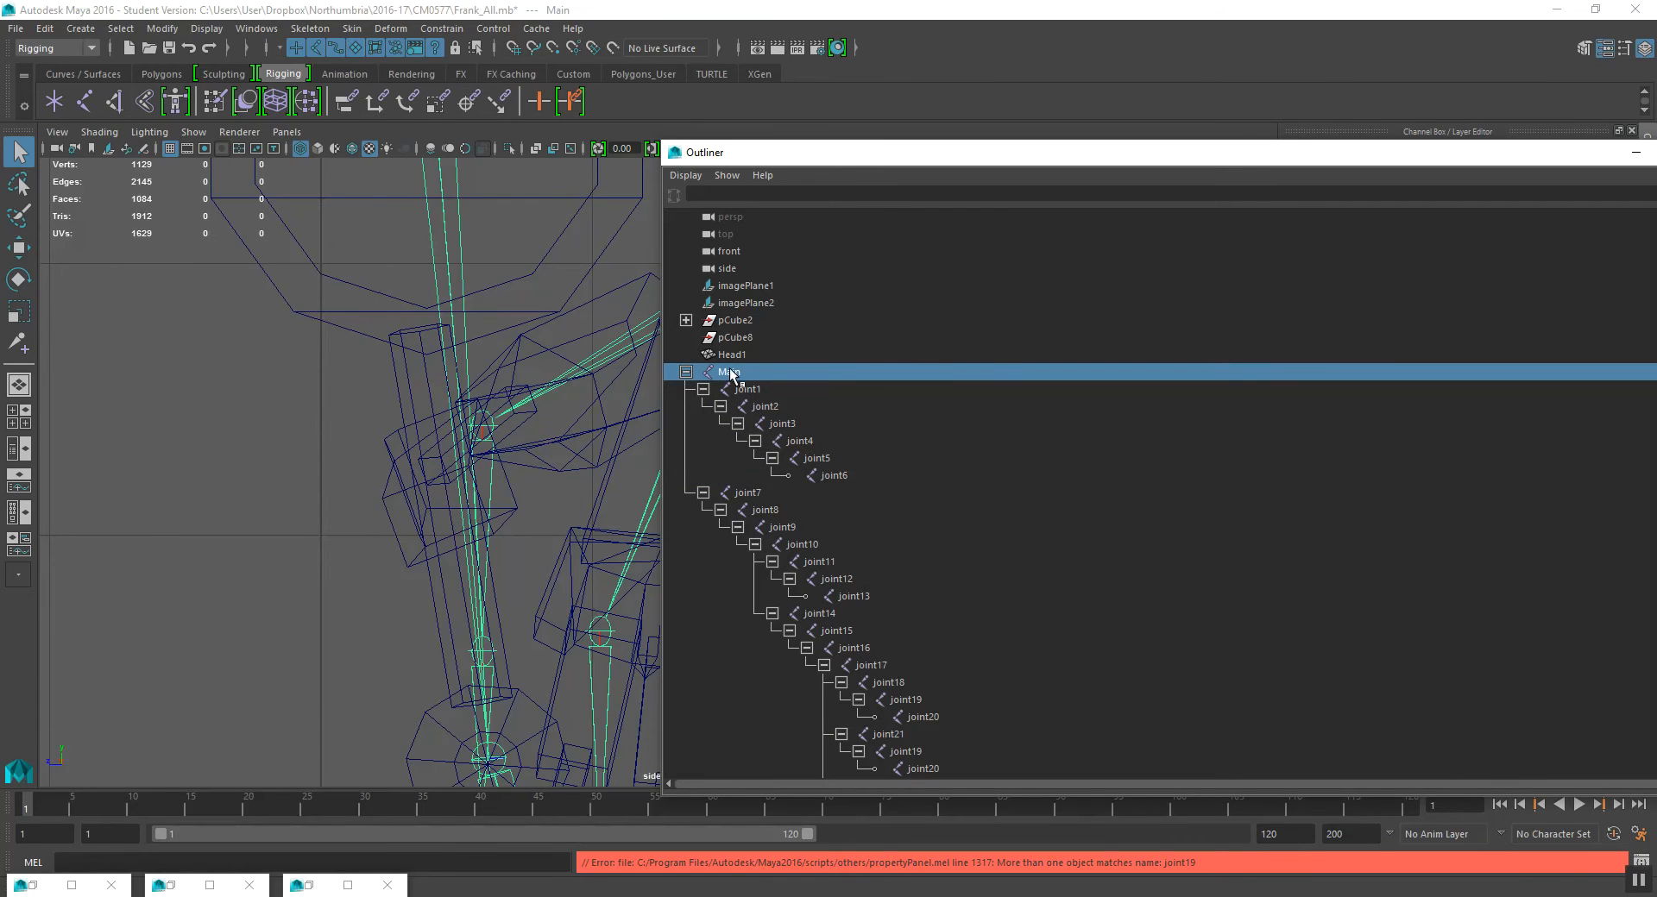
right_click_drag(535, 434, 403, 463, "alt")
middle_click_drag(403, 462, 216, 485, "alt")
key("w")
left_click_drag(398, 421, 415, 370)
key("ctrl+z")
middle_click_drag(434, 210, 479, 275, "alt")
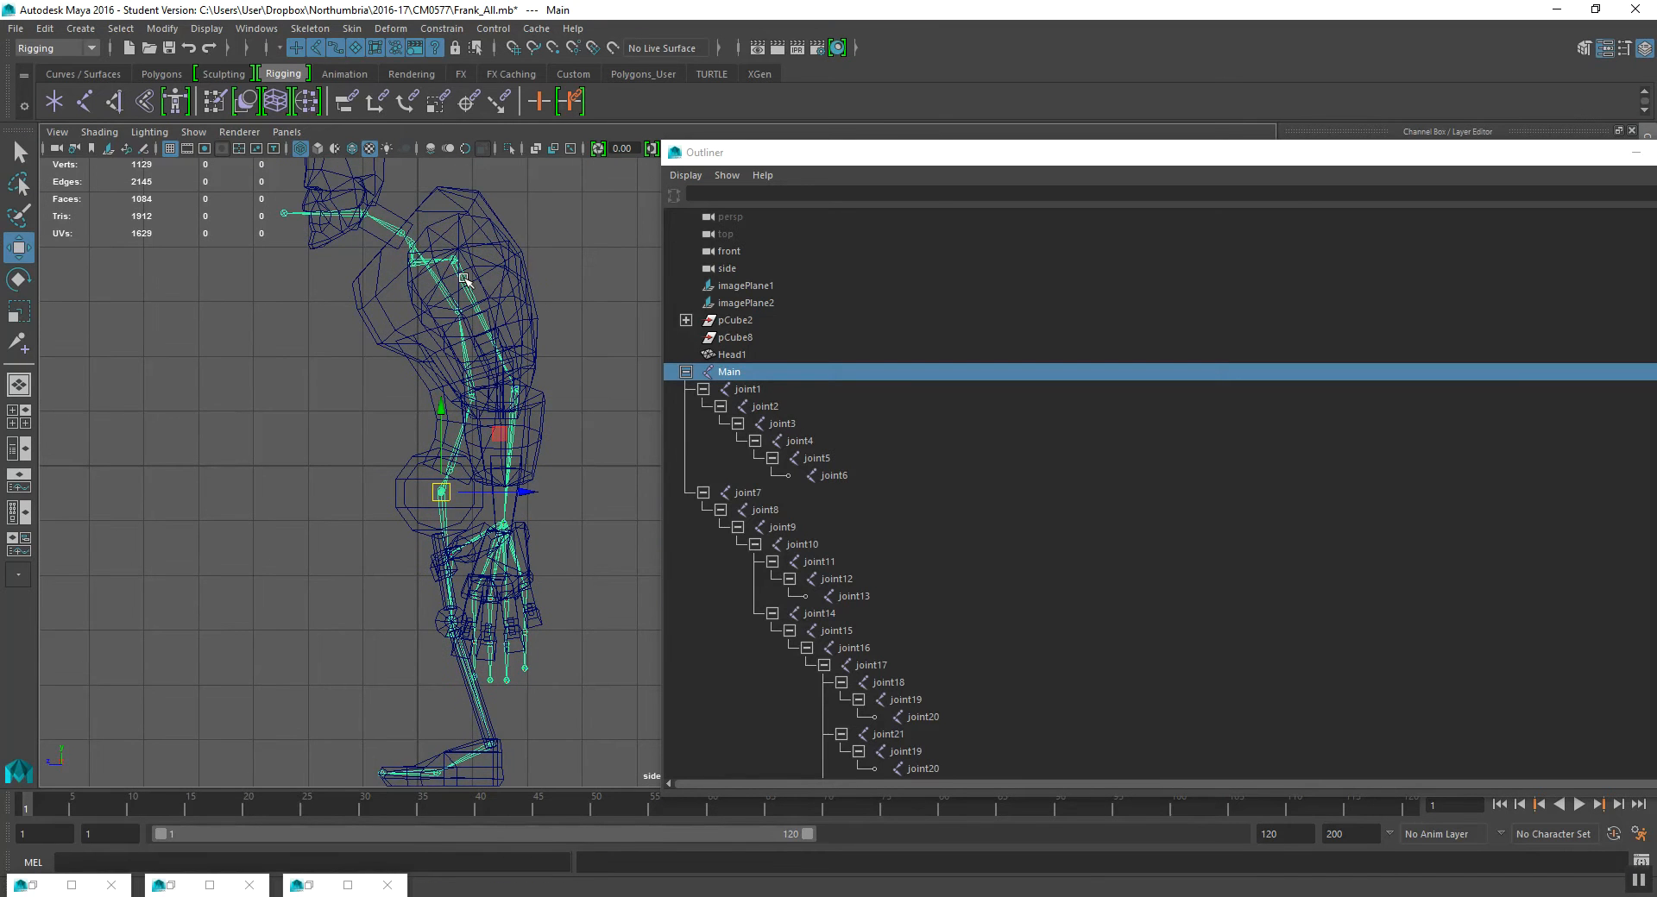
- Step through the arm hierarchy from joint15 down to joint20 and back up to joint14 to examine the parenting
left_click(465, 275)
scroll(854, 658, "down", 5)
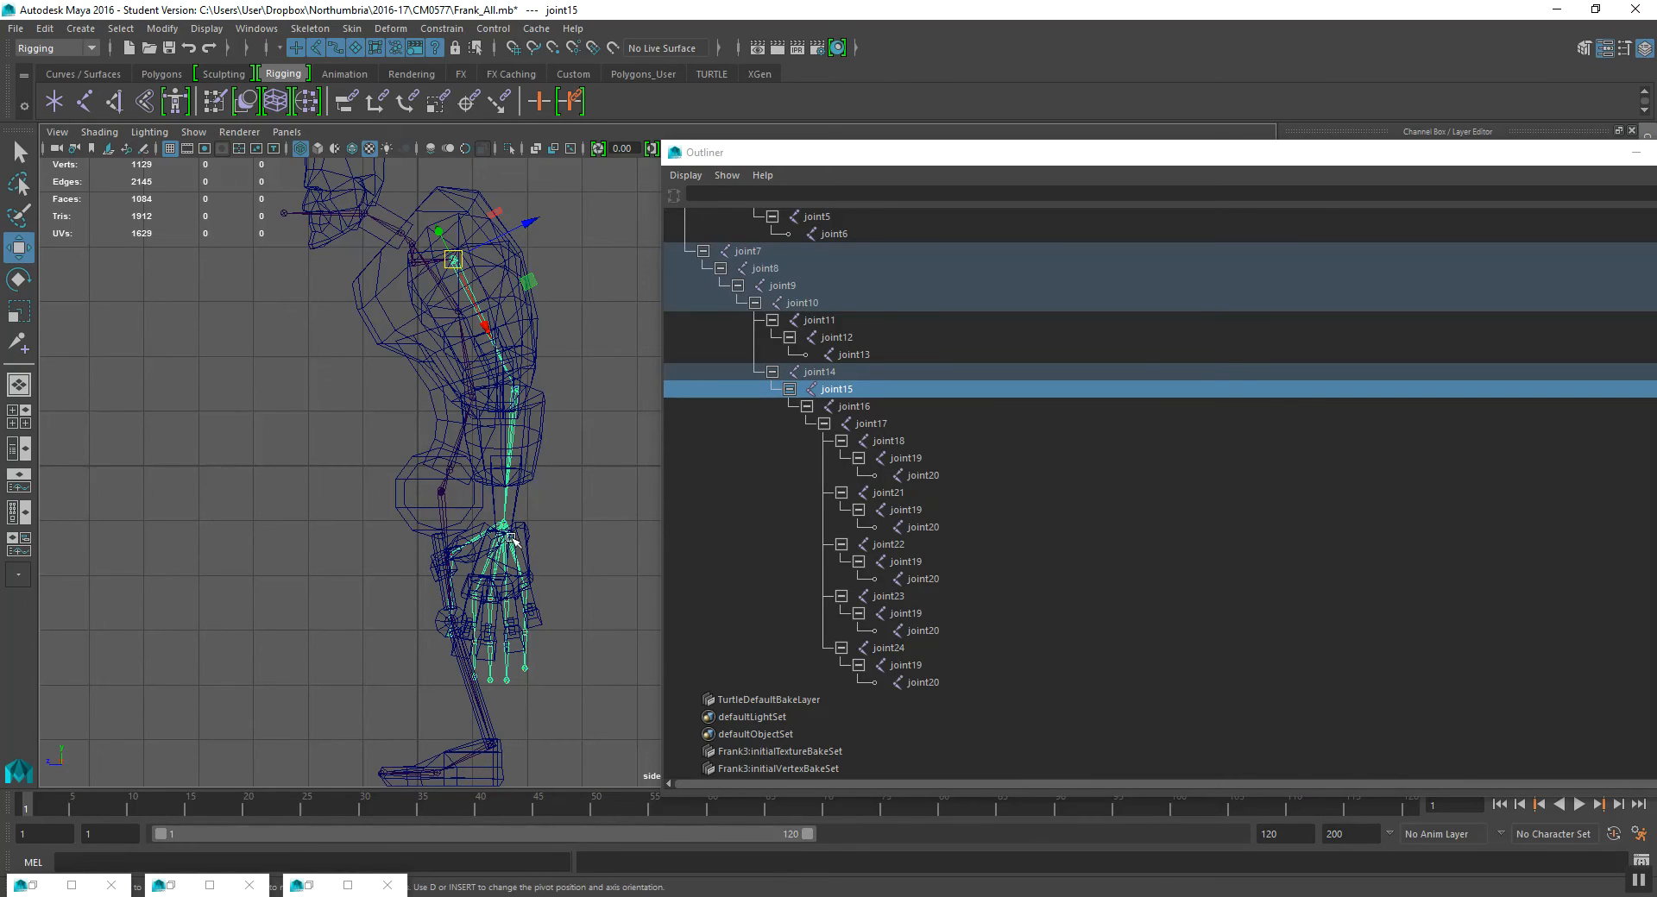
left_click(868, 407)
left_click(874, 424)
left_click(889, 441)
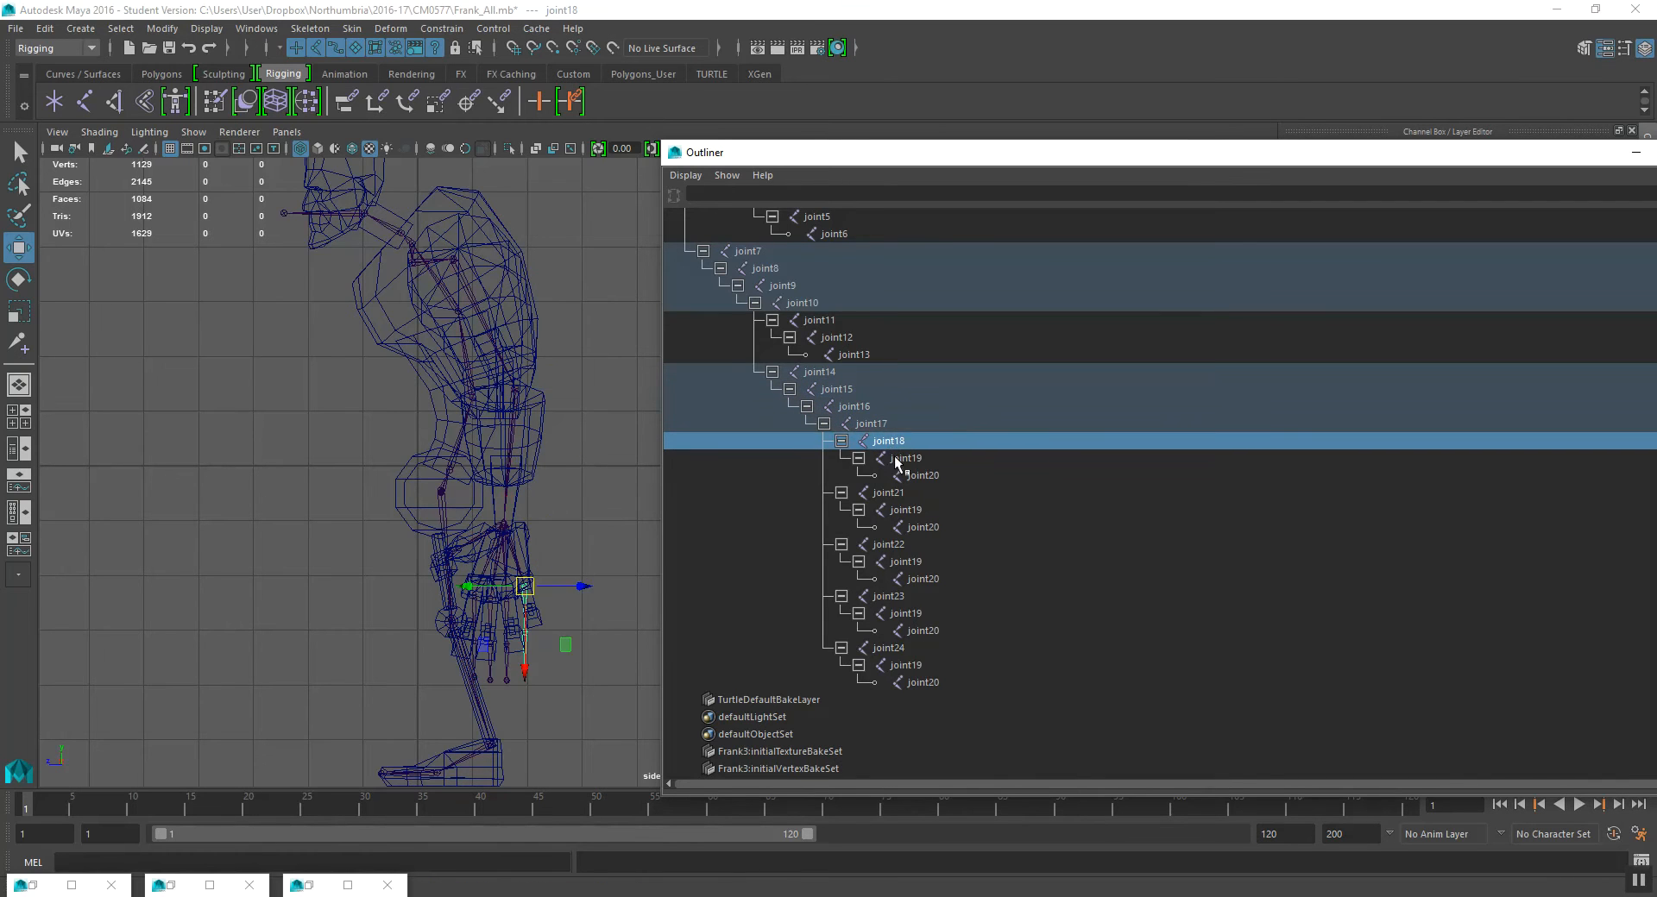
left_click(894, 457)
left_click(916, 477)
left_click(897, 459)
left_click(884, 441)
left_click(863, 424)
left_click(850, 406)
left_click(824, 389)
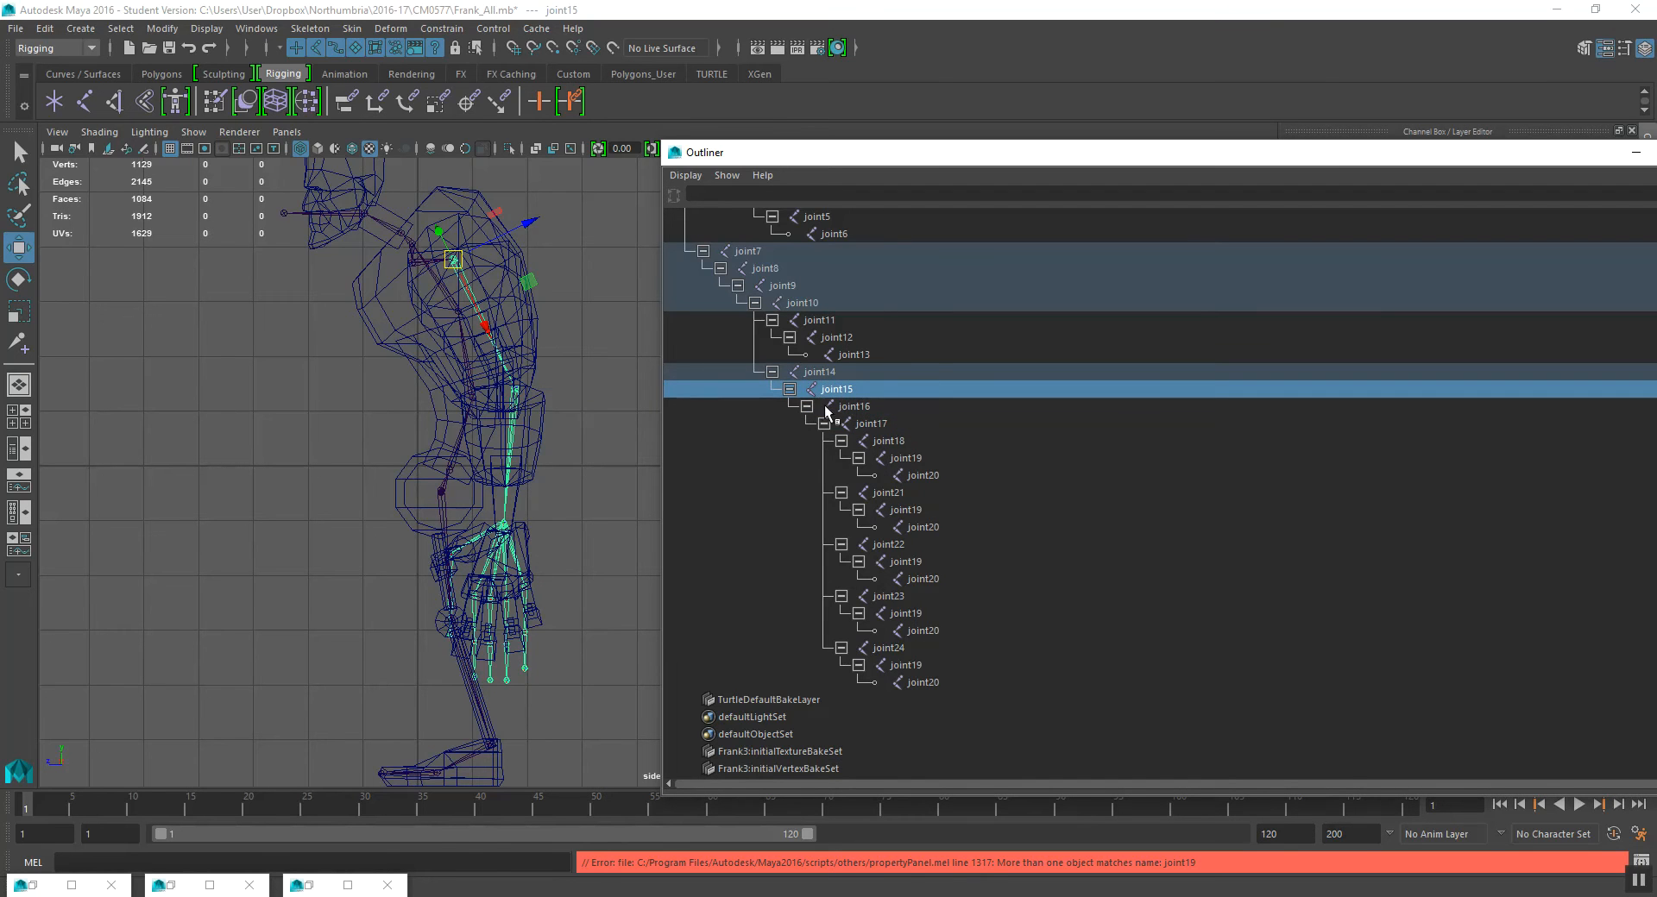
left_click(815, 372)
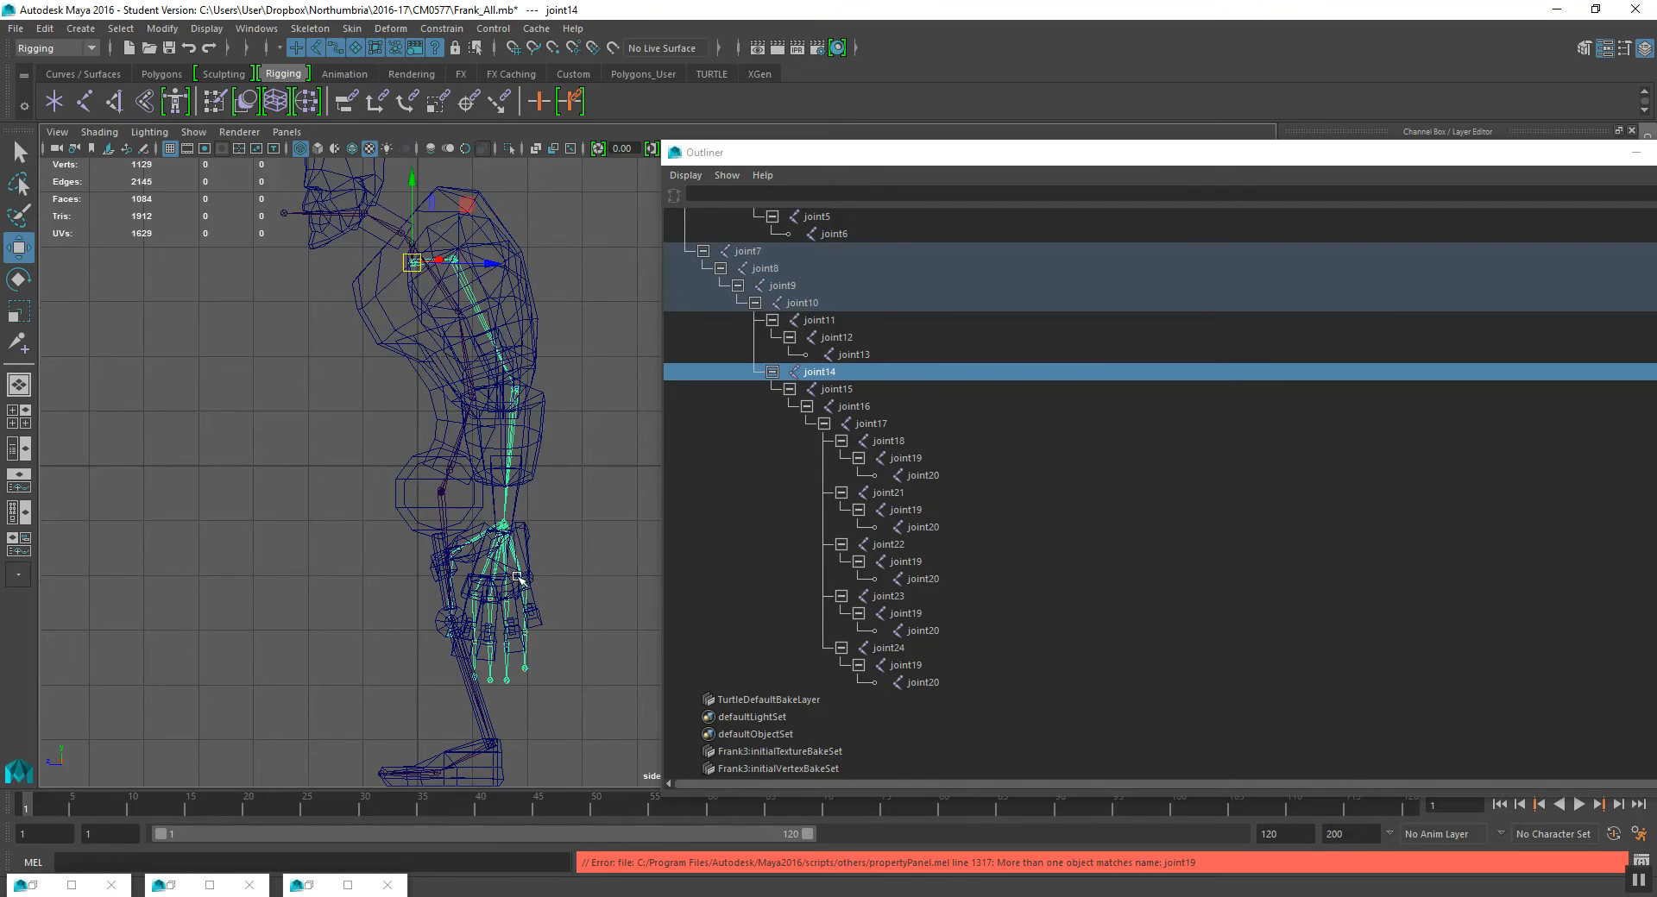
- Unparent the thumb's base joint, joint24, from the wrist joint so its chain stands alone
scroll(460, 481, "up", 6)
scroll(460, 480, "up", 5)
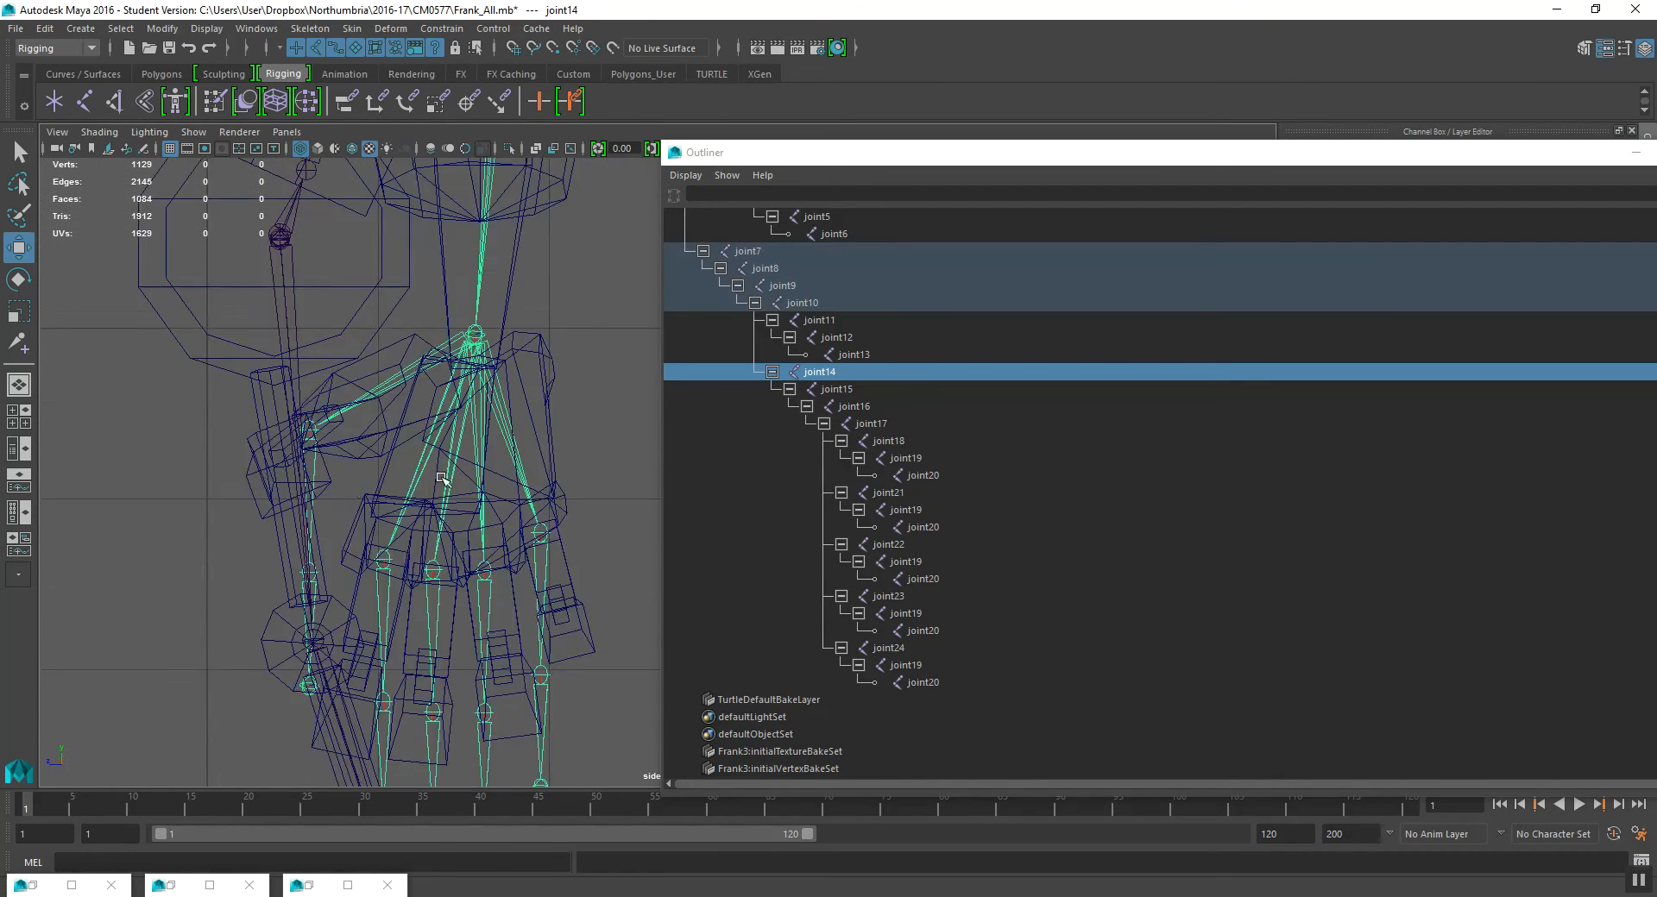
left_click(315, 468)
scroll(426, 489, "up", 2)
middle_click_drag(399, 516, 490, 492, "alt")
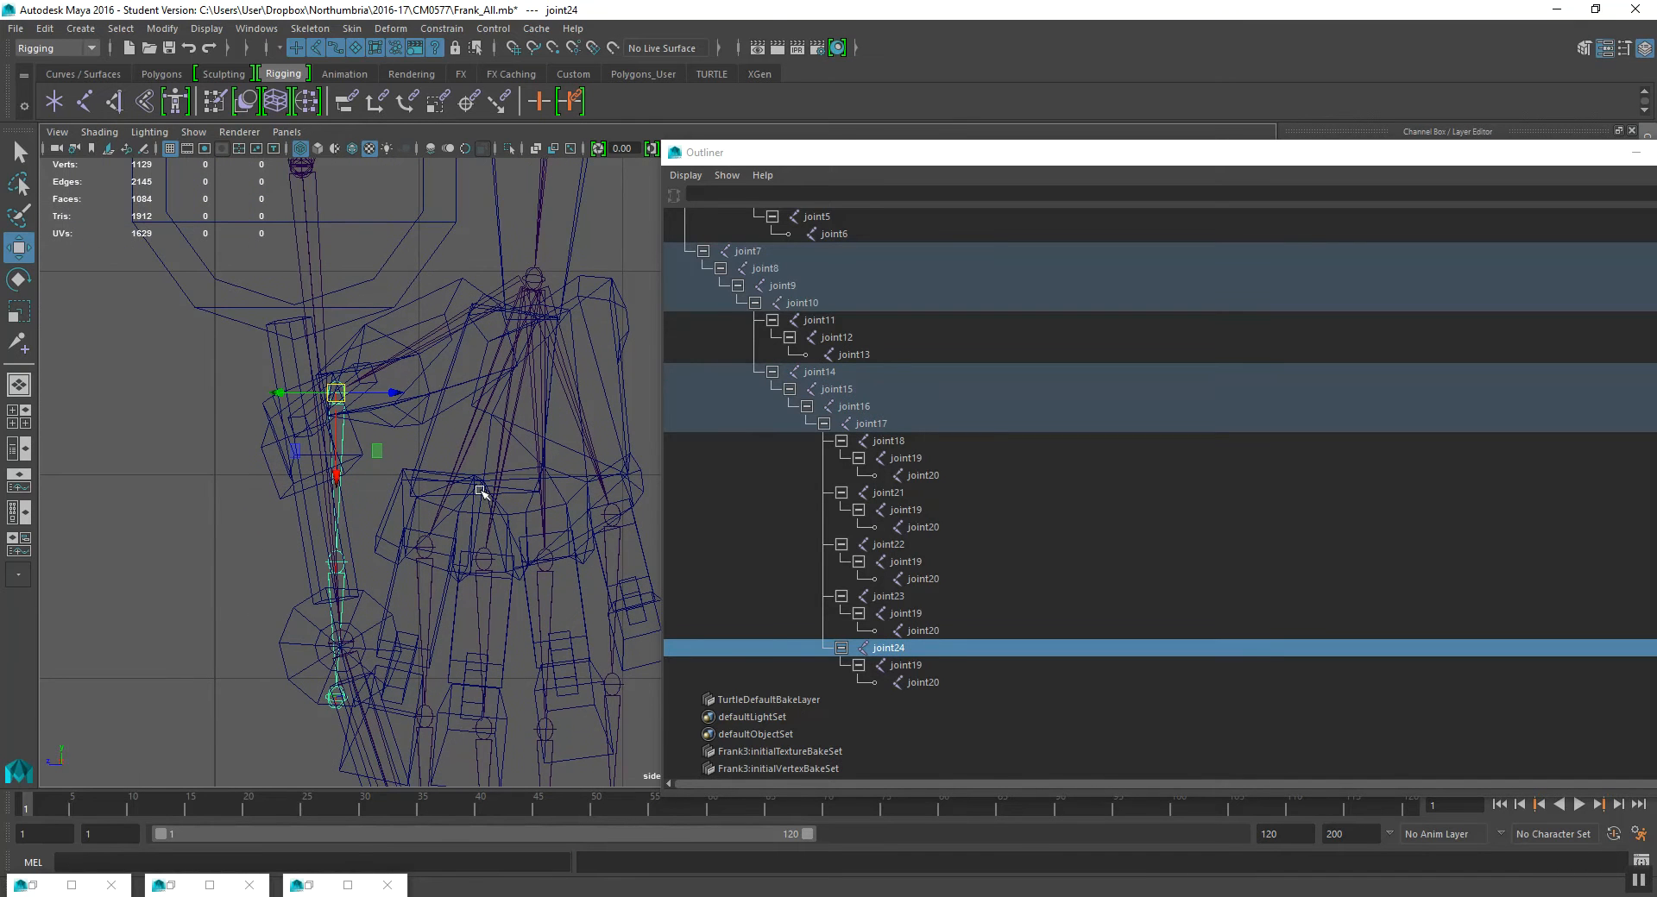
left_click(48, 31)
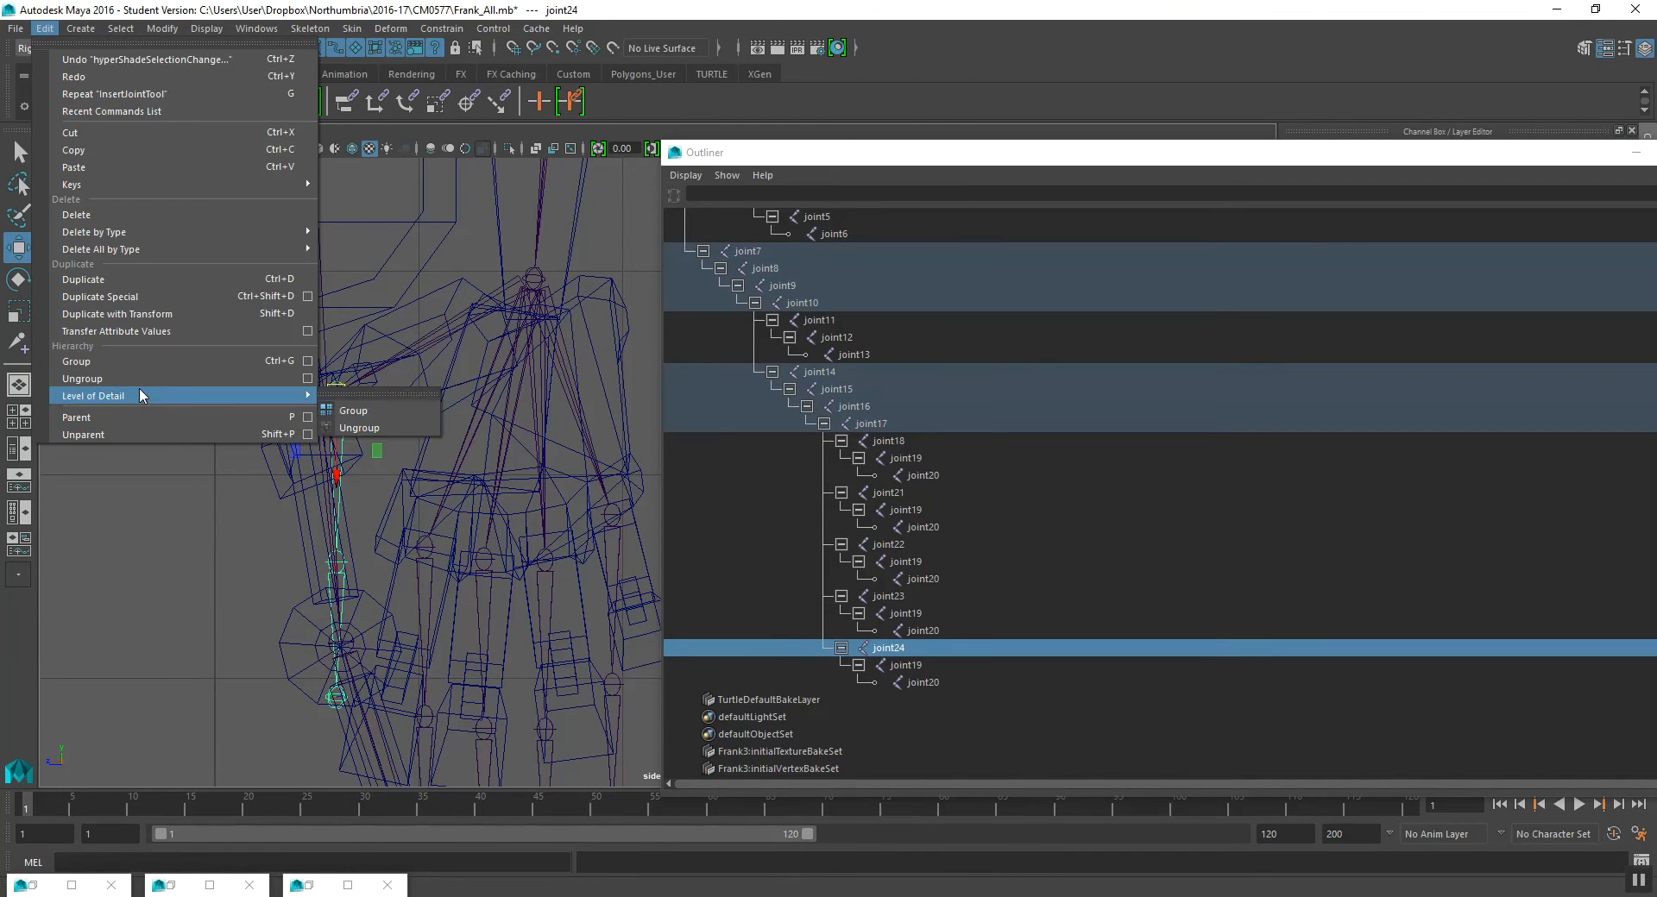
left_click(142, 432)
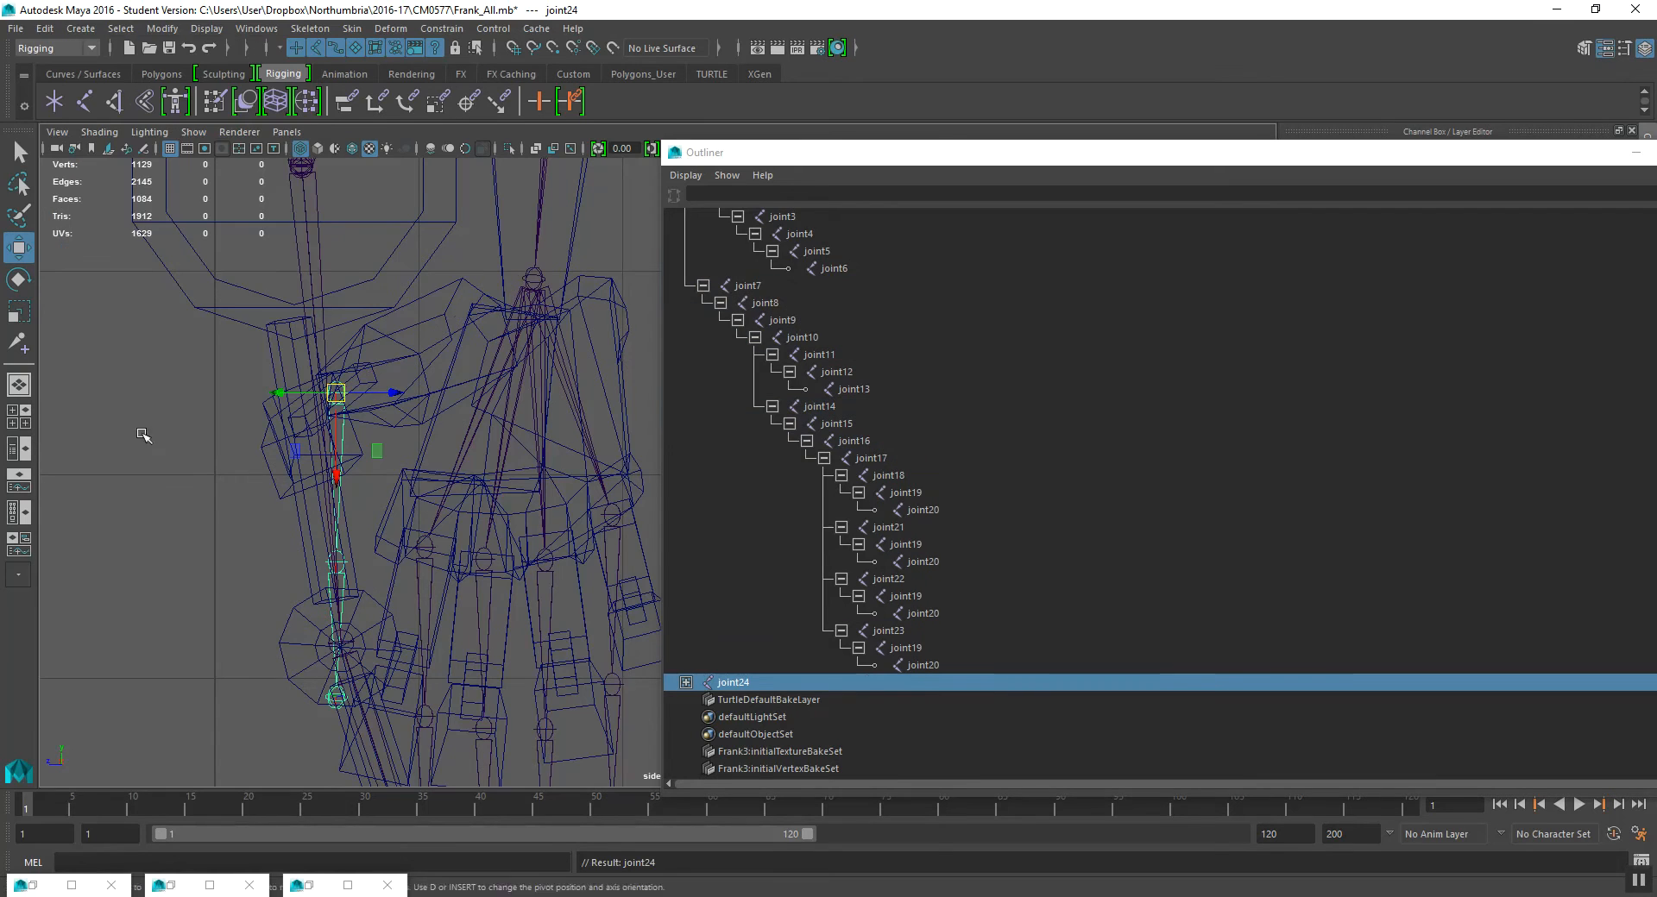
- Duplicate the detached thumb chain, with the copy's base joint inside the thumb base, and delete the copy's two lower joints
middle_click_drag(341, 408, 341, 431, "alt")
left_click_drag(339, 422, 398, 571)
key("ctrl+d")
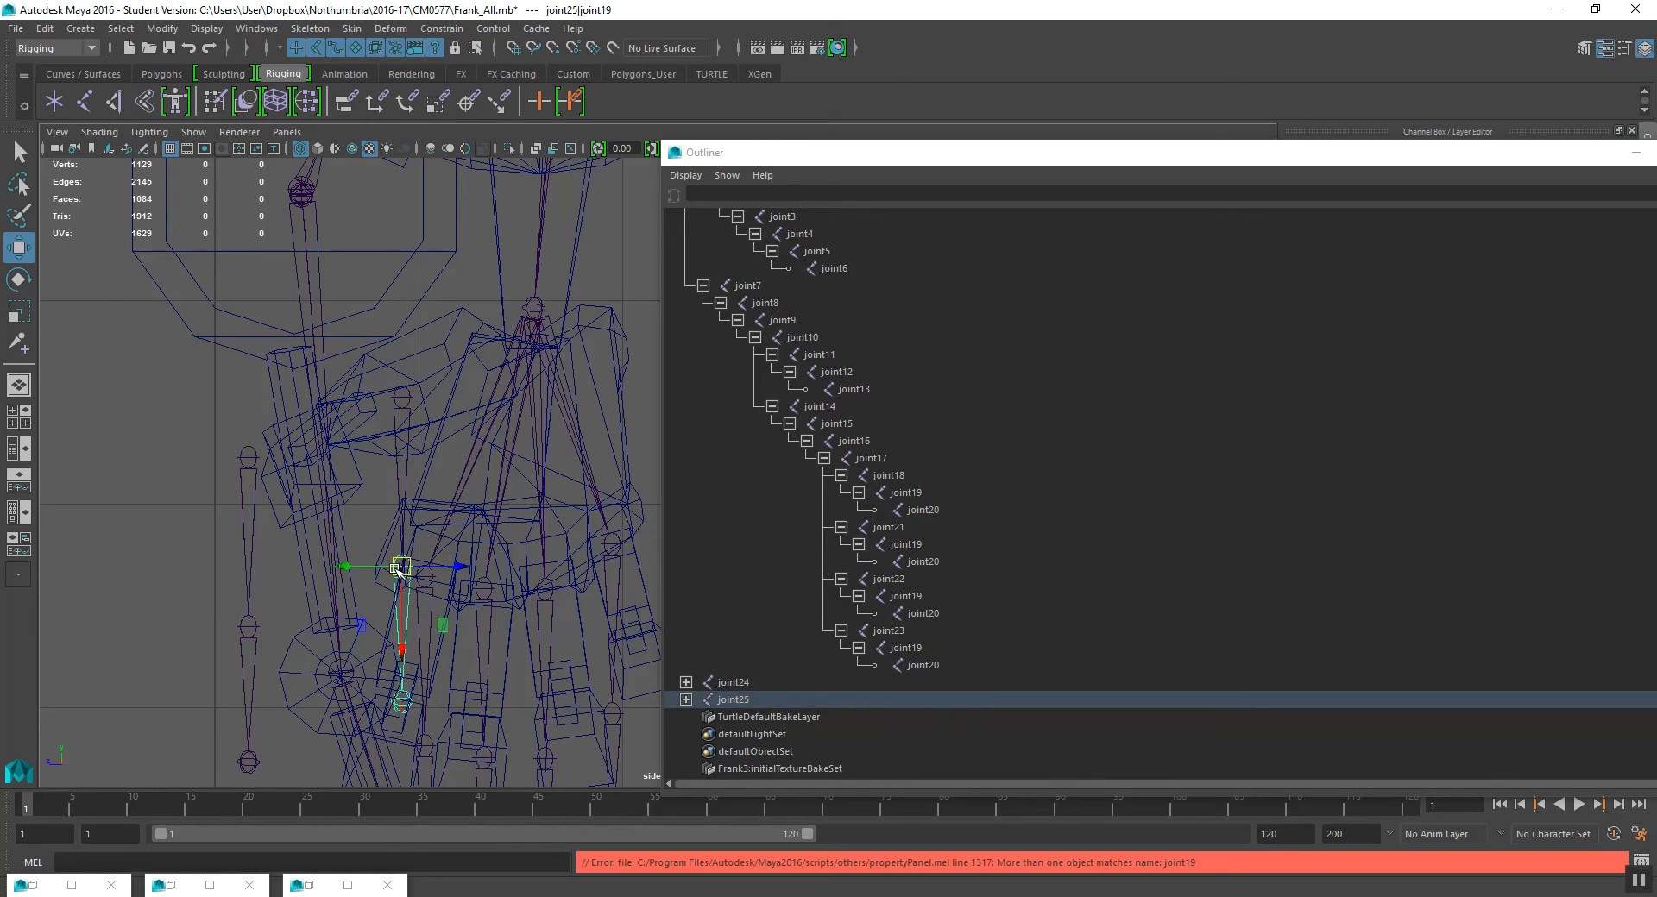
left_click(396, 549)
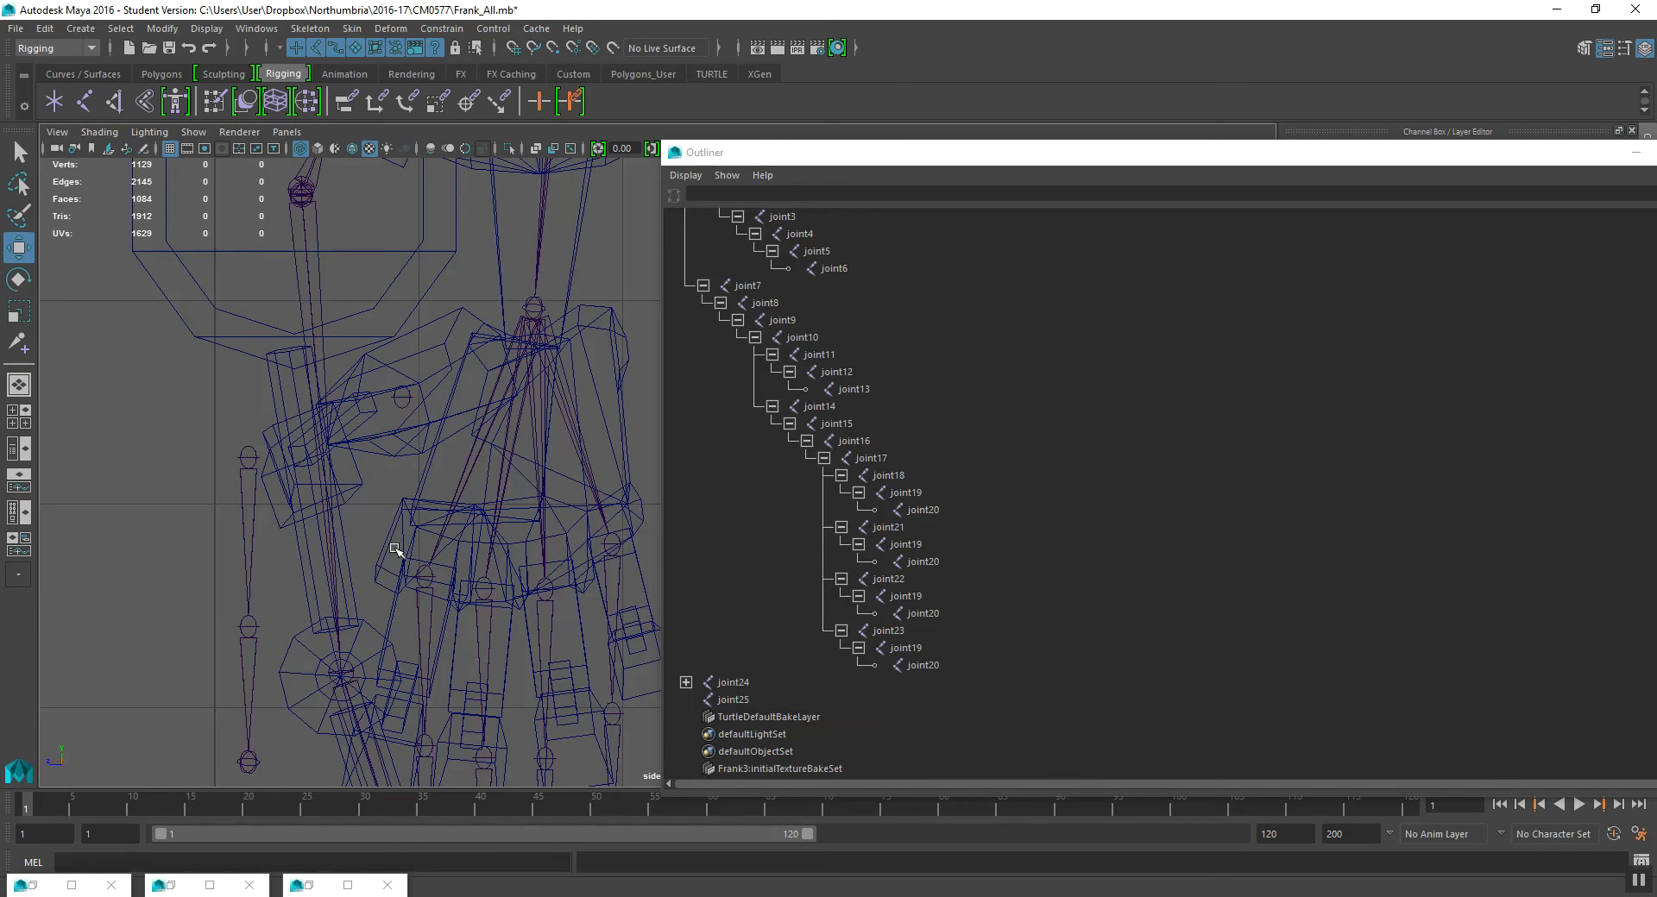
left_click(397, 402)
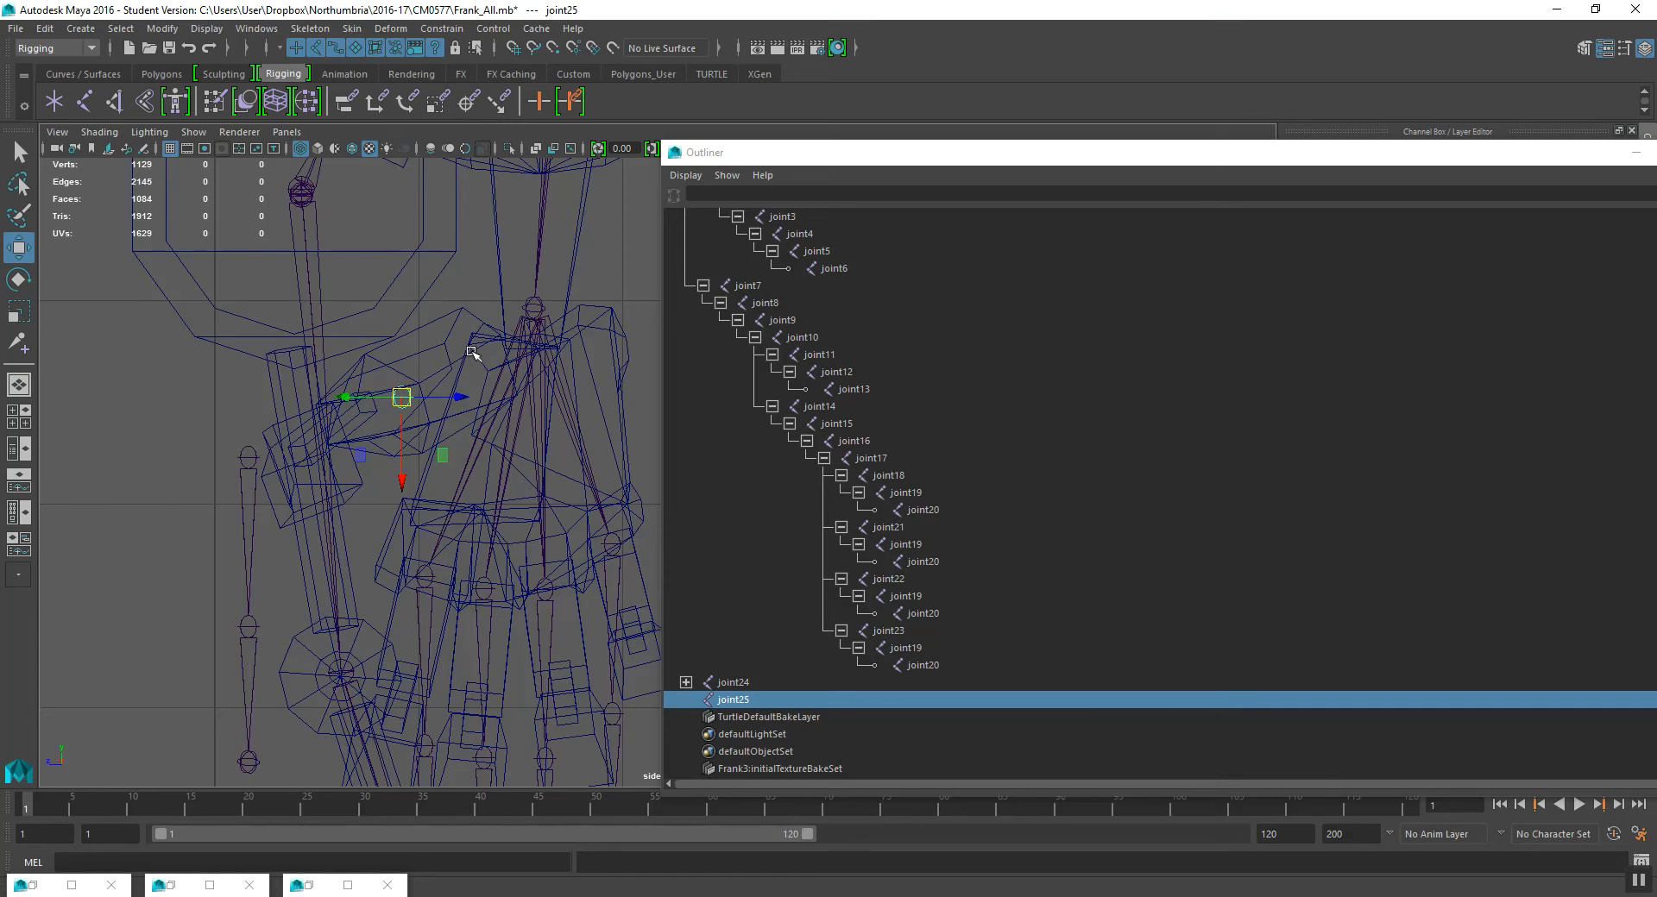
- Parent the duplicated thumb-base joint, joint25, to the wrist joint, joint17, and move it closer to the wrist
left_click(531, 308, "shift")
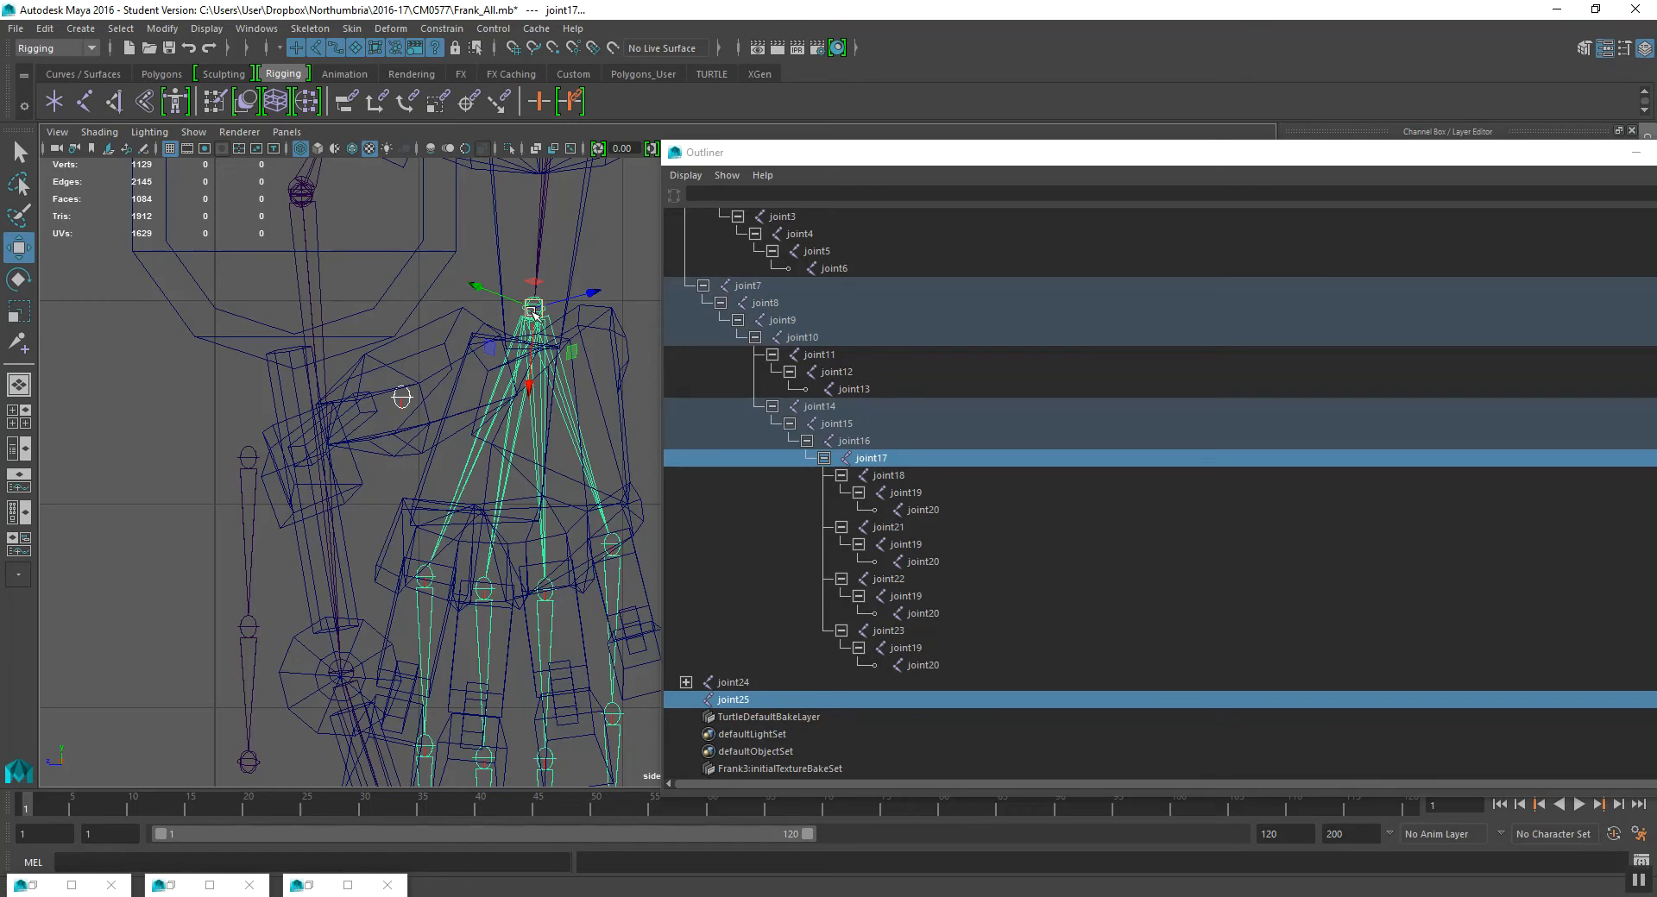
key("p")
left_click_drag(401, 398, 457, 333)
- Move the detached thumb chain over beside joint25 and parent its base joint, joint24, to joint25
left_click(248, 457)
left_click_drag(247, 458, 387, 387)
left_click(462, 332, "shift")
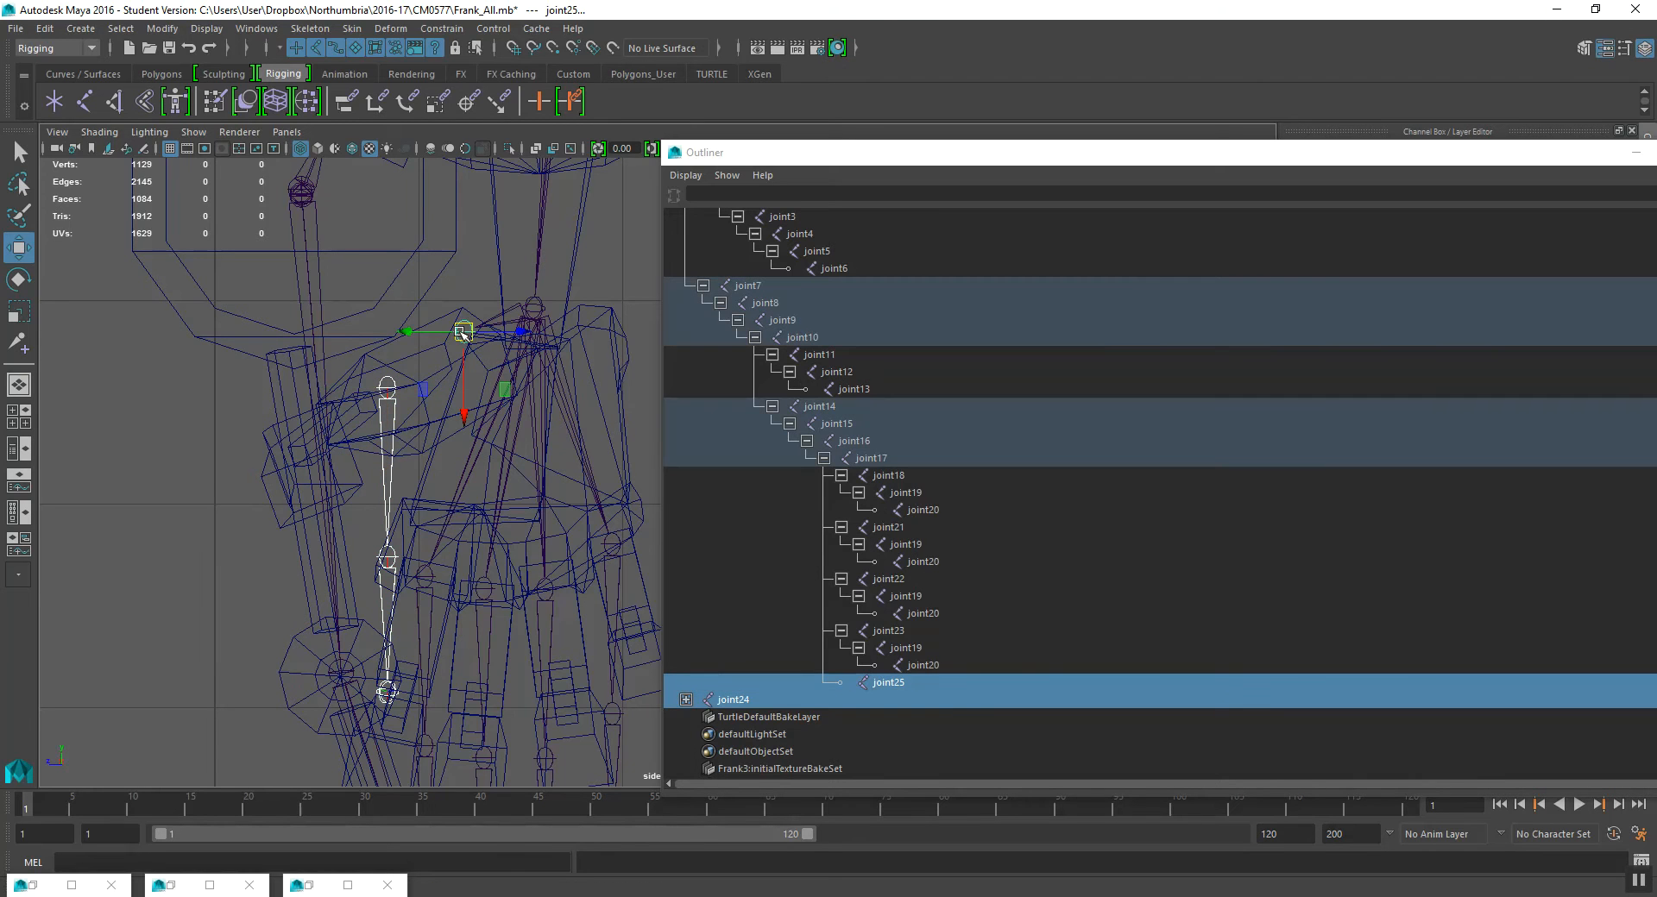
key("p")
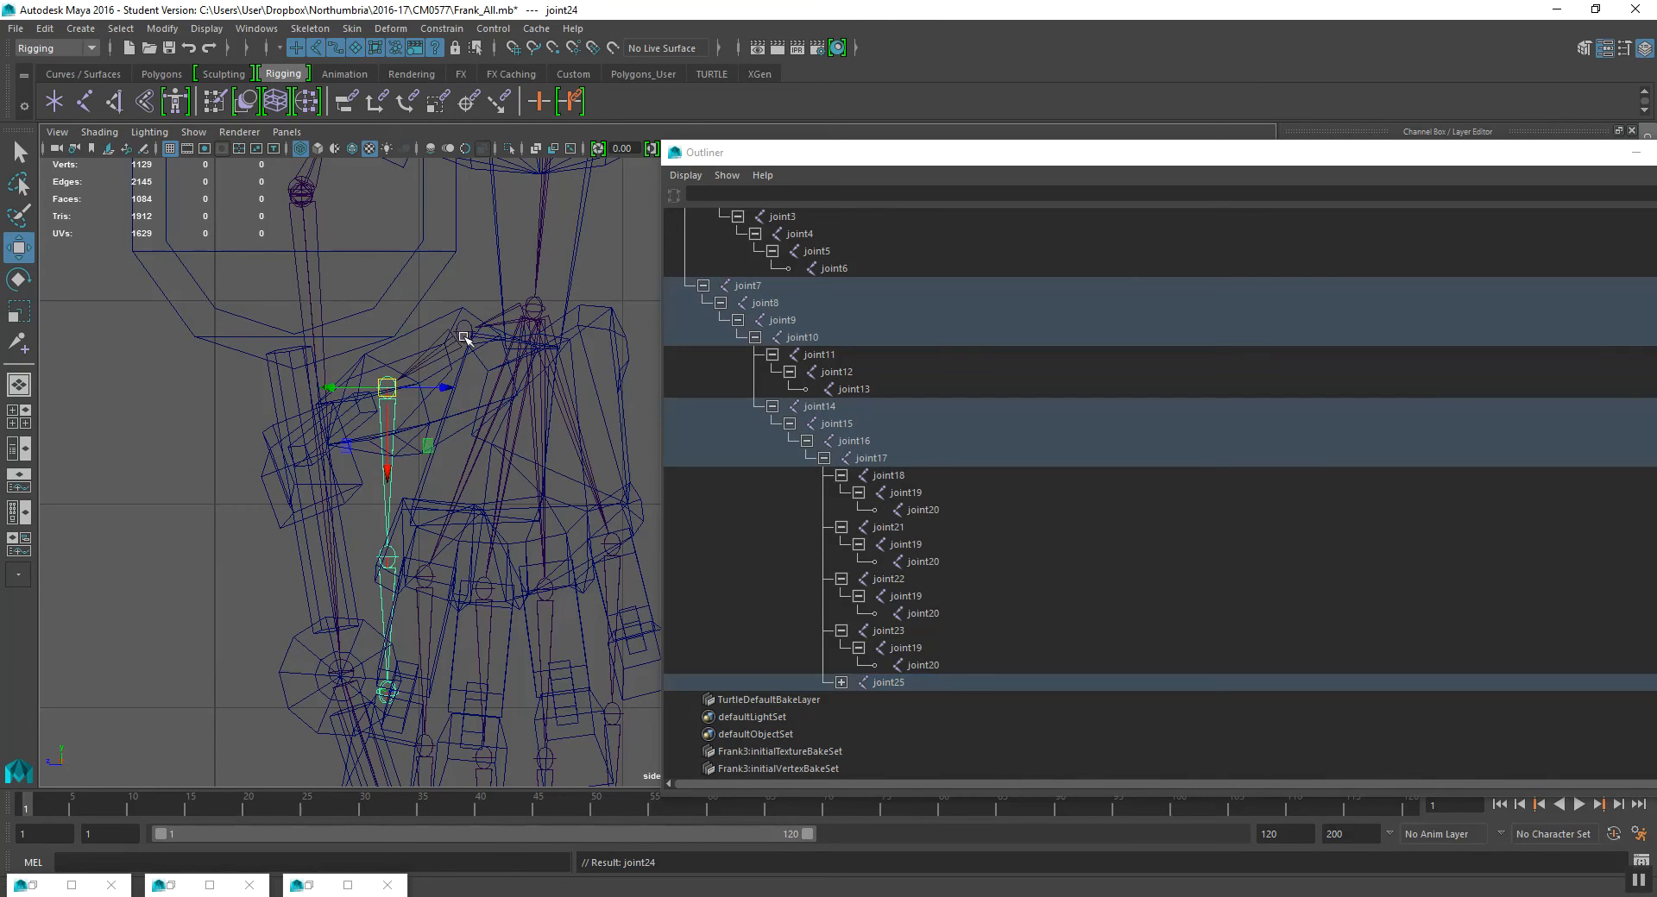
- Lower joint25 with its attached thumb chain slightly inside the thumb base and minimise the Outliner
mouse_move(464, 333)
left_mouse_down()
mouse_move(478, 332)
mouse_move(461, 362)
left_mouse_up()
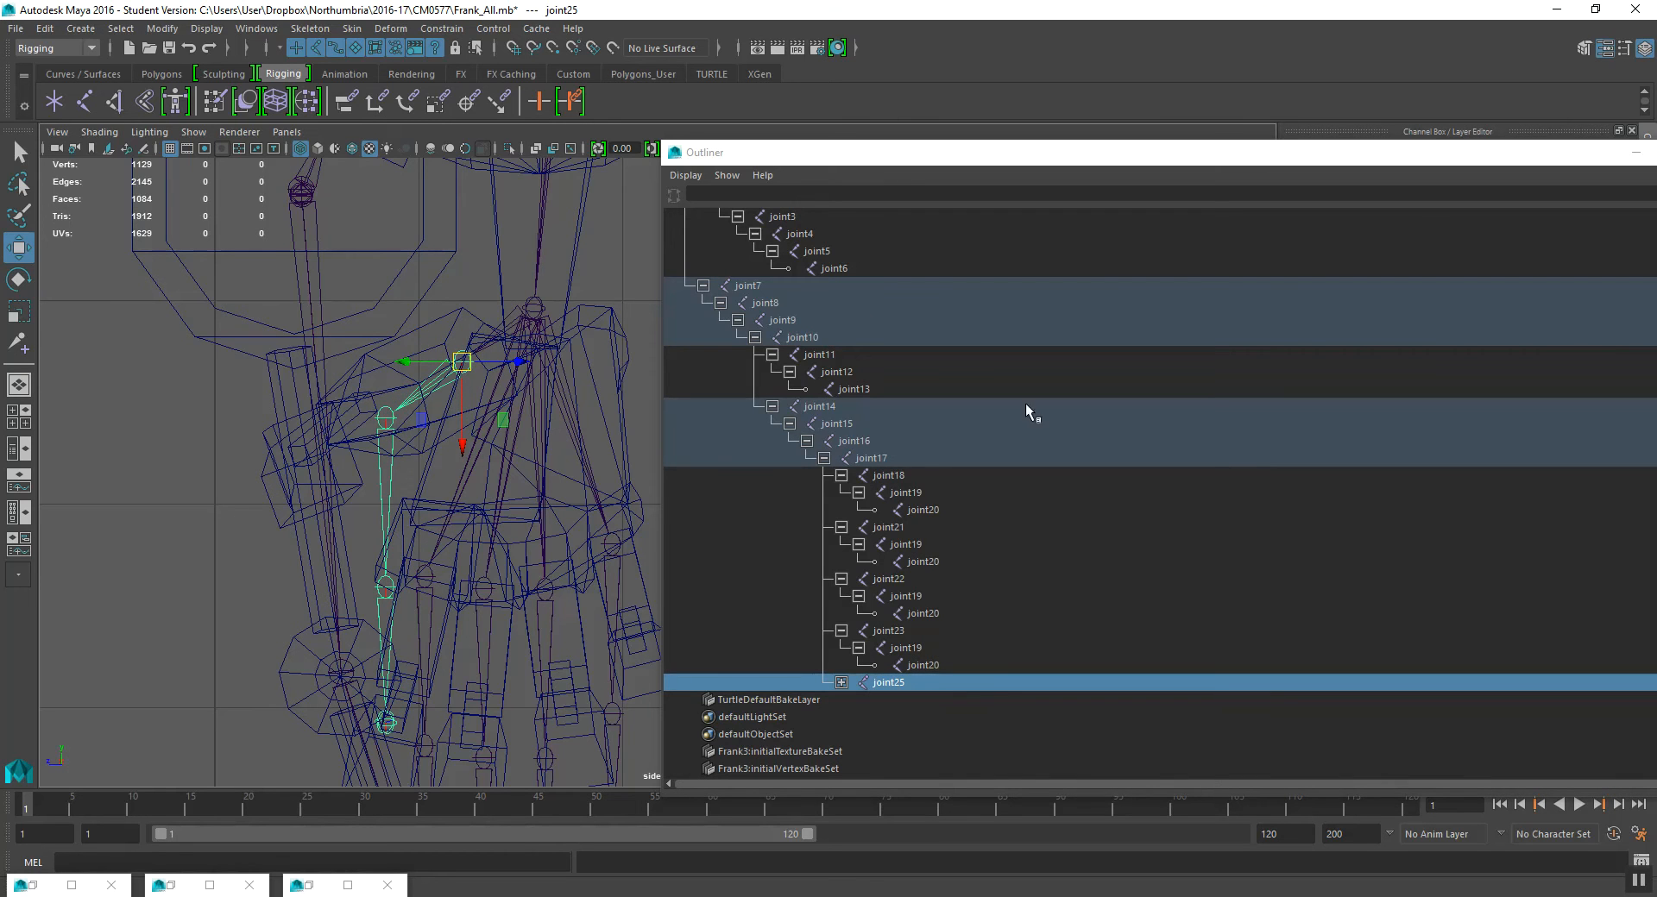
left_click_drag(1426, 164, 1070, 171)
left_click(1291, 174)
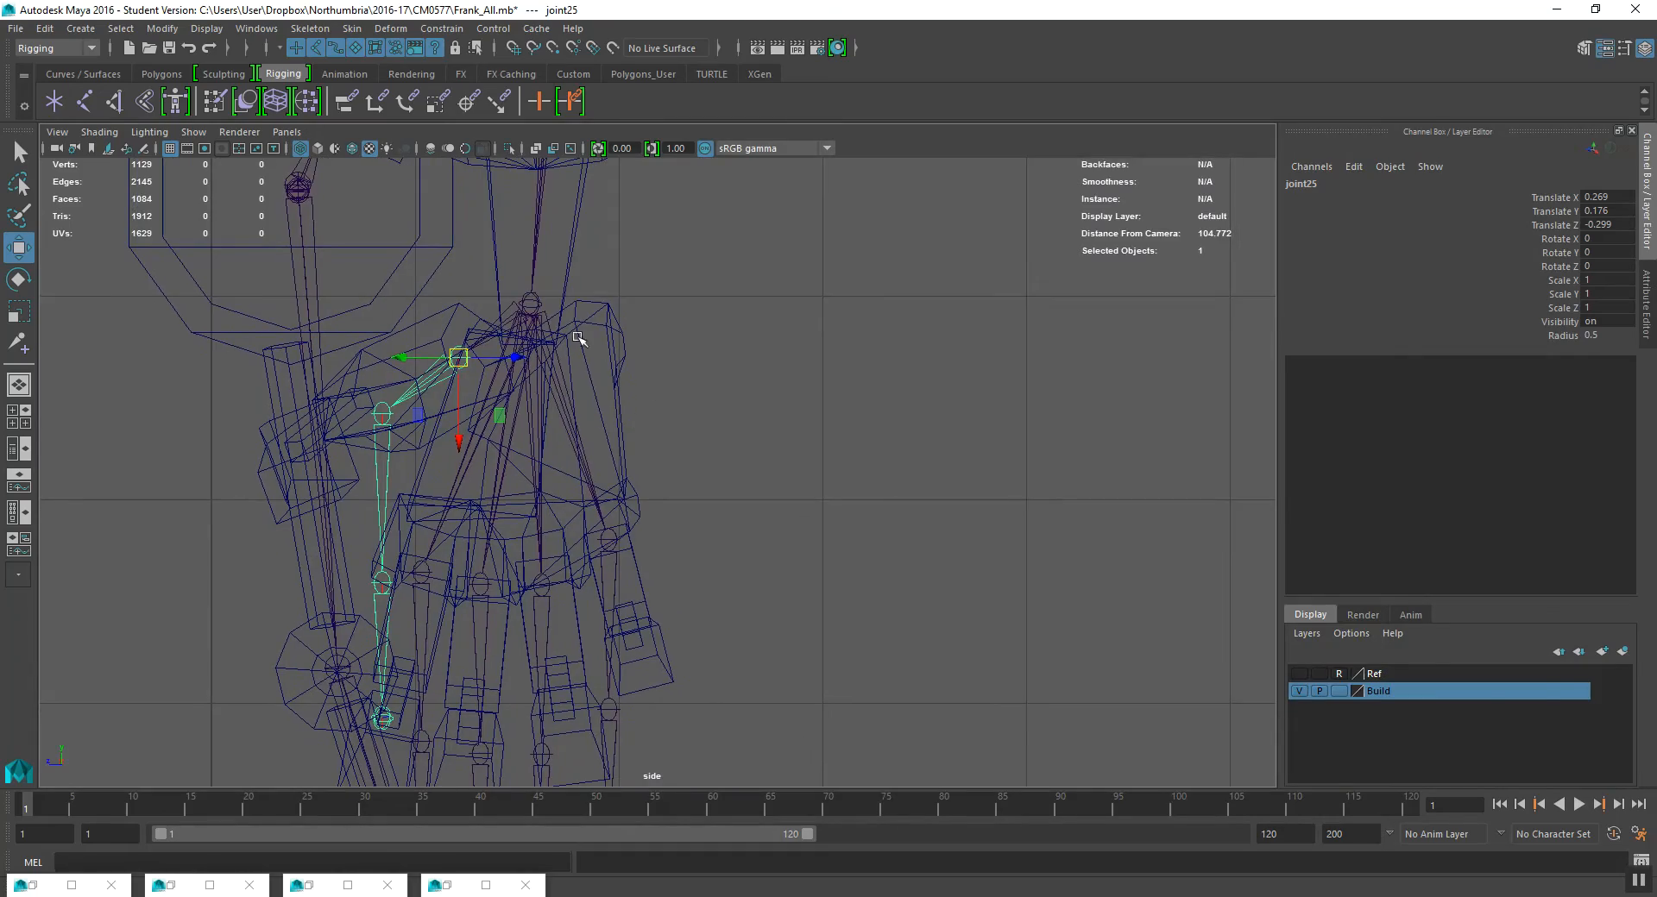
- In the perspective view, rotate joint24 about Y to about 57 degrees so the thumb chain points outward along the thumb
left_click(521, 315)
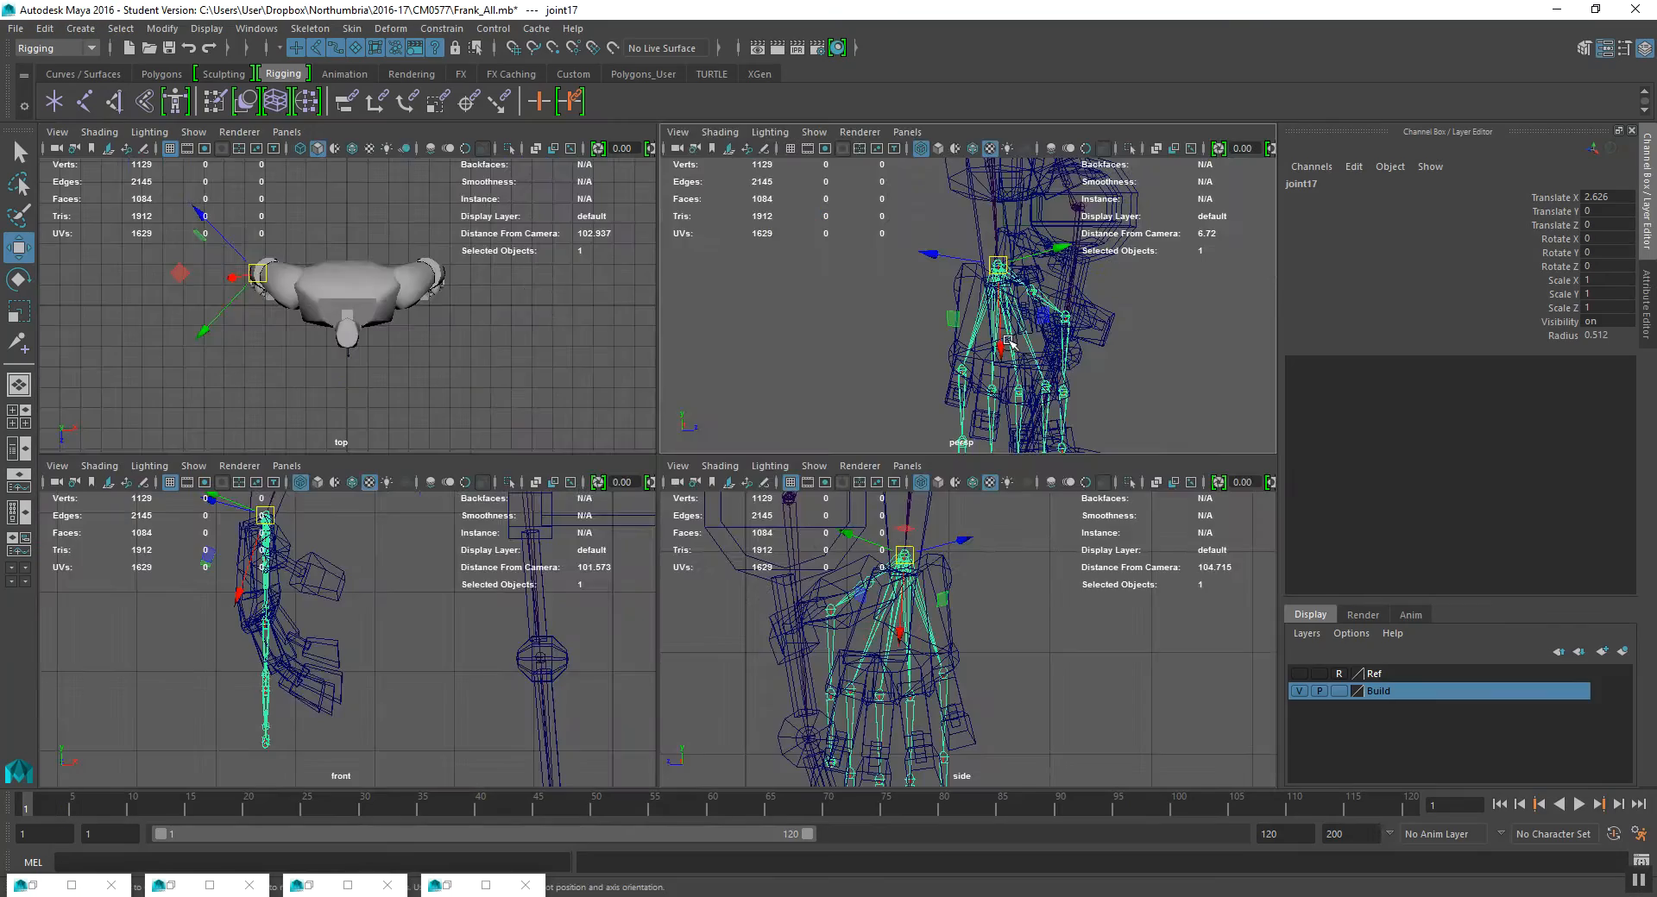
key("space")
left_click_drag(762, 463, 744, 421, "alt")
left_click_drag(611, 314, 671, 314, "alt")
left_click(629, 333)
scroll(663, 366, "up", 3)
left_click(547, 307)
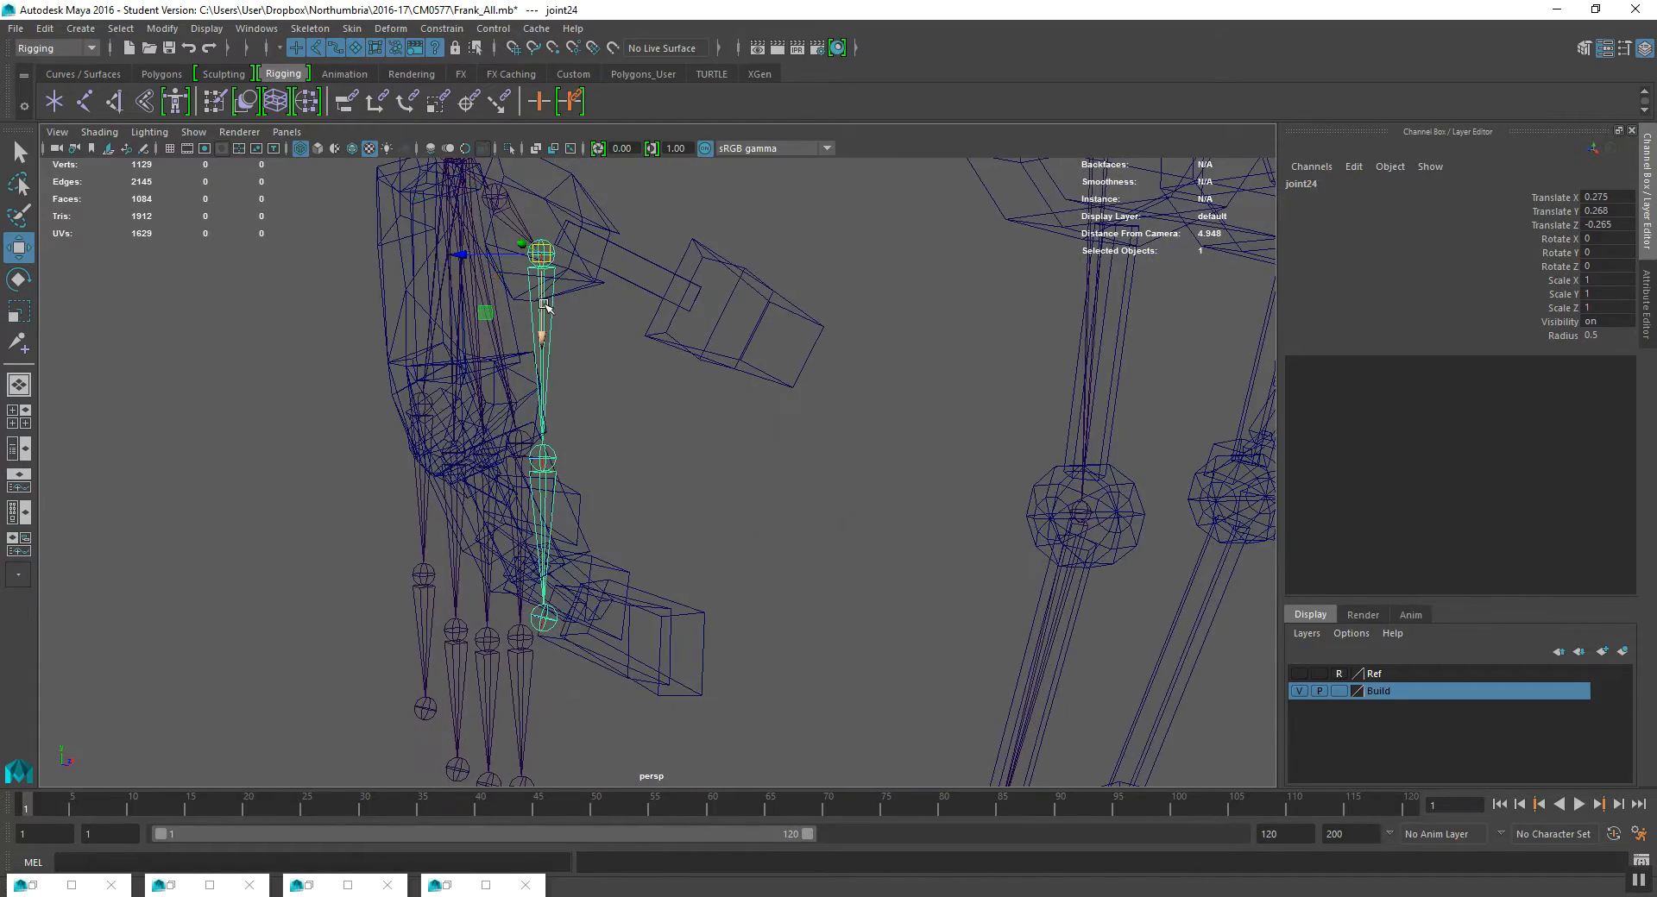
key("e")
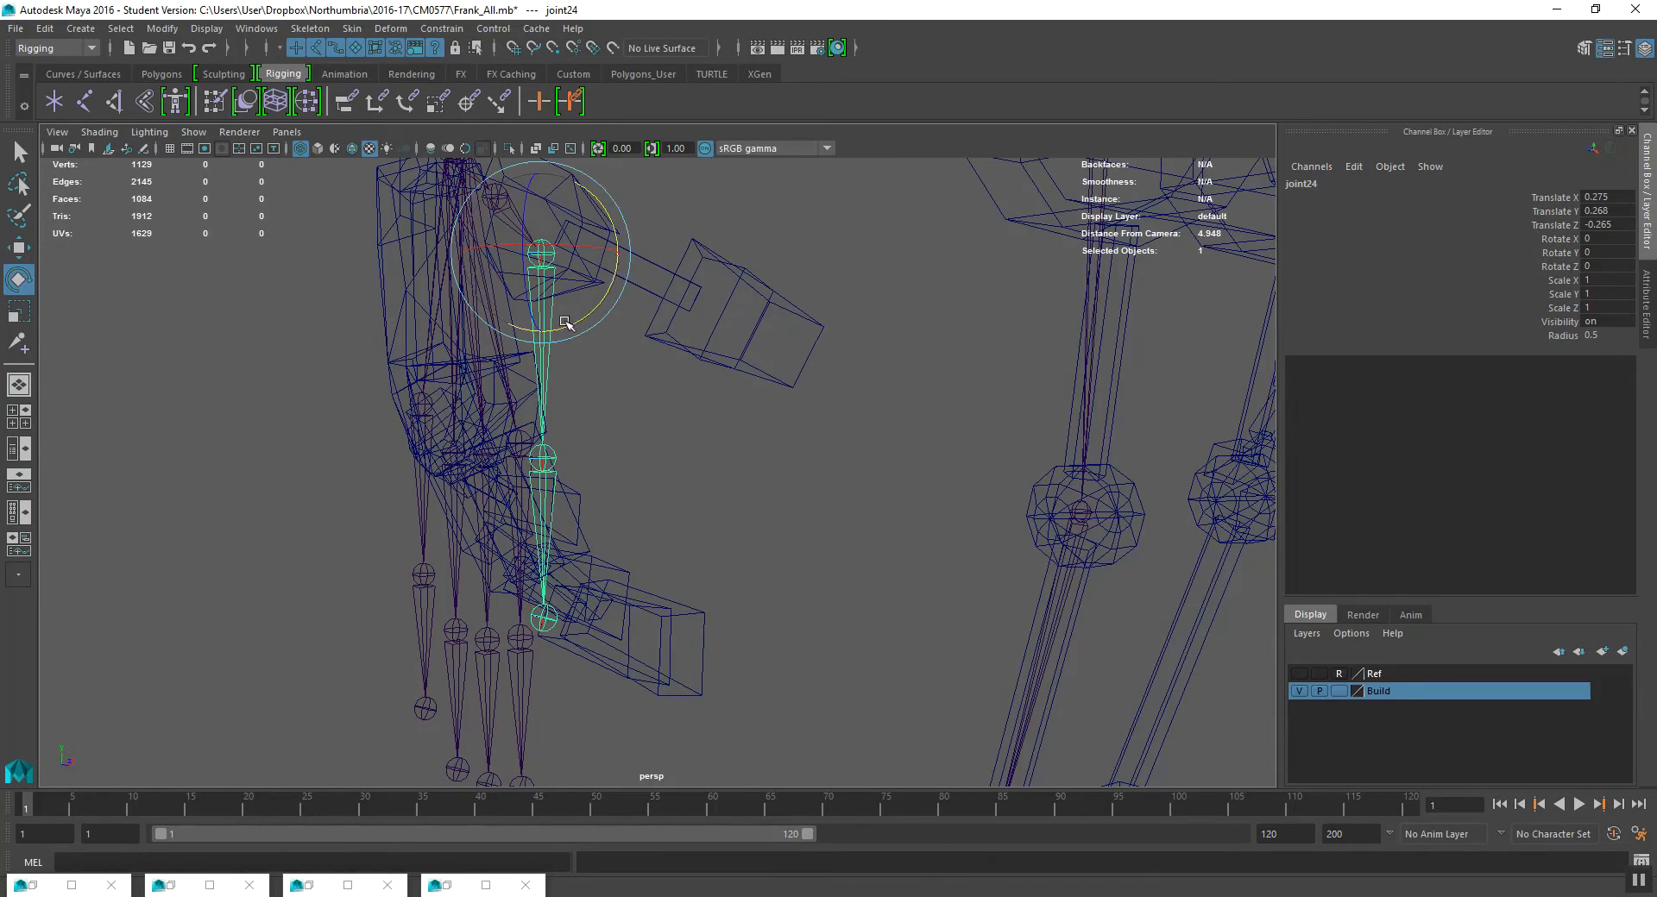
left_click_drag(574, 321, 693, 311)
key("w")
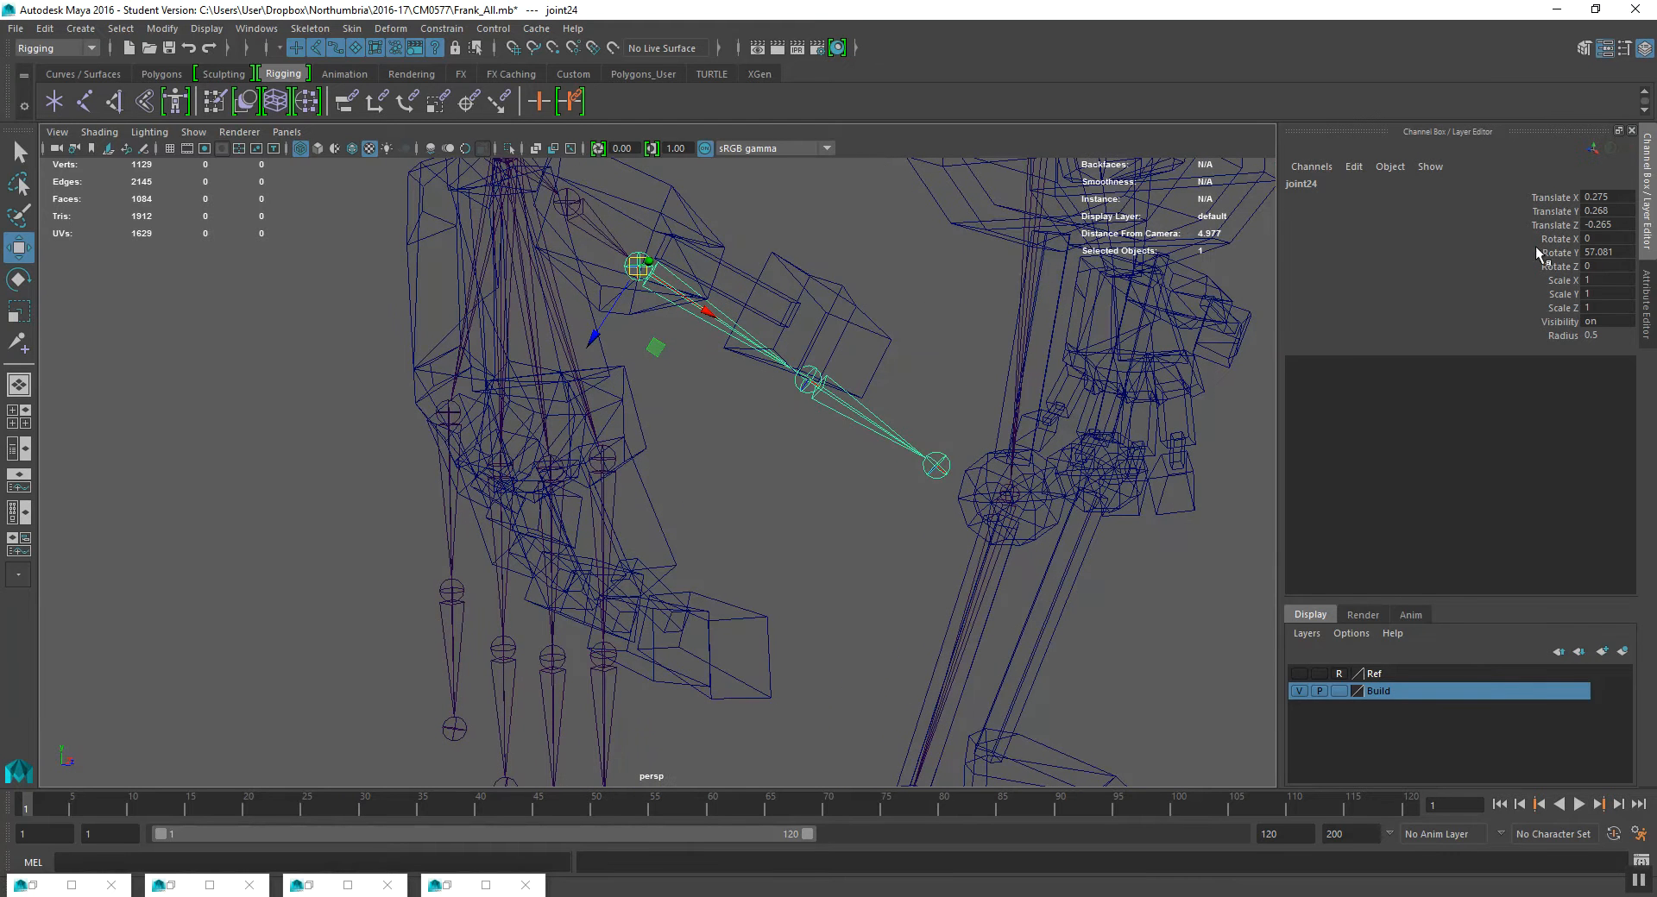
- Set joint24's Translate Y and Translate Z to 0
left_click_drag(1607, 225, 1614, 218)
type("0")
key("Return")
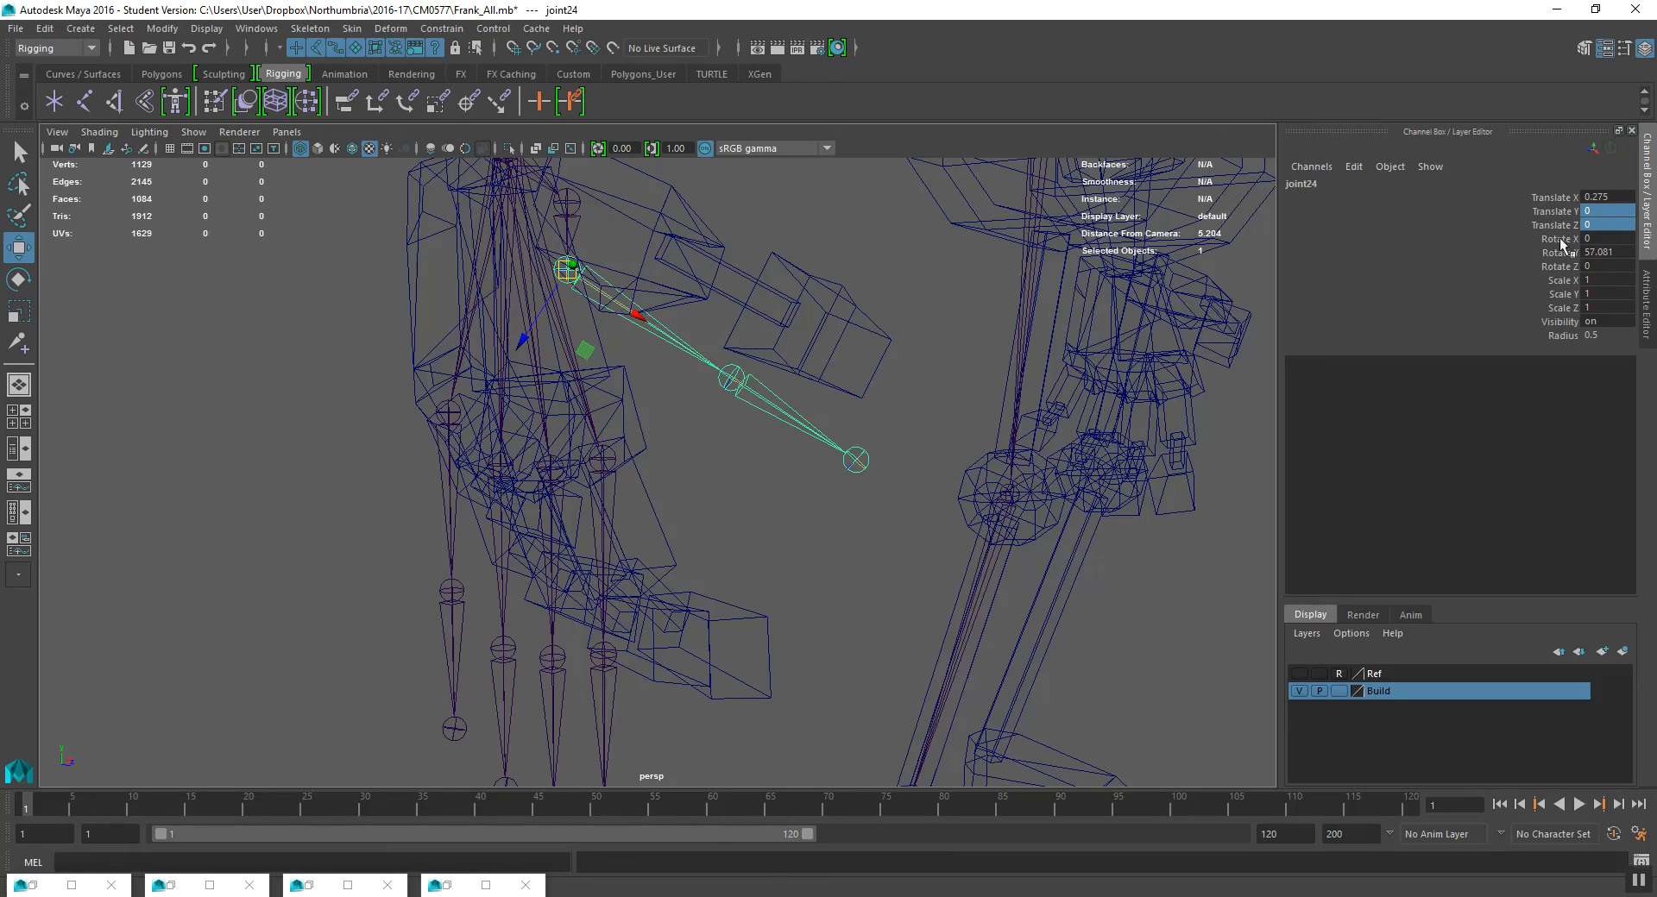
- Try setting joint25's Translate Y and Translate Z to 0
left_click_drag(716, 427, 864, 285, "alt")
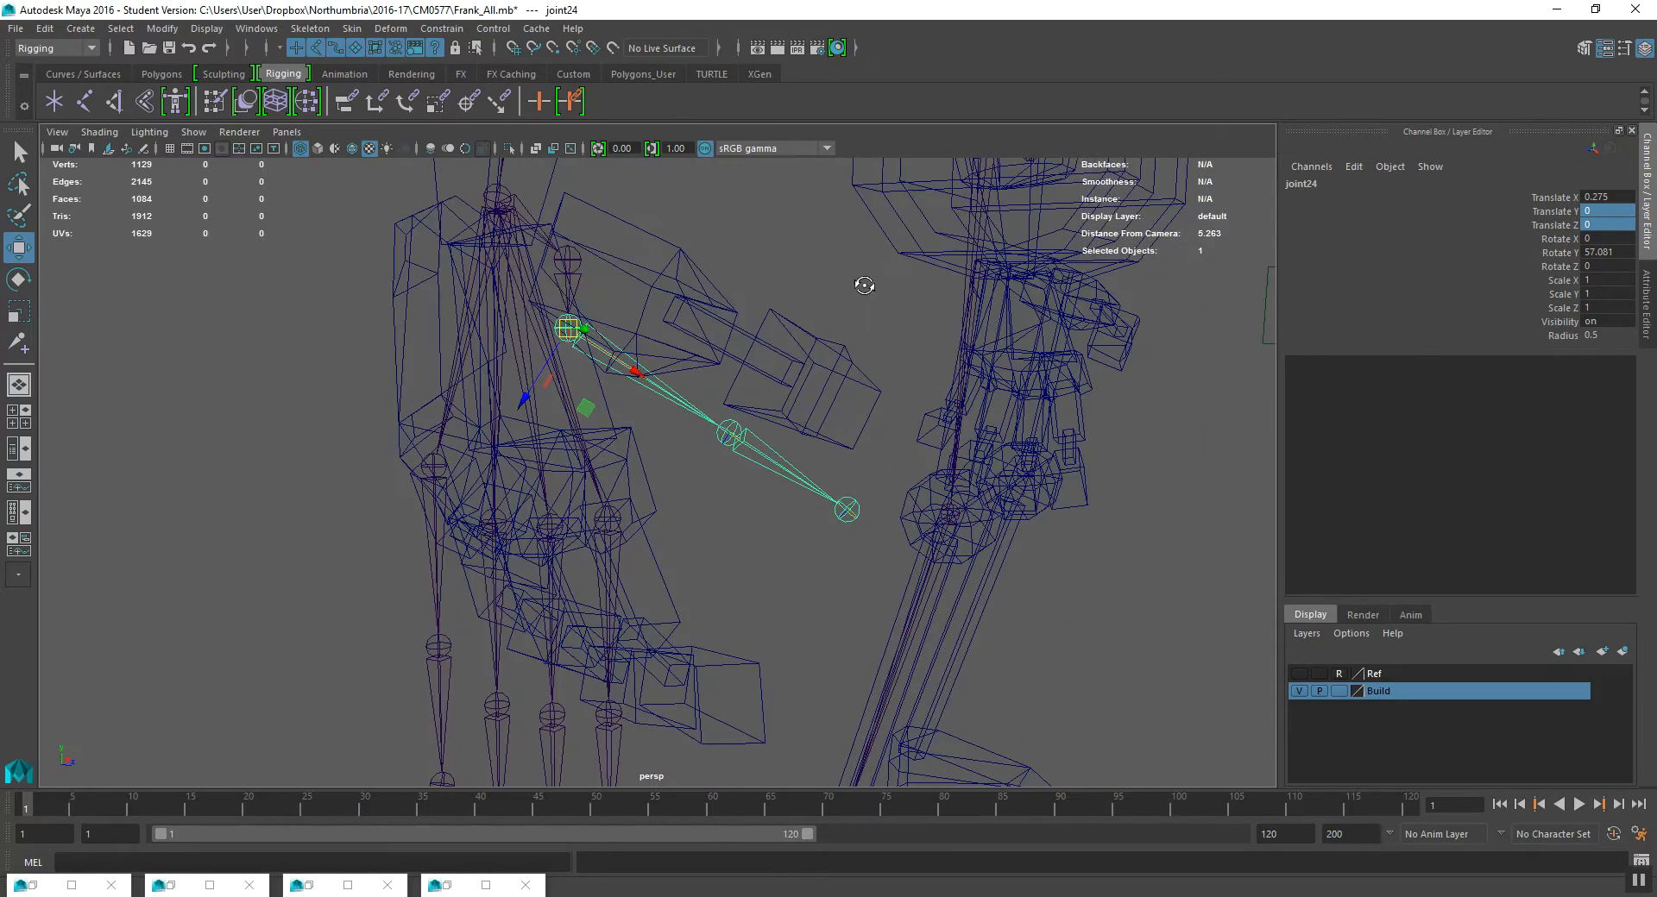
left_click(570, 287)
key("r")
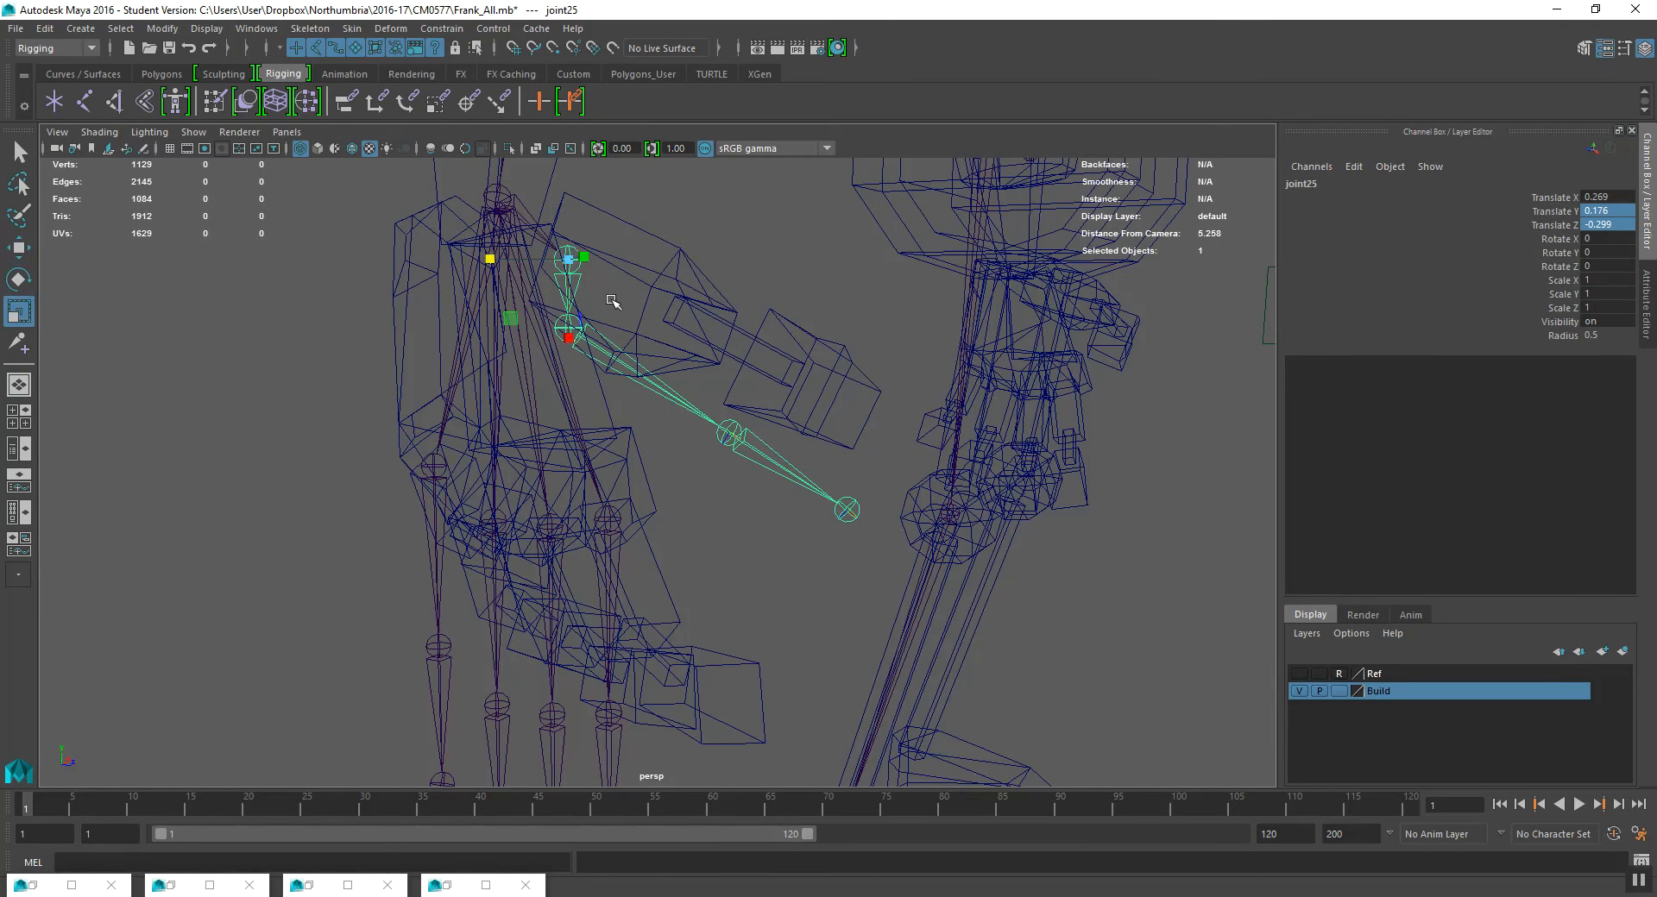
double_click(1606, 224)
type("0")
key("Return")
- Reposition joint25 in the thumb base at about Translate X 0.191, Y 0.205 and Z -0.262
key("w")
left_click_drag(679, 334, 686, 234, "alt")
left_click(687, 300)
left_click(683, 233)
- Rotate joint25 to about X -37, Y 42 and Z 49 degrees so its bone follows the thumb base
key("e")
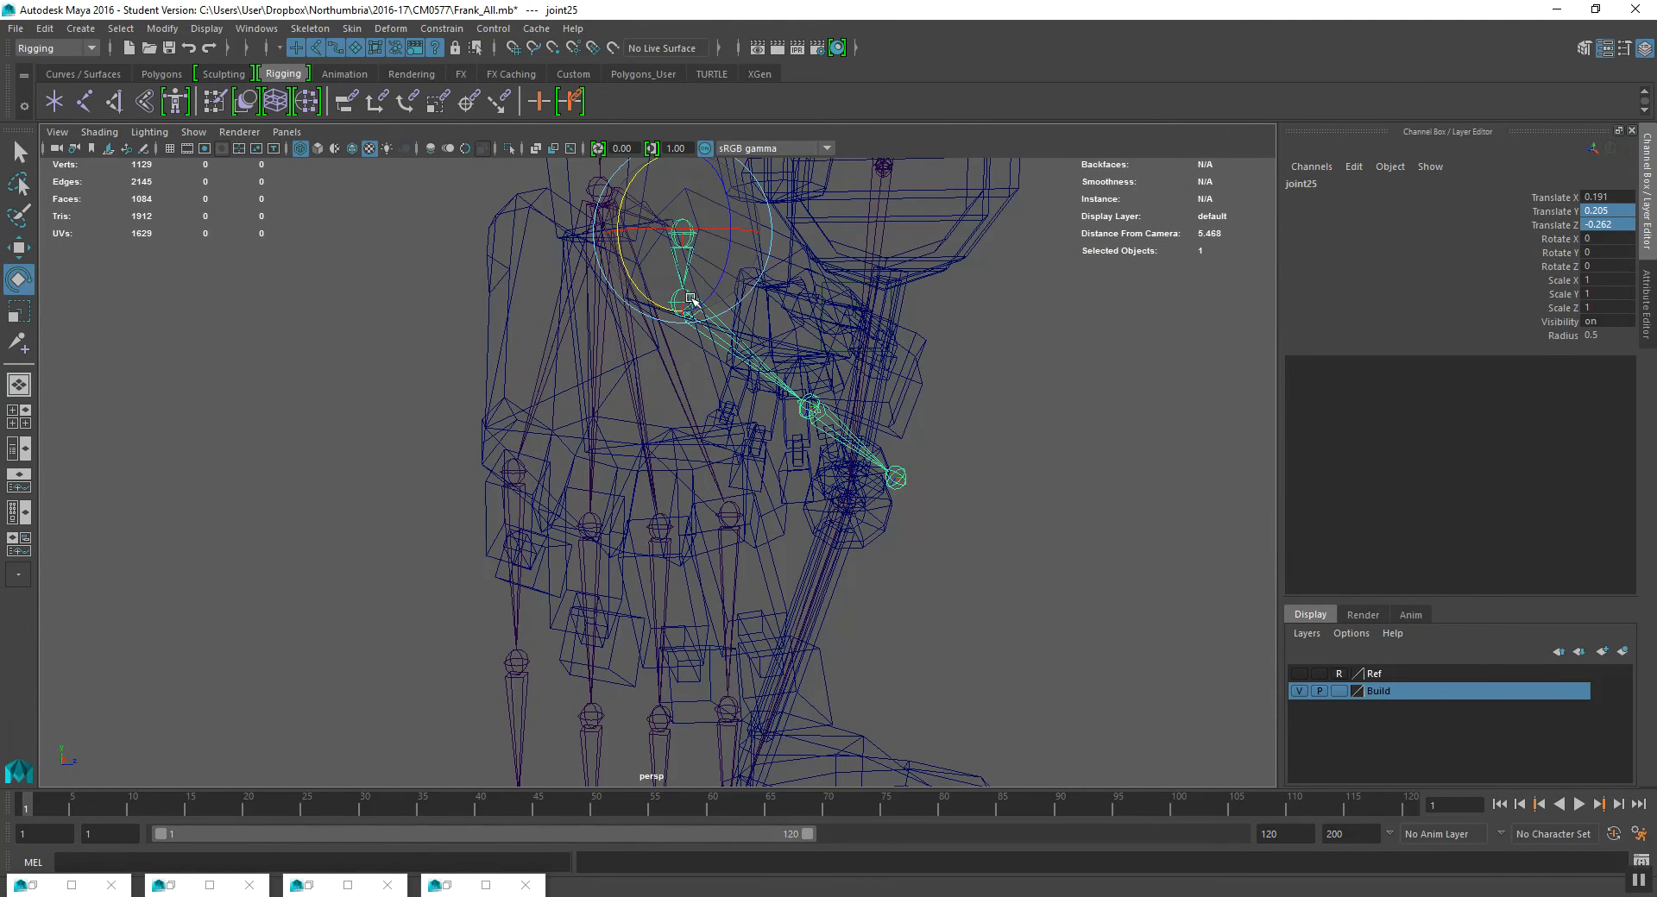
left_click_drag(699, 298, 677, 259, "alt")
scroll(650, 265, "up", 2)
mouse_move(538, 268)
left_mouse_down()
mouse_move(604, 281)
mouse_move(567, 282)
left_mouse_up()
left_click_drag(563, 207, 604, 274)
key("ctrl+z")
left_click_drag(480, 218, 503, 215)
left_click_drag(480, 316, 488, 318)
left_click_drag(489, 318, 490, 295, "alt")
- Adjust joint24's Translate X so the joint sits at the thumb's lower knuckle
left_click_drag(759, 363, 654, 461, "alt")
left_click(640, 505)
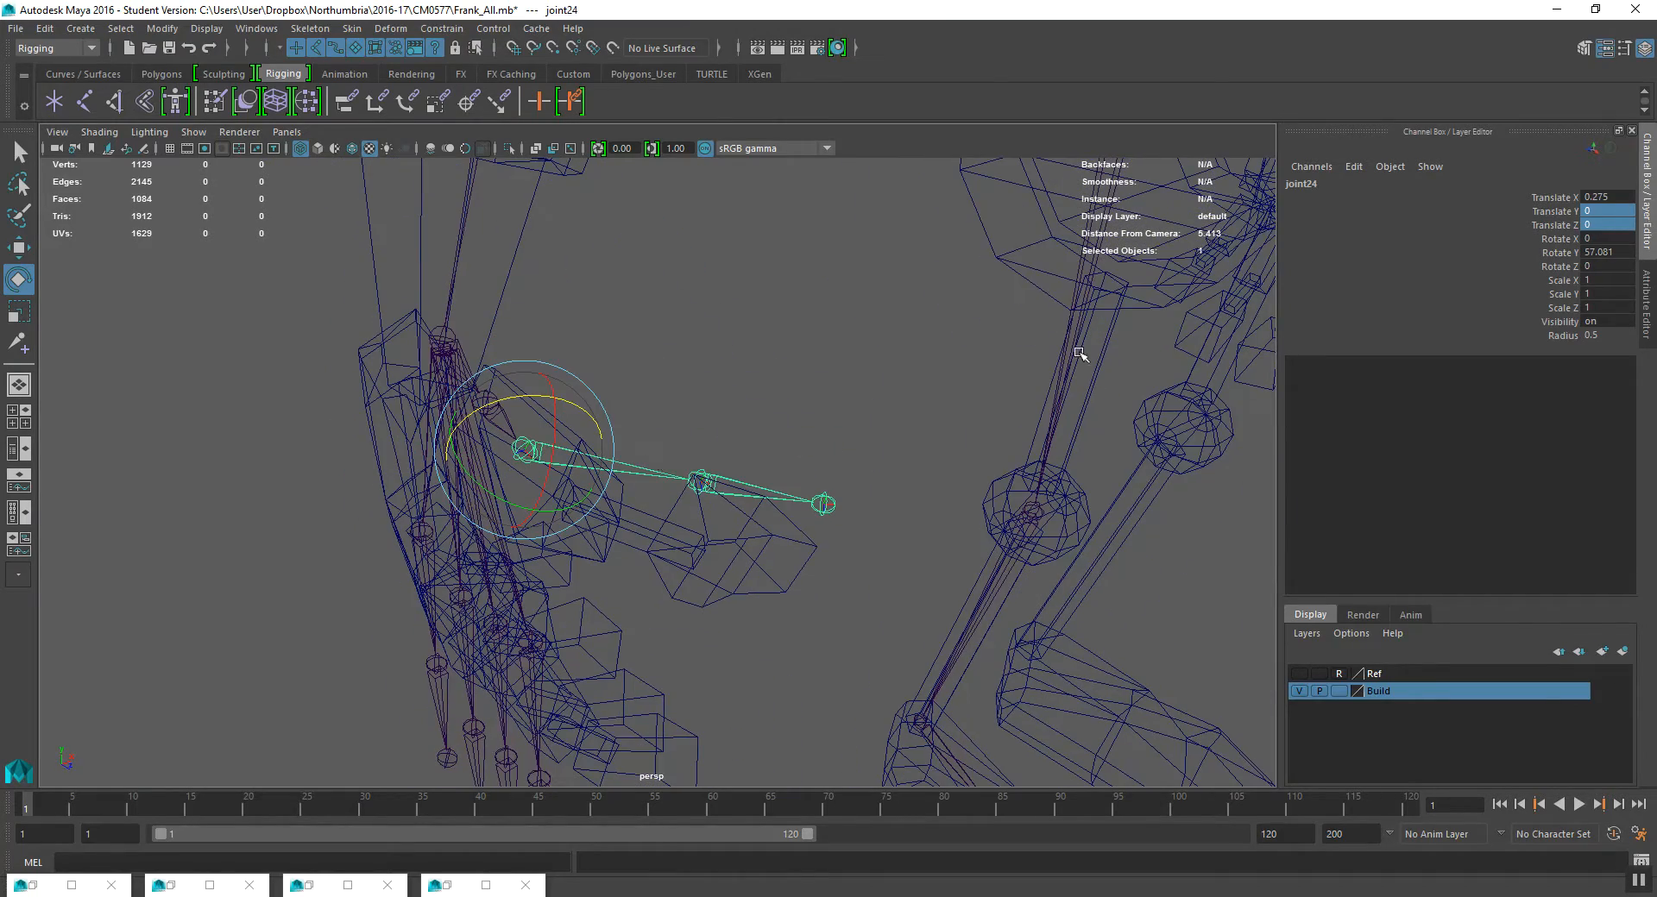
left_click(1567, 199)
middle_click_drag(1494, 213, 1351, 214)
middle_click_drag(1180, 208, 1313, 220)
left_click_drag(920, 422, 925, 382, "alt")
left_click_drag(820, 382, 734, 378, "alt")
- Refine the rotations of joint25 and joint24 so the thumb chain runs through the thumb mesh
key("Up")
key("e")
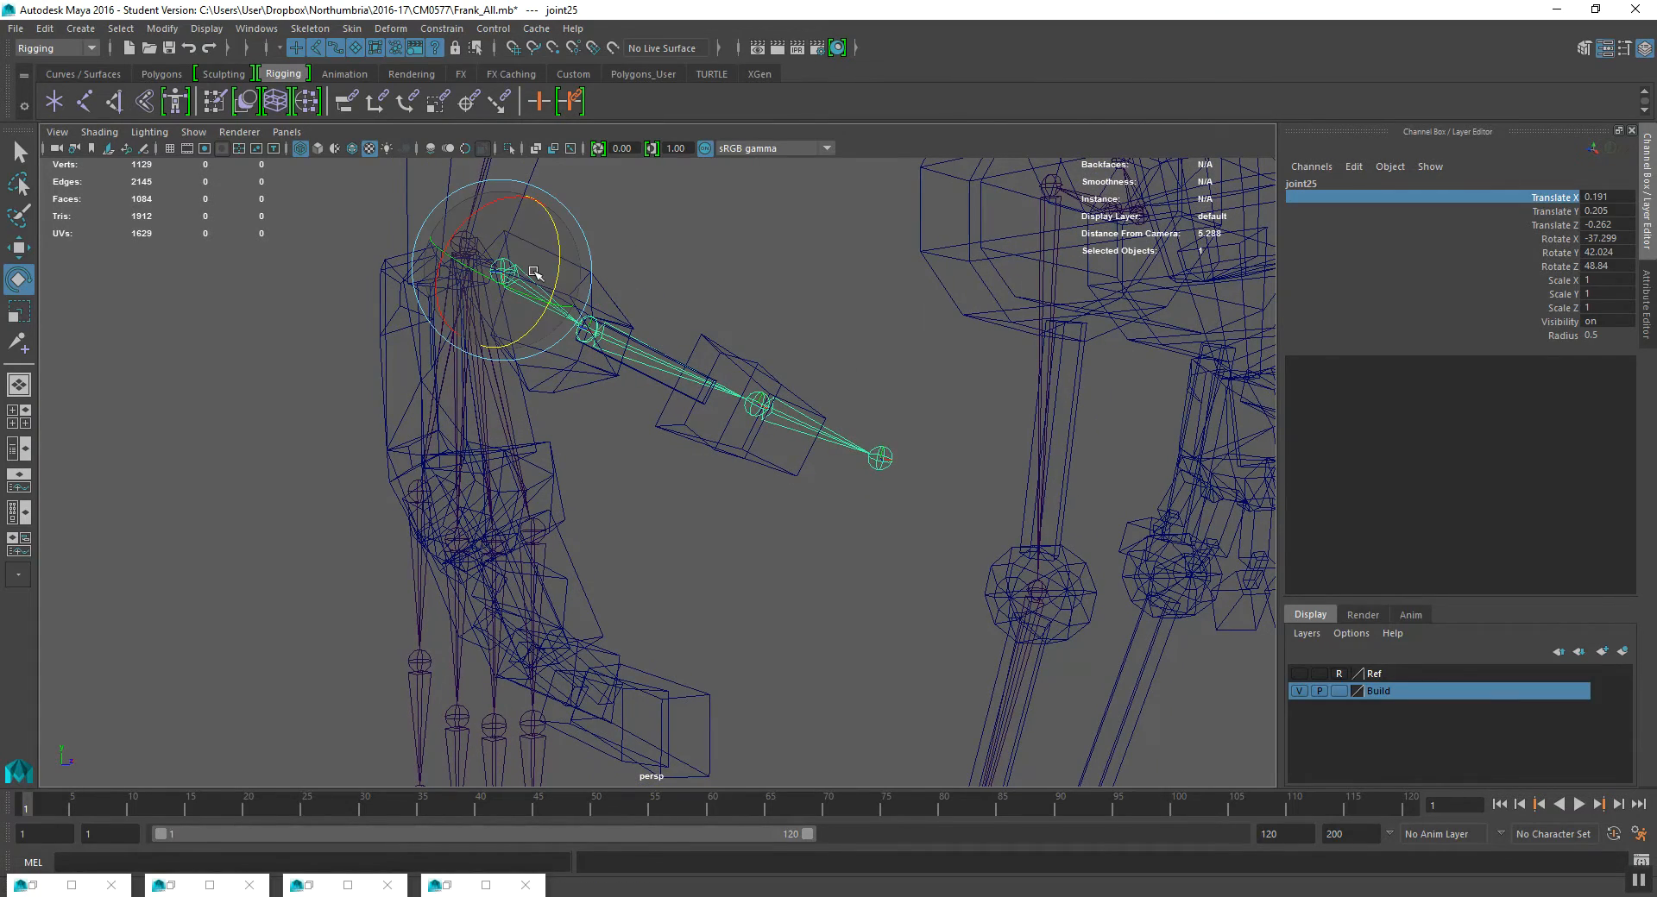
left_click_drag(487, 214, 739, 353)
key("Down")
left_click_drag(725, 263, 923, 355)
- Set the thumb's joint19 to Translate X 0.578 and rotate it about Y to about 27 degrees toward the thumb tip
key("Down")
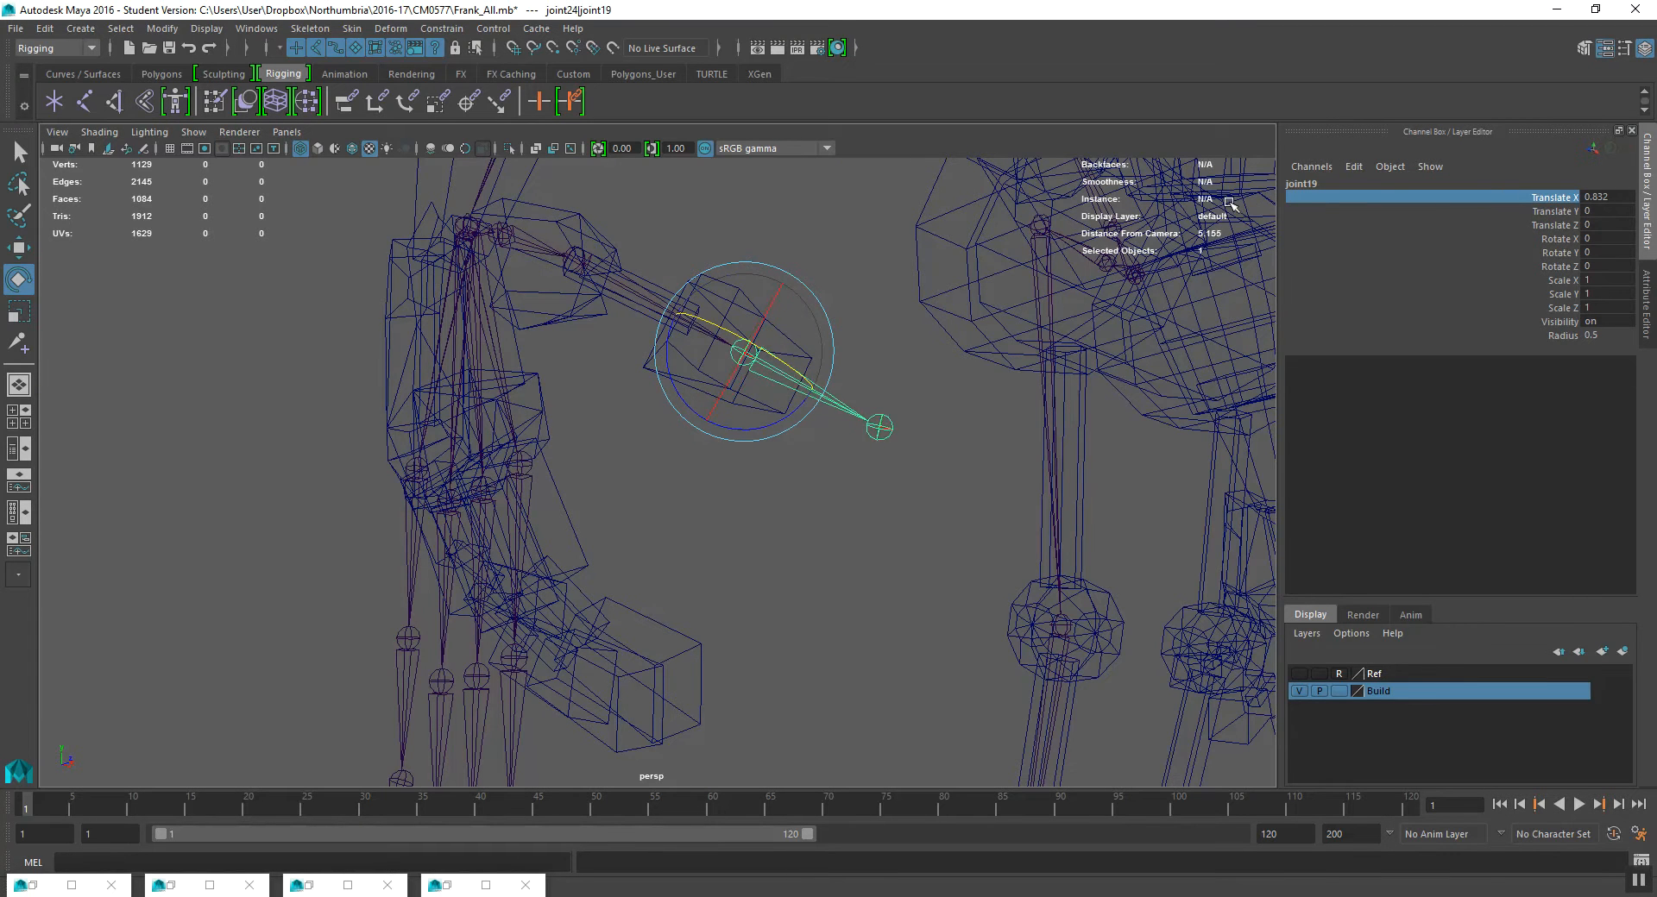
left_click(1425, 195)
middle_click_drag(1081, 250, 1013, 261)
left_click_drag(996, 333, 918, 336, "alt")
key("e")
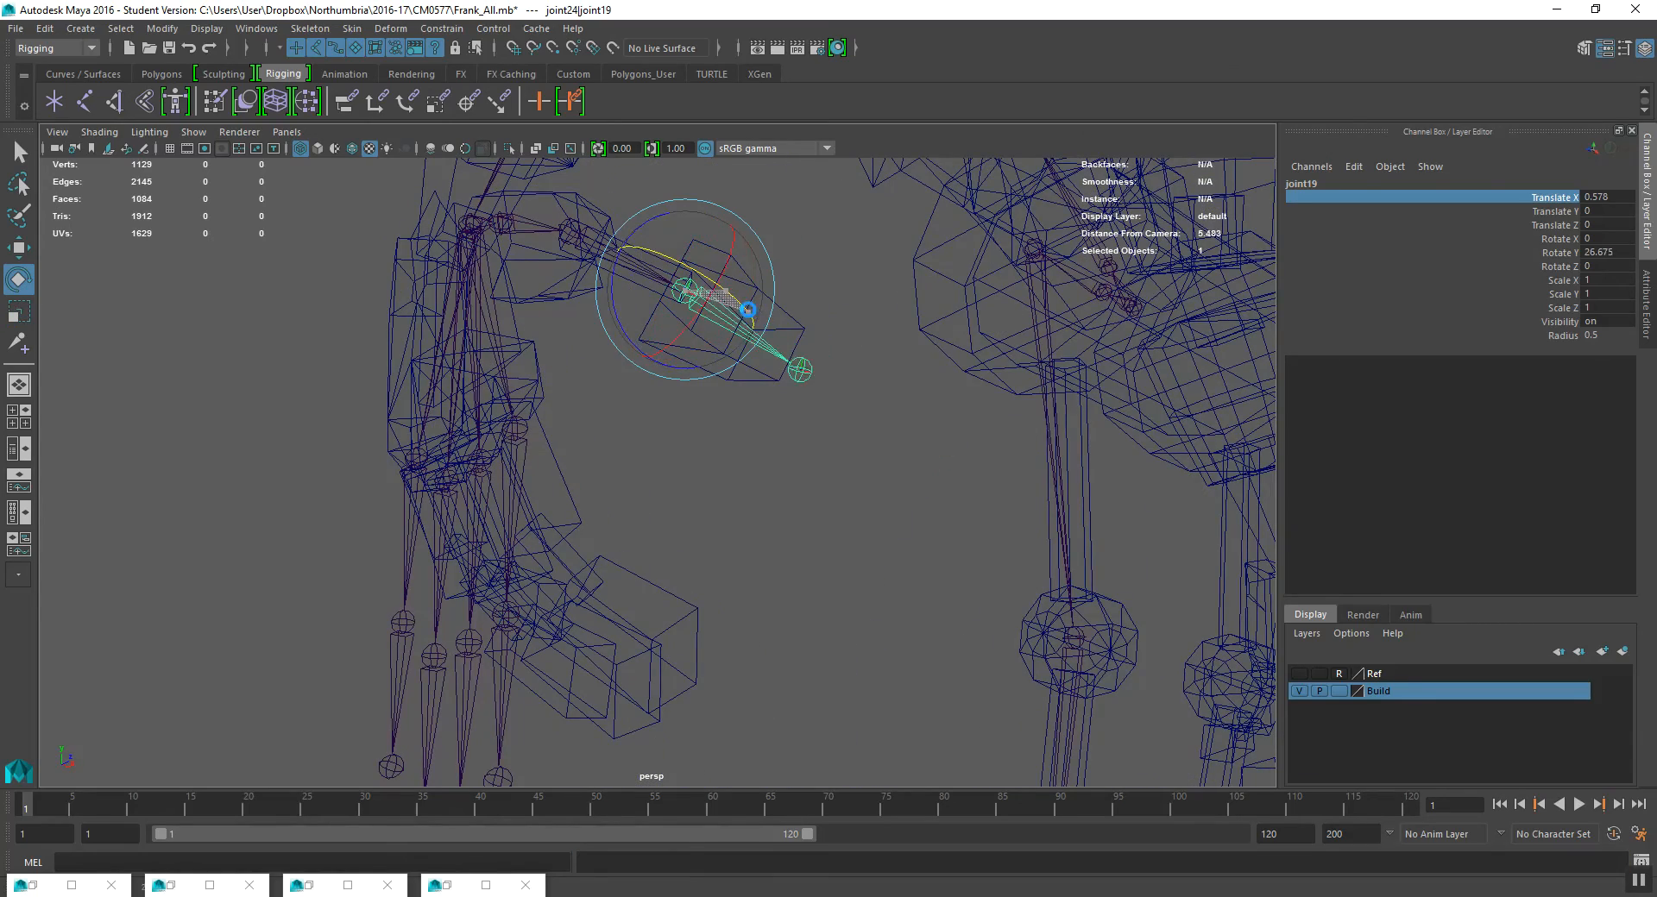
- Rotate the index finger's base joint, joint23, to start following the bent finger mesh
left_click_drag(751, 313, 809, 412, "alt")
left_click(748, 414)
left_click_drag(1006, 452, 798, 423, "alt")
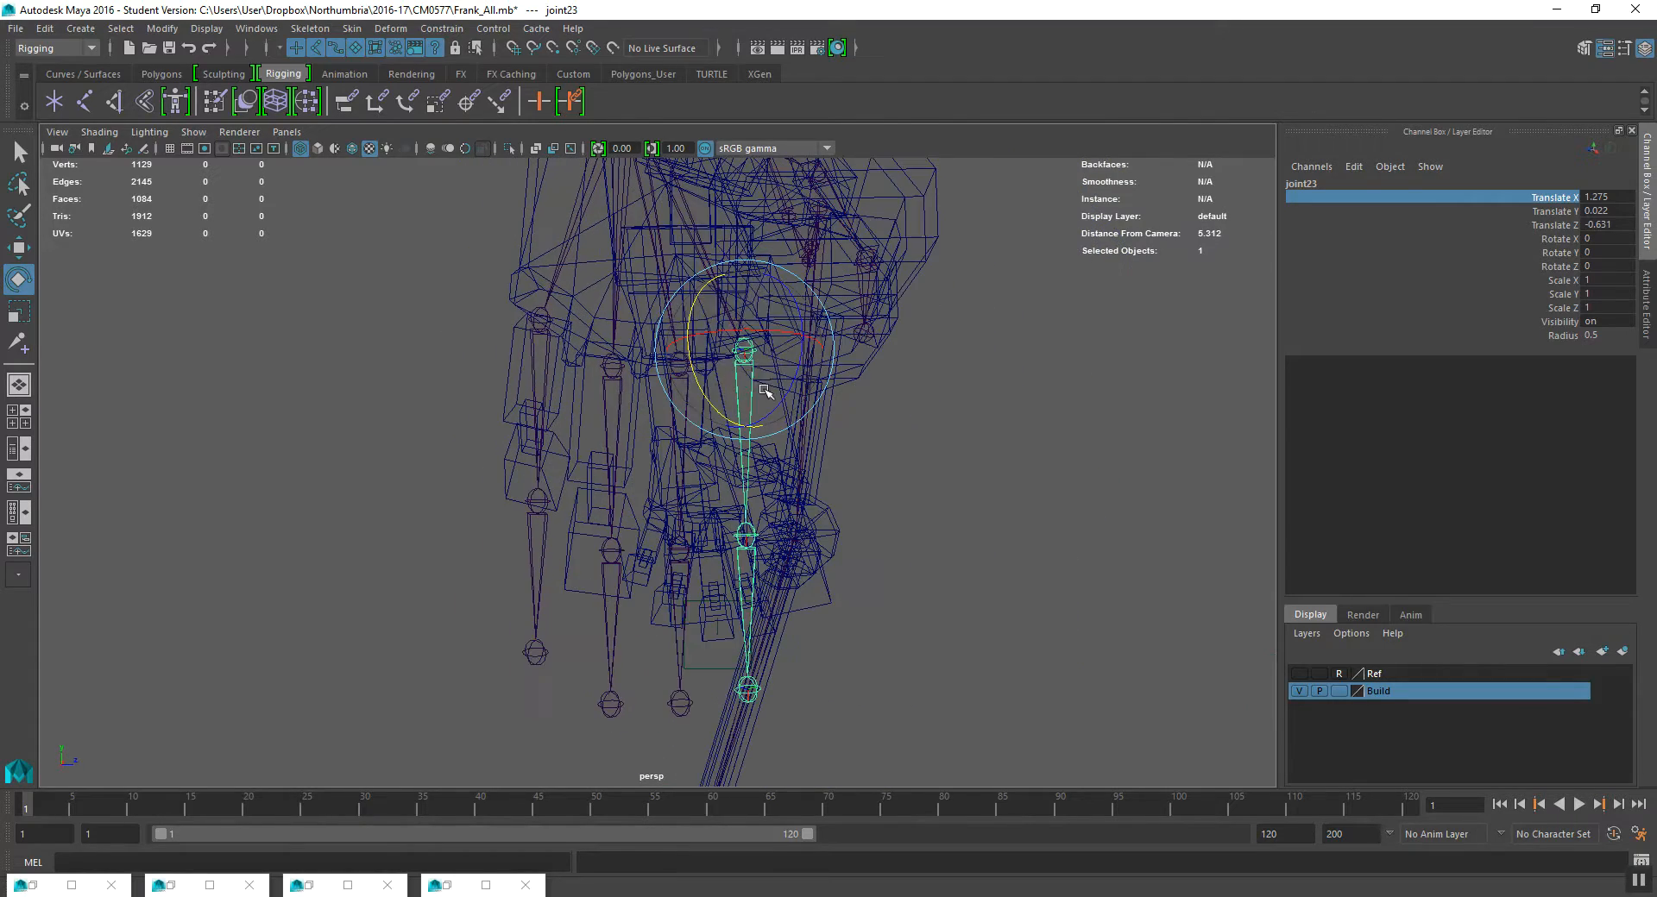
left_click_drag(765, 335, 642, 498)
- Shorten the index finger's first bone by reducing the Translate X of joint19 under joint23
left_click(567, 490)
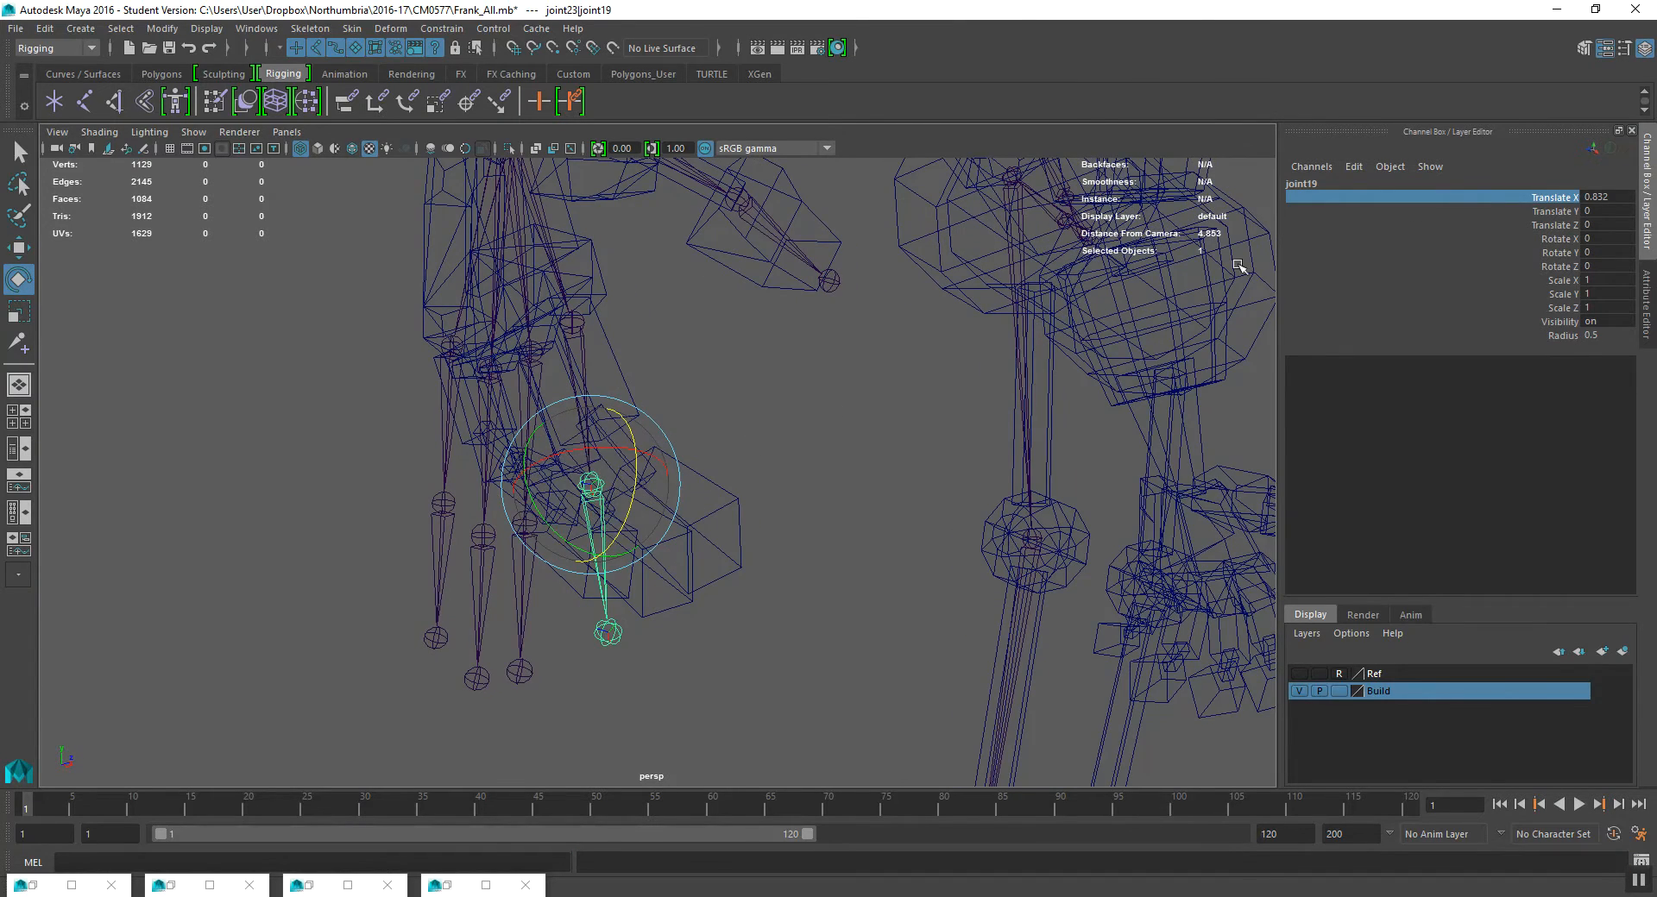
left_click_drag(835, 375, 809, 407, "alt")
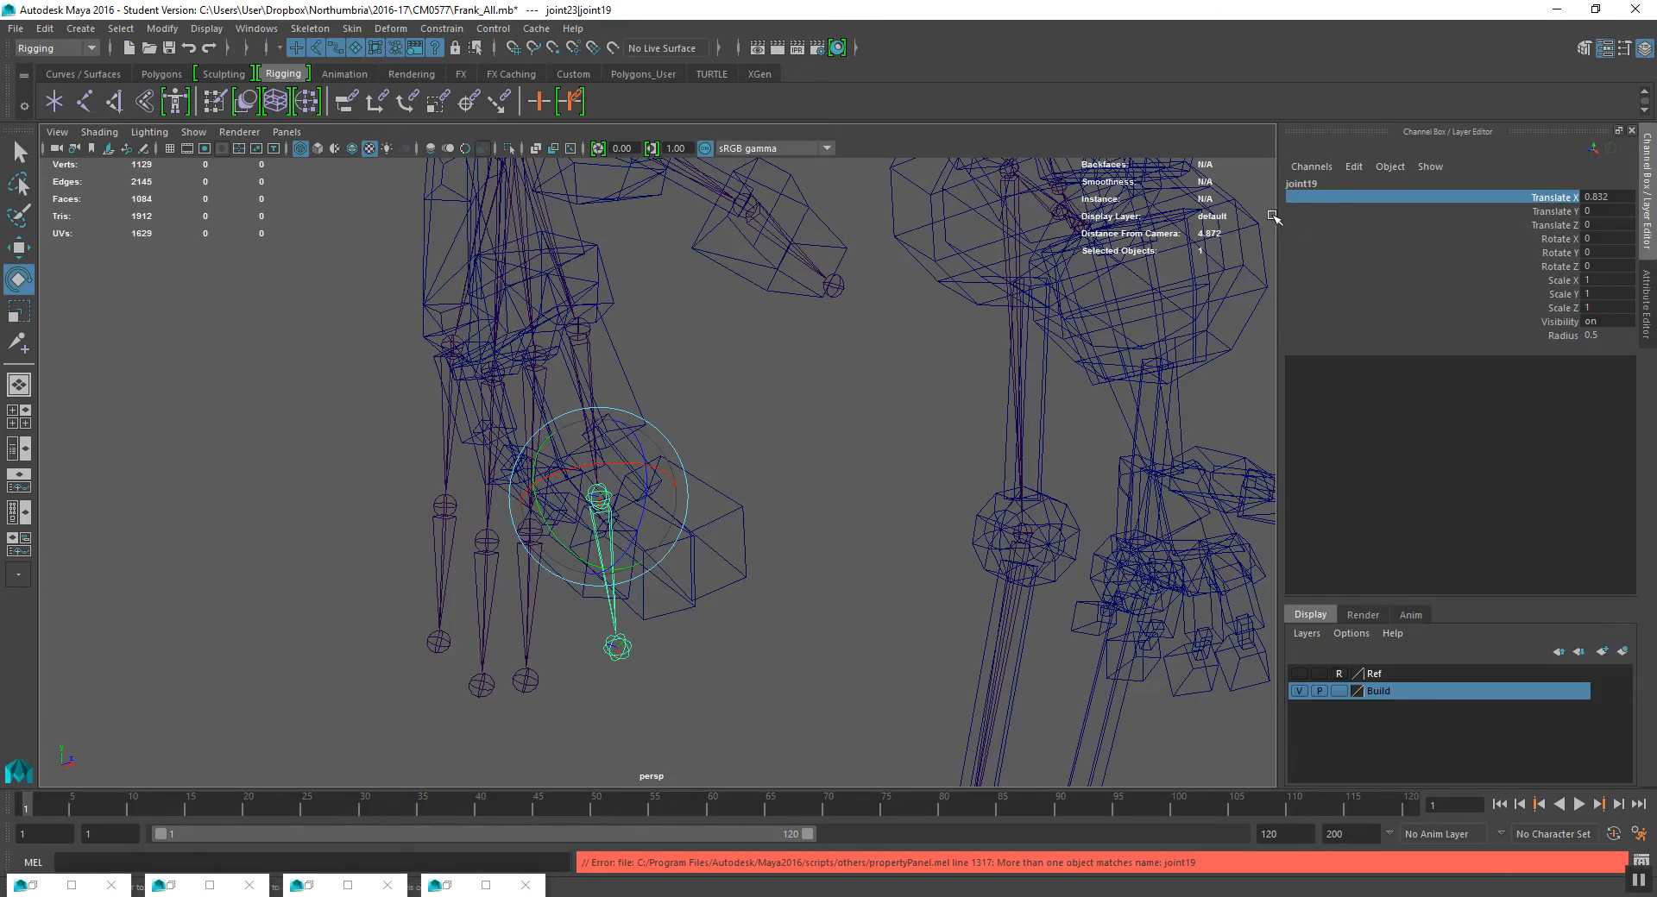
key("q")
middle_click_drag(988, 266, 1019, 209)
left_click_drag(993, 345, 966, 407, "alt")
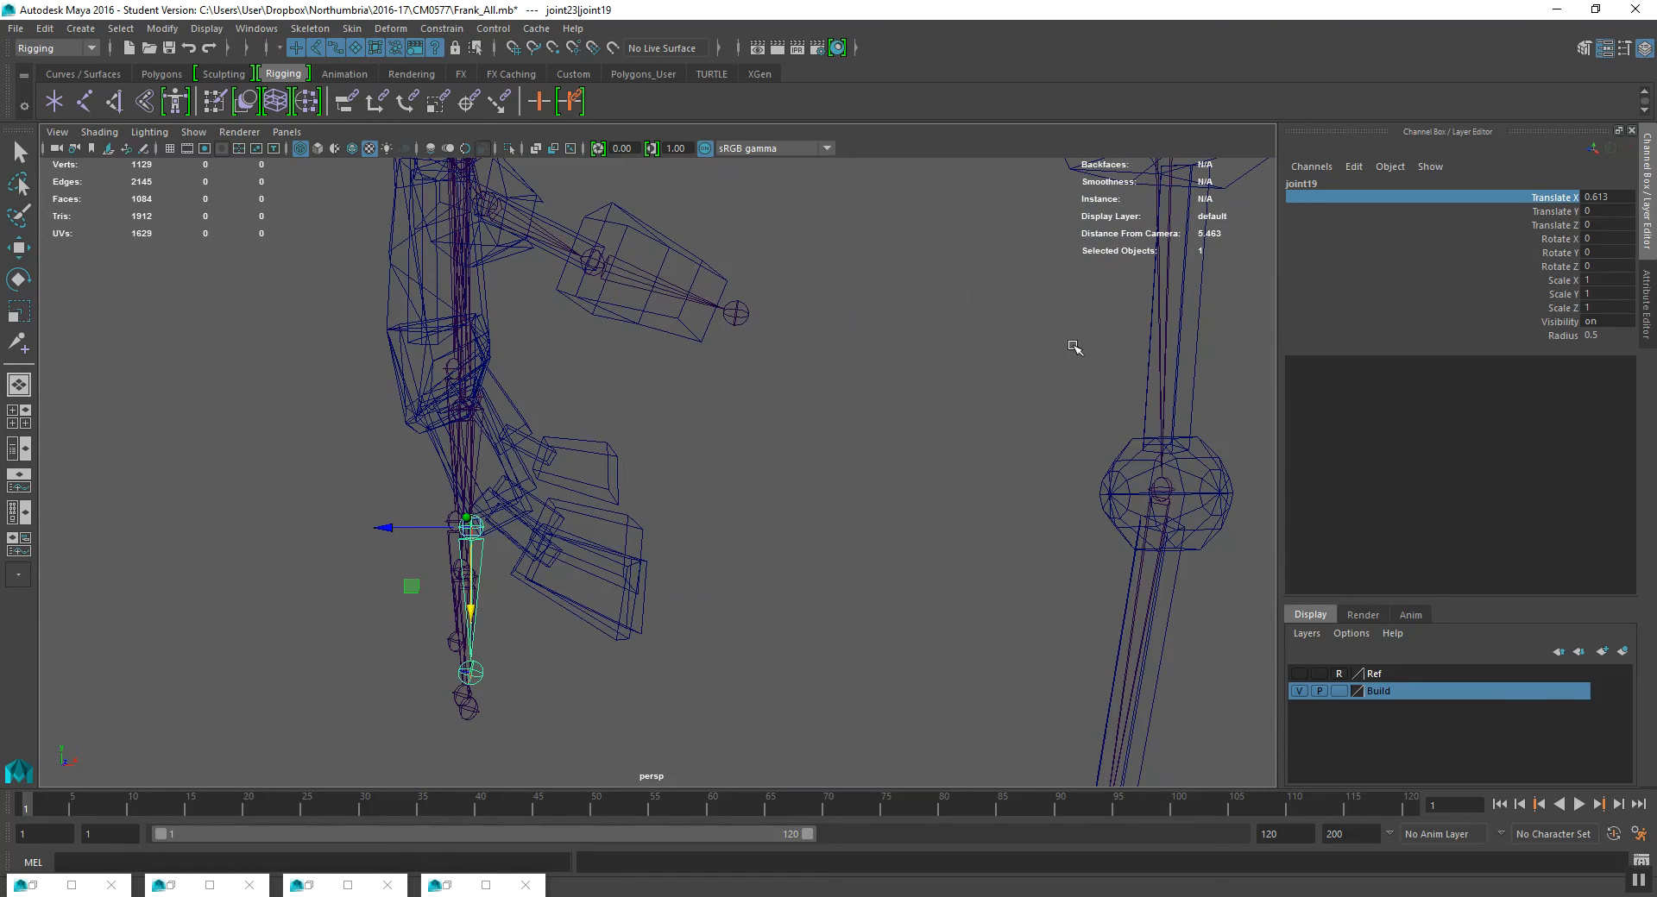
mouse_move(1074, 348)
middle_mouse_down()
mouse_move(1046, 308)
mouse_move(1147, 308)
mouse_move(1095, 371)
mouse_move(1097, 336)
middle_mouse_up()
- Reposition and rotate joint23 so the index finger chain lies inside the finger mesh
left_click(469, 450)
key("e")
key("w")
left_click(476, 511)
left_click_drag(516, 502, 753, 517, "alt")
left_click(489, 449)
key("e")
- Set the index finger's joint19 to Translate X 0.711 and rotate it about Y to about 44 degrees
left_click(712, 548)
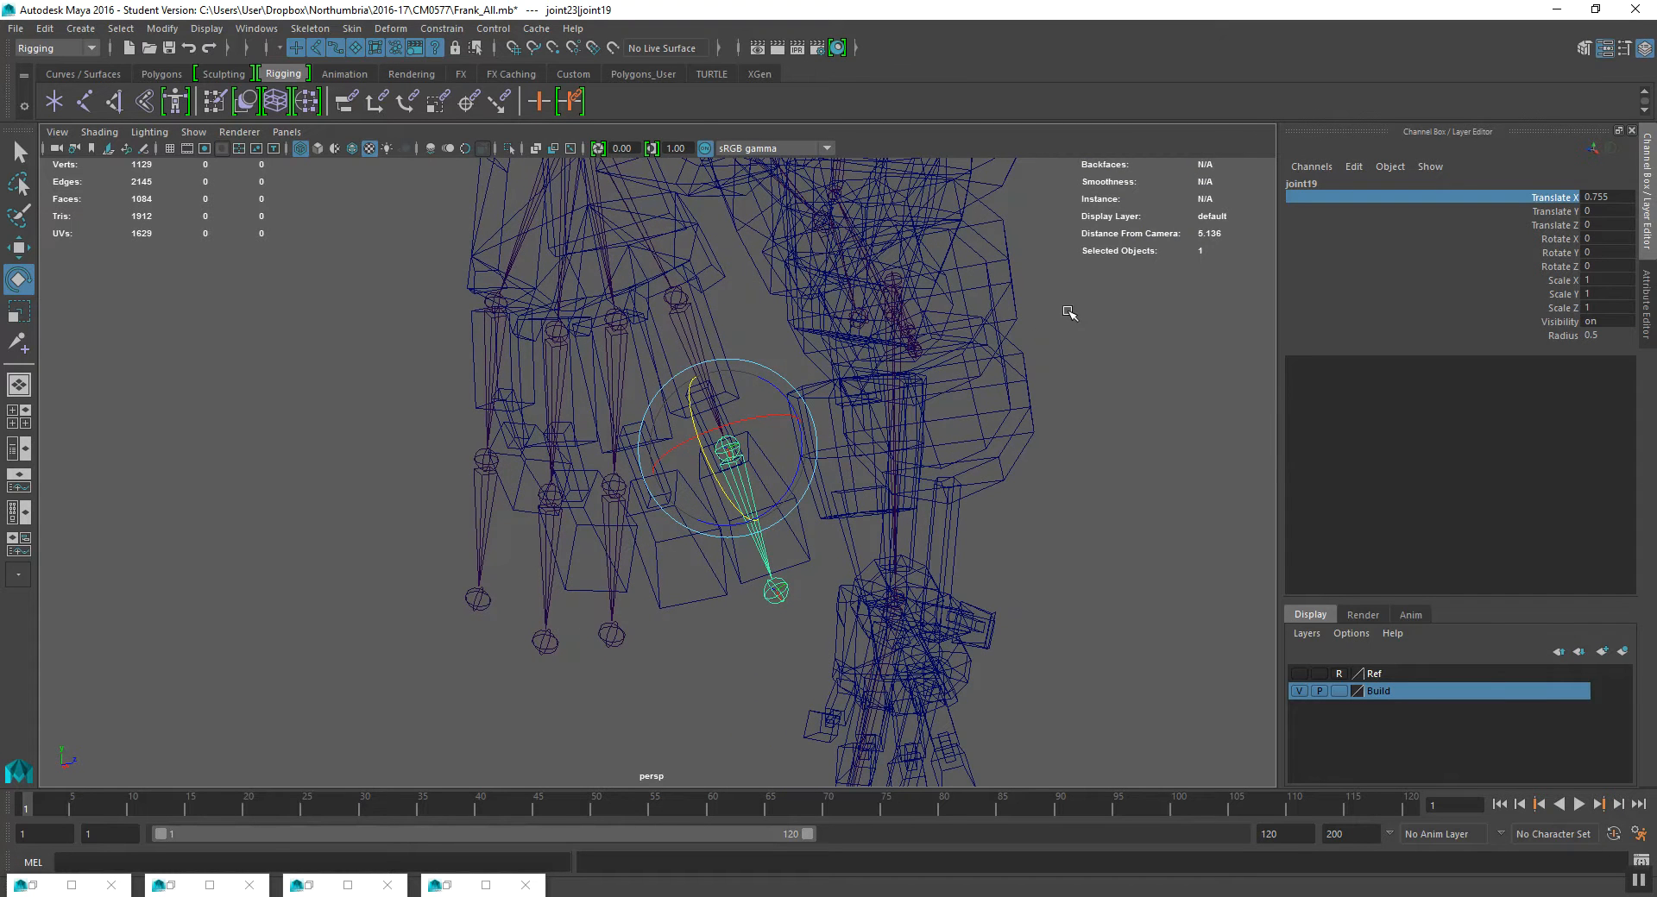
left_click(1312, 200)
middle_click_drag(1205, 214, 1018, 259)
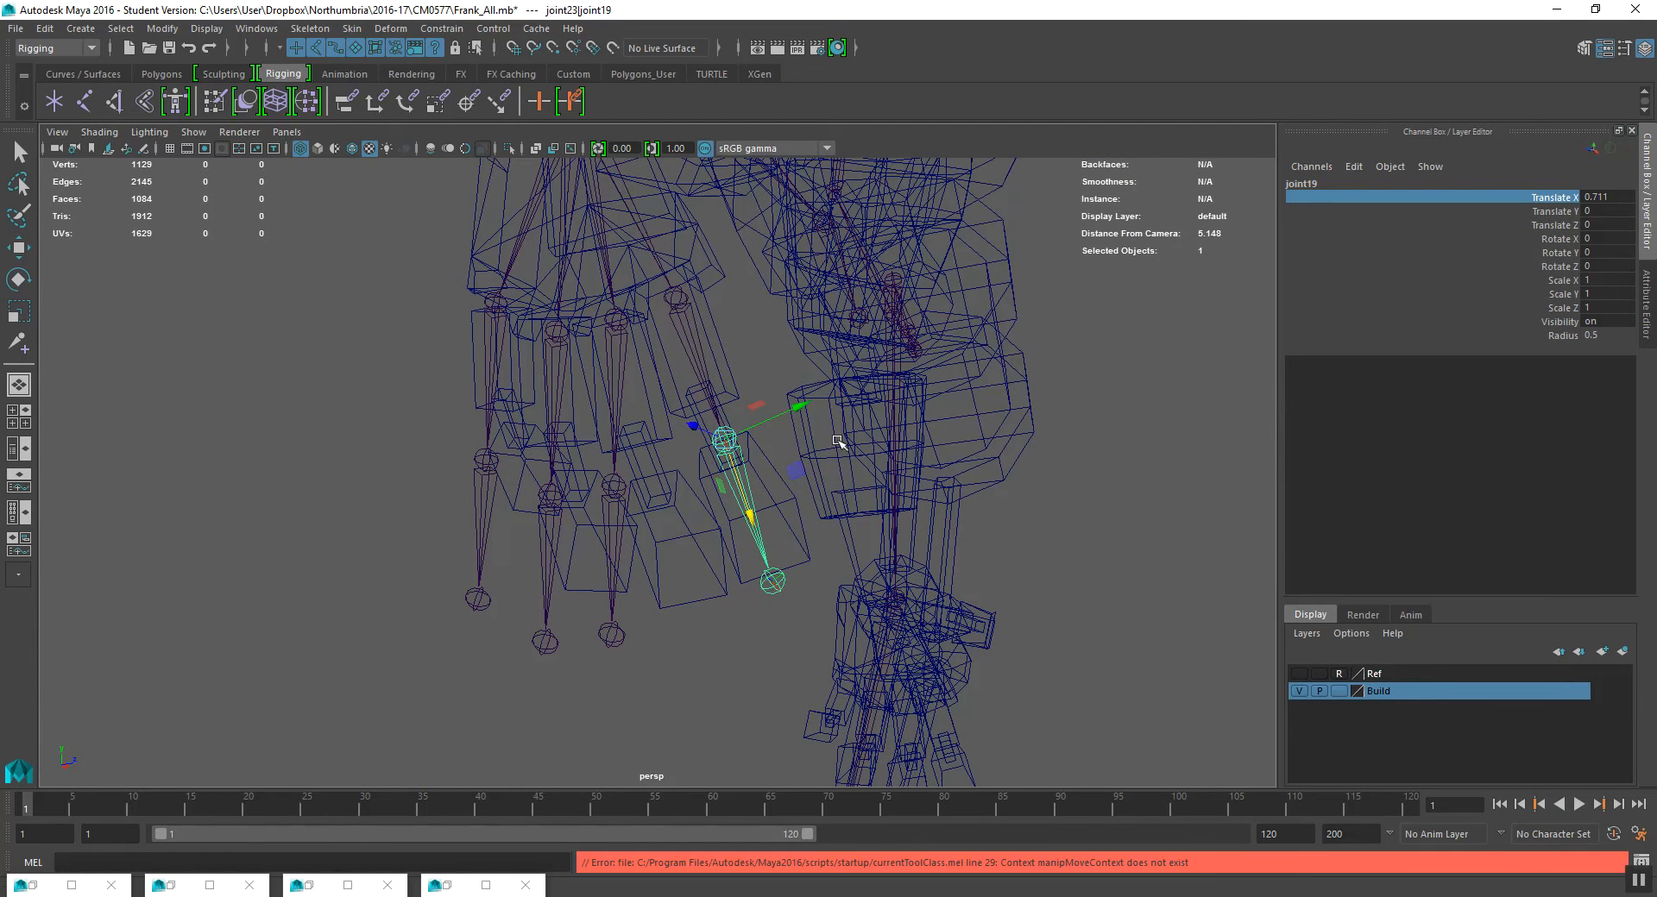
key("e")
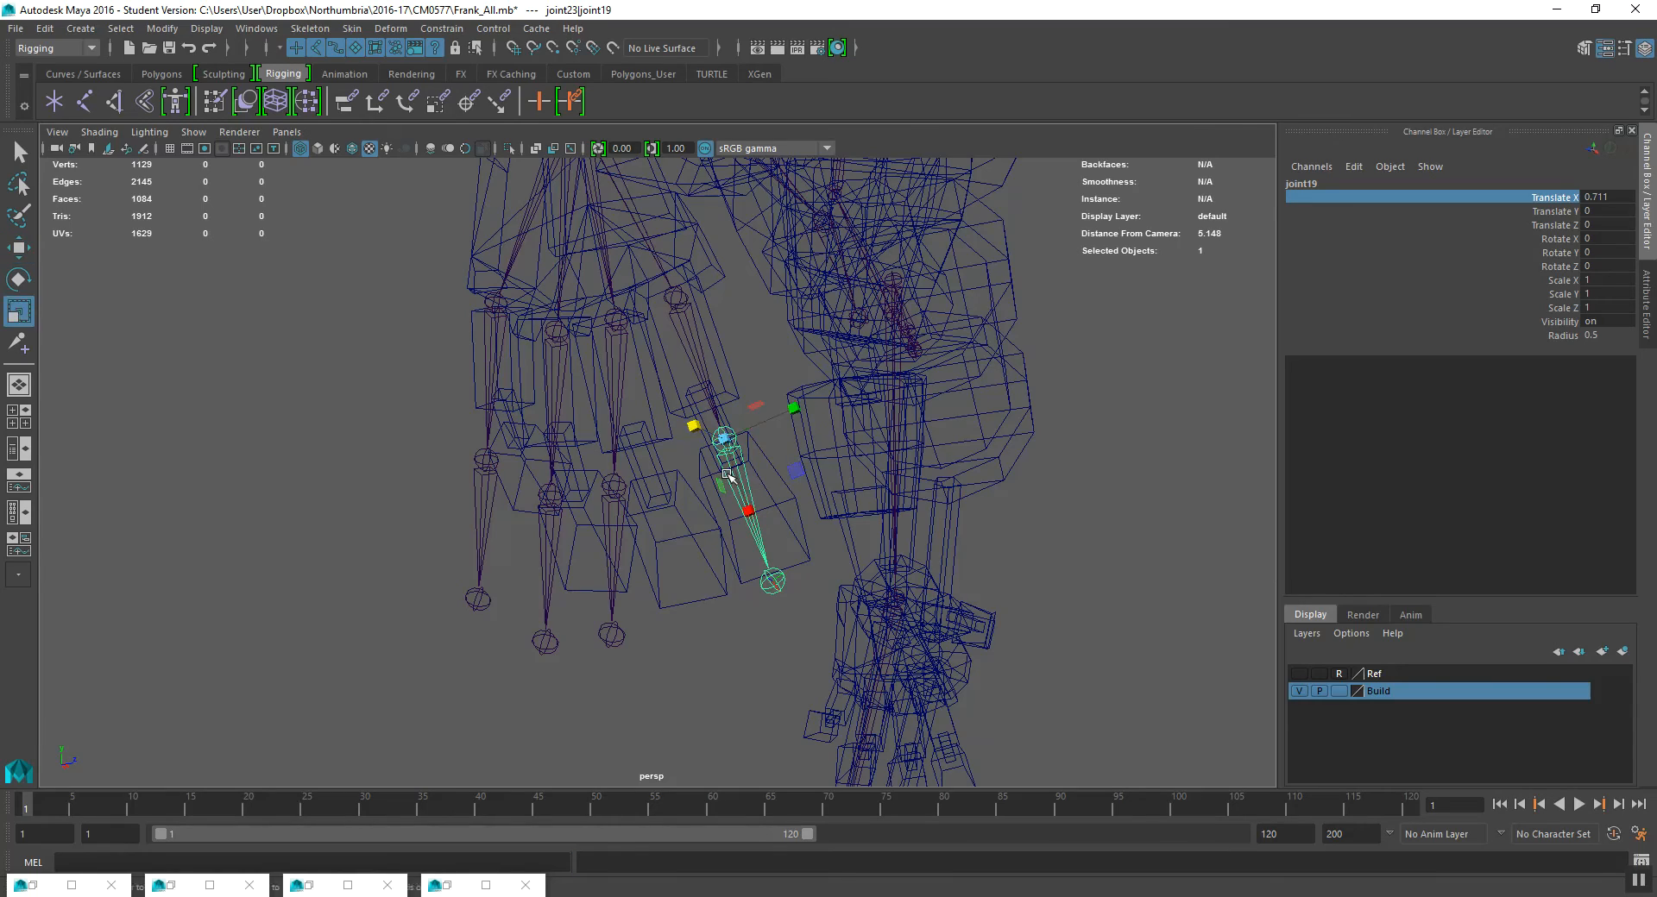
left_click_drag(716, 477, 758, 514)
mouse_move(758, 513)
left_mouse_down("alt")
mouse_move(569, 484)
mouse_move(563, 437)
mouse_move(629, 425)
mouse_move(666, 479)
mouse_move(780, 496)
left_mouse_up("alt")
- Fine-tune joint23's rotation to about X -45, Y 25 and Z -7 degrees
left_click_drag(708, 330, 665, 332, "alt")
left_click(674, 323)
left_click_drag(651, 217, 659, 219)
- Rotate the middle finger's base joint, joint22, to about X -37, Y 3 and Z 4 degrees to match the finger mesh
middle_click_drag(757, 309, 727, 313, "alt")
left_click_drag(726, 313, 667, 363, "alt")
left_click_drag(713, 595, 618, 317, "alt")
left_click(563, 431)
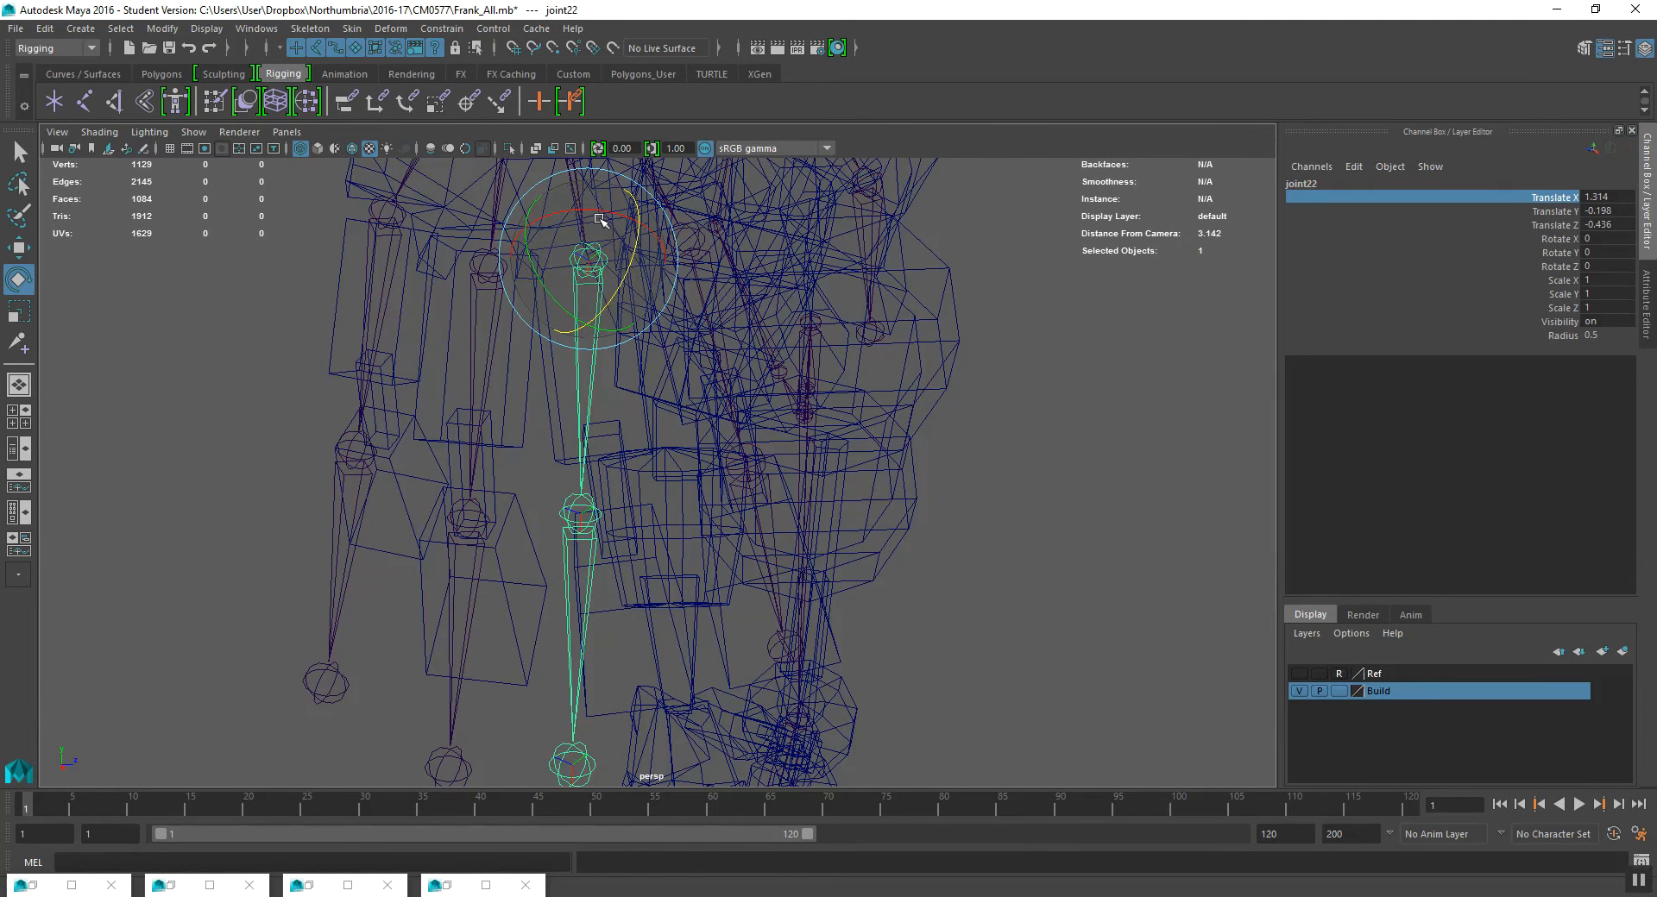
left_click_drag(768, 384, 653, 385, "alt")
left_click(655, 380)
left_click(540, 383)
left_click_drag(540, 384, 662, 211, "alt")
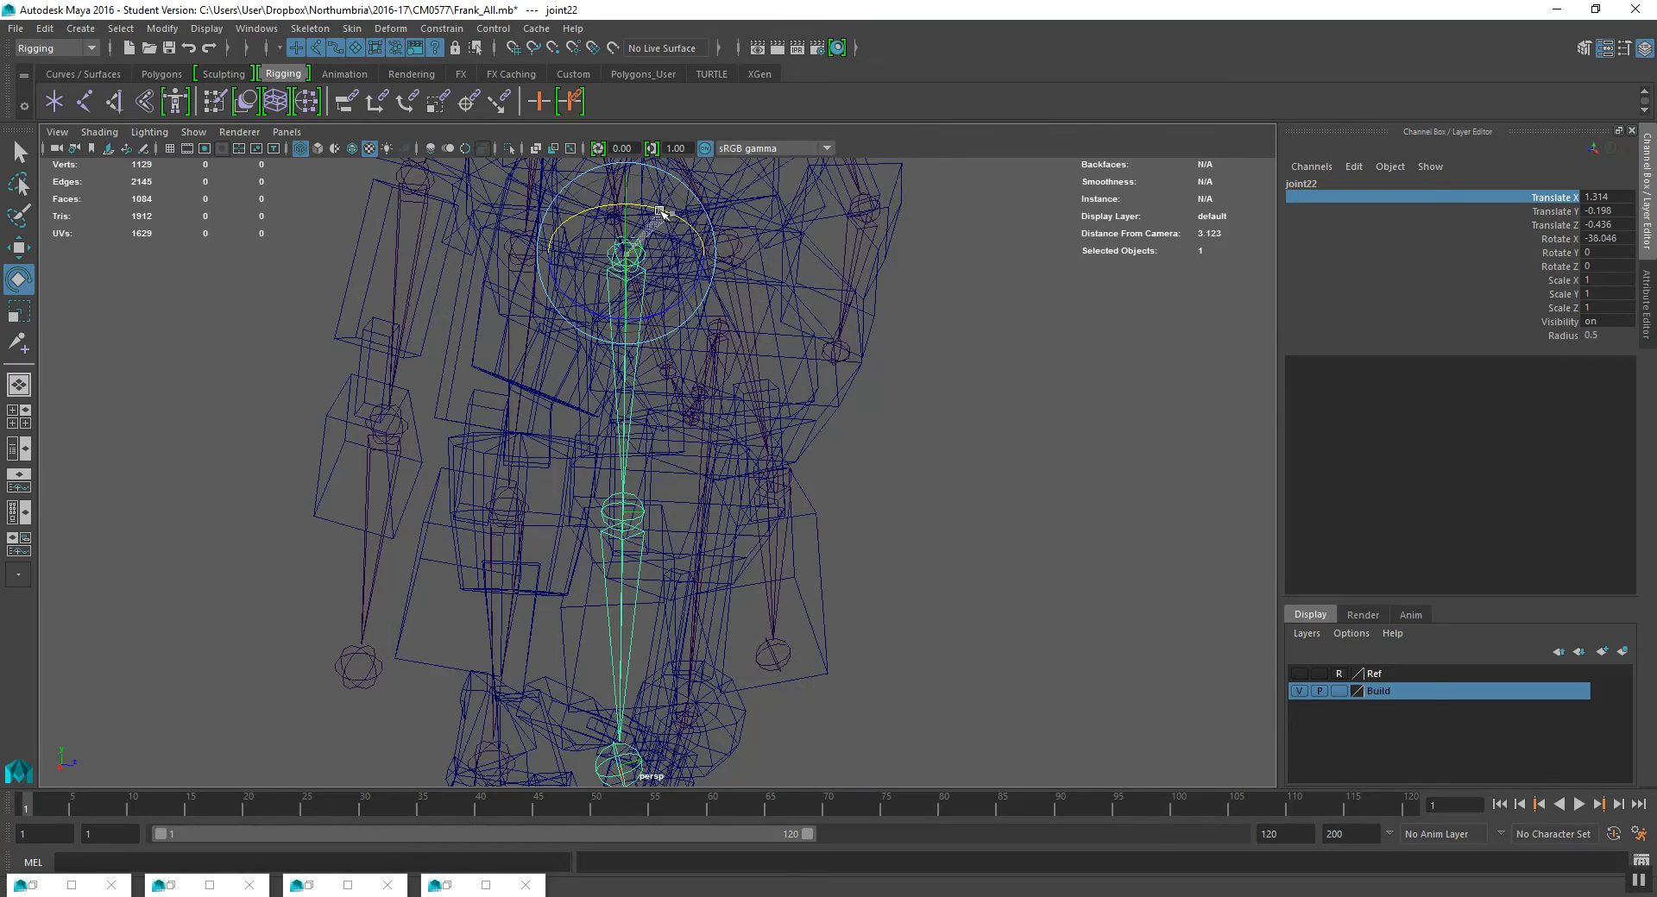
left_click_drag(633, 275, 633, 310, "alt")
left_click_drag(749, 440, 693, 513, "alt")
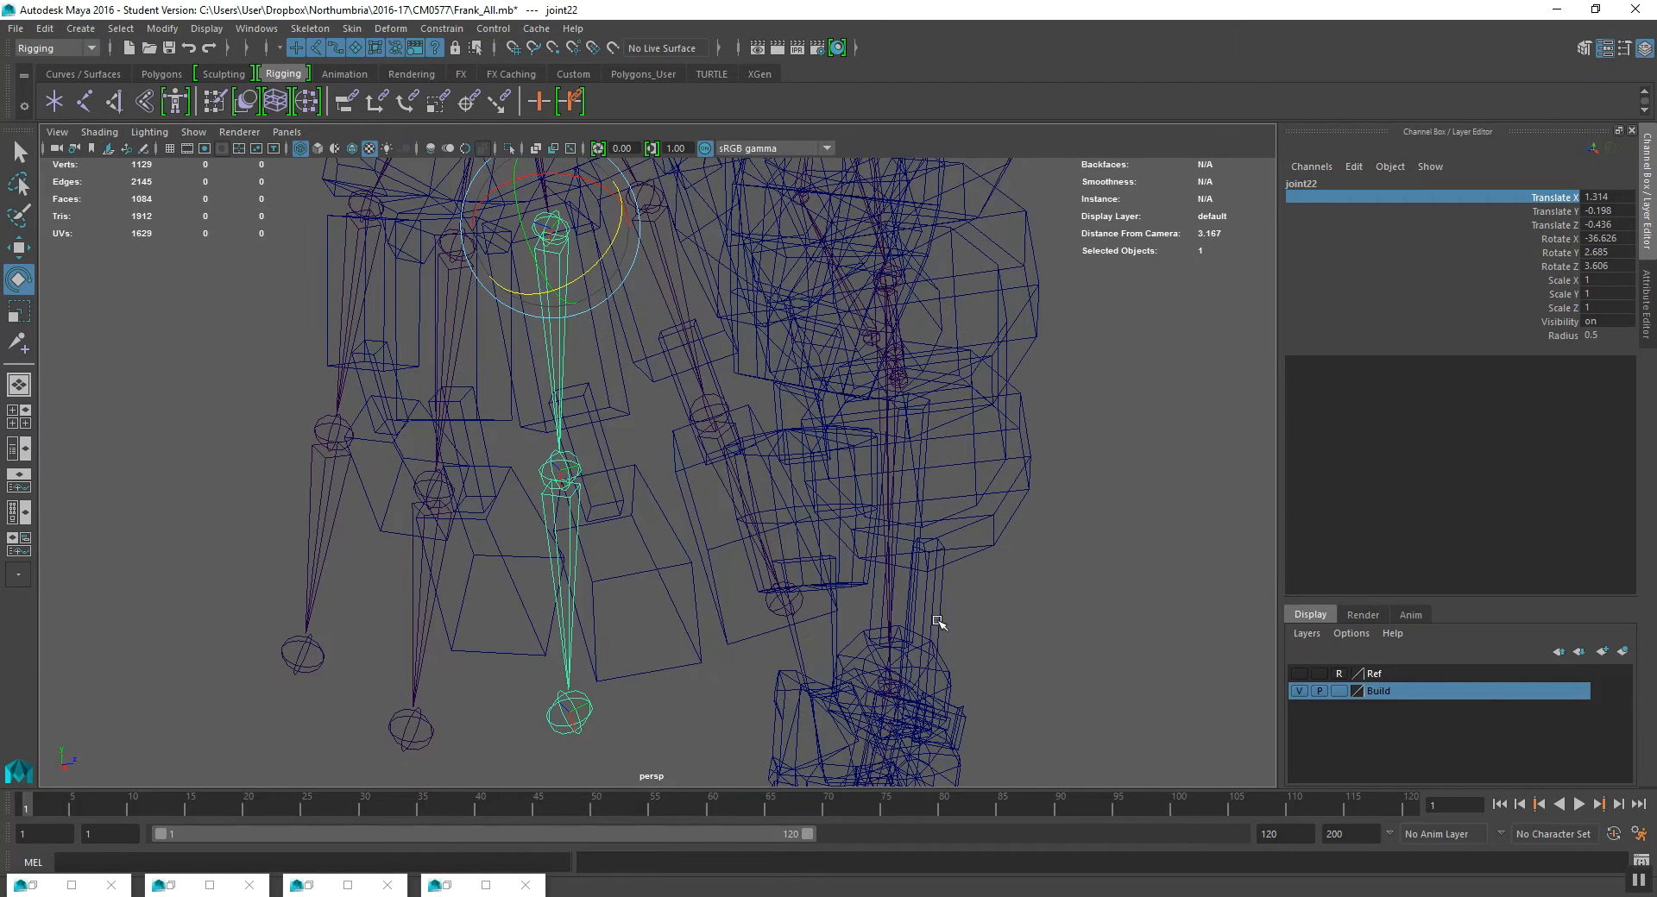
- Examine how the finger and thumb chains of the right hand sit inside the mesh
middle_click_drag(787, 530, 801, 546, "alt")
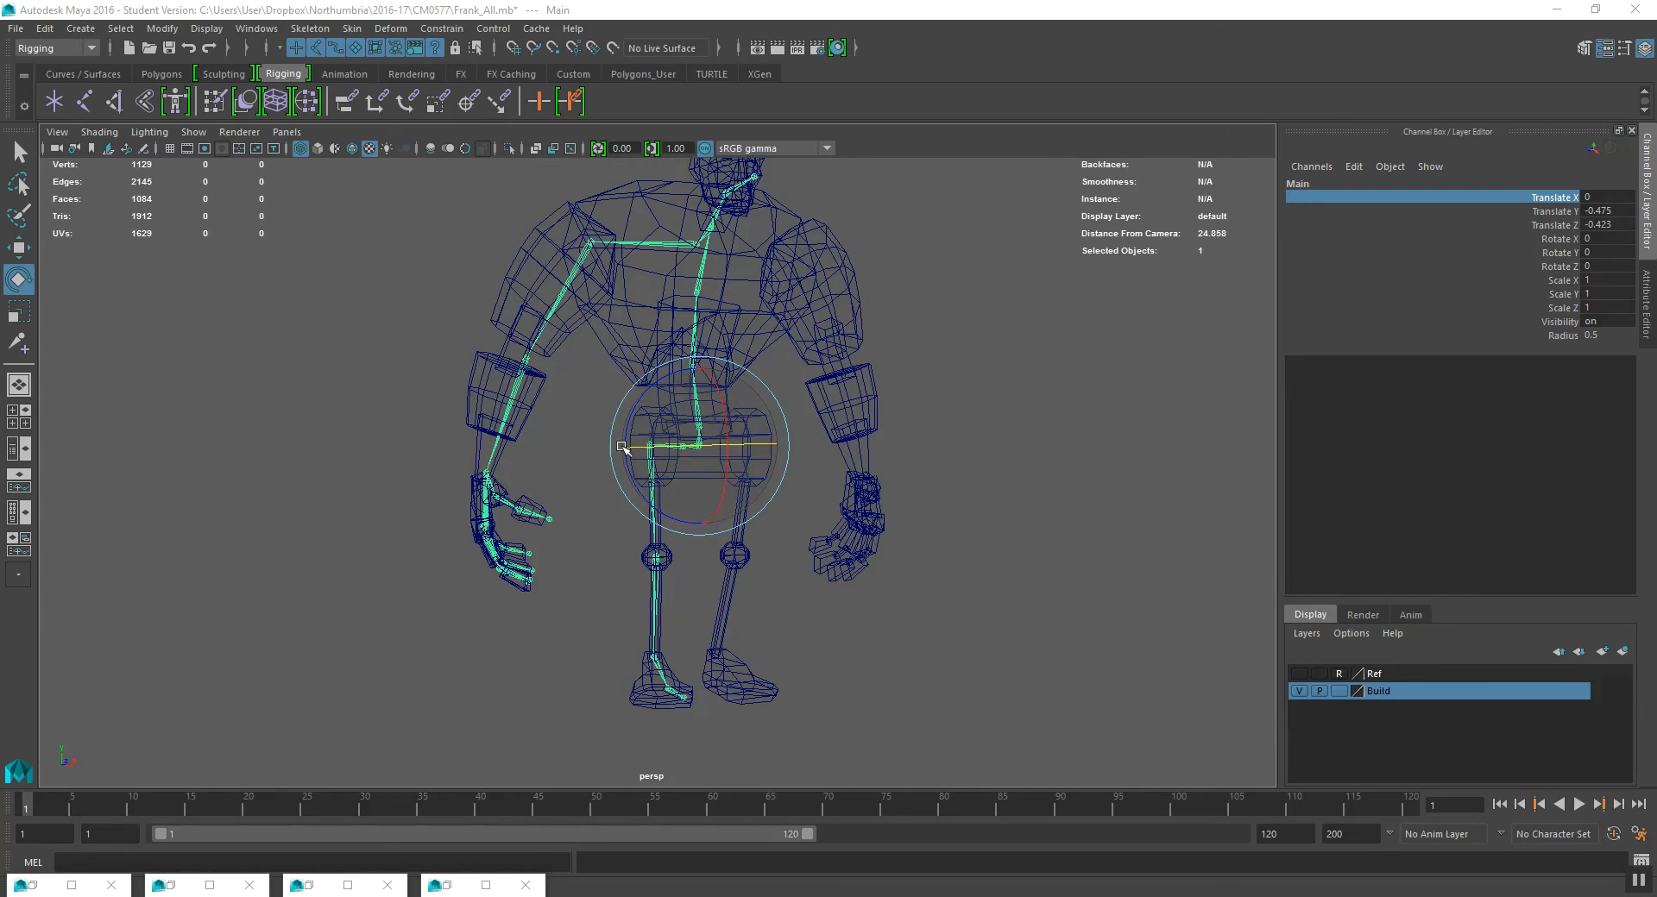
middle_click_drag(516, 462, 544, 400, "alt")
left_click_drag(544, 400, 593, 463, "alt")
scroll(572, 429, "up", 6)
left_click(520, 463)
middle_click_drag(548, 424, 604, 451, "alt")
scroll(603, 452, "up", 3)
left_click_drag(609, 552, 687, 547, "alt")
left_click(705, 569)
- Select the base joints of all four finger chains on the right hand
left_click(626, 388)
left_click_drag(626, 393, 629, 450, "alt")
key("q")
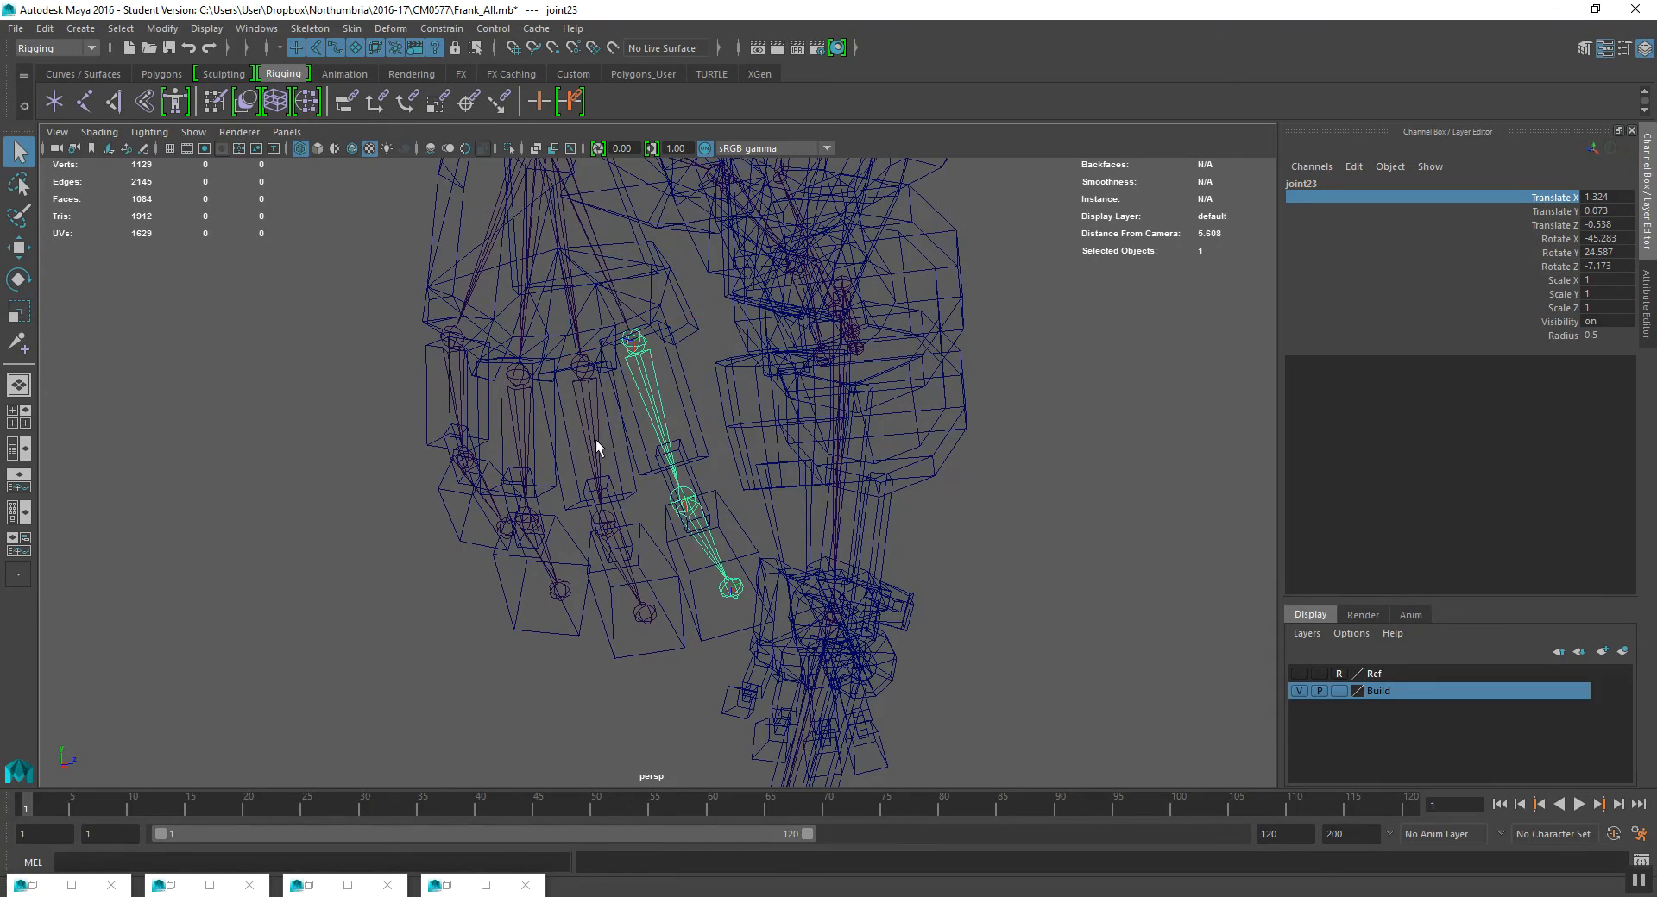
left_click(595, 440, "shift")
left_click(526, 440, "shift")
left_click(461, 397, "shift")
- Try rotating the little finger's base joint, joint18, and undo the rotation
left_click_drag(462, 398, 633, 373, "alt")
left_click(556, 375)
key("e")
left_click(557, 374)
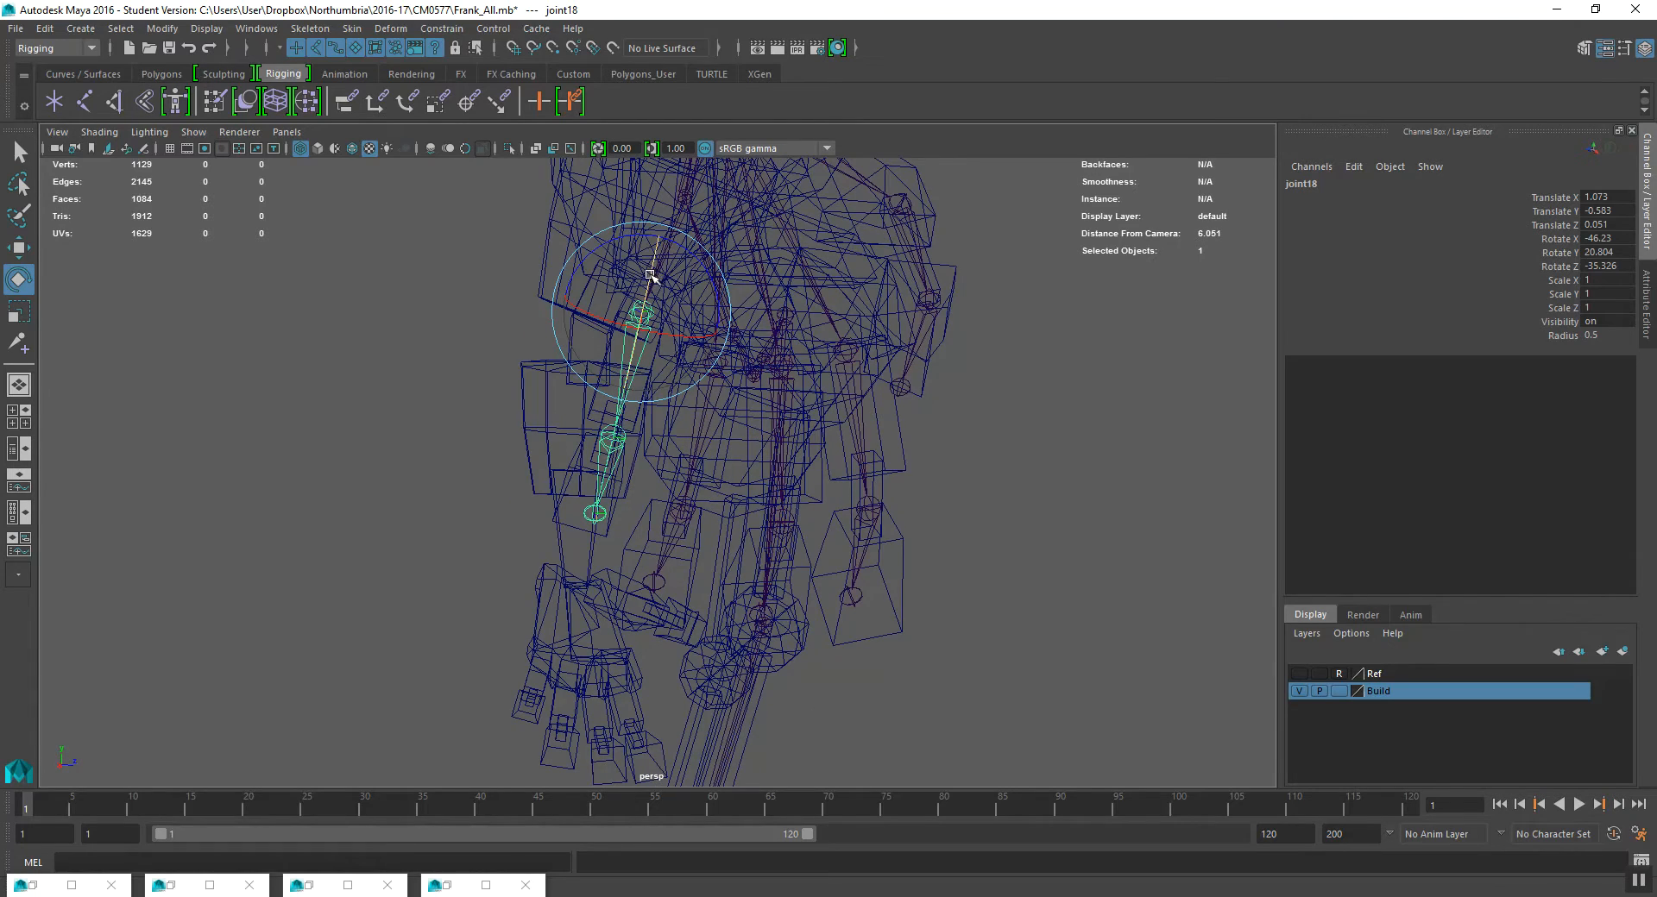
left_click_drag(629, 434, 637, 385, "alt")
key("w")
scroll(635, 389, "up", 3)
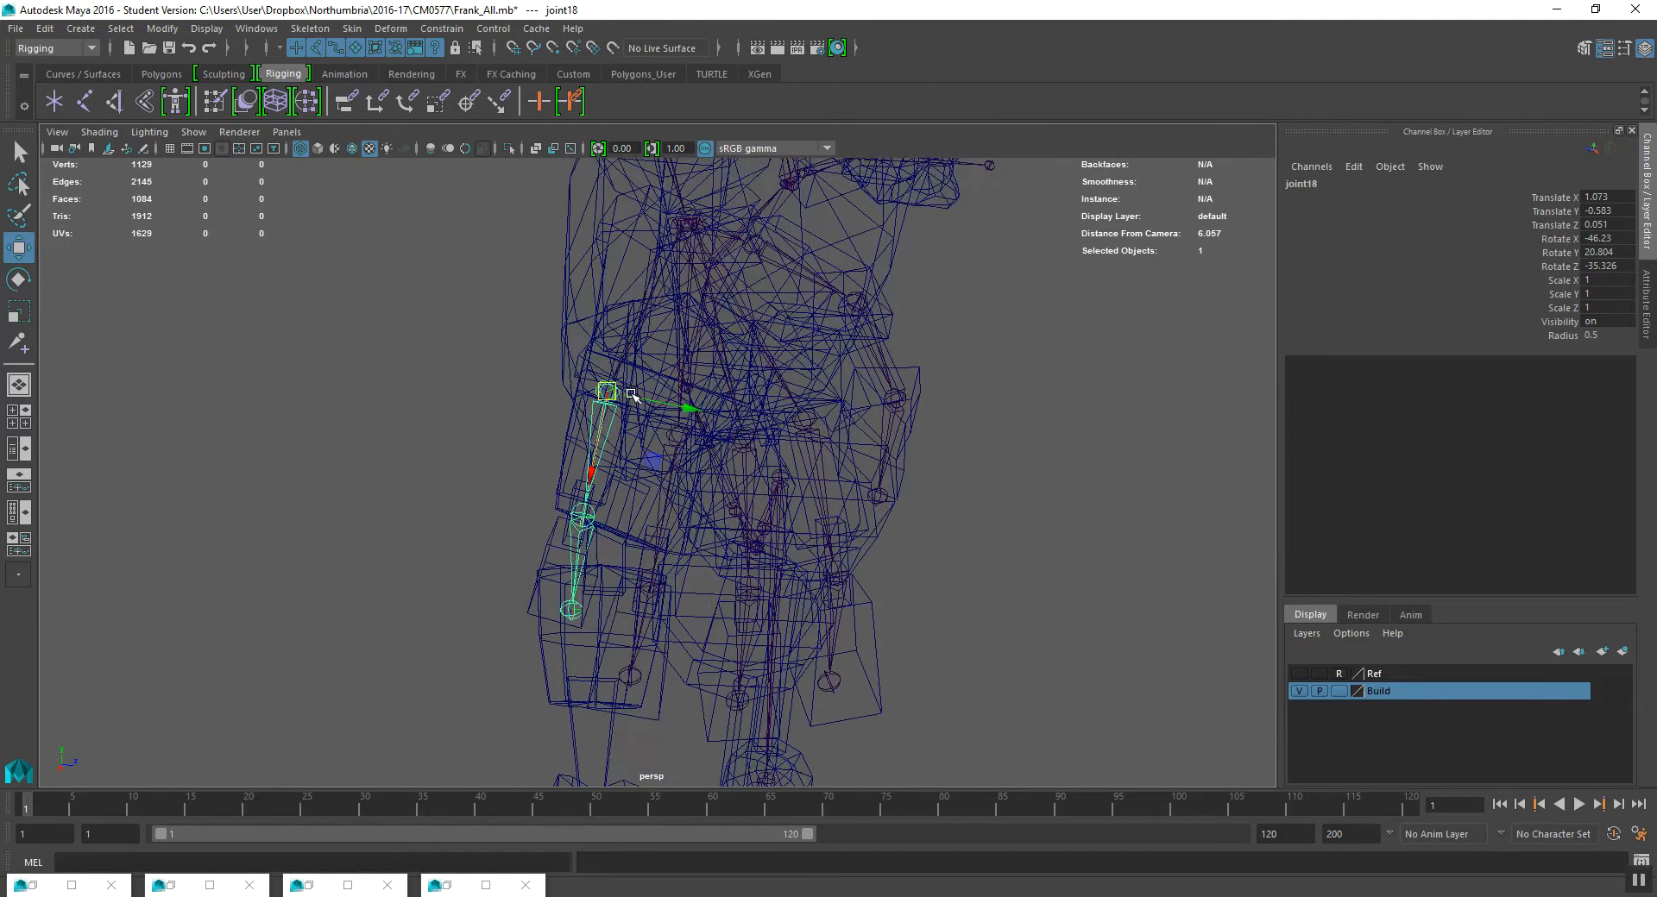
key("e")
left_click_drag(599, 345, 607, 317)
key("ctrl+z")
- Select the base and middle joints of all four finger chains on the right hand for rotating
key("w")
mouse_move(617, 424)
left_mouse_down("alt")
mouse_move(621, 412)
mouse_move(587, 430)
mouse_move(596, 408)
left_mouse_up("alt")
left_click(583, 417)
left_click(596, 403)
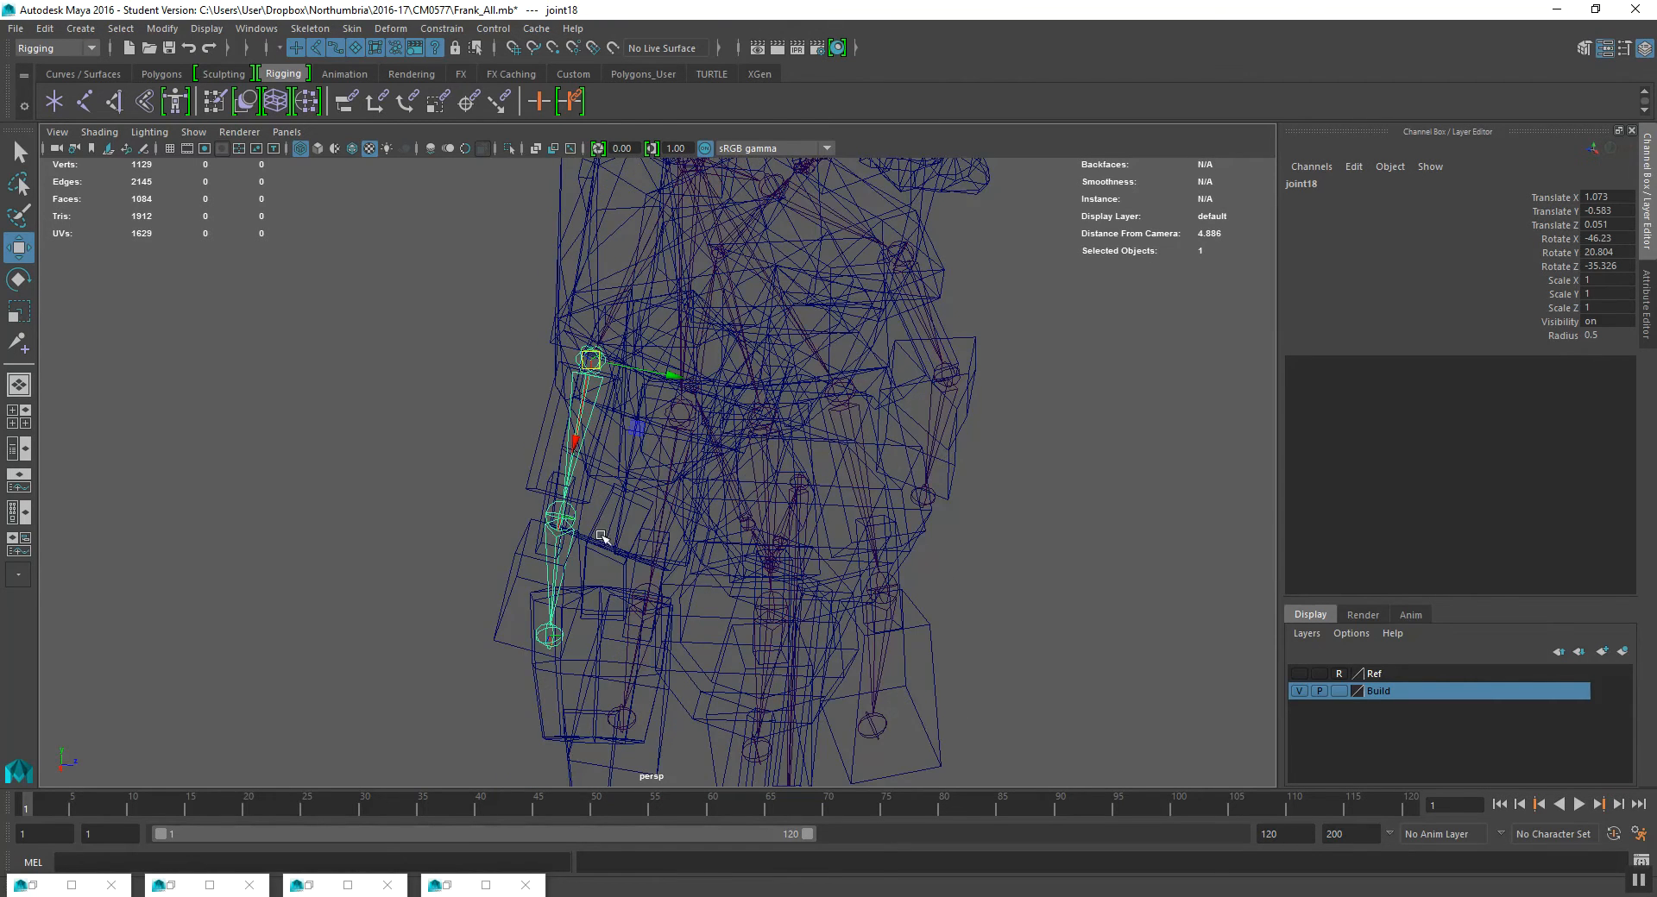
left_click_drag(679, 540, 650, 546, "alt")
left_click(571, 503, "shift")
left_click(574, 648, "shift")
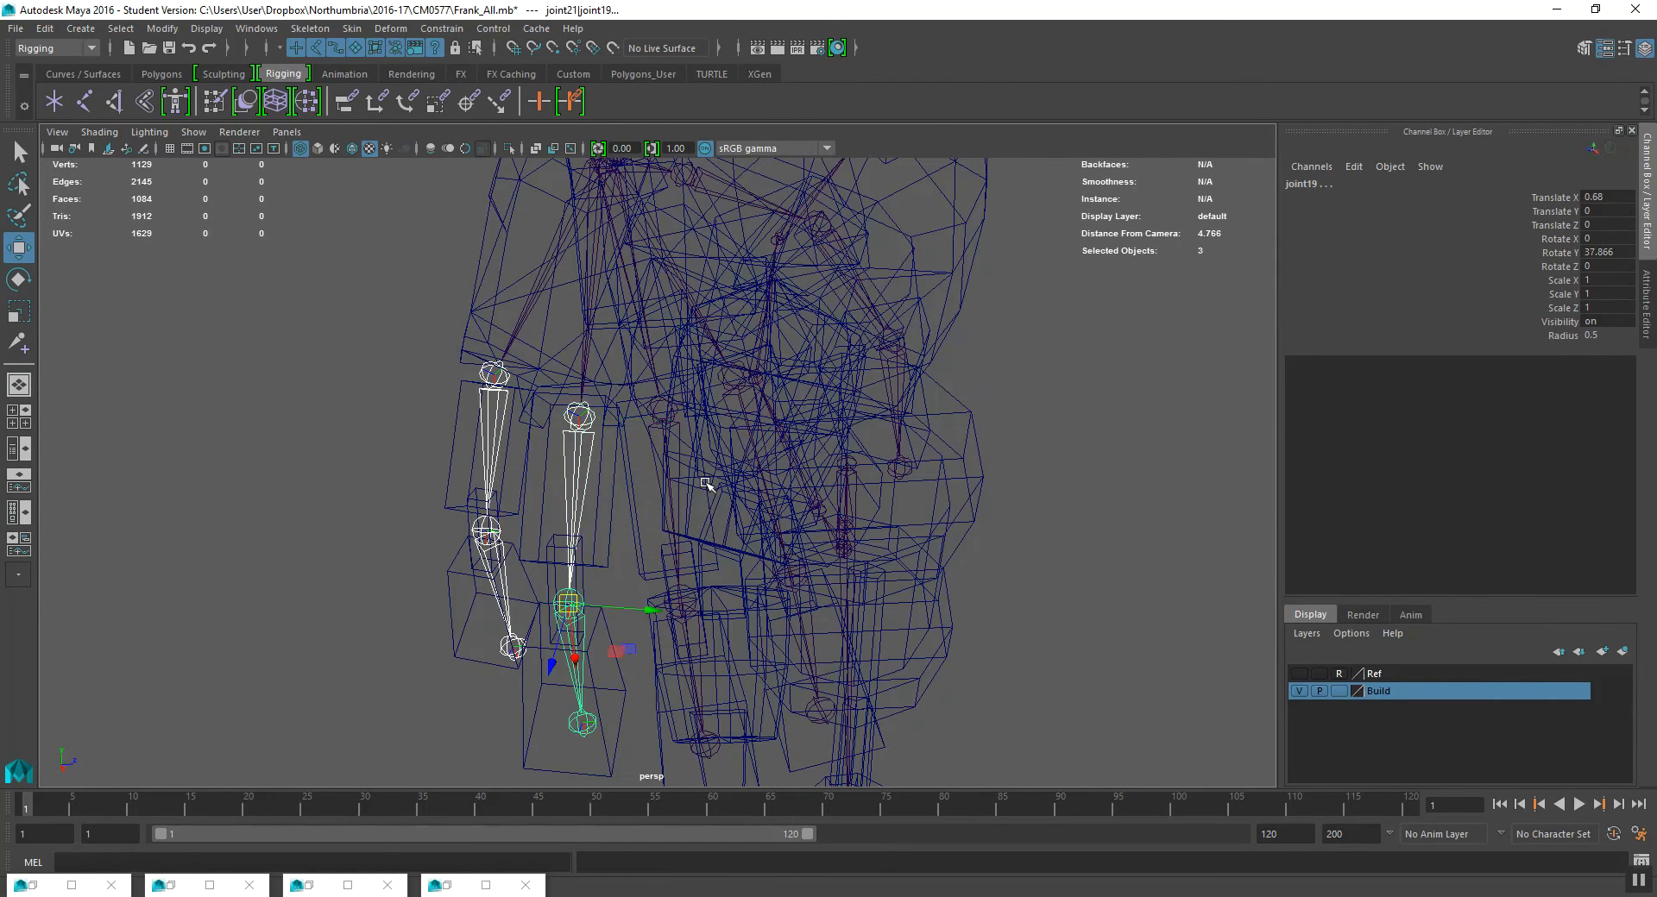
left_click(671, 489, "shift")
left_click_drag(671, 489, 636, 500, "alt")
left_click(596, 639, "shift")
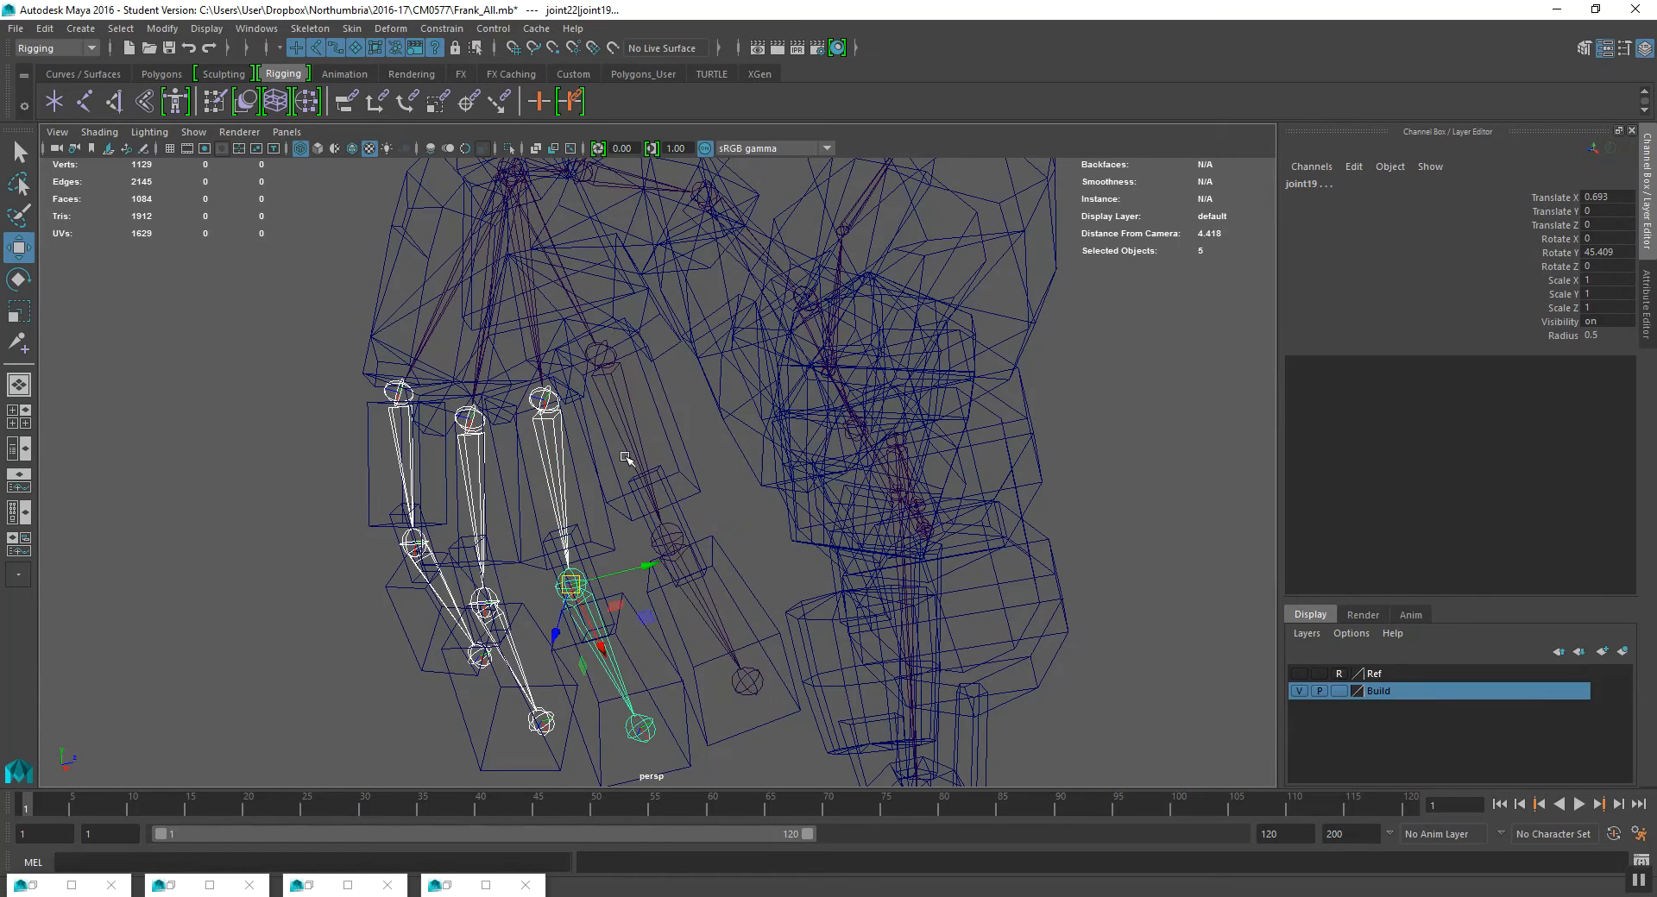
left_click(630, 441, "shift")
left_click(677, 551, "shift")
left_click_drag(677, 551, 692, 488, "alt")
key("e")
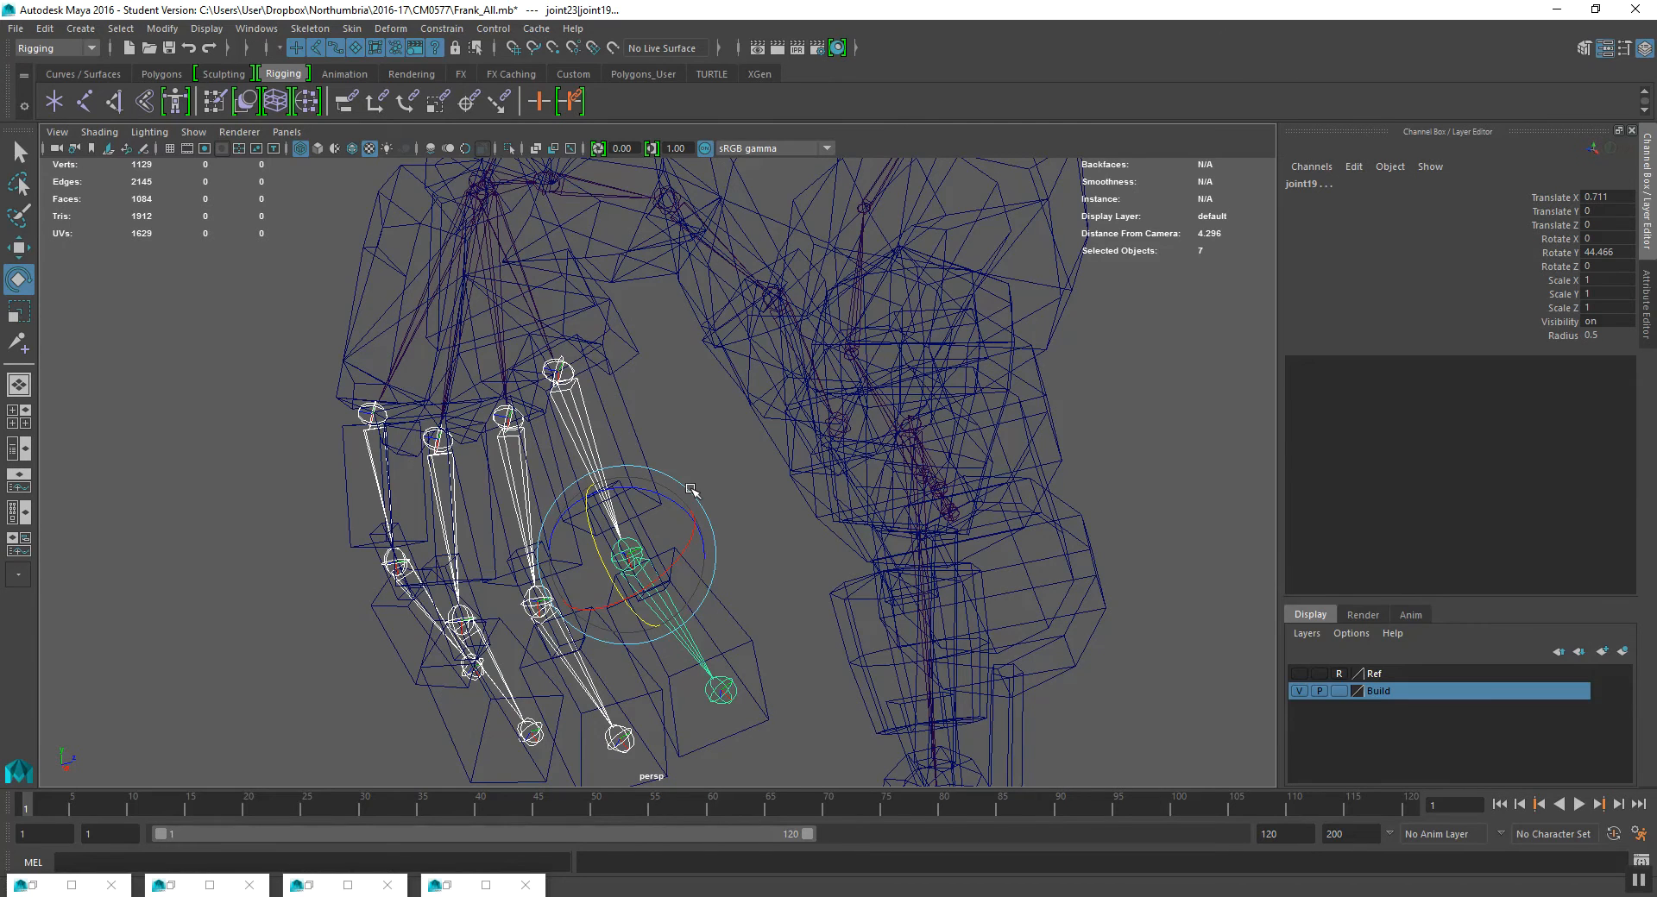
- Try rotating the selected finger joints together and undo the rotation
key("q")
key("w")
key("e")
left_click_drag(592, 541, 706, 468)
key("ctrl+z")
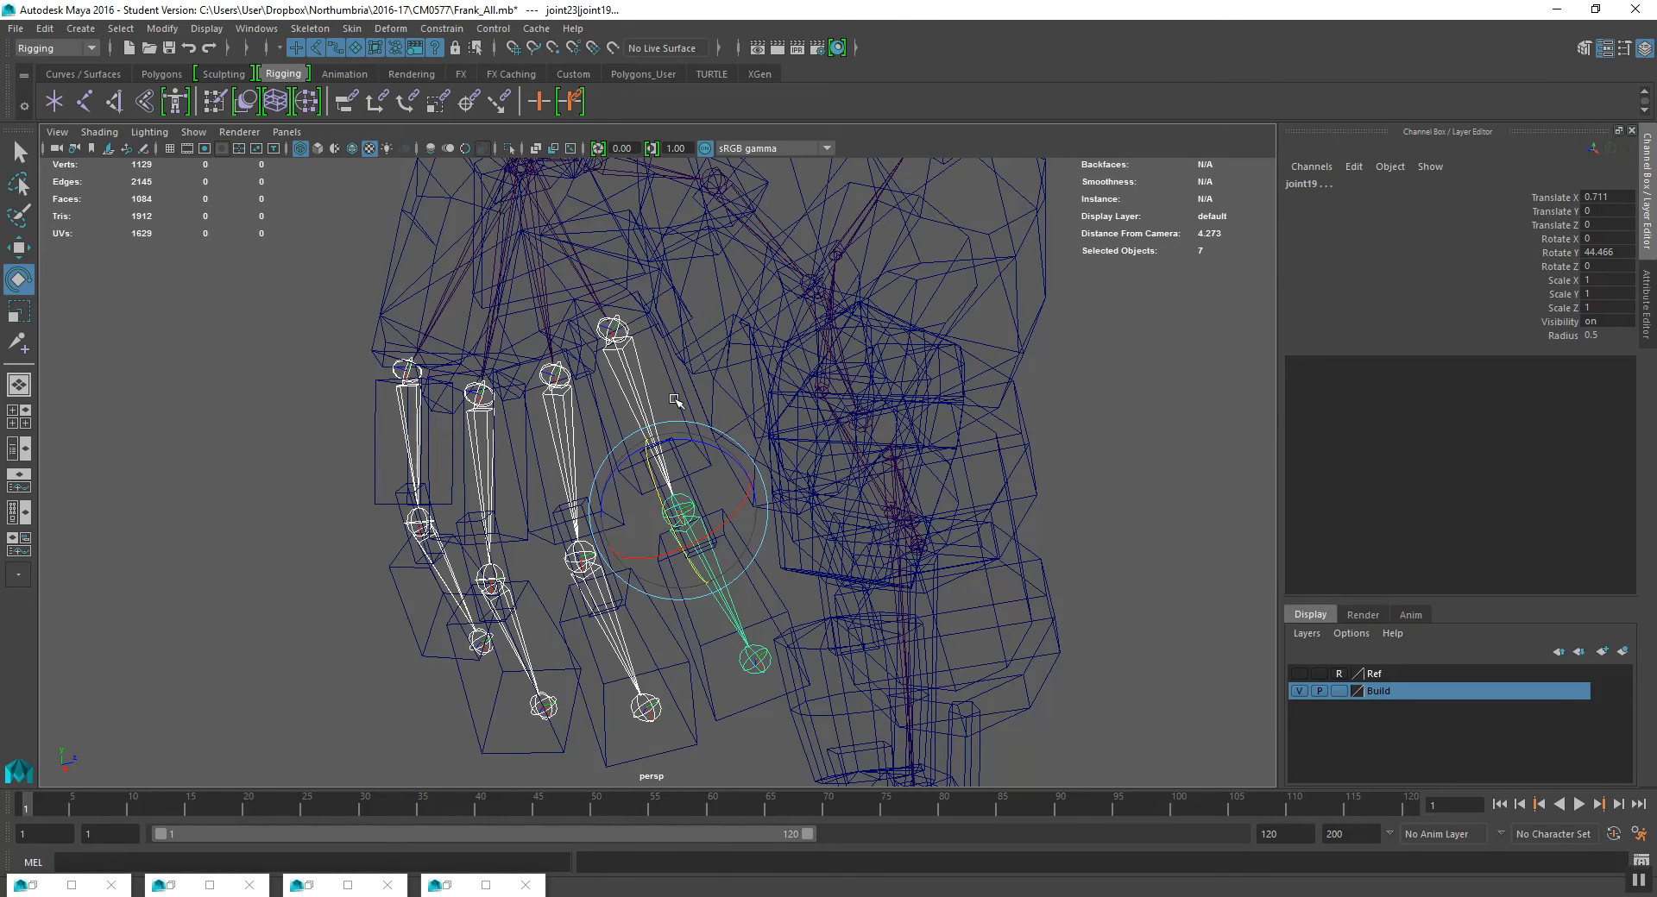
left_click_drag(581, 457, 608, 488, "alt")
key("ctrl+z")
- Check the Move tool's axis orientation with the index finger's base joint, joint23, and examine how the finger chains sit inside the mesh
left_click(555, 336)
key("w")
left_click_drag(558, 339, 608, 341, "alt")
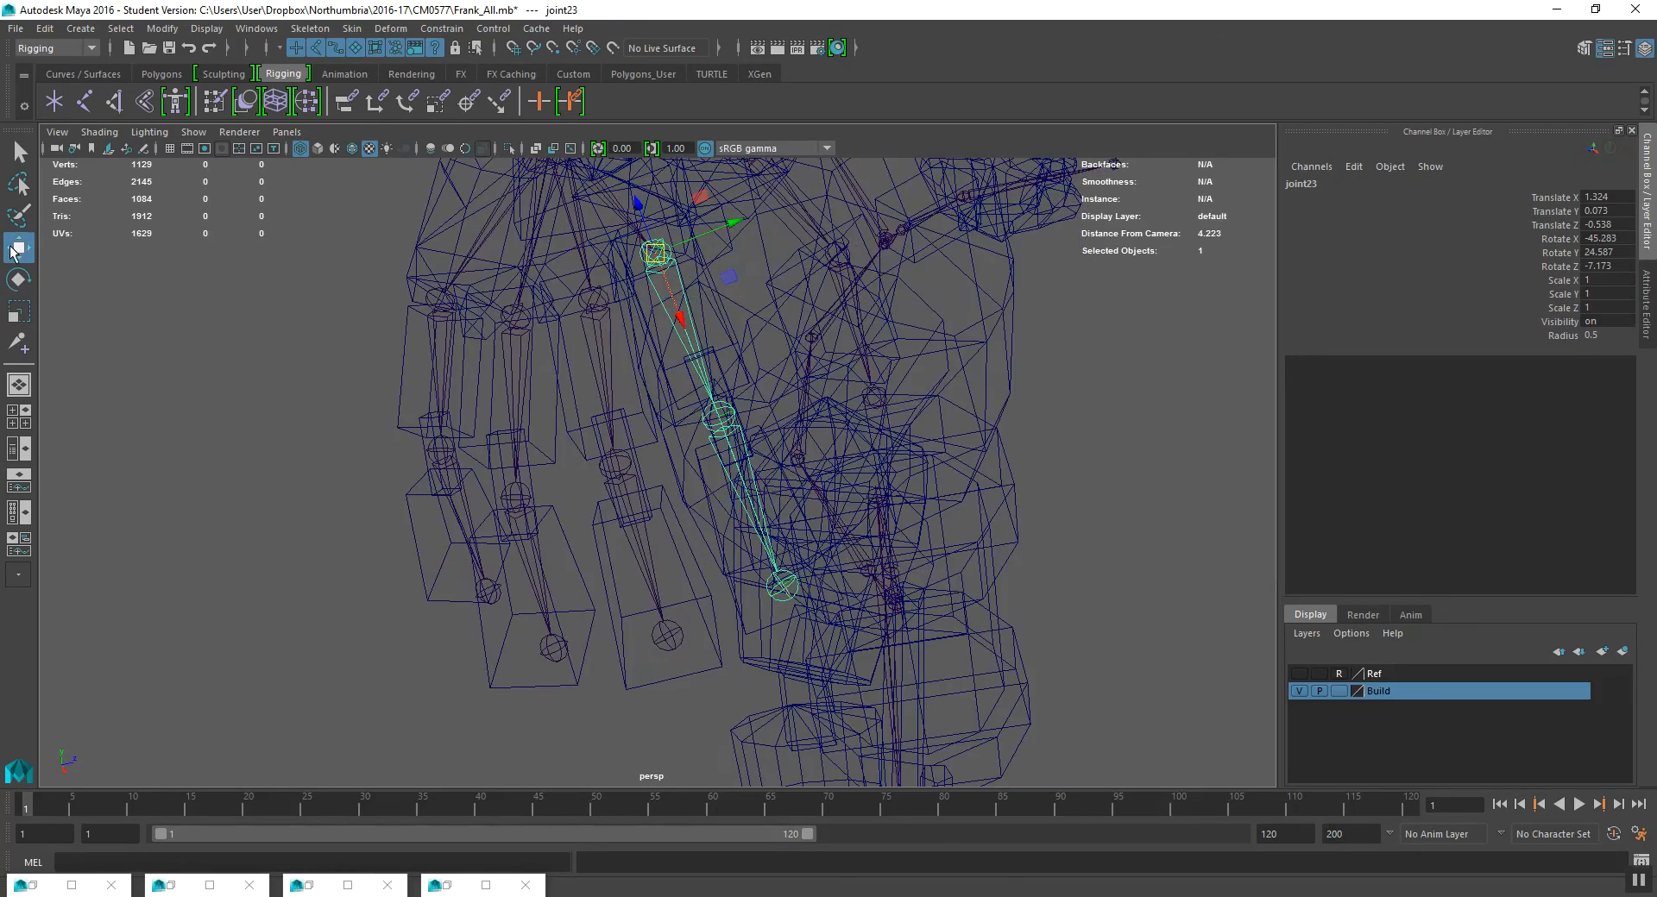
double_click(18, 248)
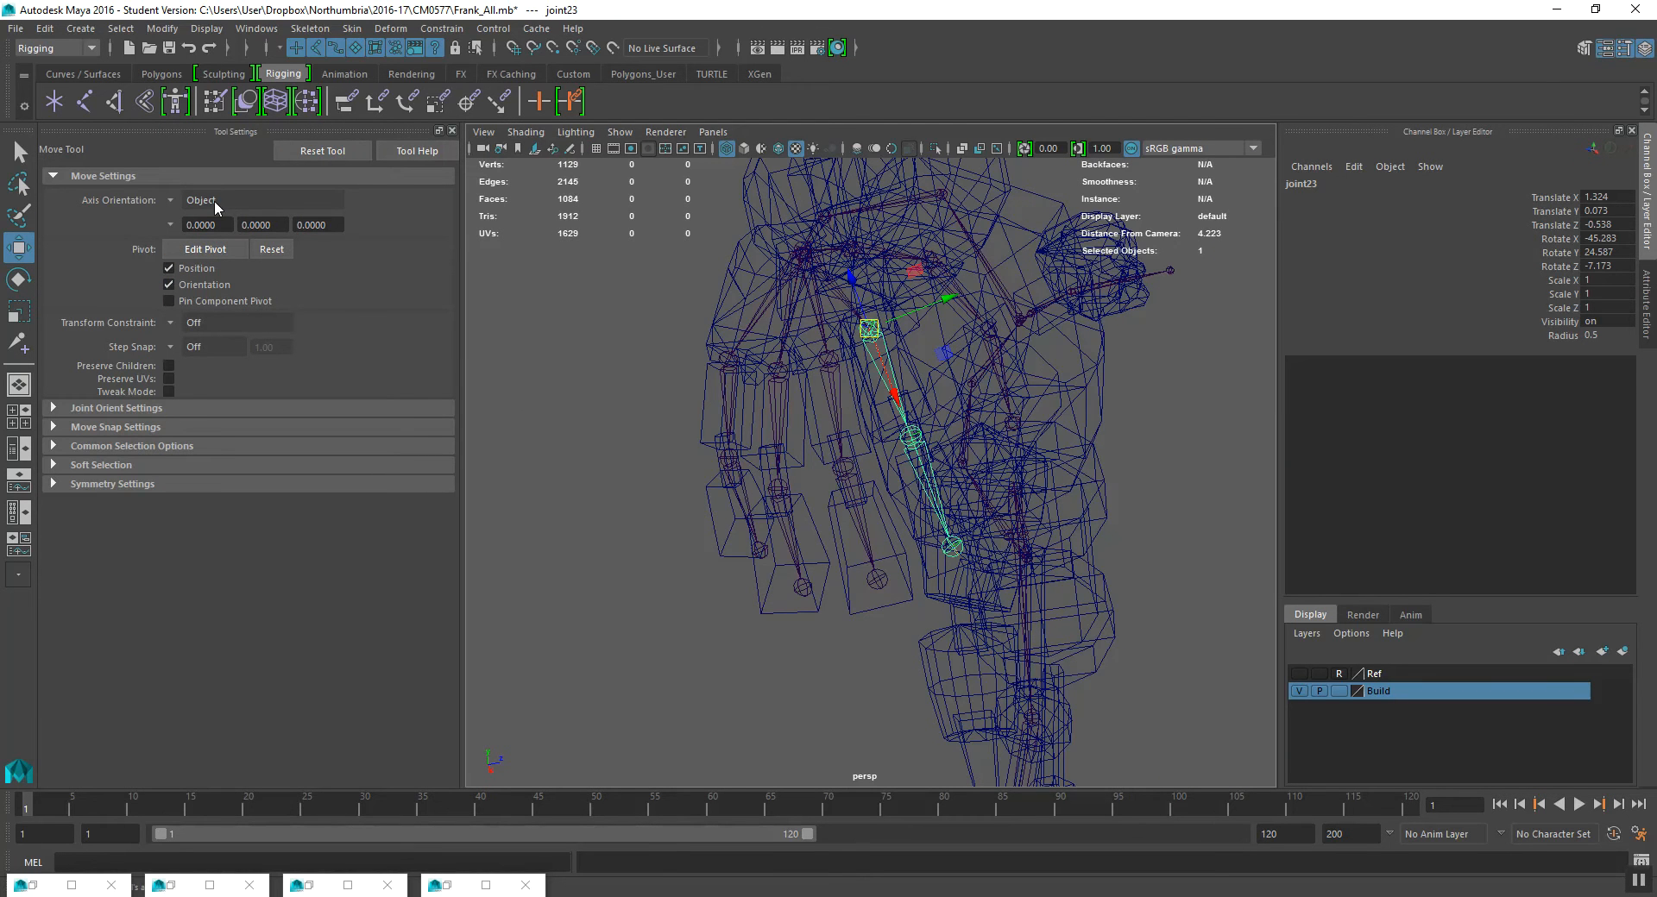
left_click(452, 131)
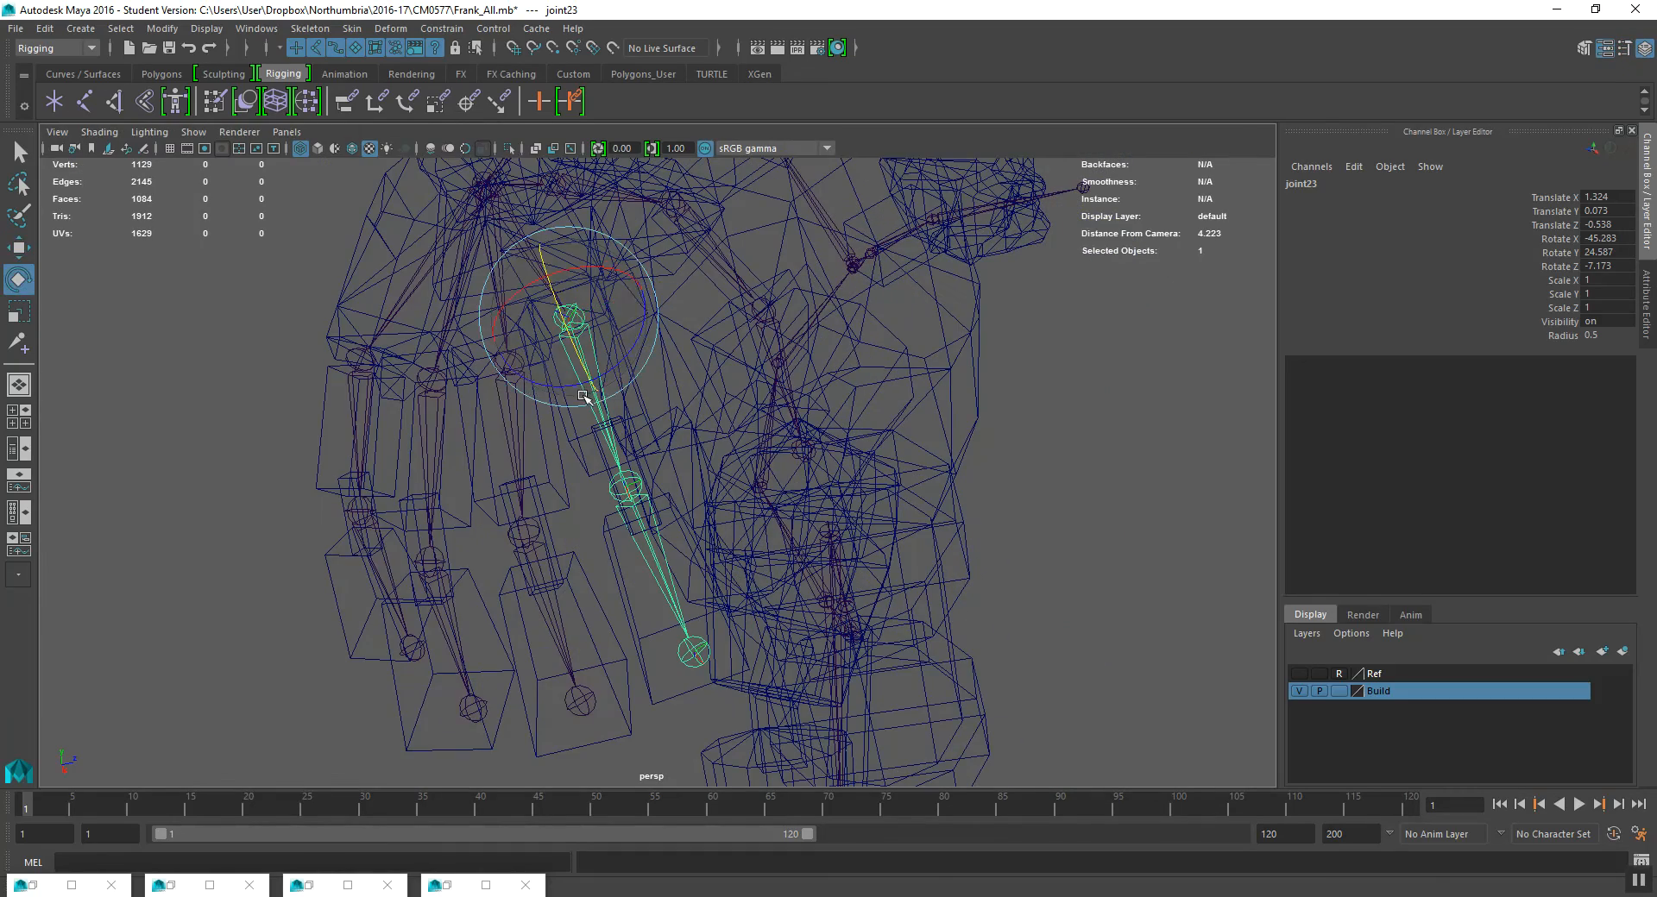
left_click_drag(586, 362, 504, 476, "alt")
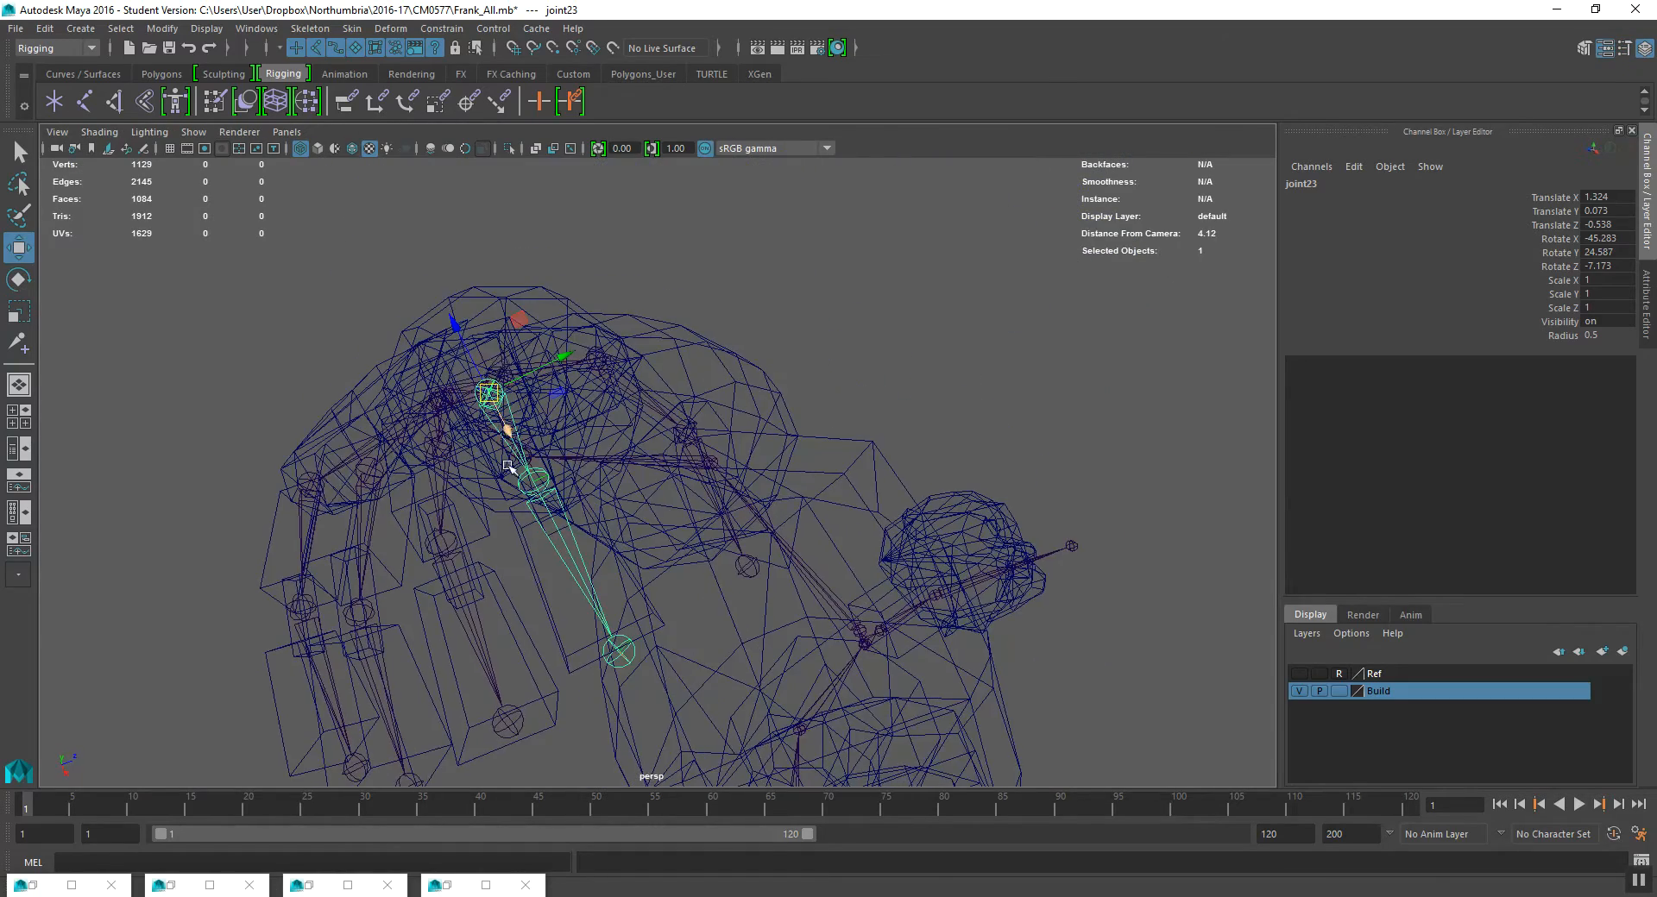
left_click_drag(500, 418, 516, 458, "alt")
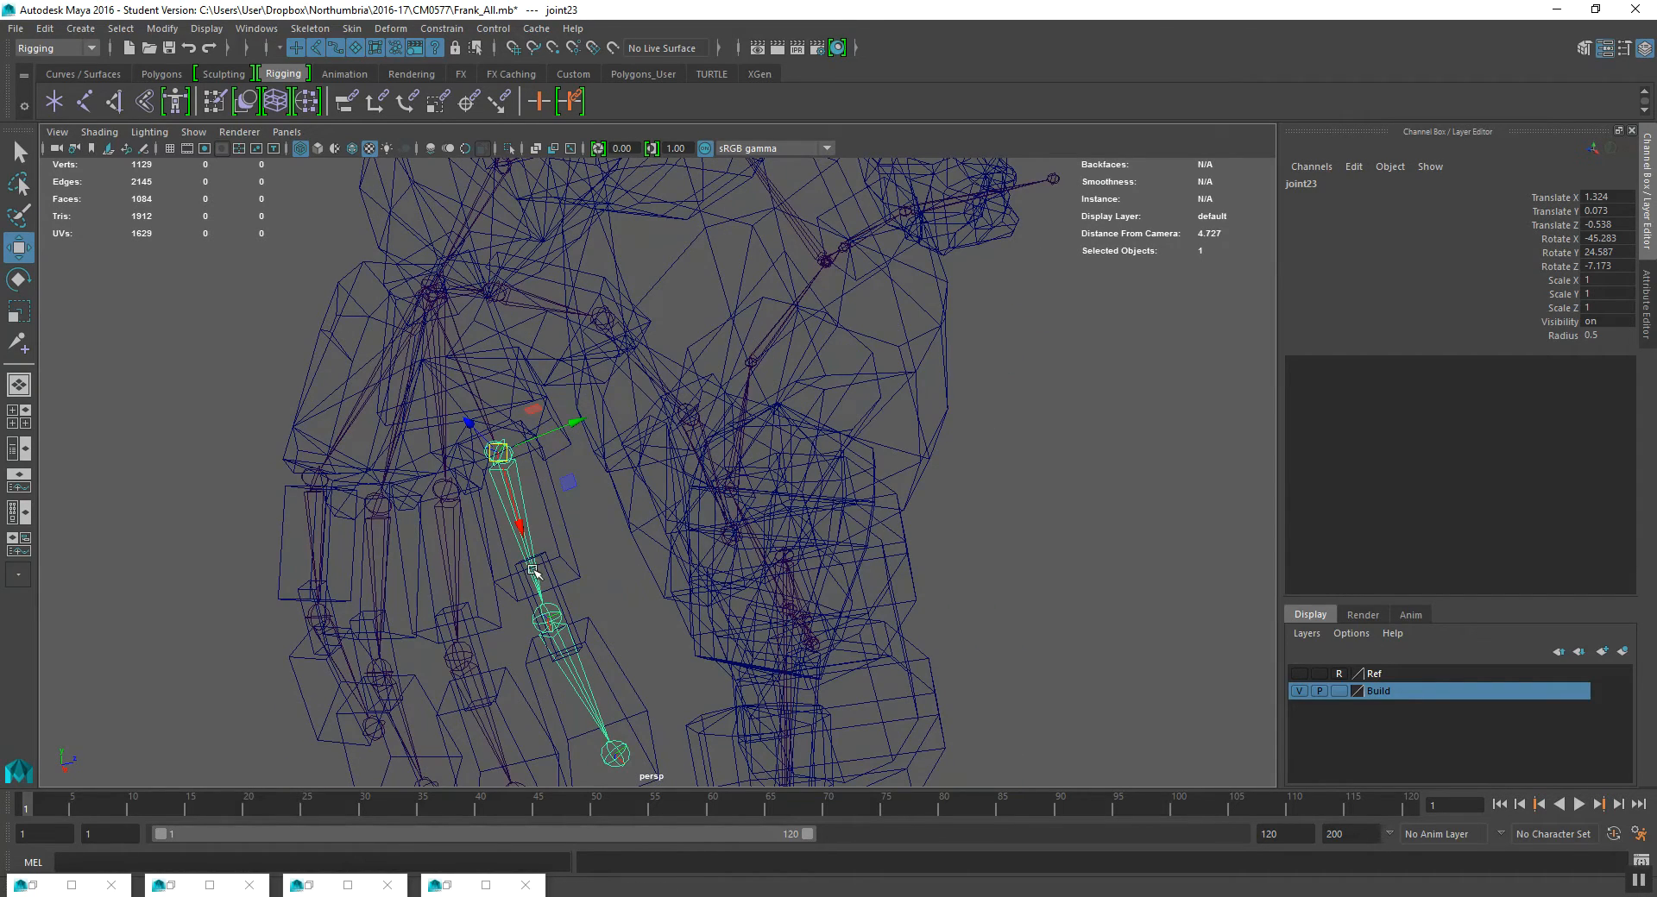
left_click_drag(573, 422, 507, 442, "alt")
left_click_drag(577, 509, 575, 583, "alt")
left_click(577, 562)
- Try rotating the index finger's middle joint about its X axis and undo the rotation
left_click(459, 553)
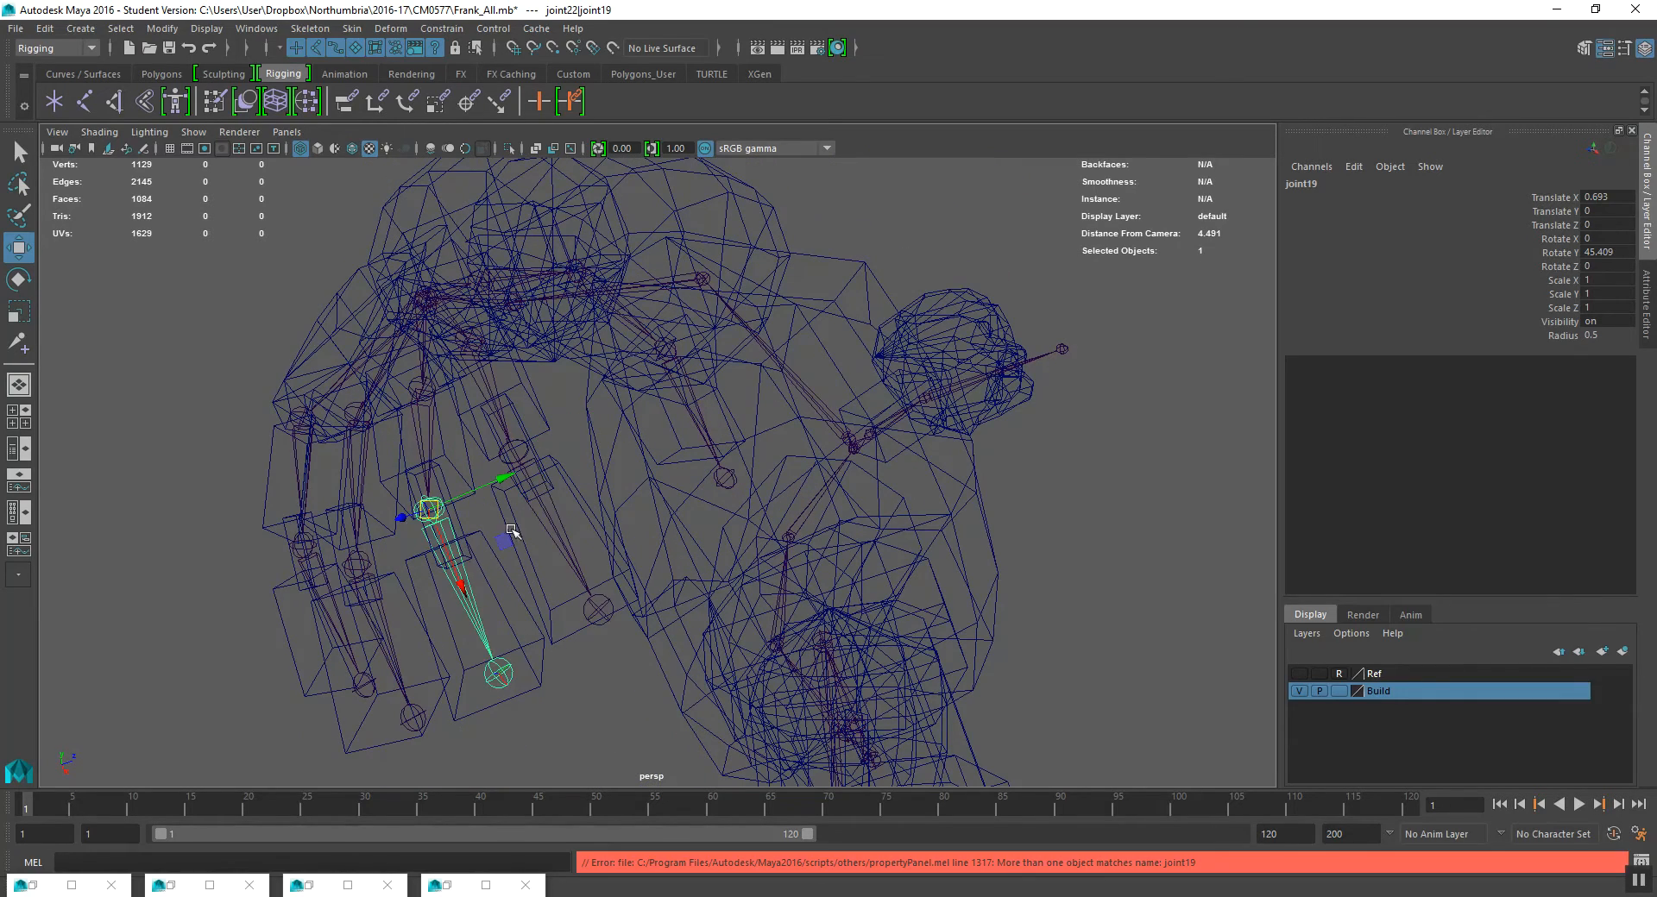
left_click(544, 484)
key("e")
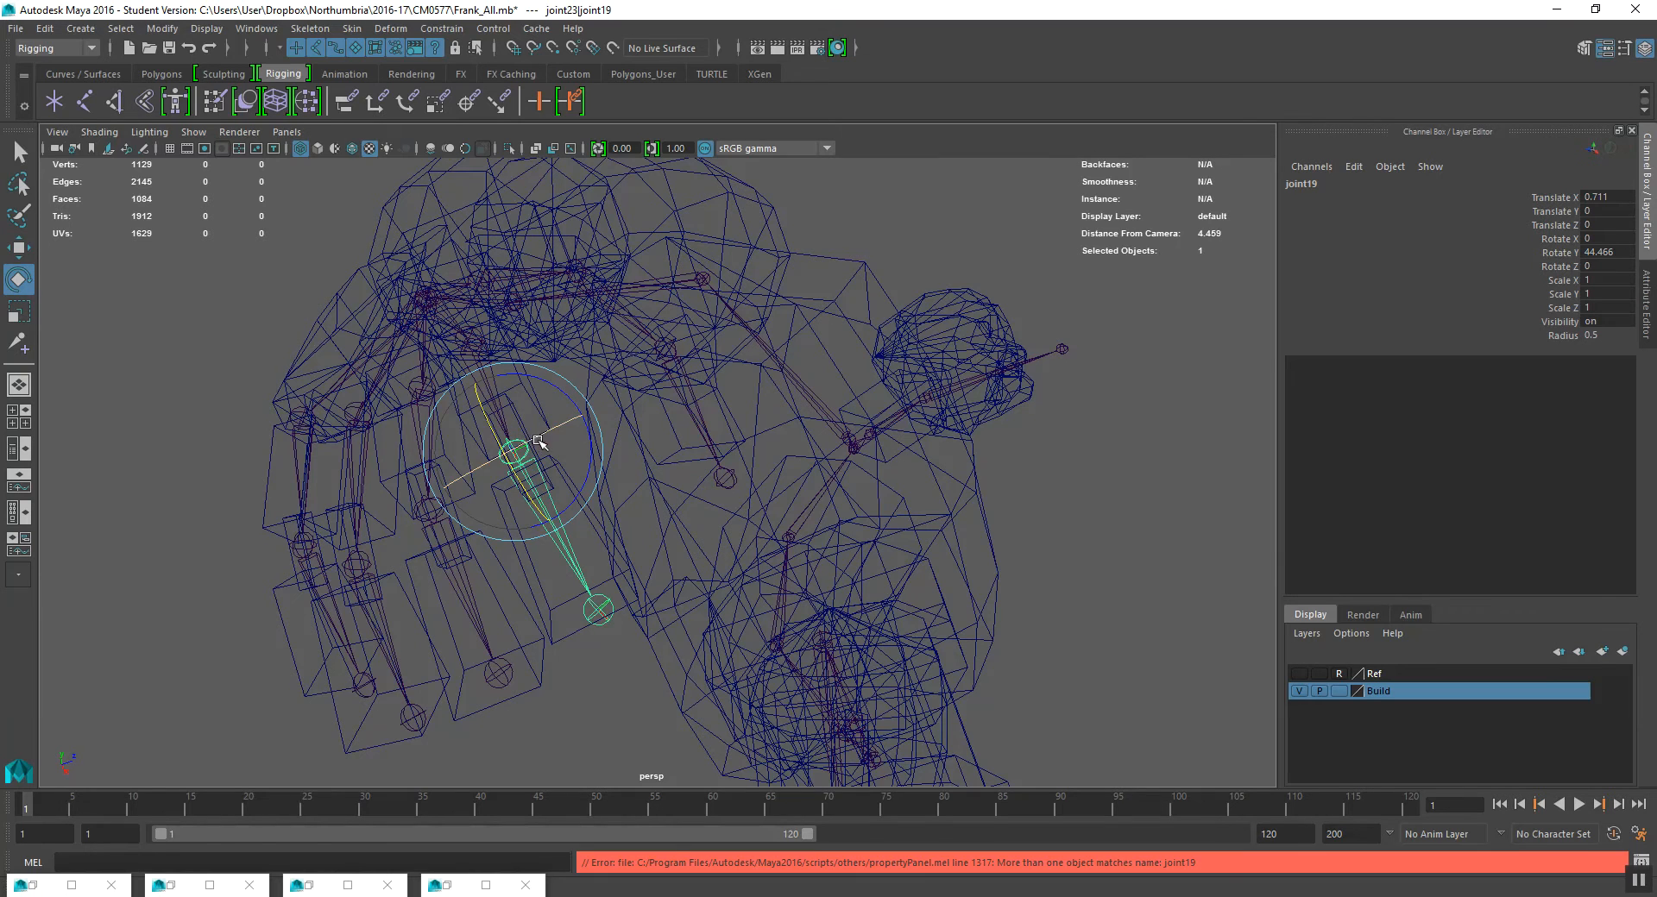
- Select the middle joints of all four fingers and rotate them together by about 40 degrees in X
left_click(466, 565)
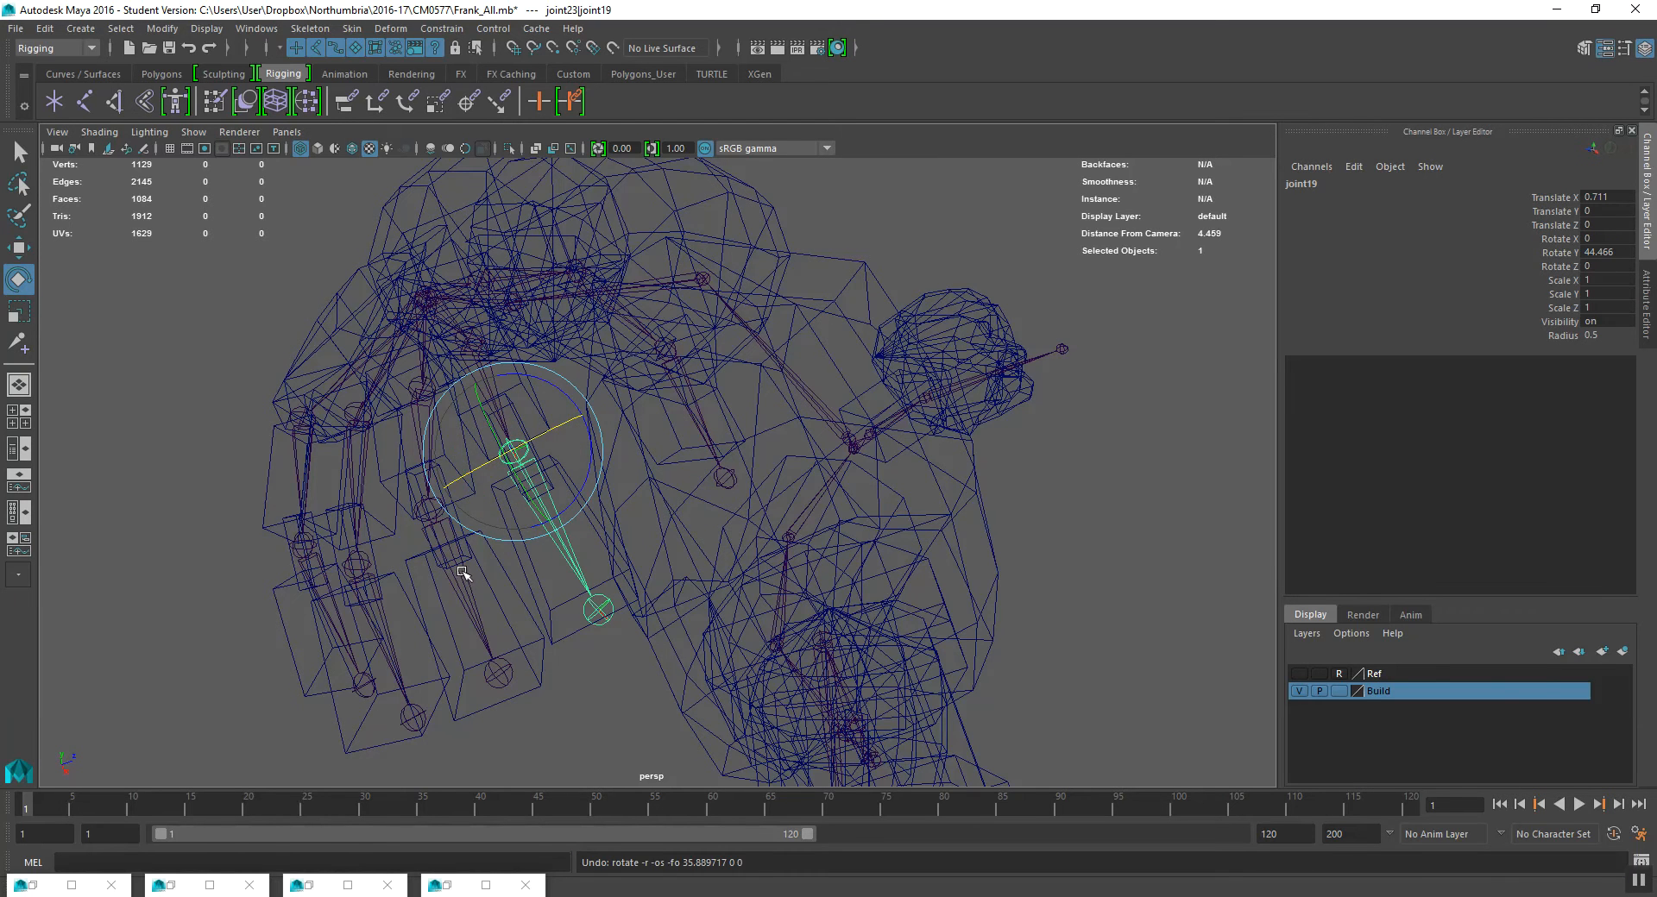
left_click(355, 568, "shift")
key("q")
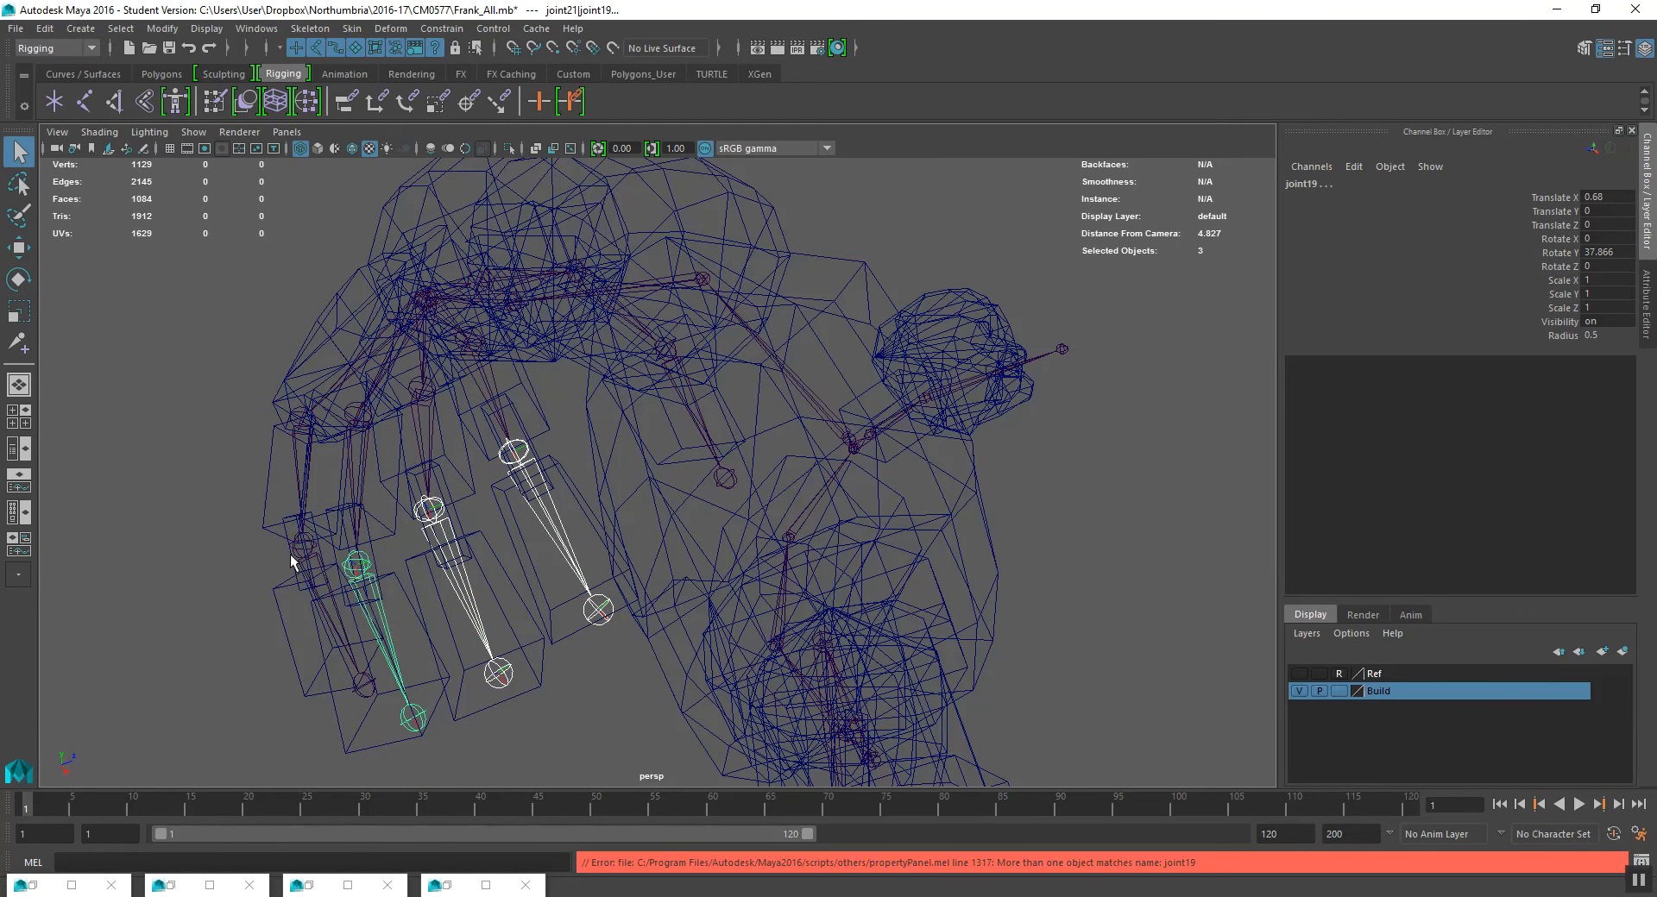
left_click(304, 559, "shift")
key("e")
left_click_drag(299, 561, 282, 565)
key("q")
- Select the base joints of all four fingers and add their middle joints to the selection
left_click_drag(371, 490, 358, 528, "alt")
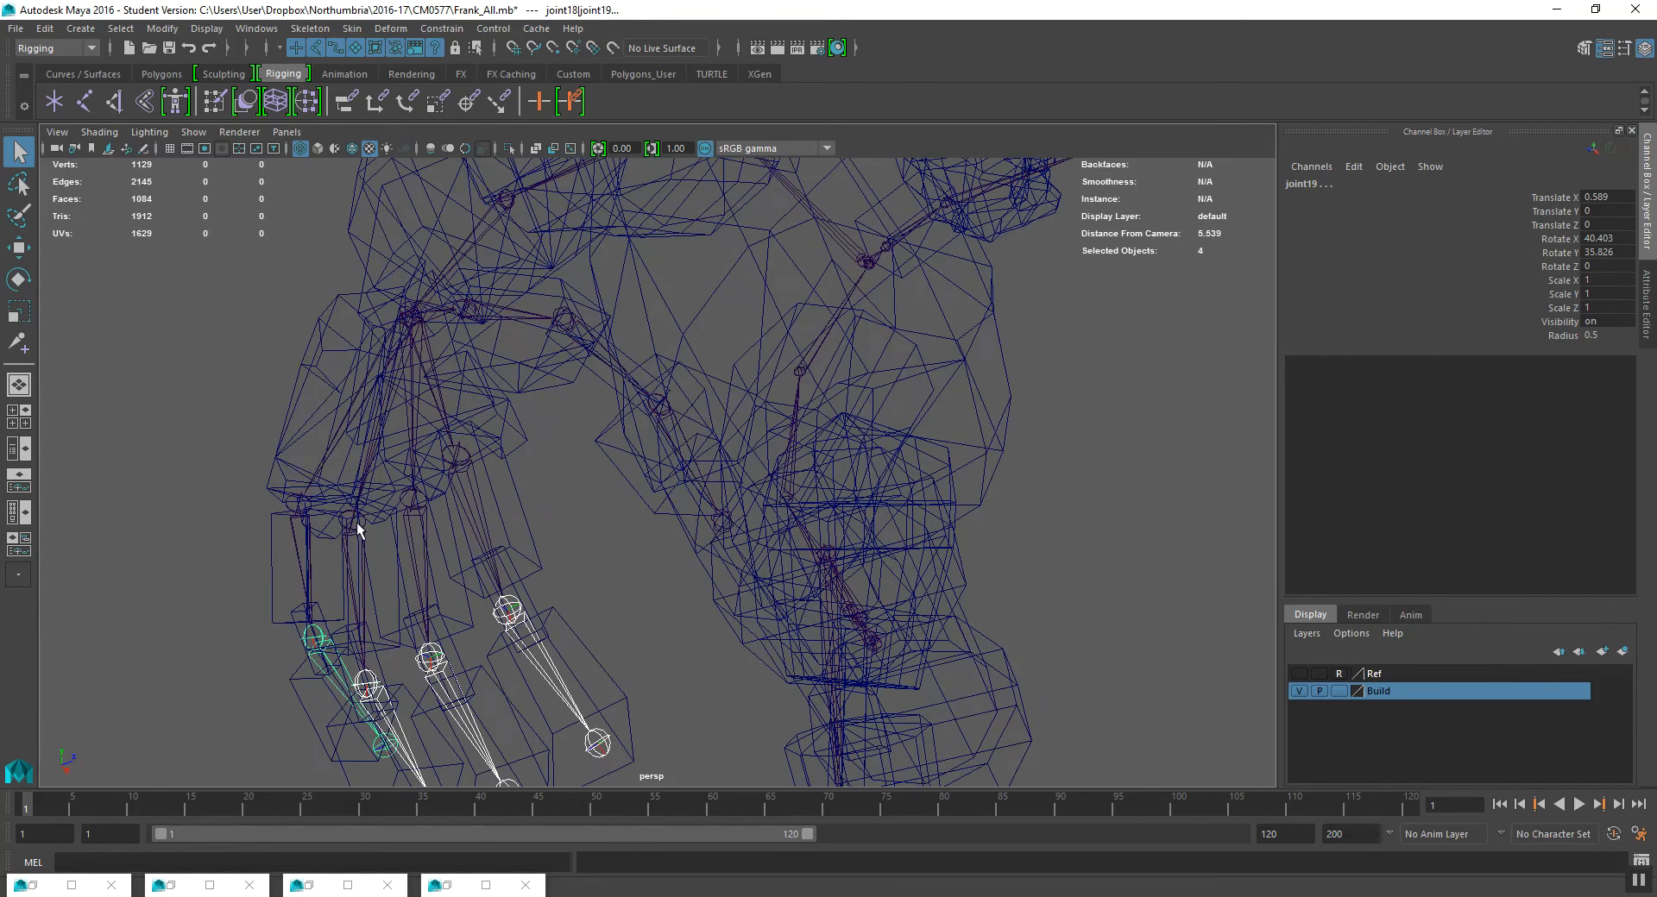
left_click(479, 537)
left_click(421, 561, "shift")
left_click(364, 583, "shift")
left_click(312, 576, "shift")
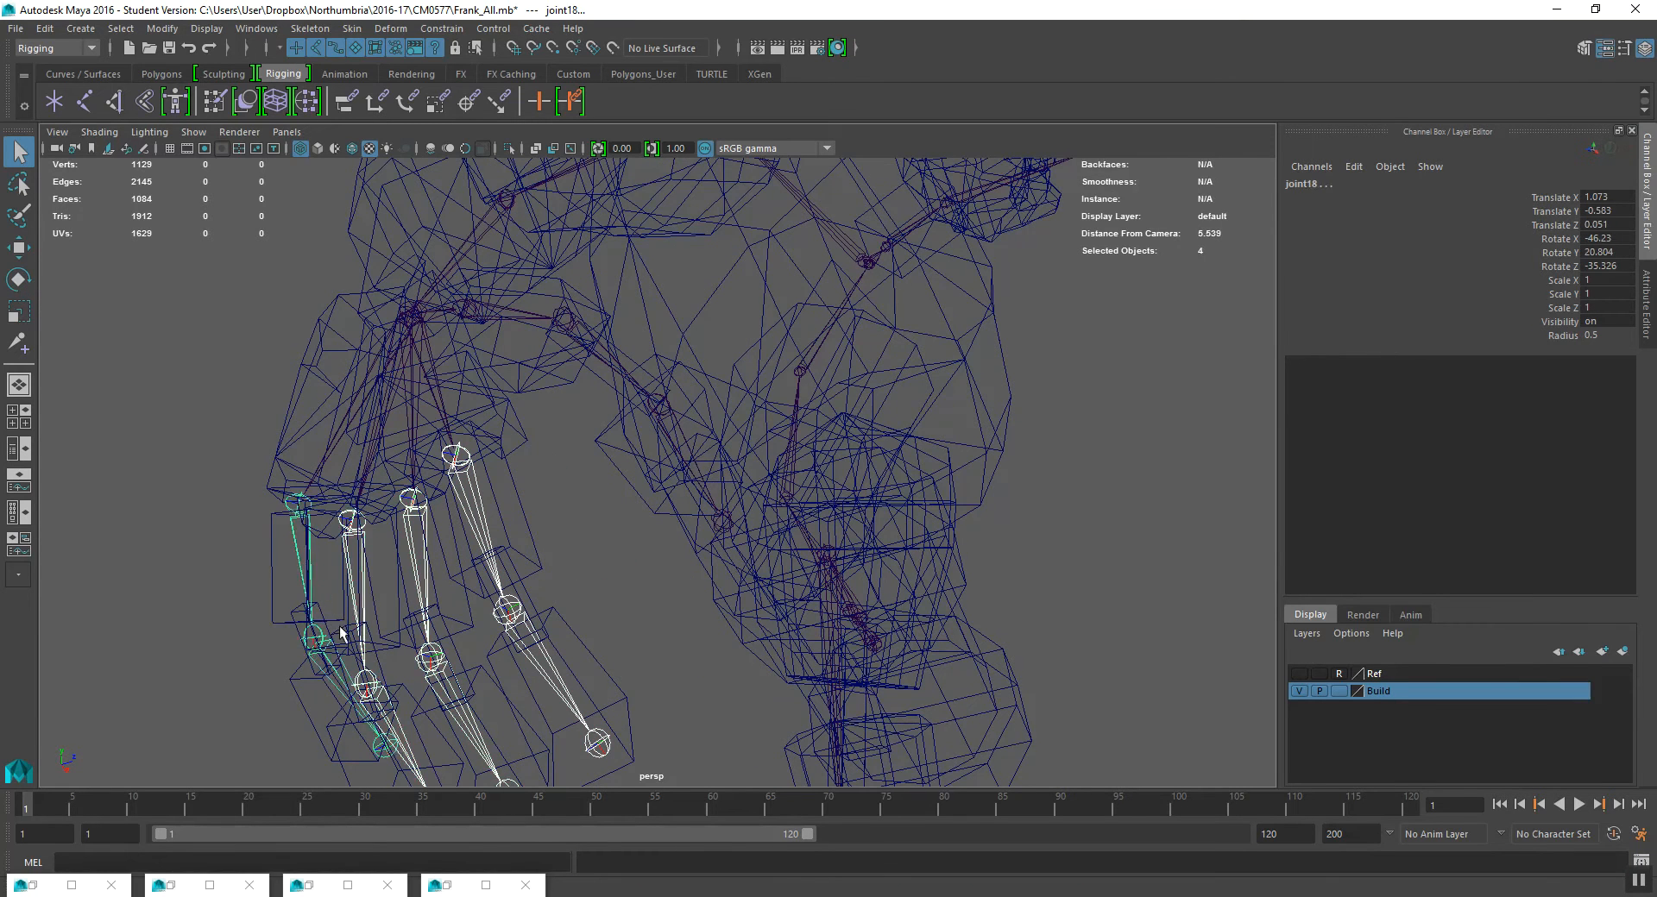
middle_click_drag(330, 614, 381, 479, "alt")
left_click(404, 533, "shift")
left_click(458, 563, "shift")
left_click(528, 521, "shift")
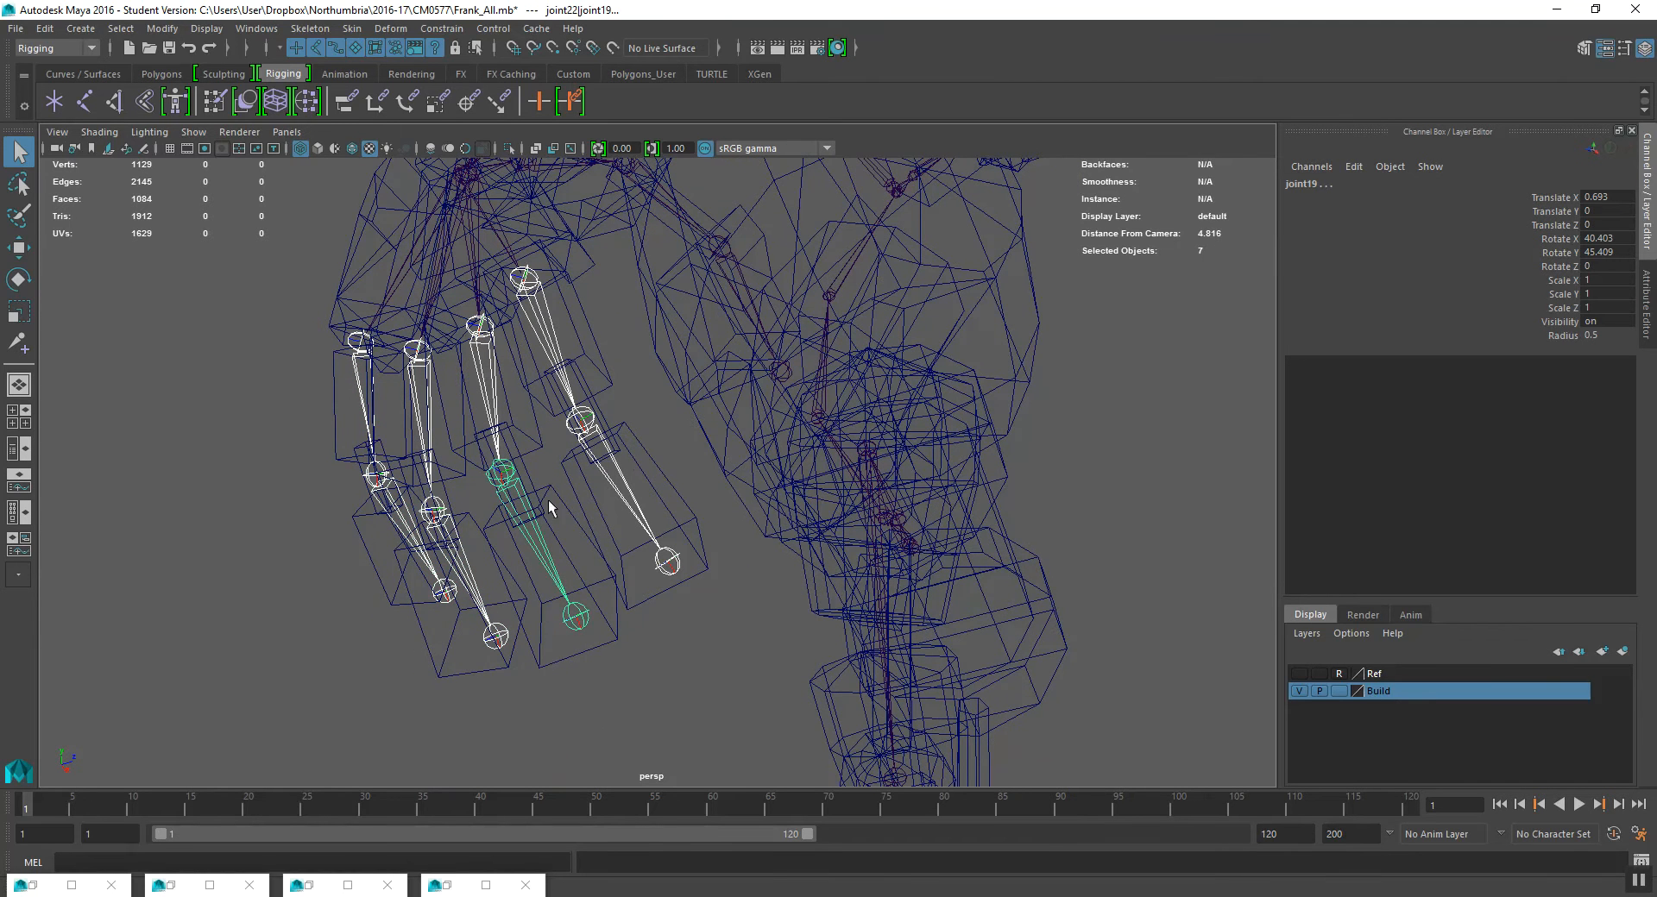
left_click(622, 470, "shift")
- Curl the selected finger joints in Rotate Y, bringing the index finger's middle joint to about 88.5 degrees
left_click(1557, 252)
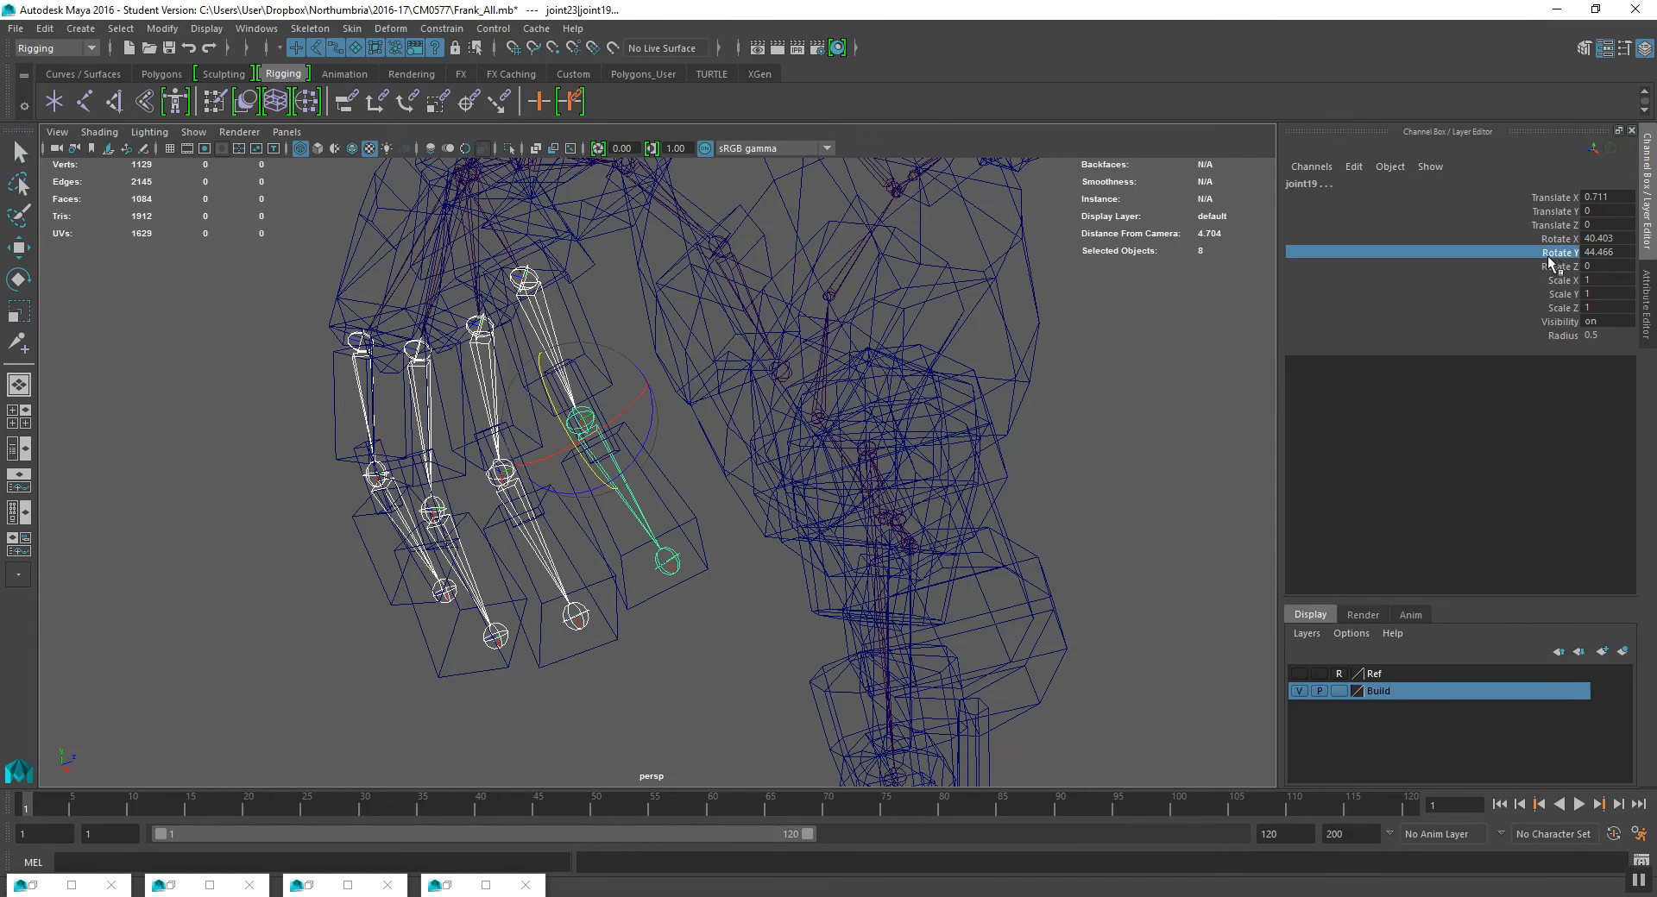
middle_click_drag(1101, 308, 801, 411)
left_click(971, 371)
left_click_drag(781, 395, 842, 393, "alt")
- Undo the Rotate Y finger curl and the earlier X rotation of the middle joints
key("ctrl+z")
key("ctrl+z")
key("ctrl+z")
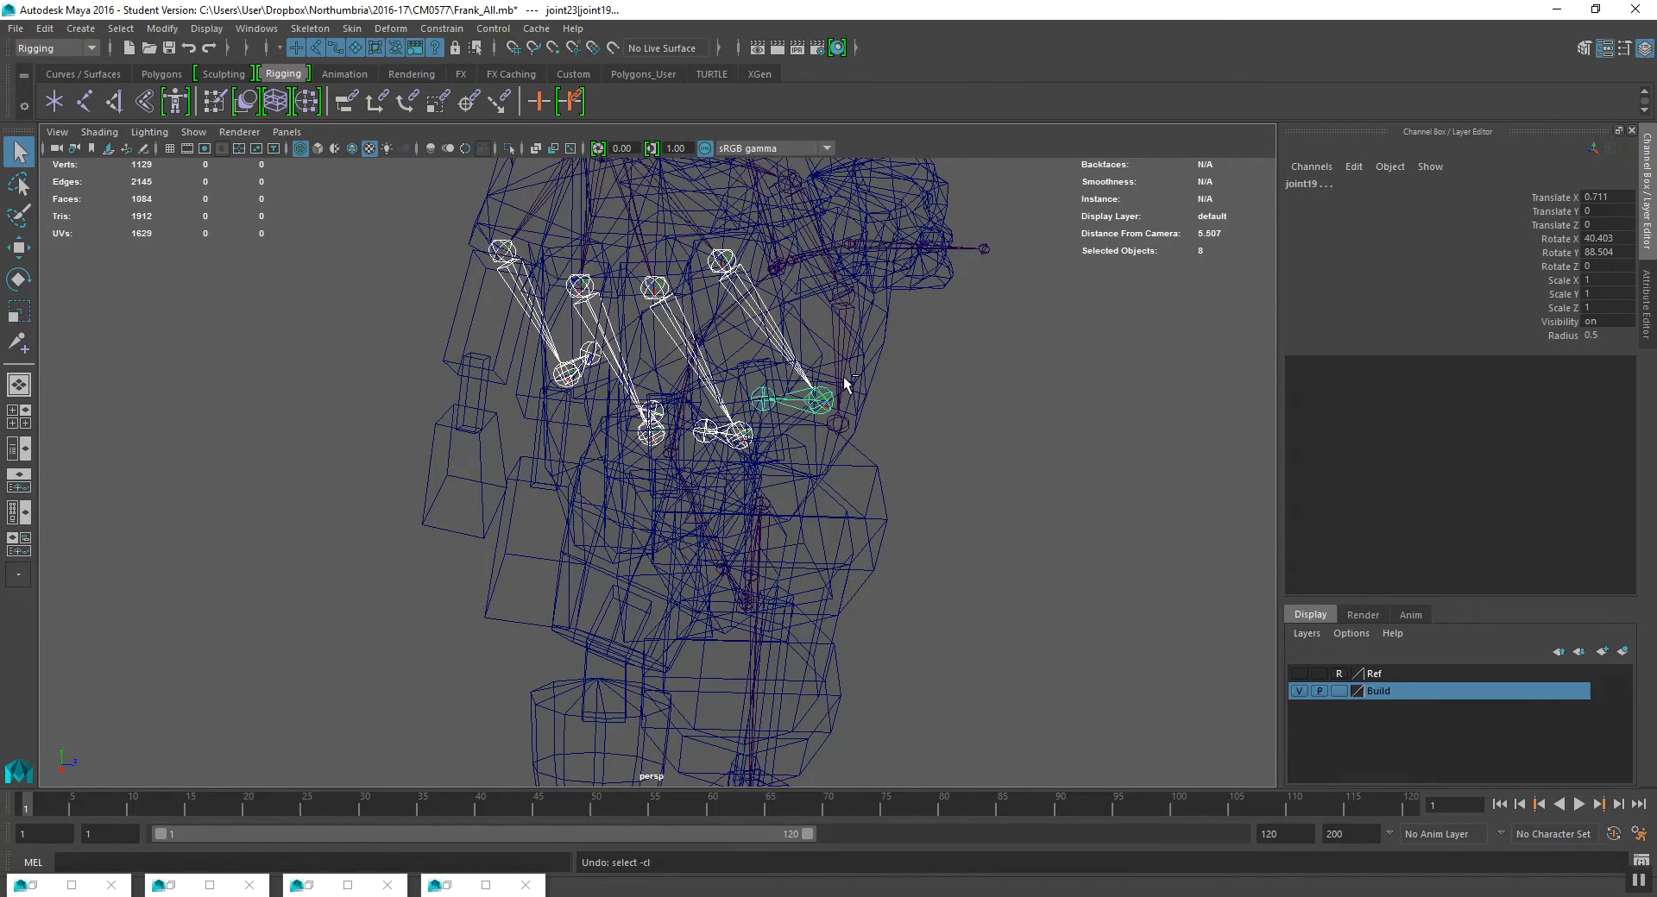
key("ctrl+z")
left_click_drag(949, 340, 816, 386, "alt")
mouse_move(404, 448)
left_mouse_down("alt")
mouse_move(389, 451)
mouse_move(412, 450)
left_mouse_up("alt")
key("ctrl+z")
key("ctrl+z")
key("ctrl+z")
key("ctrl+z")
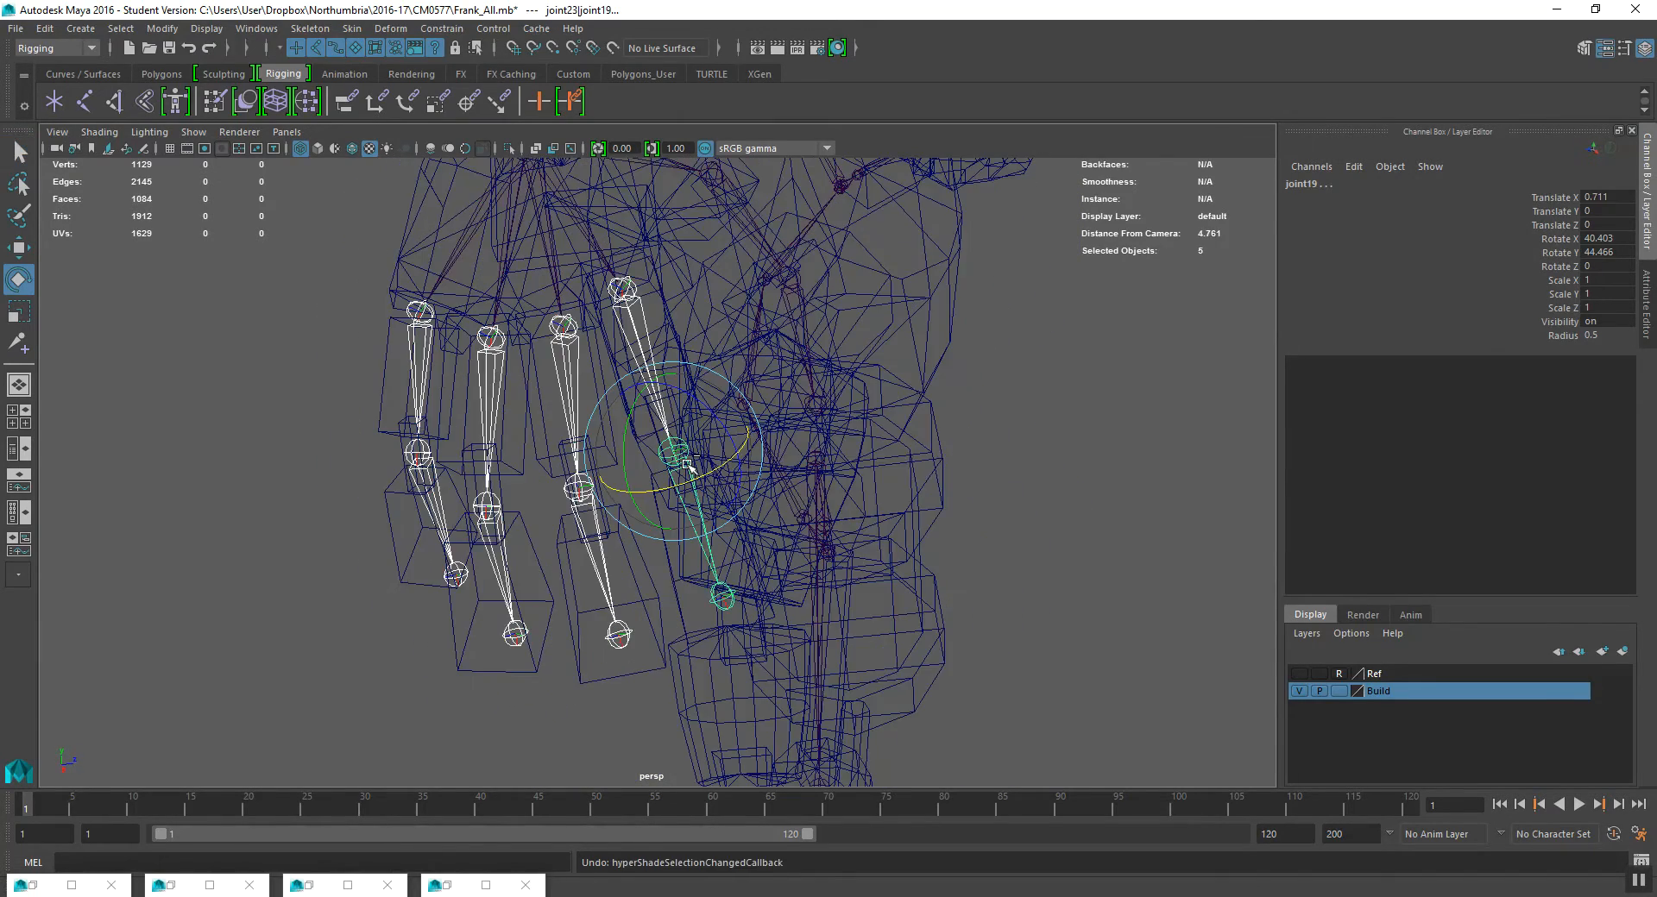
key("ctrl+z")
key("ctrl+z")
key("ctrl+z")
key("ctrl+z")
key("ctrl+z")
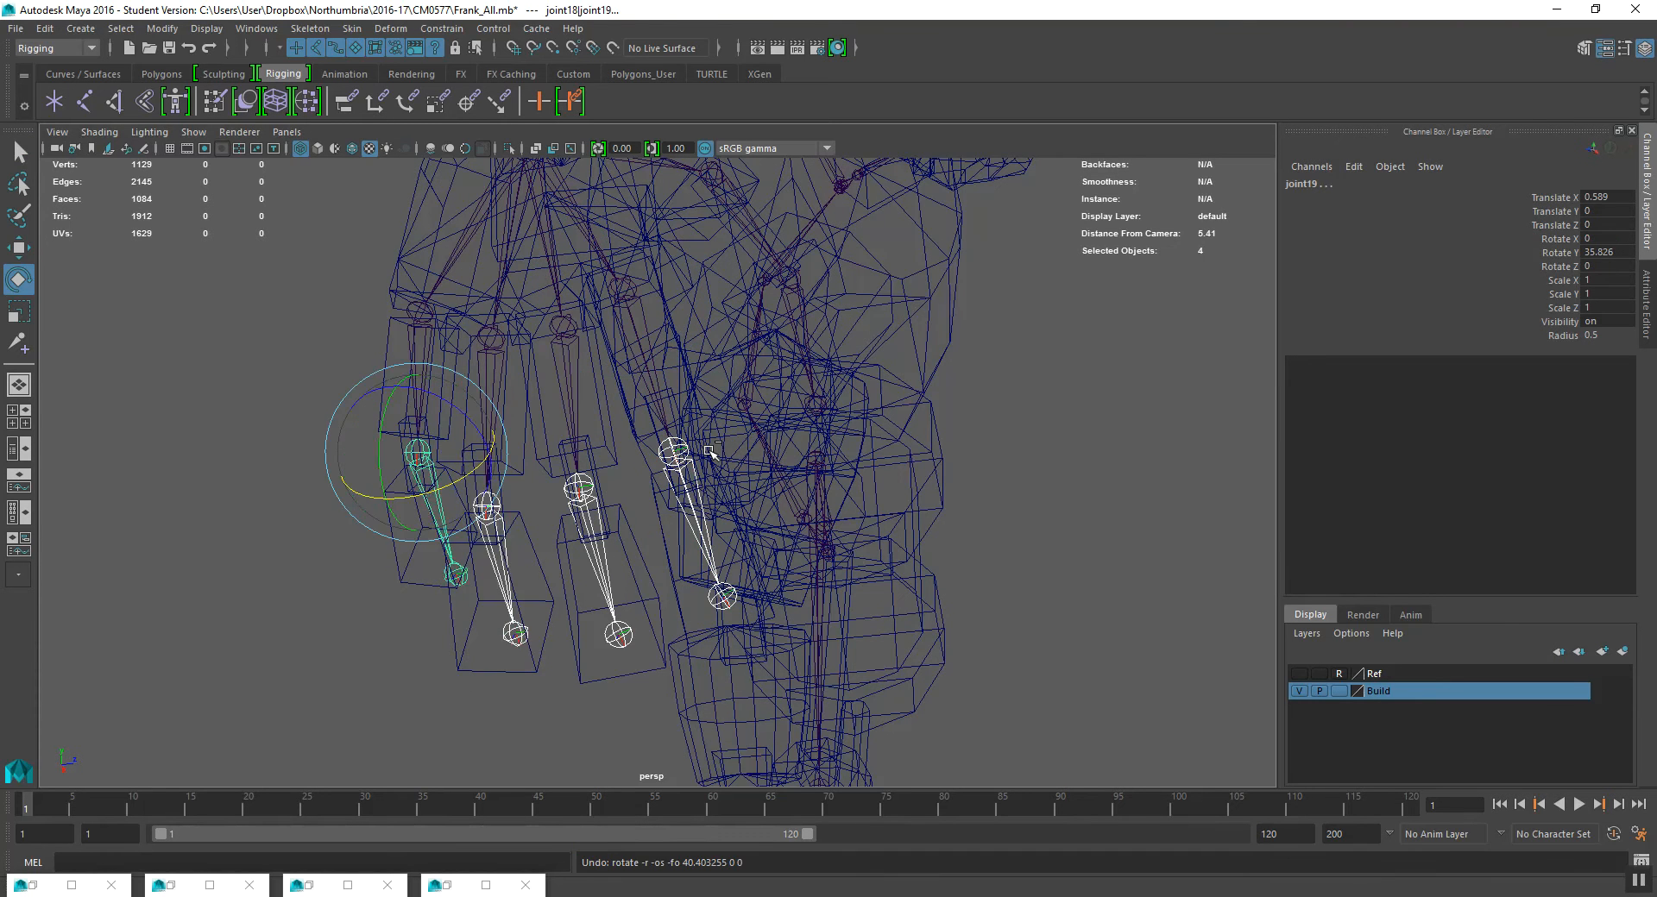
key("ctrl+z")
key("ctrl+z")
- Reselect the base and middle joints of the index, middle, ring and little fingers
left_click_drag(662, 490, 651, 486, "alt")
left_click(621, 506)
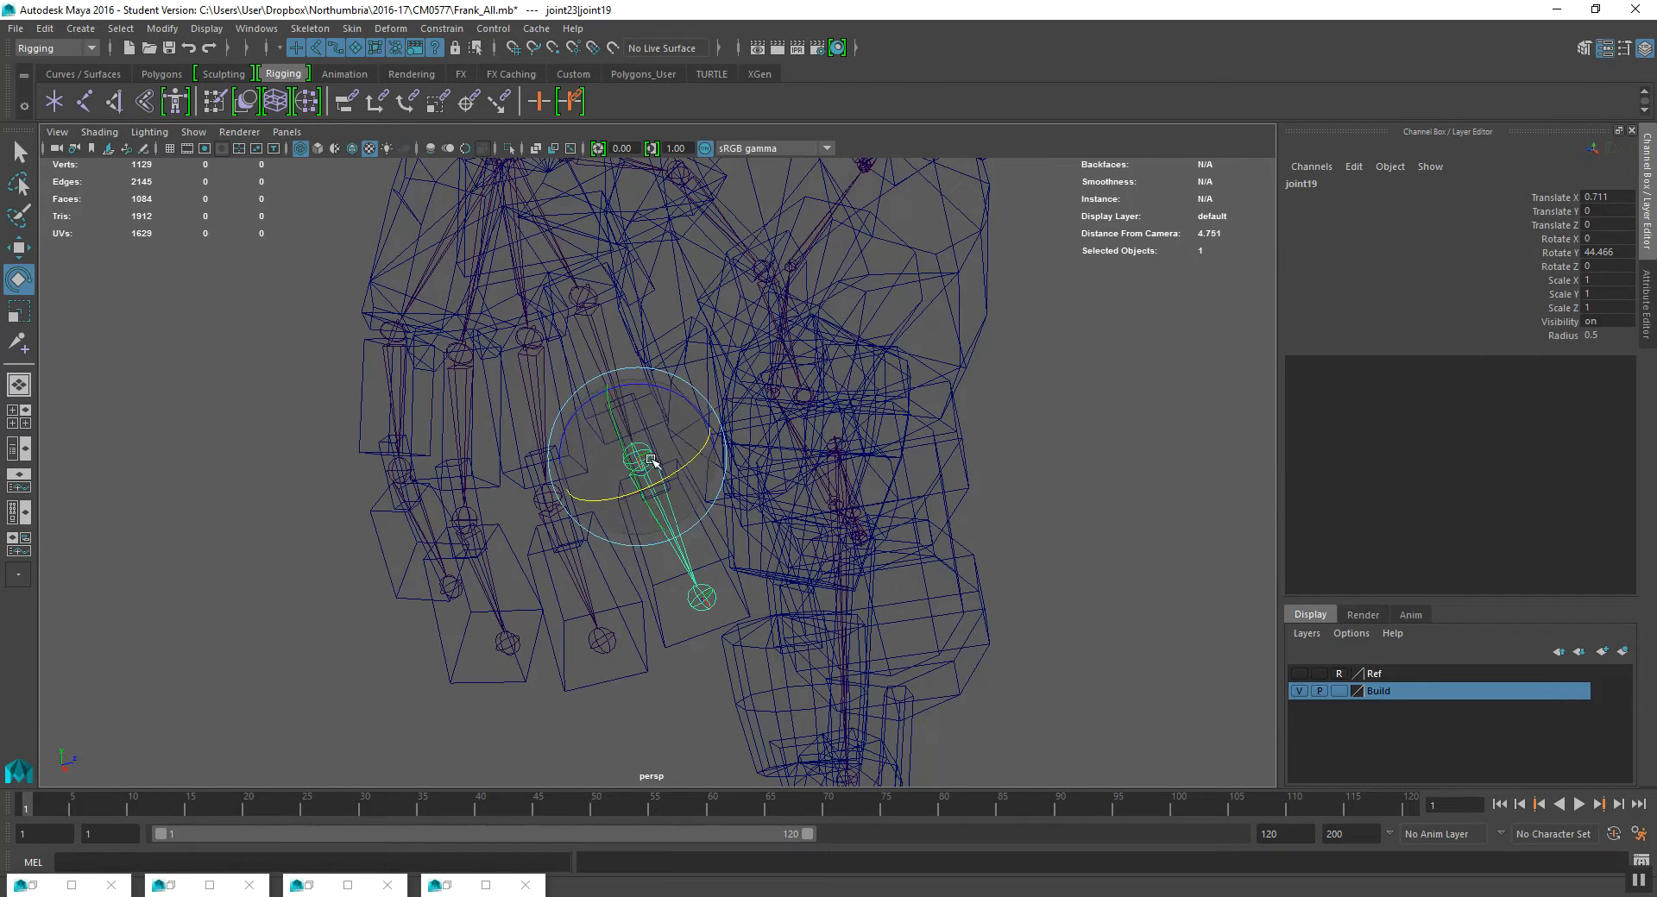
key("q")
left_click(619, 410, "shift")
left_click(600, 371)
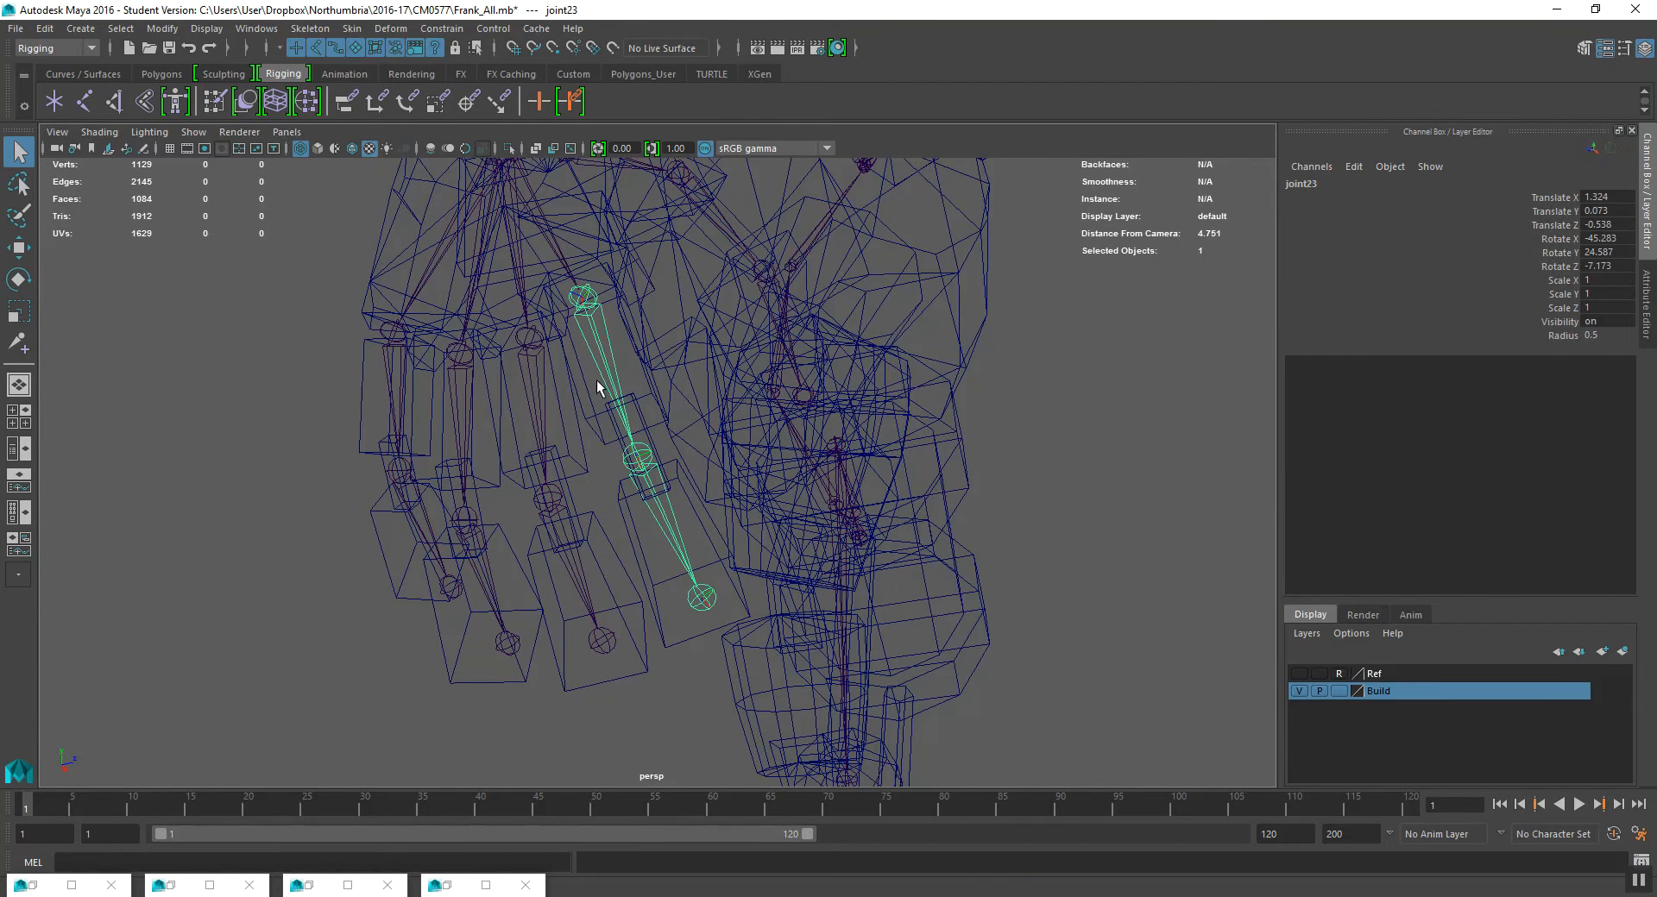
left_click(533, 417, "shift")
left_click(463, 422, "shift")
left_click(400, 491, "shift")
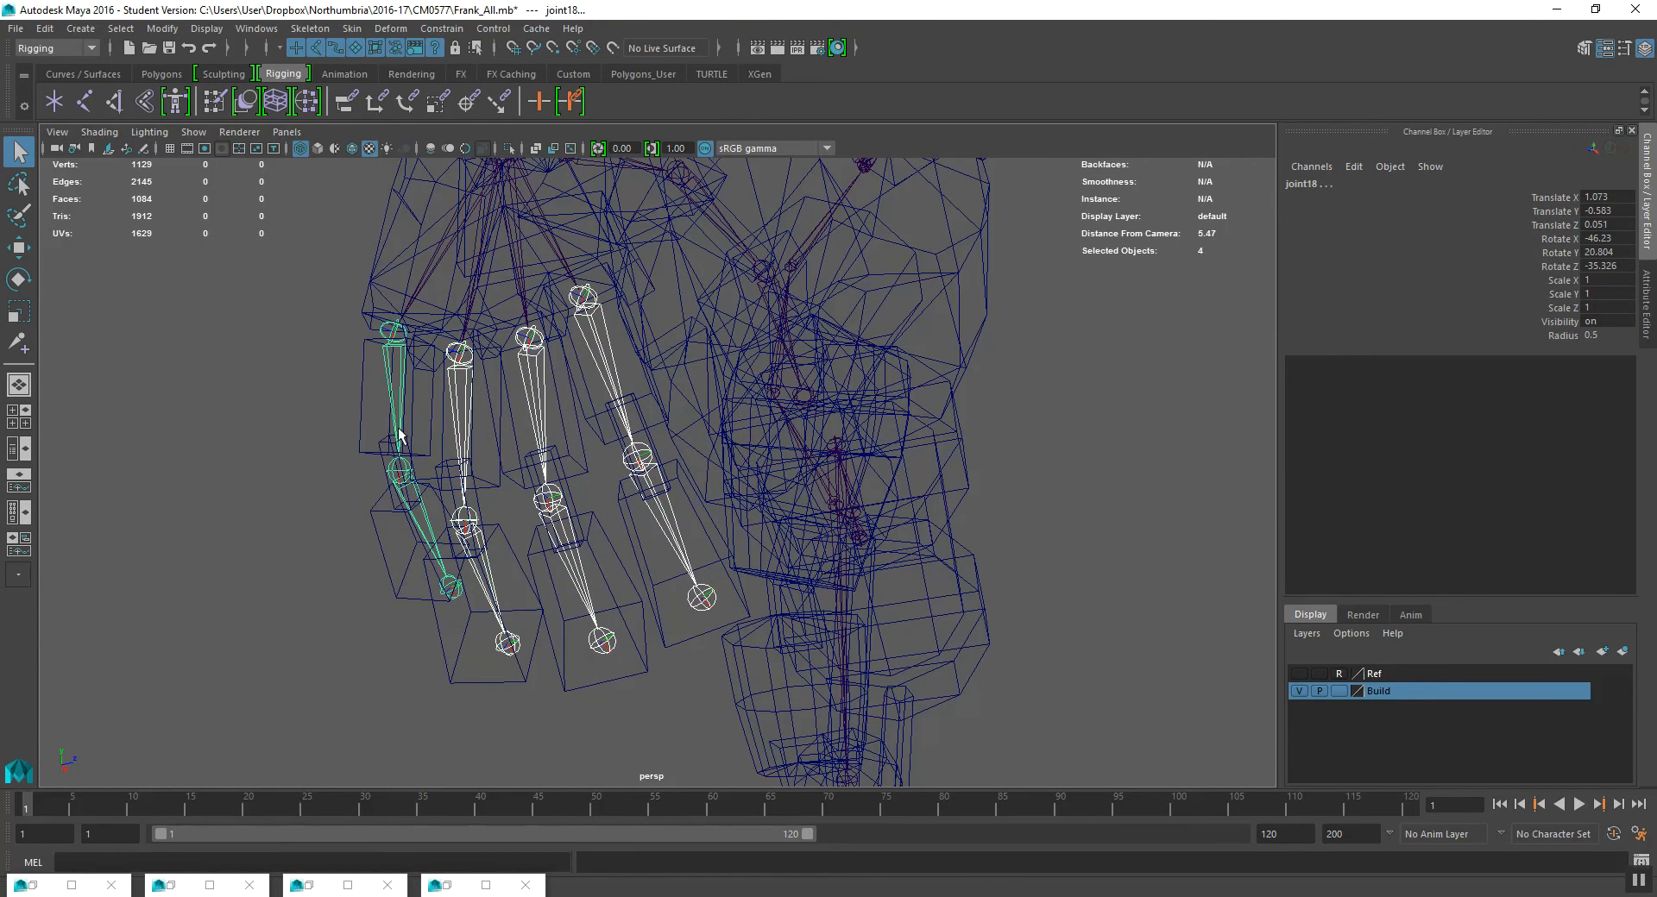
left_click(478, 526, "shift")
left_click(556, 516, "shift")
left_click(639, 459, "shift")
- Try curling all selected finger joints with the Rotate tool and undo the rotation
key("e")
left_click_drag(619, 433, 641, 501)
left_click_drag(635, 499, 721, 483, "alt")
key("ctrl+z")
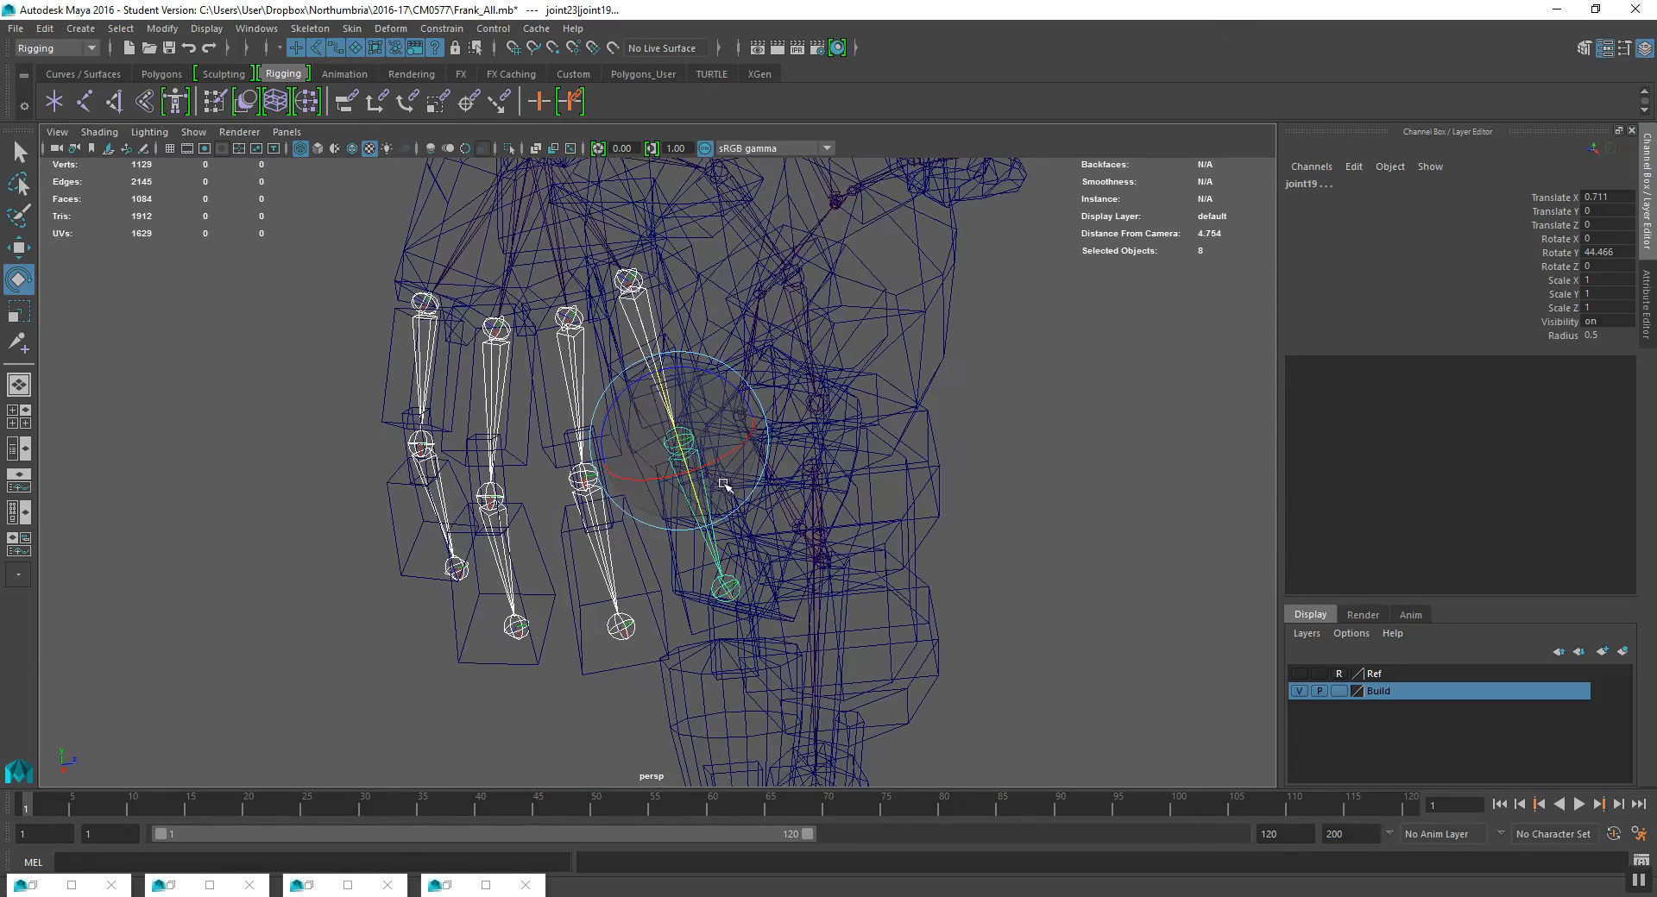
- Examine the rotation axes of individual finger and thumb joints on the right hand
left_click(598, 505)
left_click_drag(561, 520, 621, 472, "alt")
left_click(522, 544)
key("q")
left_click(519, 477)
key("w")
key("e")
left_click(481, 347)
left_click(480, 408)
left_click(597, 424)
- Rename joint5, at the ball of the right foot, as Ball
scroll(556, 429, "down", 8)
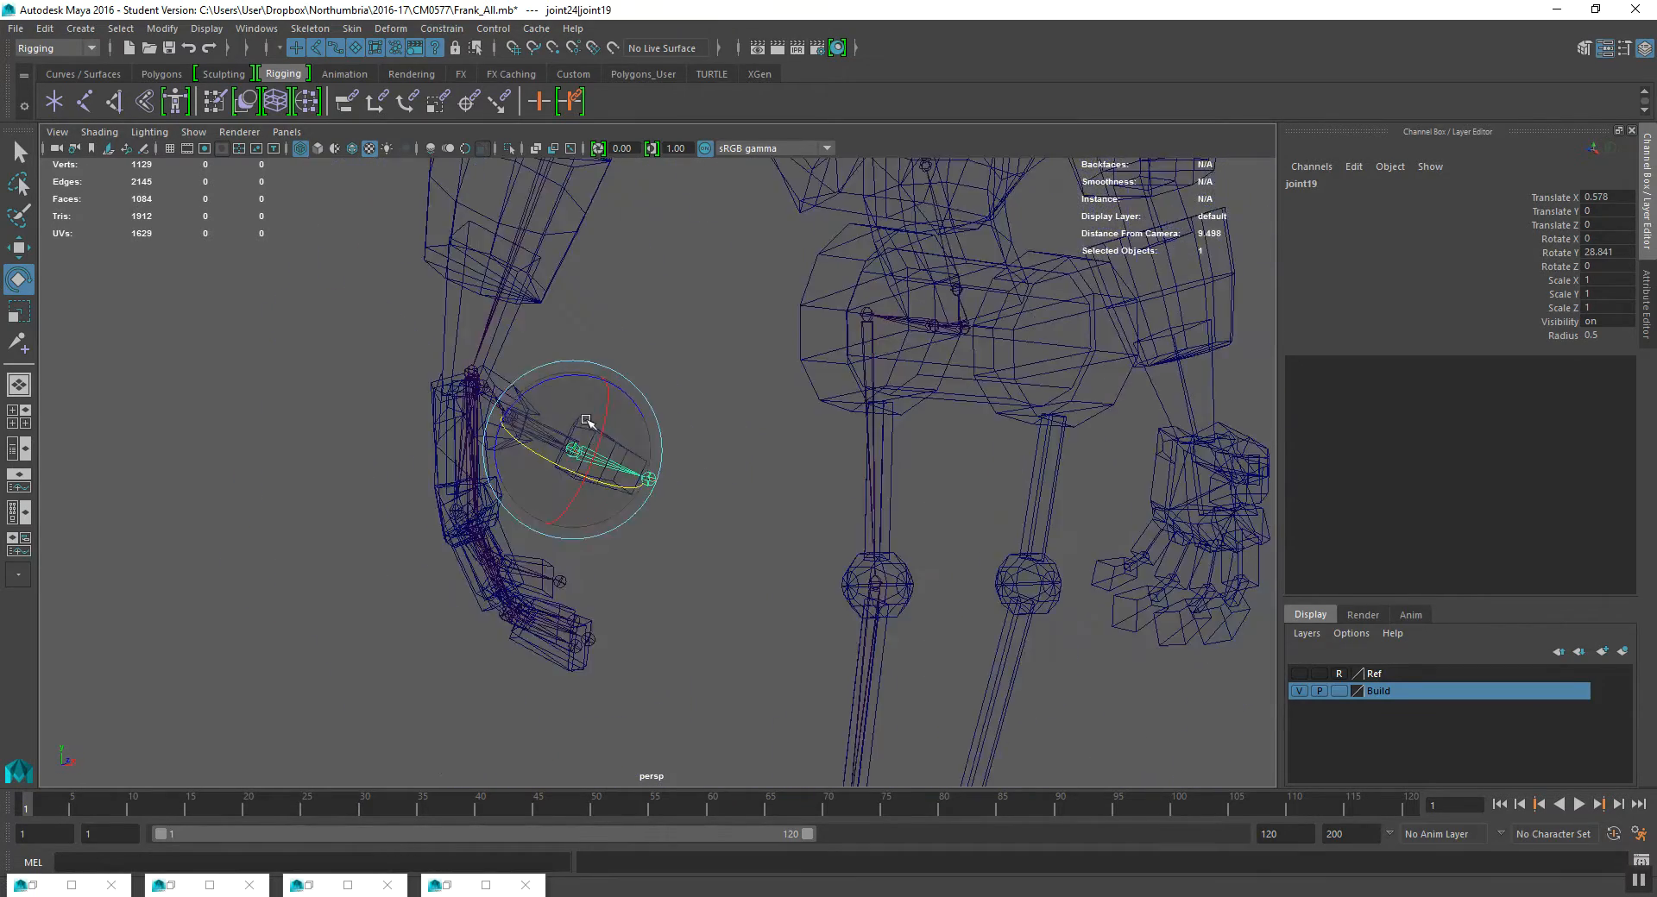
middle_click_drag(596, 415, 485, 513, "alt")
left_click_drag(486, 513, 684, 473, "alt")
left_click(596, 565)
left_click_drag(596, 565, 632, 489, "alt")
mouse_move(637, 608)
middle_mouse_down("alt")
mouse_move(632, 536)
mouse_move(638, 605)
middle_mouse_up("alt")
left_click(588, 649)
left_click_drag(638, 605, 623, 595, "alt")
double_click(1324, 188)
type("Toe")
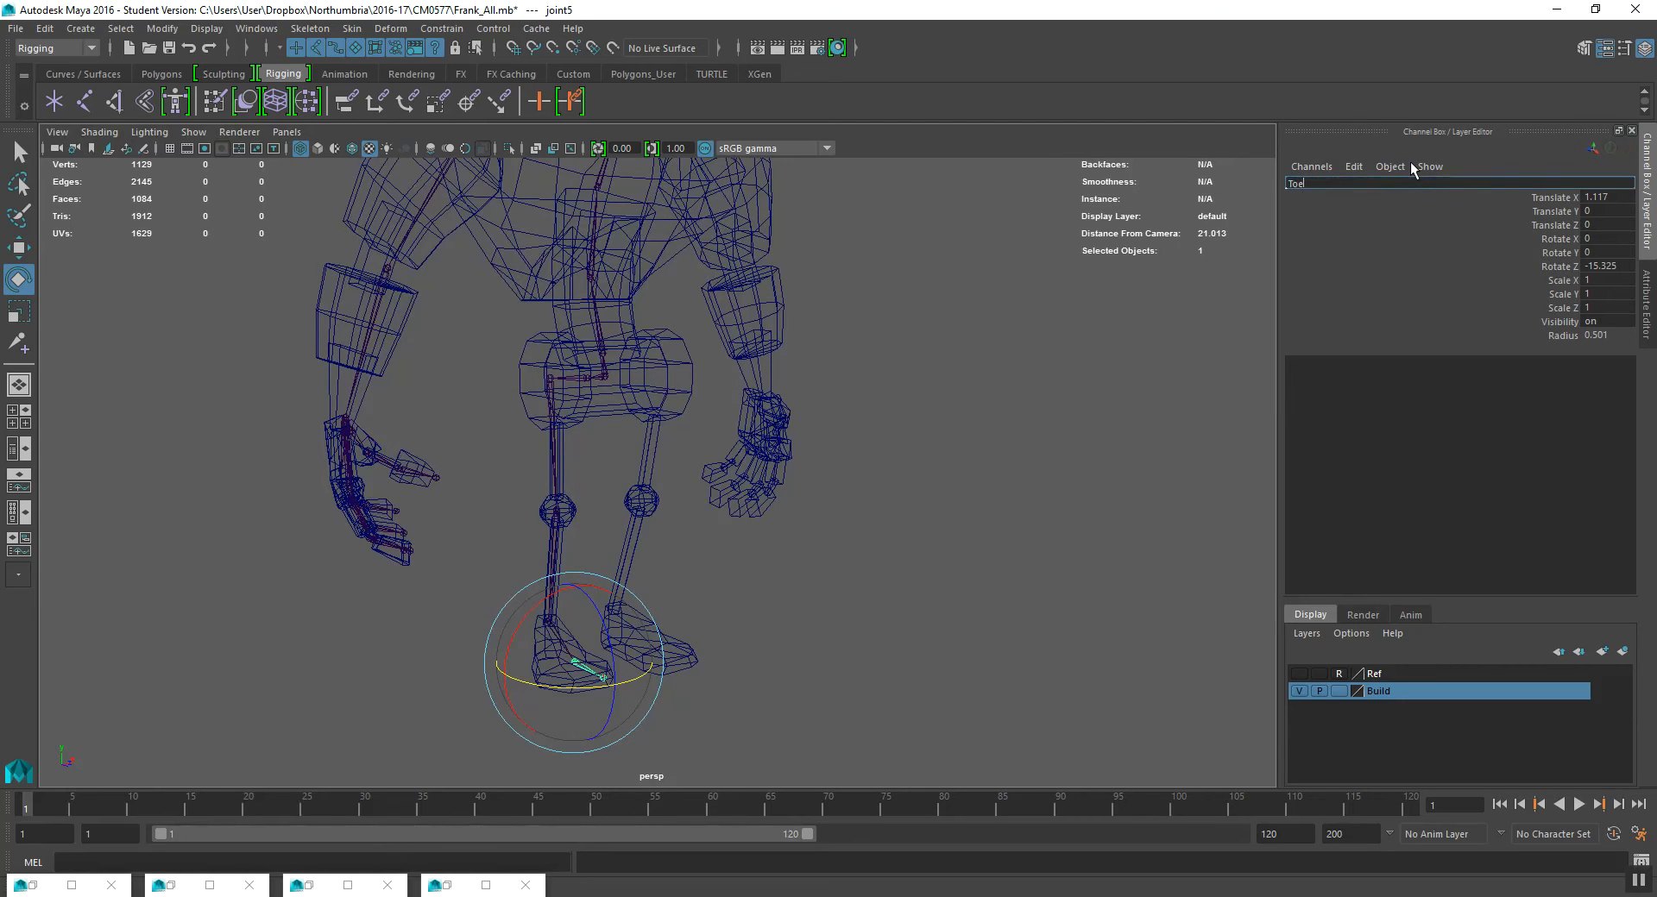
key("BackSpace")
key("BackSpace")
key("BackSpace")
type("Ball")
key("Return")
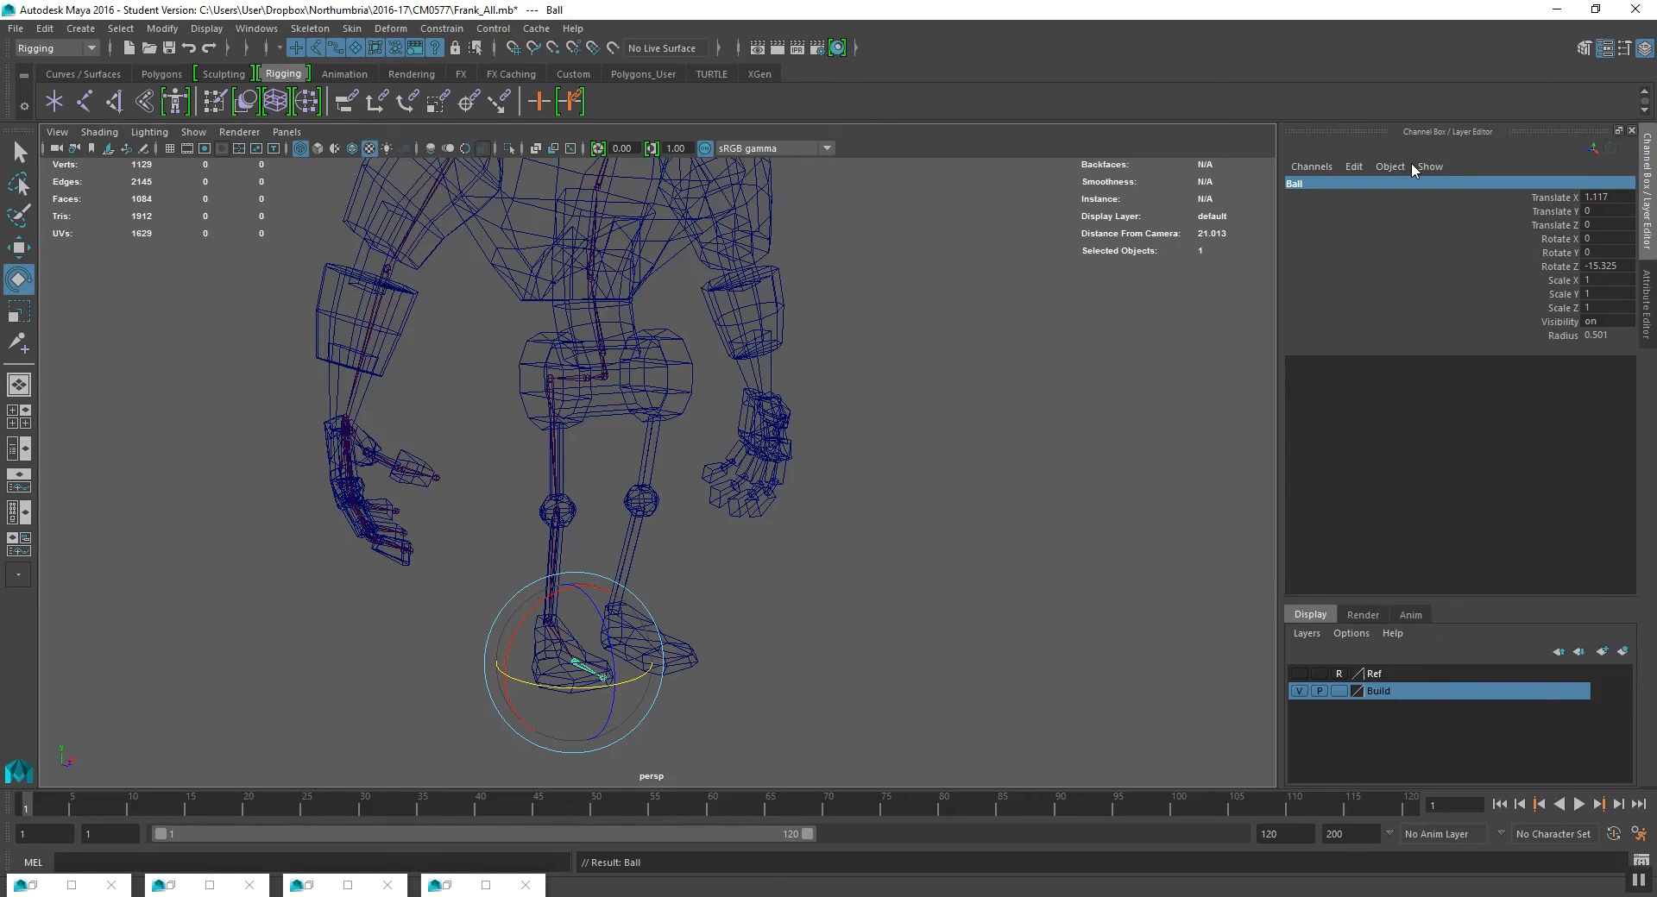
- Rename the right leg's ankle joint, joint4, and name the joint above it knee
key("Up")
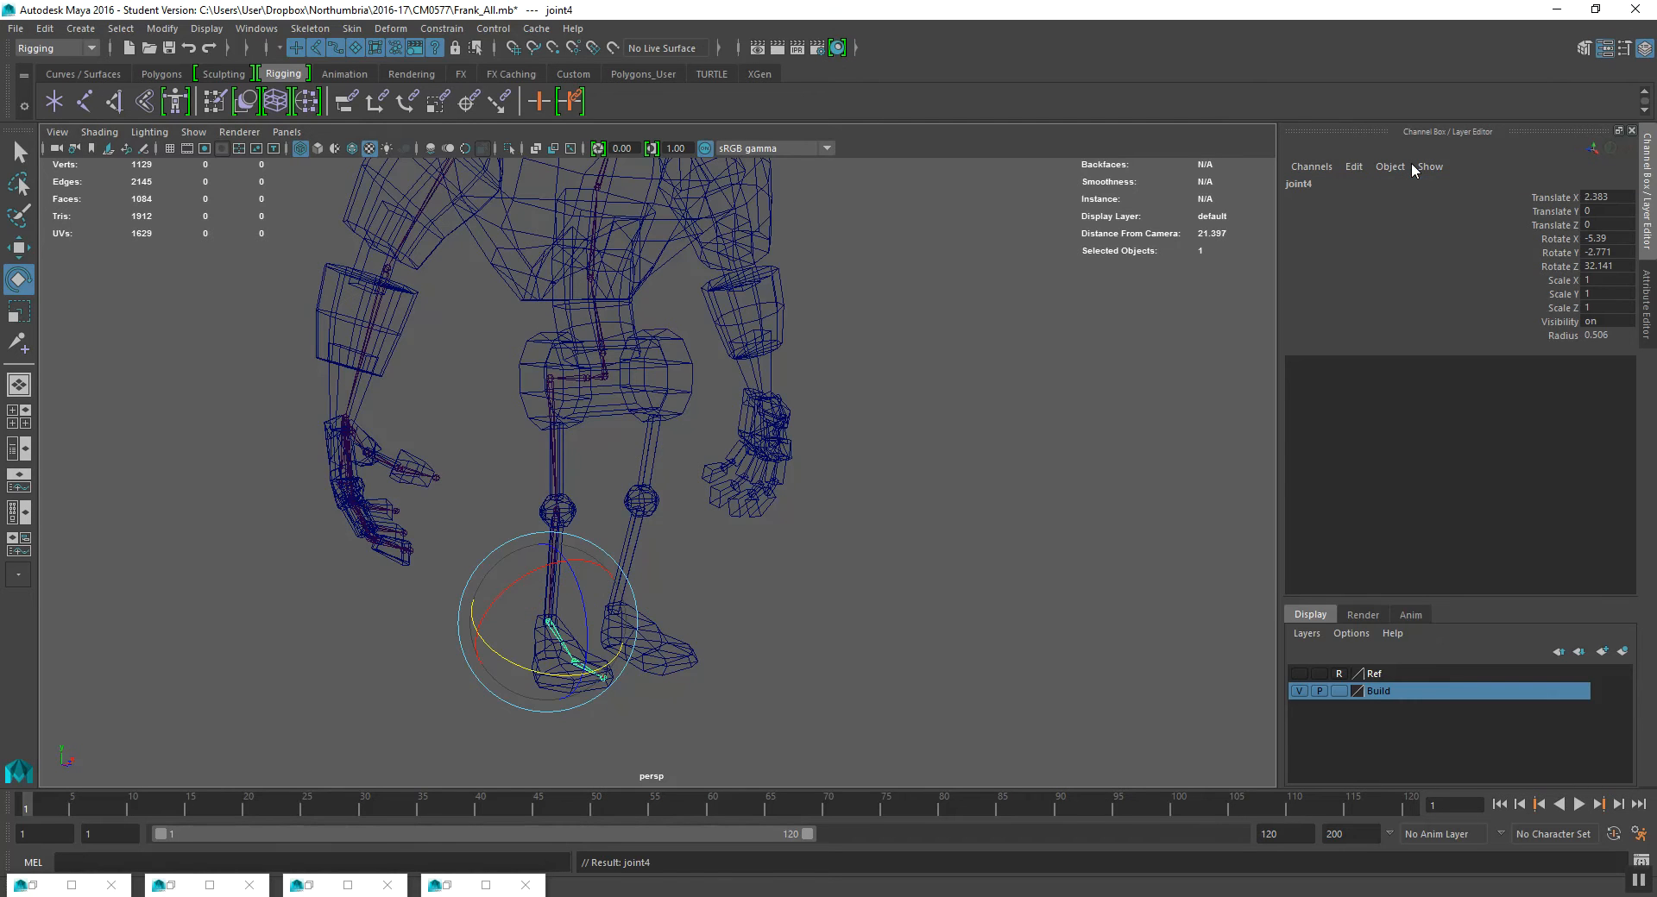
left_click(1334, 176)
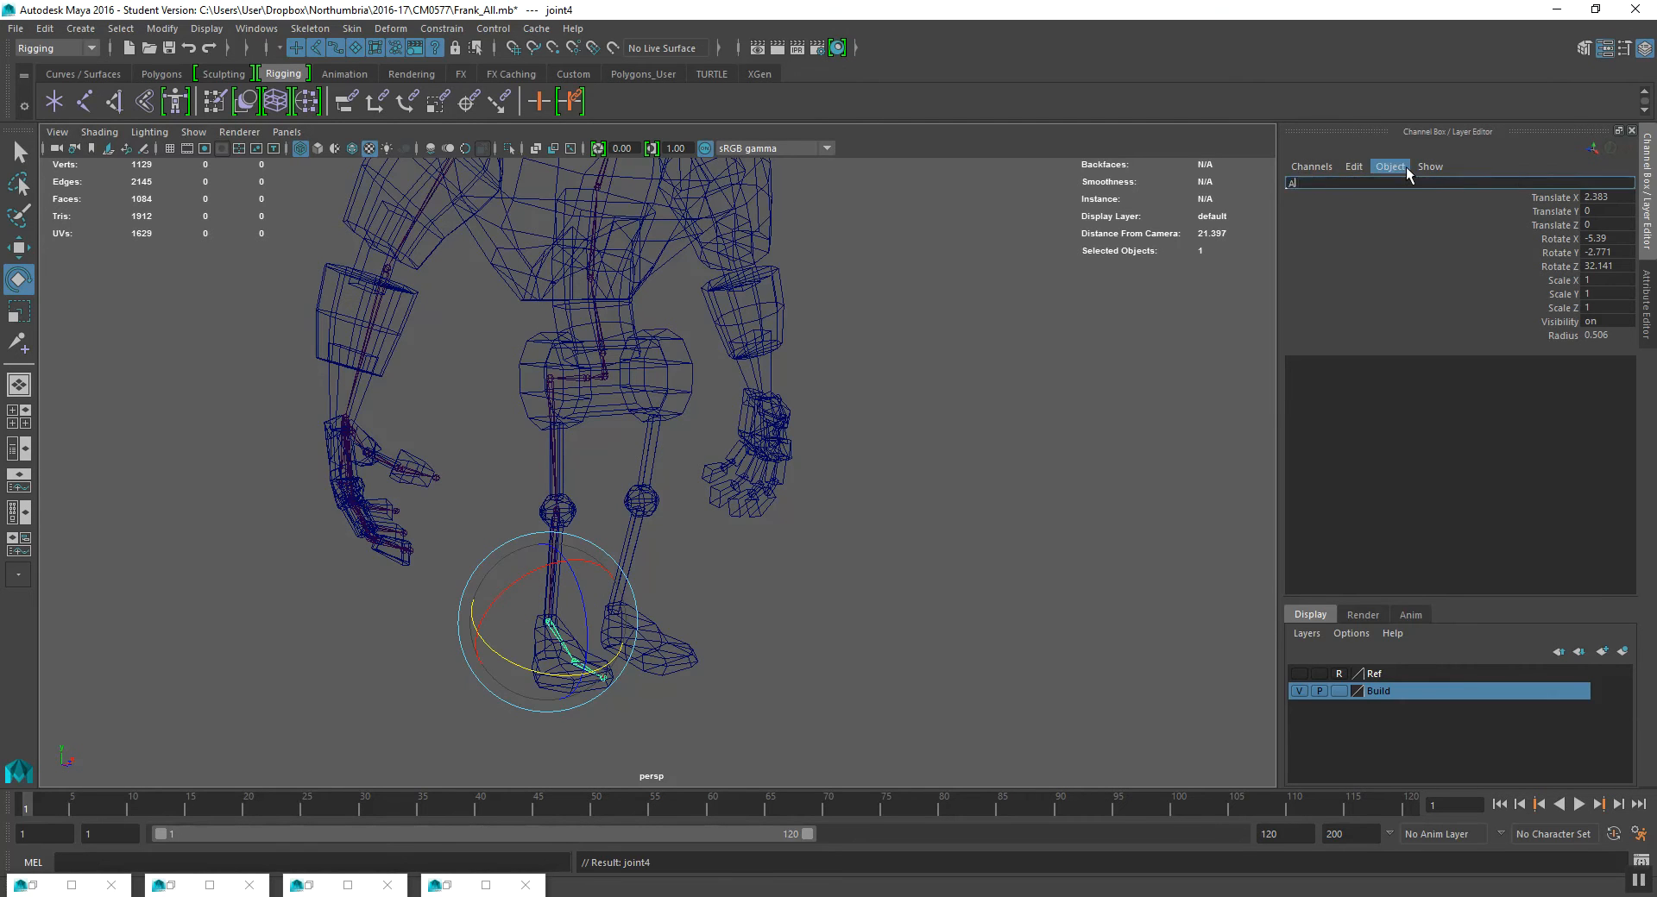
key("Escape")
key("Up")
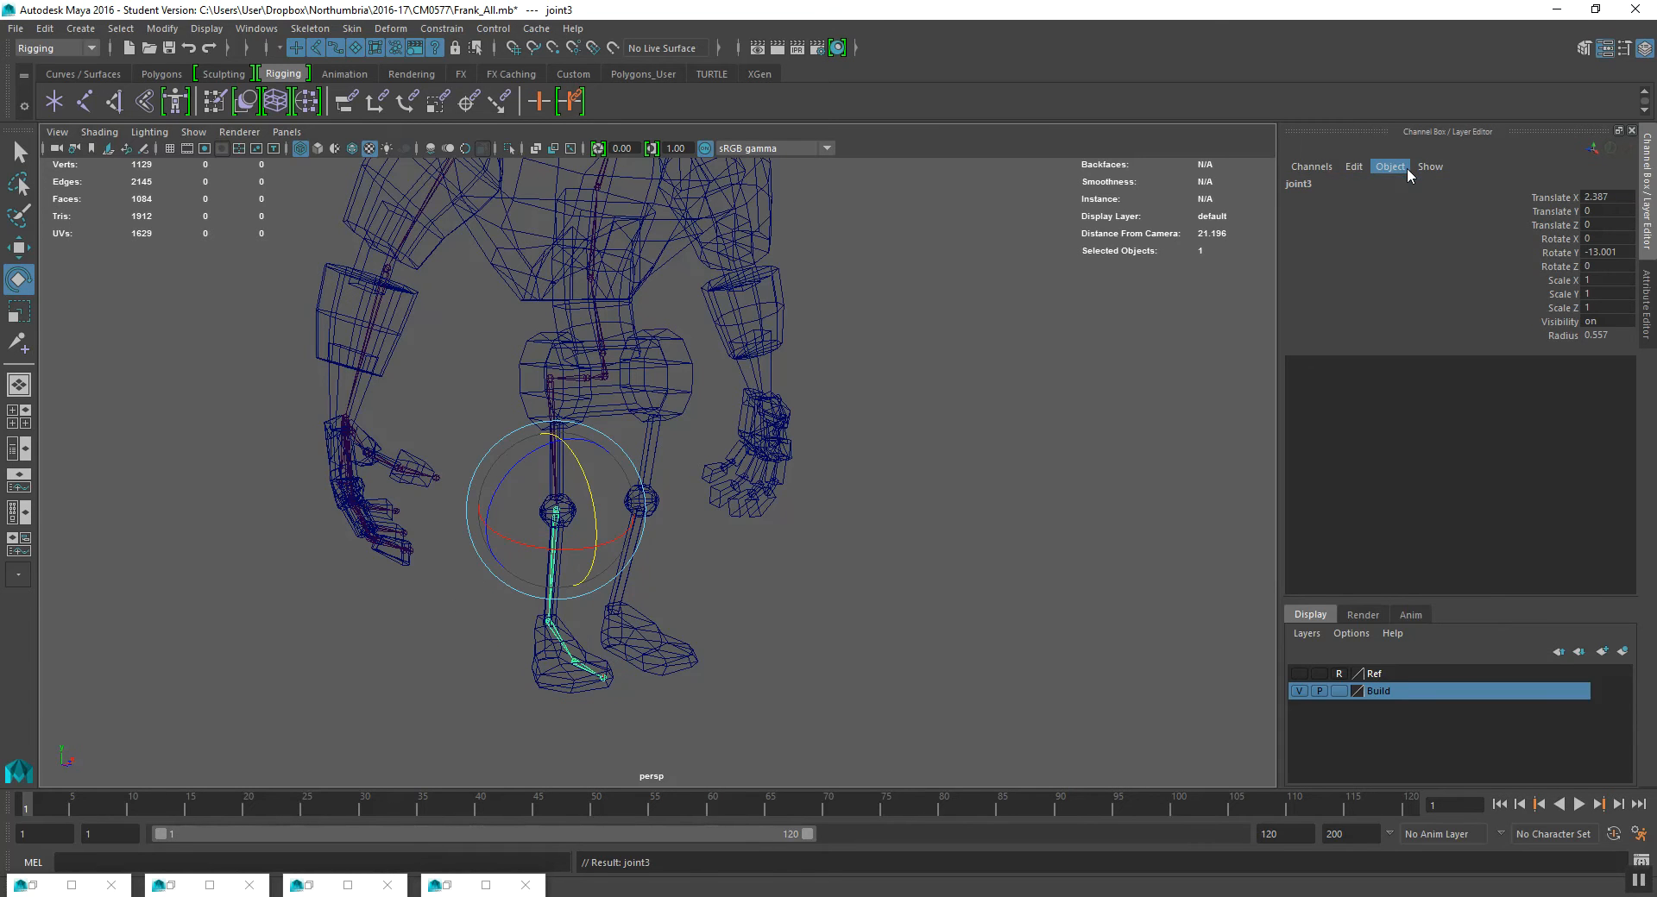
left_click(1333, 179)
type("knee")
key("Return")
- Rename the right hip joint, joint2, and name its parent joint1 Pelvis
key("Up")
left_click(1343, 180)
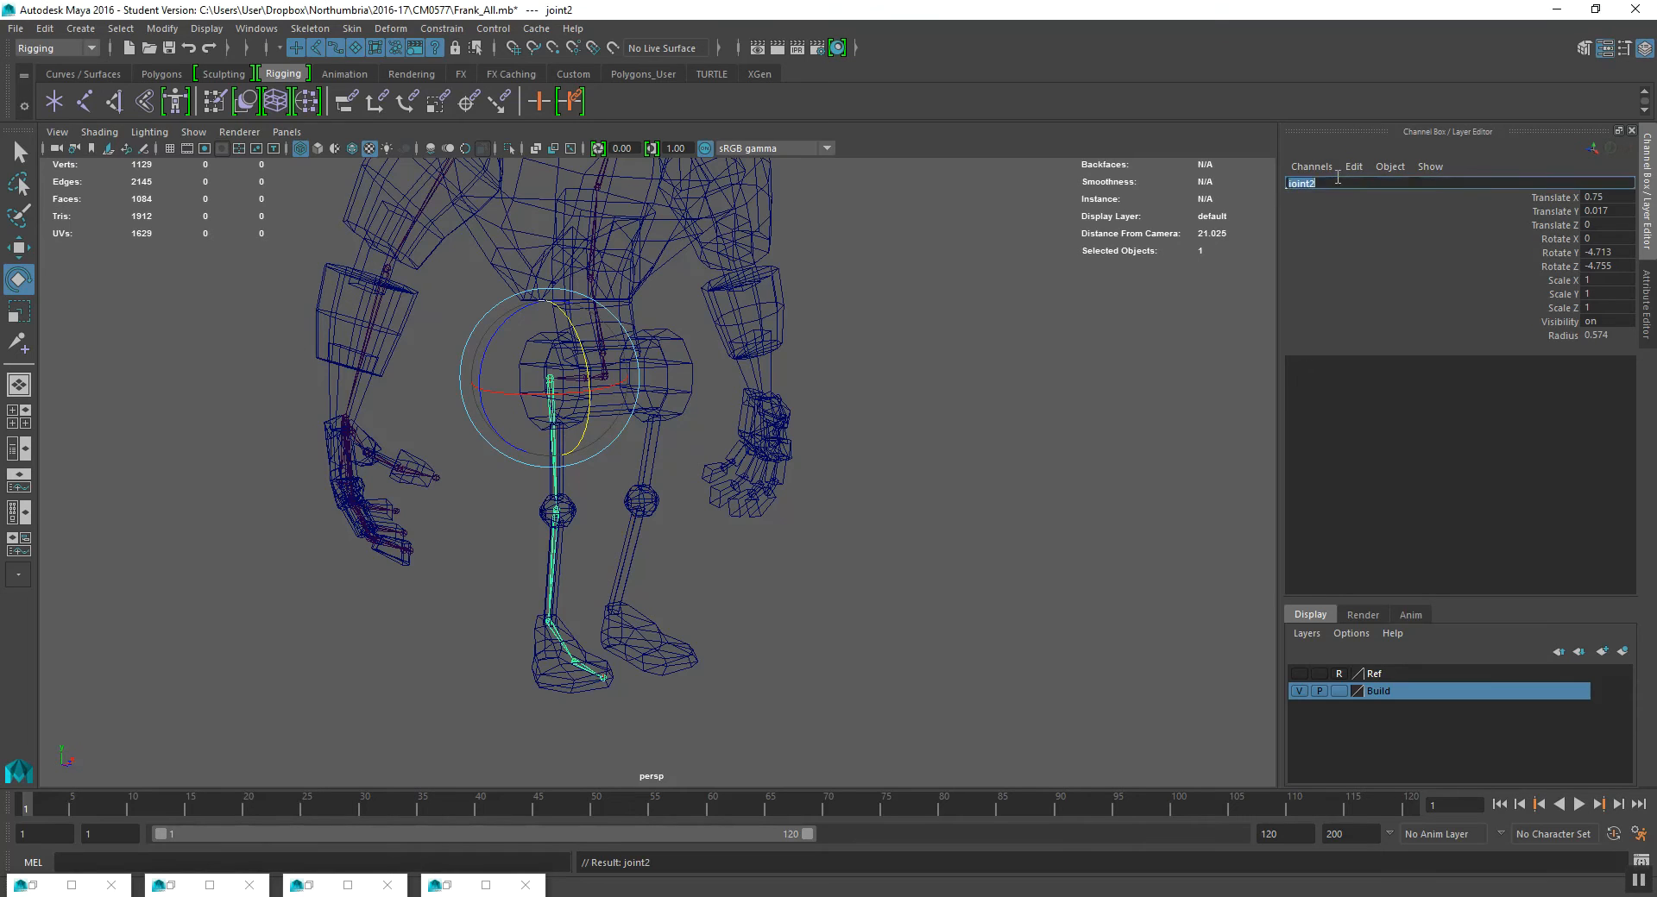
key("Return")
key("Up")
left_click(1334, 181)
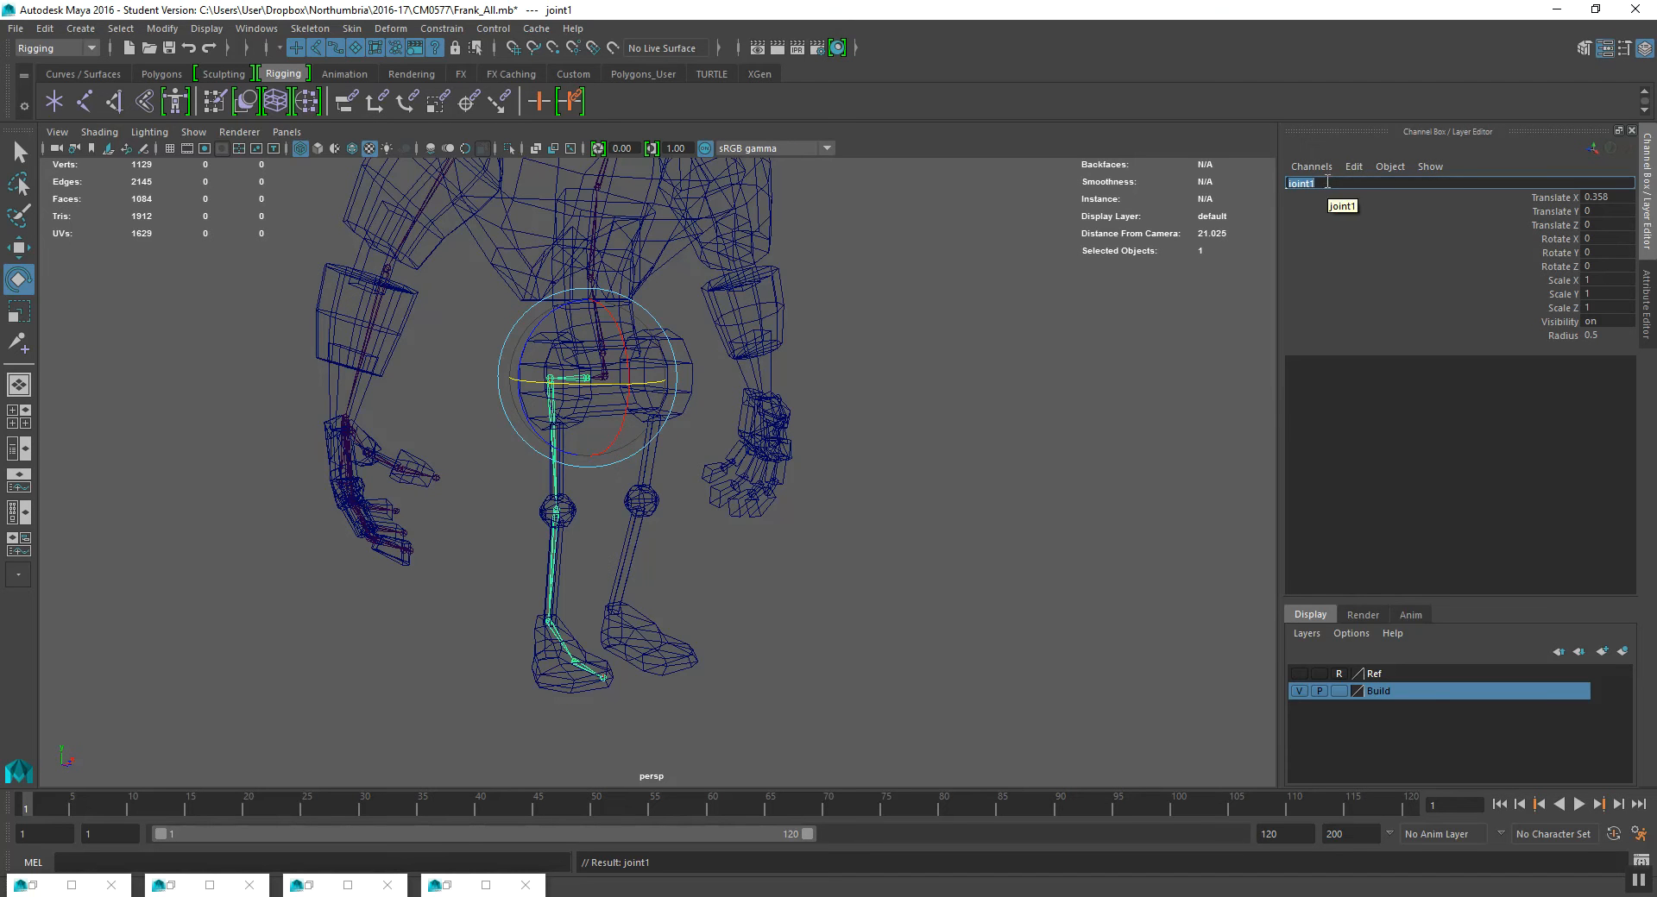
type("s")
key("Return")
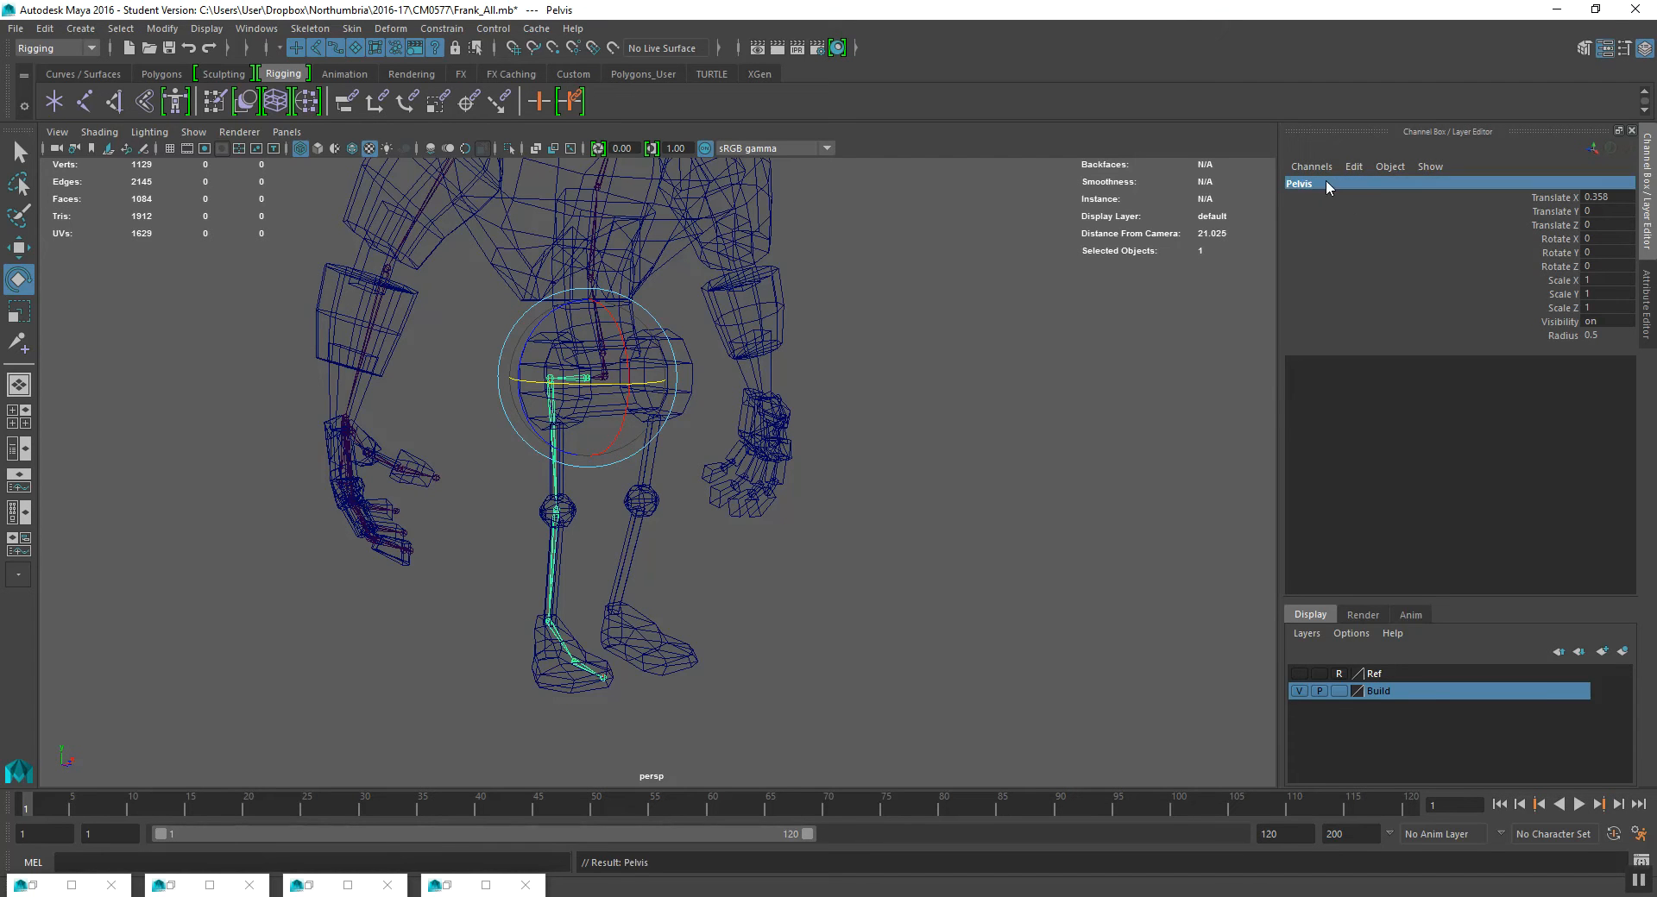
middle_click_drag(843, 288, 808, 534, "alt")
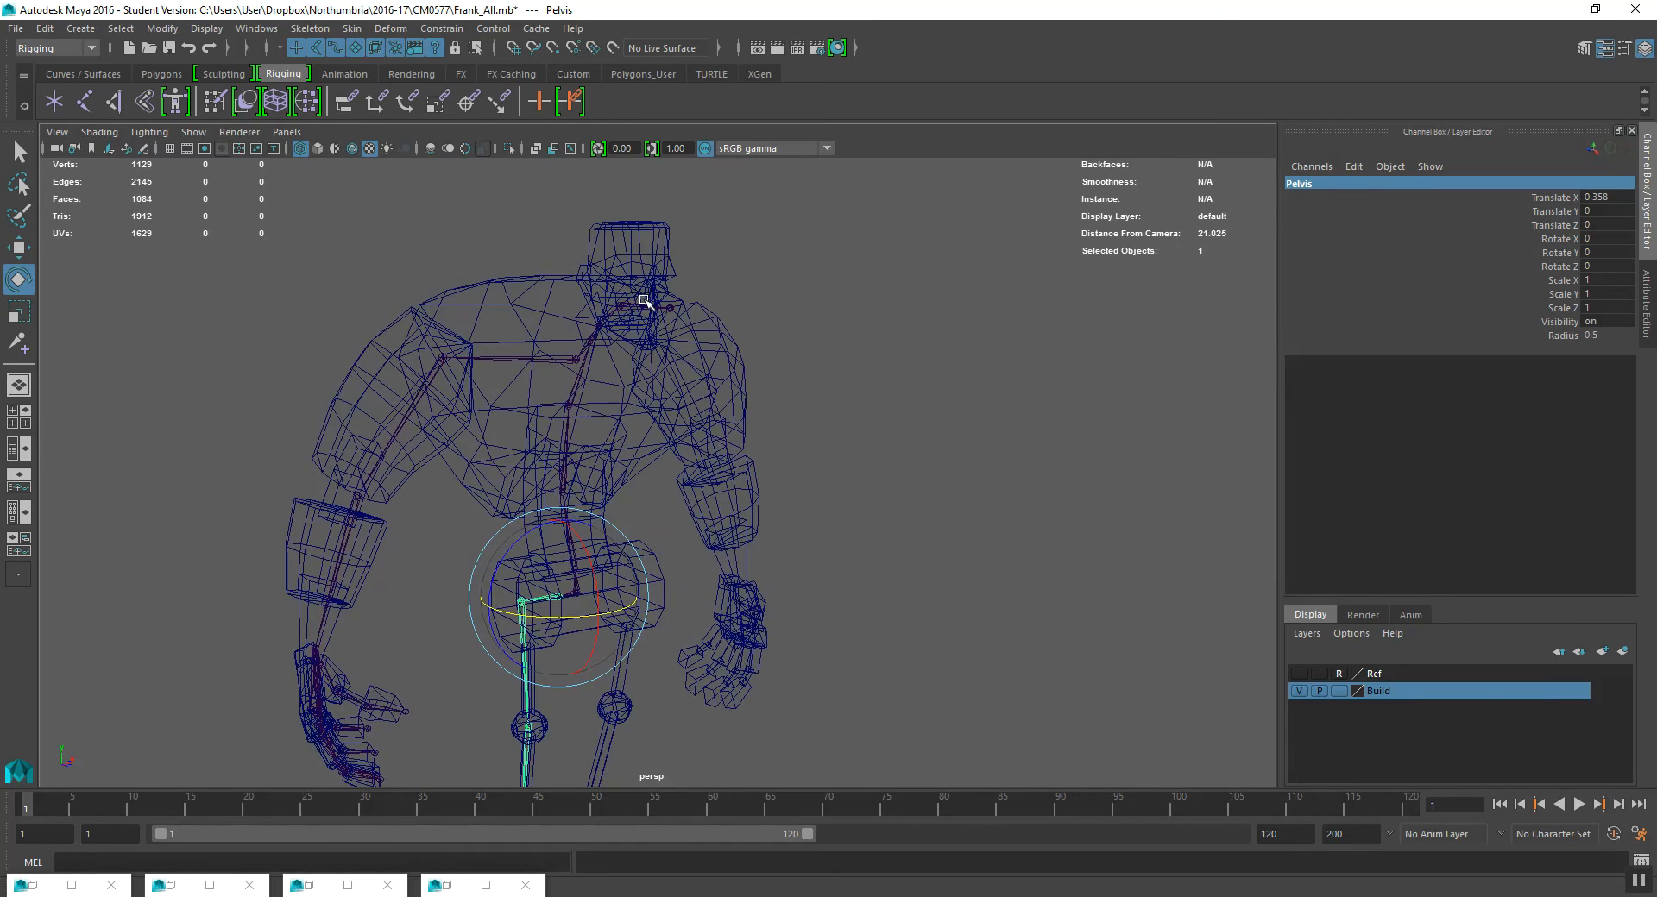
- Rename joint12, at the base of the skull, as Head
left_click(639, 296)
left_click(633, 302)
left_click_drag(643, 304, 823, 294, "alt")
left_click(1353, 184)
type("He")
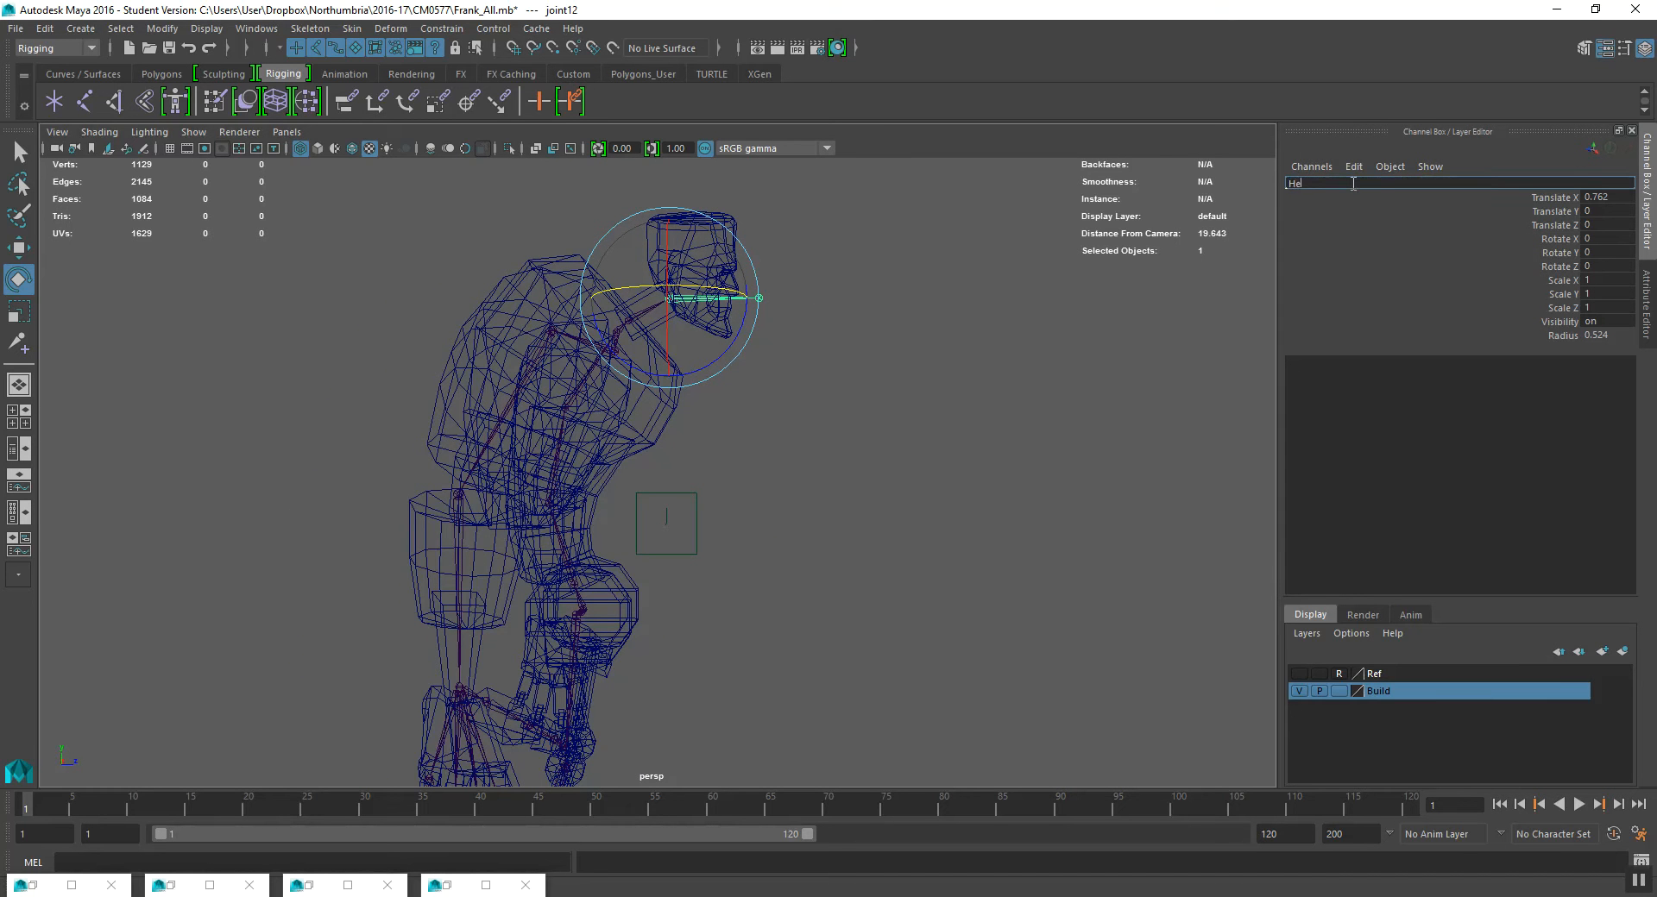
type("ad")
key("Return")
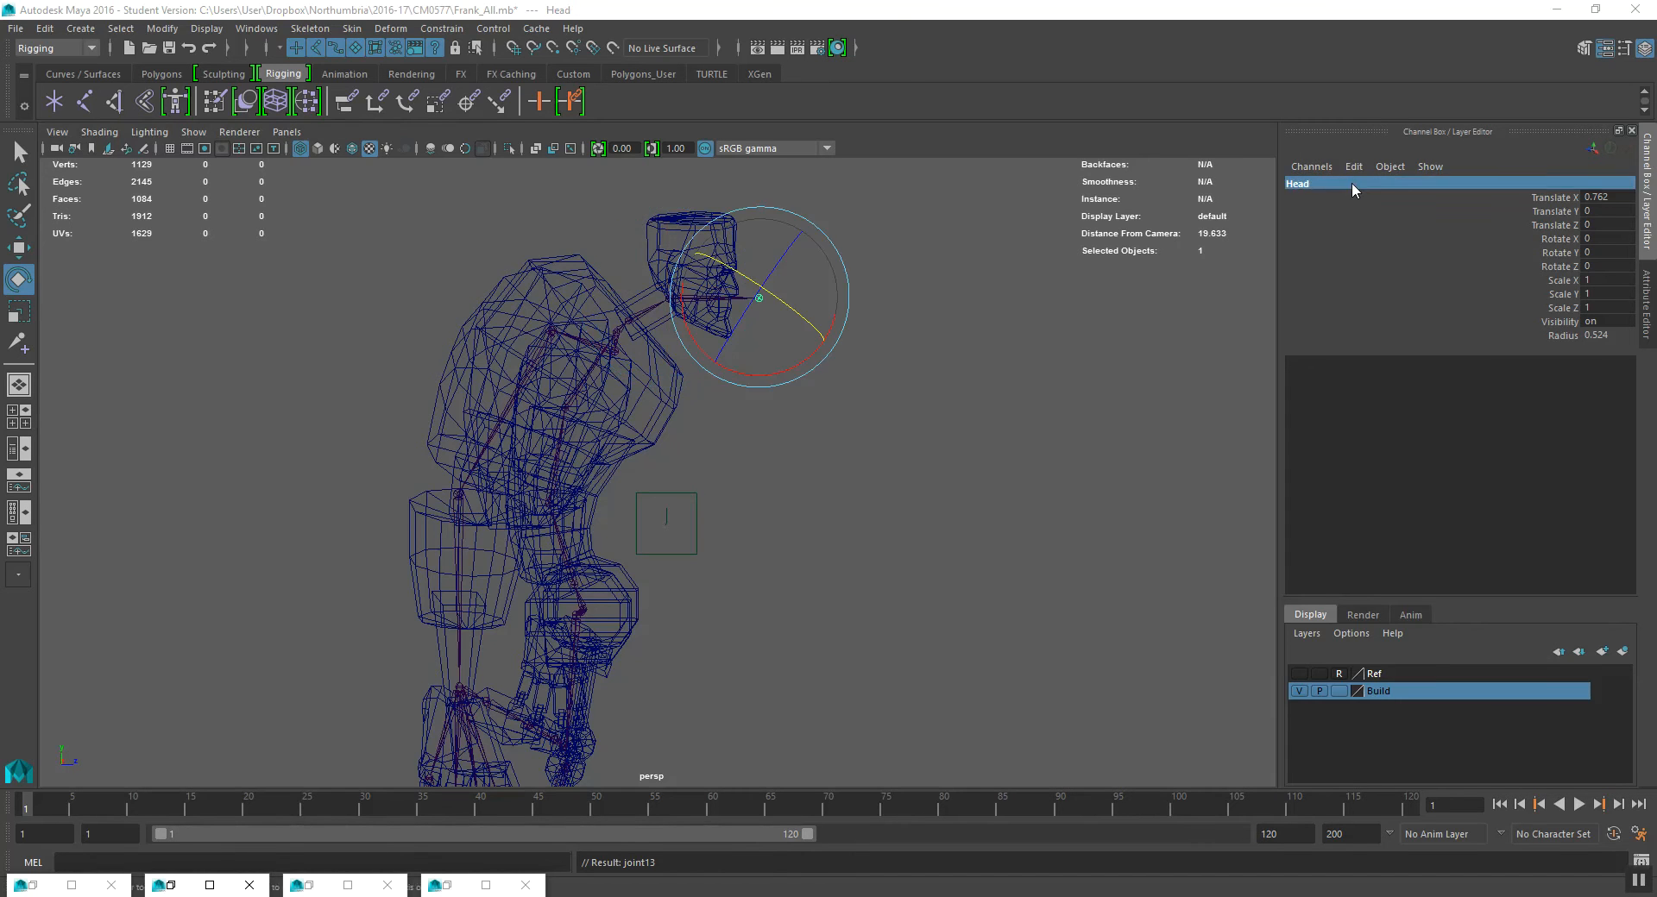
- Rename joint11, the parent of Head, as Neck and its parent joint10 as Chest
key("Up")
left_click(1353, 184)
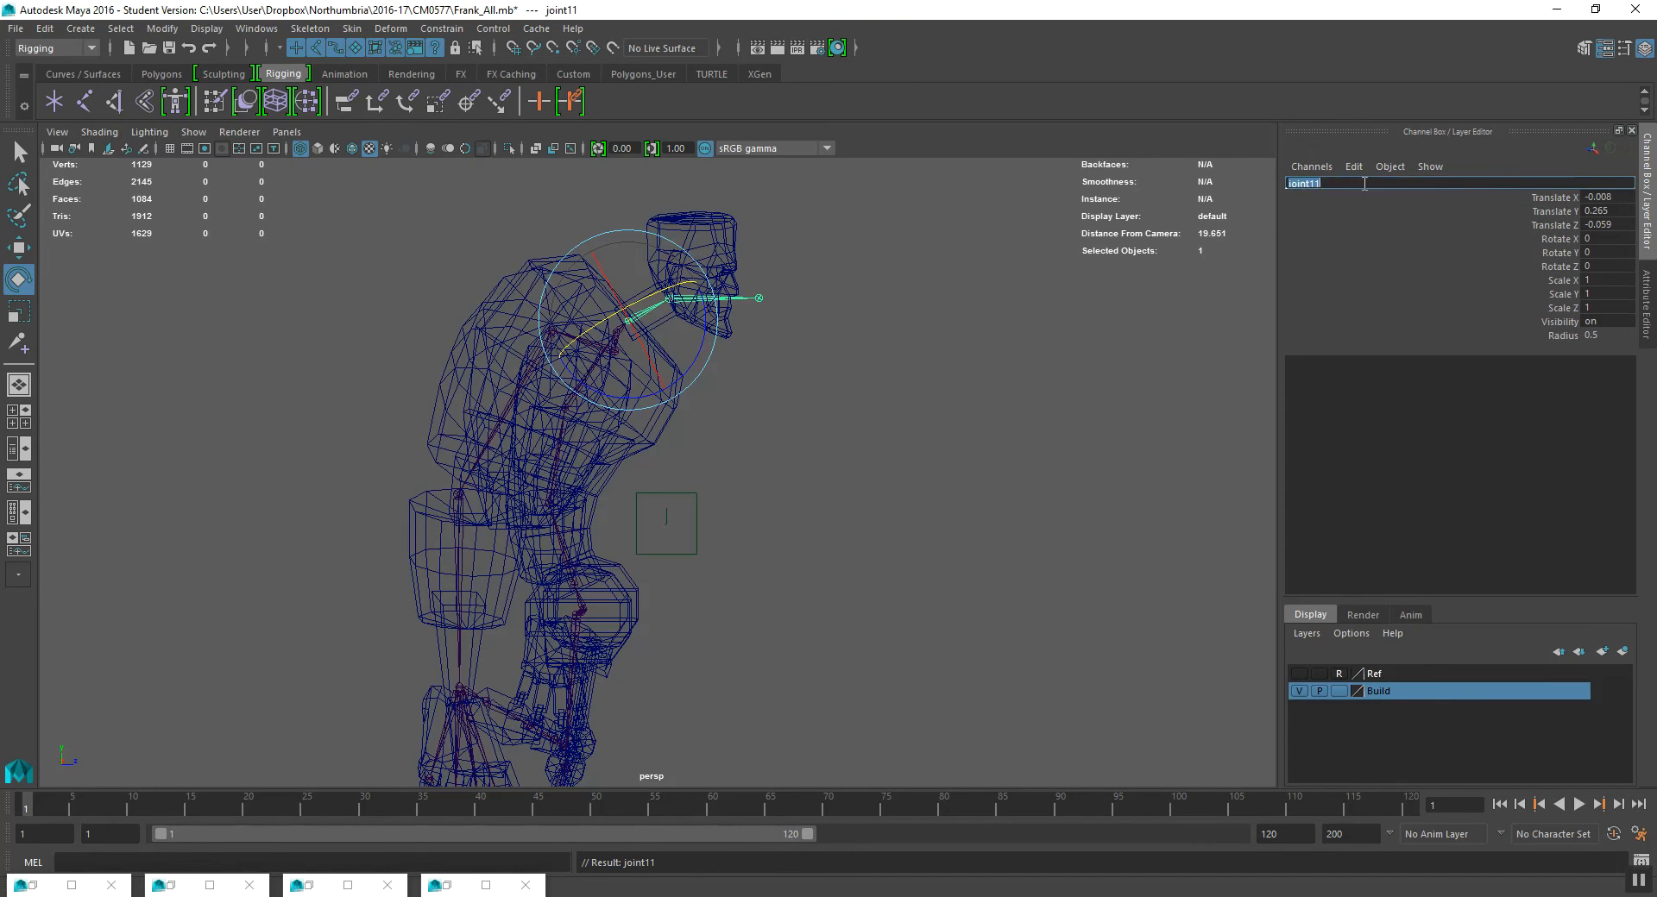
type("Neck")
key("Return")
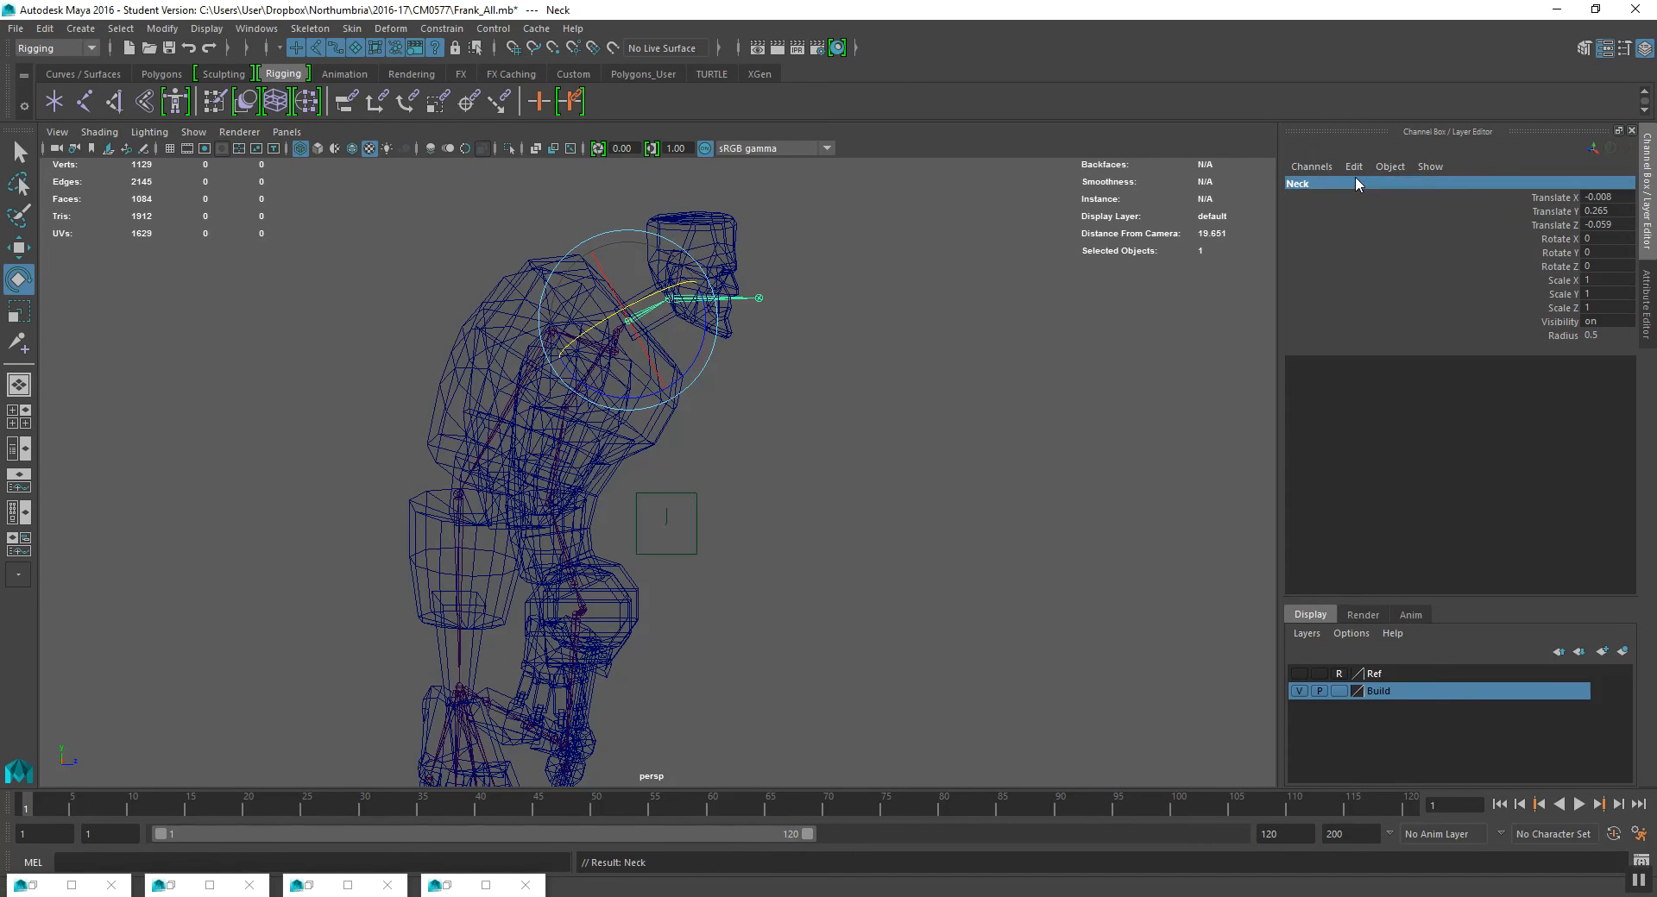
key("Up")
left_click(1330, 183)
type("Chest")
key("Return")
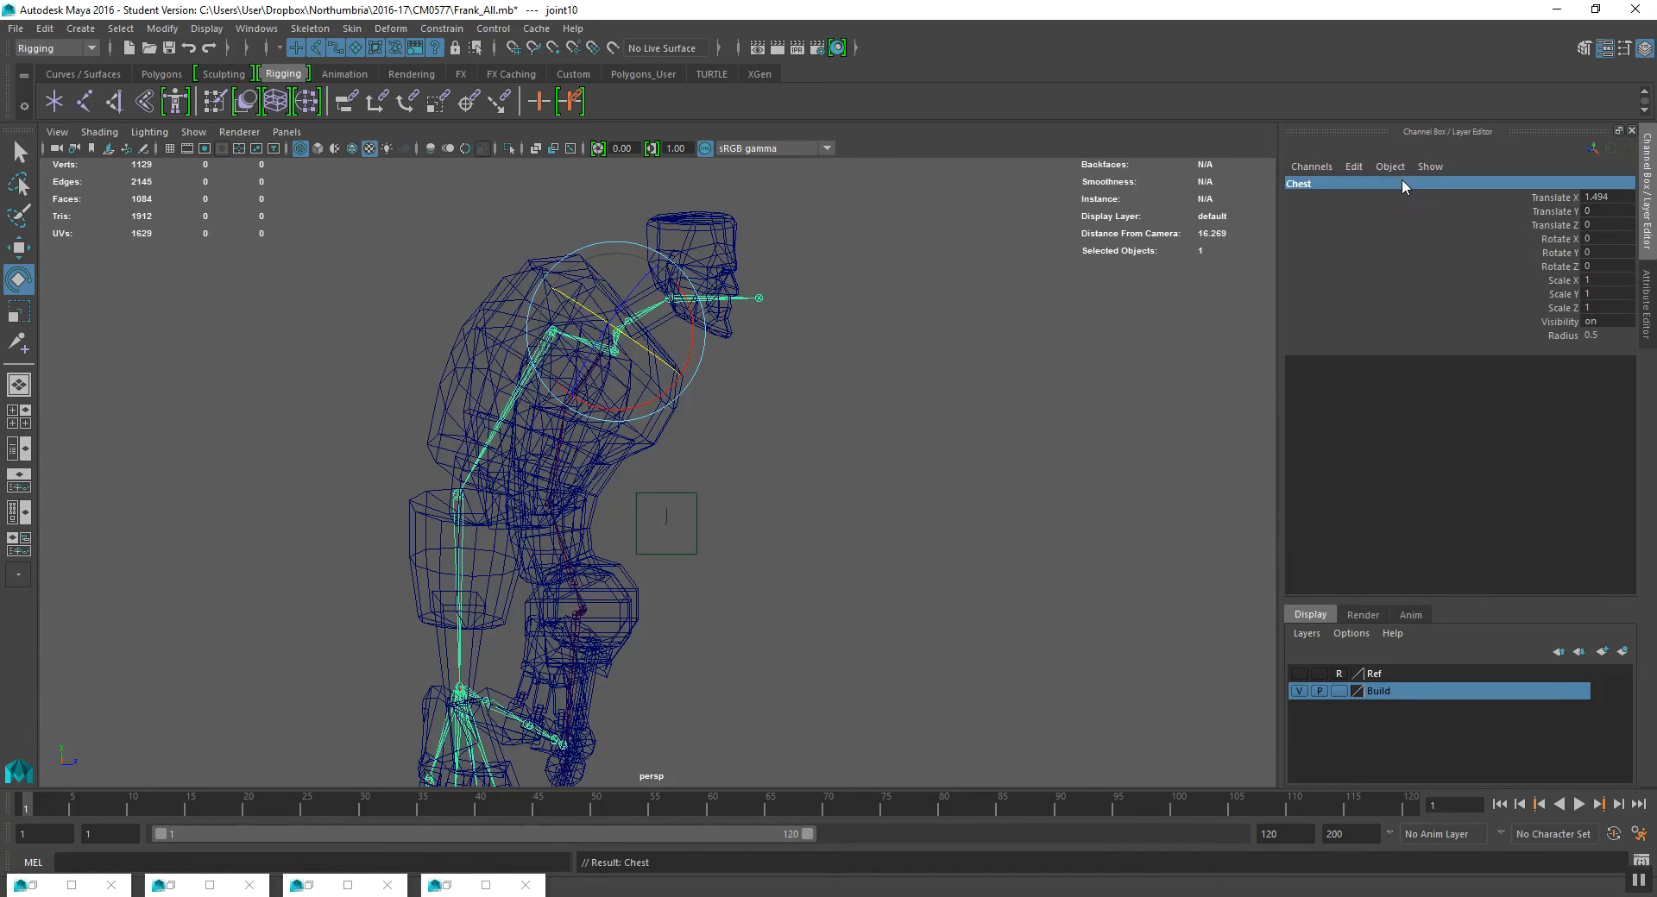
- Try rotating the joint at the base of the neck and undo the rotation
left_click_drag(1020, 307, 832, 351, "alt")
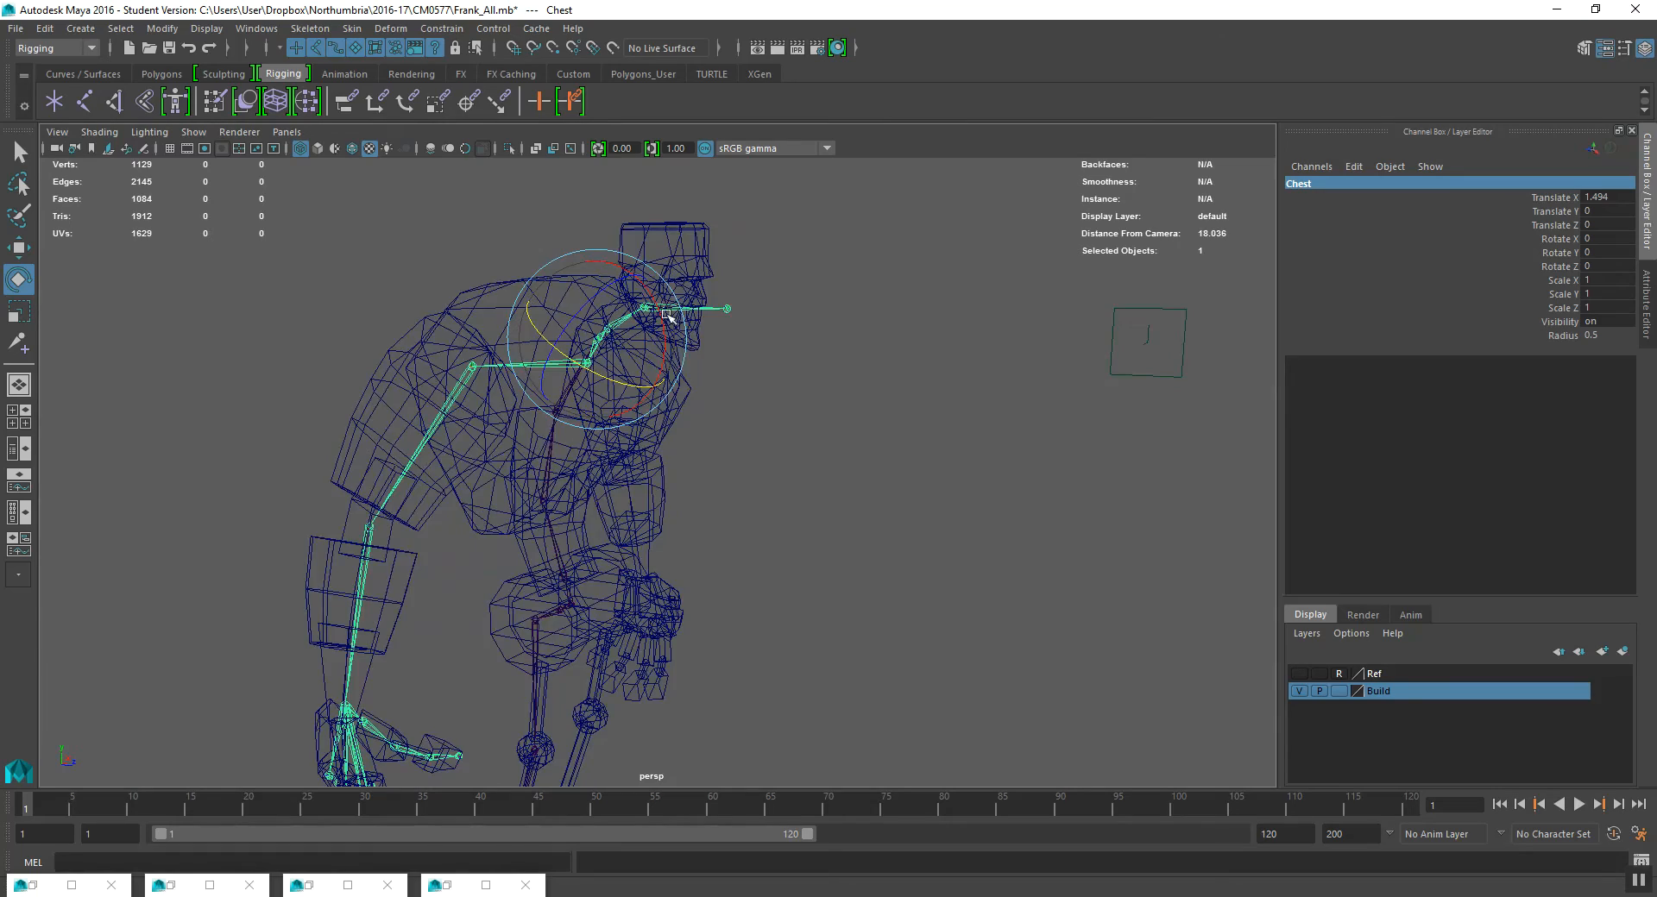
scroll(679, 343, "up", 6)
middle_click_drag(725, 292, 758, 484, "alt")
left_click_drag(758, 484, 789, 434, "alt")
key("q")
left_click(707, 392)
mouse_move(707, 393)
left_mouse_down("alt")
mouse_move(684, 447)
mouse_move(694, 400)
left_mouse_up("alt")
left_click(666, 436)
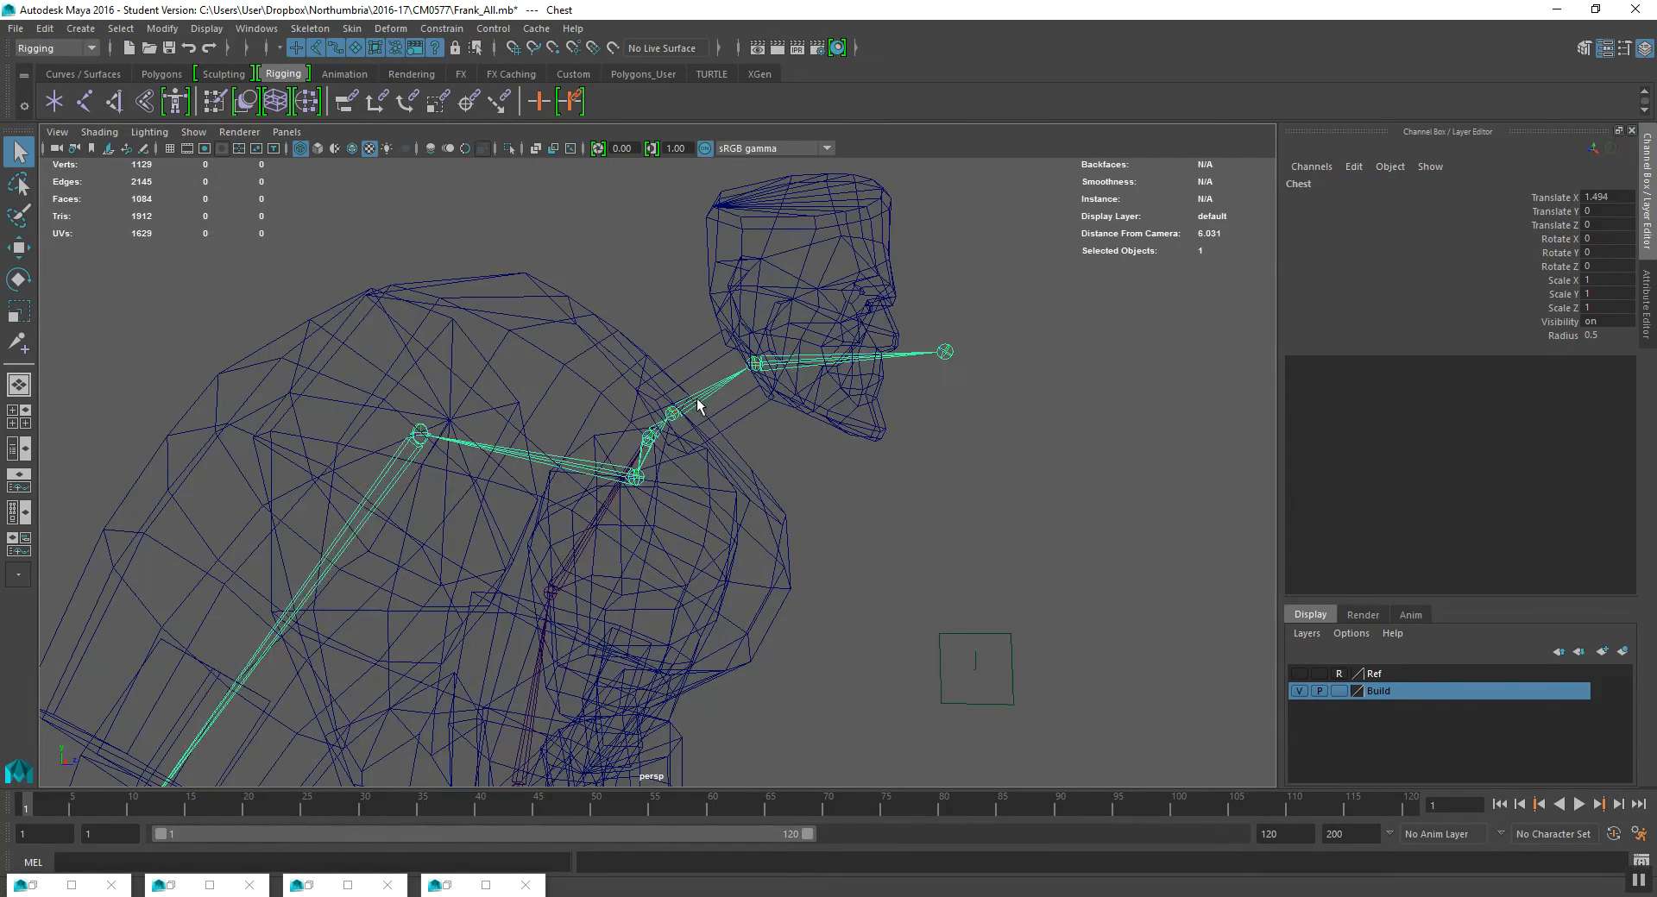
left_click(696, 406)
key("e")
left_click_drag(740, 450, 708, 460)
key("ctrl+z")
key("q")
left_click(635, 425)
key("w")
key("e")
key("ctrl+z")
- Rename joint14, the inner joint of the right shoulder branch beside the chest, as Clavicle
left_click_drag(812, 392, 630, 438, "alt")
scroll(630, 439, "down", 4)
middle_click_drag(631, 438, 649, 371, "alt")
scroll(647, 379, "up", 2)
left_click_drag(647, 379, 597, 440, "alt")
key("q")
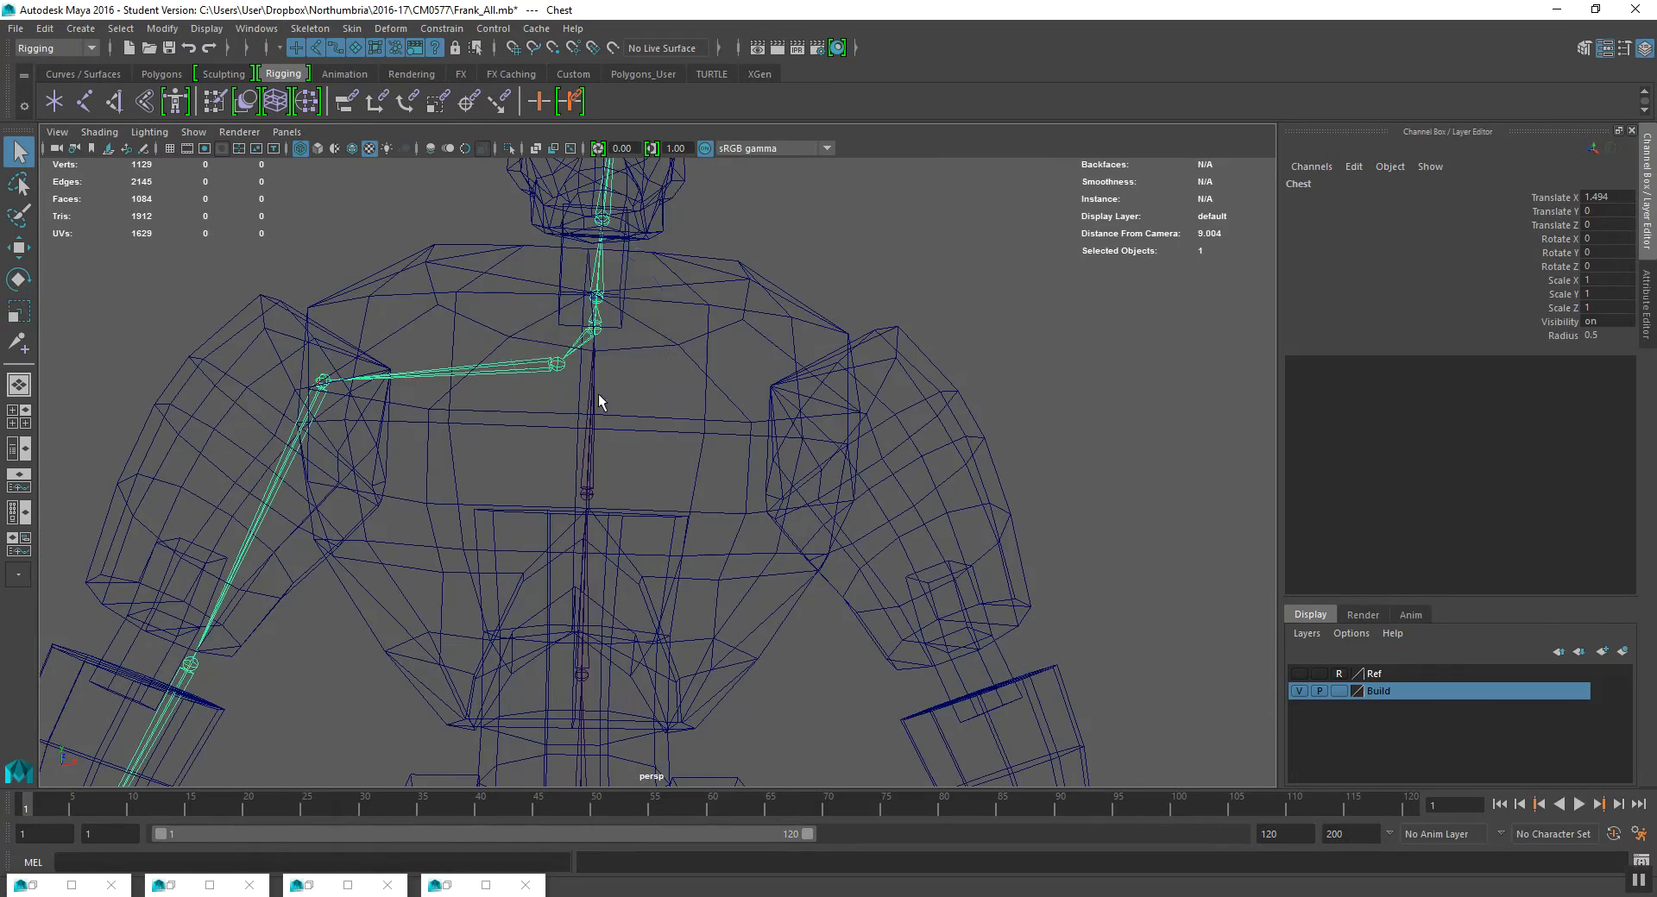
left_click(539, 367)
left_click_drag(656, 384, 691, 405, "alt")
left_click(1379, 185)
type("c")
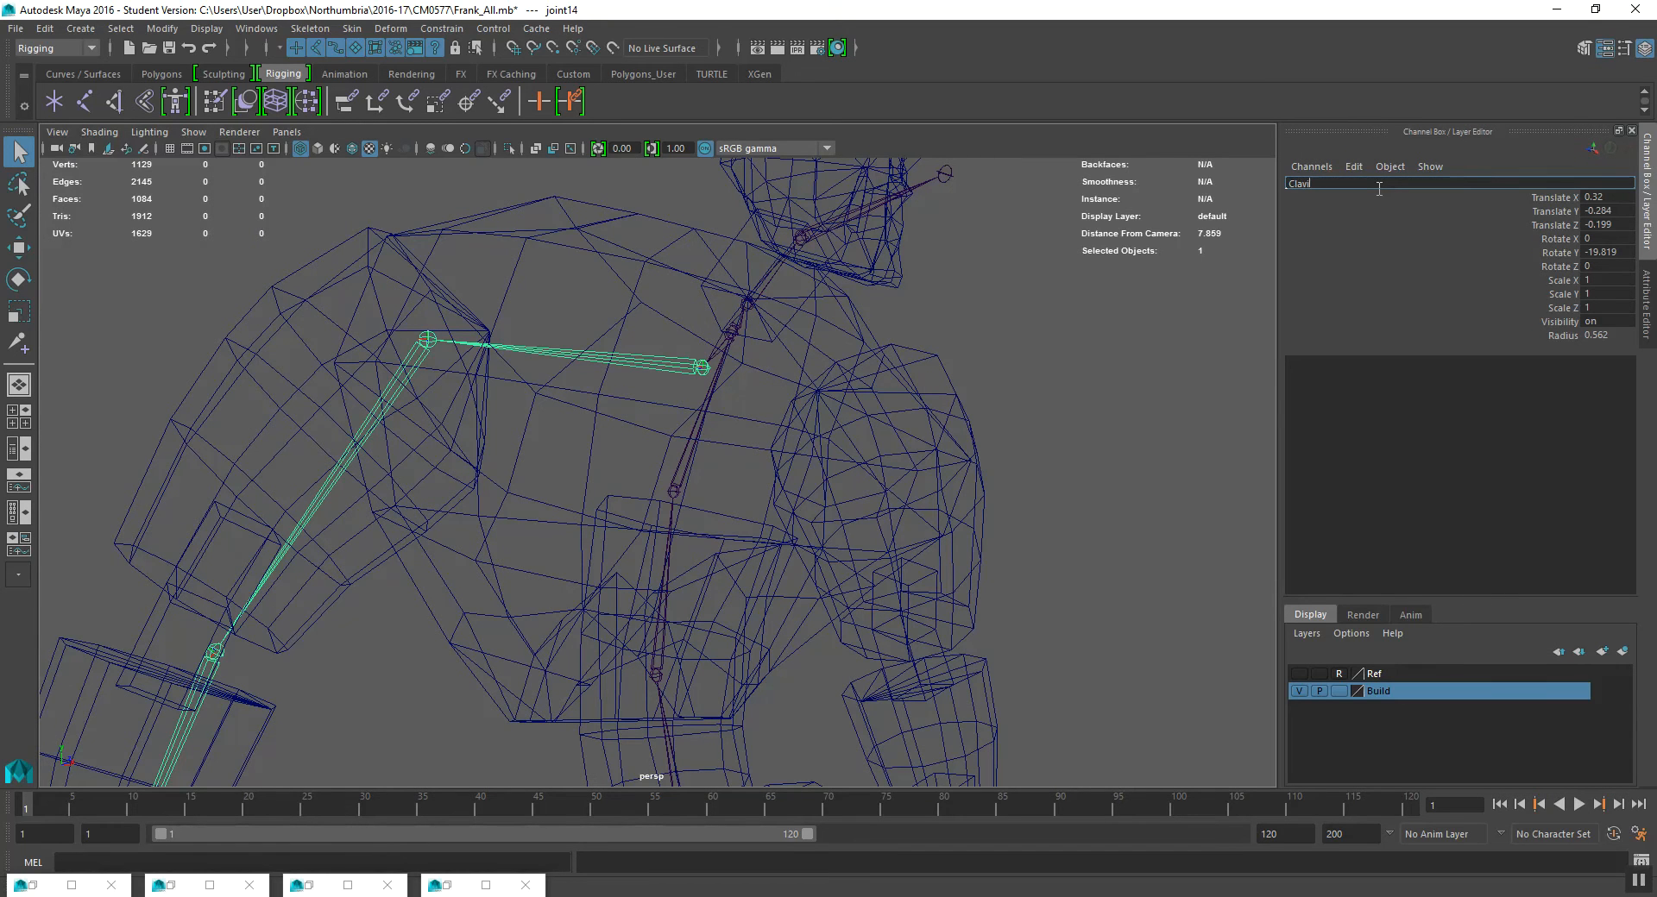
type("lavicle")
key("Return")
- Rename joint15, the child of Clavicle, as Shoulder and its child joint16 as Elbow
key("Down")
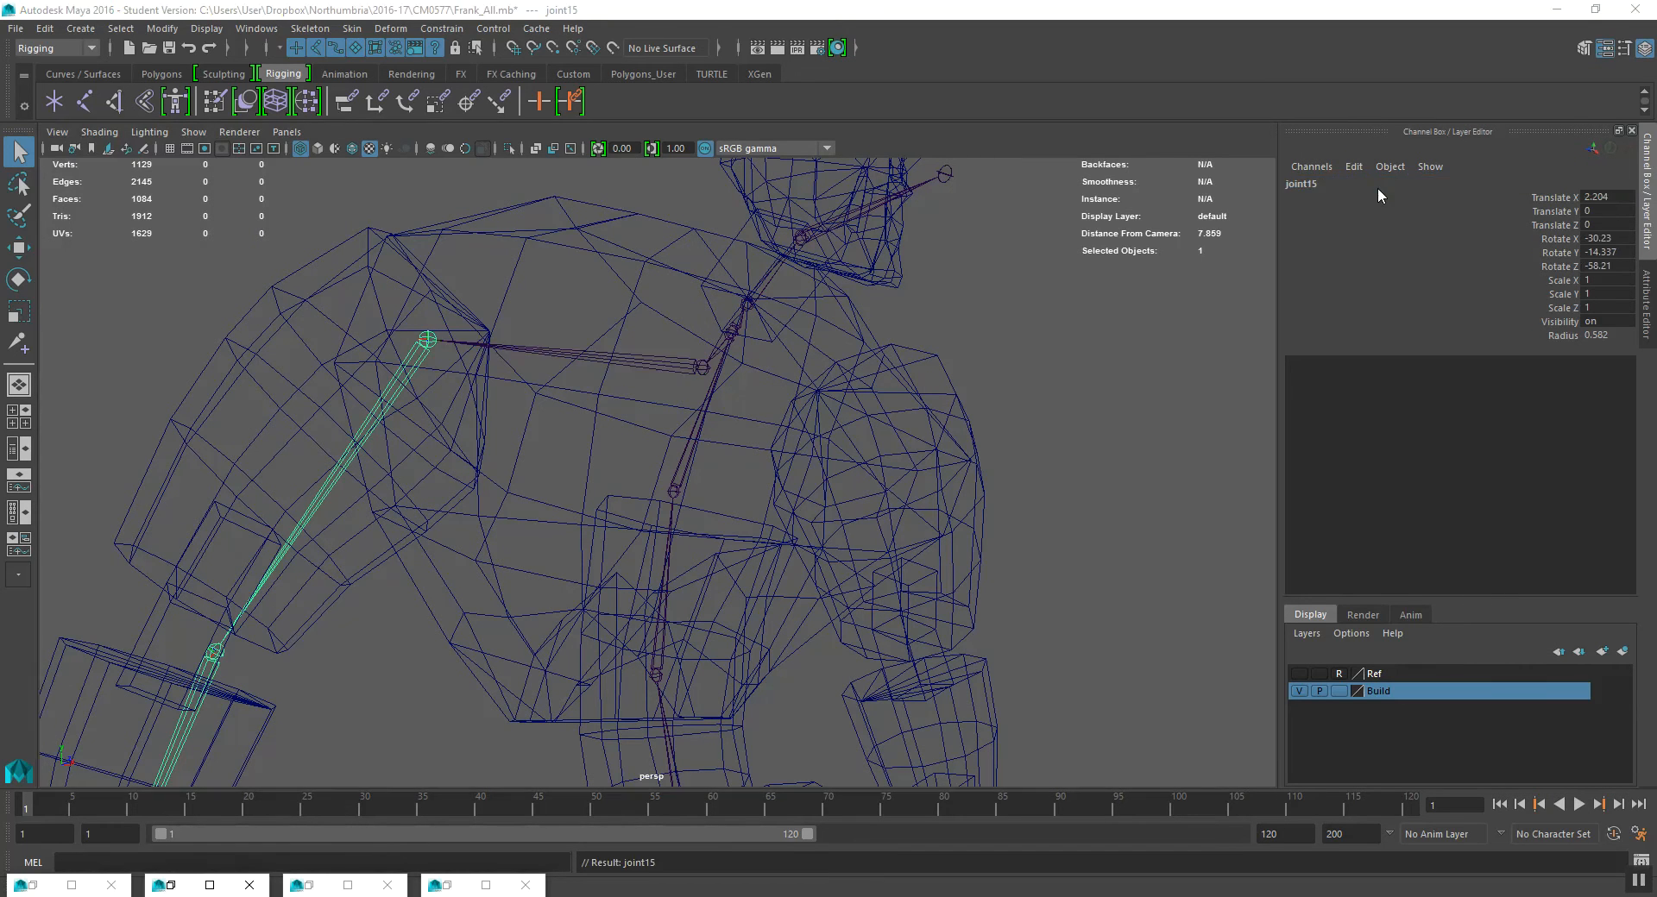
left_click(1350, 185)
type("Shoulder")
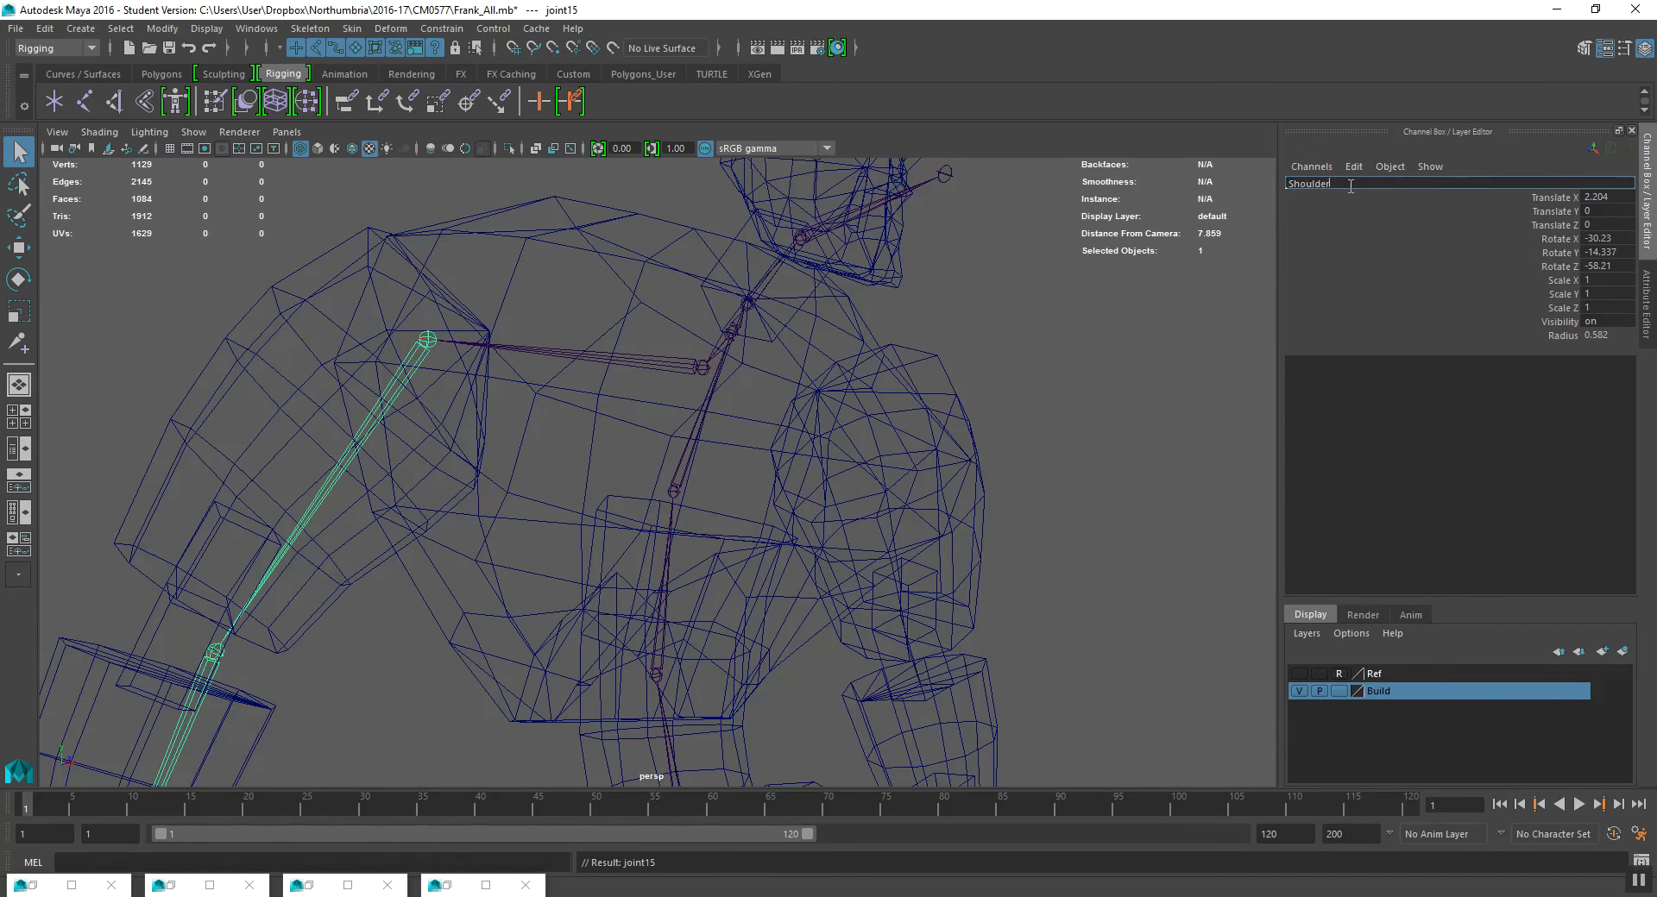
key("Return")
middle_click_drag(321, 649, 636, 421, "alt")
scroll(637, 421, "down", 6)
middle_click_drag(736, 414, 694, 432, "alt")
key("Down")
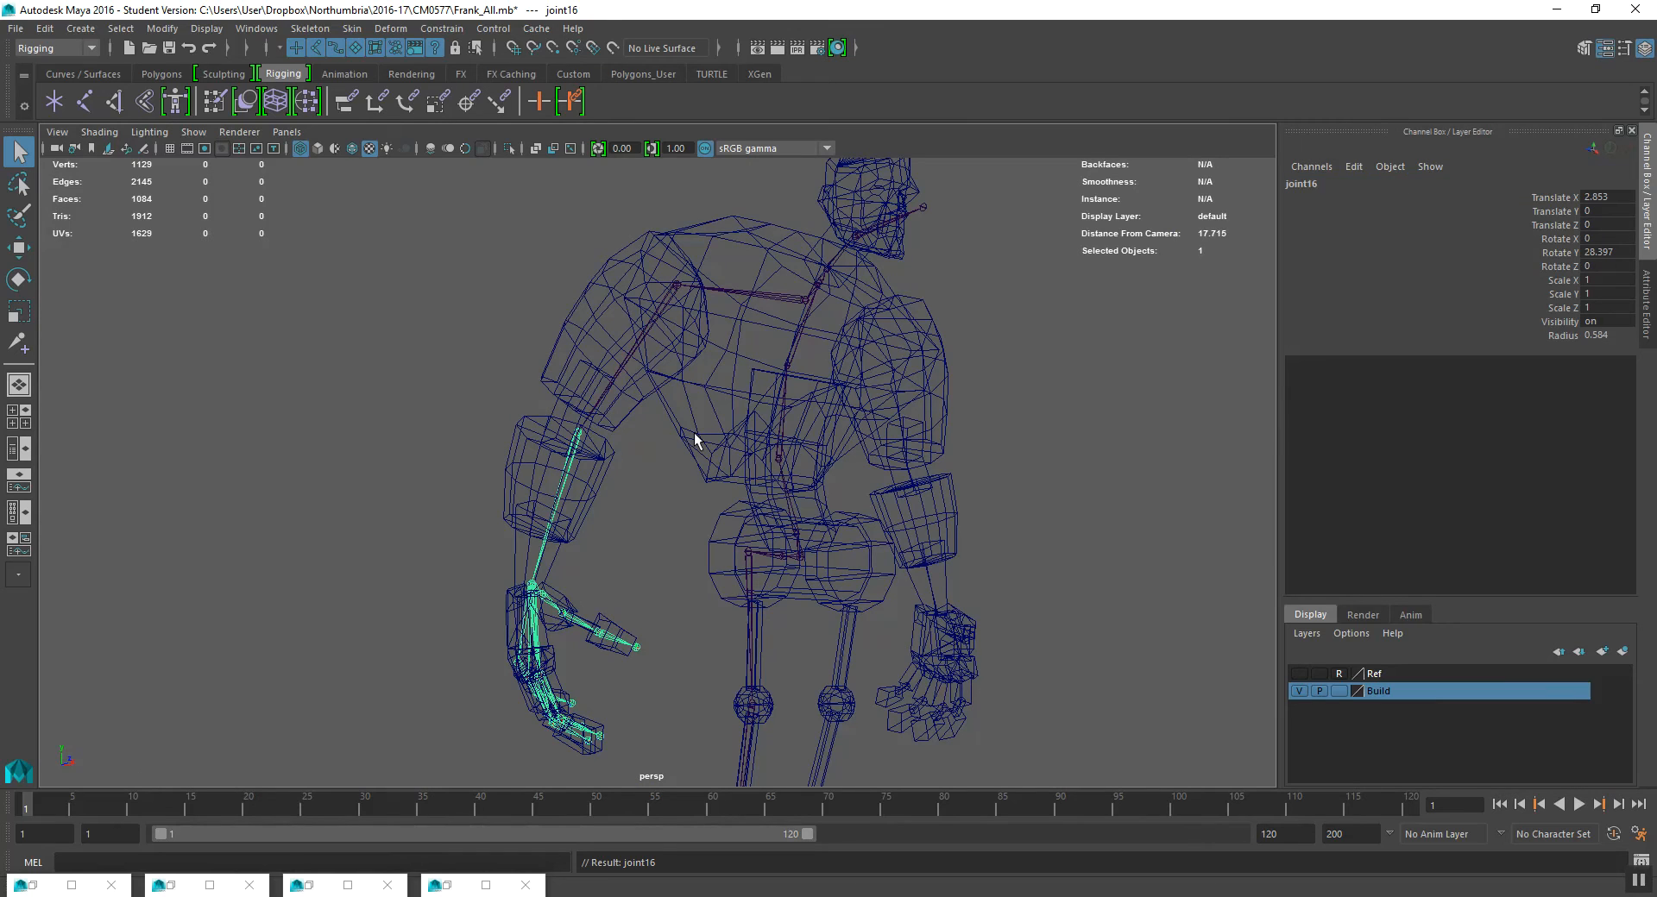
left_click(1346, 185)
type("Elb")
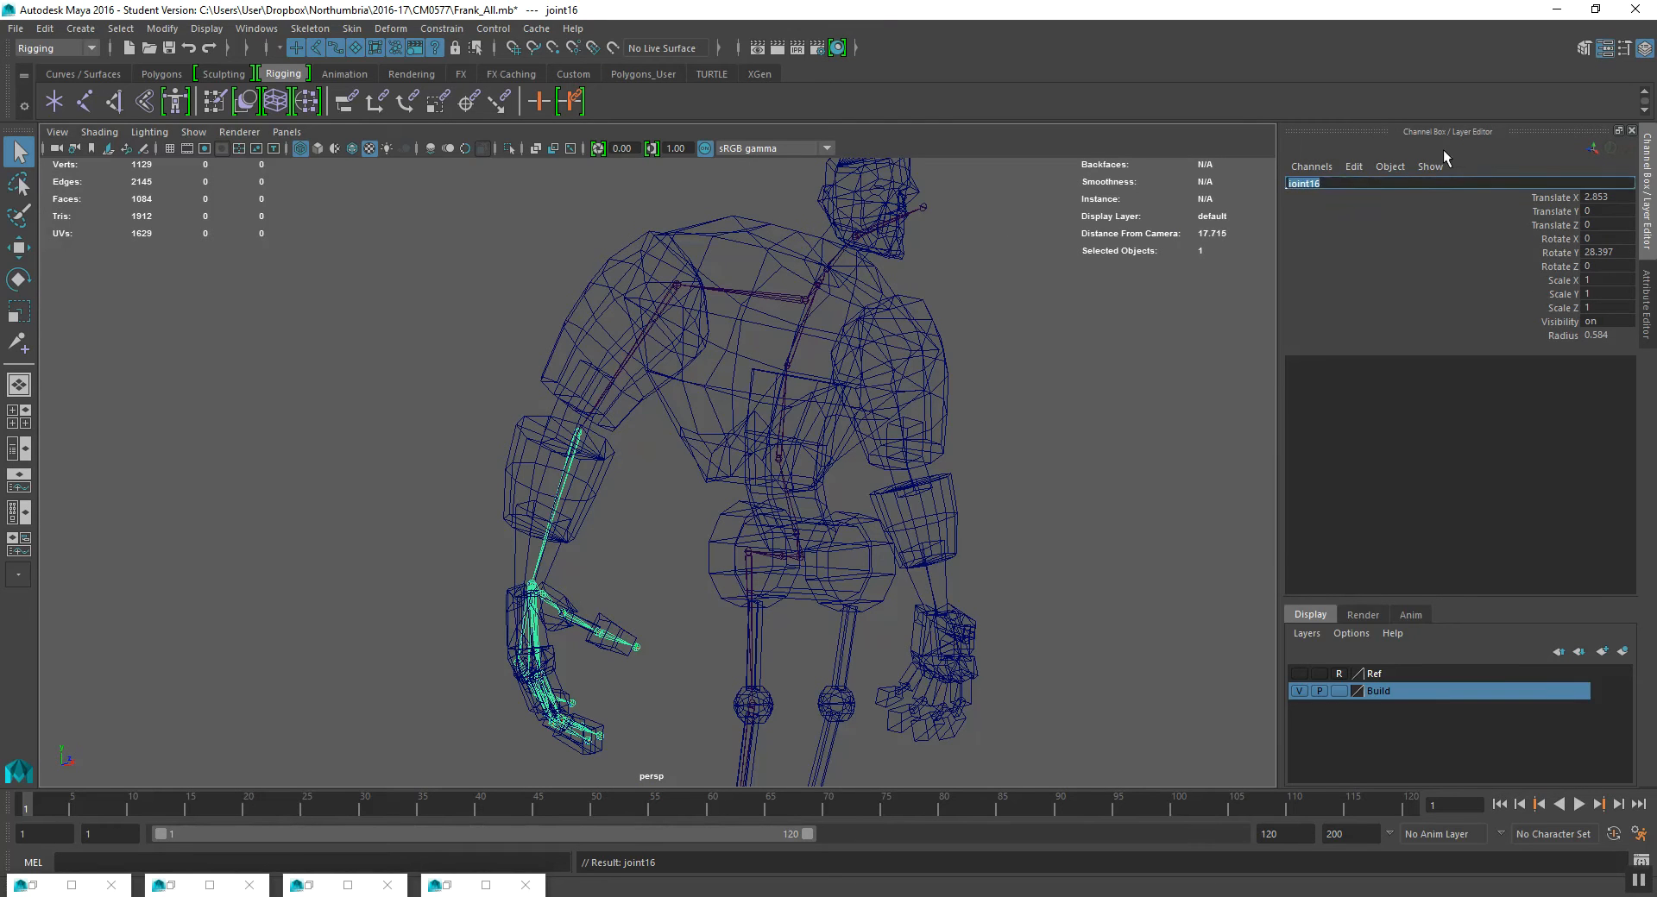
type("ow")
key("Return")
- Rename joint17, the child of Elbow, as Wrist
key("Down")
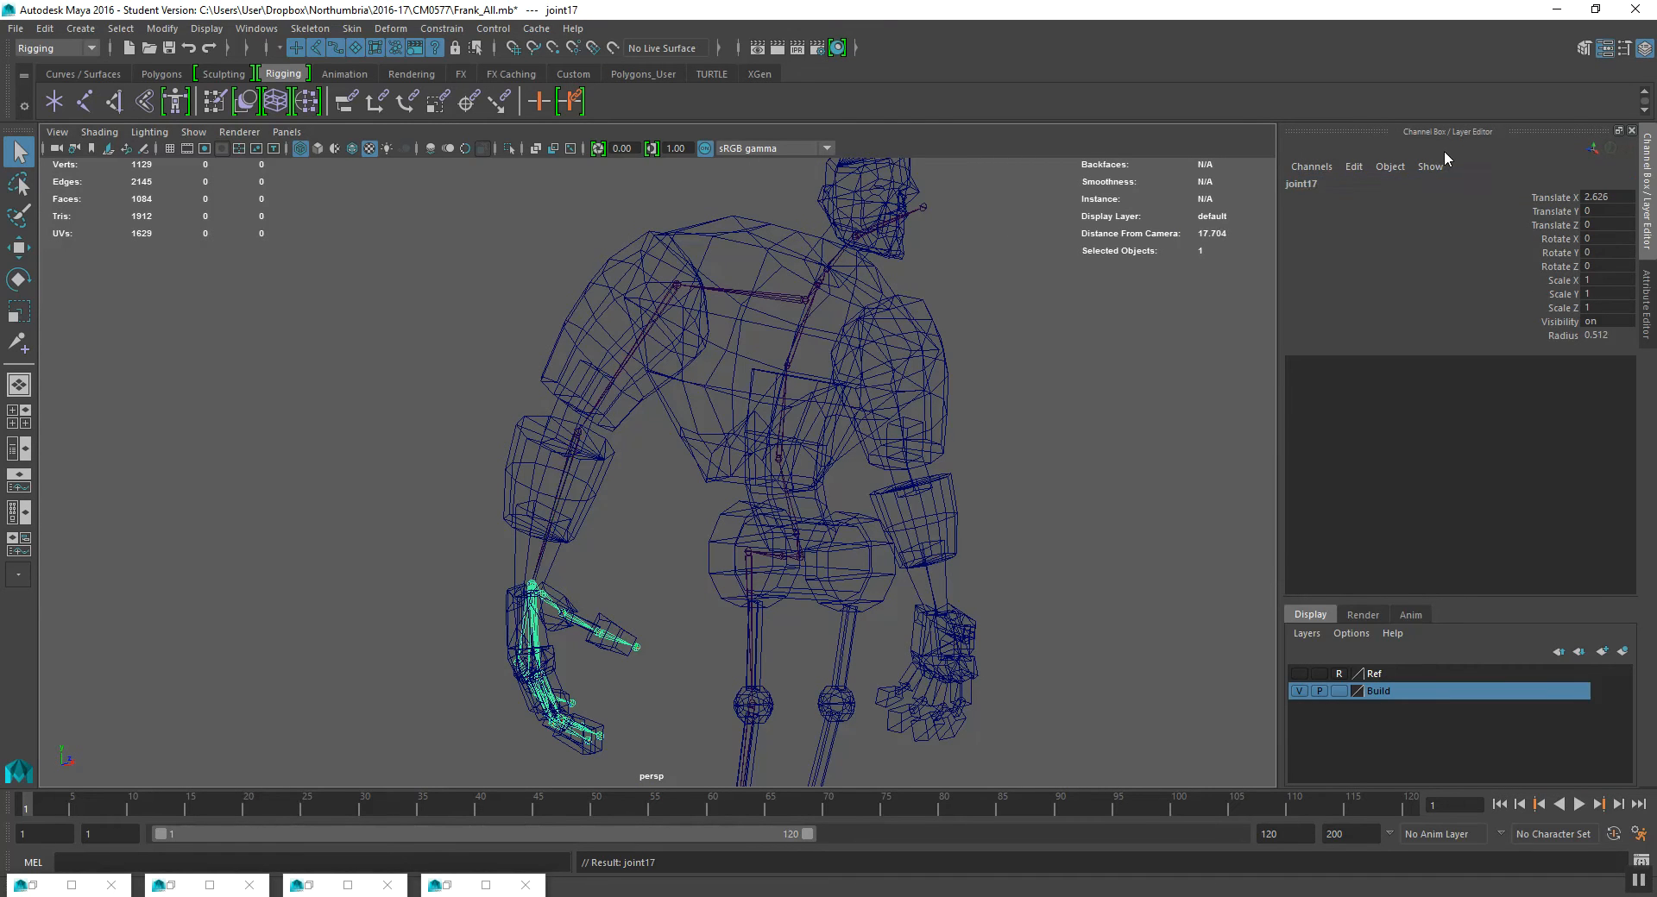
left_click(1345, 184)
type("Wrist")
key("Return")
- Rename joint25, the first thumb joint of the right hand, as Thumb1
middle_click_drag(579, 618, 563, 488, "alt")
left_click_drag(562, 488, 611, 483, "alt")
right_click_drag(611, 483, 601, 564, "alt")
left_click_drag(598, 561, 629, 401, "alt")
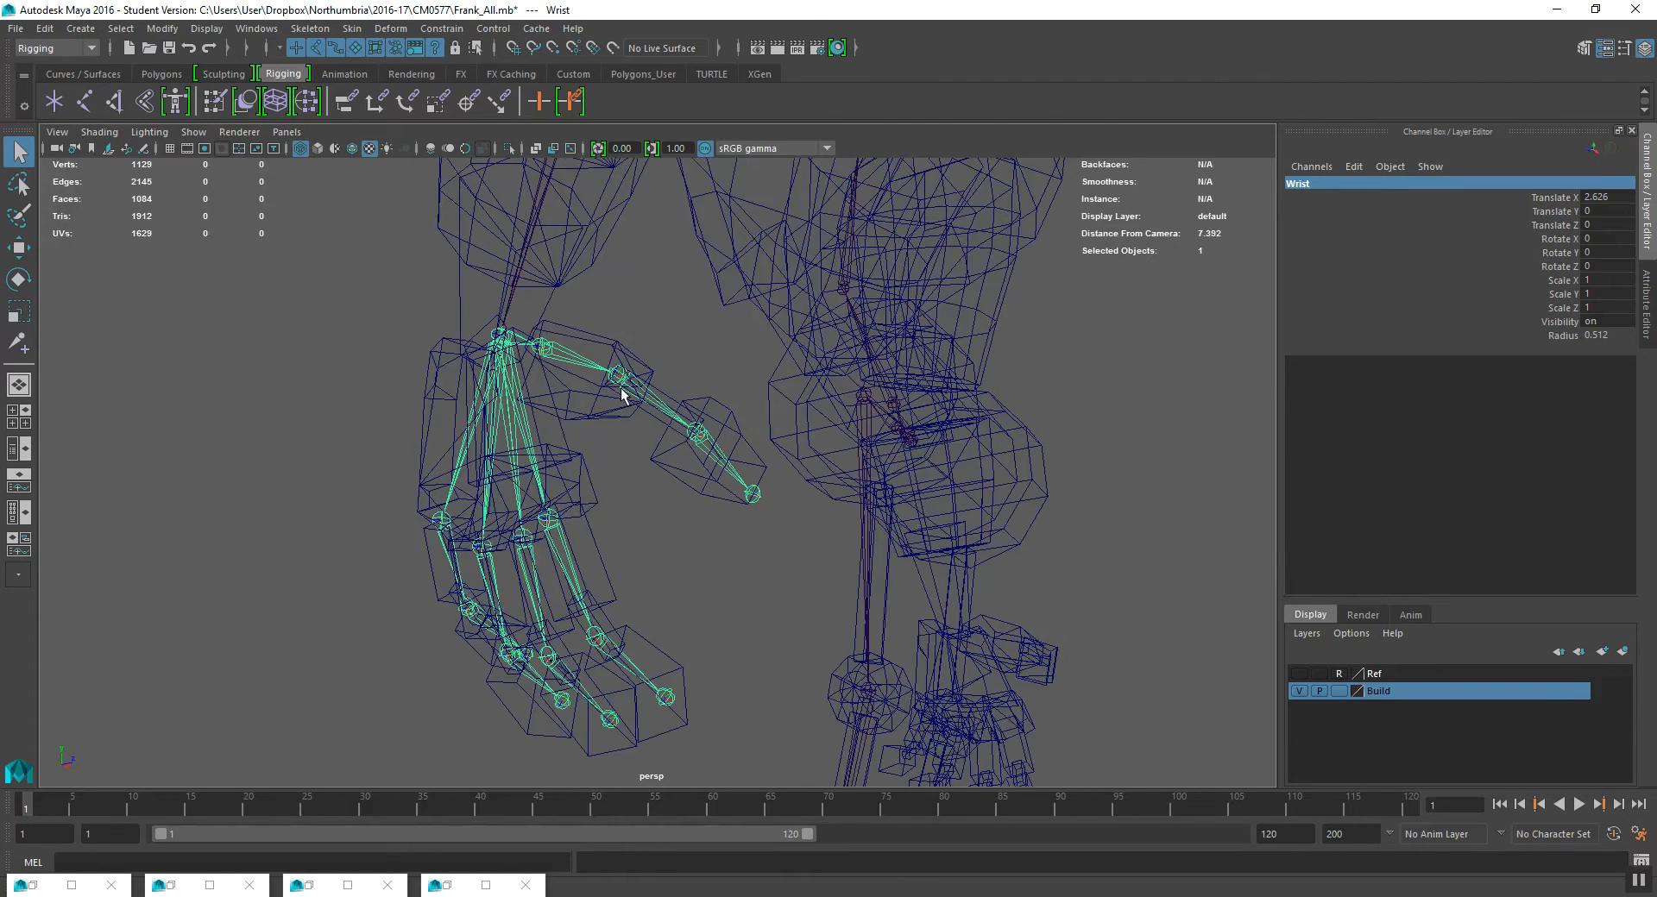
left_click(587, 360)
left_click(1348, 185)
type("Thu")
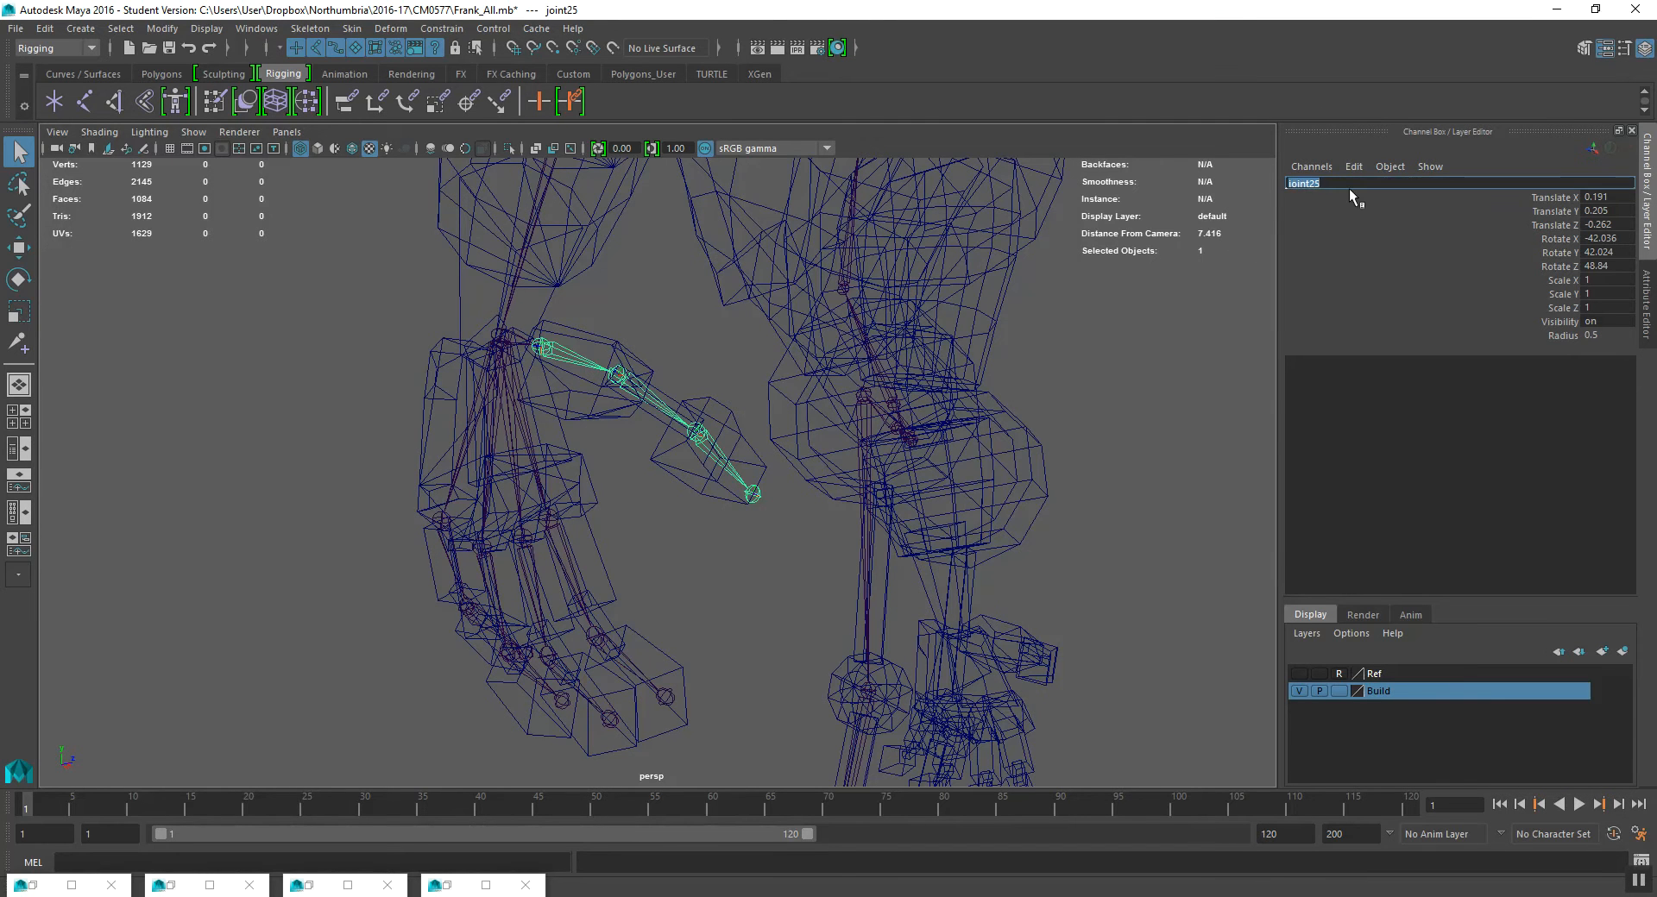
type("mb1")
key("Return")
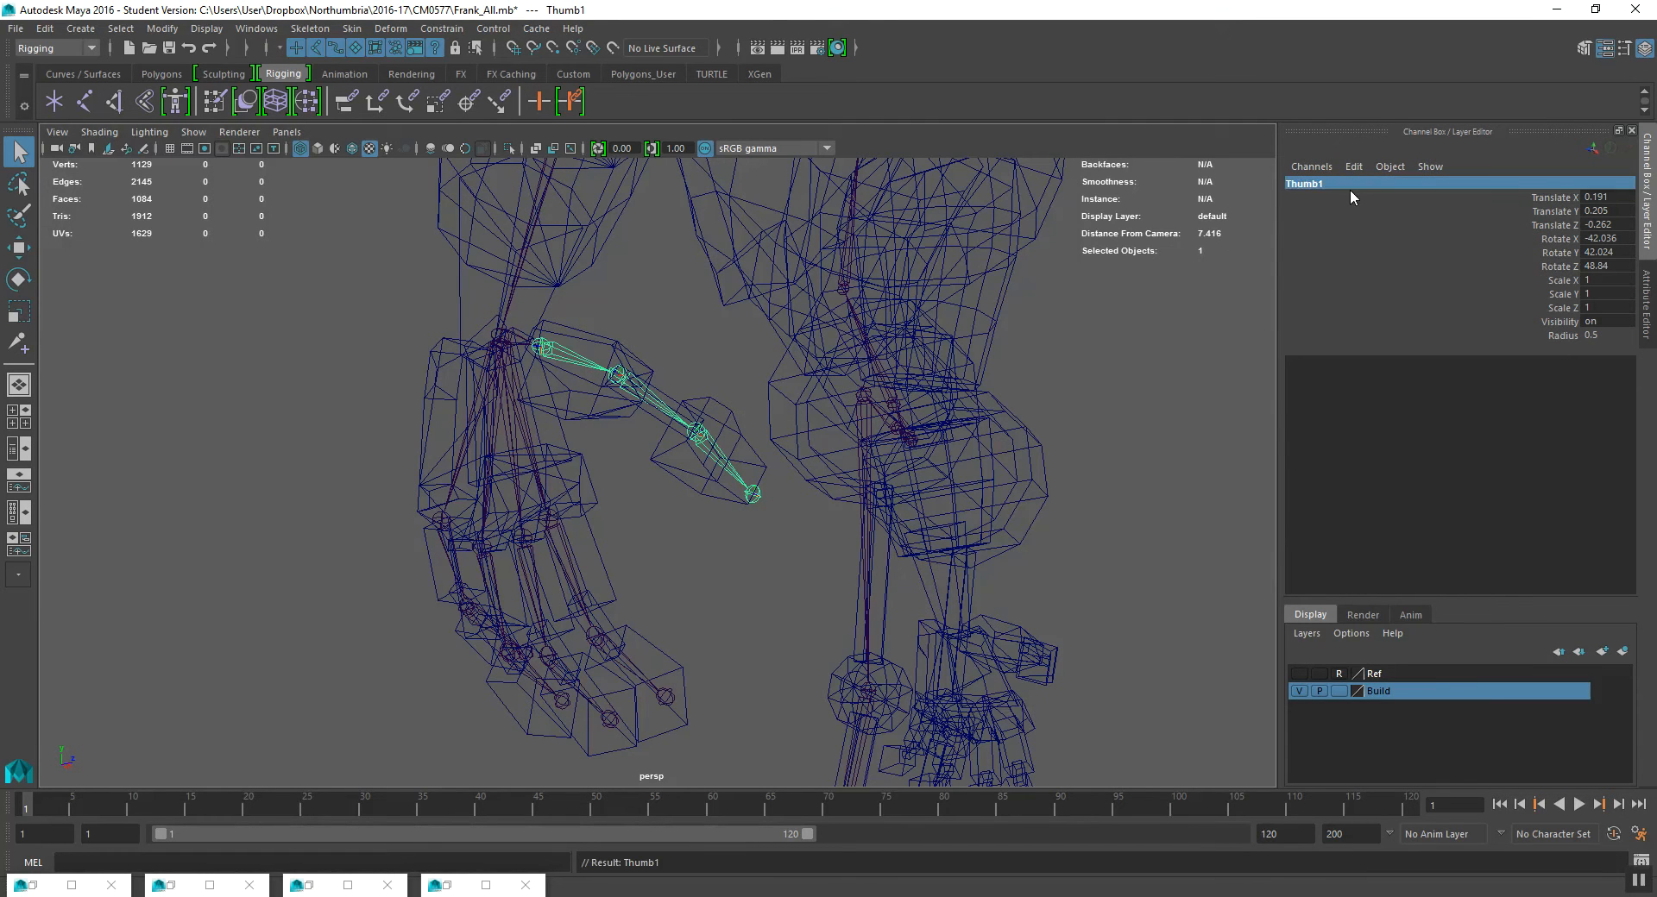
- Rename joint24, the child of Thumb1, as Thumb2
key("Down")
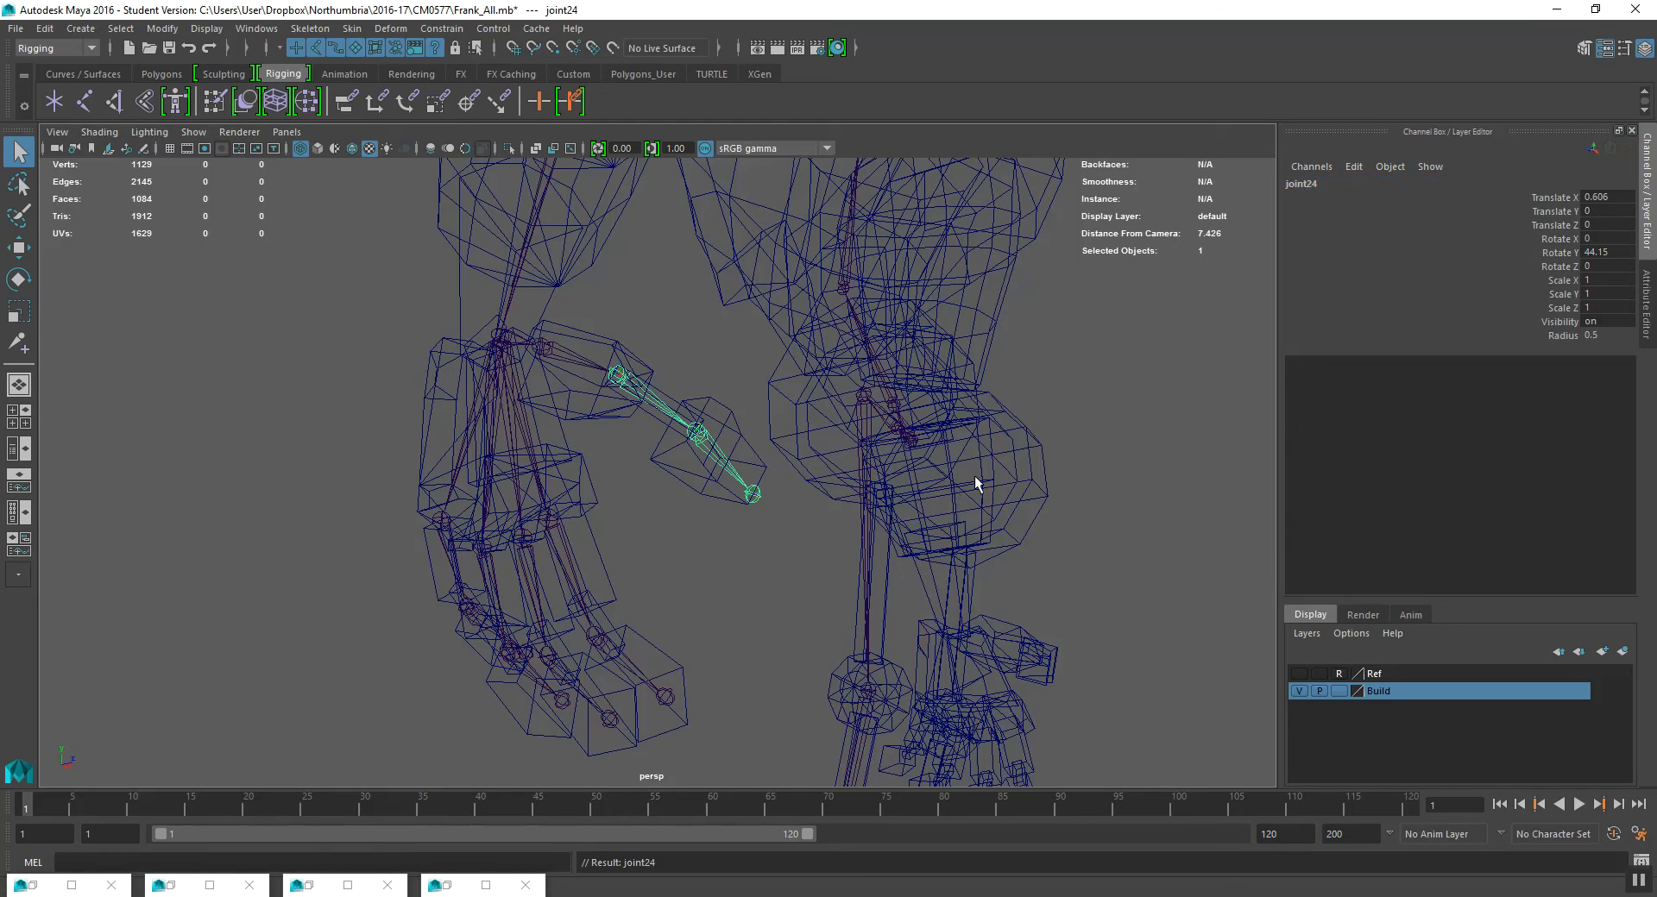
left_click(1349, 183)
type("Thum")
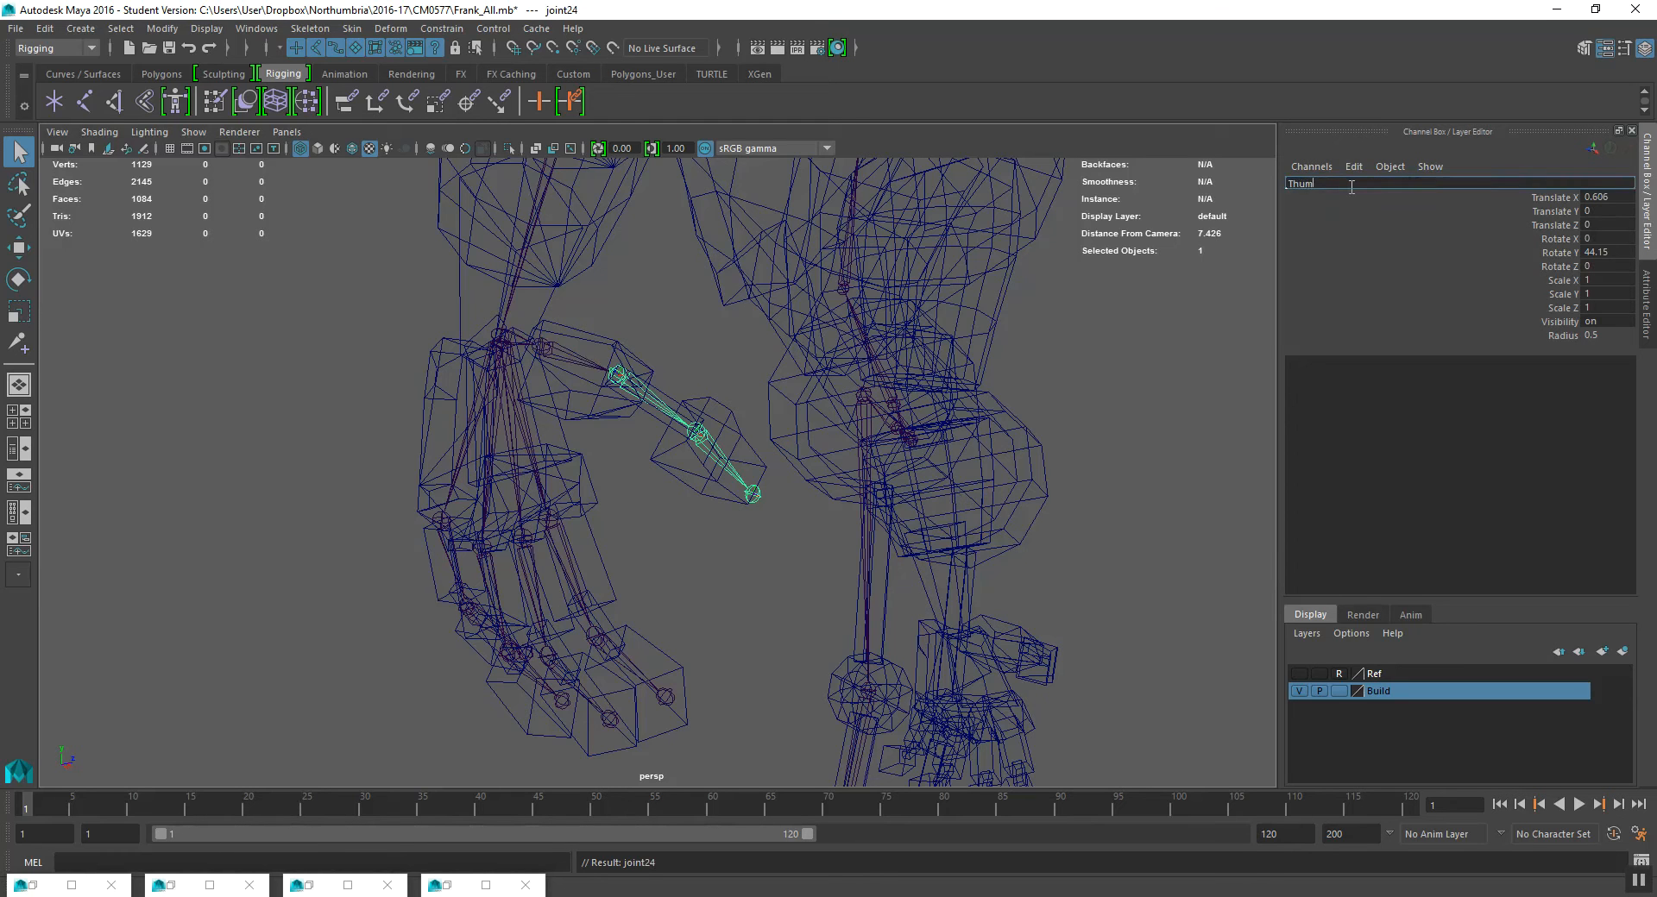
type("be2")
key("BackSpace")
key("BackSpace")
type("2")
key("Return")
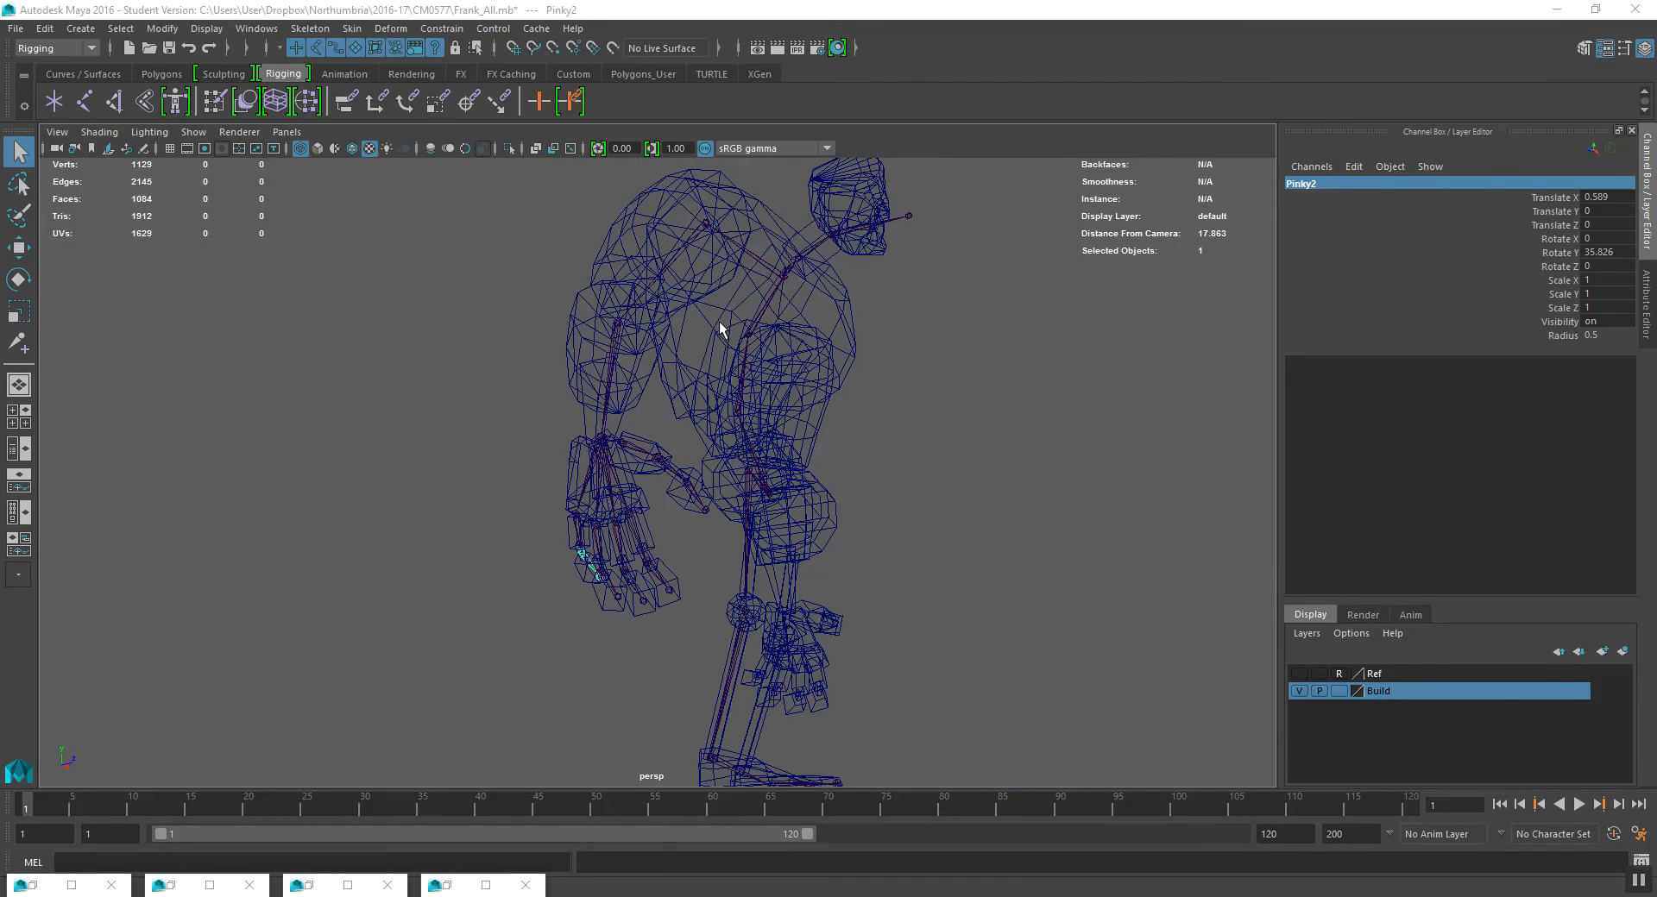
- Check the names of the right hand's thumb and finger joints, the pelvis joint and the root joint by selecting them
left_click_drag(721, 328, 471, 587, "alt")
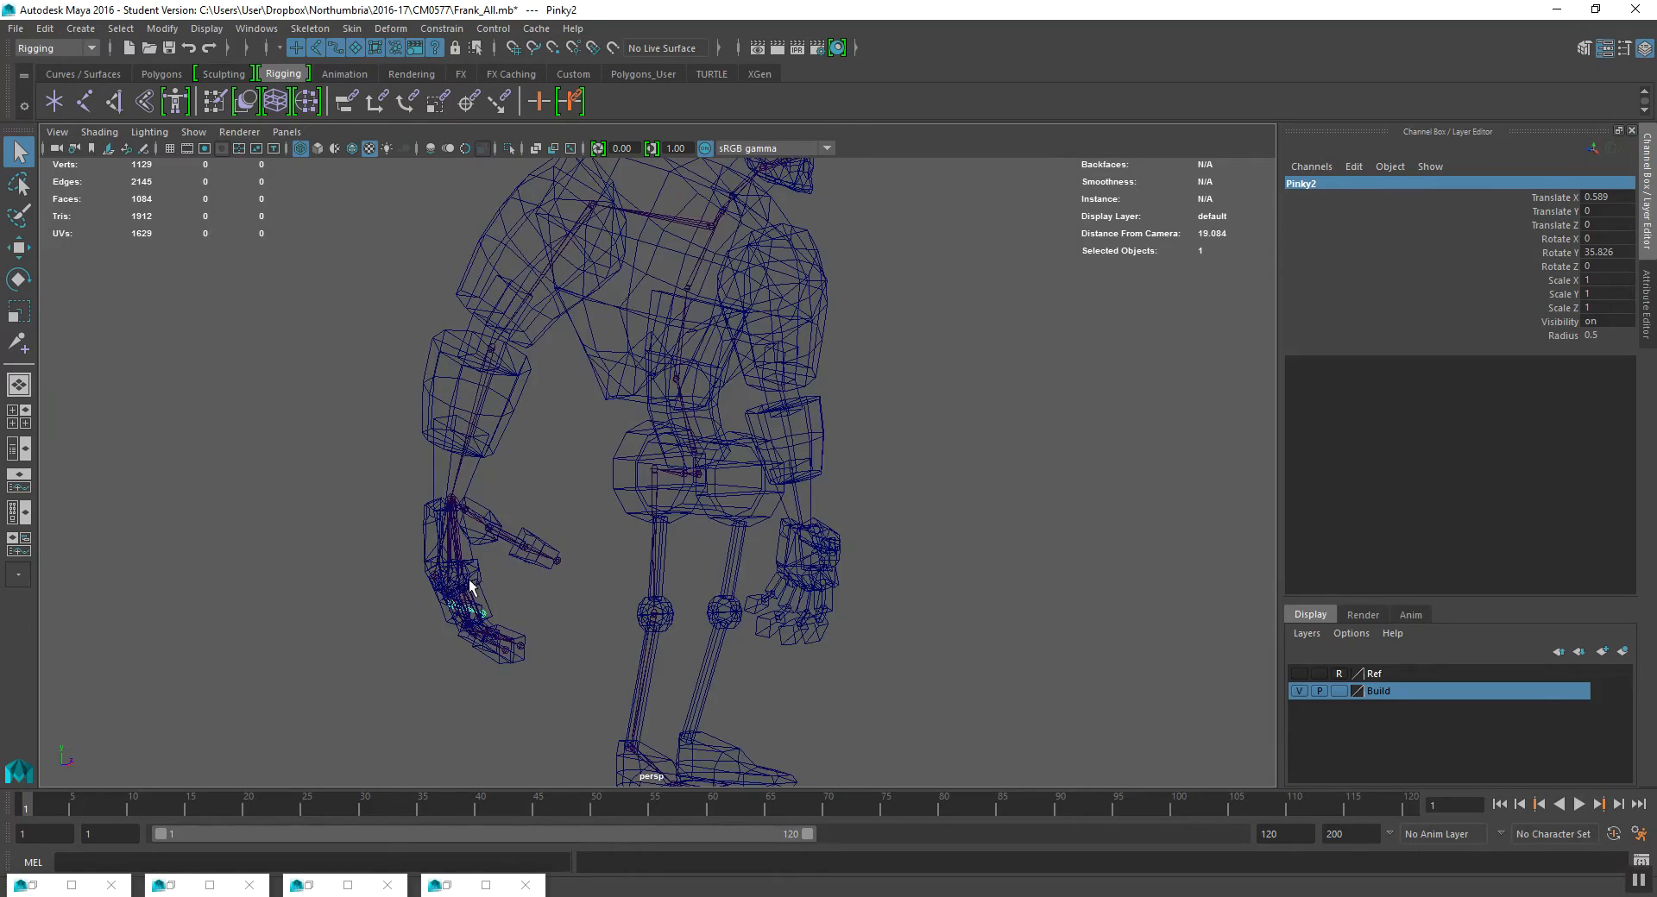
left_click(489, 530)
left_click_drag(489, 530, 509, 559, "alt")
right_click_drag(509, 559, 481, 597, "alt")
middle_click_drag(481, 597, 604, 456, "alt")
left_click_drag(604, 457, 517, 471, "alt")
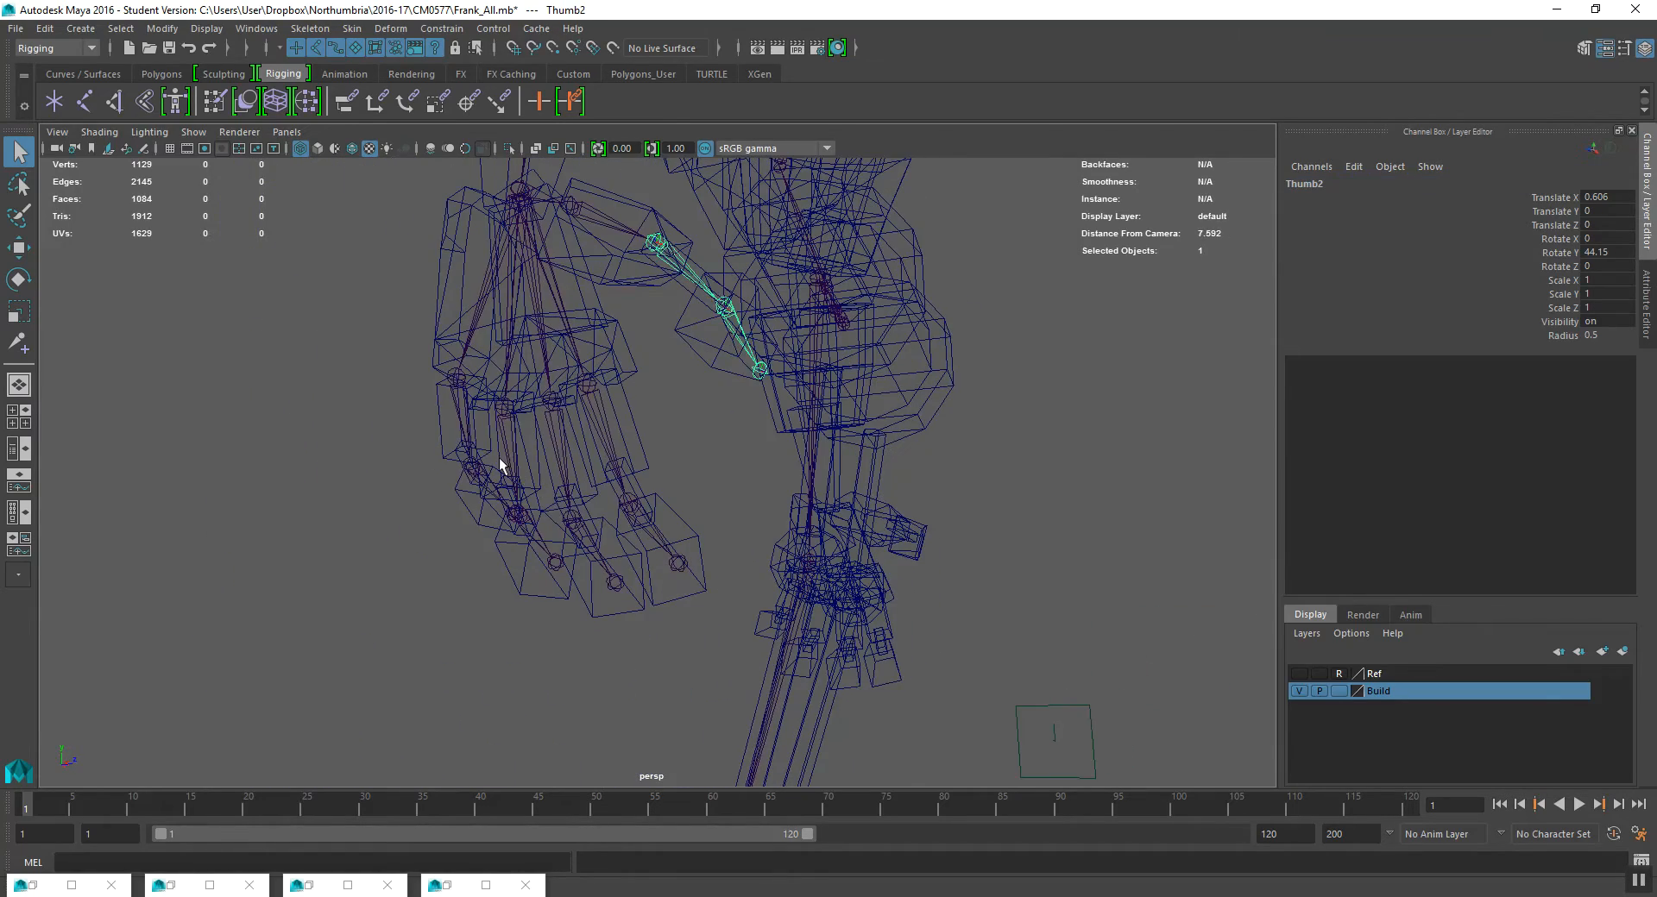
left_click(469, 438)
left_click(513, 453)
left_click_drag(558, 426, 498, 450, "alt")
left_click(496, 452)
left_click(532, 433)
left_click_drag(614, 339, 592, 485, "alt")
left_click(592, 492)
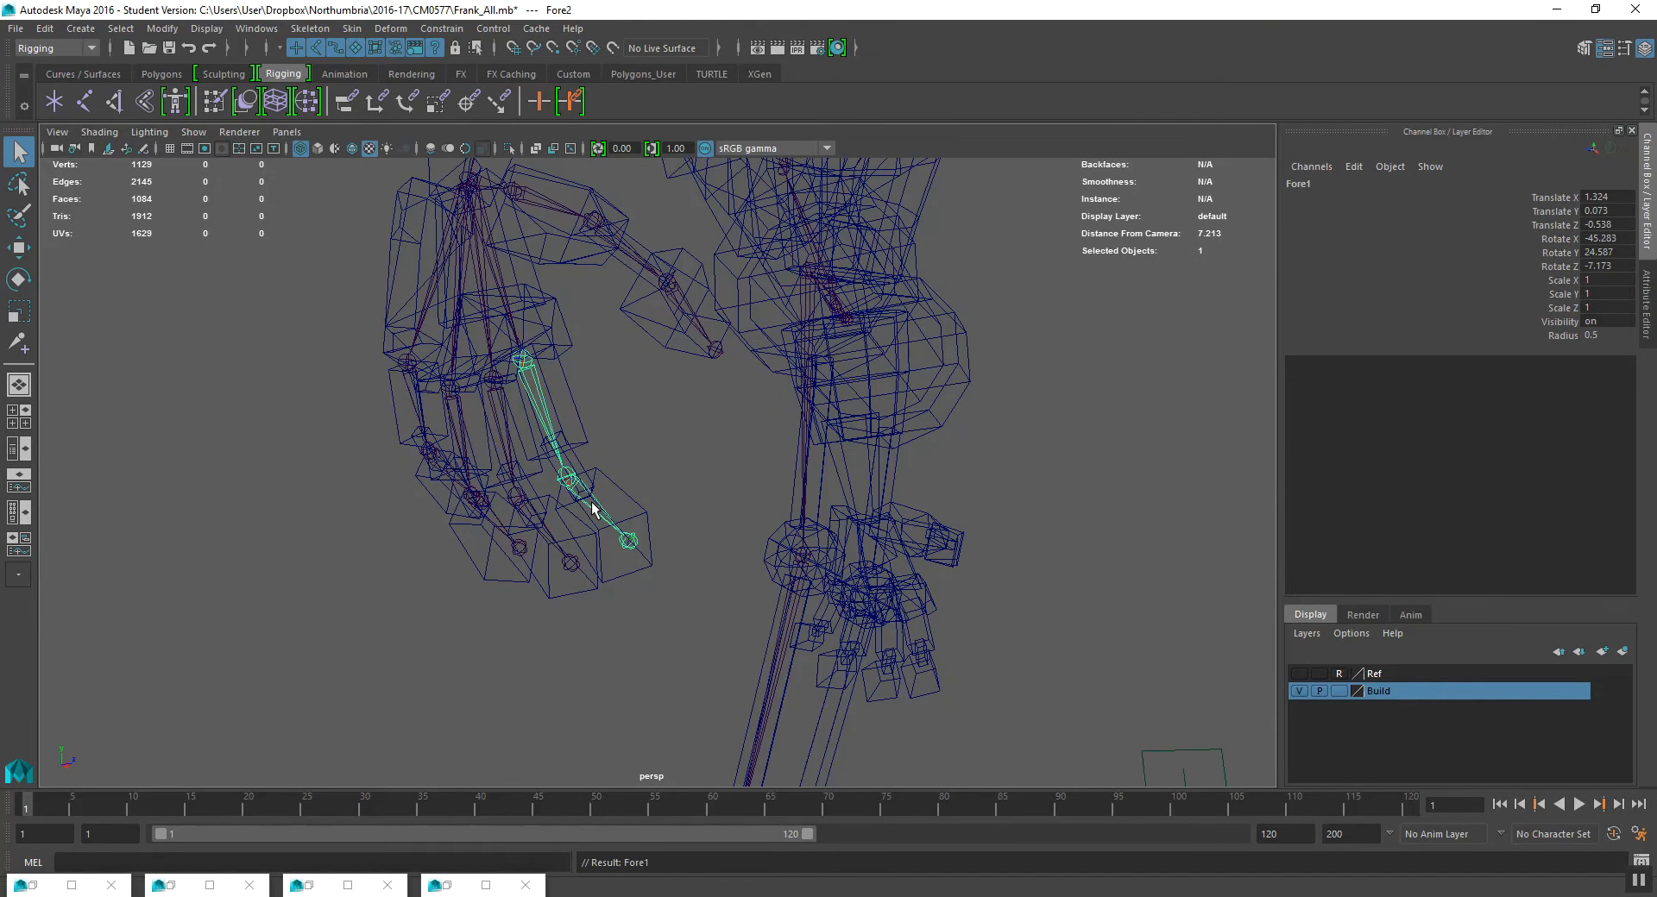
left_click_drag(629, 528, 561, 528, "alt")
left_click(290, 301)
middle_click_drag(319, 296, 322, 347, "alt")
left_click_drag(322, 348, 411, 359, "alt")
scroll(410, 359, "down", 3)
middle_click_drag(410, 359, 580, 490, "alt")
scroll(580, 490, "down", 4)
left_click(758, 501)
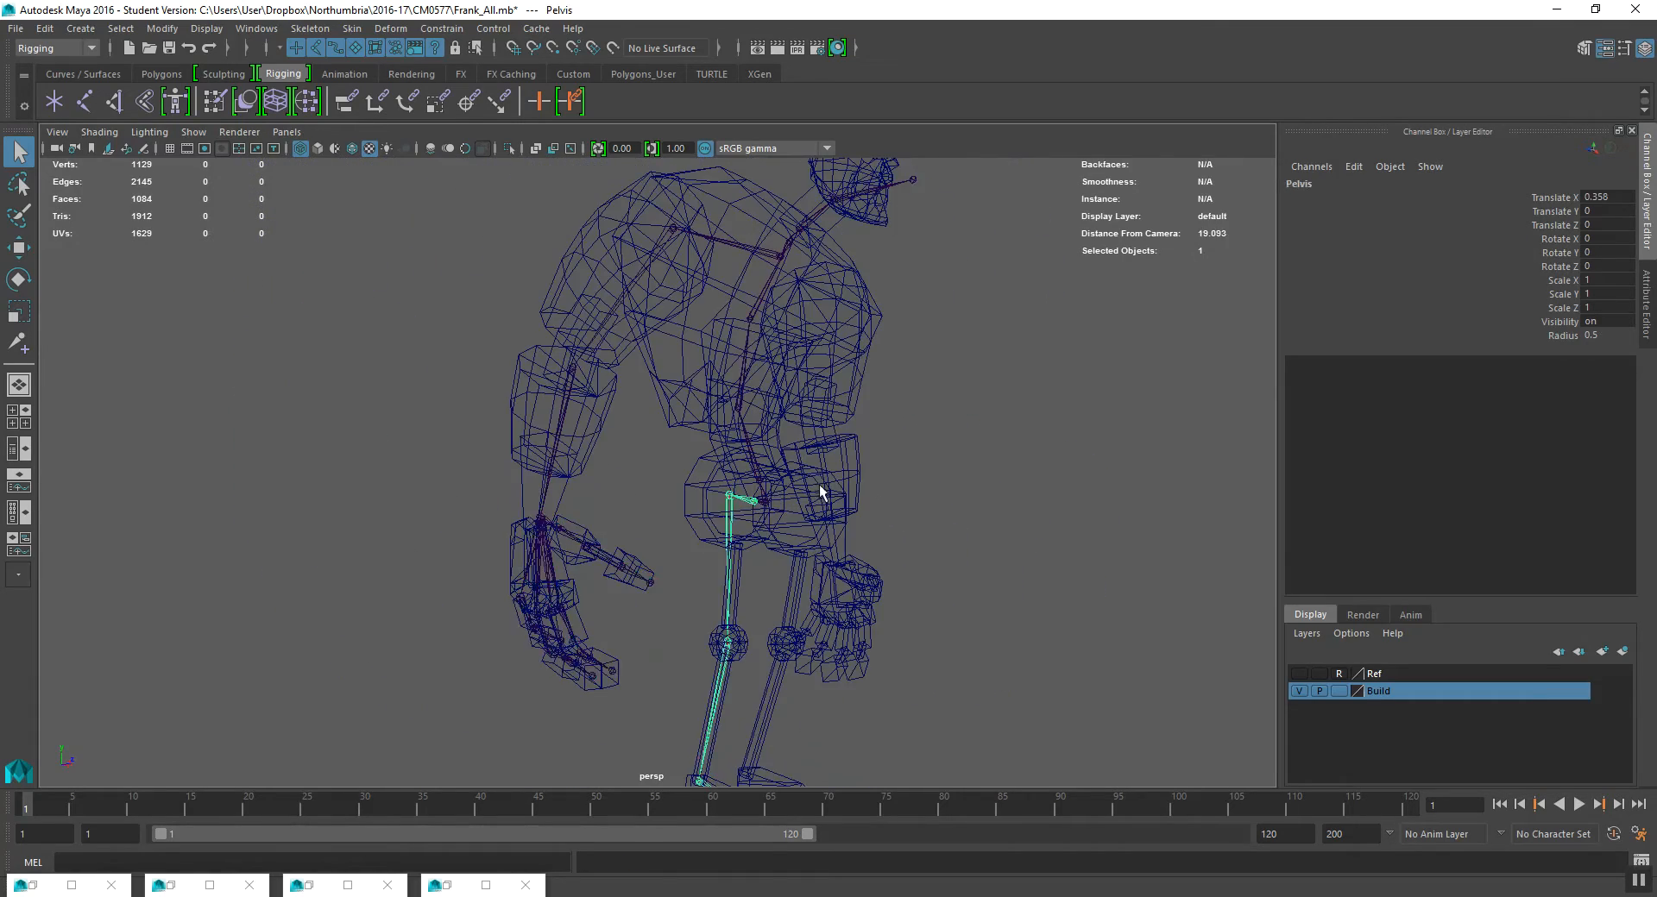
middle_click_drag(825, 483, 773, 477, "alt")
left_click(714, 498)
scroll(739, 490, "down", 4)
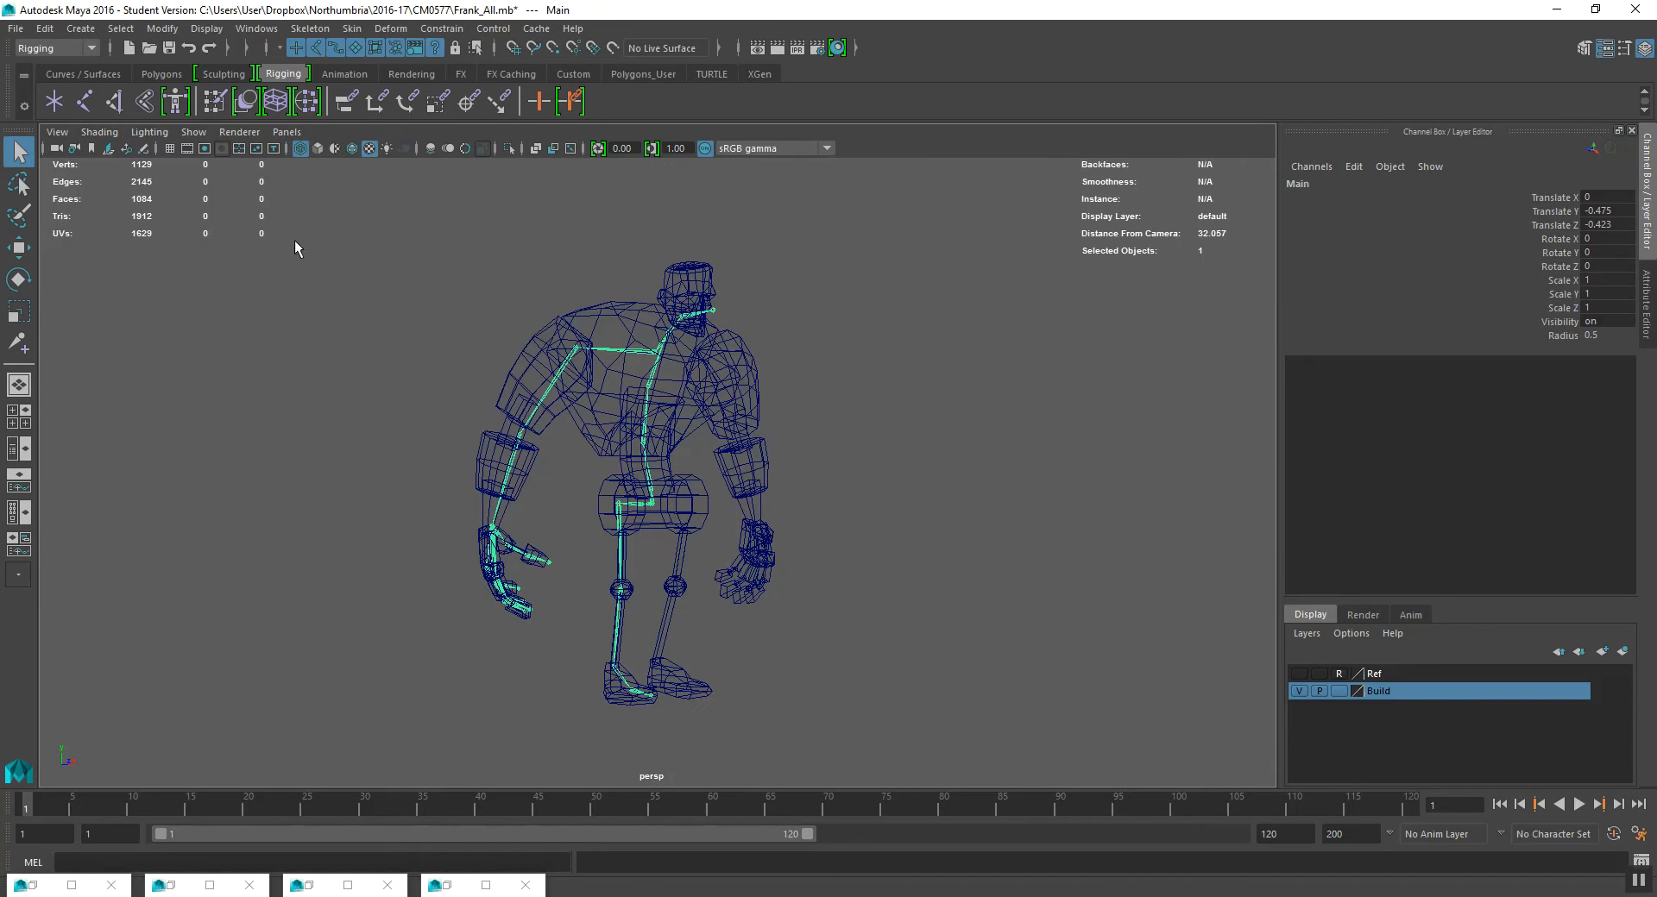
- Open the Outliner and select the four joint20 end joints under Pinky2, Ring2, Mid2 and Fore2
left_click(255, 29)
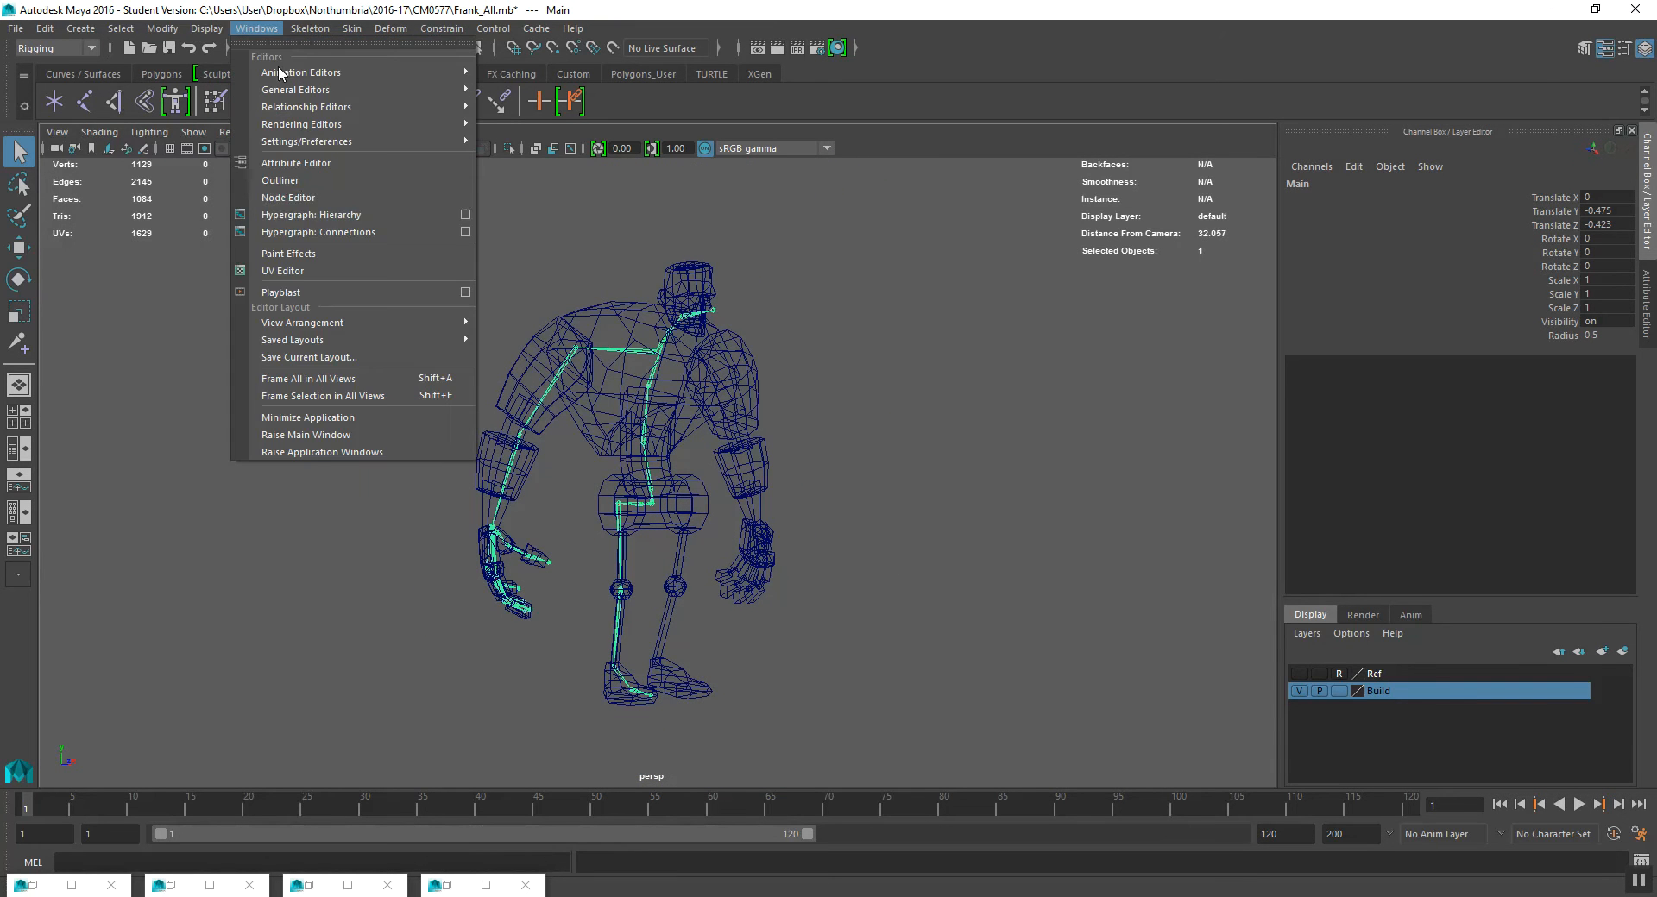
left_click(282, 180)
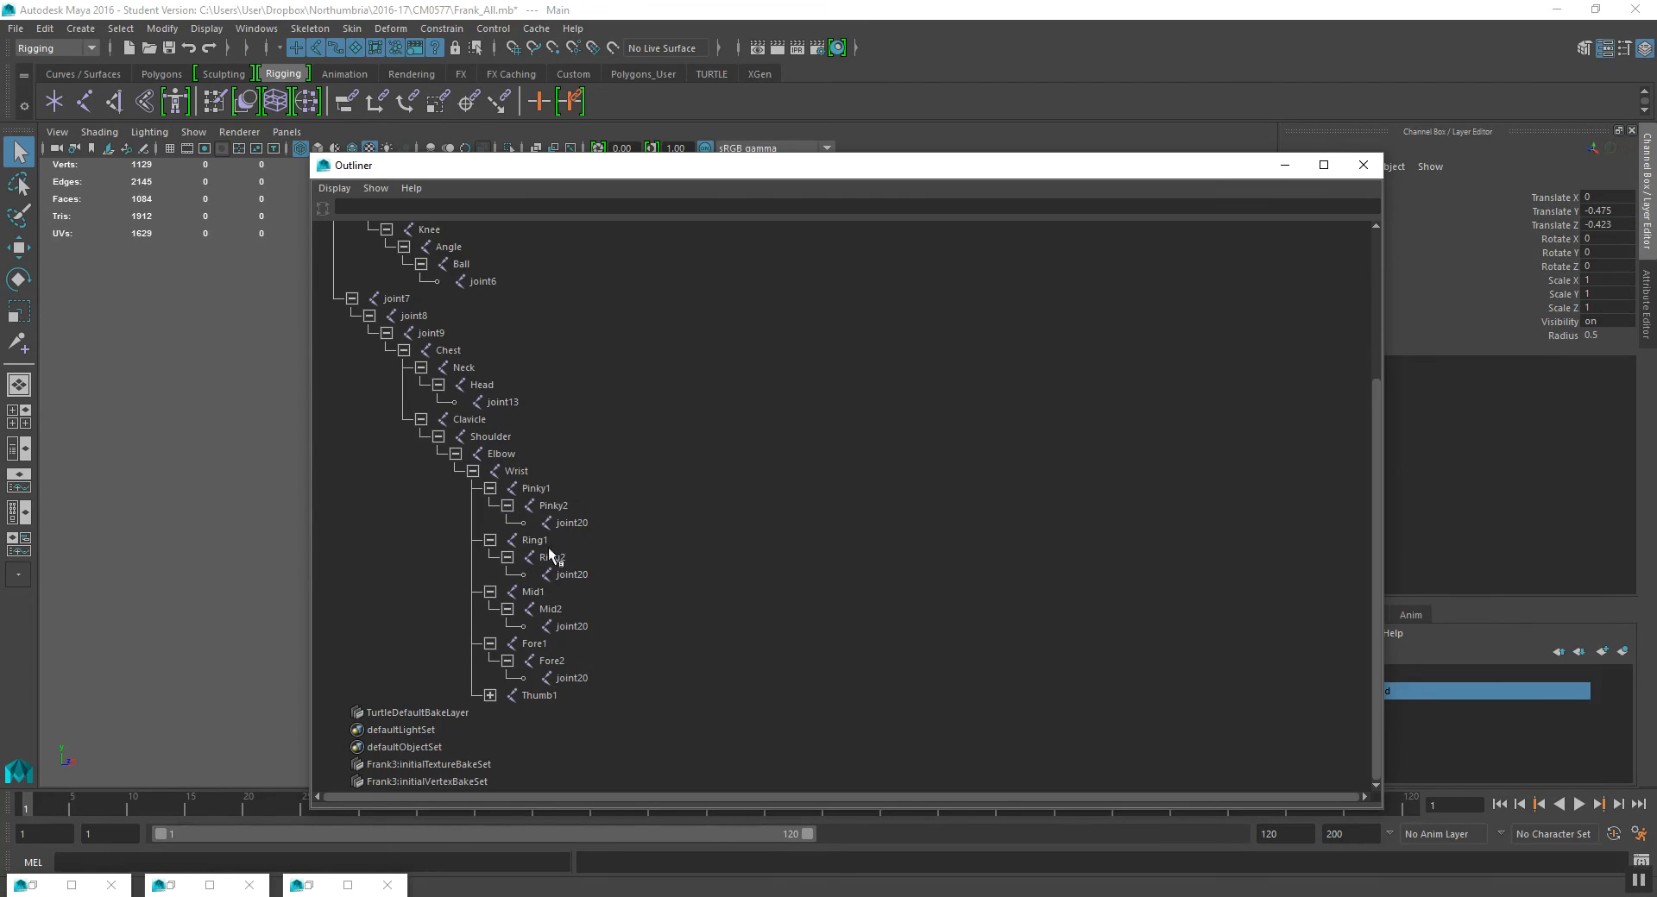
left_click(577, 628)
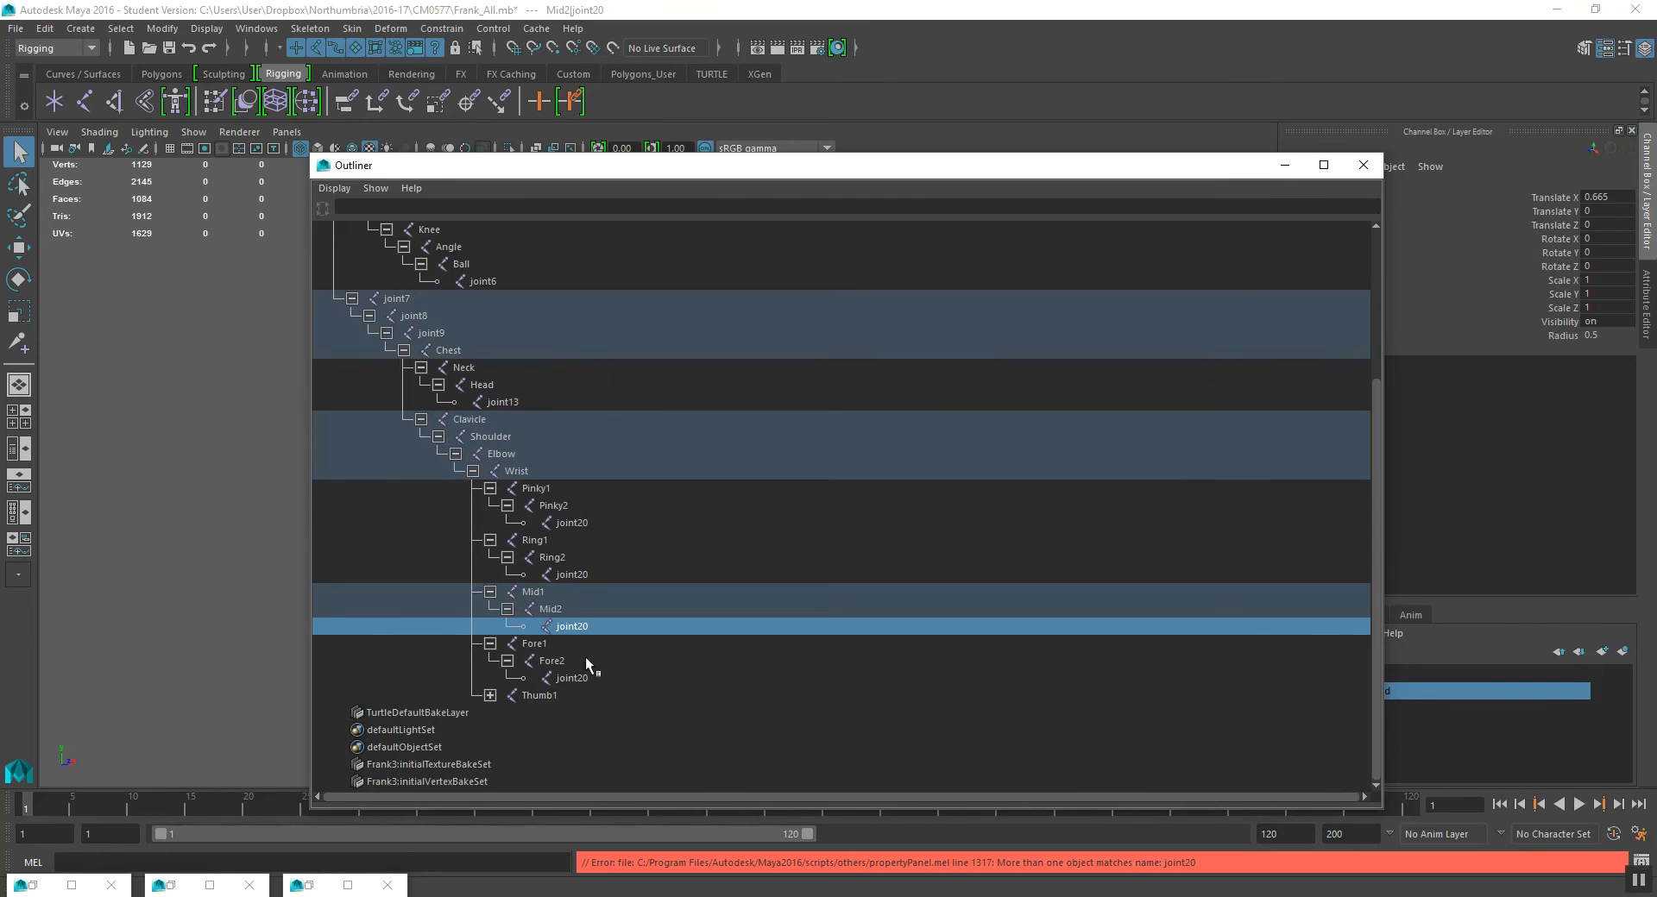
left_click(575, 678)
left_click(580, 626, "ctrl")
left_click(585, 573, "ctrl")
left_click(587, 522, "ctrl")
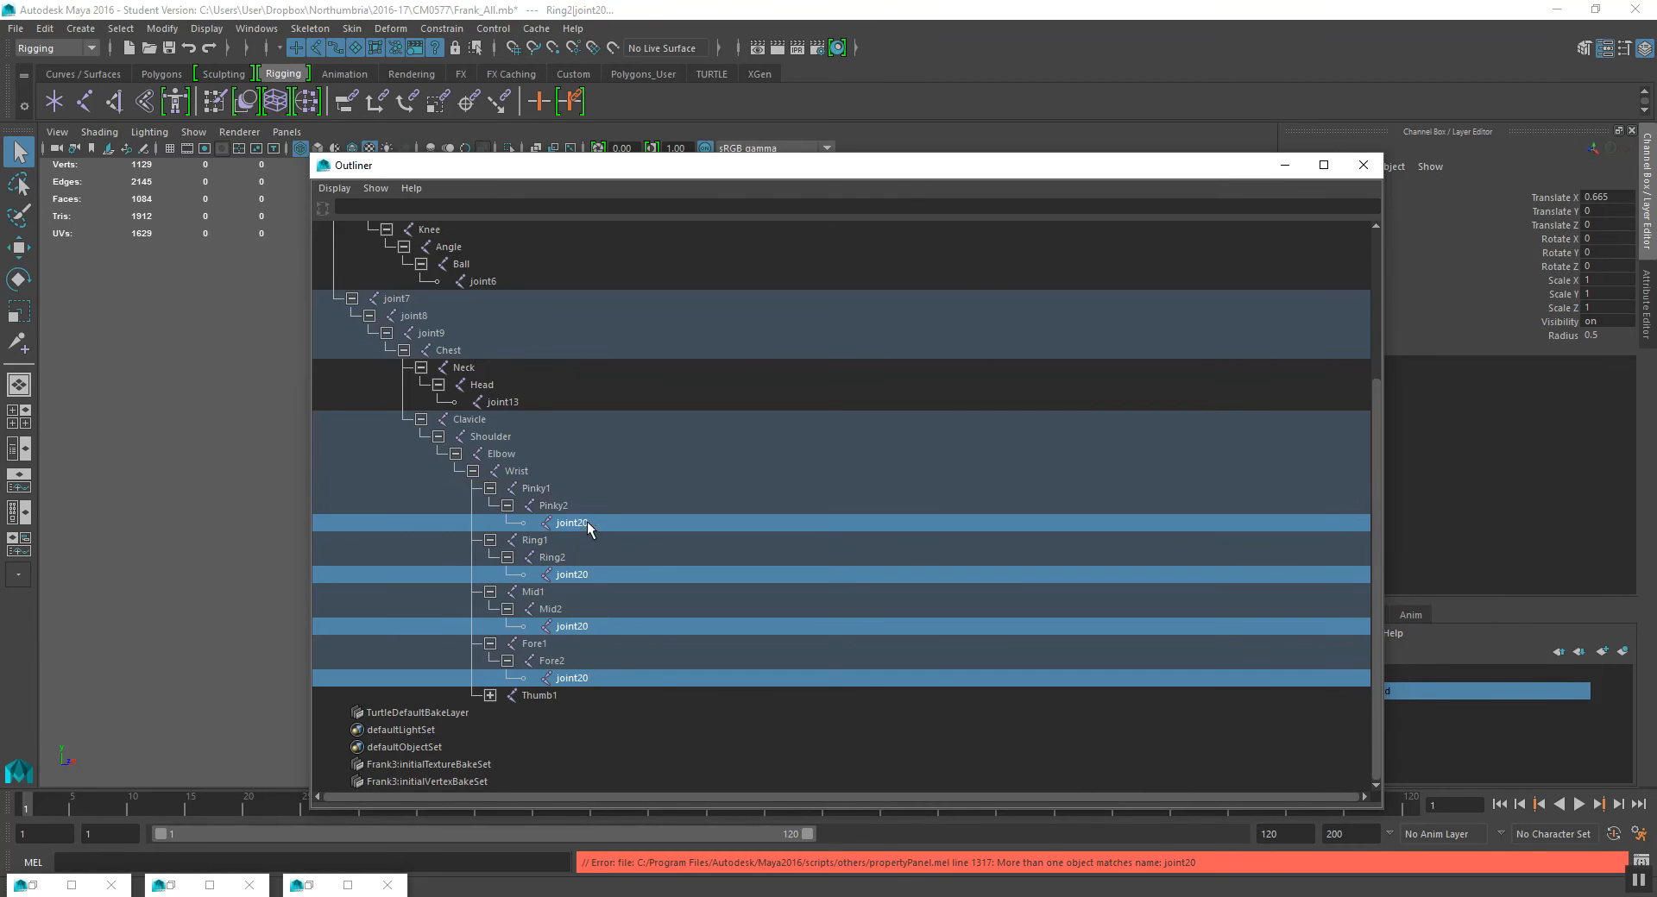
- Rename both joint6 beneath Ball and joint13 beneath Head as End
scroll(592, 514, "up", 4)
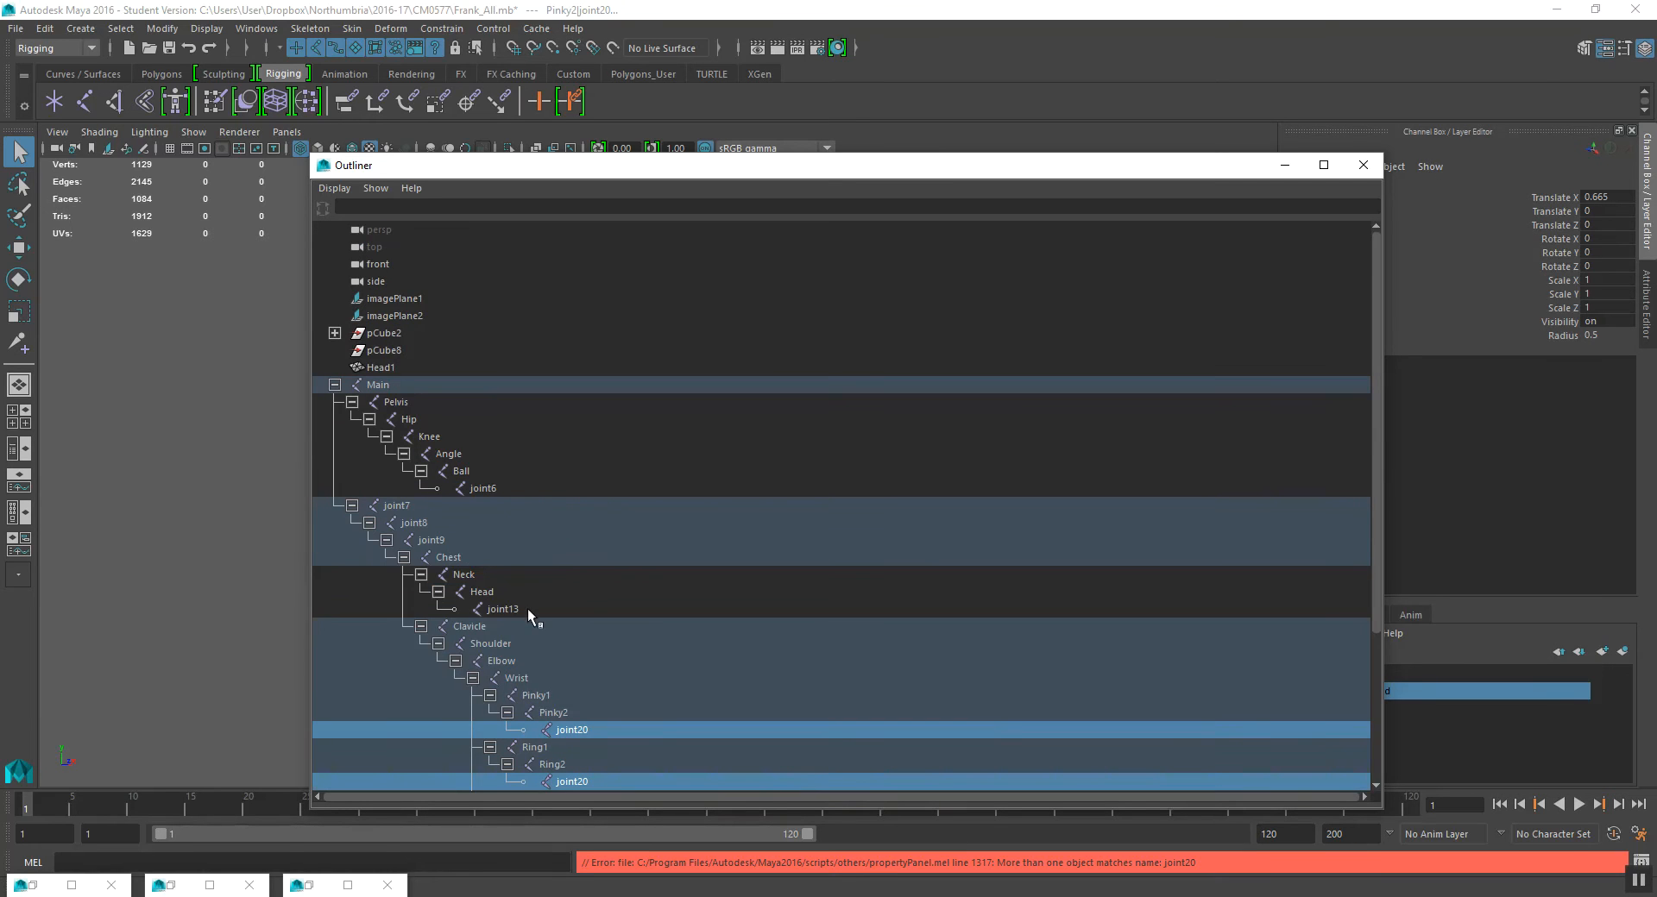
left_click(527, 608)
left_click(505, 489)
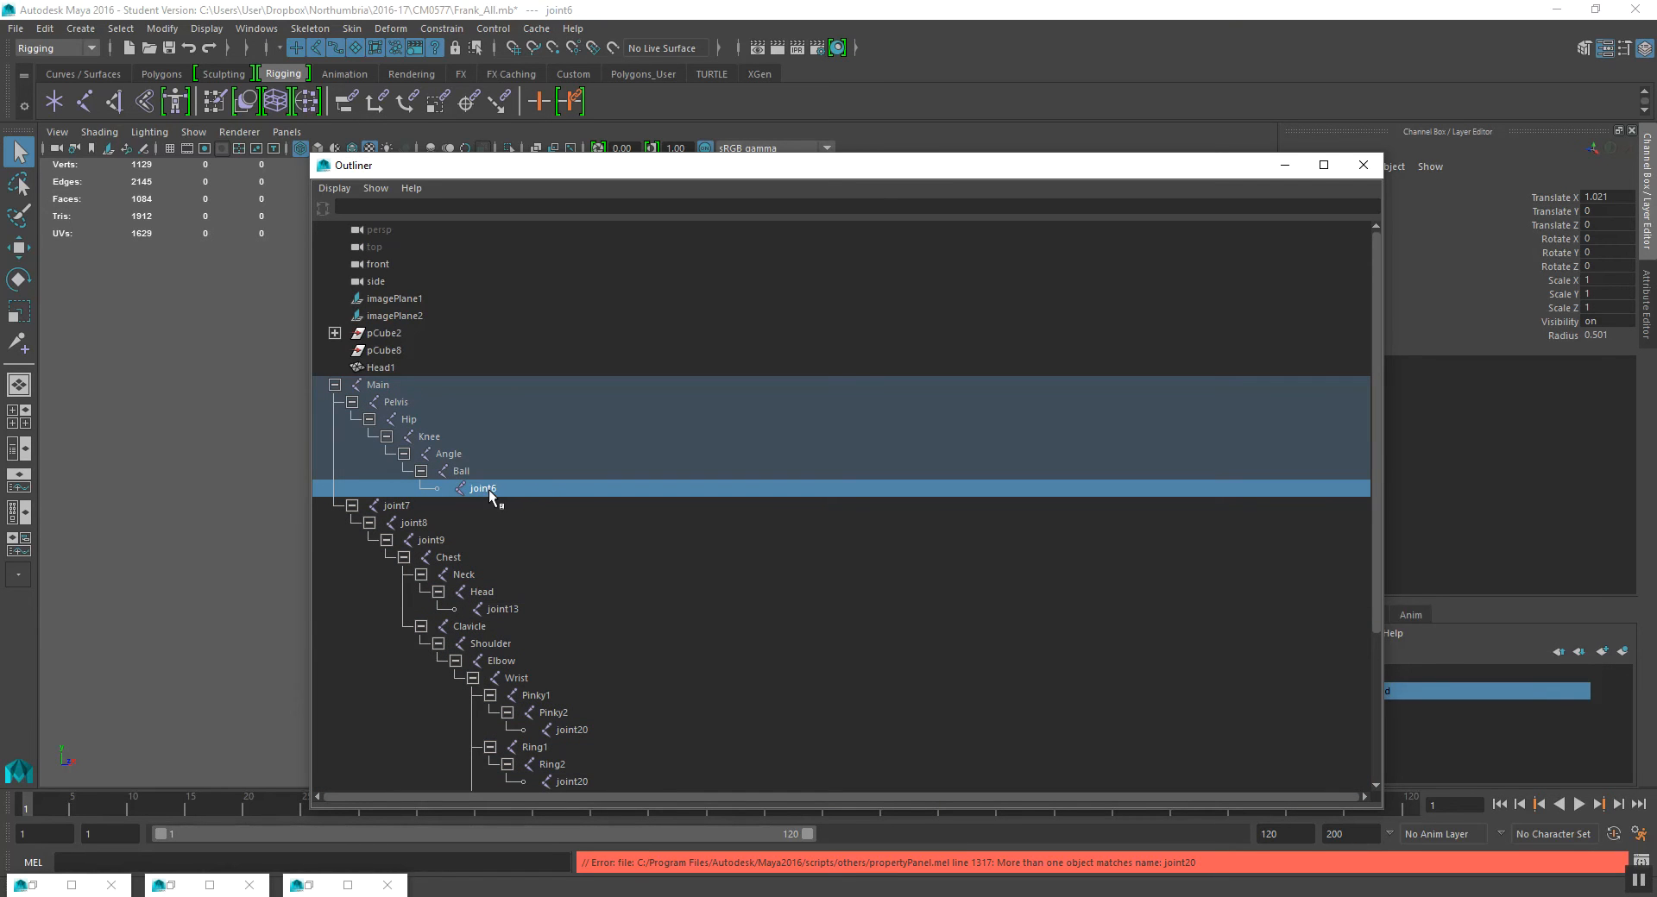
double_click(505, 490)
type("En")
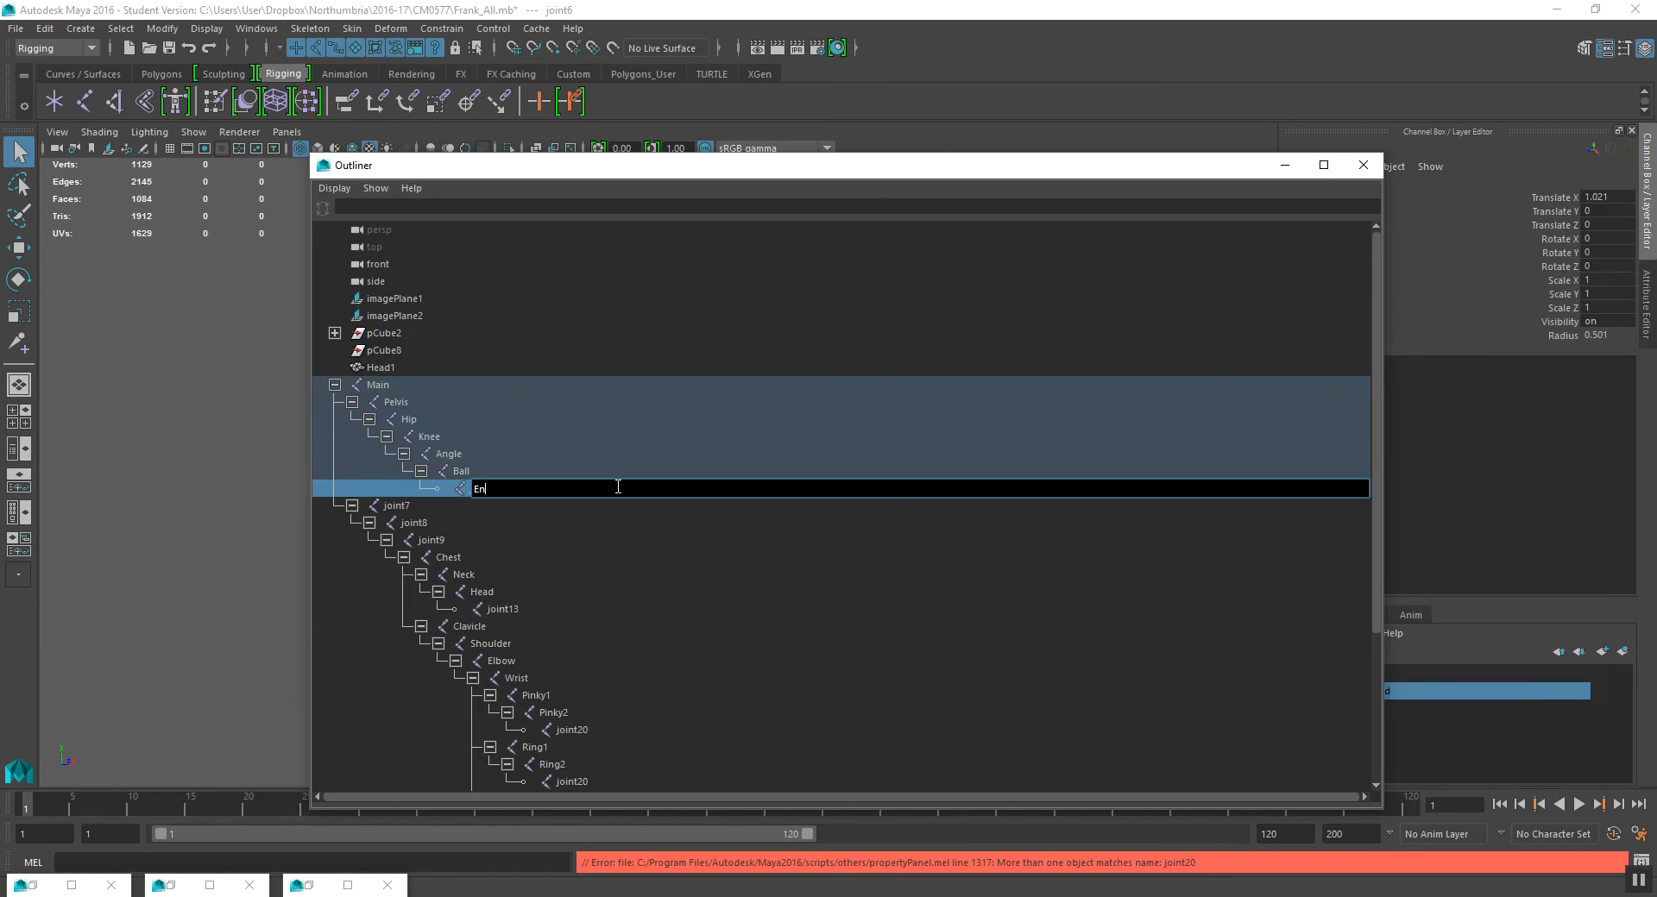
type("d")
key("Return")
double_click(509, 609)
type("End")
key("Return")
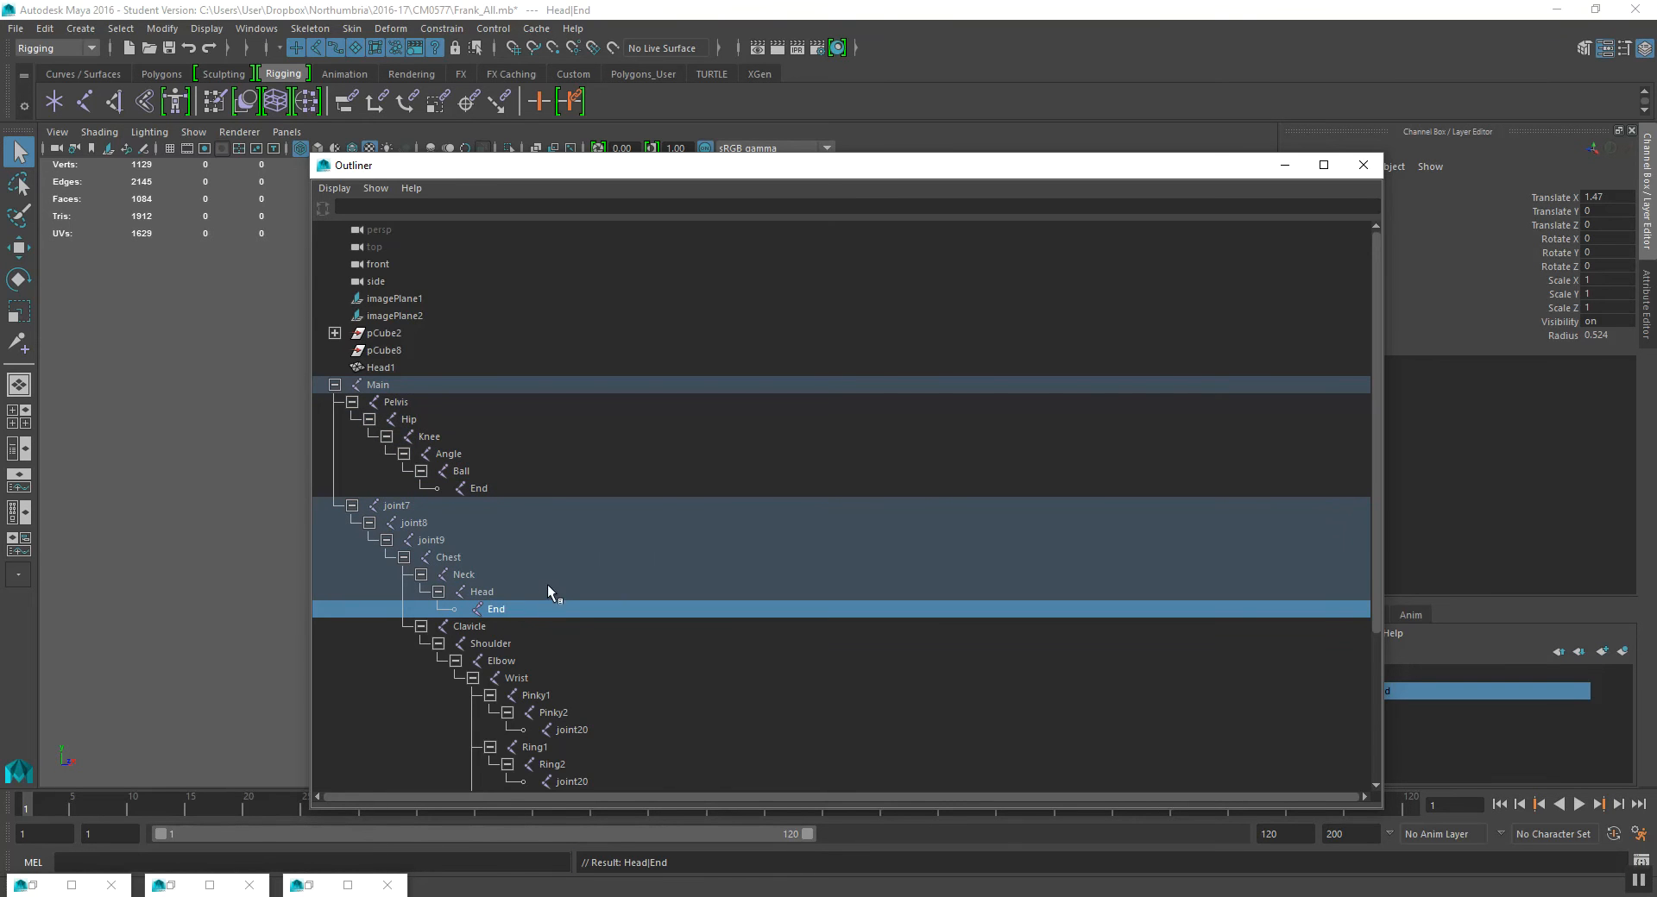
- Rename the joint20 end joints under Pinky2 and Ring2 as End
scroll(552, 582, "down", 4)
double_click(574, 522)
type("End")
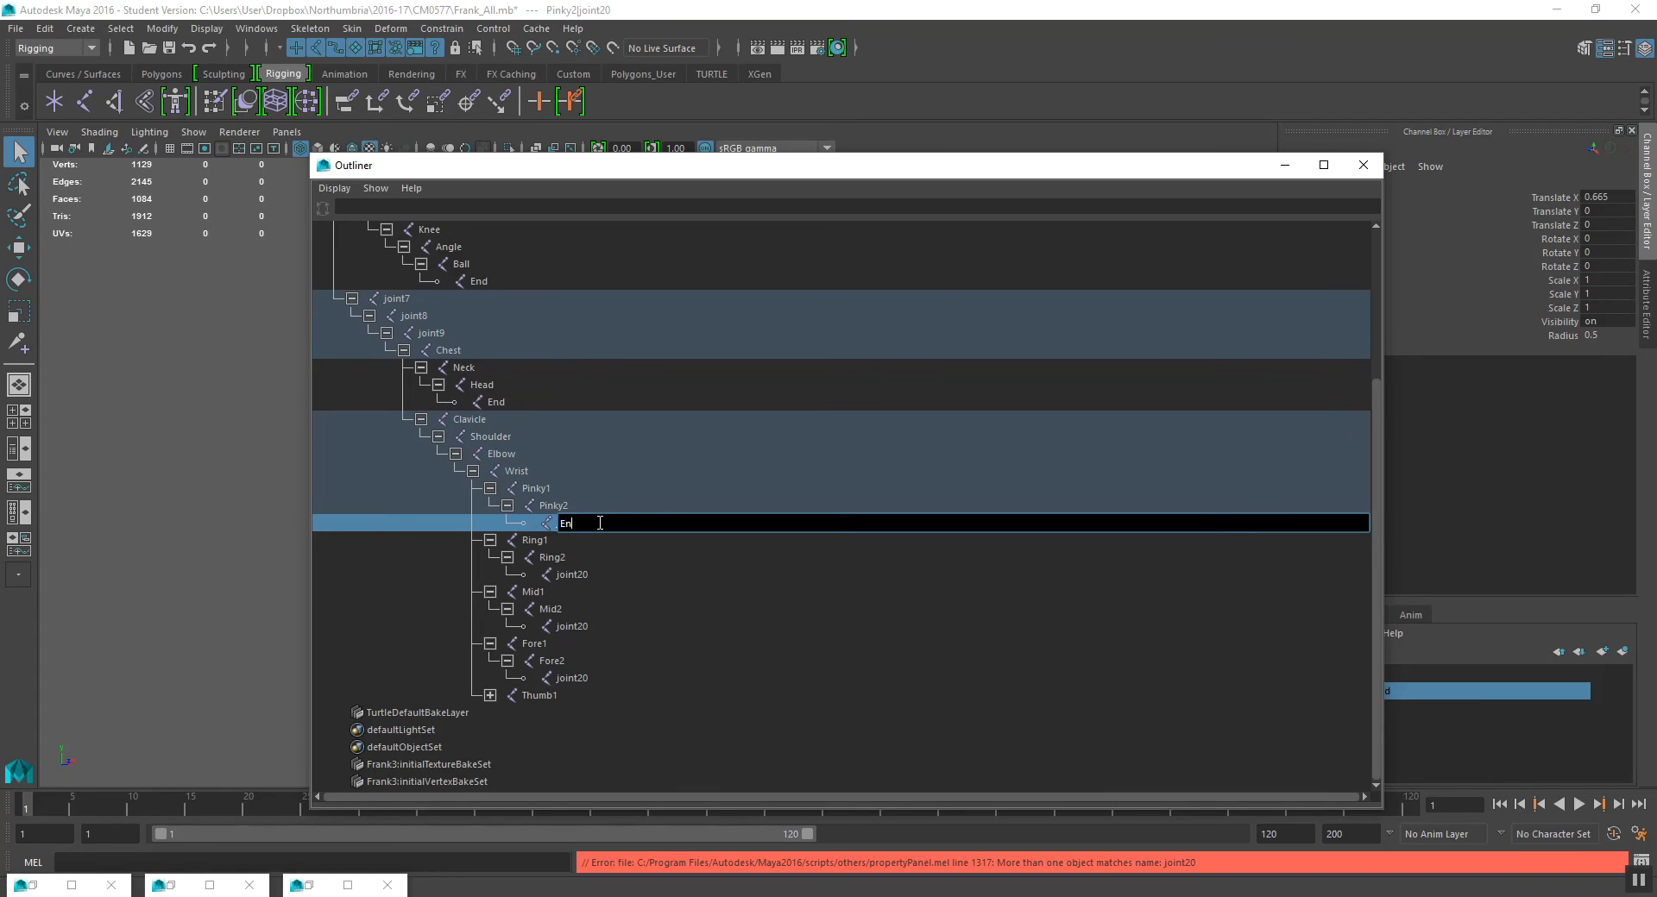
key("Return")
double_click(574, 575)
type("End")
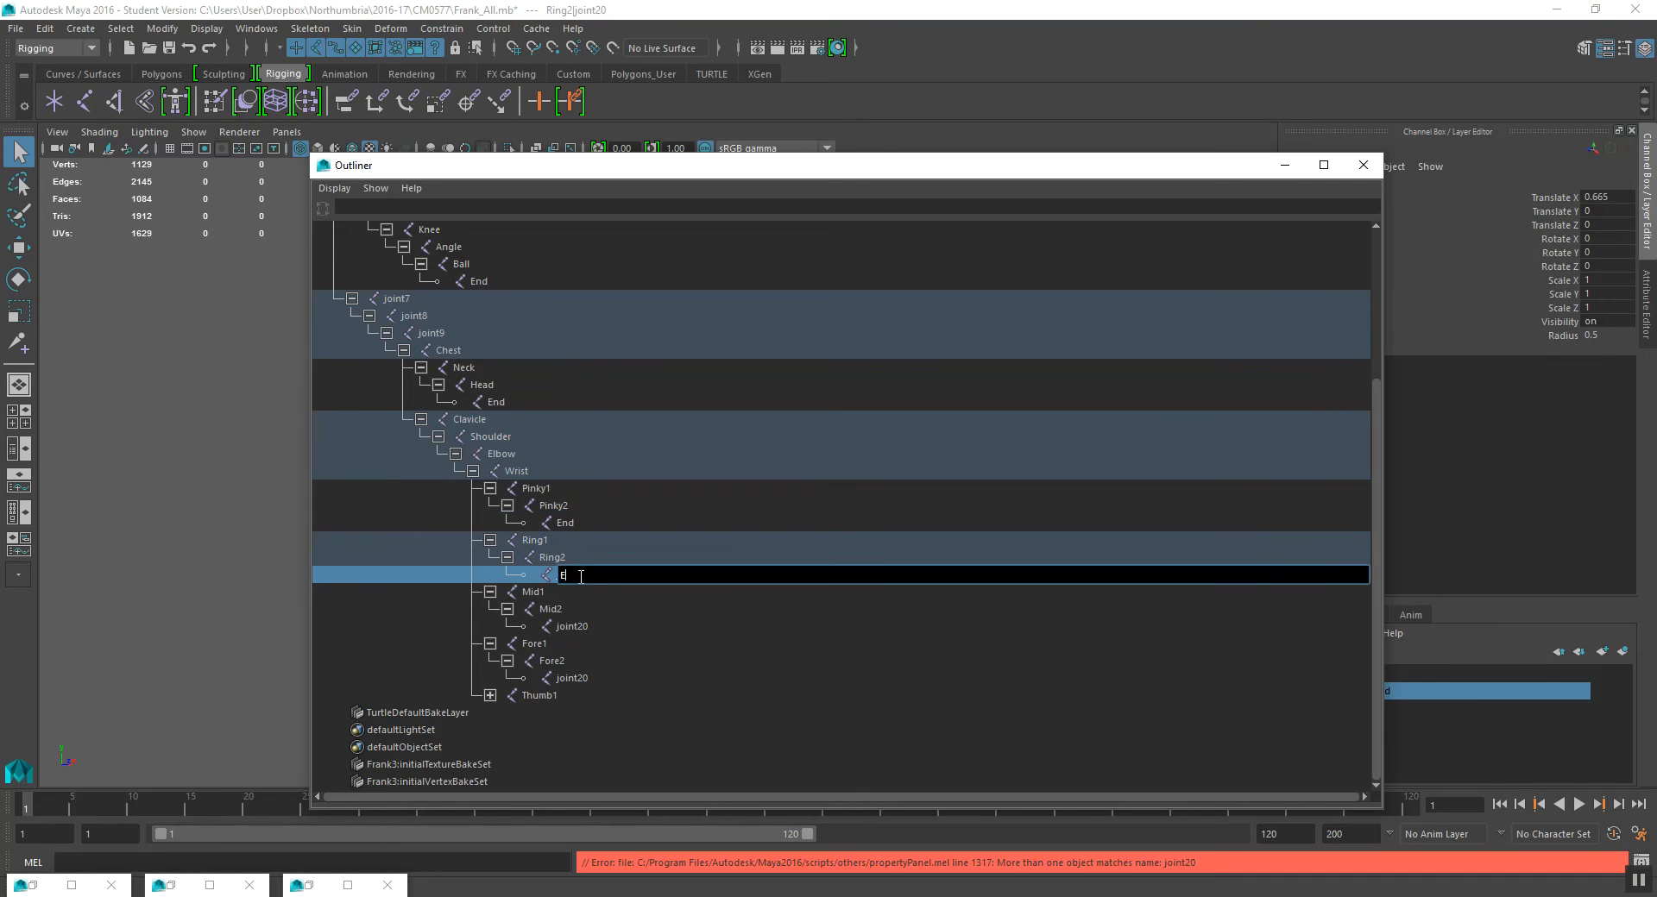
key("Return")
- Rename the joint20 end joints under Mid2 and Fore2 as End
double_click(569, 626)
type("End")
key("Return")
double_click(571, 678)
type("End")
key("Return")
- Minimise the Outliner and mirror the arm chain from the Clavicle joint across YZ with the Behavior function
scroll(633, 541, "up", 4)
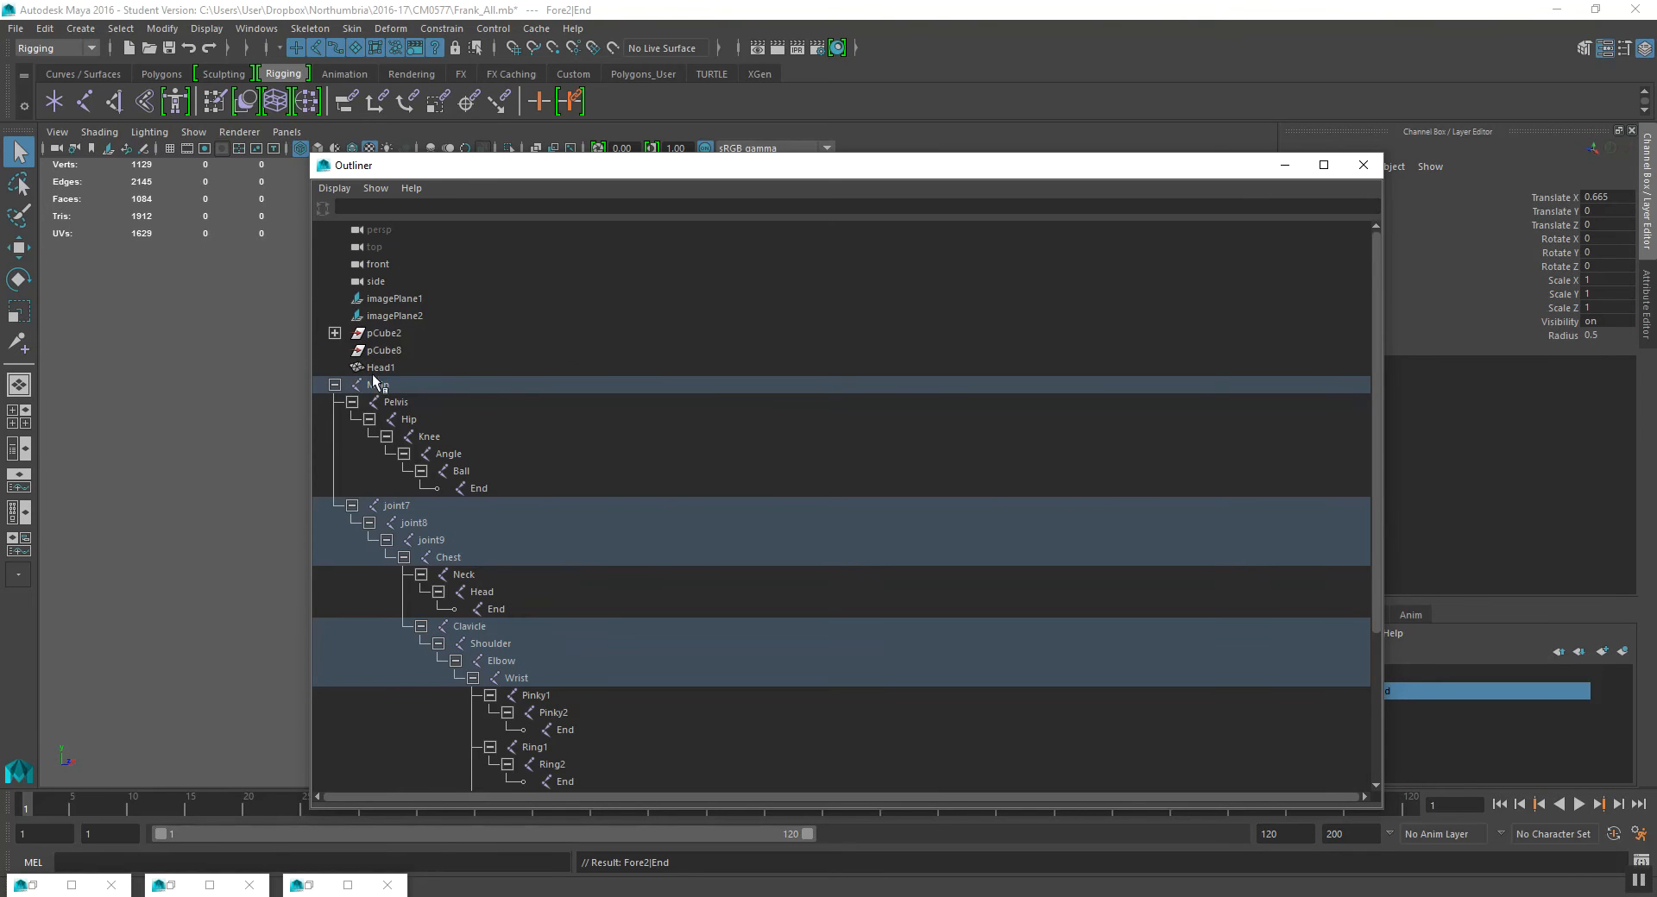
left_click(1285, 165)
left_click_drag(695, 354, 783, 610, "alt")
left_click(571, 367)
left_click(630, 355)
scroll(673, 356, "up", 2)
middle_click_drag(825, 447, 728, 462, "alt")
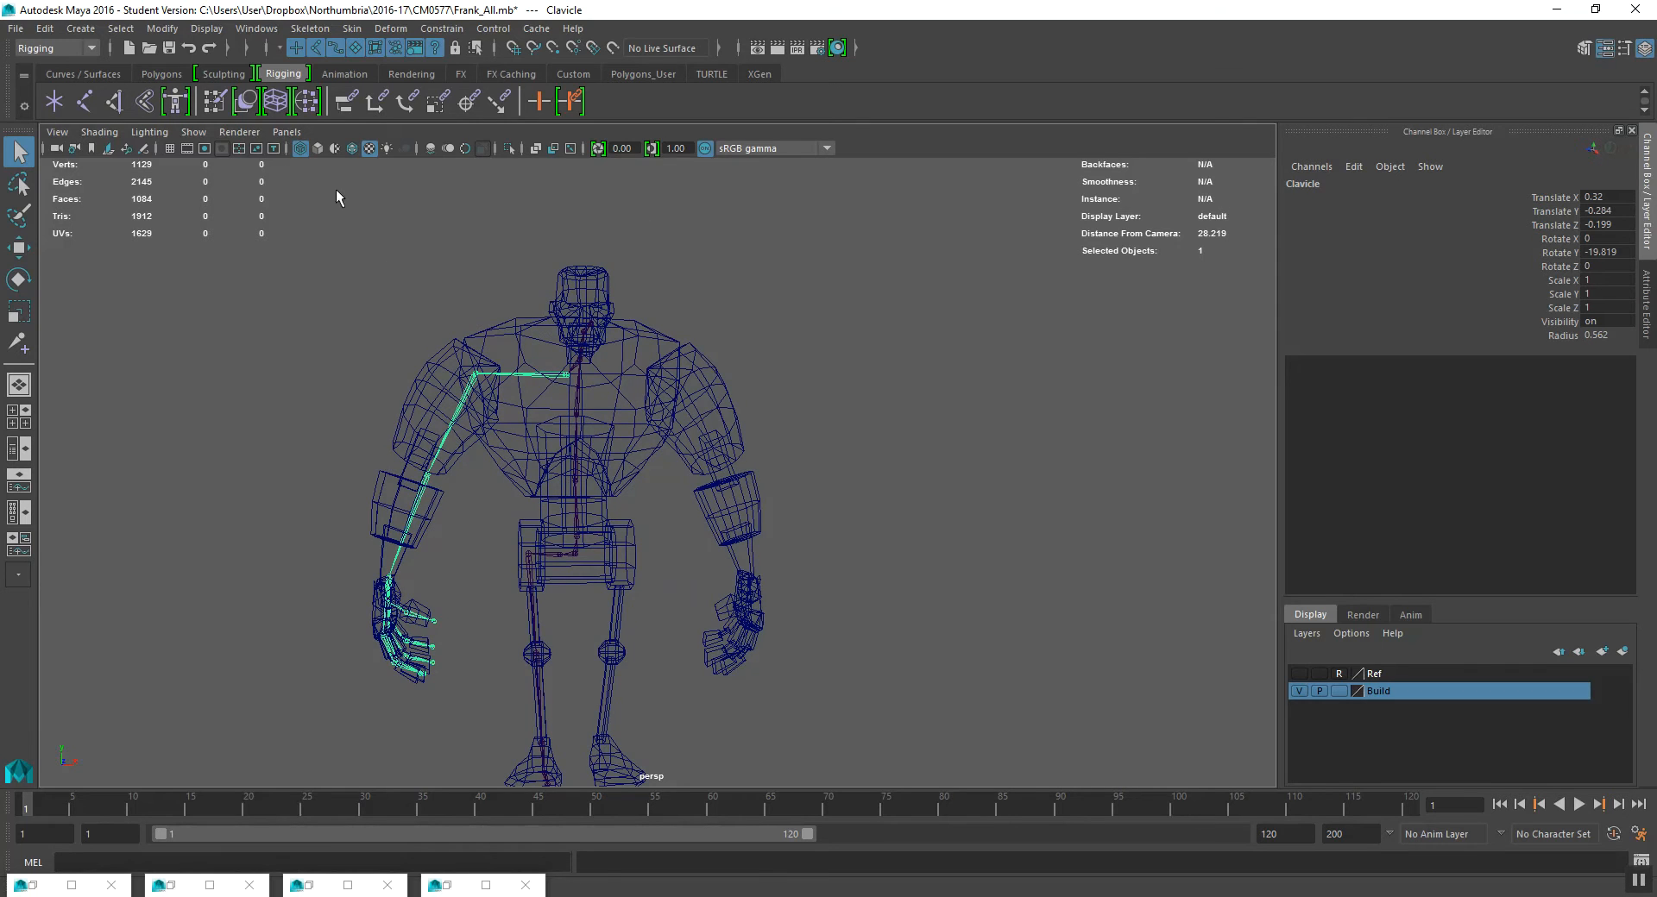
middle_click_drag(380, 264, 333, 229, "alt")
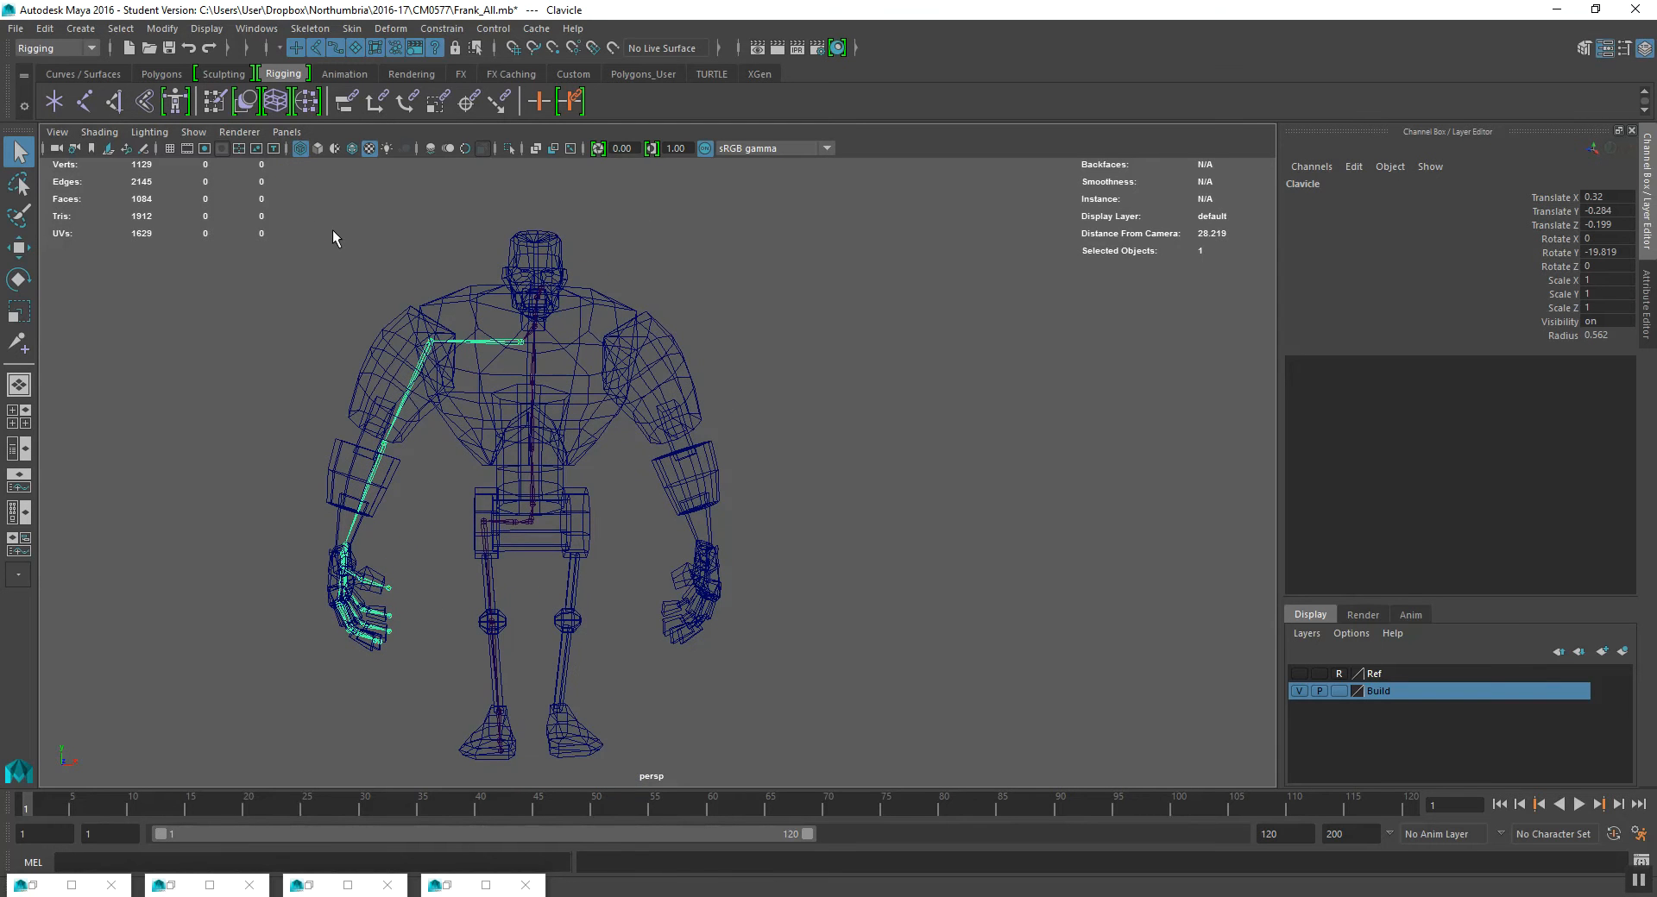
left_click(308, 29)
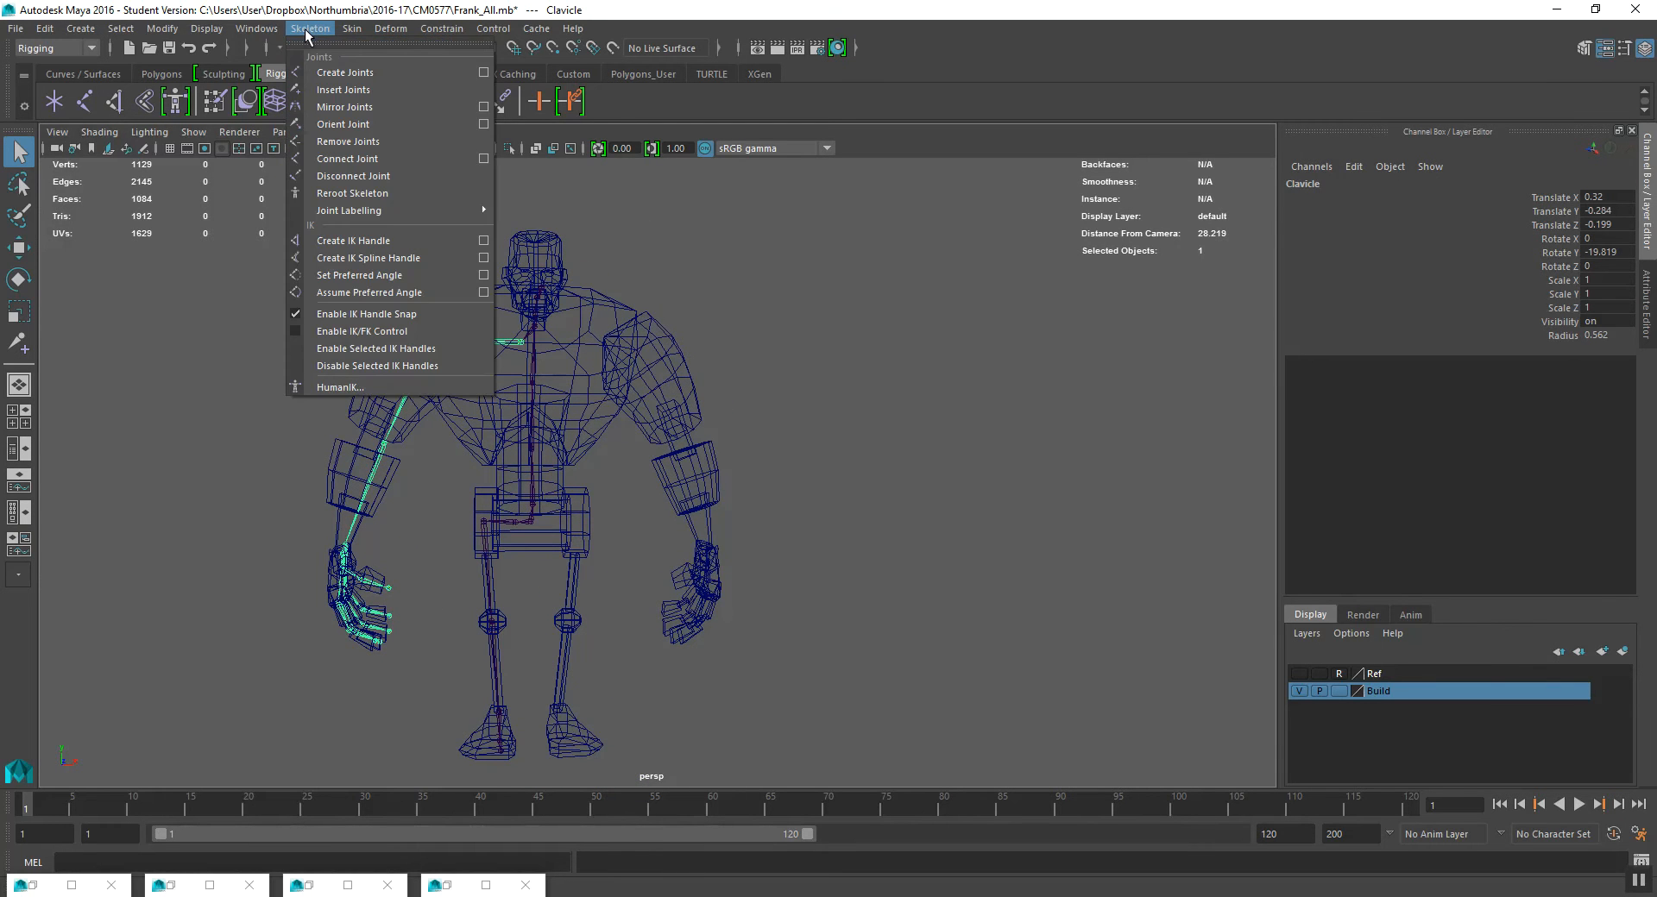
left_click(483, 106)
middle_click_drag(647, 435, 561, 411, "alt")
left_click_drag(561, 411, 697, 411, "alt")
left_click(1249, 166)
left_click(1277, 420)
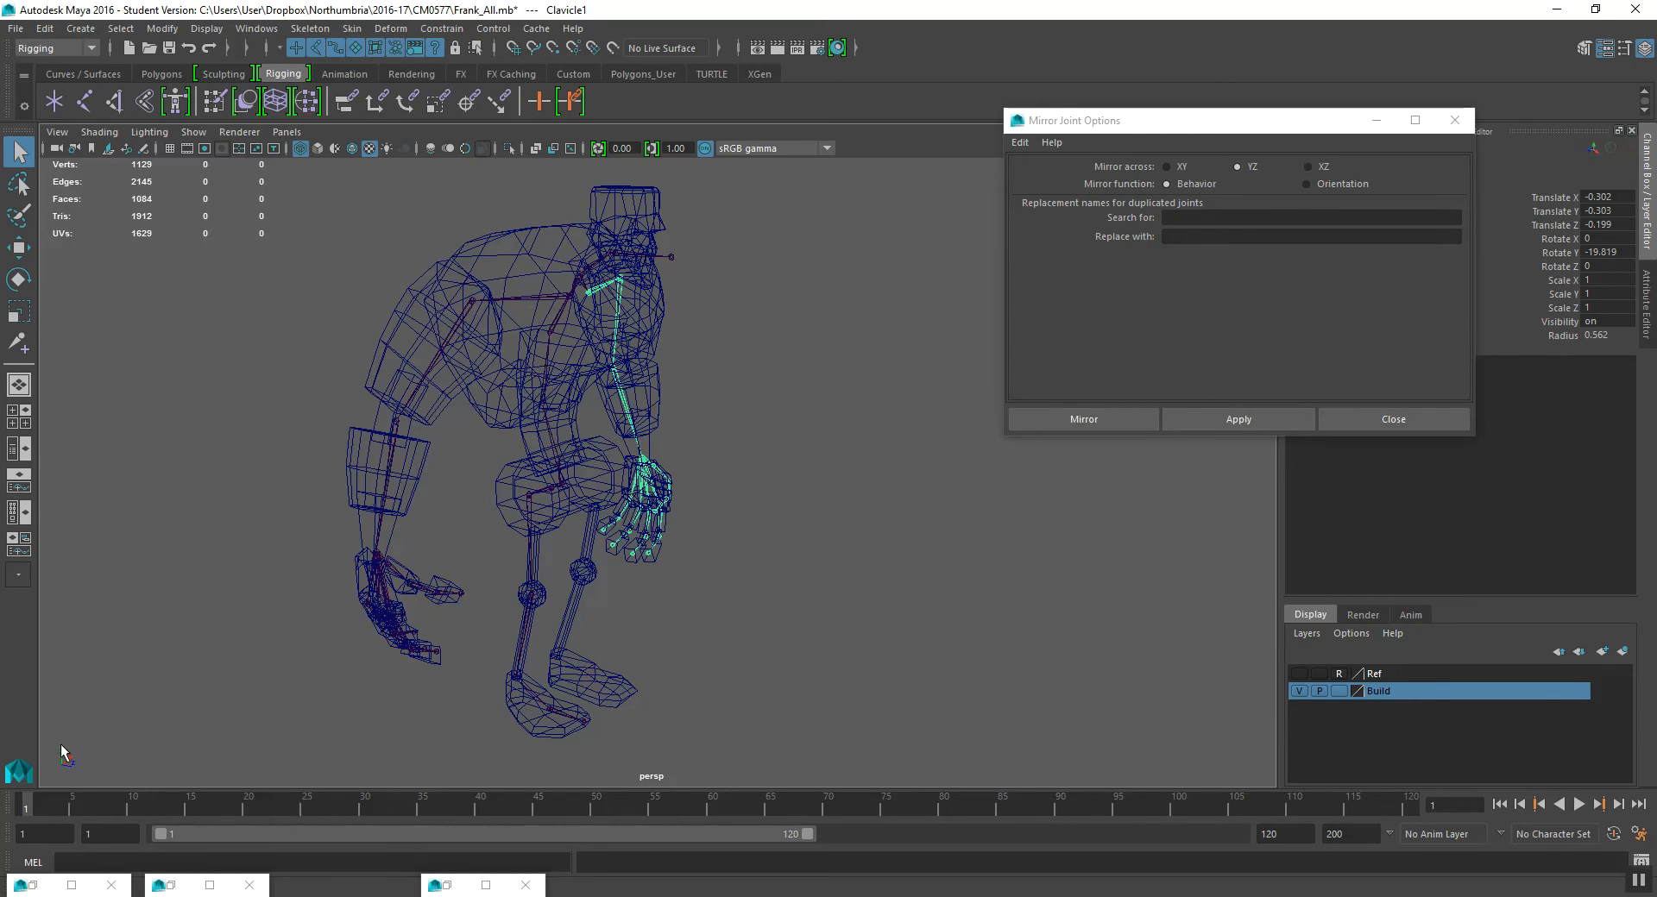
- Examine the mirrored arm and the foot's Angle joint with its rotation handles shown
left_click_drag(628, 480, 573, 456, "alt")
left_click_drag(567, 279, 512, 521, "alt")
left_click(516, 460)
middle_click_drag(512, 522, 625, 496, "alt")
scroll(629, 433, "up", 5)
left_click_drag(710, 481, 649, 479, "alt")
left_click(614, 476)
key("e")
scroll(643, 466, "down", 4)
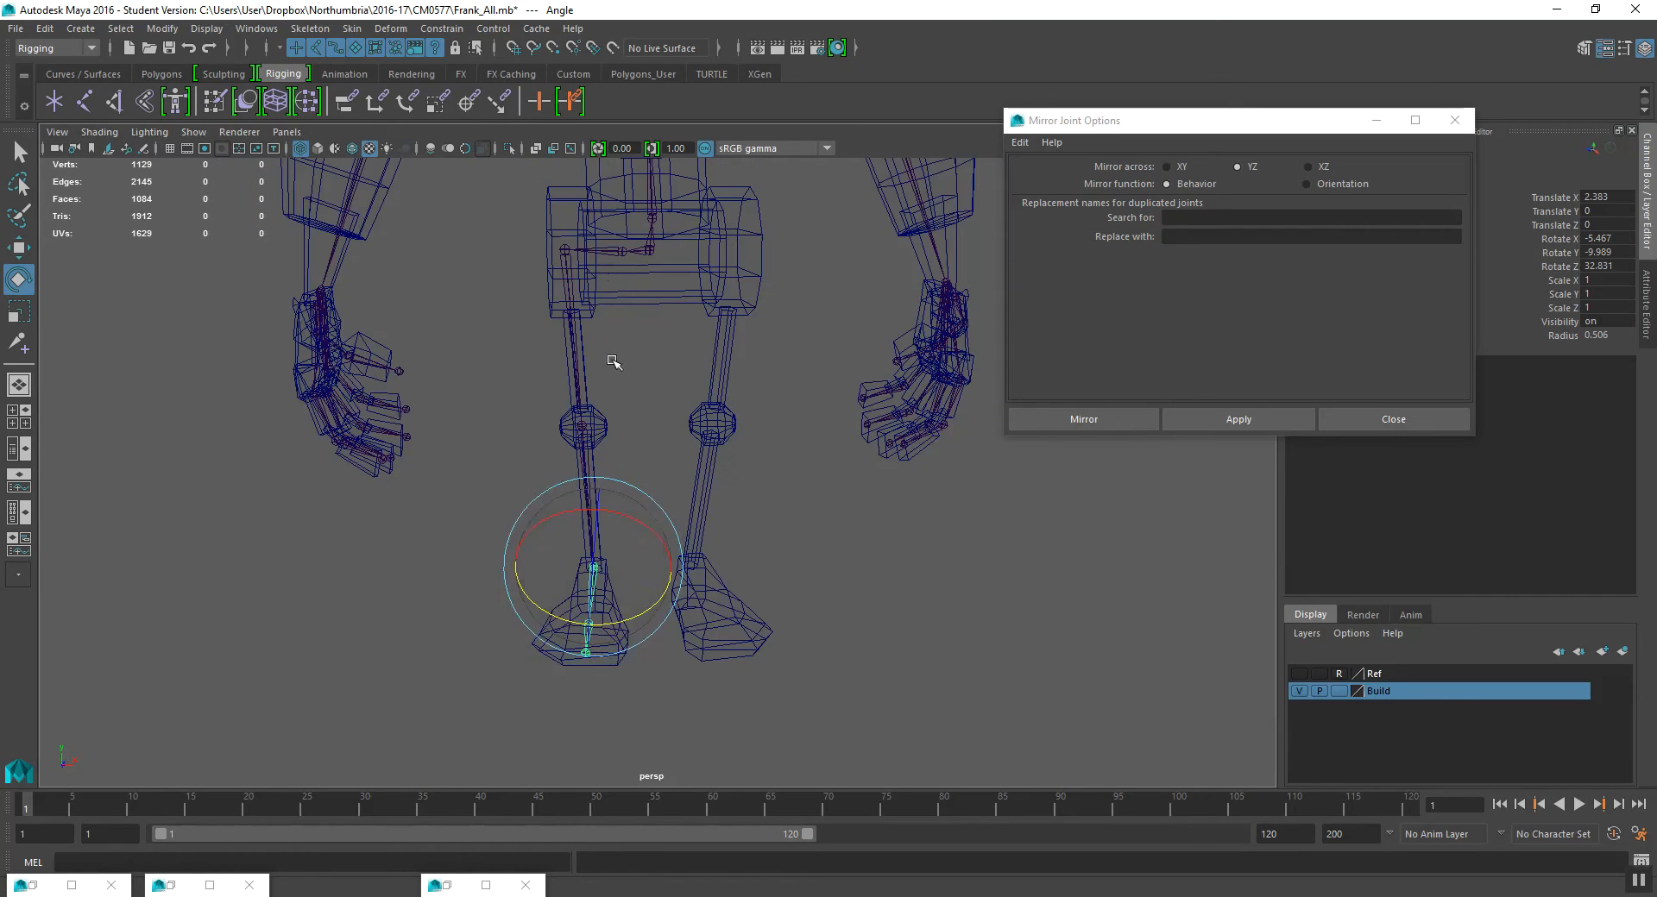
- Mirror the leg chain from the Pelvis joint across YZ and close the mirror options
key("q")
left_click(713, 277)
left_click(621, 251)
left_click(1214, 416)
left_click(1353, 423)
scroll(657, 414, "down", 5)
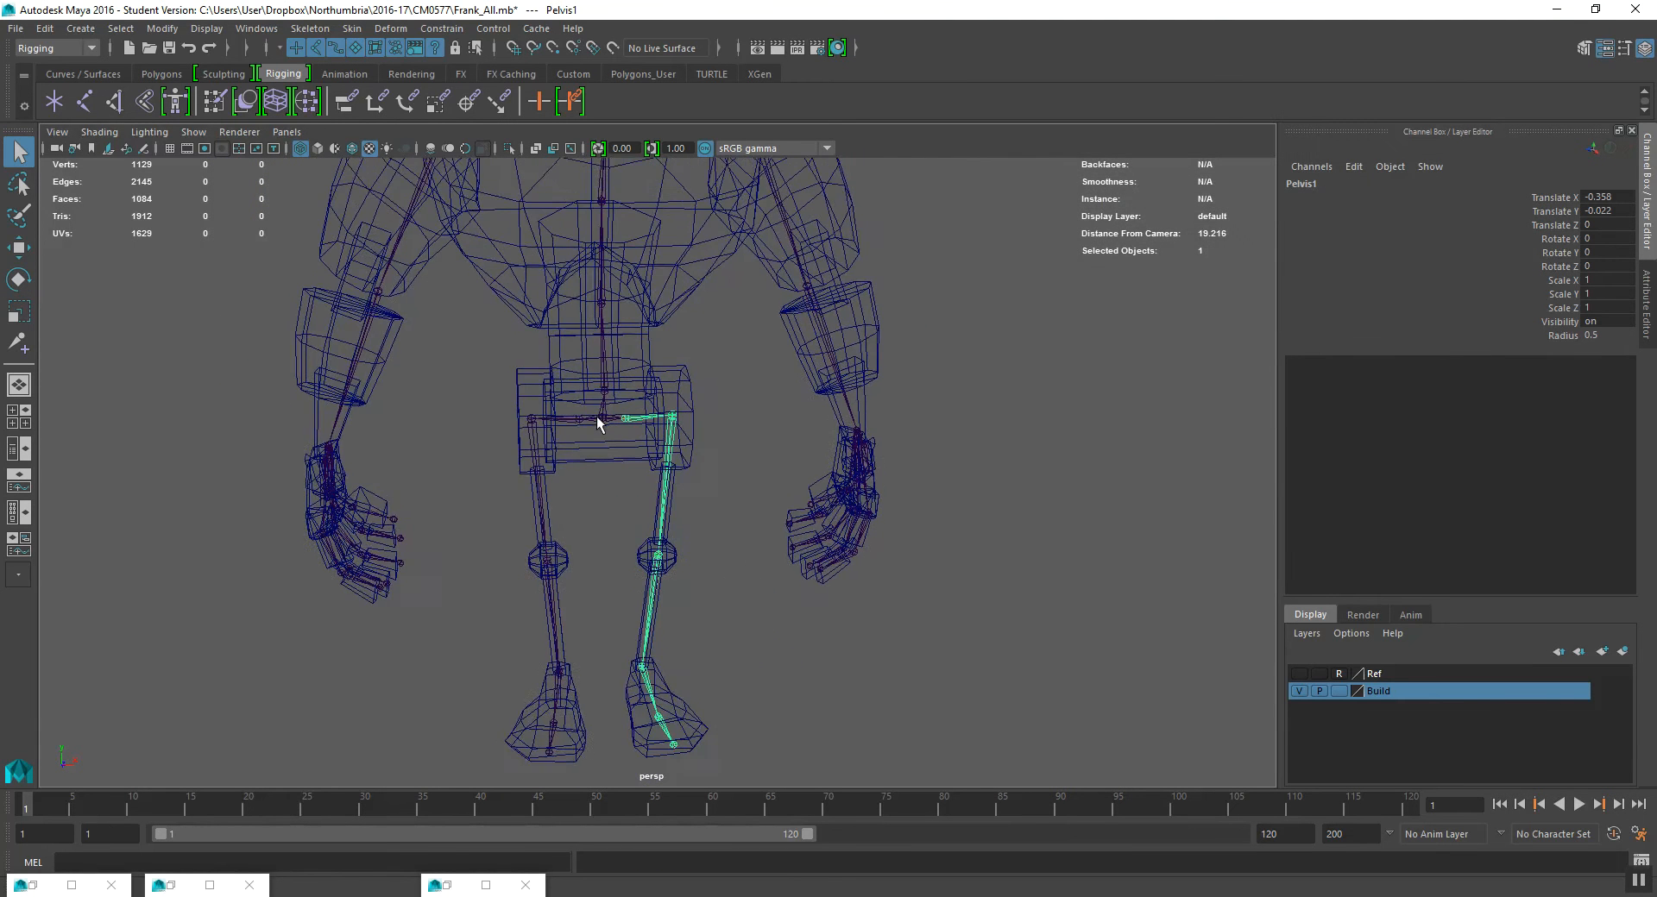
- Check the names of the mirrored clavicle, the mirrored pelvis, the spine and the head joints by selecting them
scroll(650, 400, "up", 5)
left_click(641, 258)
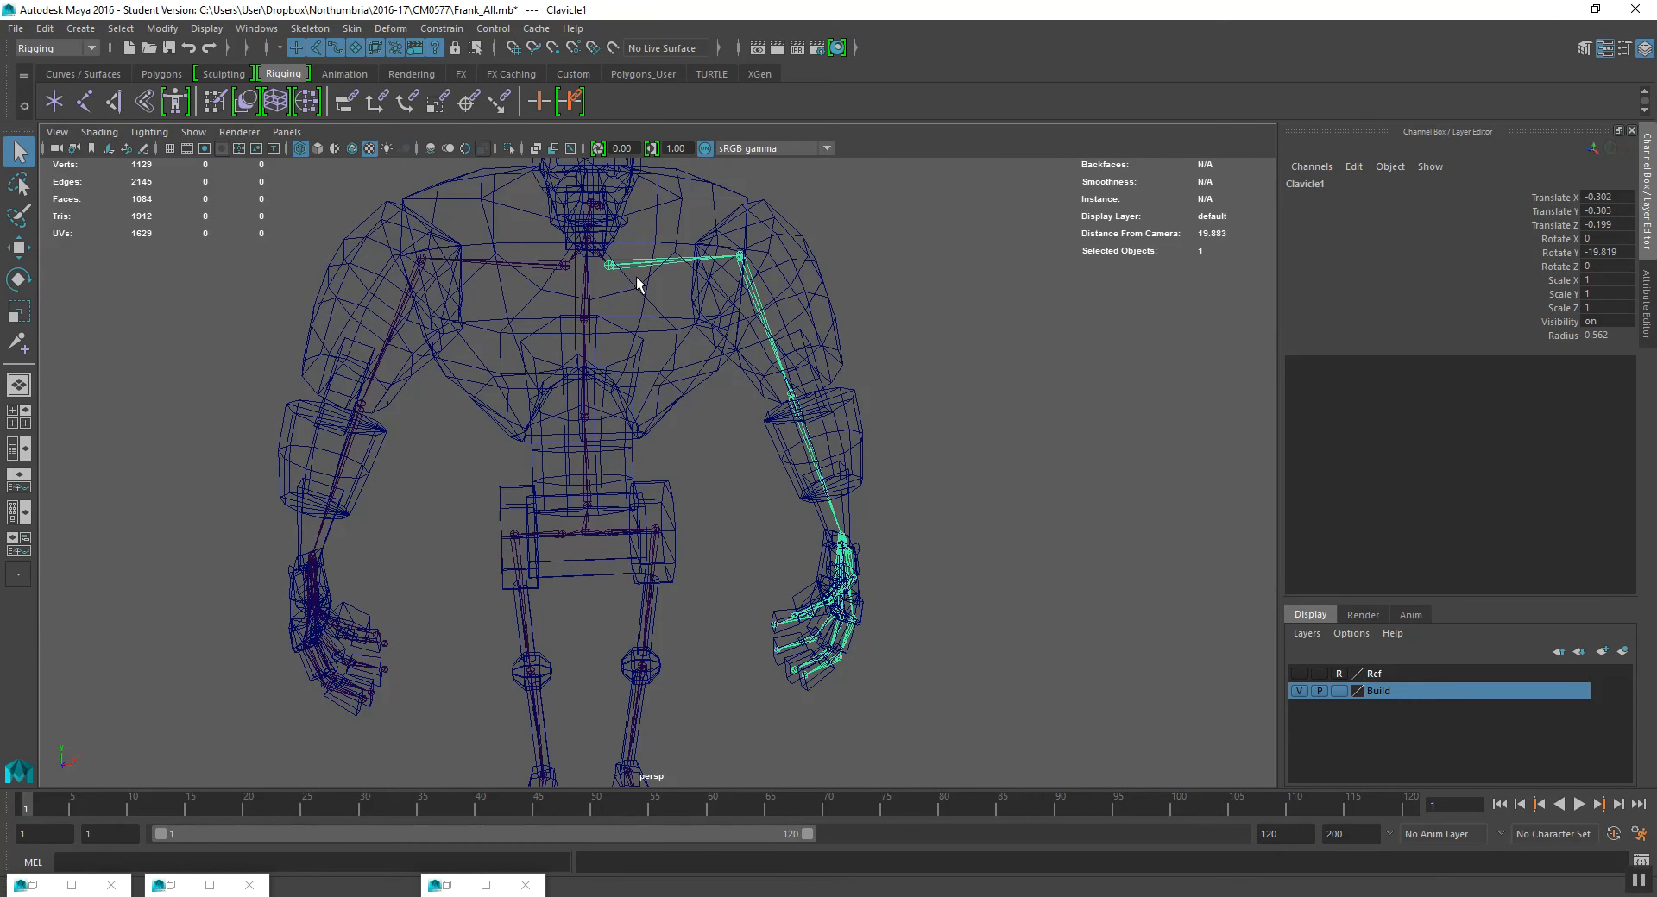
left_click(617, 532)
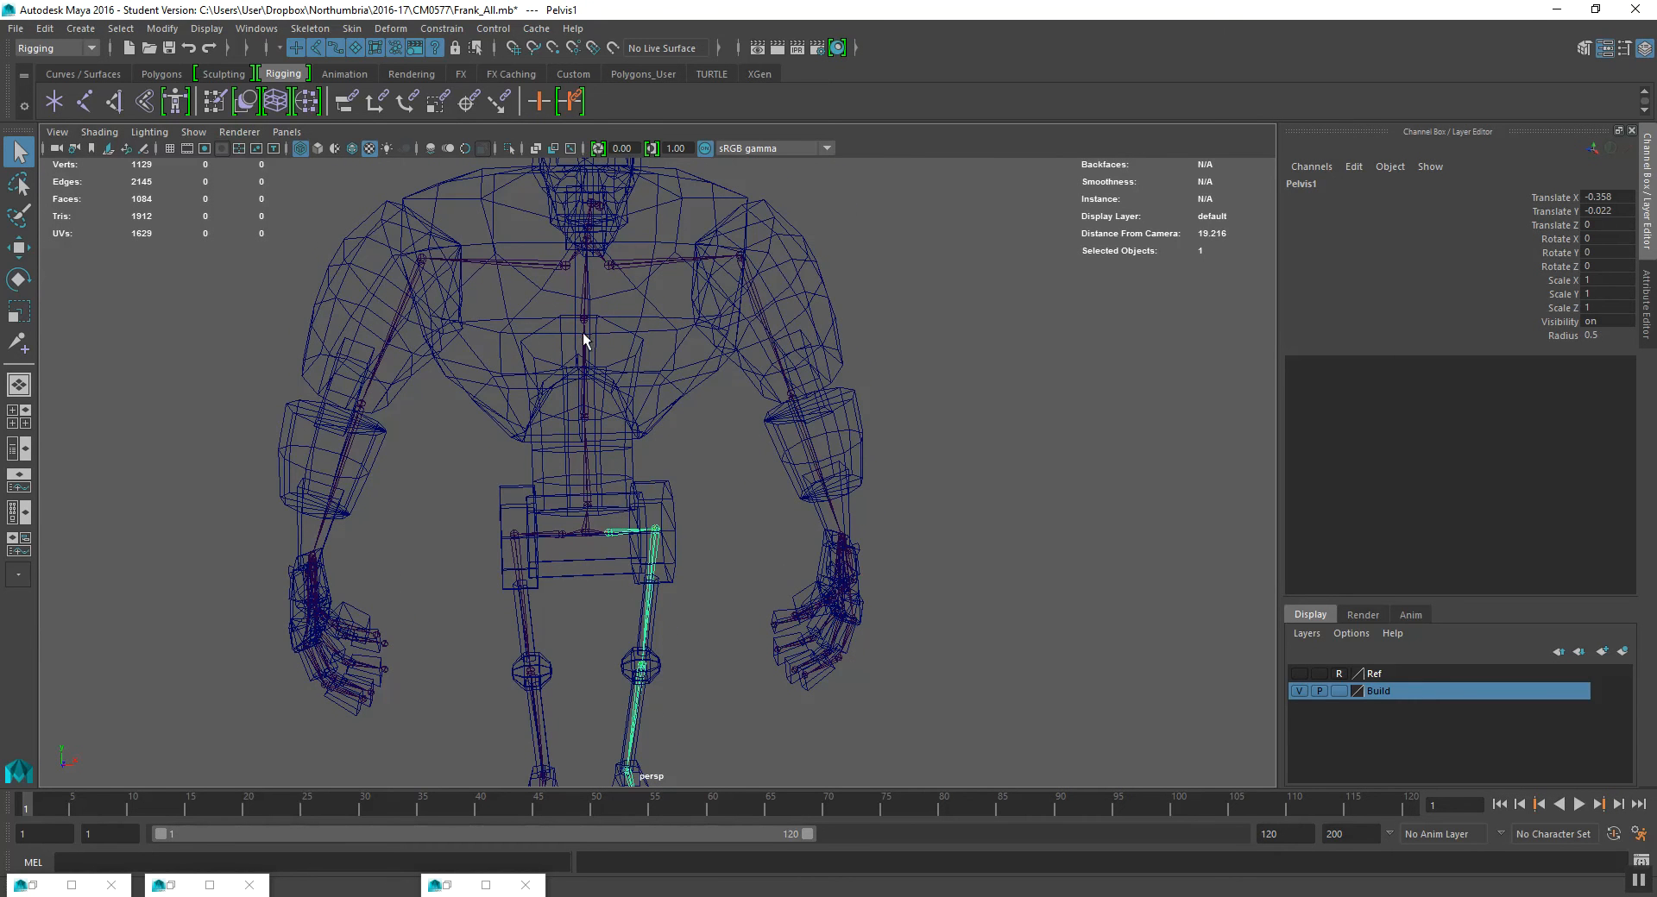
left_click(582, 373)
left_click(583, 377)
left_click(584, 474)
left_click(583, 523)
middle_click_drag(546, 419, 581, 353, "alt")
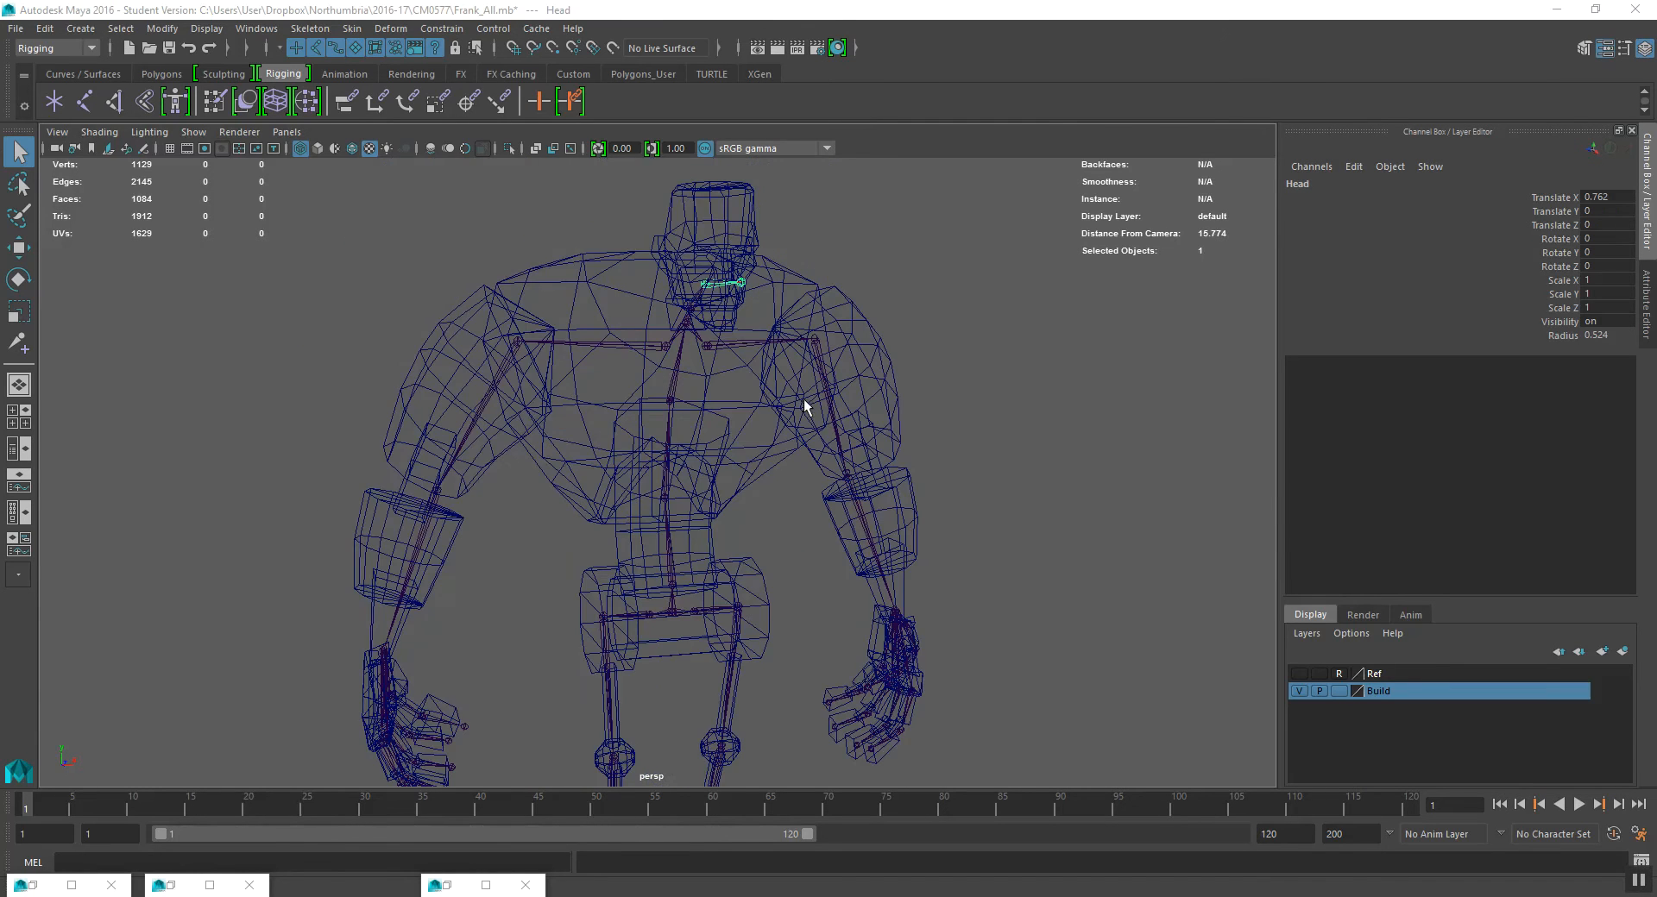
middle_click_drag(830, 490, 800, 397, "alt")
middle_click_drag(847, 455, 795, 323, "alt")
- Compare the side prefixes of the left and right elbow joints by selecting each one
left_click(792, 326)
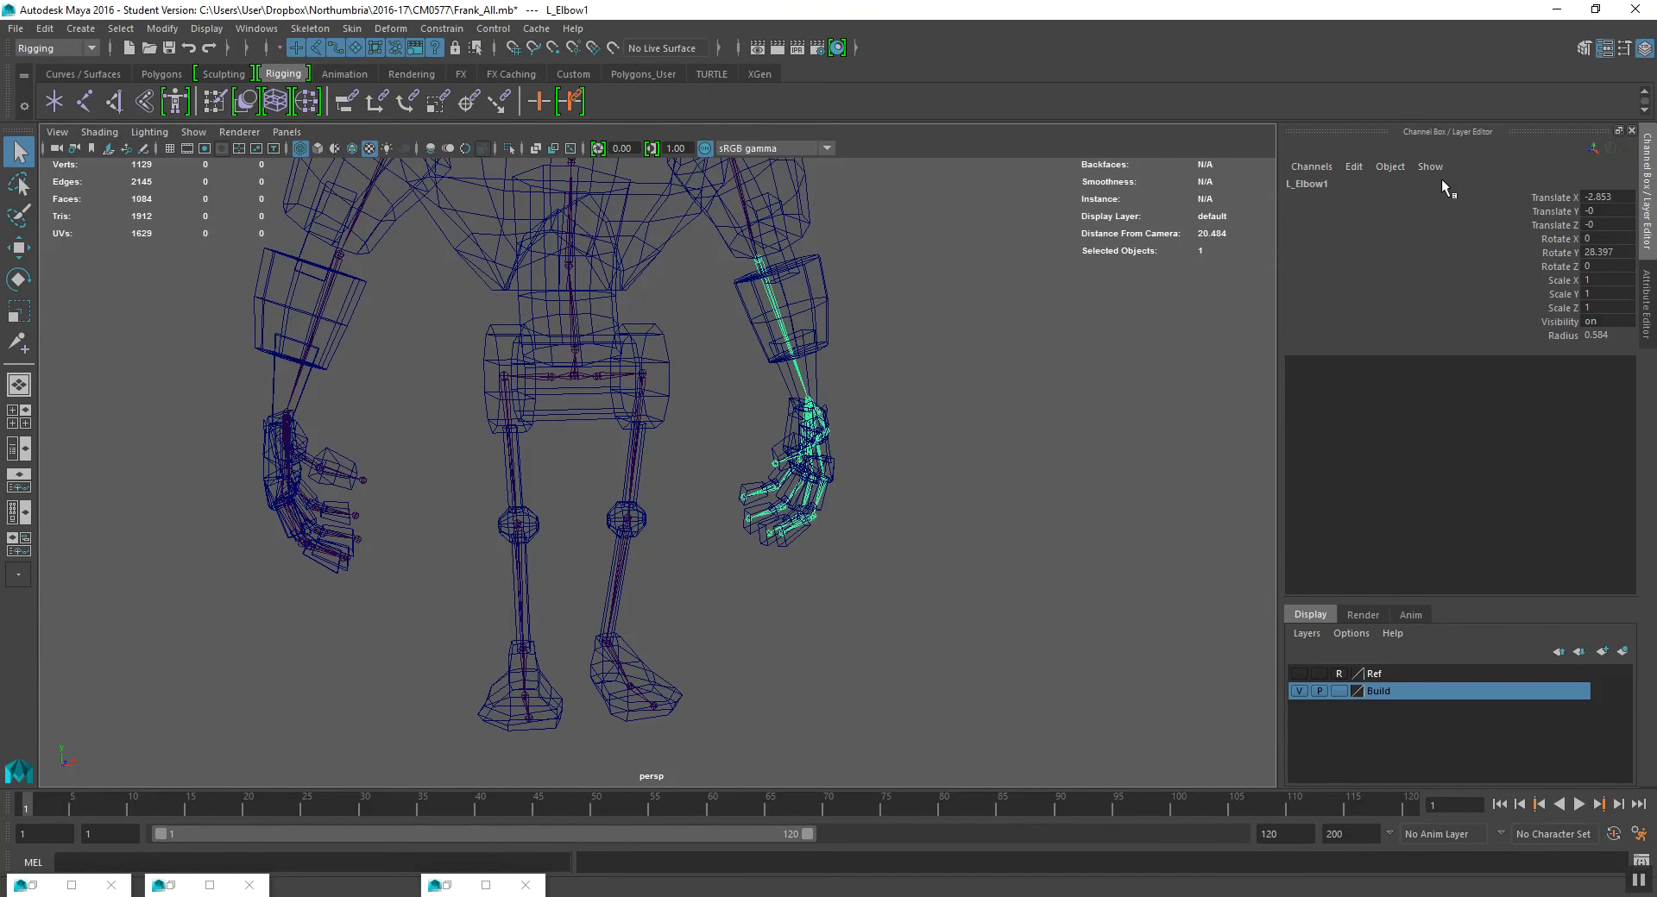
scroll(544, 358, "up", 2)
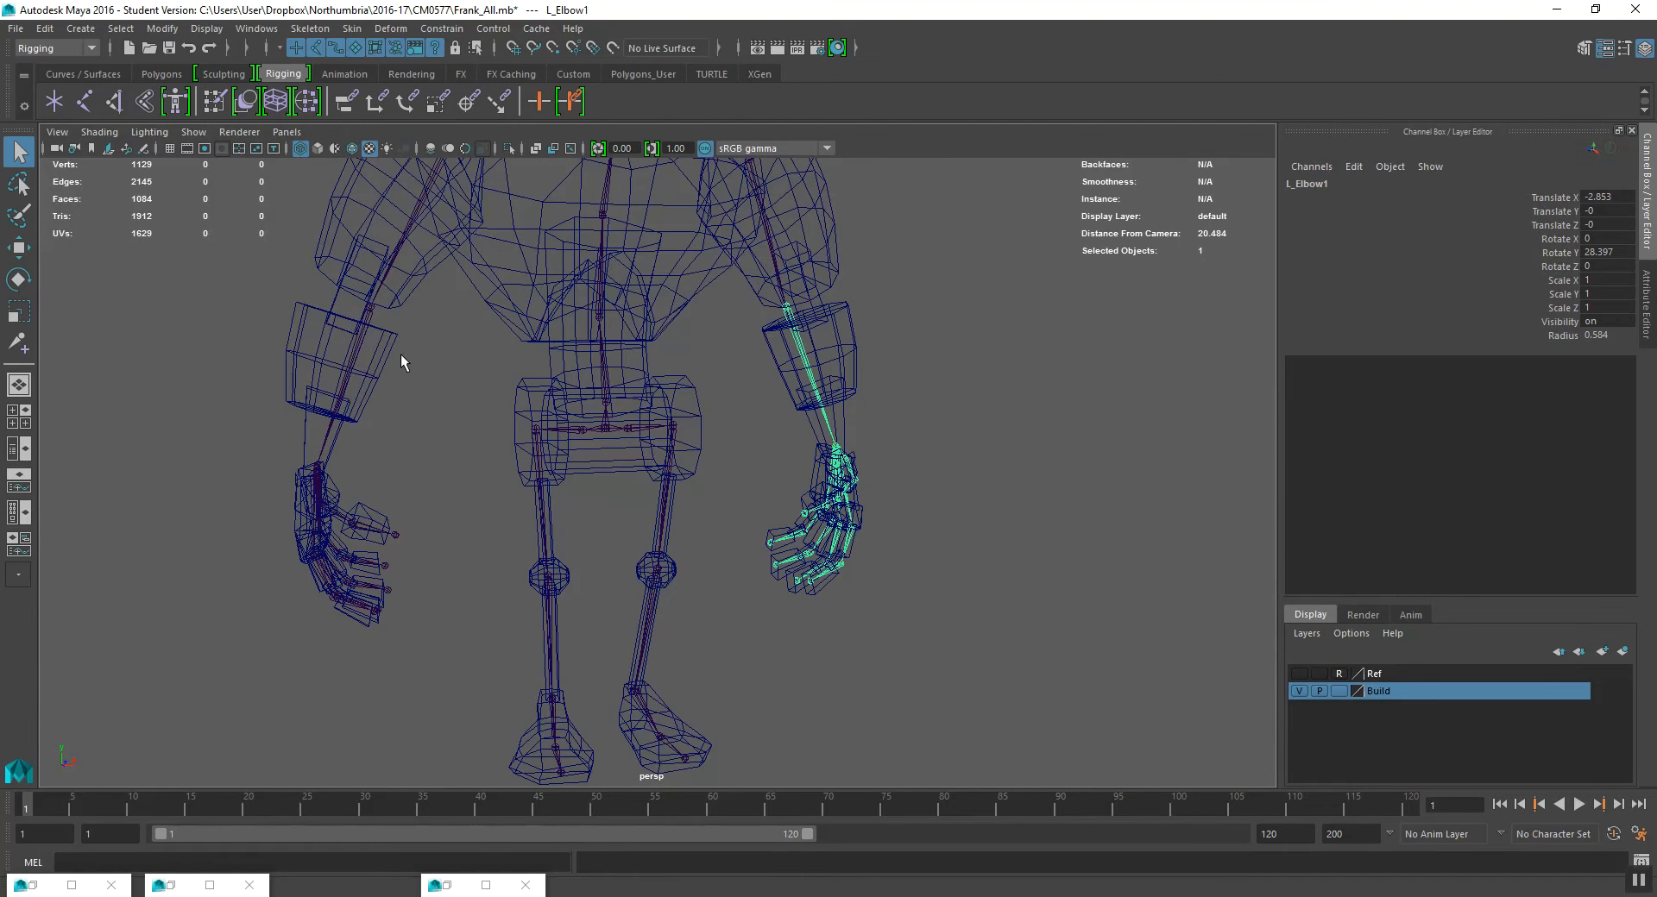
left_click(355, 354)
middle_click_drag(818, 314, 814, 388, "alt")
scroll(851, 395, "down", 2)
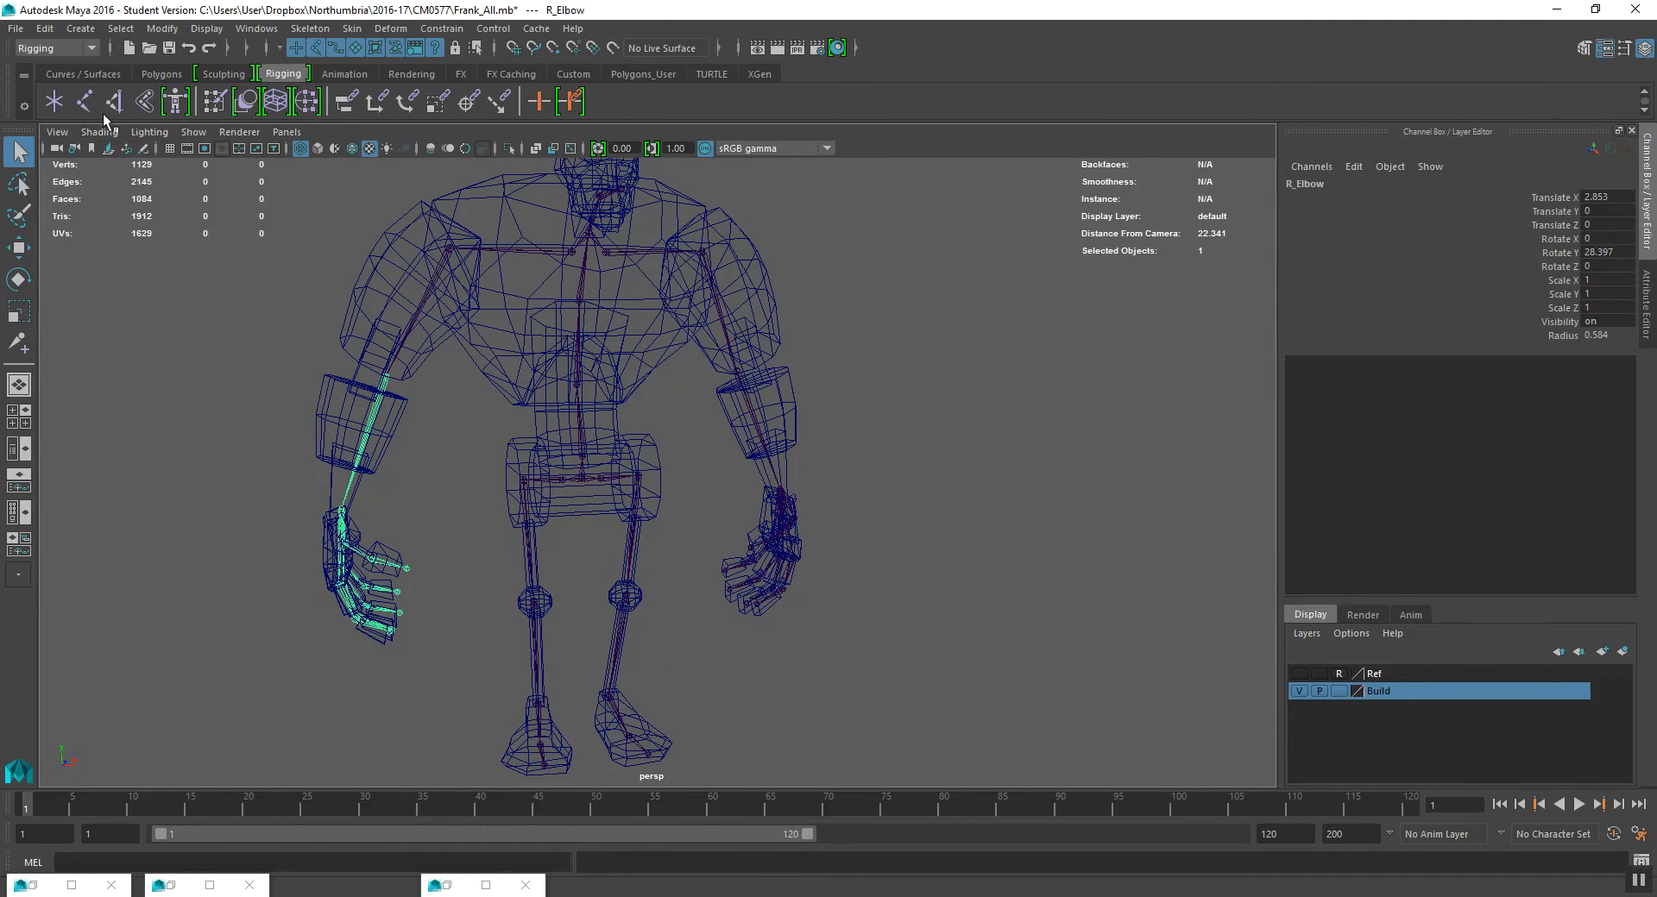
- Open the Outliner and check the R_ prefixed names from the thumb and fingers up to the clavicle
left_click(256, 28)
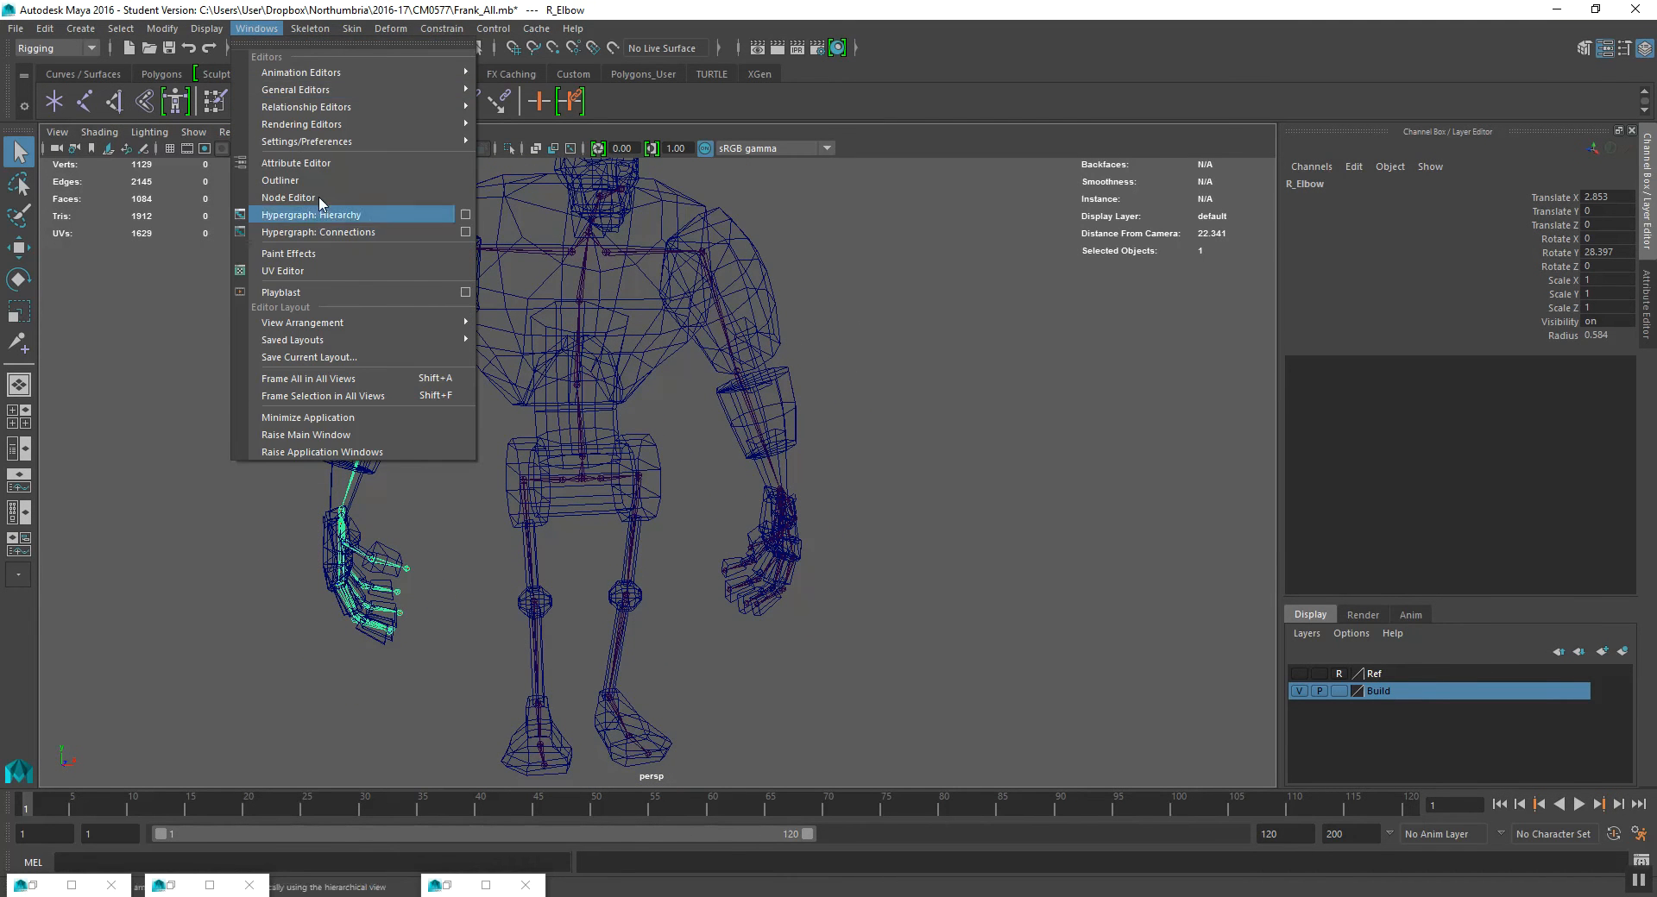
left_click(276, 175)
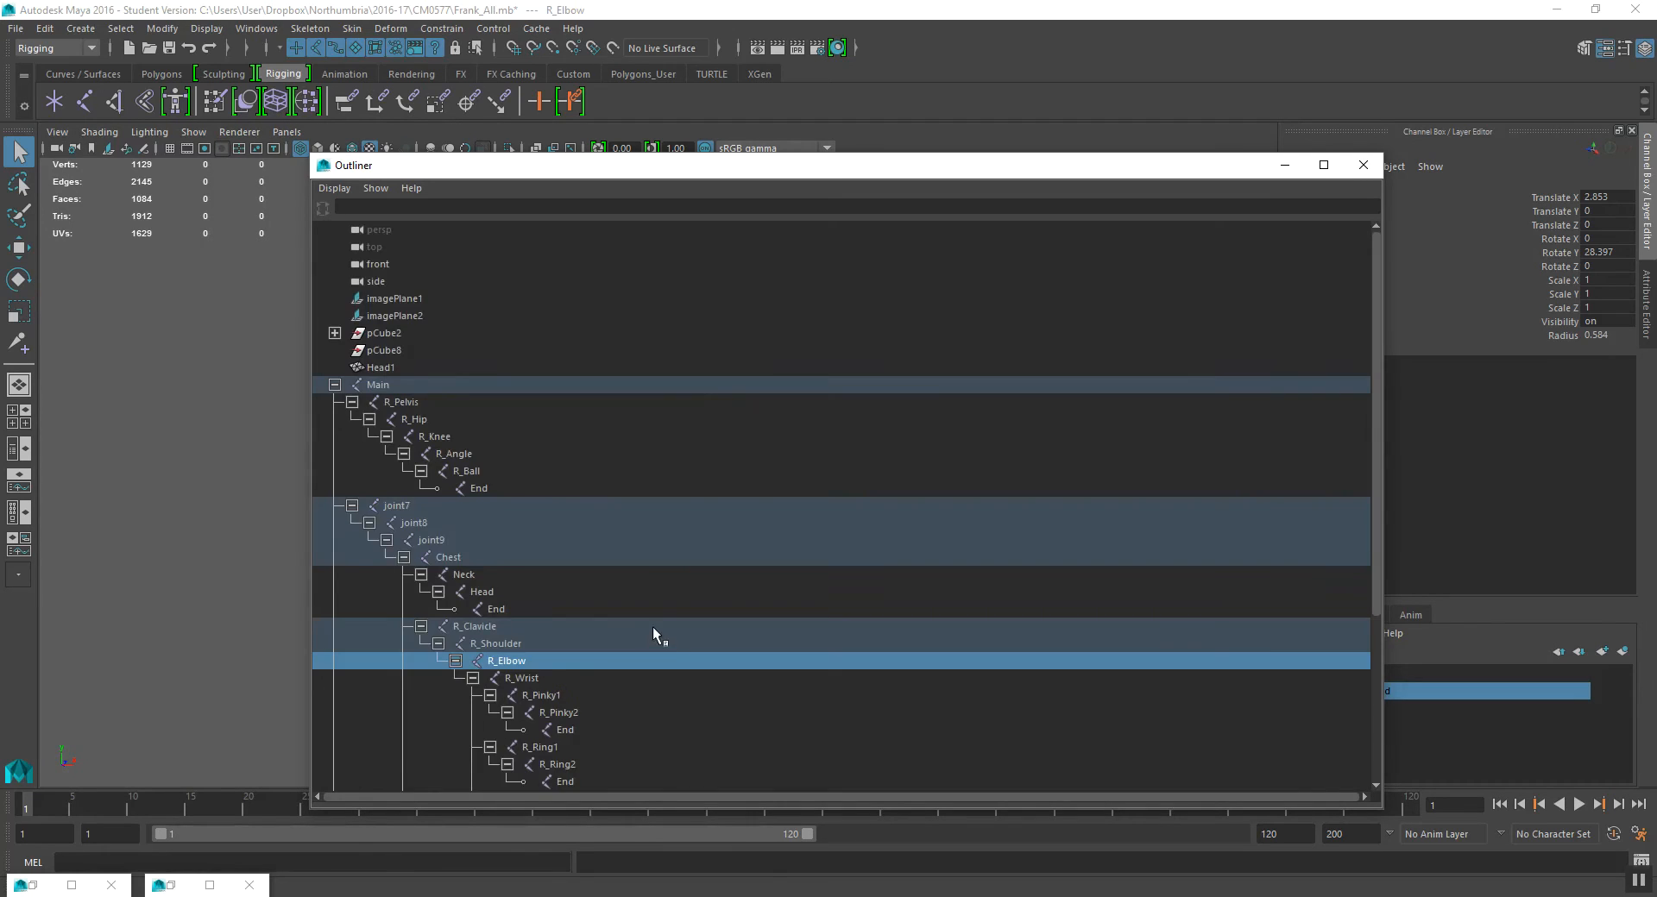
scroll(653, 628, "down", 5)
left_click(535, 661)
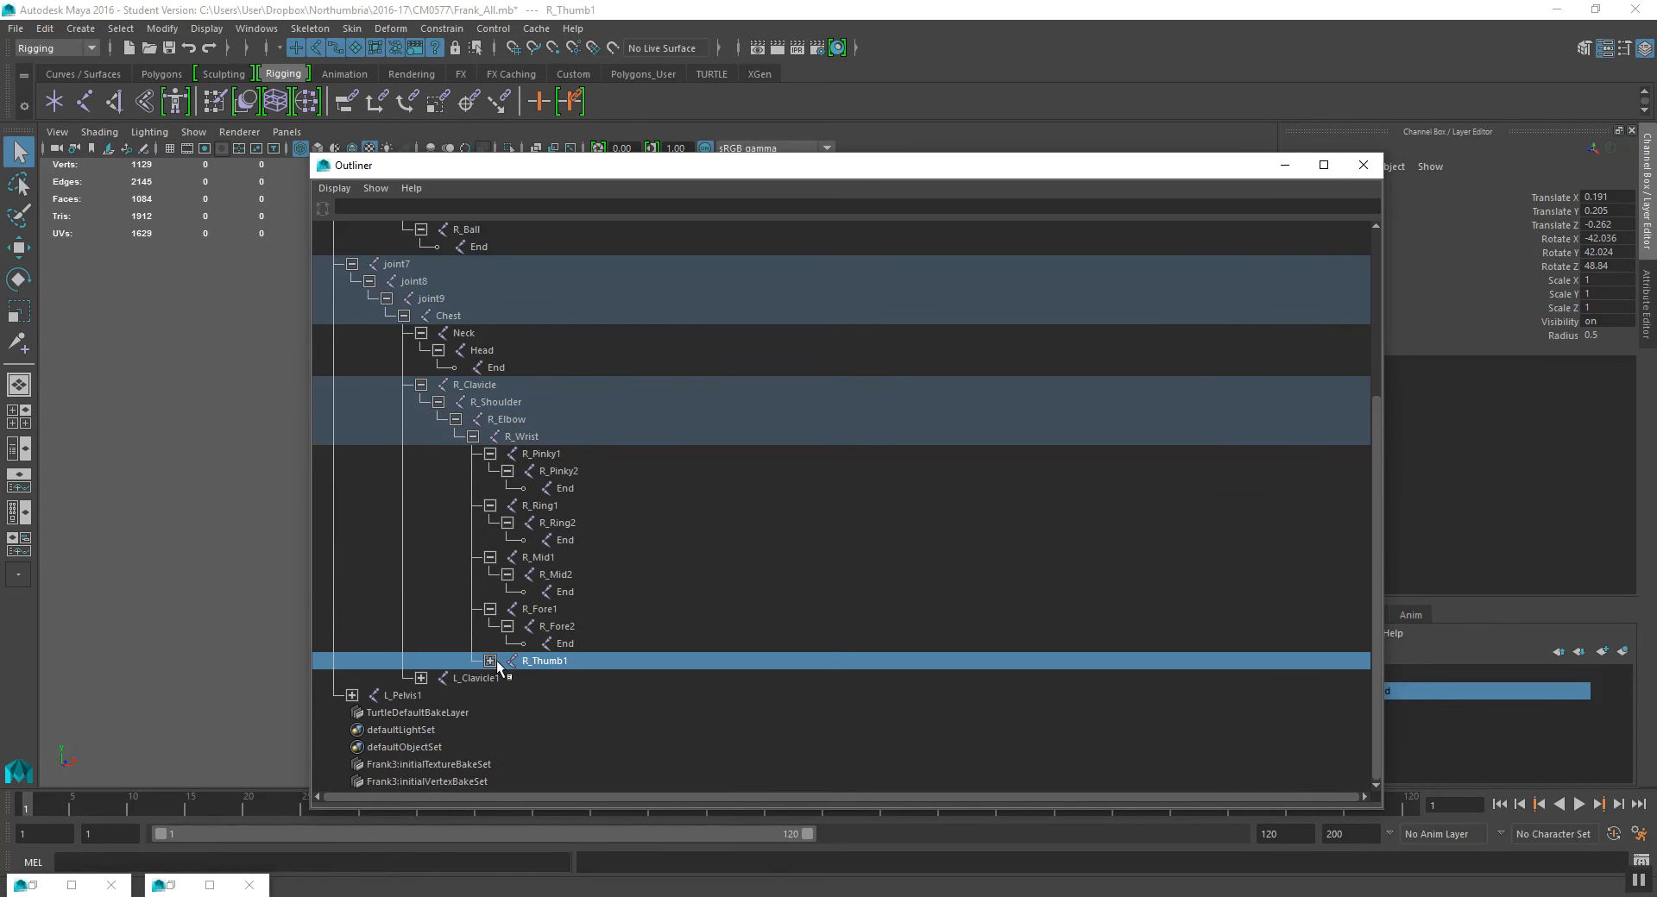
left_click(552, 626)
left_click(542, 610)
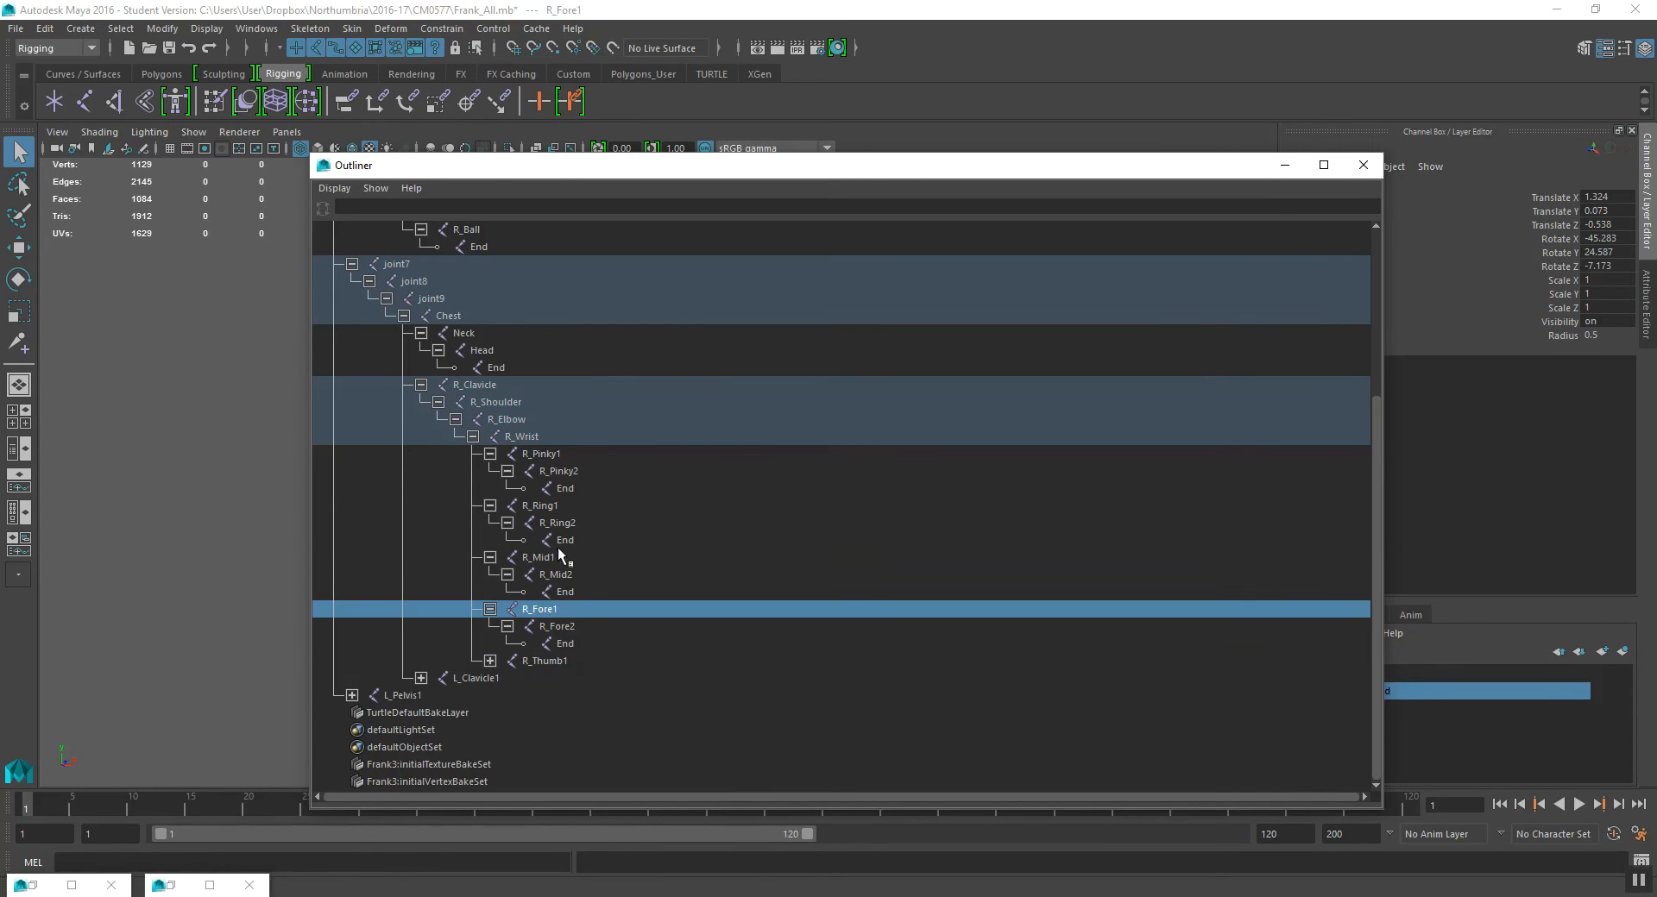
left_click(557, 559)
left_click(561, 489)
left_click(522, 436)
left_click(499, 403)
left_click(474, 385)
scroll(507, 559, "up", 5)
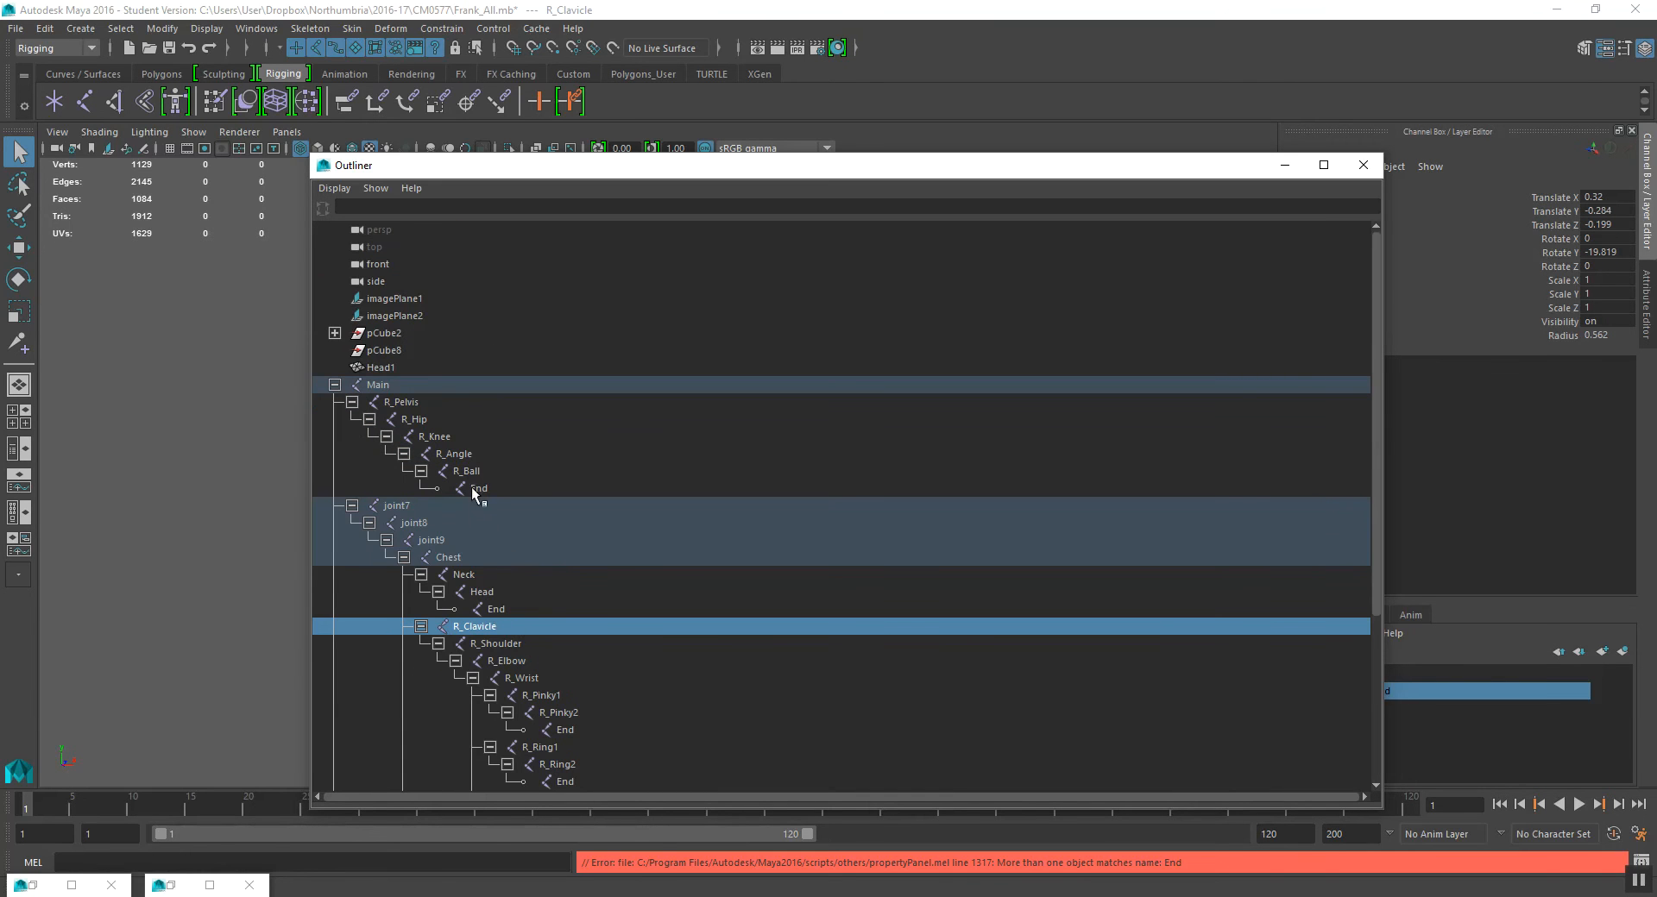
- Move the Outliner clear of the skeleton and rename joint7 beneath Main as Spine1
left_click(351, 402)
left_click(351, 419)
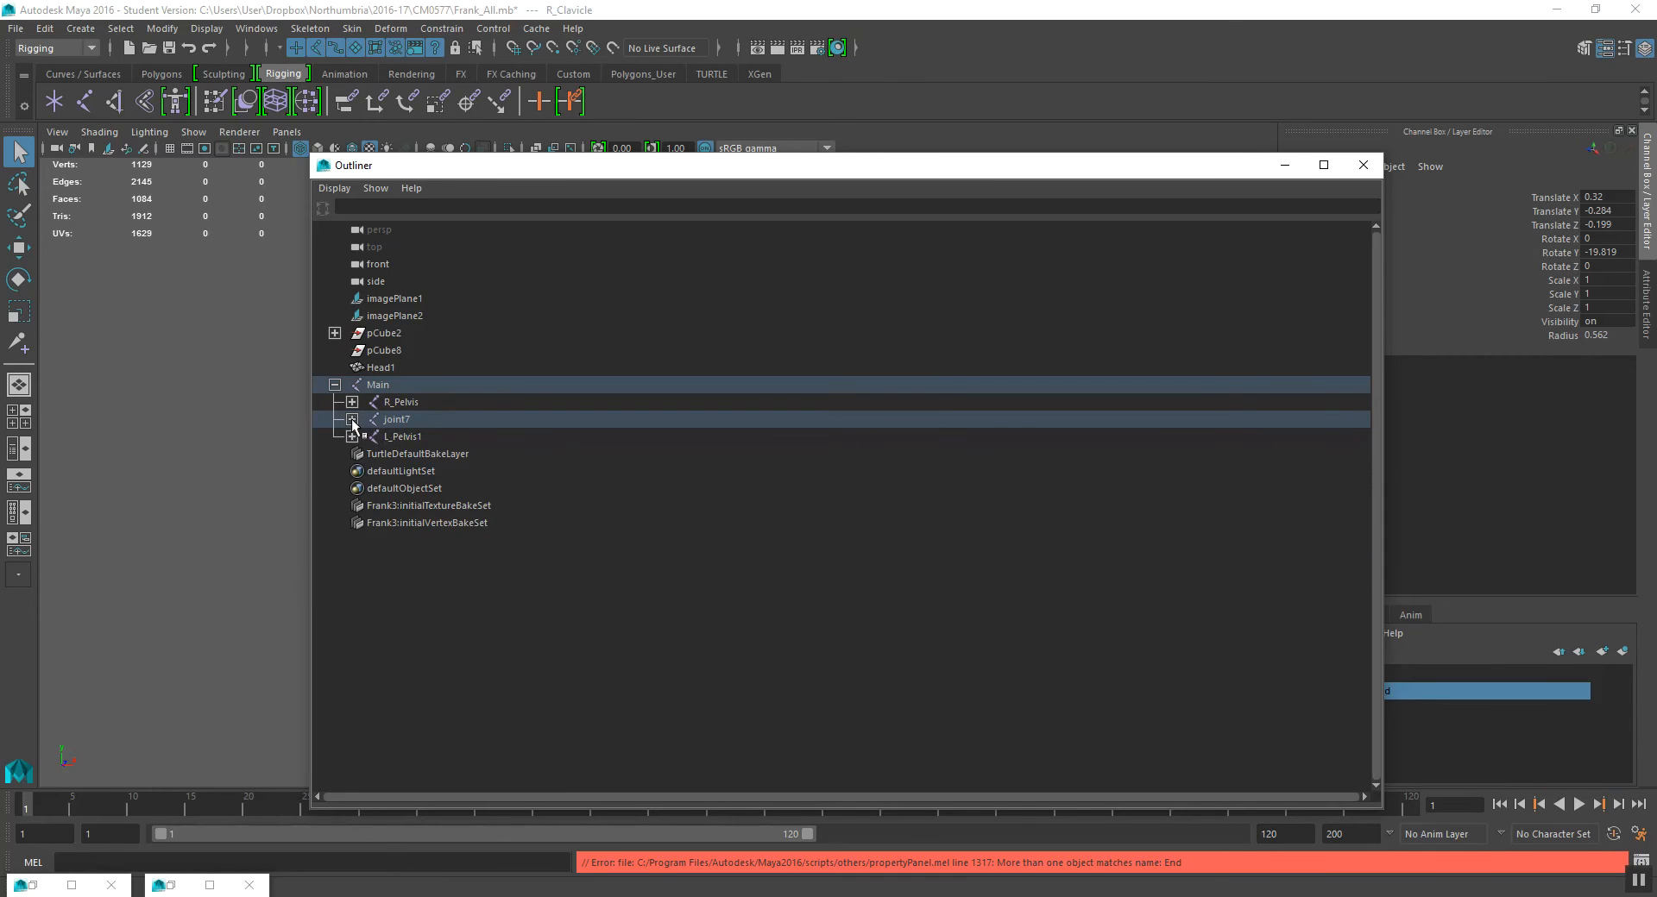
left_click(406, 419)
left_click_drag(628, 169, 1122, 158)
middle_click_drag(615, 397, 570, 397, "alt")
left_click(846, 408)
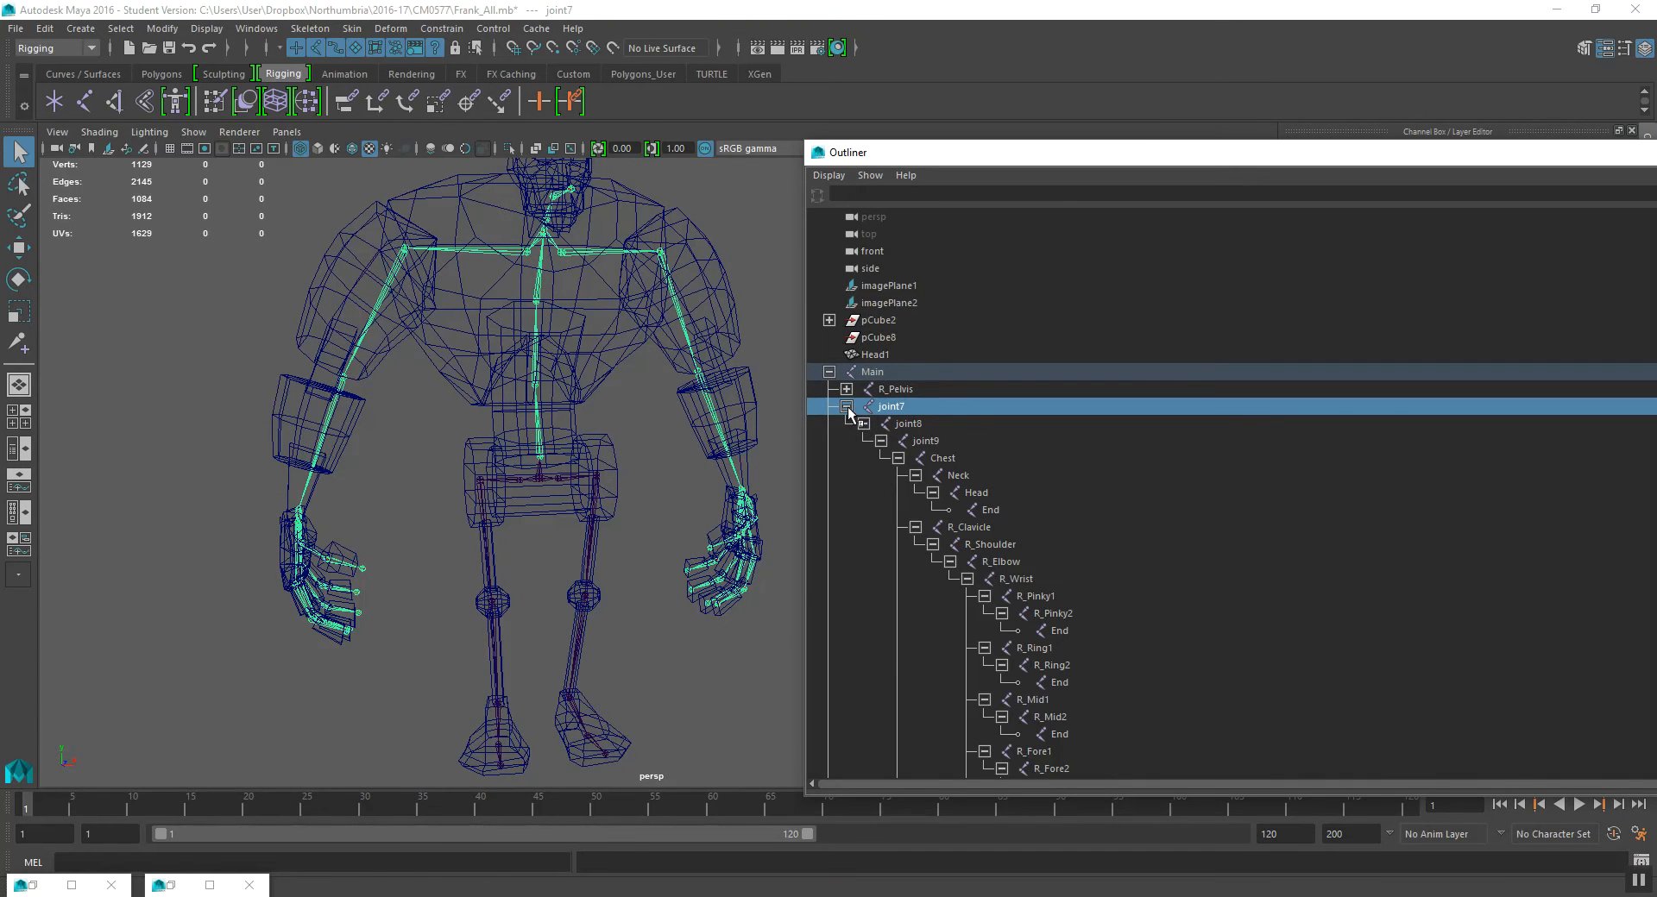
double_click(890, 405)
type("s")
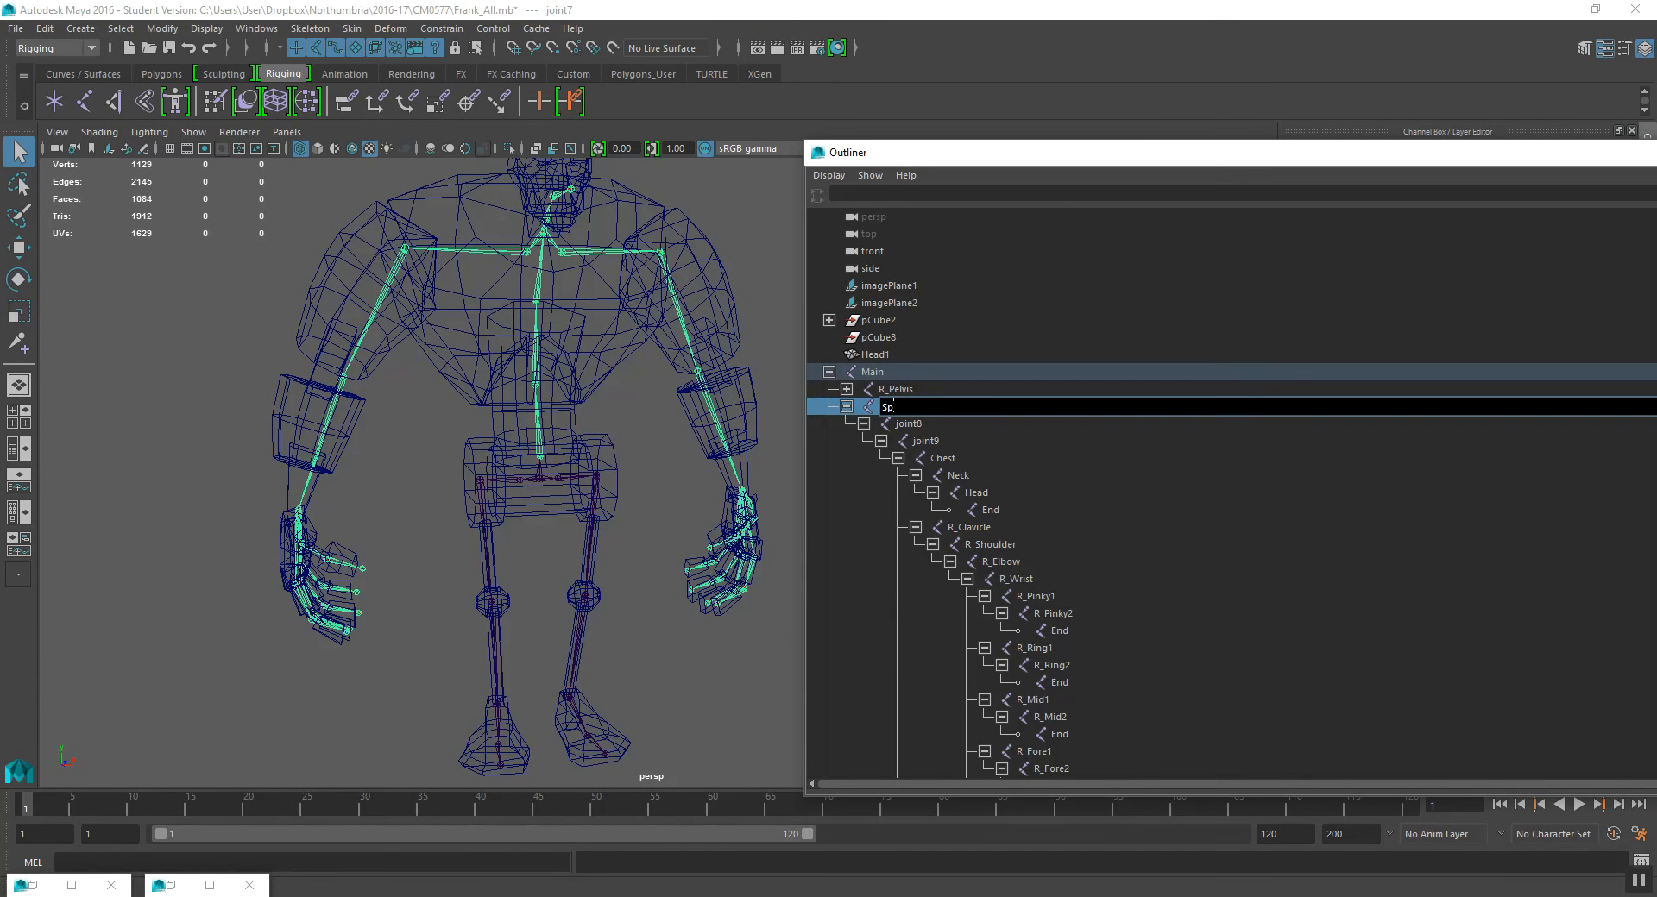
type("pine1")
key("Return")
key("Down")
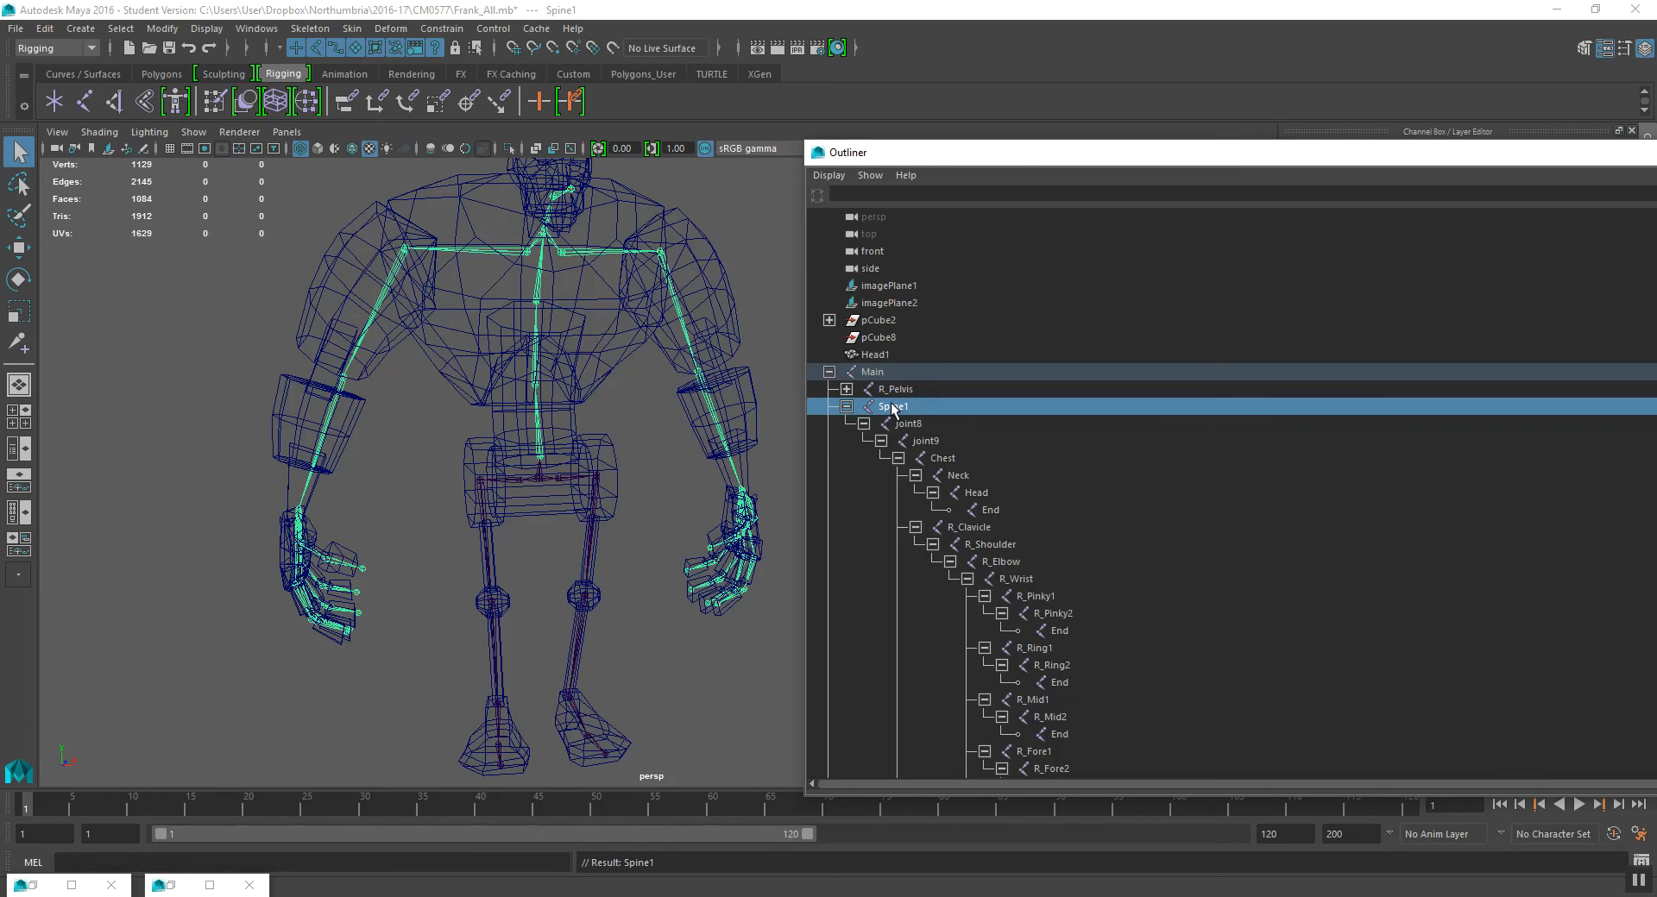
- Rename joint8 as Spine2 and joint9 as Spine3
double_click(918, 423)
type("s")
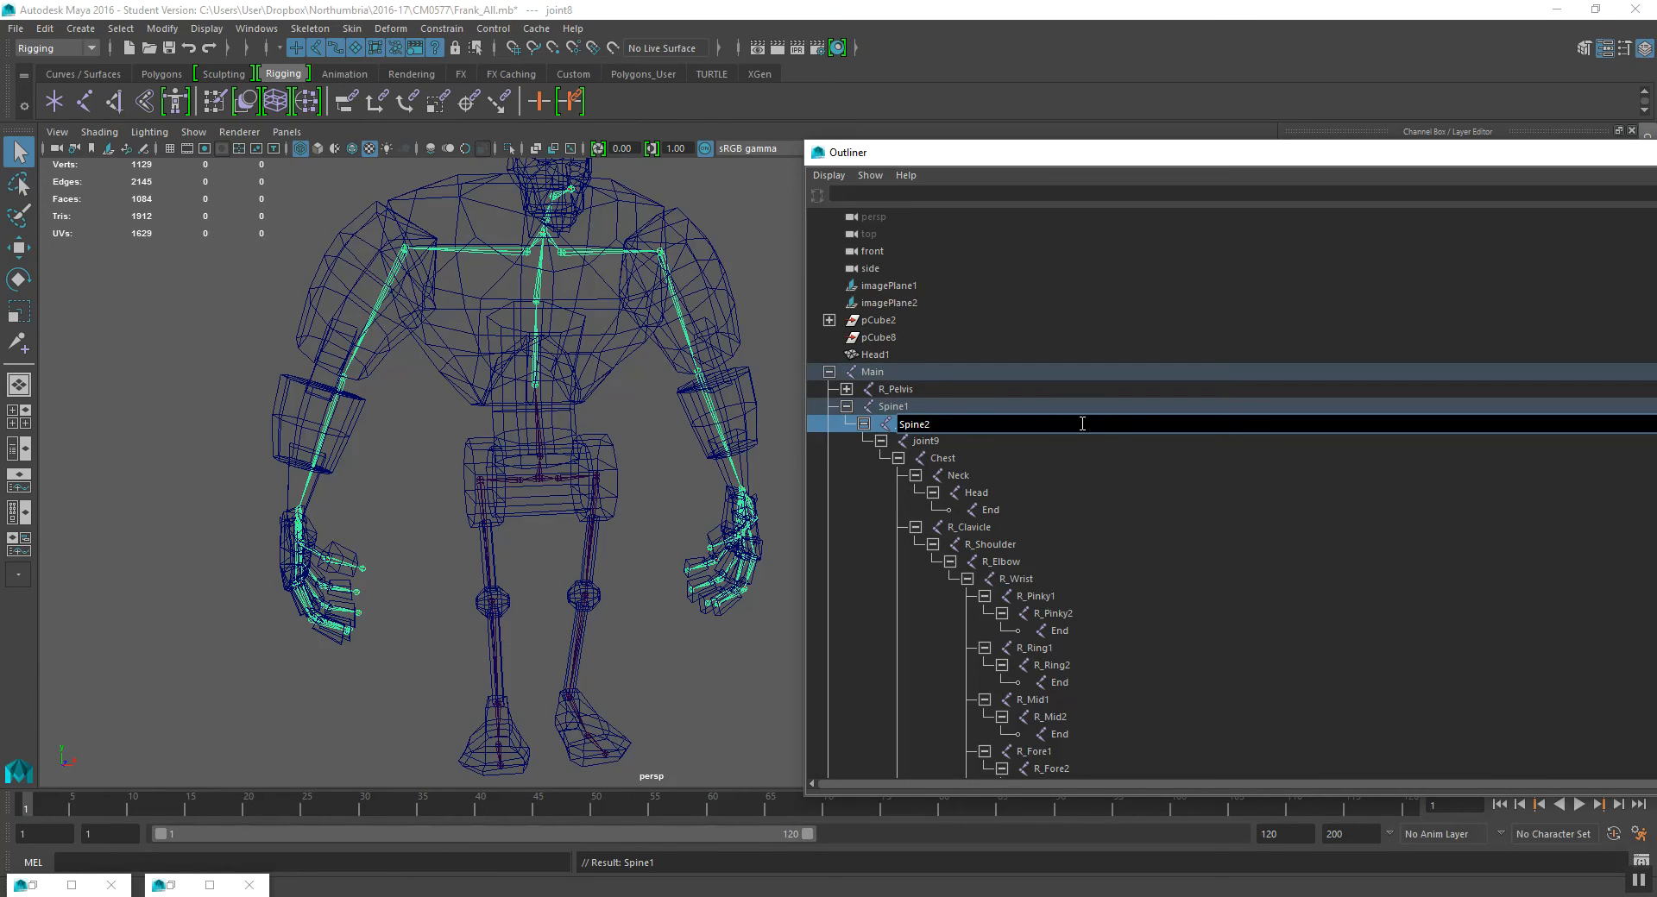
type("pine2")
key("Return")
double_click(953, 441)
type("s")
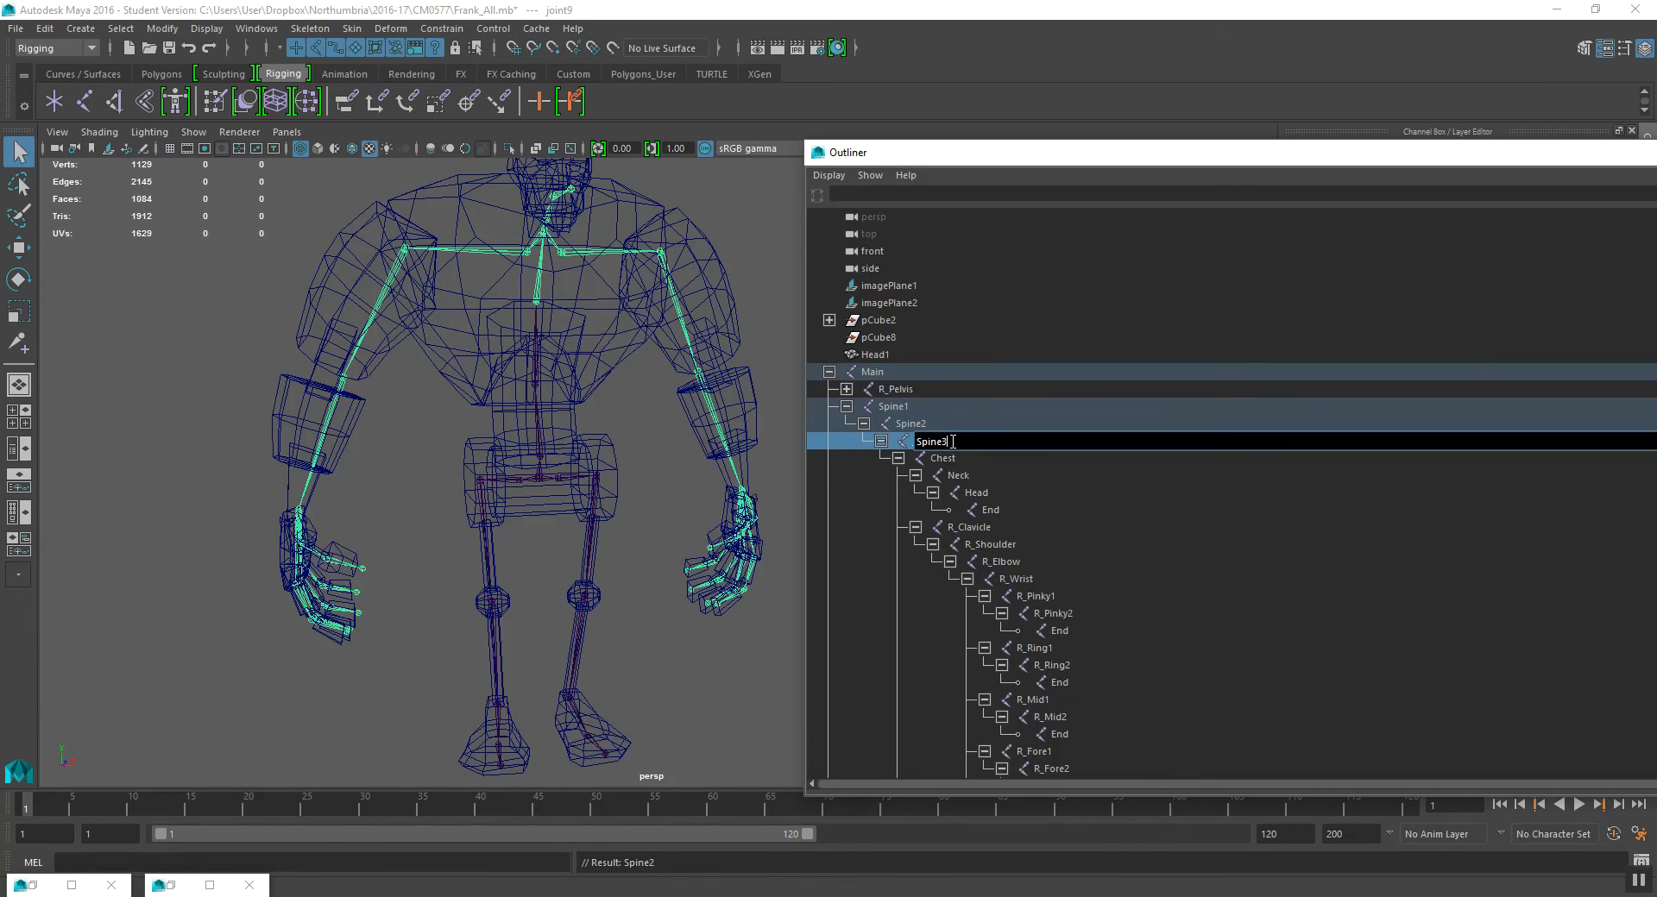
key("Return")
- Check the names of the left and right upper-arm joints by selecting them in the viewport
left_click_drag(620, 442, 686, 390, "alt")
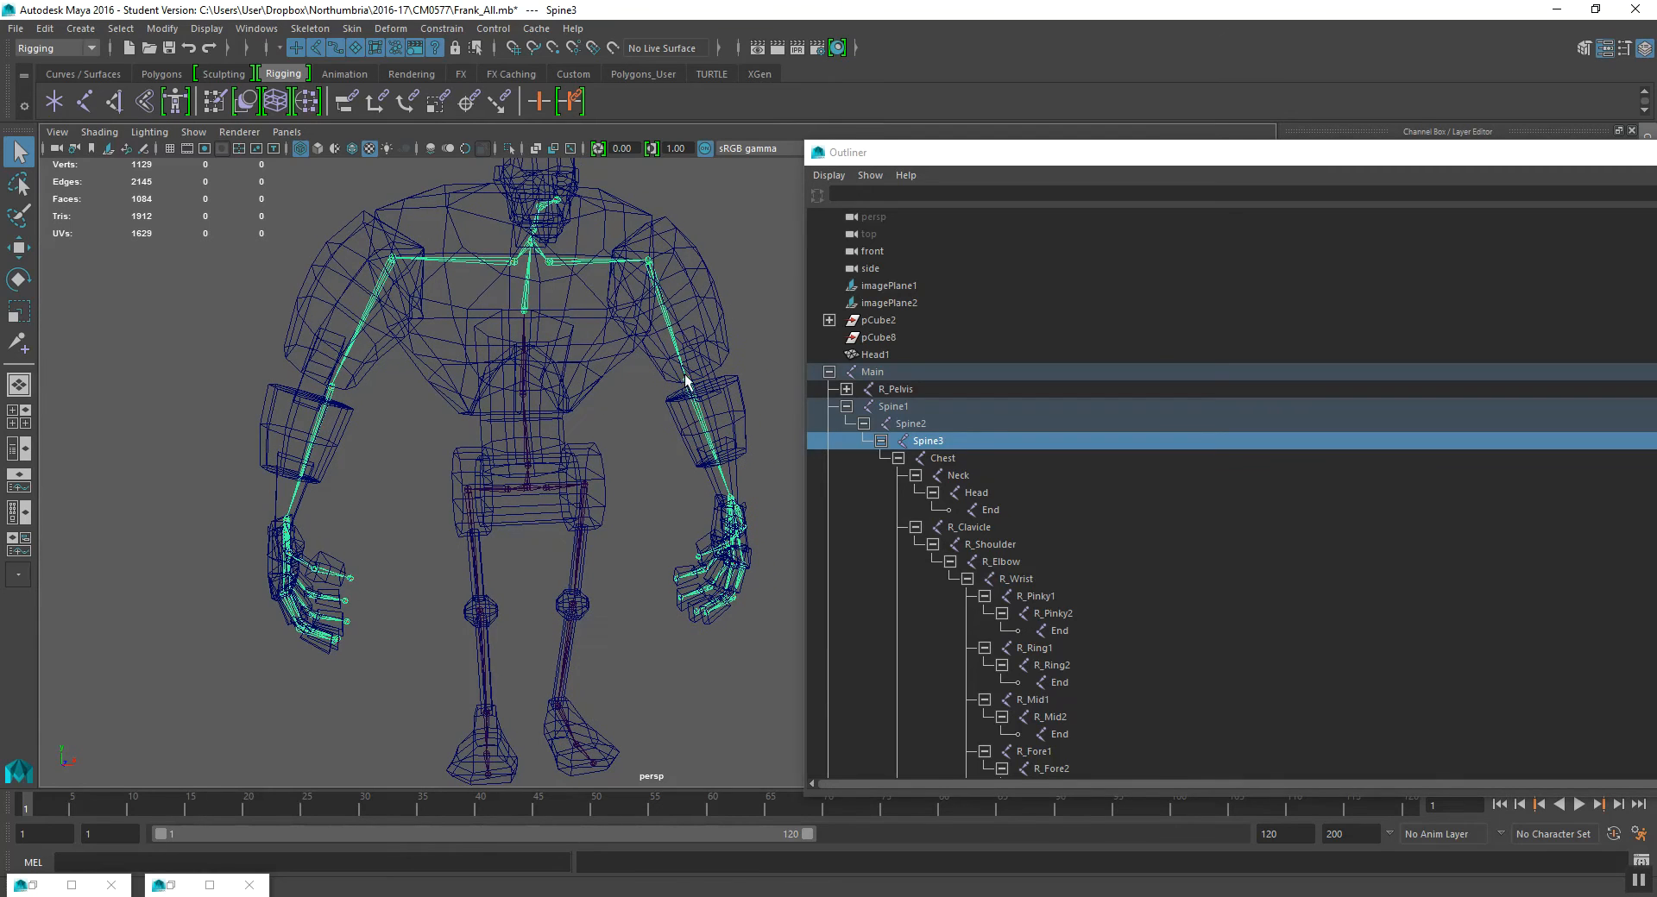
left_click(664, 326)
left_click(669, 330)
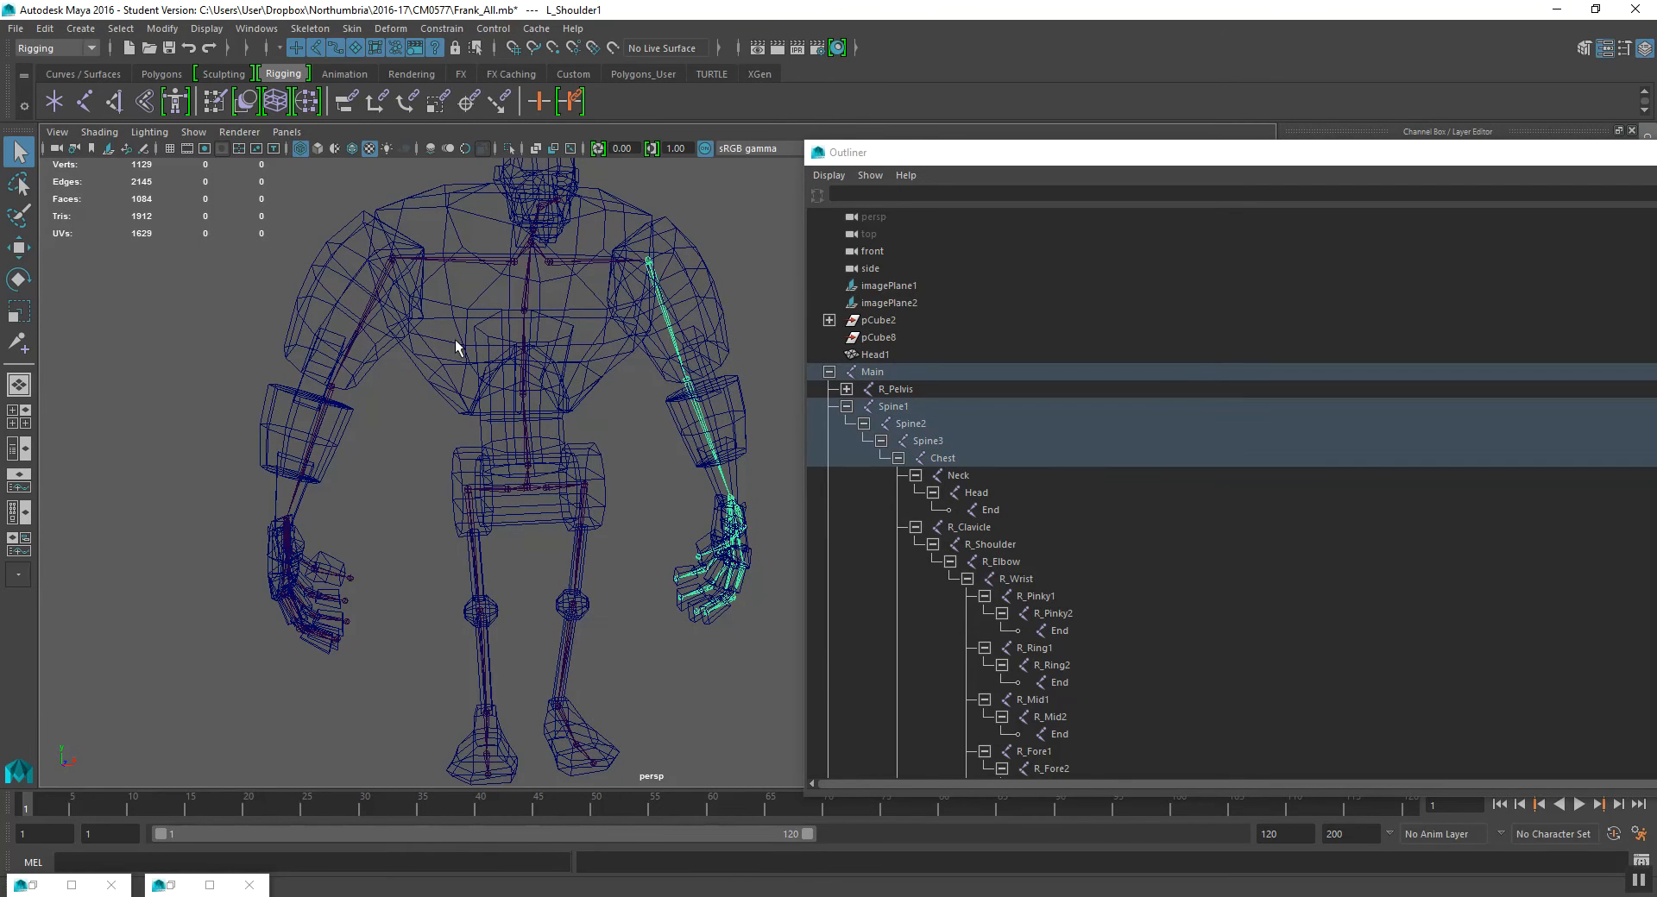
left_click(371, 314)
- Minimise the Outliner and save the scene
left_click_drag(1480, 164, 1180, 153)
left_click(1437, 153)
left_click_drag(452, 506, 575, 488, "alt")
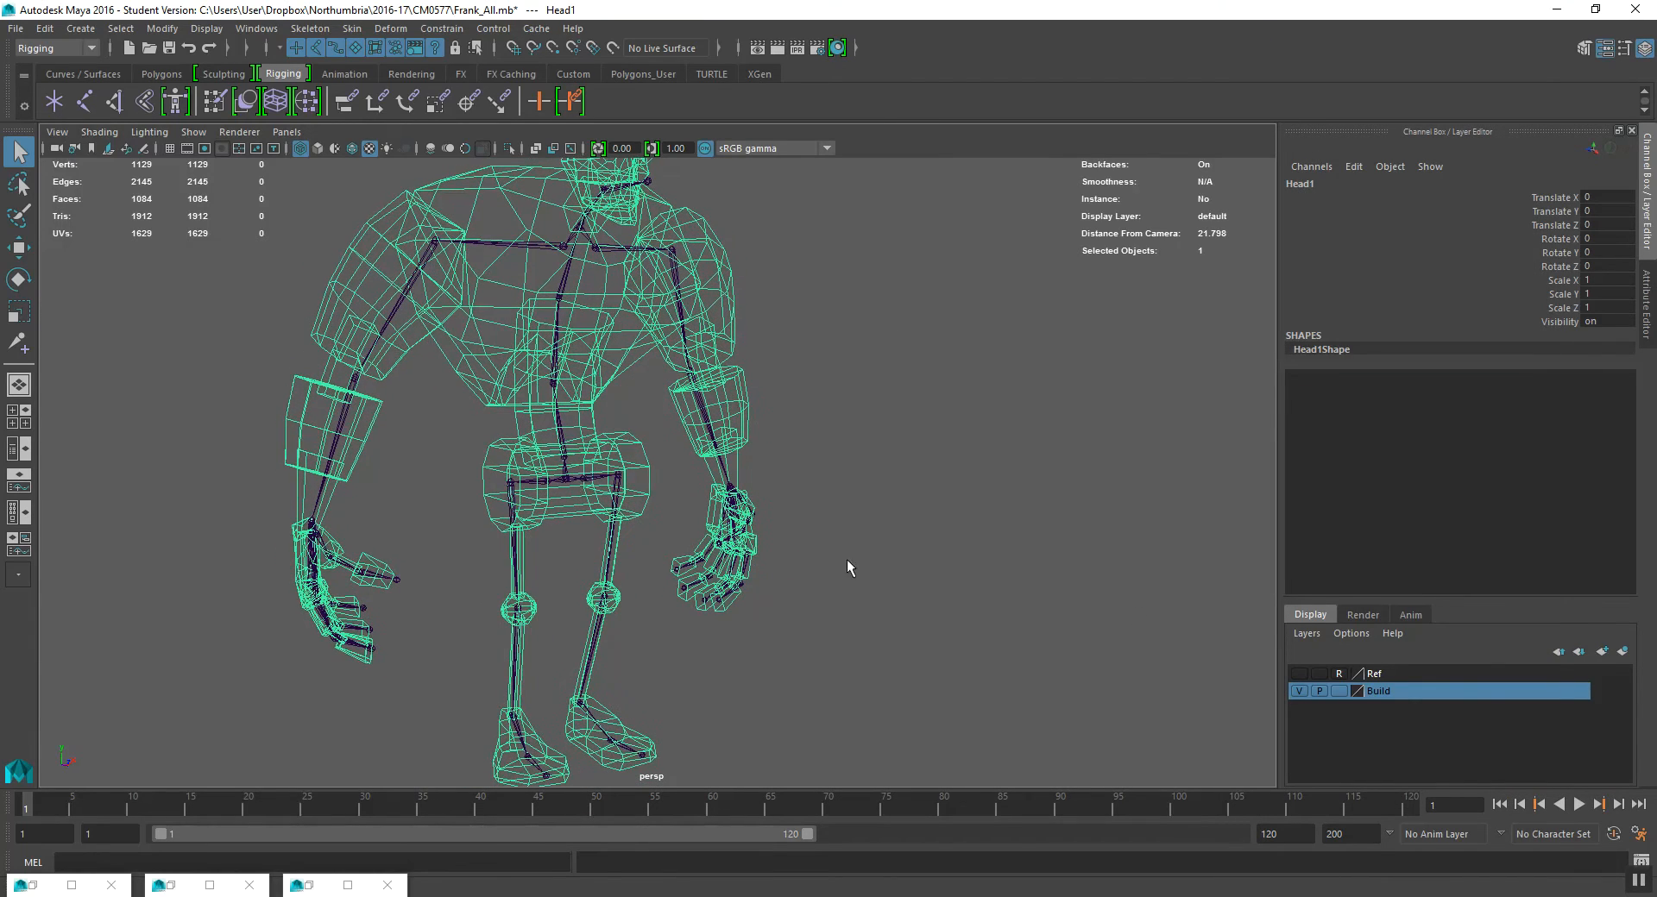
key("ctrl+s")
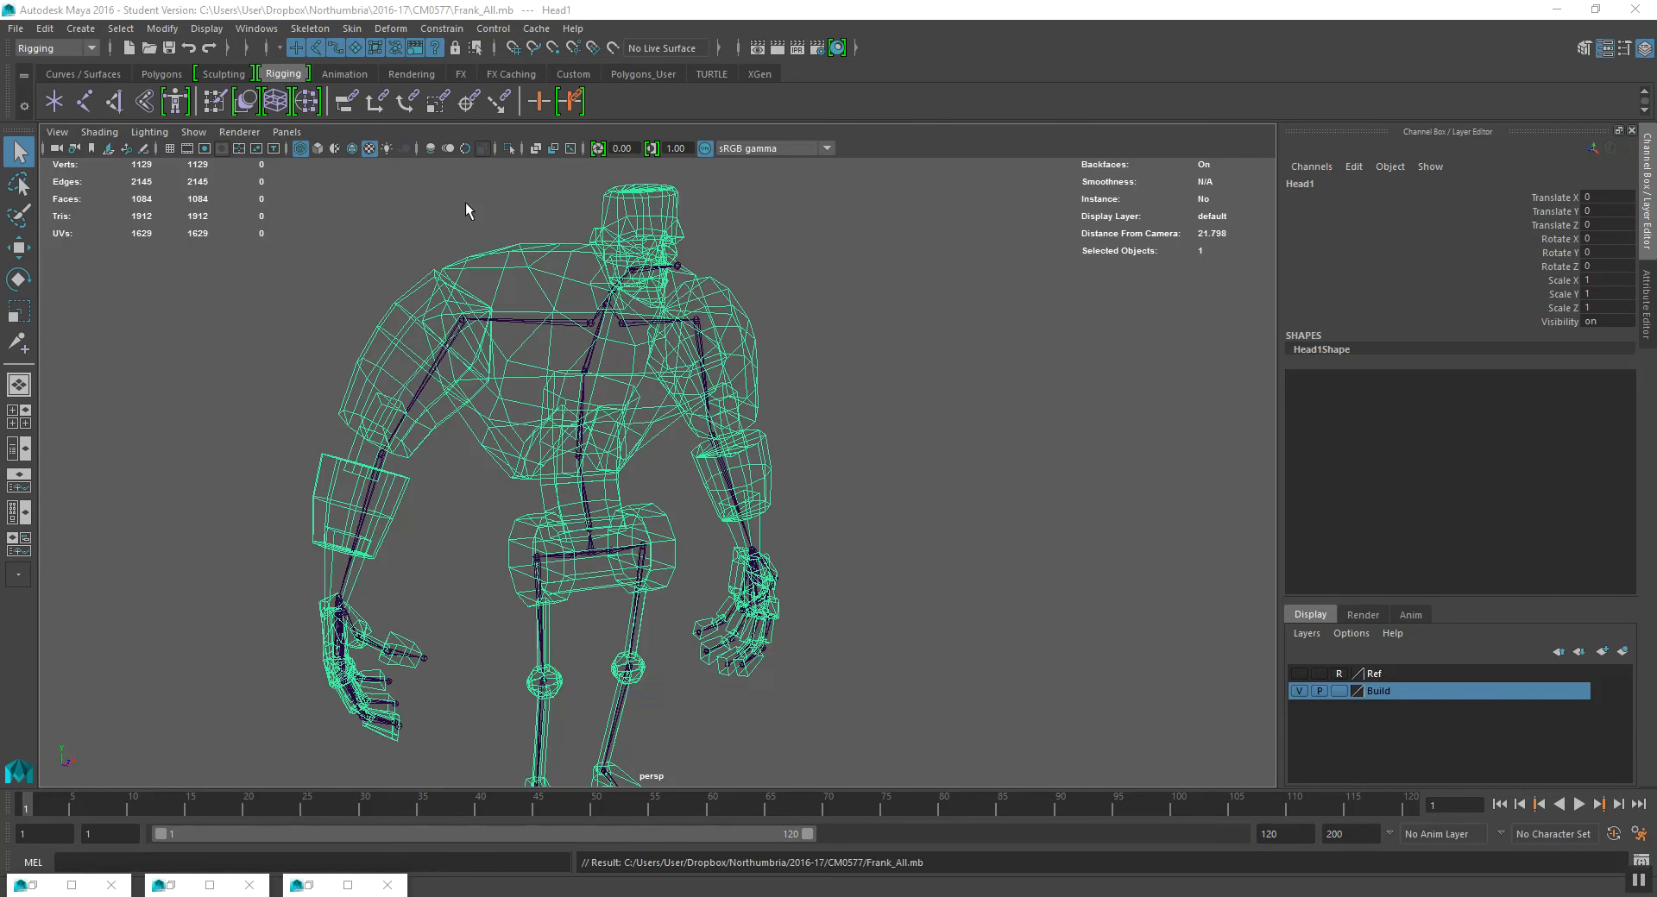
- Select the skeleton together with the character mesh and switch the viewport to shaded display
mouse_move(645, 349)
left_mouse_down("alt")
mouse_move(630, 494)
mouse_move(639, 457)
mouse_move(701, 425)
mouse_move(695, 447)
mouse_move(606, 409)
mouse_move(620, 429)
left_mouse_up("alt")
left_click(554, 467)
left_click(592, 407, "shift")
scroll(596, 409, "down", 4)
key("5")
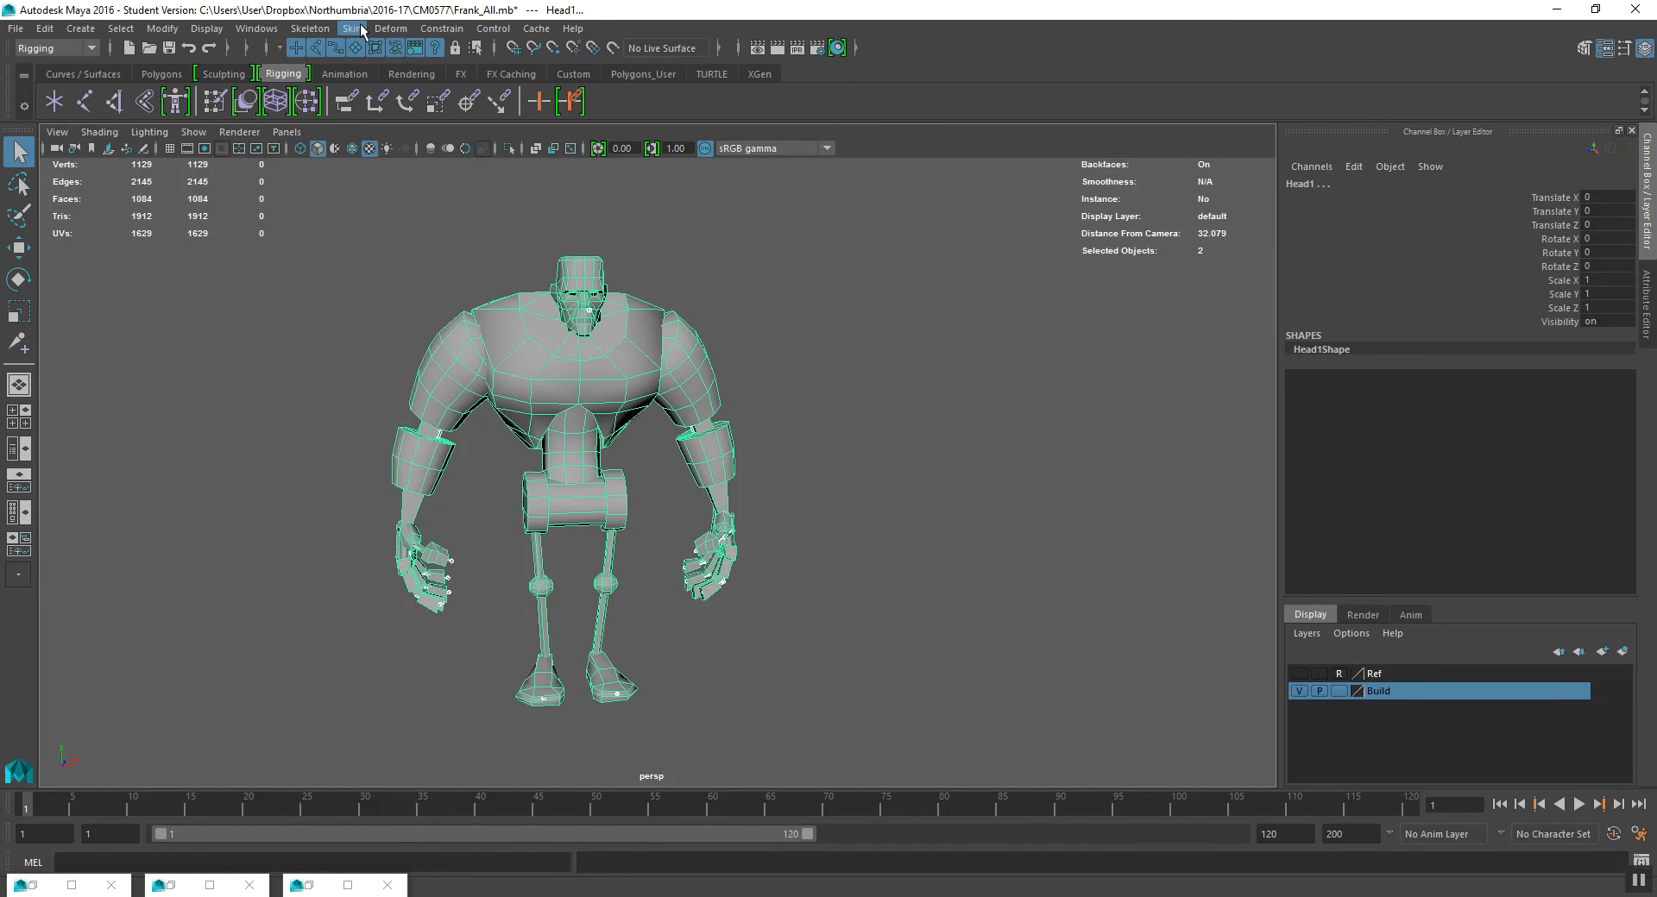
- Bind the mesh to the joint hierarchy with the Geodesic Voxel bind method, keeping the other Bind Skin options as they are
left_click(361, 27)
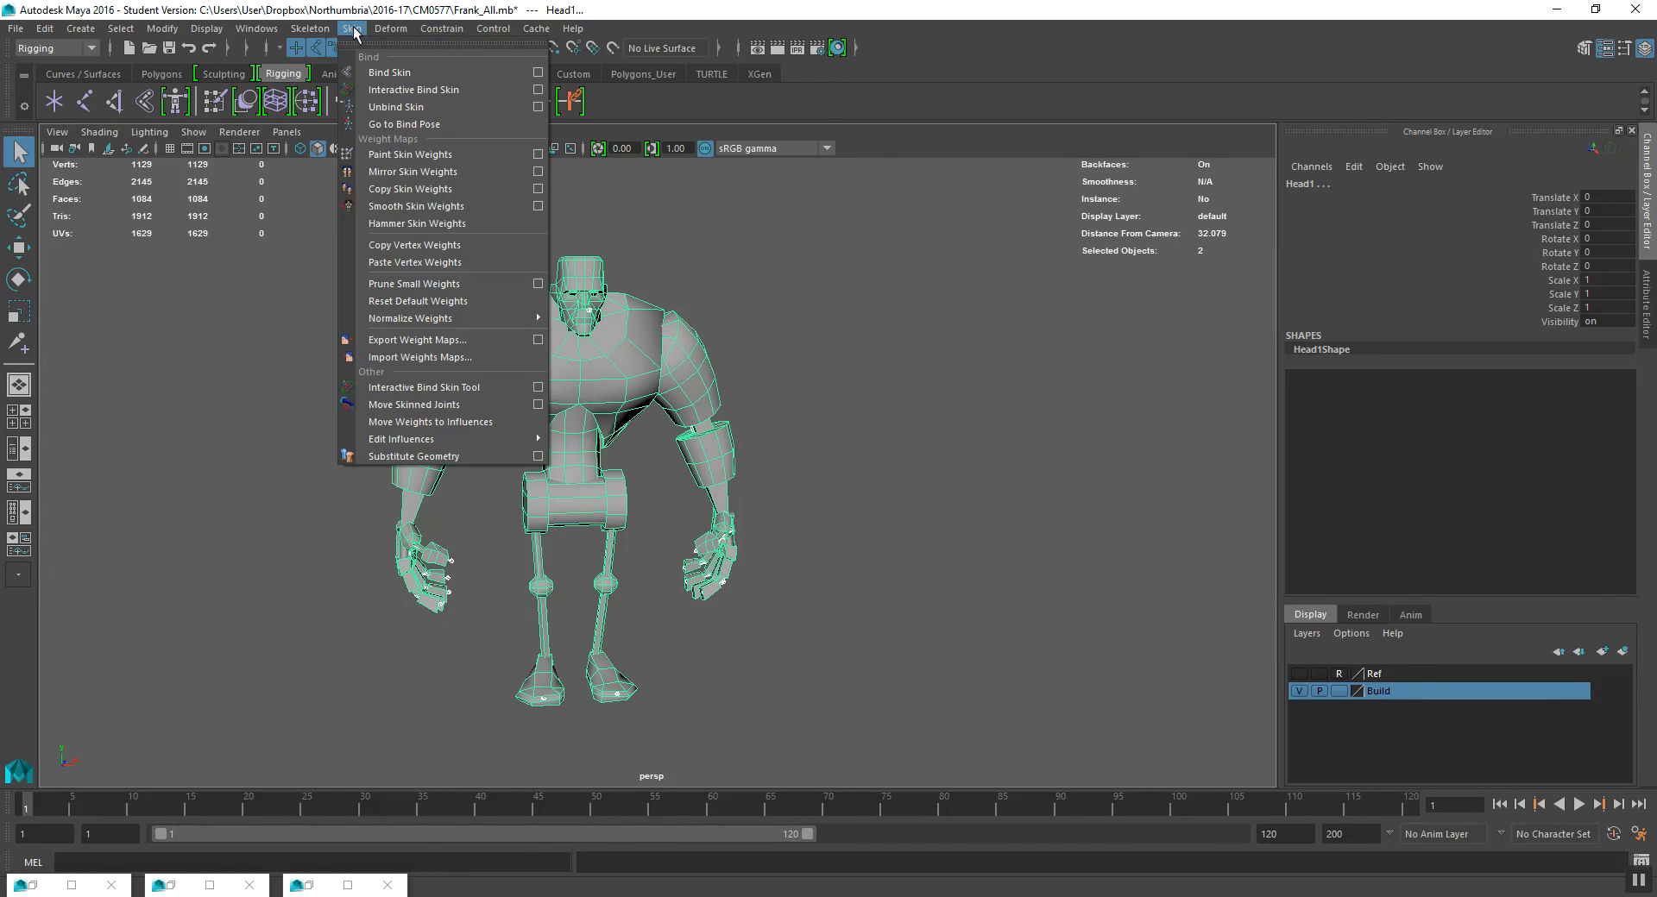
left_click(536, 75)
left_click_drag(913, 333, 868, 350, "alt")
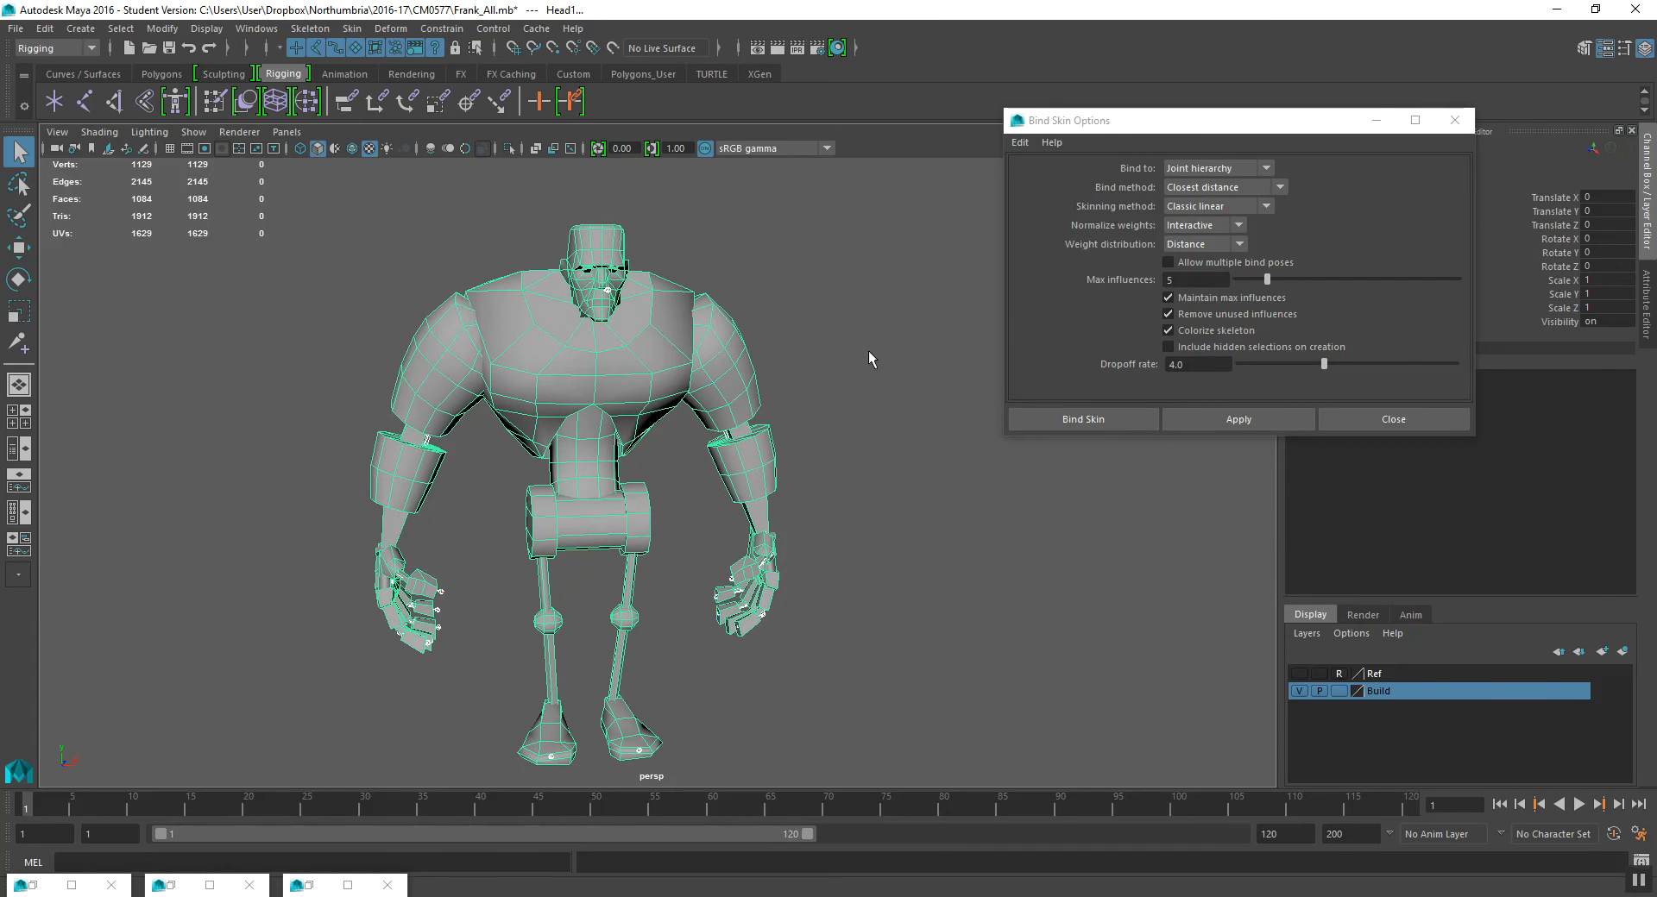
left_click(1231, 171)
left_click(1230, 172)
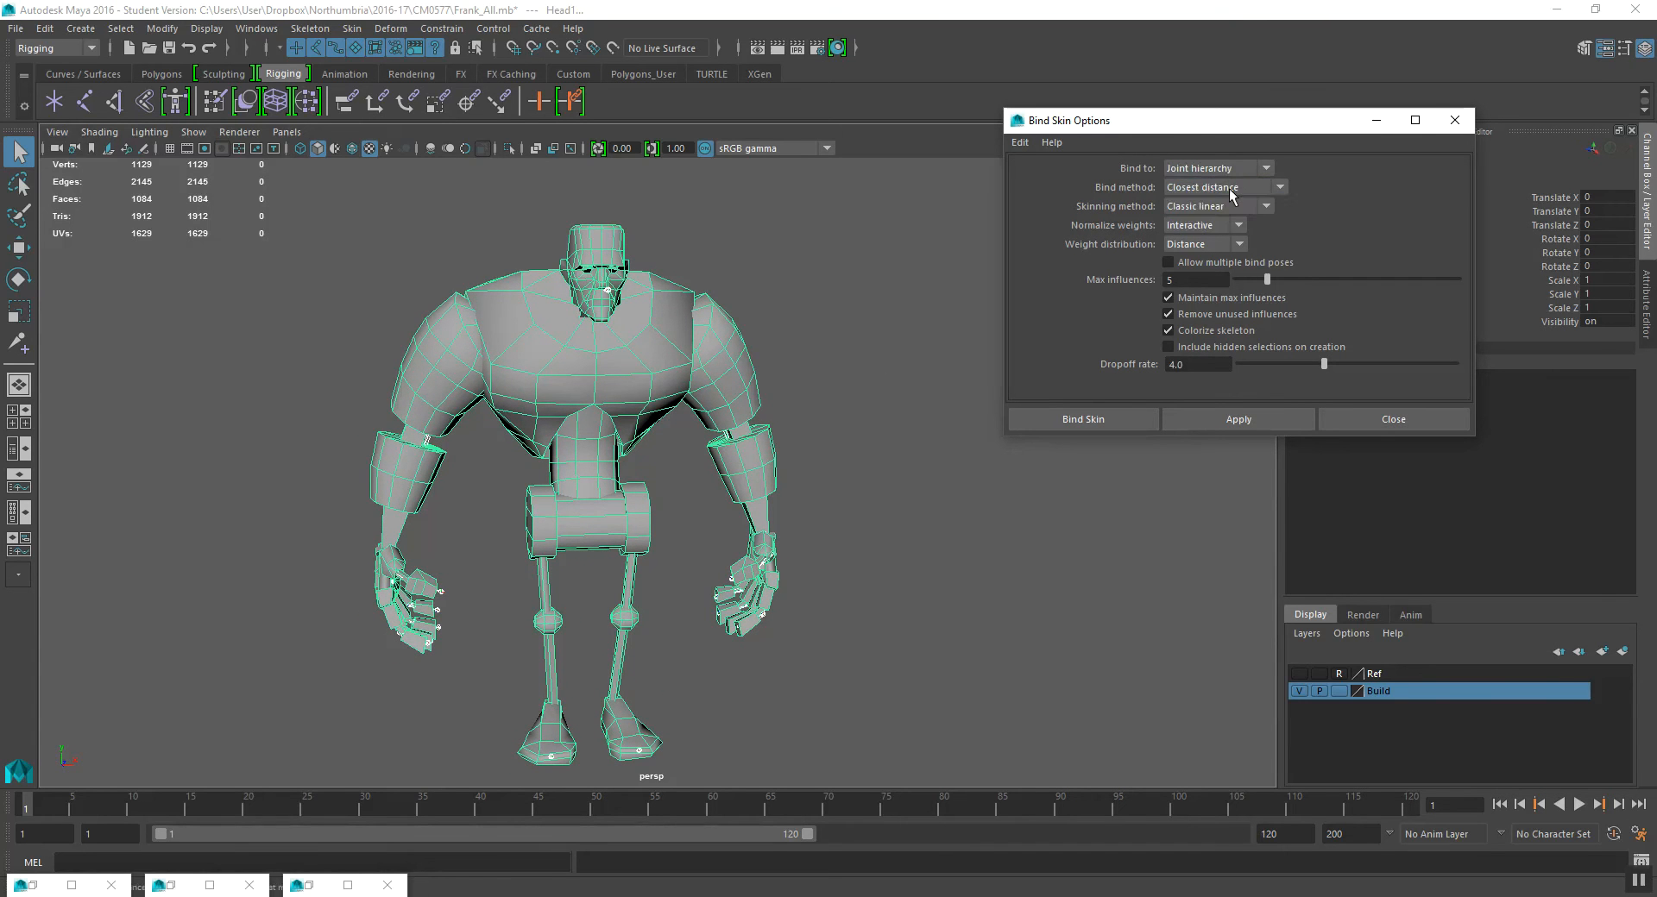
left_click(1232, 189)
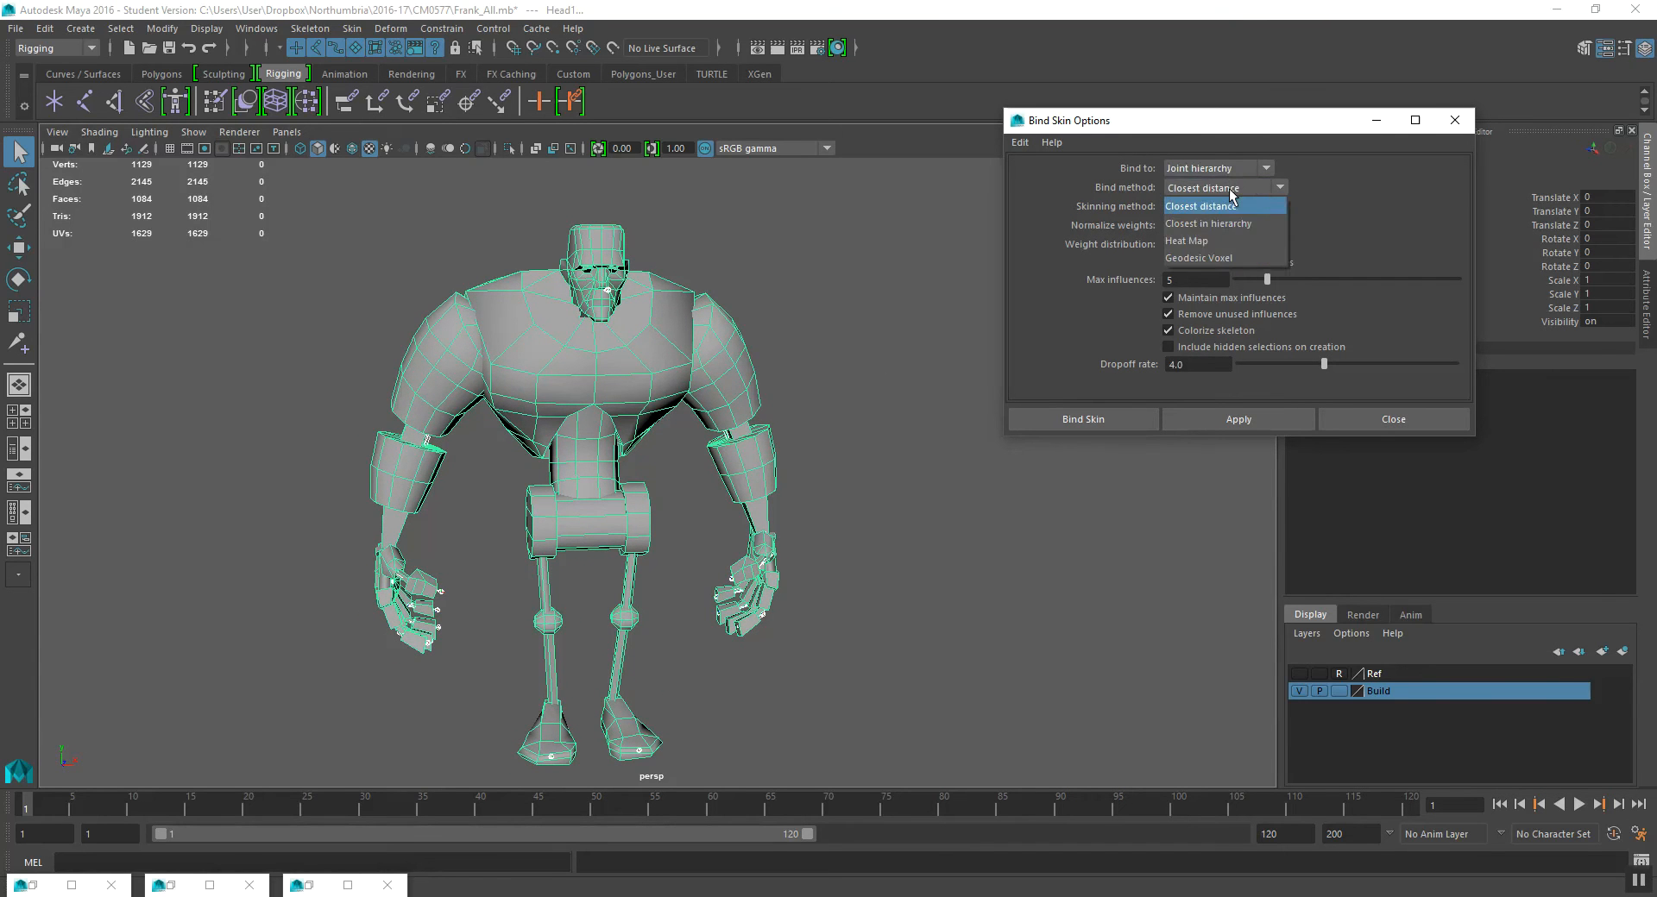
left_click(1244, 258)
left_click_drag(810, 281, 825, 350, "alt")
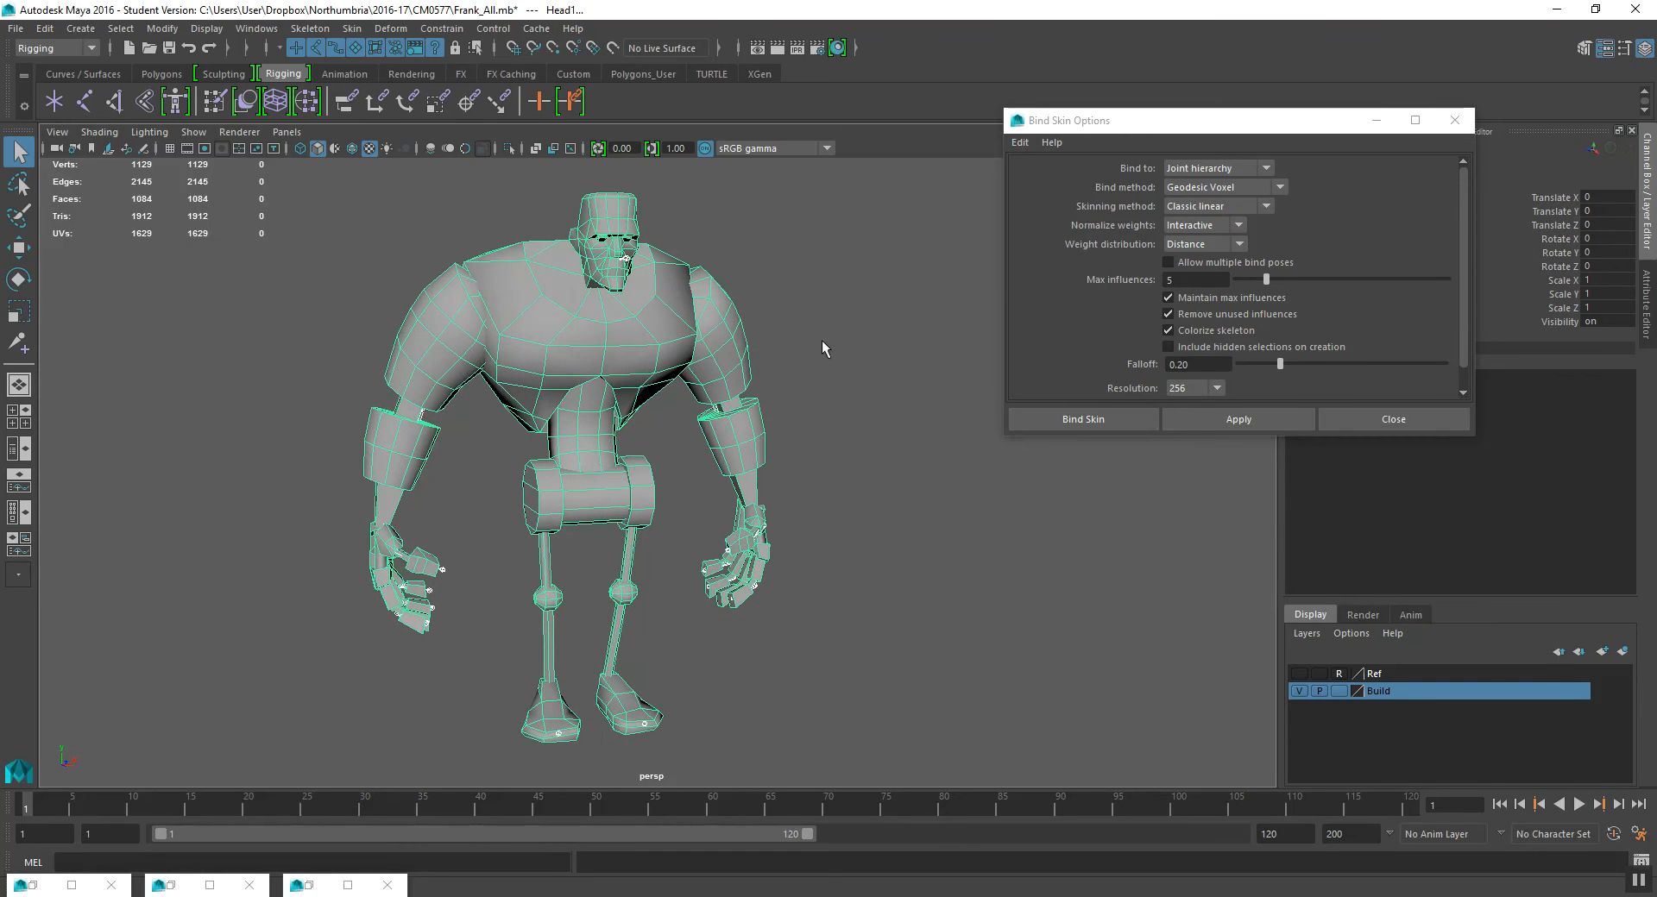
left_click(1246, 421)
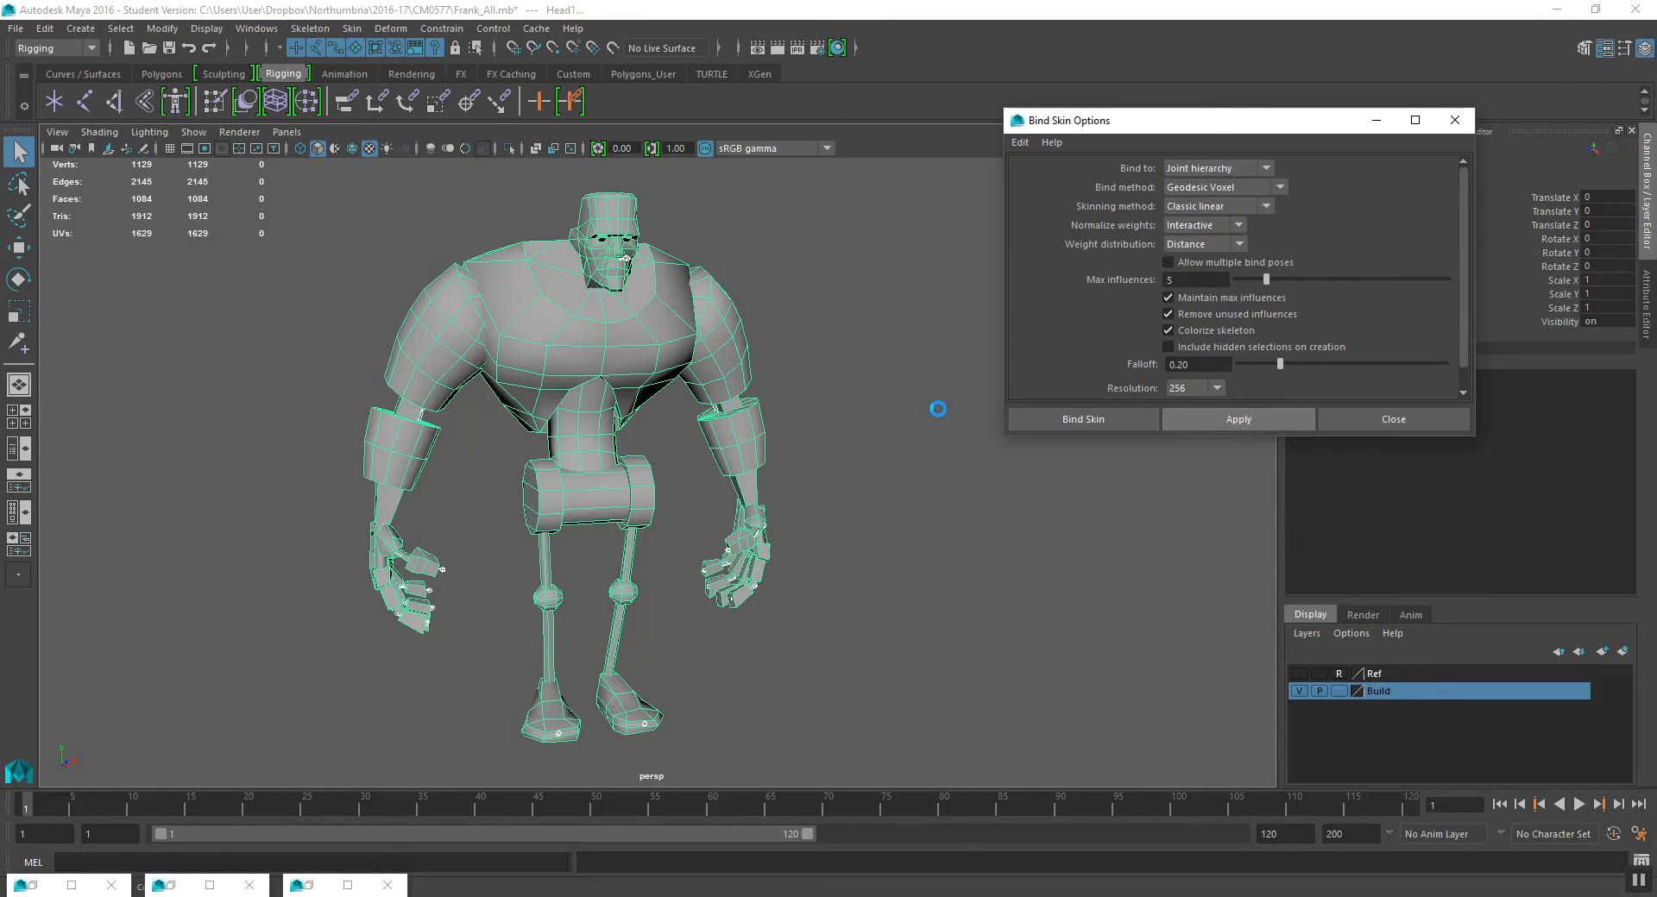
- Test the skin deformation by rotating the L_Shoulder1 joint, and undo the rotations
left_click_drag(764, 425, 603, 399, "alt")
left_click(737, 438)
key("e")
left_click_drag(670, 389, 753, 466, "alt")
left_click_drag(753, 466, 542, 473, "alt")
key("w")
left_click_drag(708, 352, 750, 351, "alt")
key("Up")
key("e")
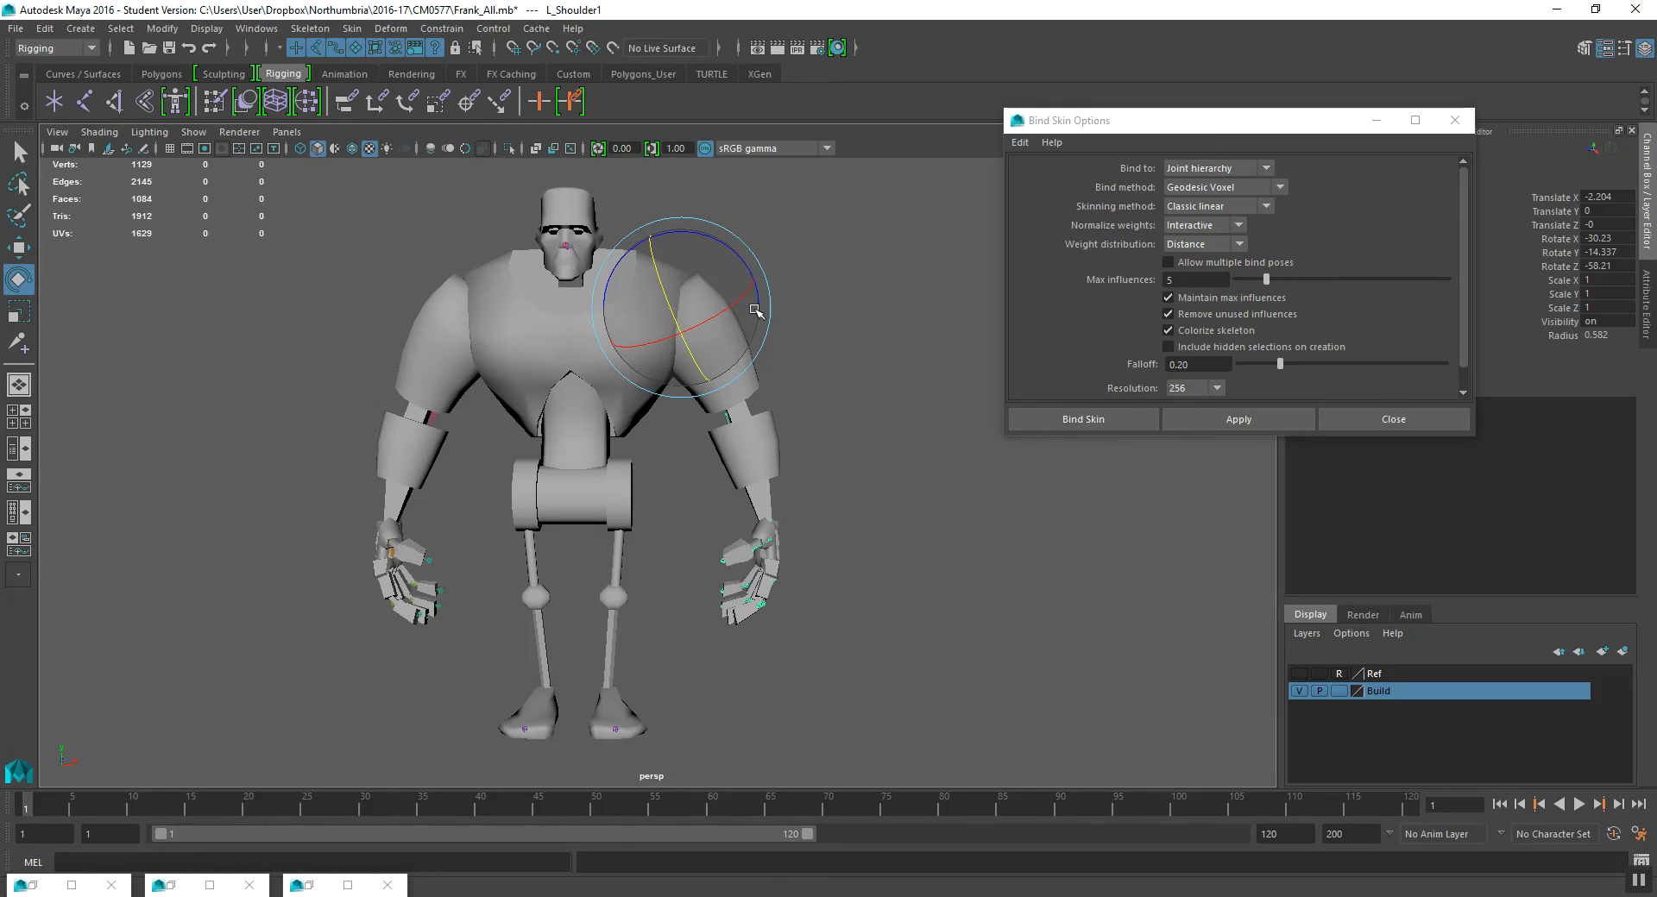
mouse_move(741, 256)
left_mouse_down()
mouse_move(689, 220)
mouse_move(749, 285)
left_mouse_up()
left_click_drag(725, 362, 691, 351, "alt")
left_click_drag(680, 281, 660, 250)
key("ctrl+z")
key("ctrl+z")
- Test-rotate the leg joints to check how the mesh follows, undoing each rotation
middle_click_drag(627, 505, 626, 429, "alt")
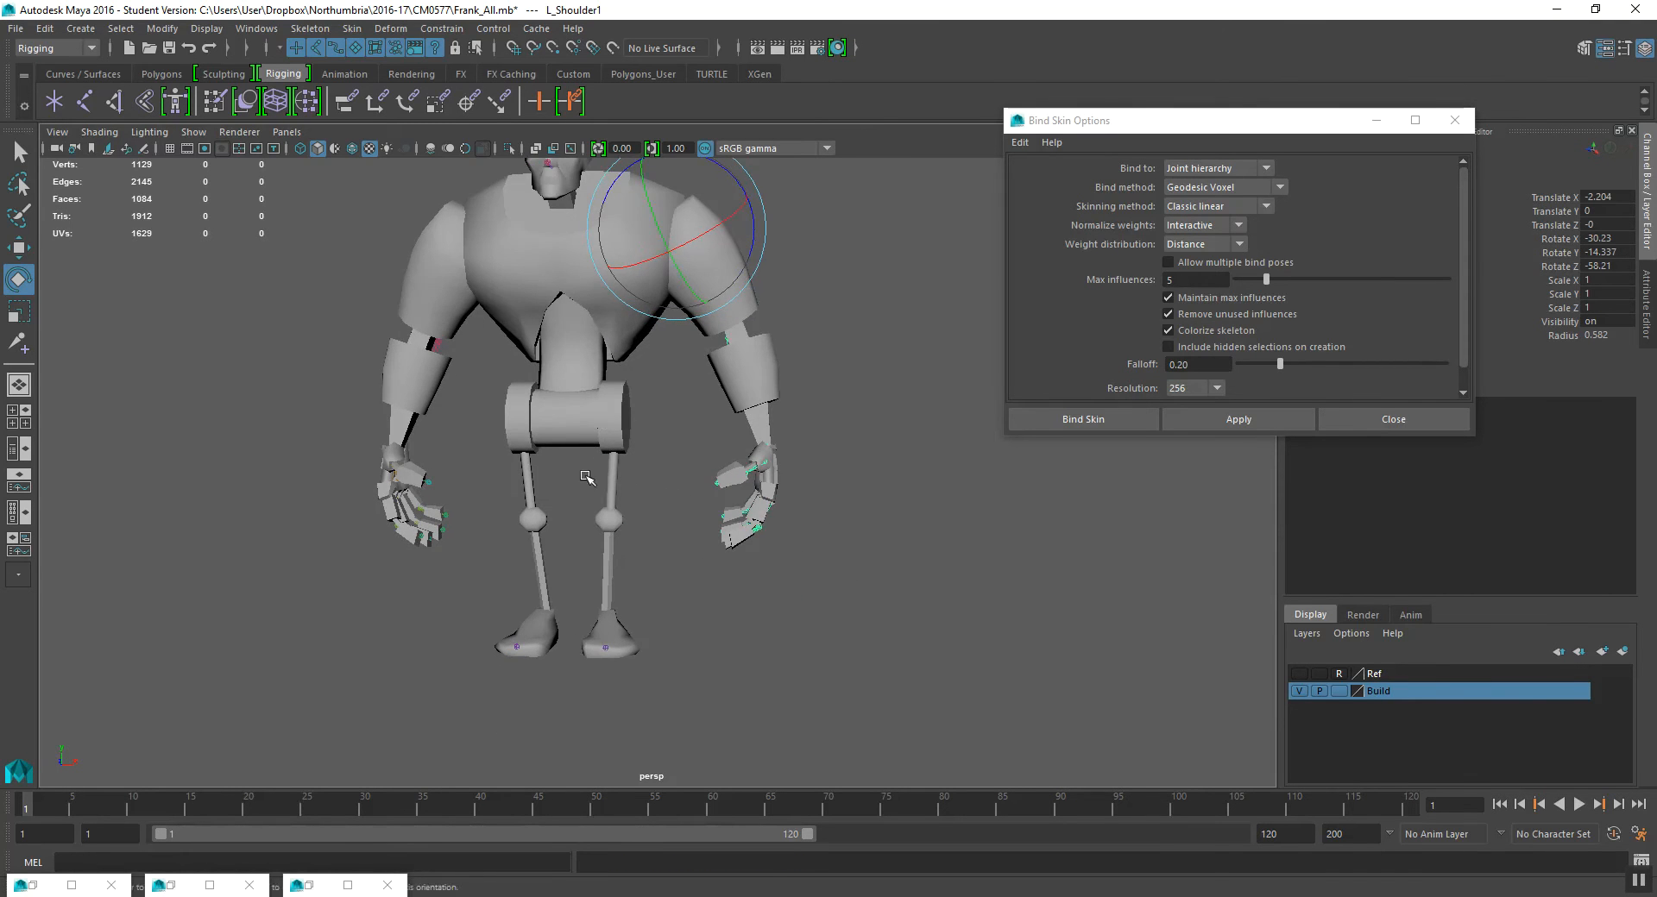
left_click(606, 478)
left_click_drag(612, 481, 549, 474, "alt")
left_click_drag(552, 397, 577, 424)
key("ctrl+z")
left_click_drag(580, 543, 646, 555, "alt")
left_click(599, 561)
left_click_drag(577, 495, 663, 522)
key("ctrl+z")
- Test-rotate upper-body joints to check the arm and torso deformation, undoing each rotation
left_click(413, 386)
left_click_drag(455, 394, 486, 305, "alt")
left_click_drag(486, 308, 622, 334, "alt")
middle_click_drag(622, 334, 628, 396, "alt")
left_click_drag(628, 396, 655, 363, "alt")
key("ctrl+z")
middle_click_drag(655, 364, 618, 419, "alt")
left_click_drag(618, 419, 624, 335, "alt")
left_click(653, 248)
left_click_drag(652, 274, 631, 369, "alt")
key("ctrl+z")
middle_click_drag(649, 285, 631, 345, "alt")
key("q")
left_click(638, 328)
key("w")
key("e")
left_click_drag(647, 366, 680, 370)
key("ctrl+z")
- Select the Spine2 joint in wireframe display, test-rotate it in shaded display and undo the rotation
middle_click_drag(637, 475, 639, 386, "alt")
left_click_drag(639, 386, 592, 429, "alt")
left_click(601, 389)
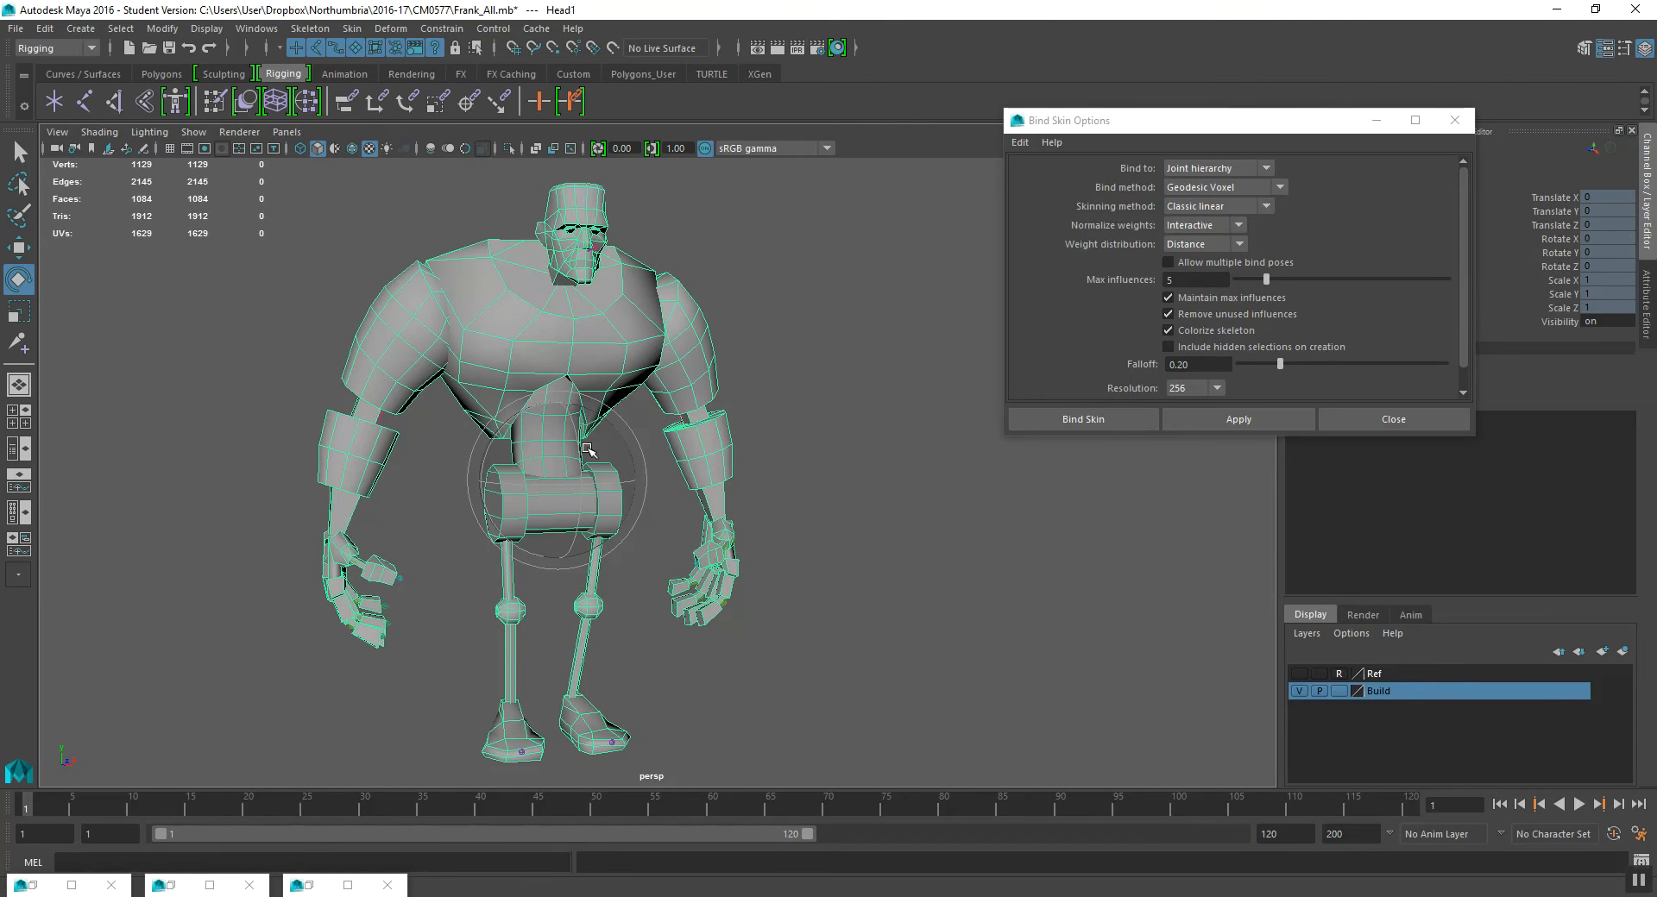
key("4")
key("q")
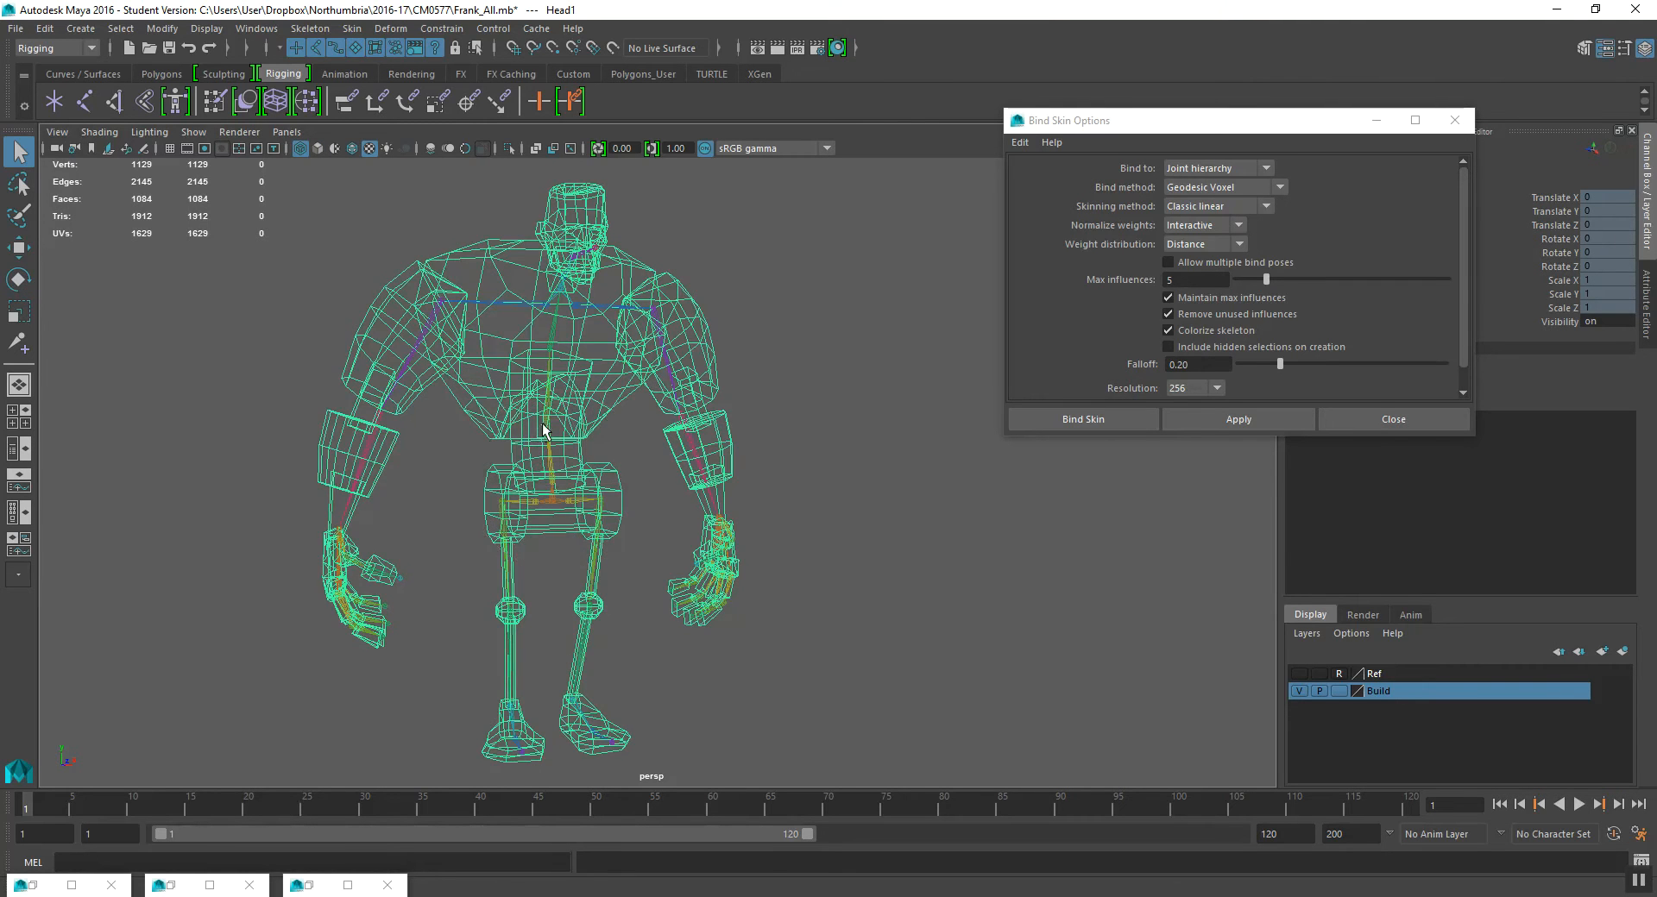
left_click(552, 427)
left_click(551, 407)
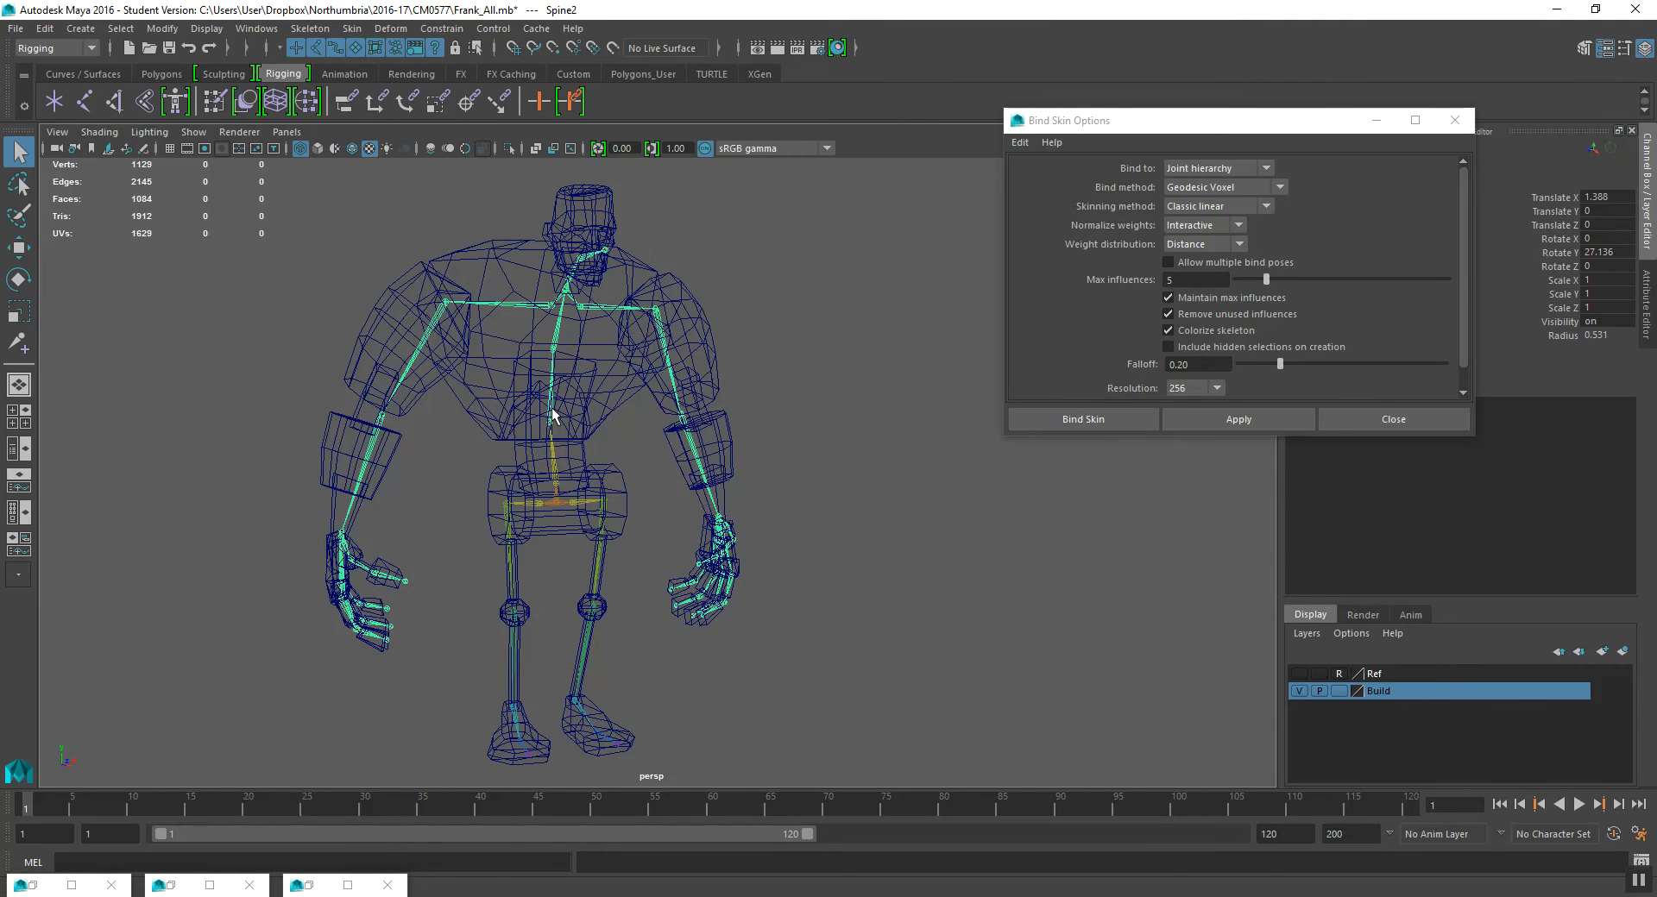
key("5")
key("e")
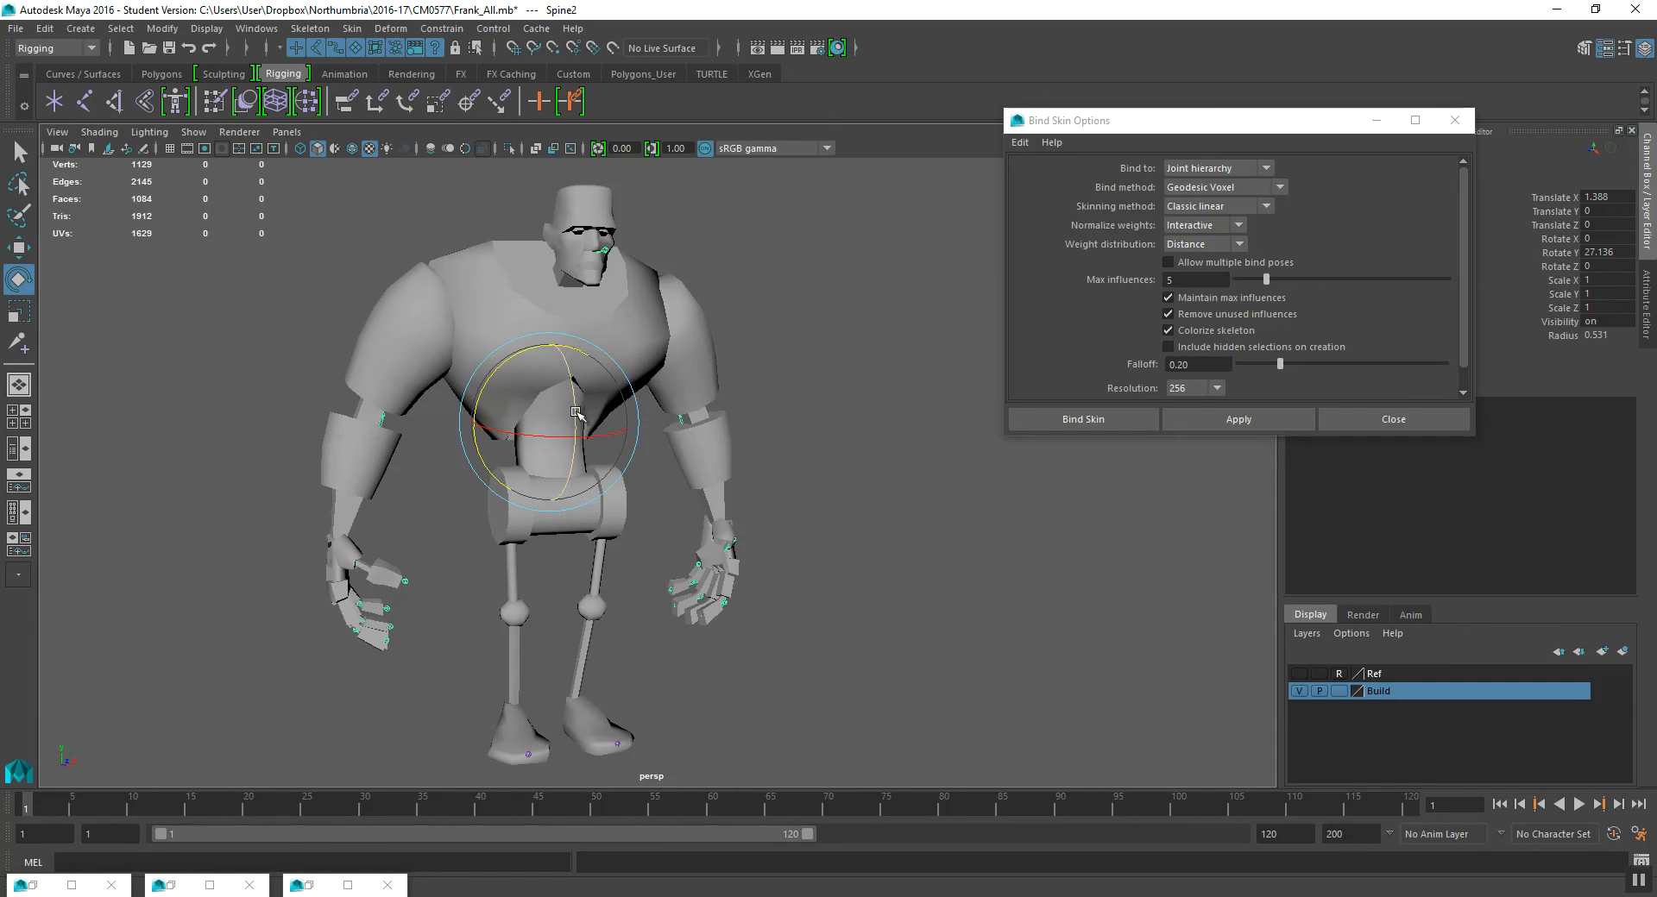
mouse_move(576, 413)
left_mouse_down()
mouse_move(565, 383)
mouse_move(575, 413)
left_mouse_up()
key("ctrl+z")
- Switch the mesh to vertex mode, pick vertices on the chest and grow the selection until it covers the whole torso piece
left_click(640, 317)
left_click_drag(640, 317, 572, 342, "alt")
right_click_drag(578, 296, 517, 250)
left_click(601, 252)
middle_click_drag(569, 295, 623, 391, "alt")
scroll(606, 350, "up", 3)
key("shift+period")
key("shift+period")
key("shift+period")
key("shift+period")
key("shift+period")
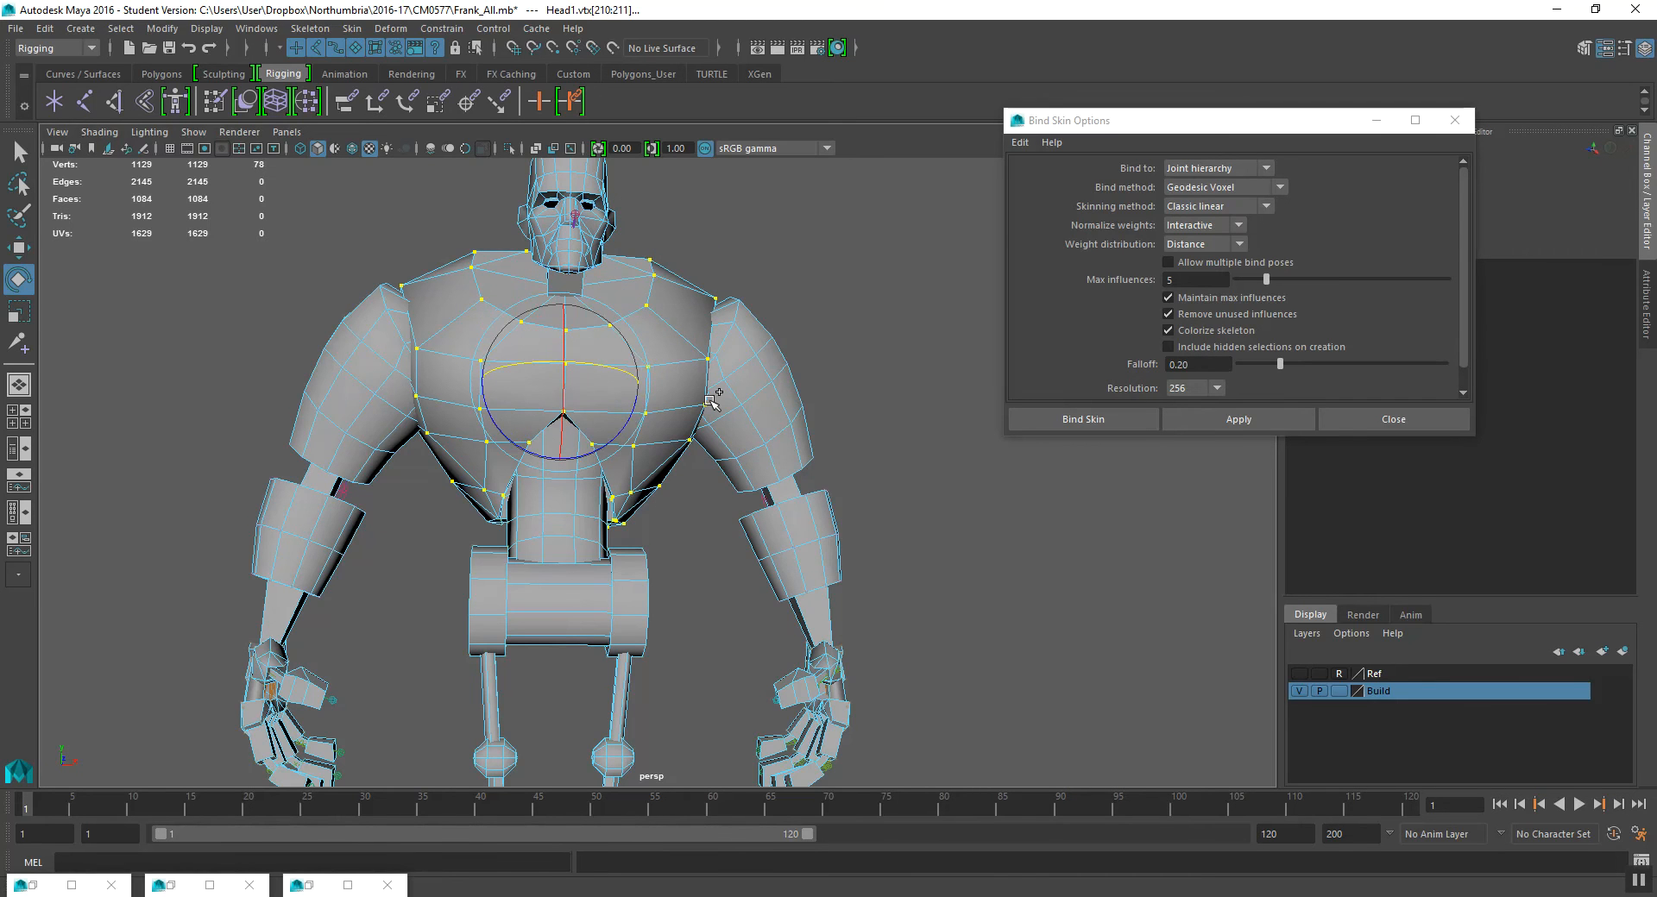
key("shift+period")
mouse_move(630, 390)
left_mouse_down("alt")
mouse_move(609, 390)
mouse_move(638, 392)
left_mouse_up("alt")
mouse_move(592, 434)
middle_mouse_down("alt")
mouse_move(602, 416)
mouse_move(619, 448)
middle_mouse_up("alt")
middle_click_drag(621, 305, 623, 308, "alt")
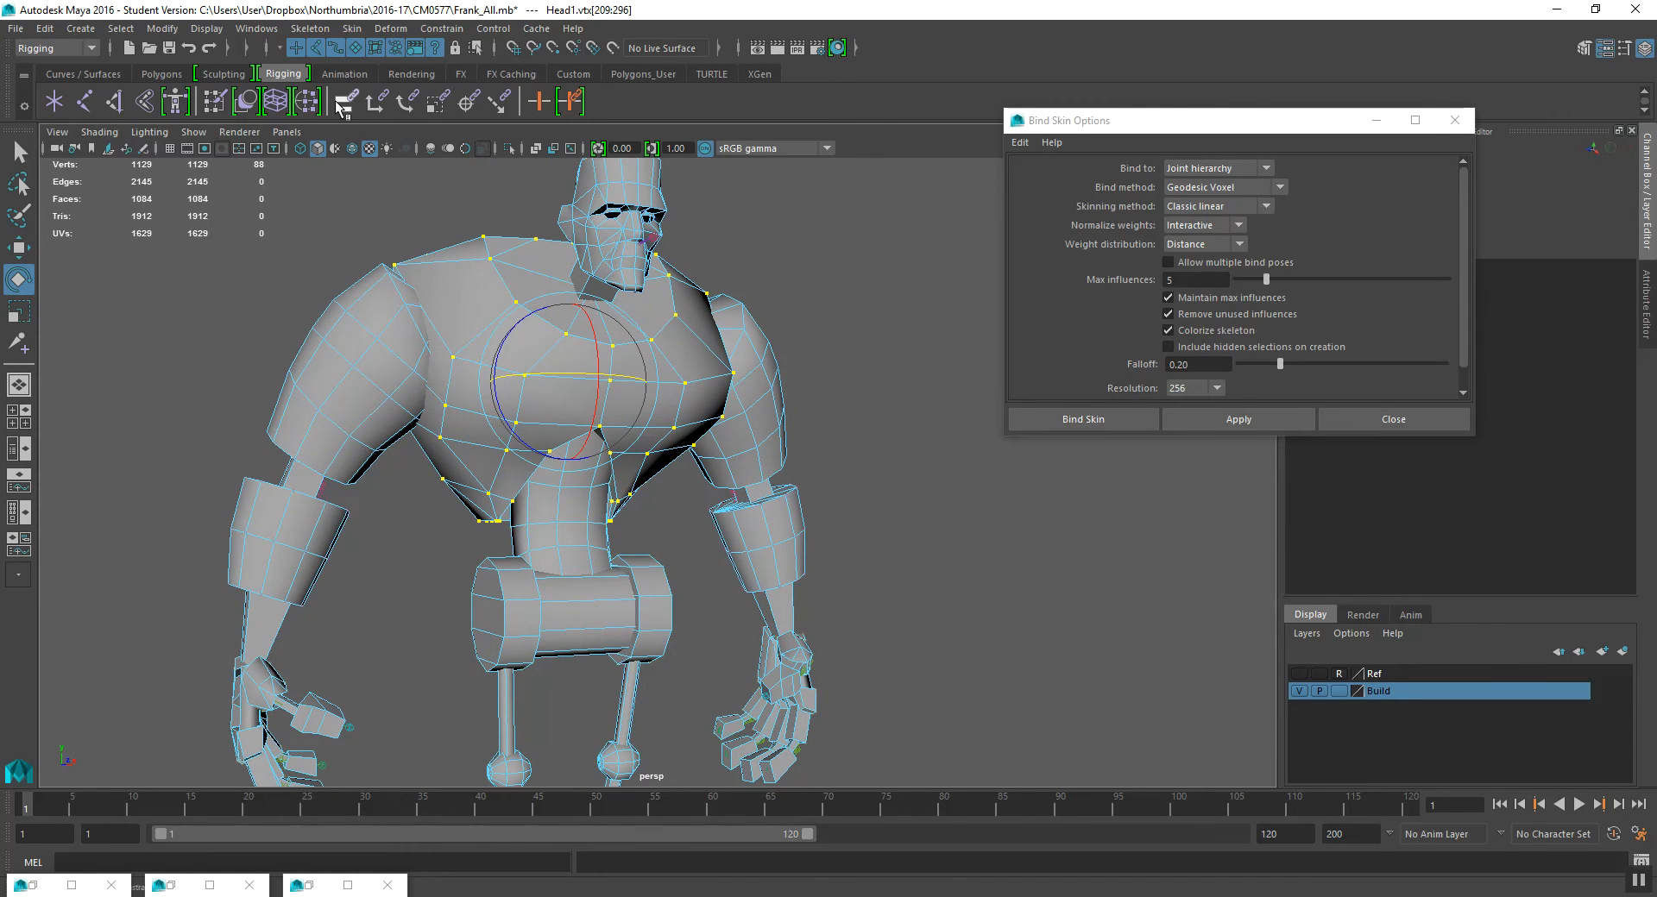
- Open the Component Editor, enlarge its window and show the smooth skin weights of the selected torso vertices
left_click(256, 29)
mouse_move(274, 74)
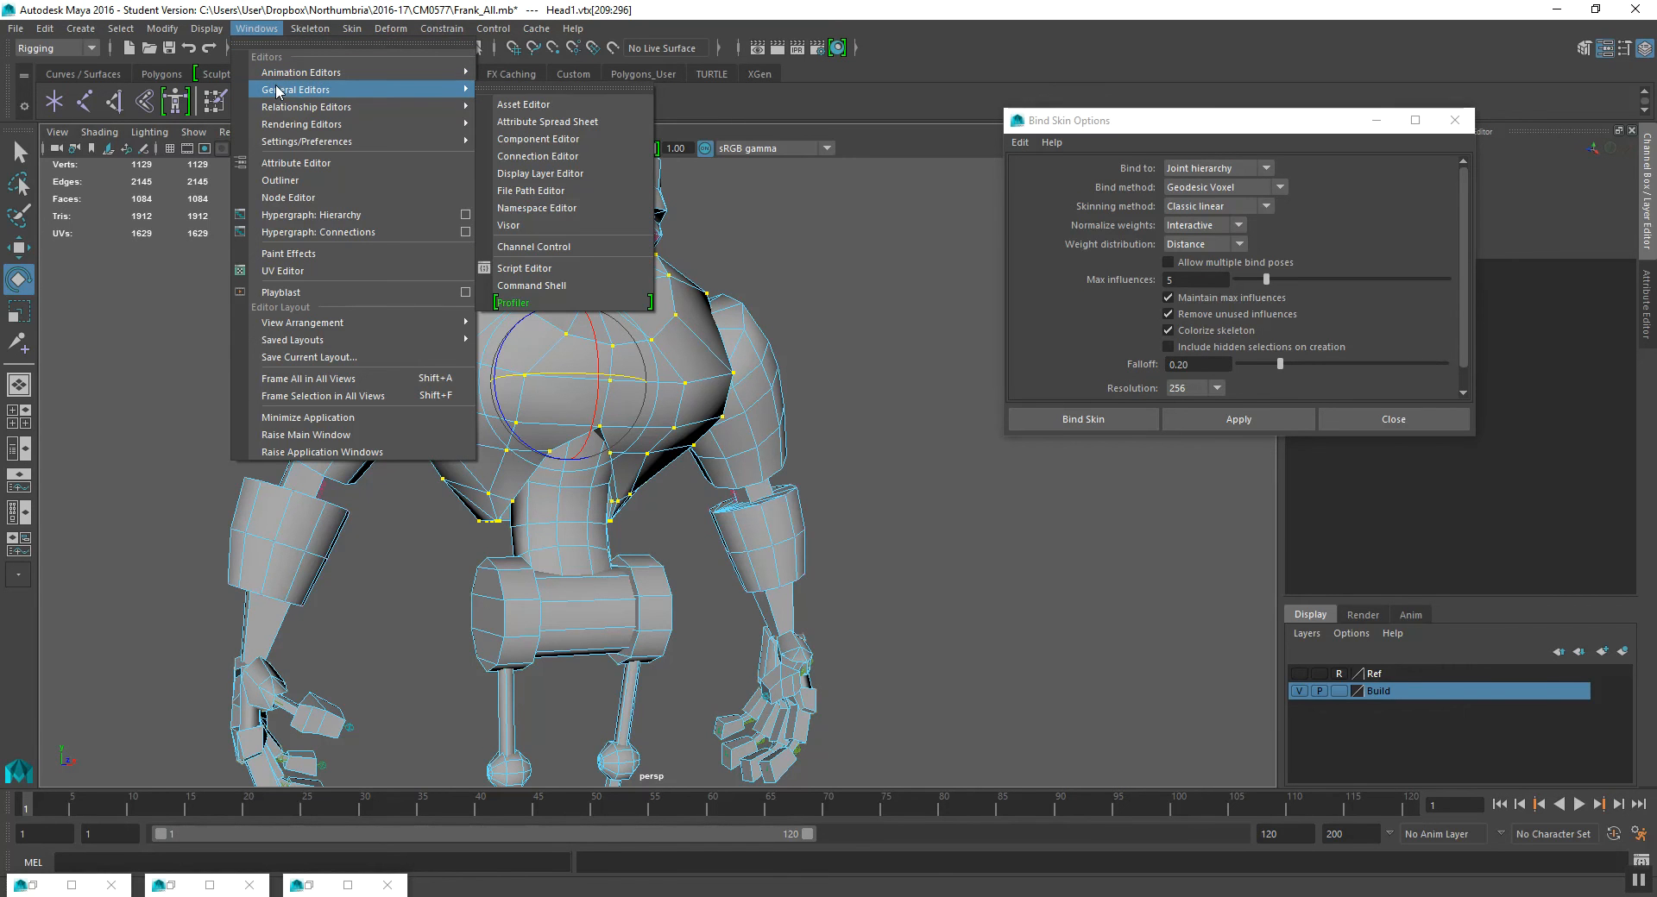
left_click(537, 139)
left_click_drag(801, 328, 533, 182)
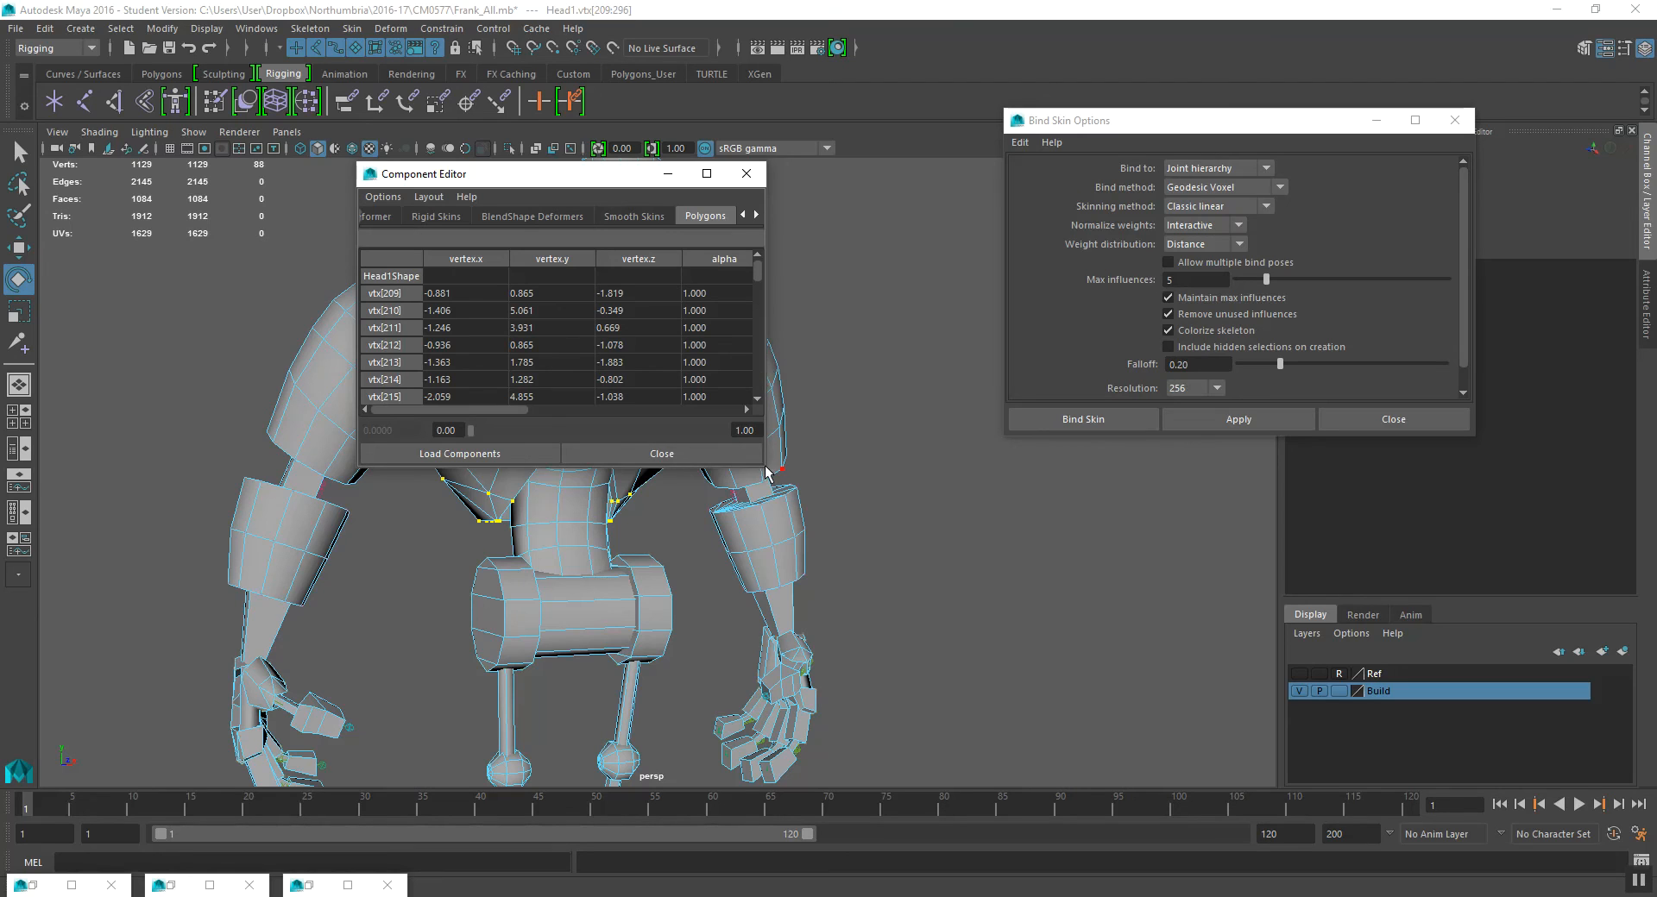
left_click_drag(767, 465, 1199, 448)
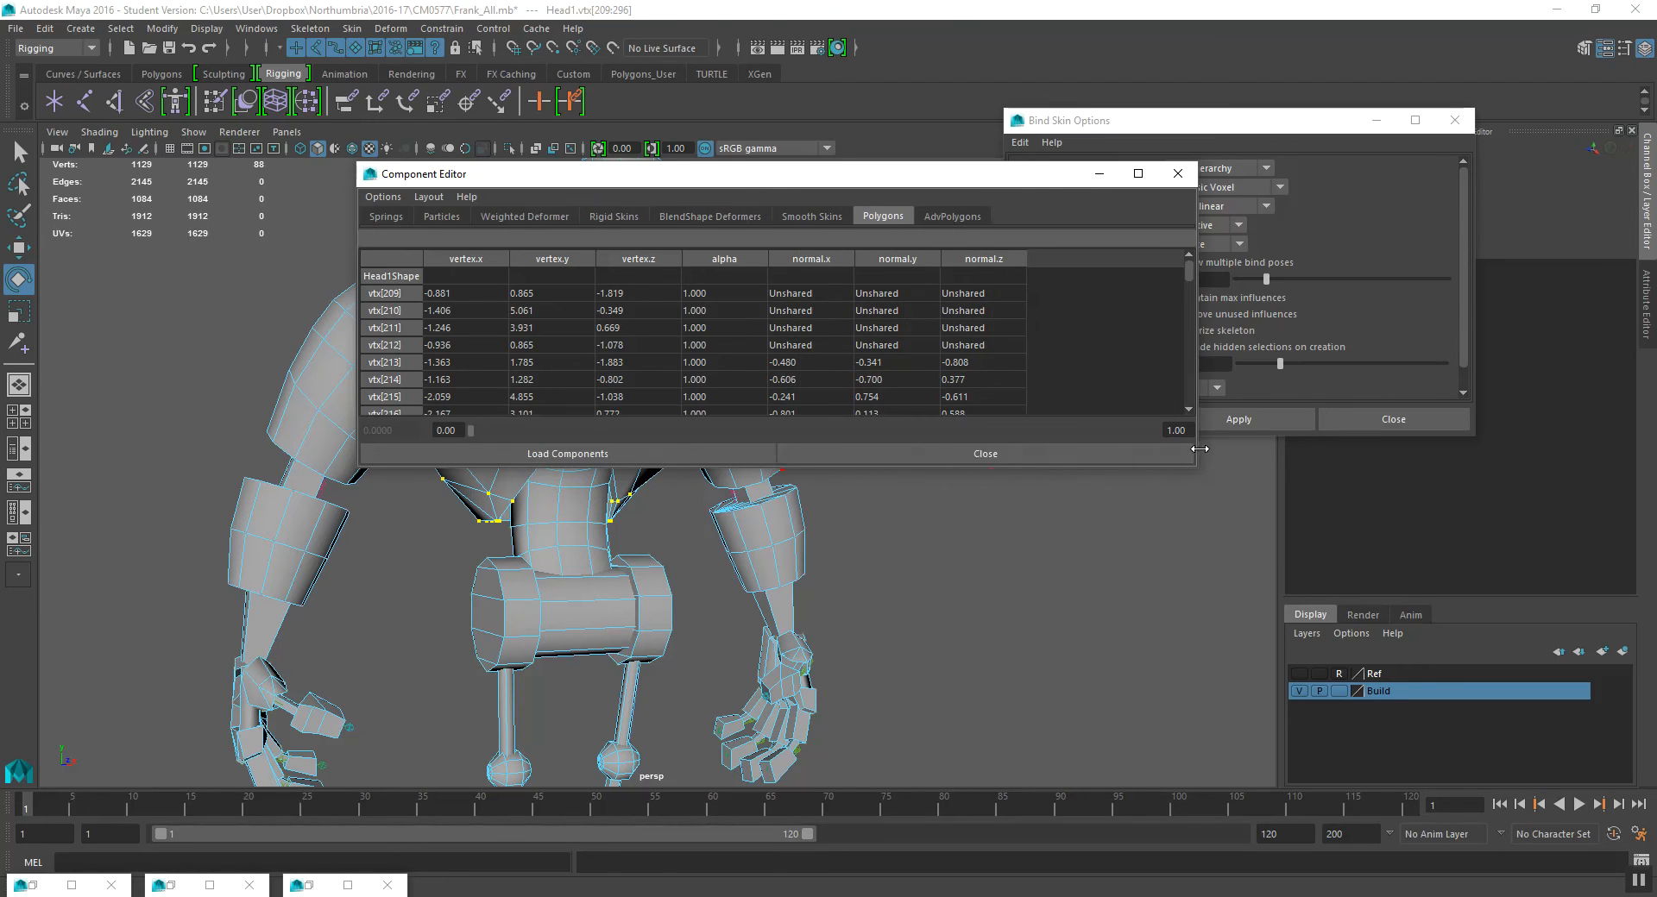
left_click_drag(793, 468, 792, 712)
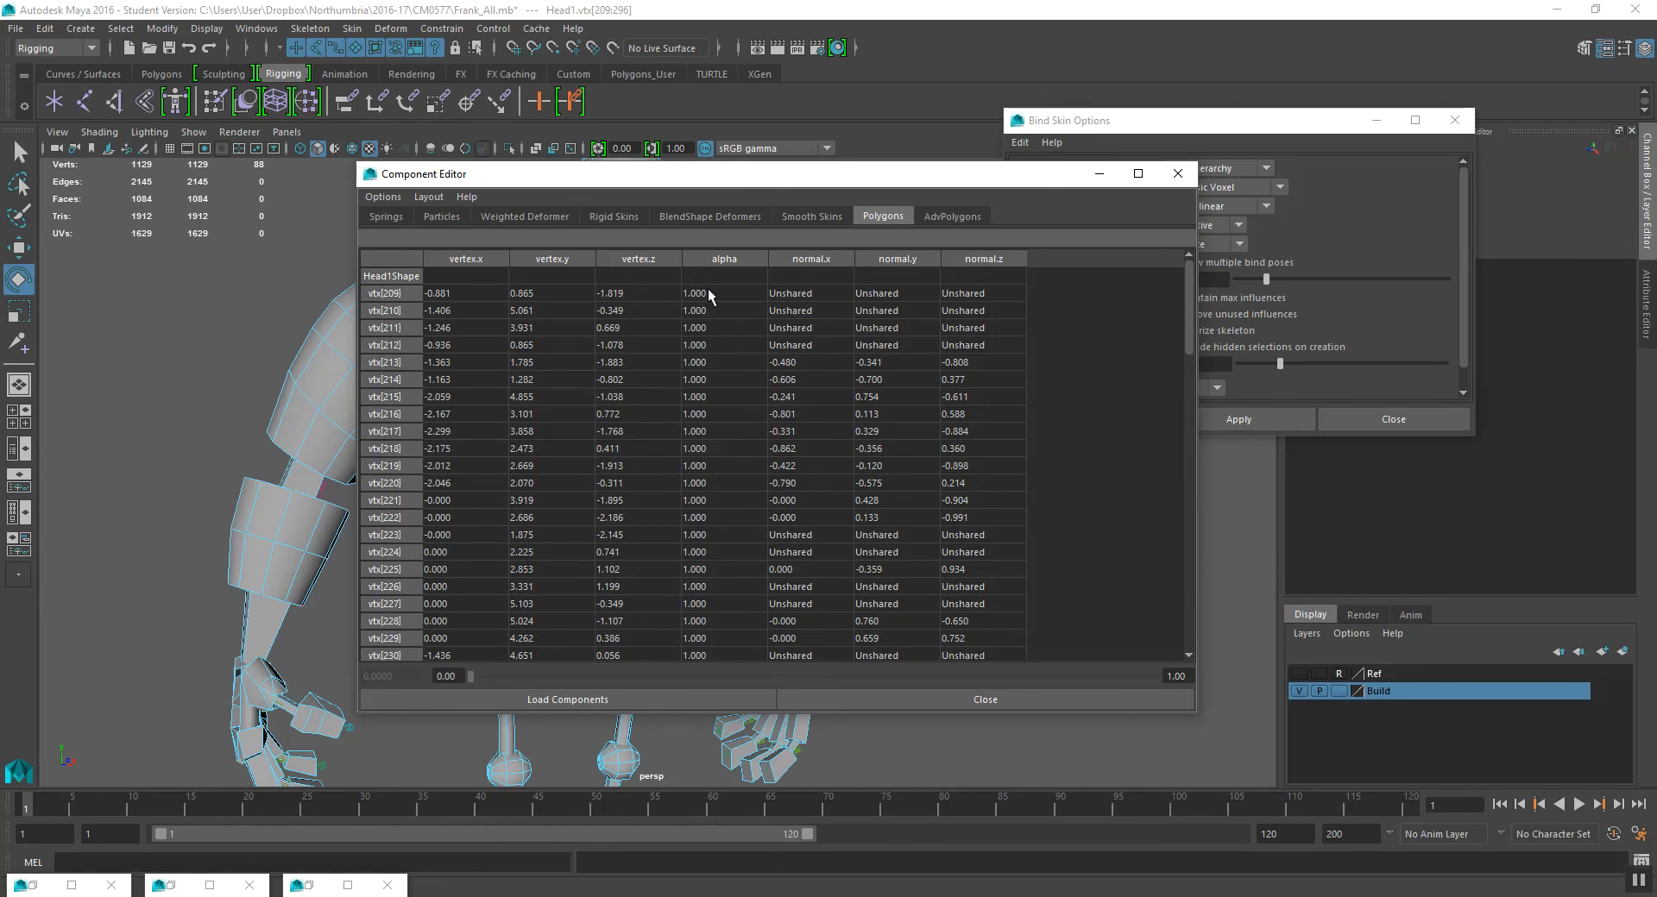
left_click(808, 216)
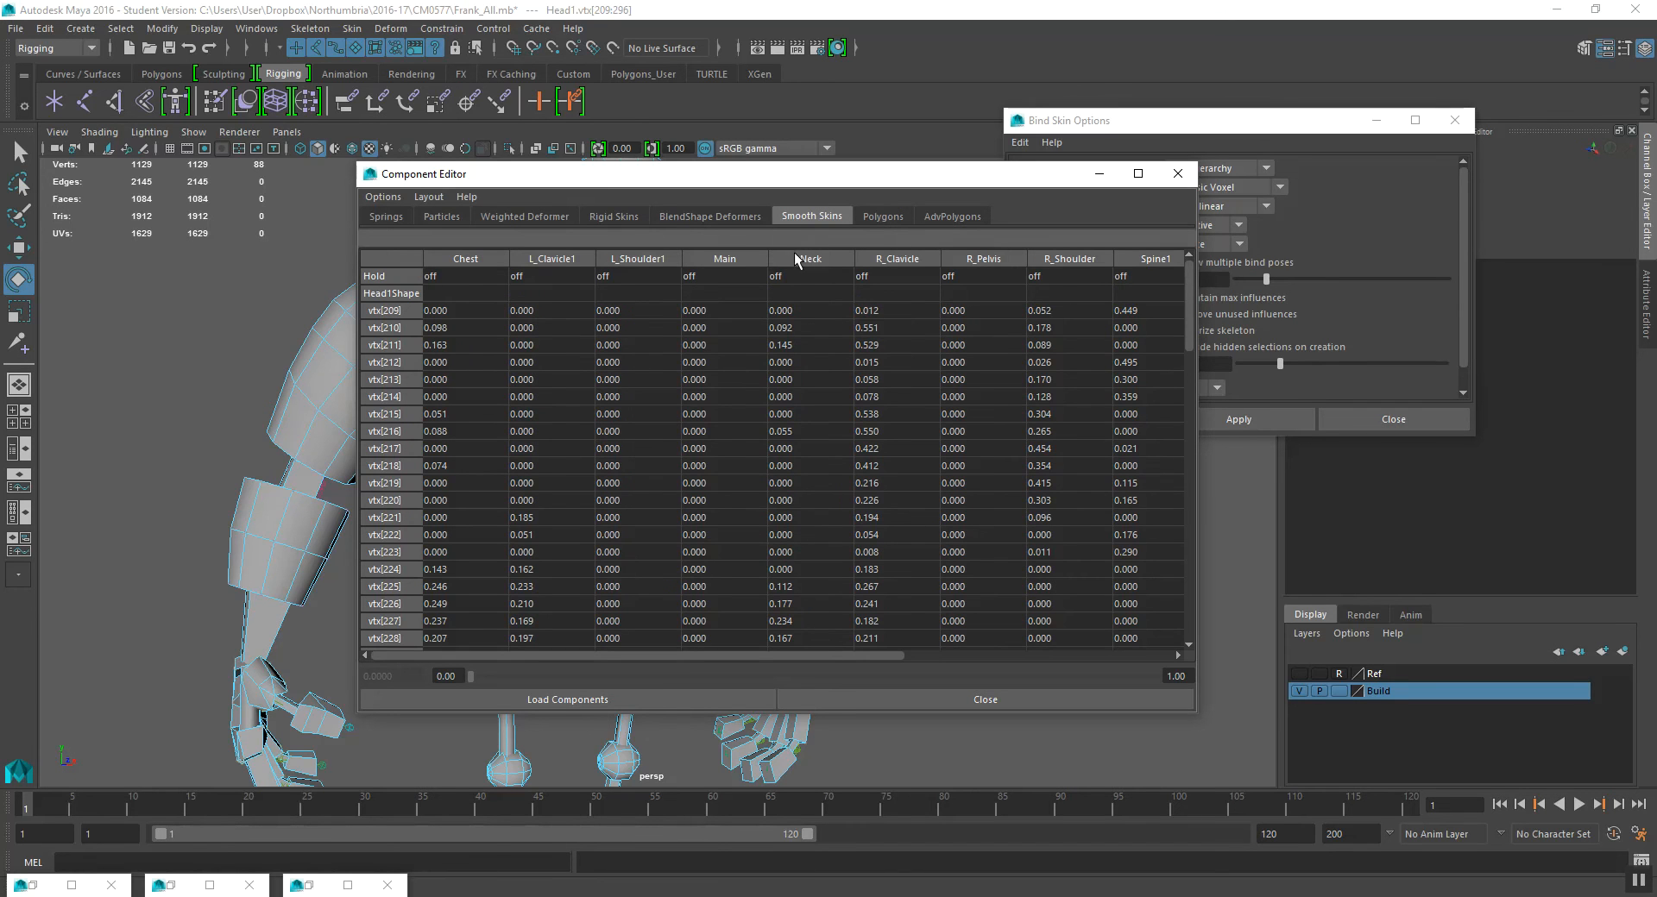
- Examine how the torso vertices are weighted across the joints, comparing the weight table with the skeleton in wireframe display
left_click_drag(707, 658, 872, 649)
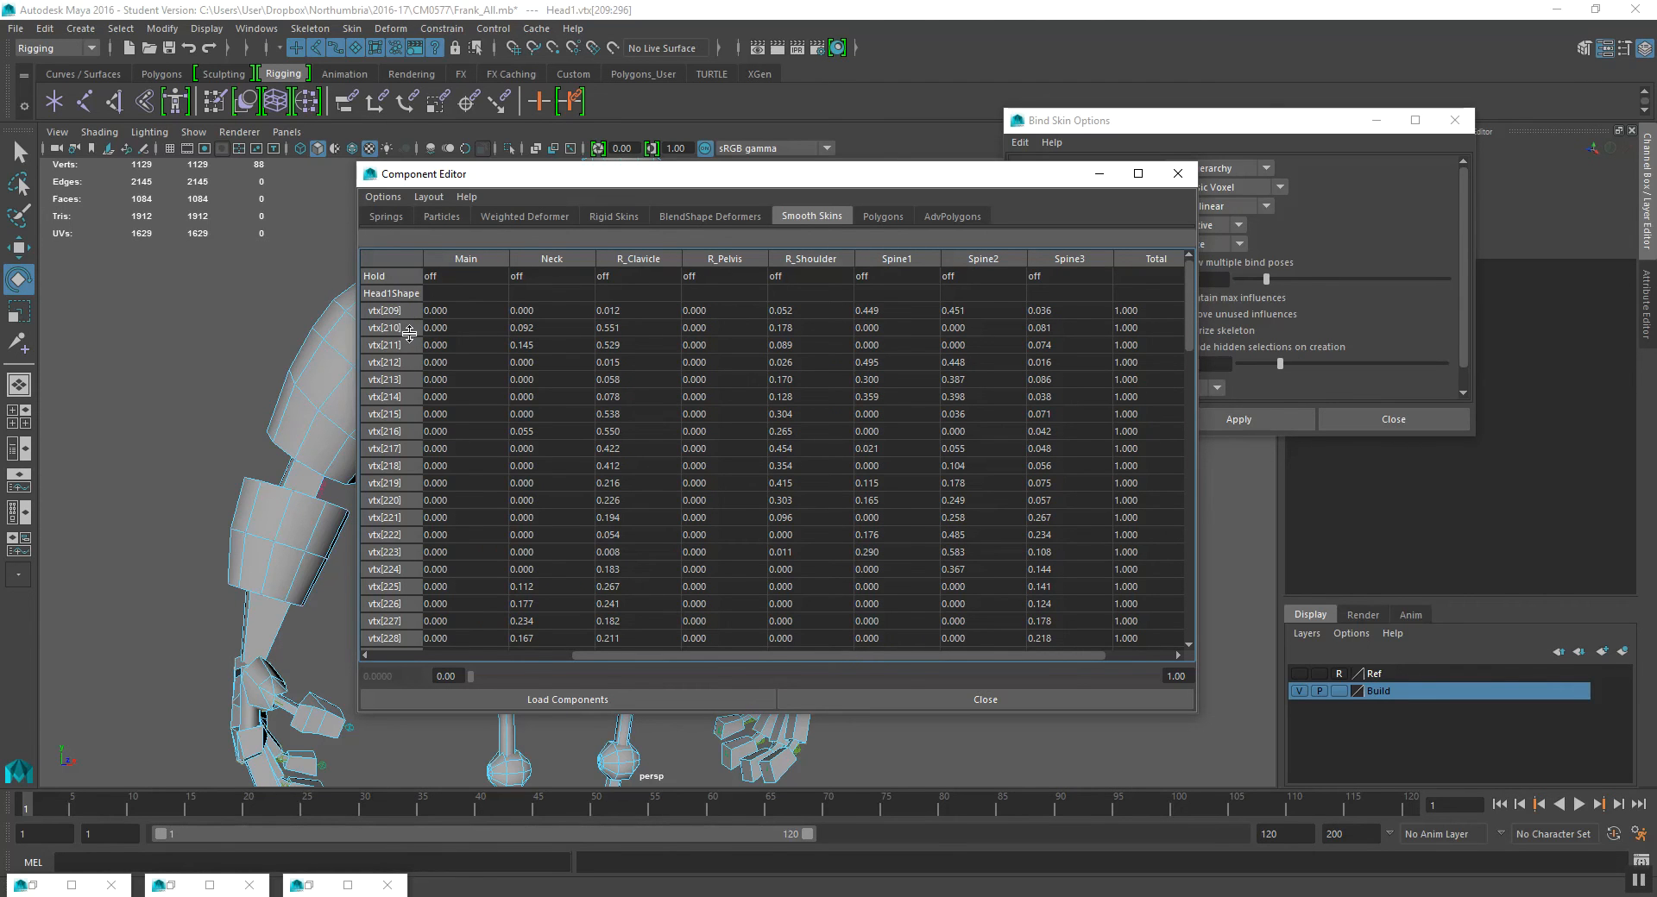
left_click_drag(953, 652, 526, 405)
left_click(382, 198)
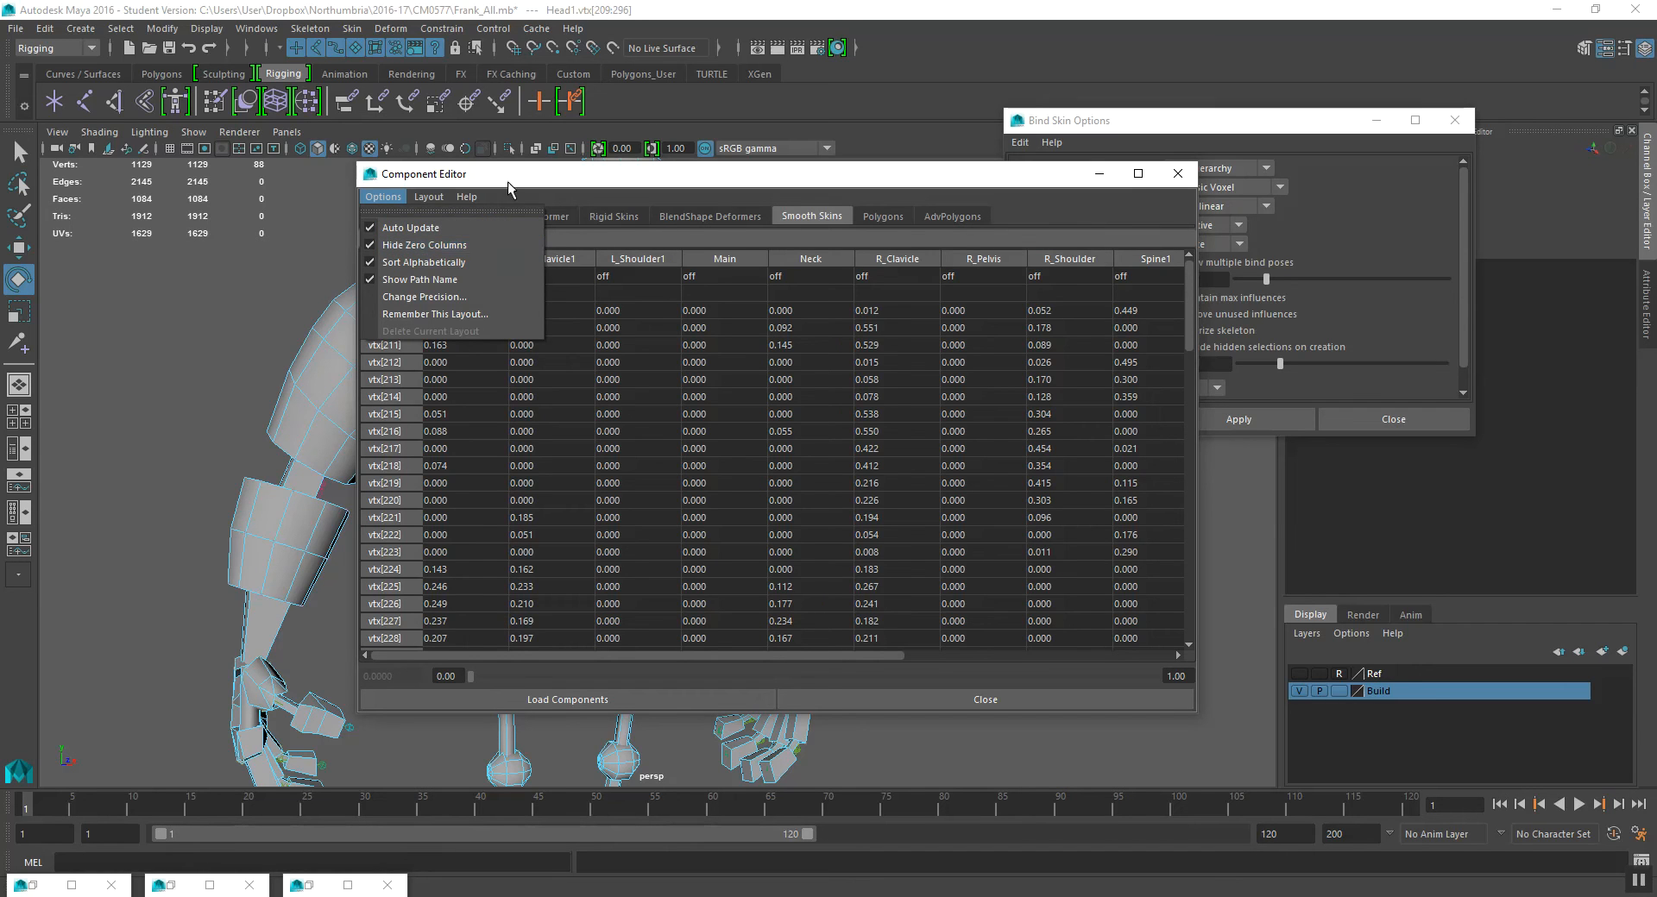
left_click(512, 176)
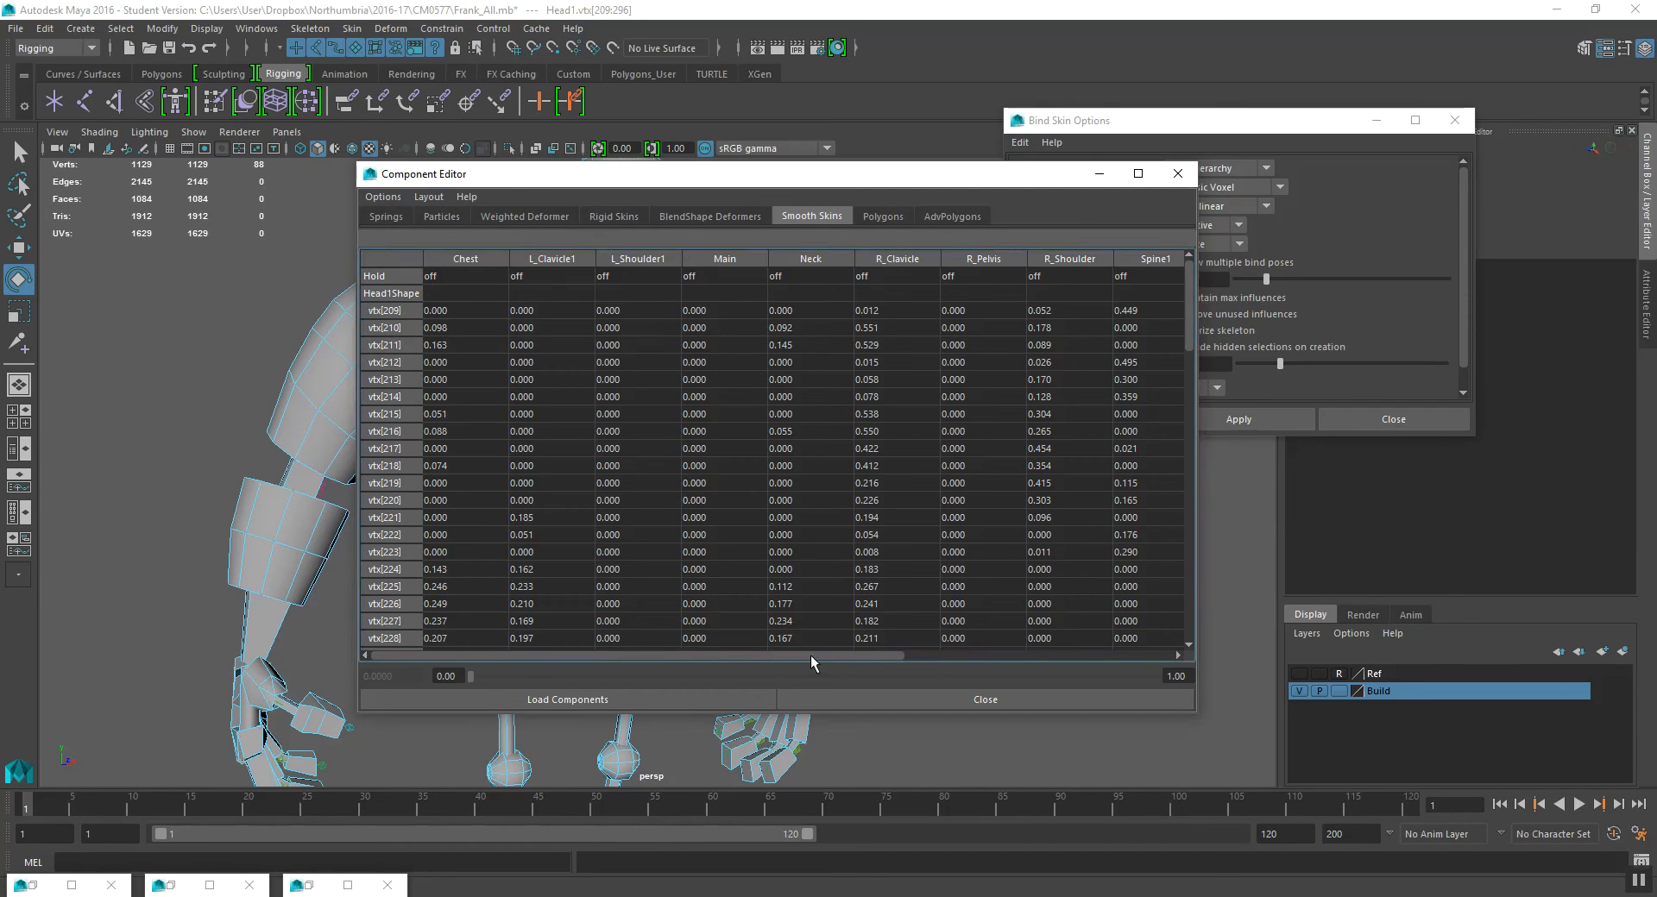
left_click_drag(800, 655, 1023, 656)
left_click_drag(718, 177, 1173, 161)
middle_click_drag(632, 362, 630, 390, "alt")
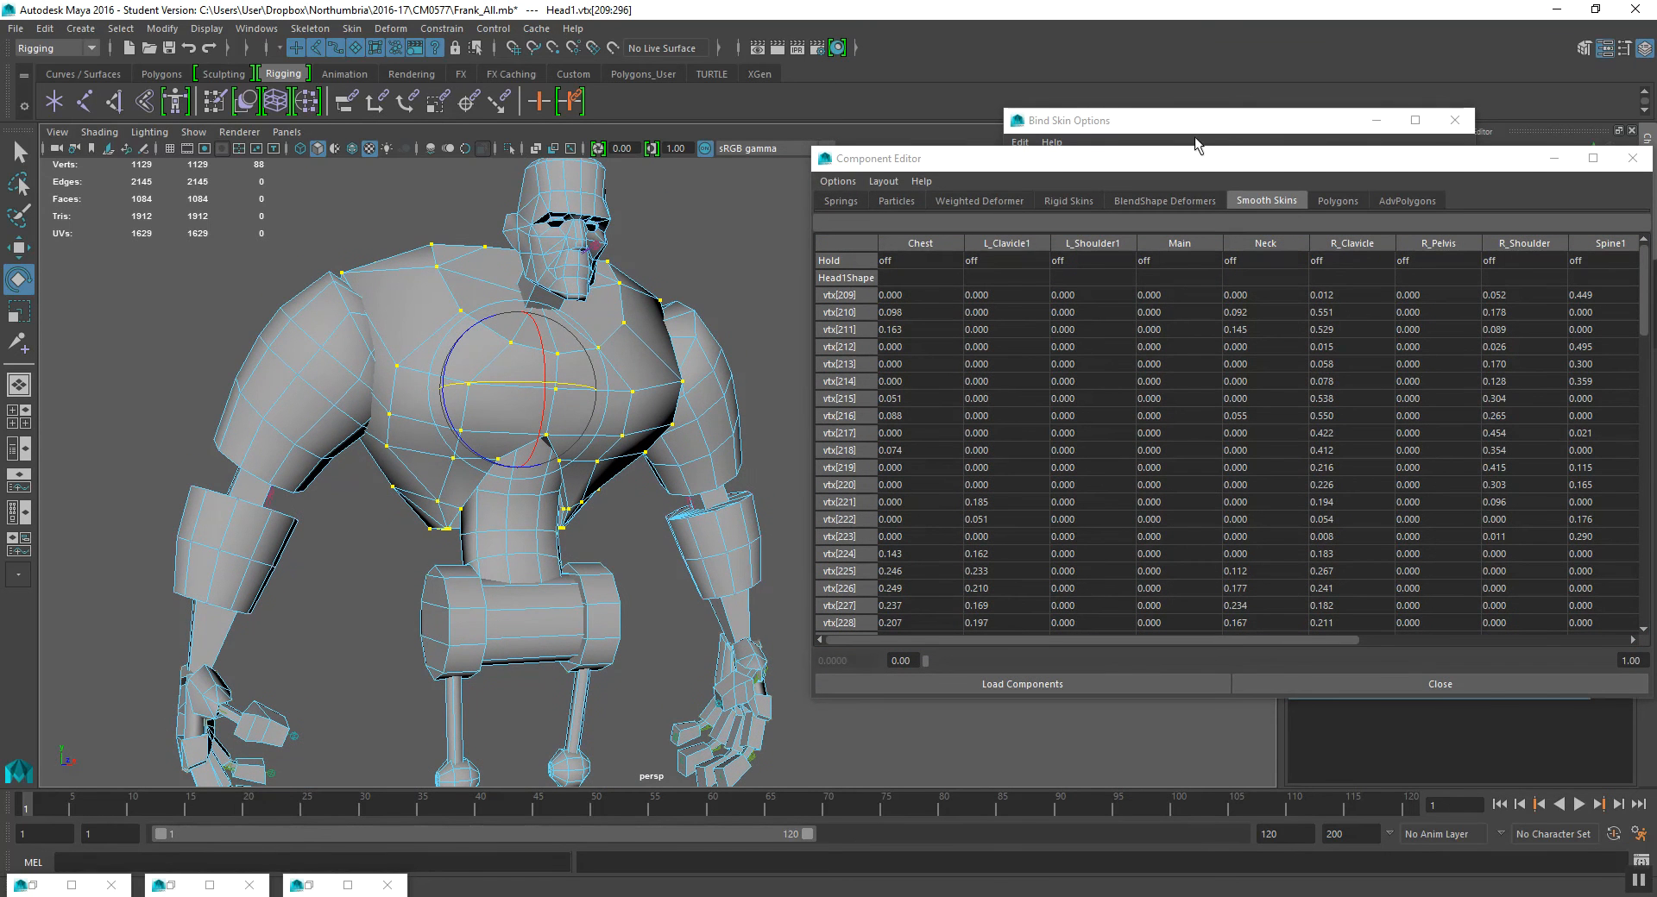
left_click_drag(1179, 169, 1003, 166)
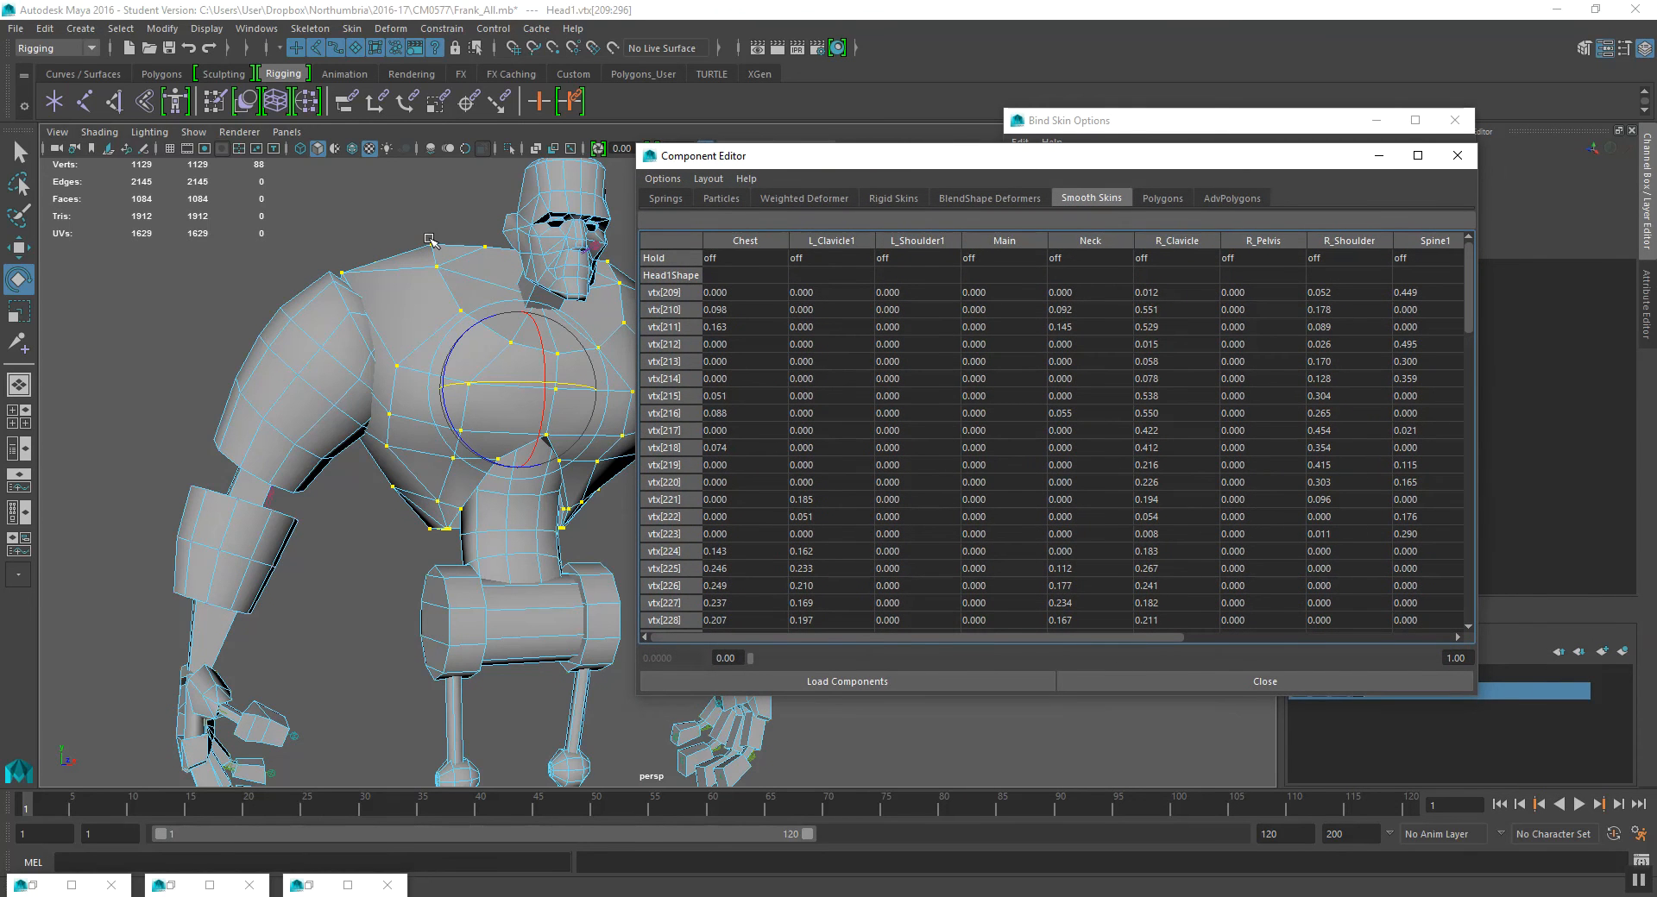
mouse_move(461, 276)
left_mouse_down("alt")
mouse_move(514, 350)
mouse_move(516, 393)
mouse_move(507, 350)
mouse_move(557, 407)
mouse_move(518, 388)
mouse_move(560, 407)
left_mouse_up("alt")
key("4")
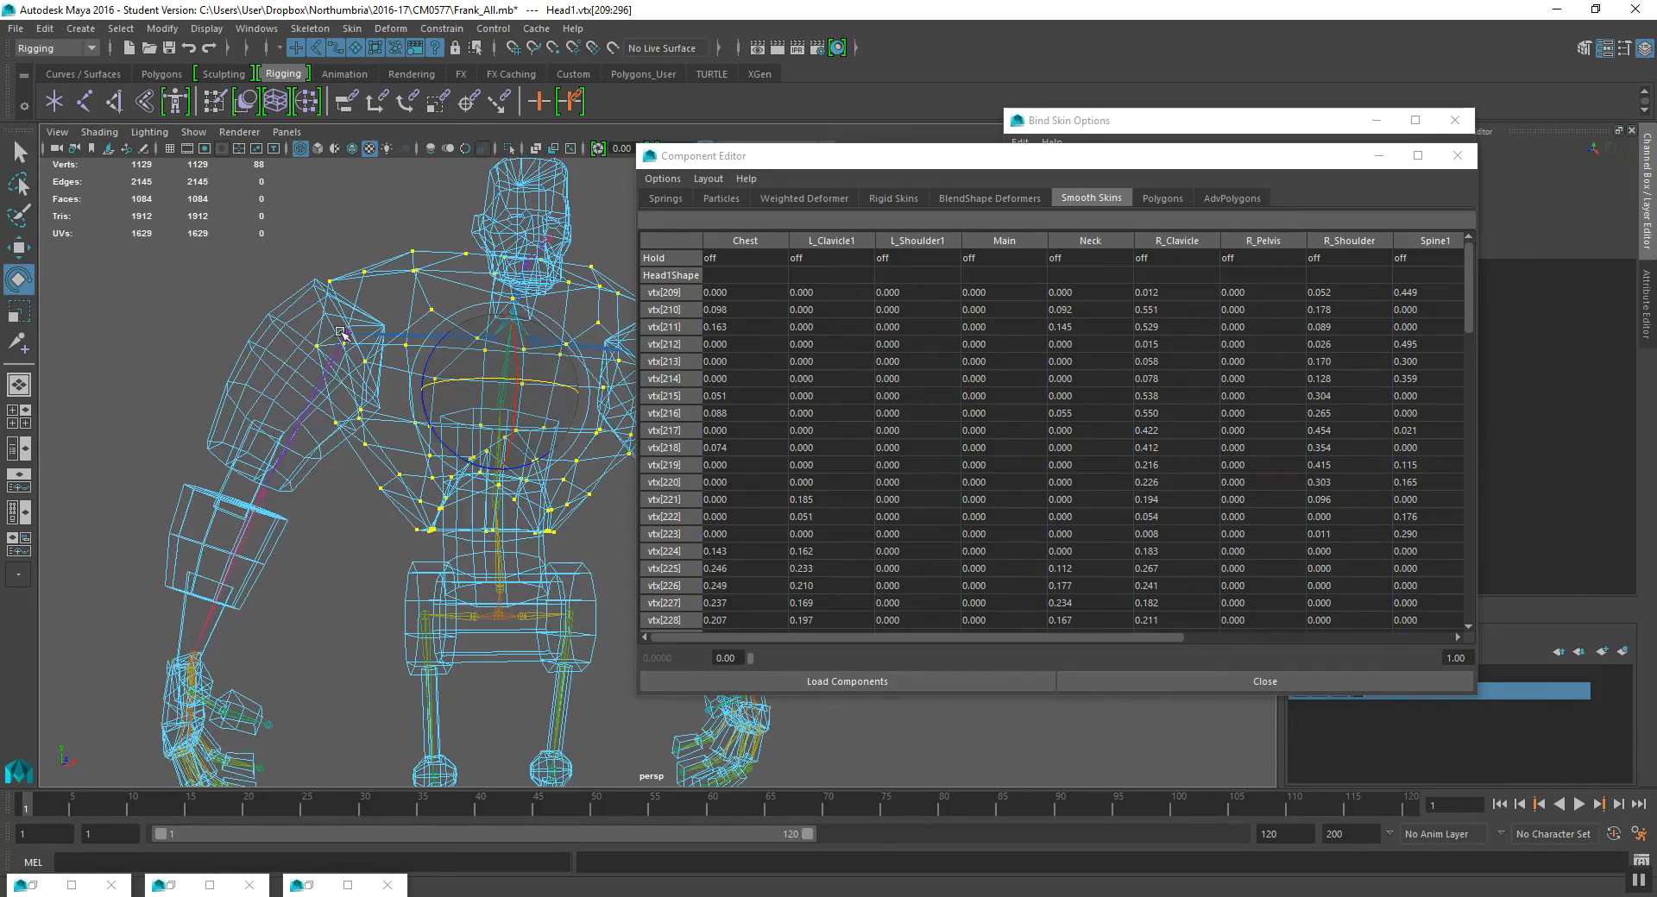
mouse_move(347, 352)
left_mouse_down("alt")
mouse_move(324, 363)
mouse_move(326, 347)
left_mouse_up("alt")
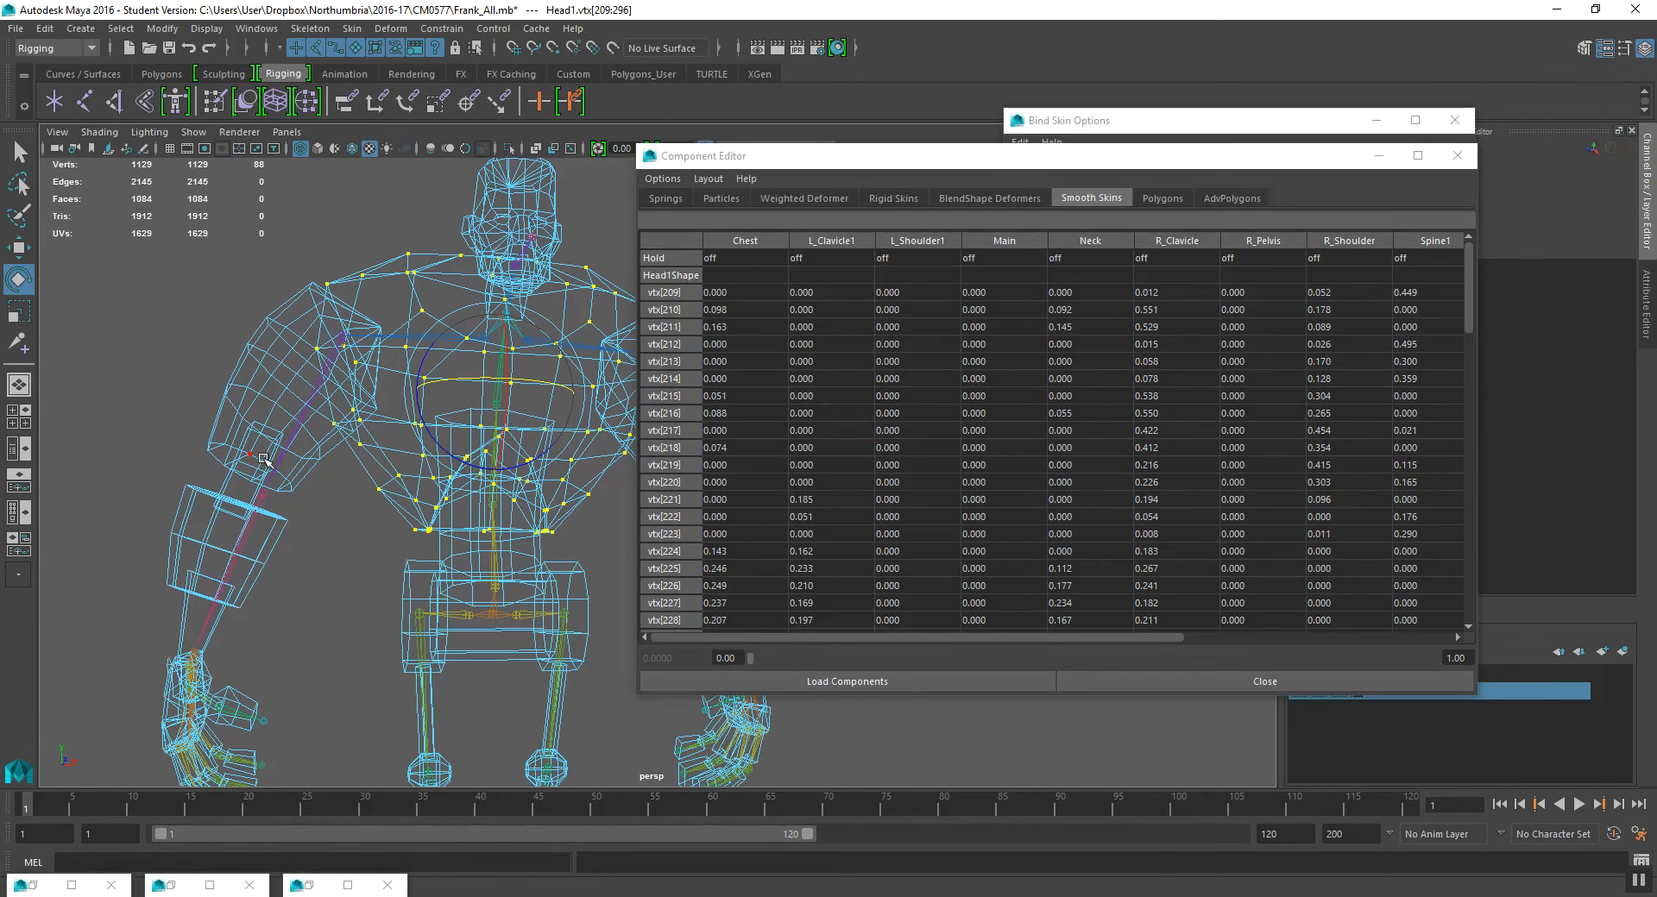
left_click_drag(317, 457, 321, 319, "alt")
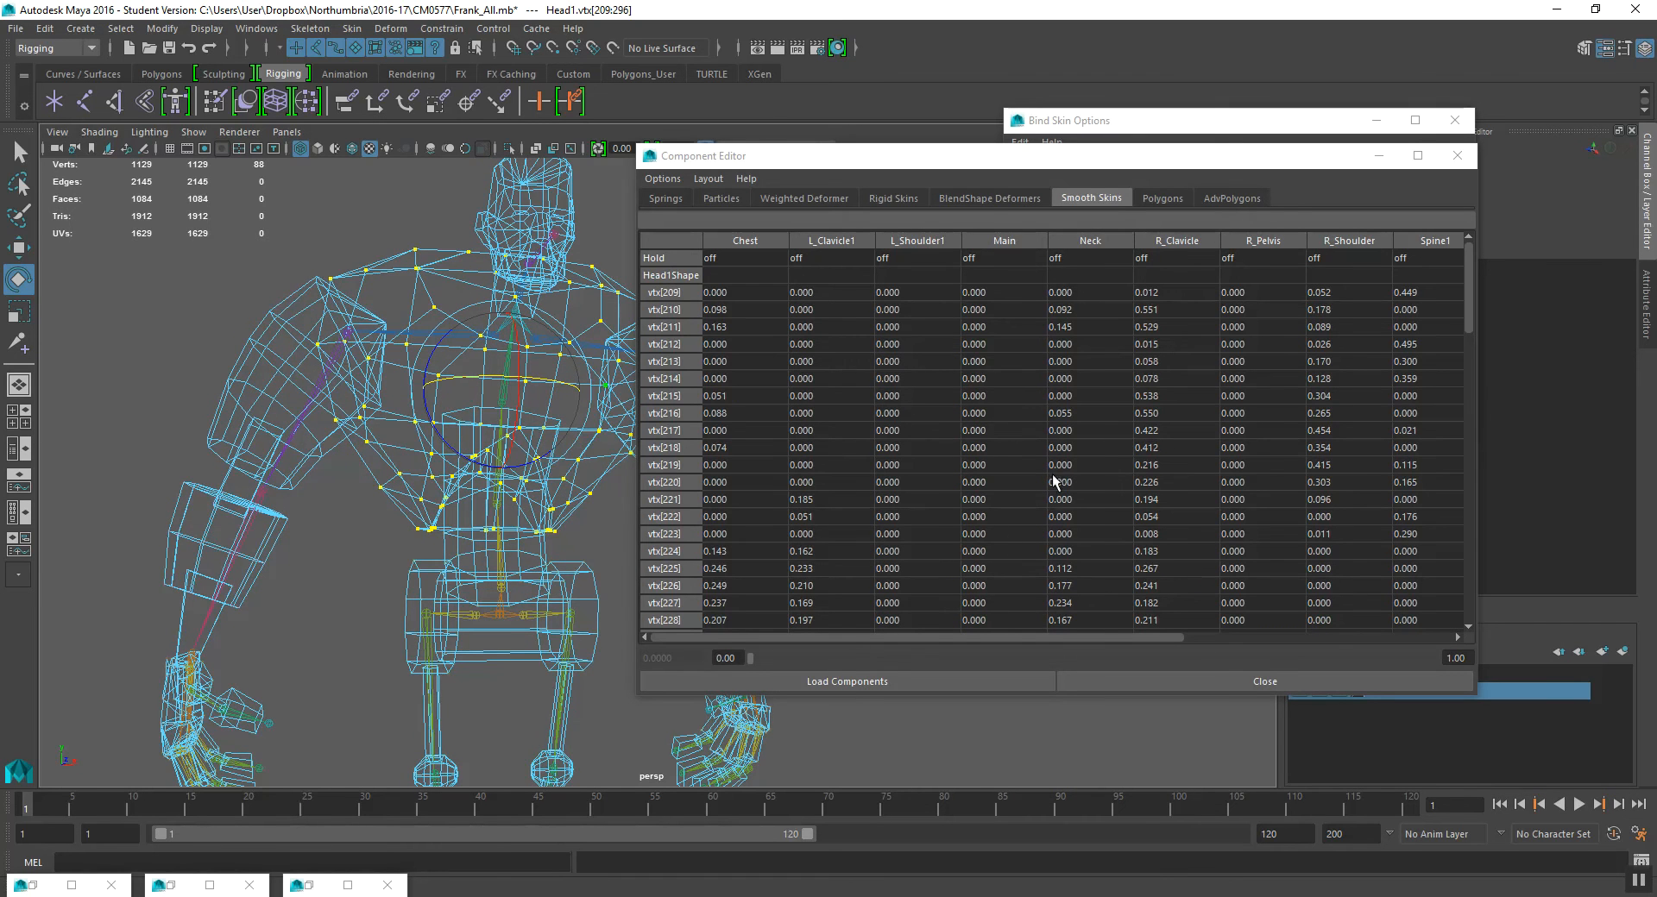
- Set the Spine3 weight of all selected torso vertices to 1 and minimise the Component Editor
left_click_drag(982, 636, 1158, 638)
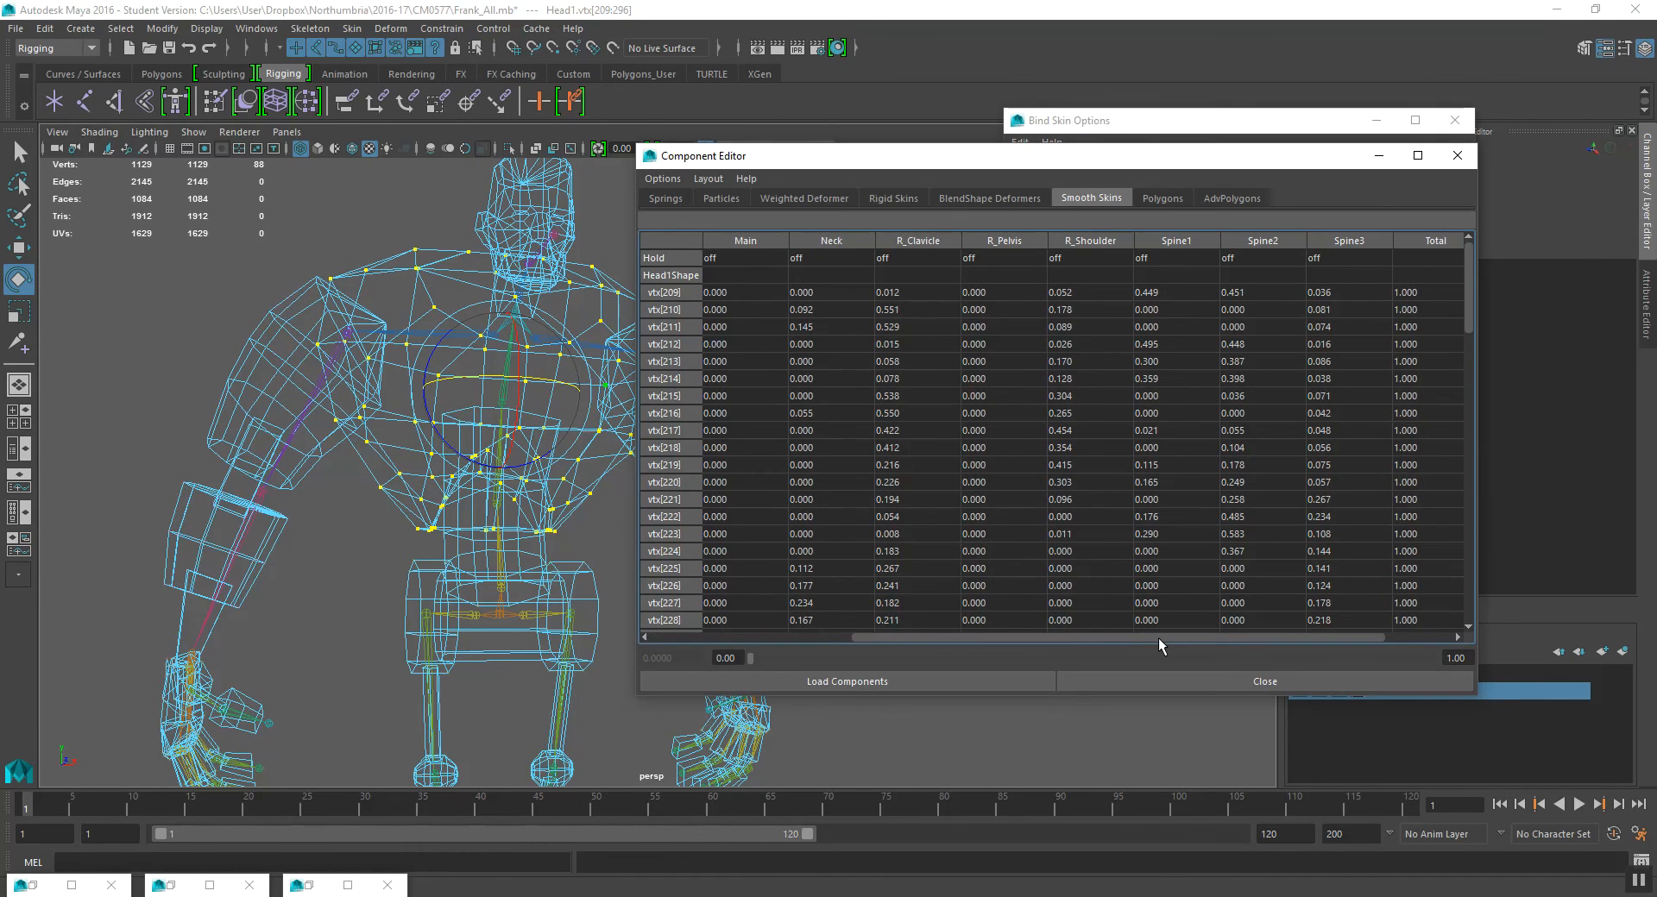
left_click(1350, 295)
left_click_drag(1467, 261, 1472, 580)
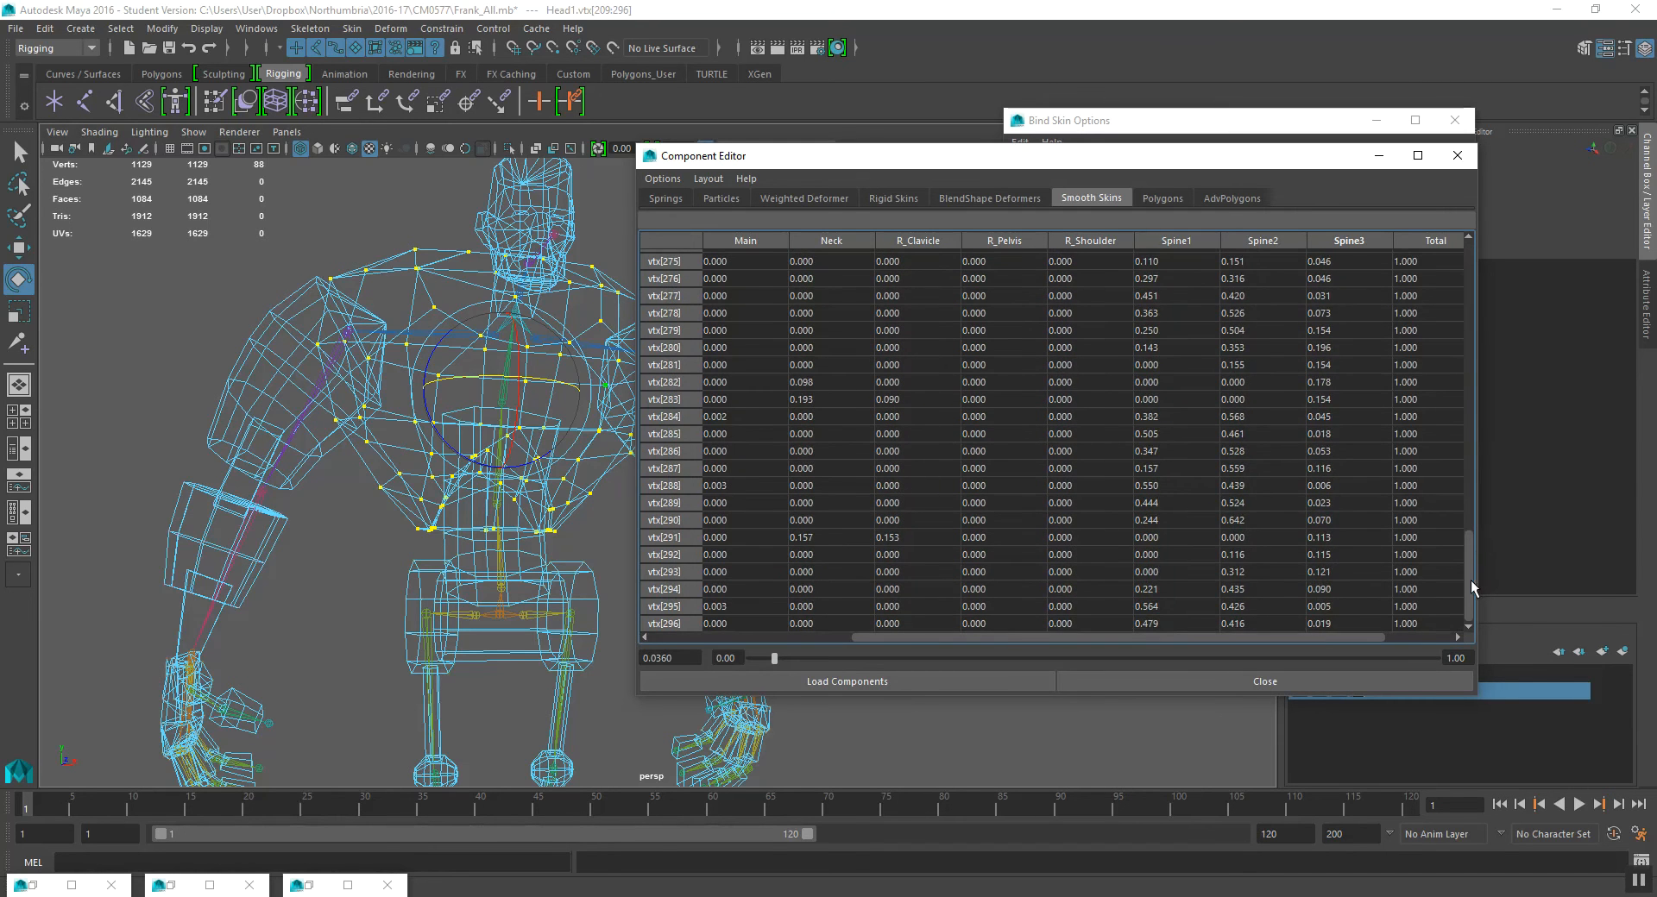
left_click(1354, 625, "shift")
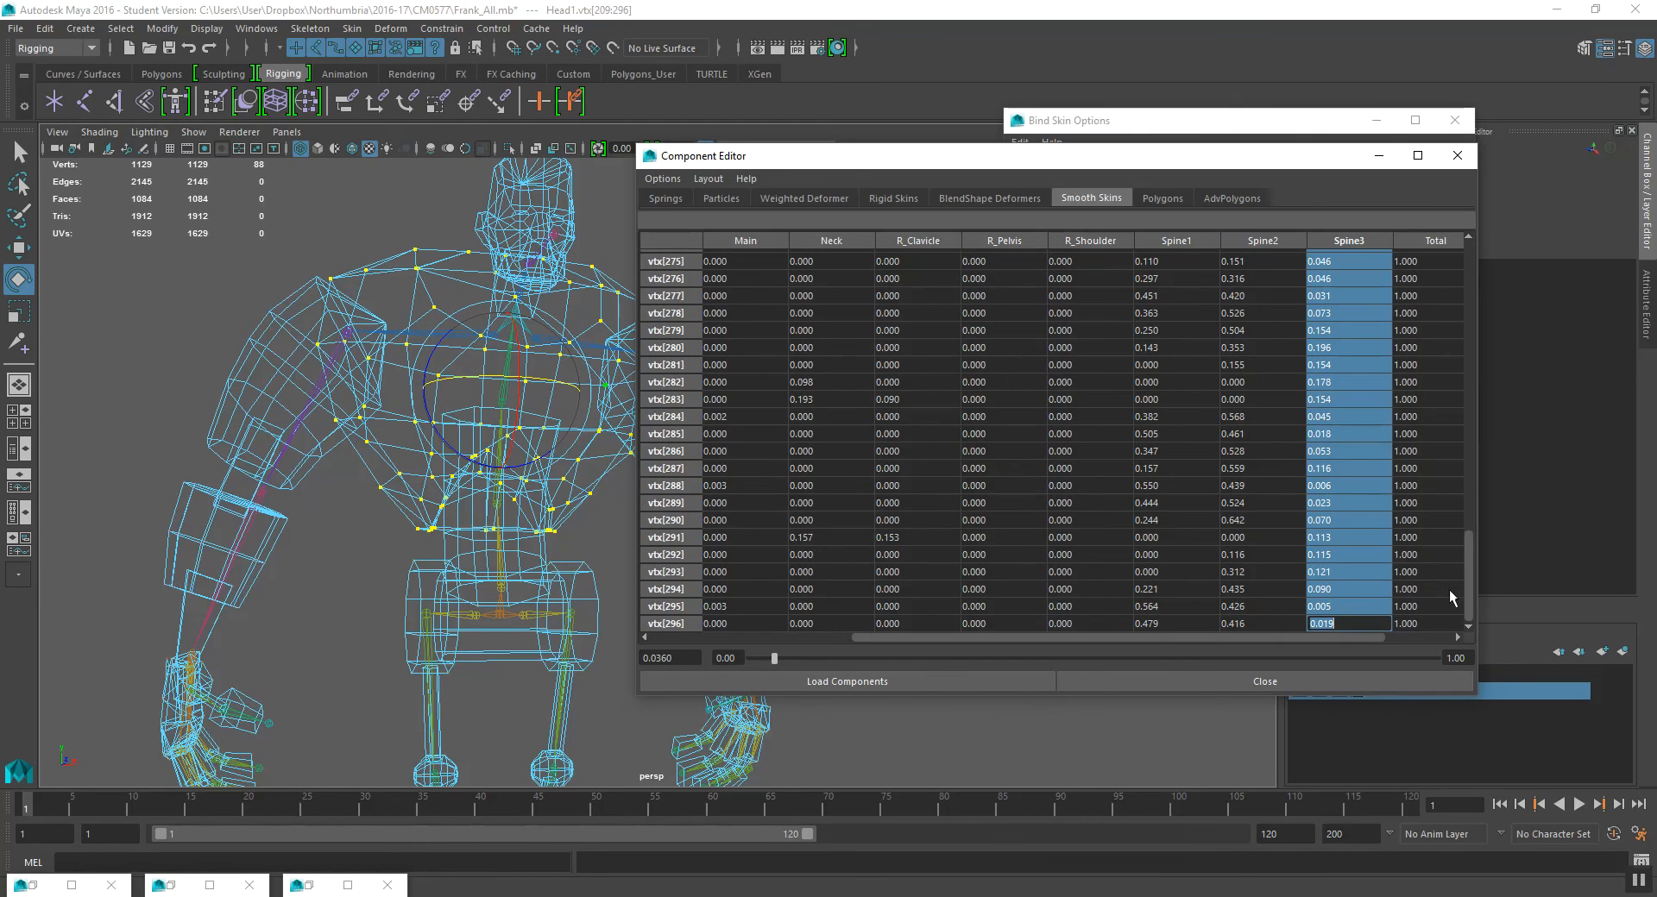
type("1")
key("Return")
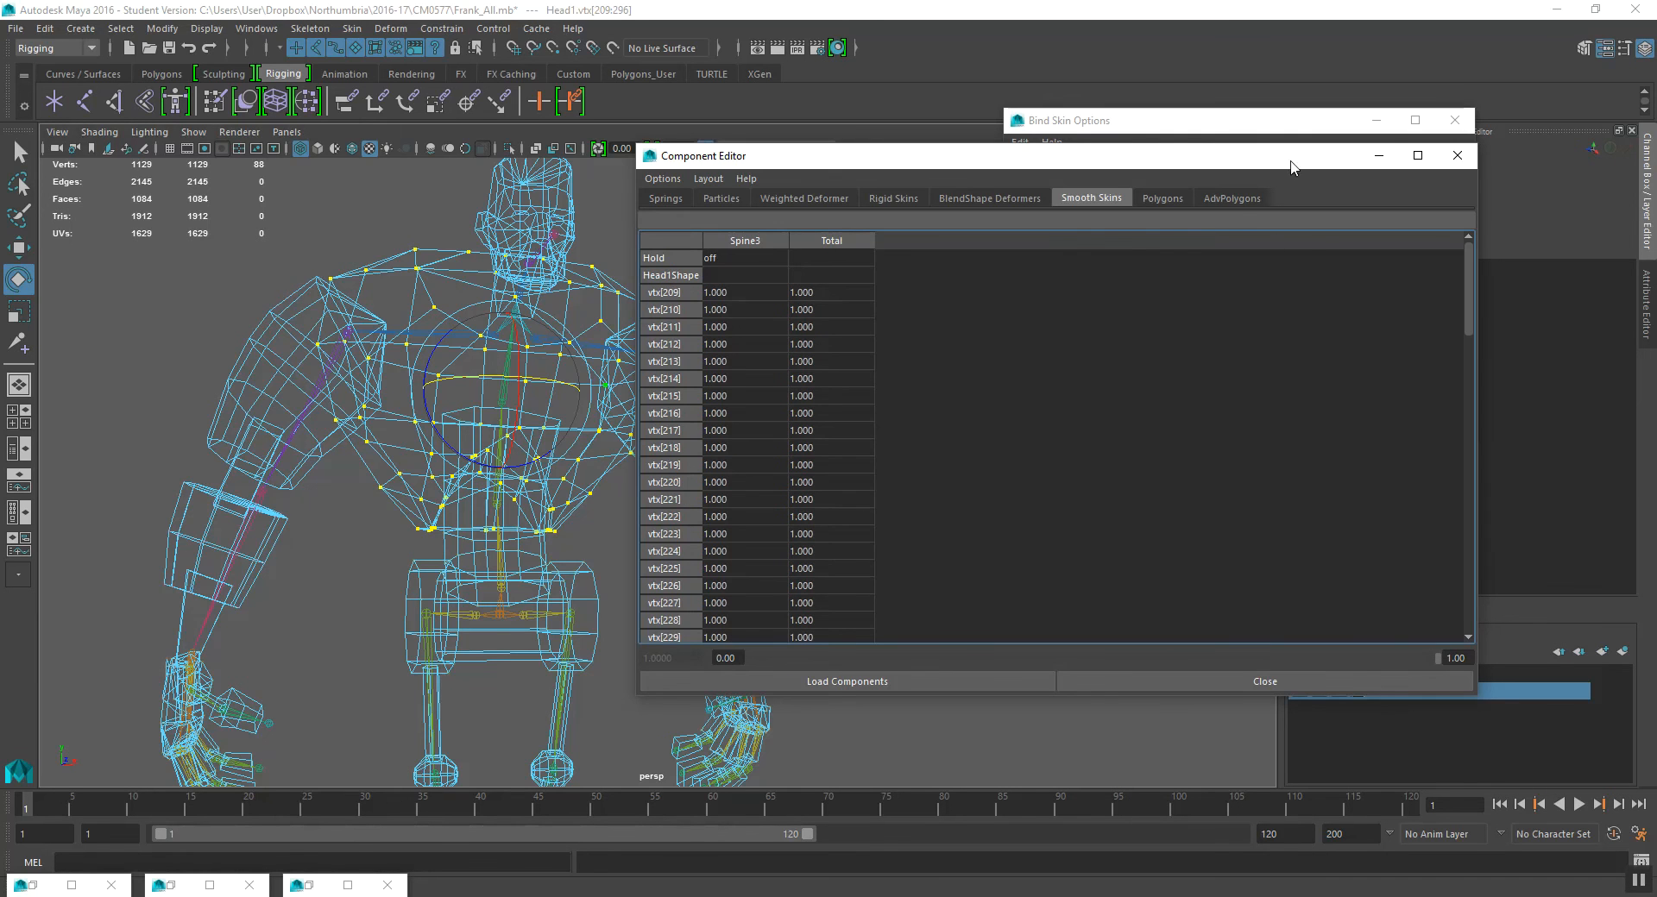
left_click(1379, 156)
- Return the mesh to object mode, select the Spine3 joint and switch the viewport back to shaded display
middle_click_drag(335, 390, 364, 389, "alt")
key("q")
left_click(531, 393)
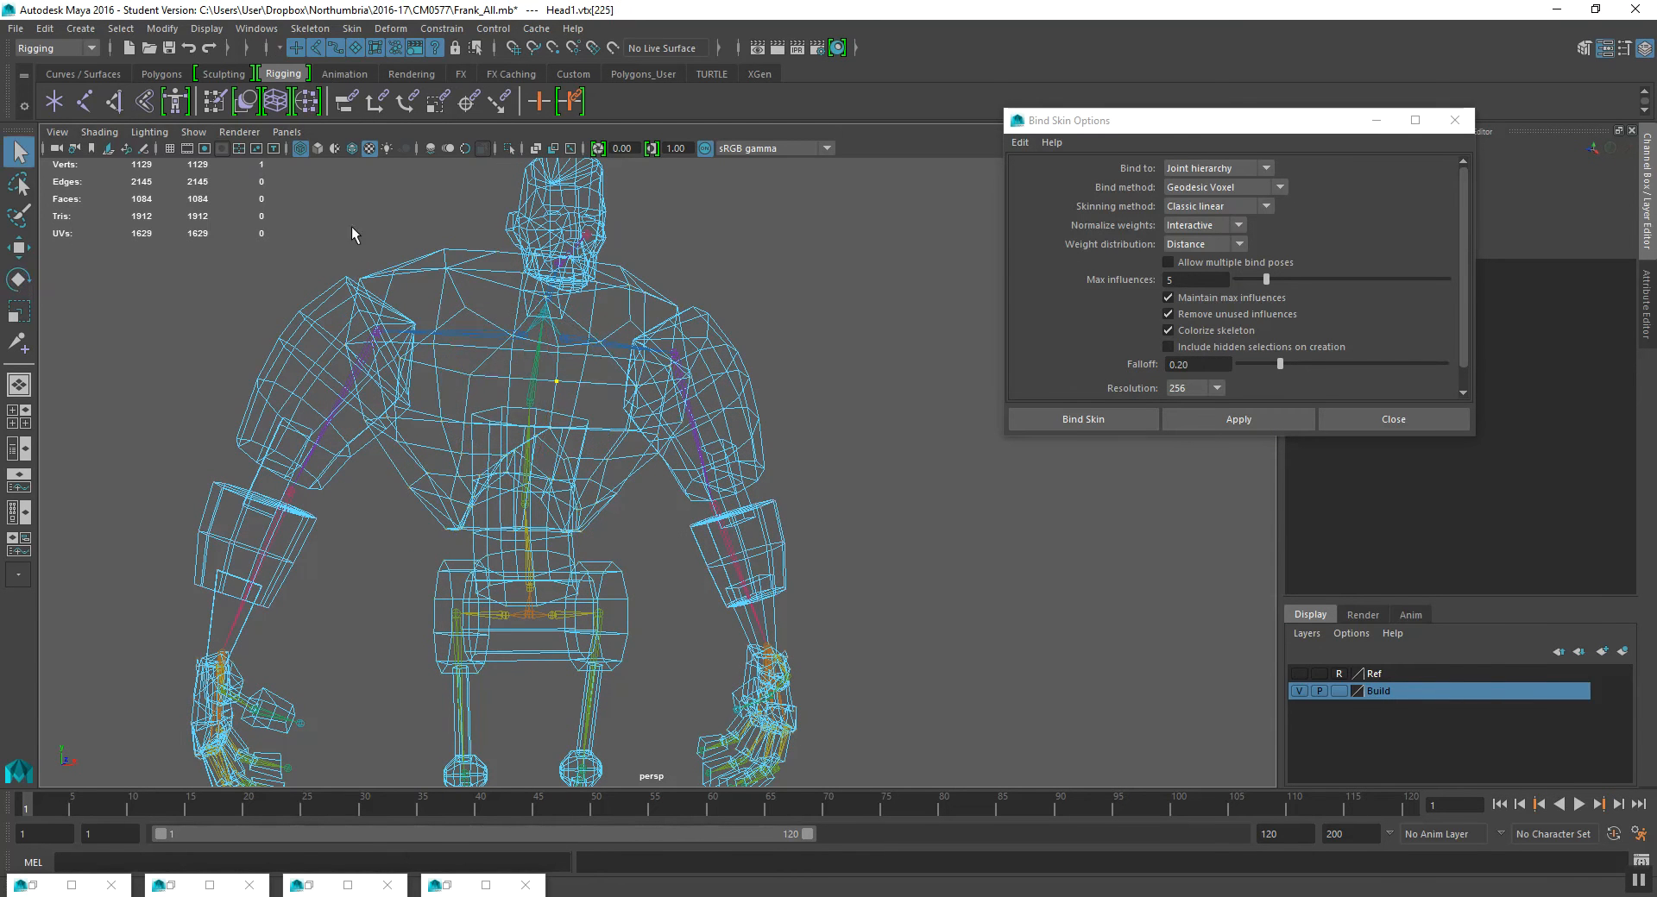
right_click(552, 371)
right_click(573, 379)
right_click(588, 383)
right_click_drag(587, 383, 664, 359)
left_click(552, 387)
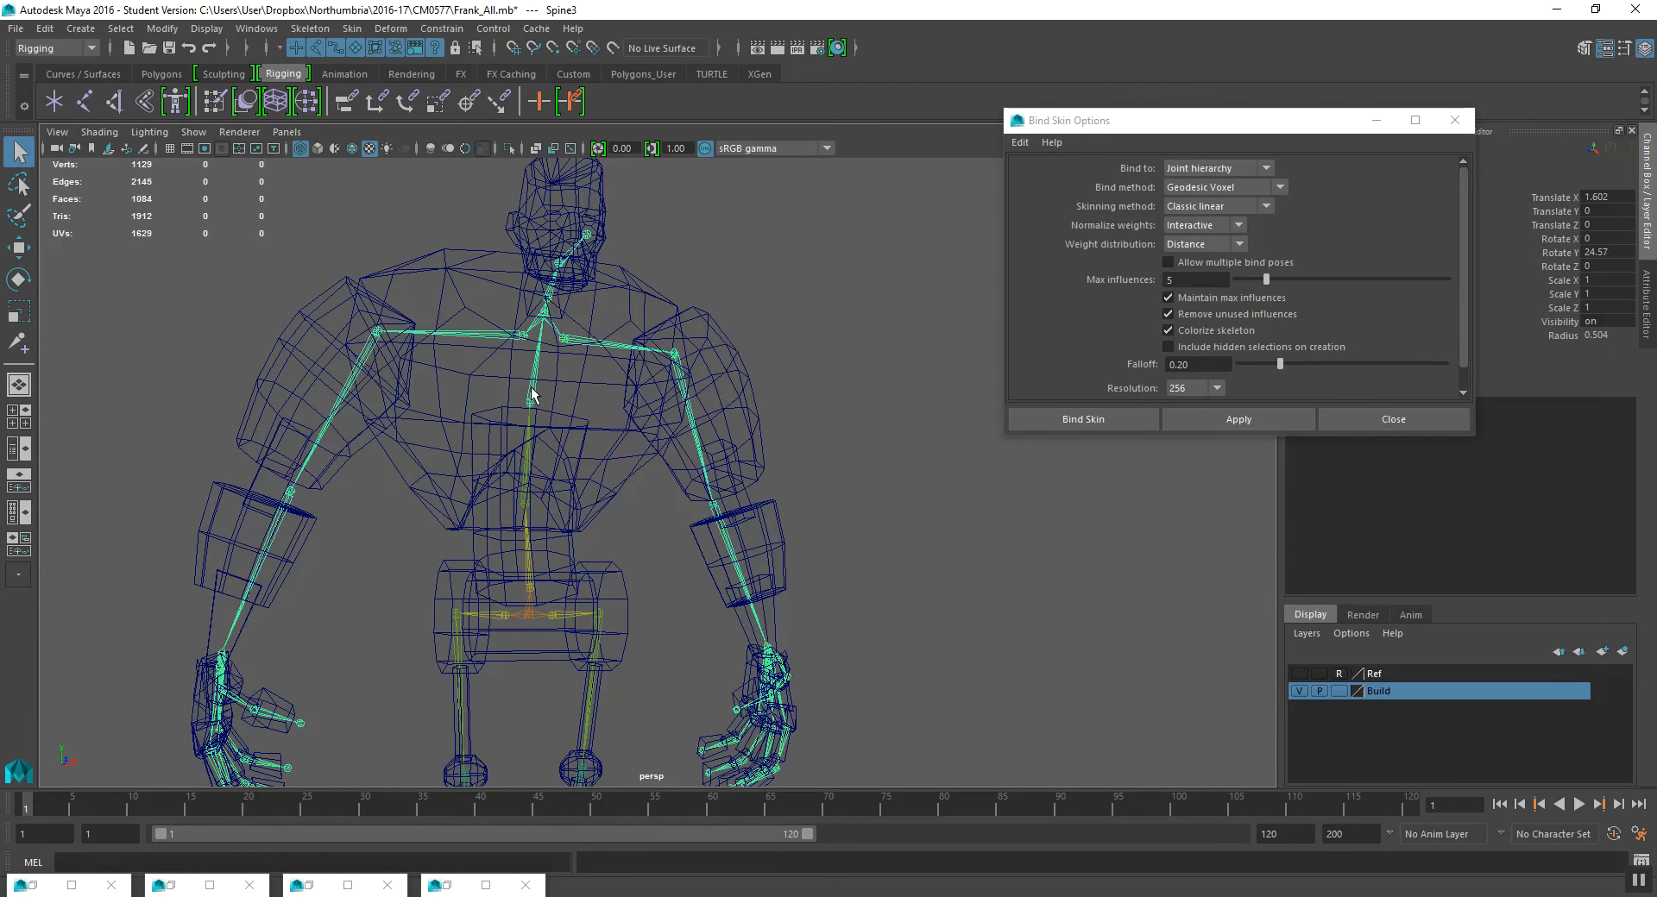
key("5")
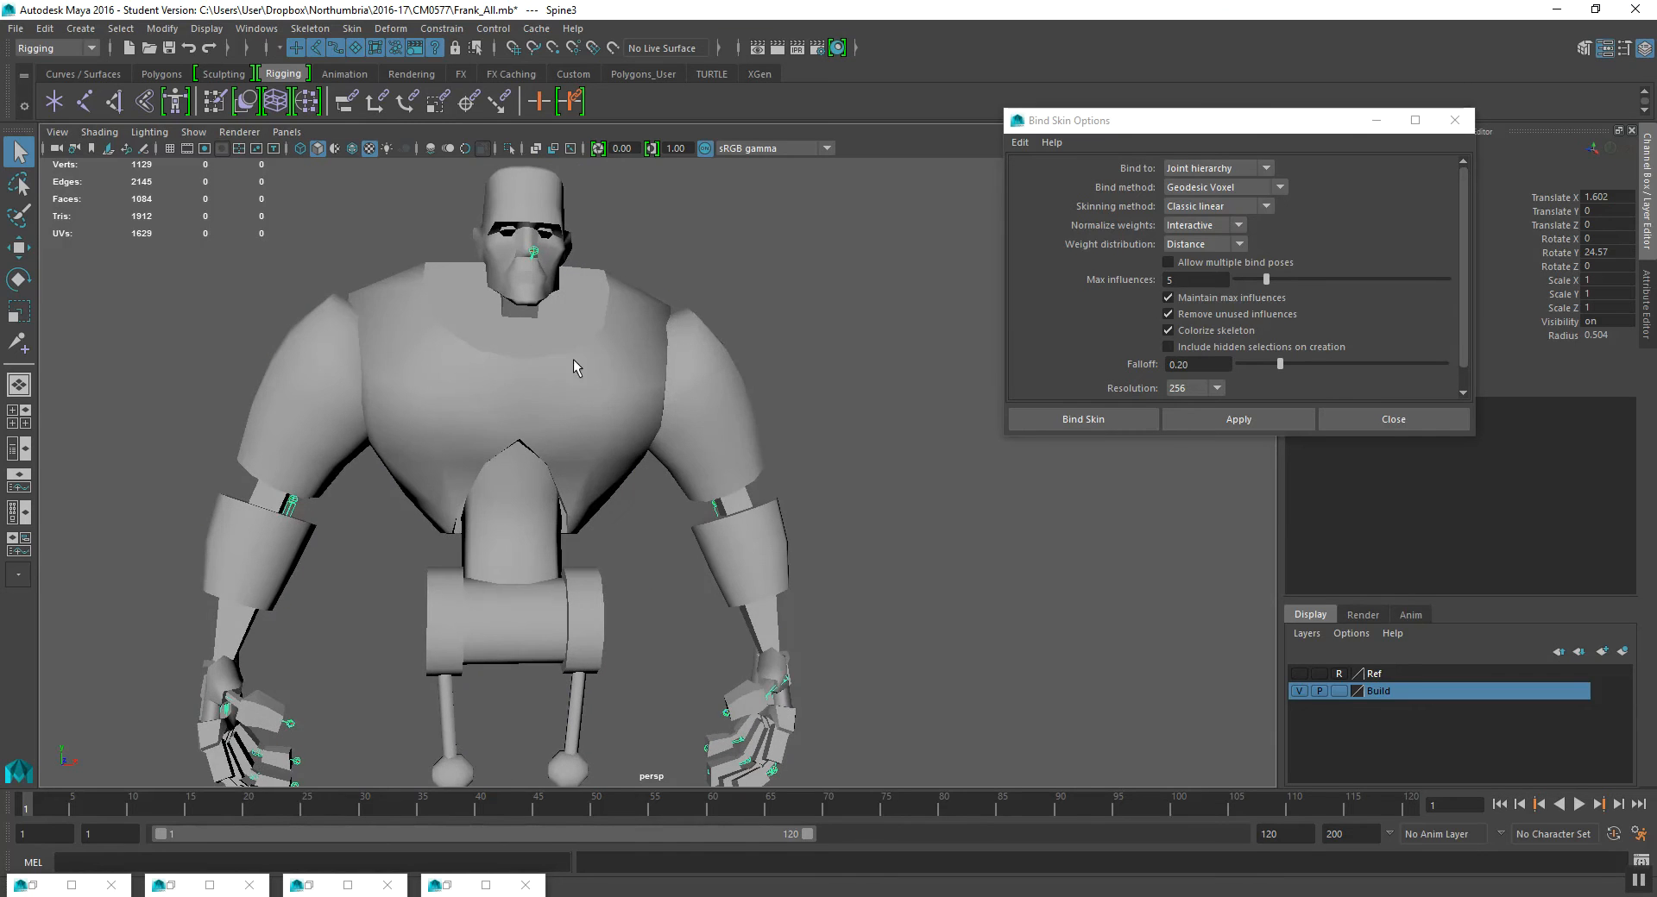
- Test-rotate the Spine3 joint and the right arm to check the torso's new weighting, undoing the rotations
left_click_drag(514, 370, 542, 394, "alt")
key("e")
key("ctrl+z")
left_click_drag(291, 356, 335, 412)
middle_click_drag(339, 367, 326, 383, "alt")
left_click(320, 437)
left_click_drag(320, 435, 311, 414, "alt")
left_click_drag(310, 284, 416, 304)
left_click_drag(390, 444, 423, 438, "alt")
key("ctrl+z")
- Switch the viewport to wireframe display and select the Spine2 joint inside the lower torso
left_click_drag(595, 451, 542, 457, "alt")
left_click(561, 494)
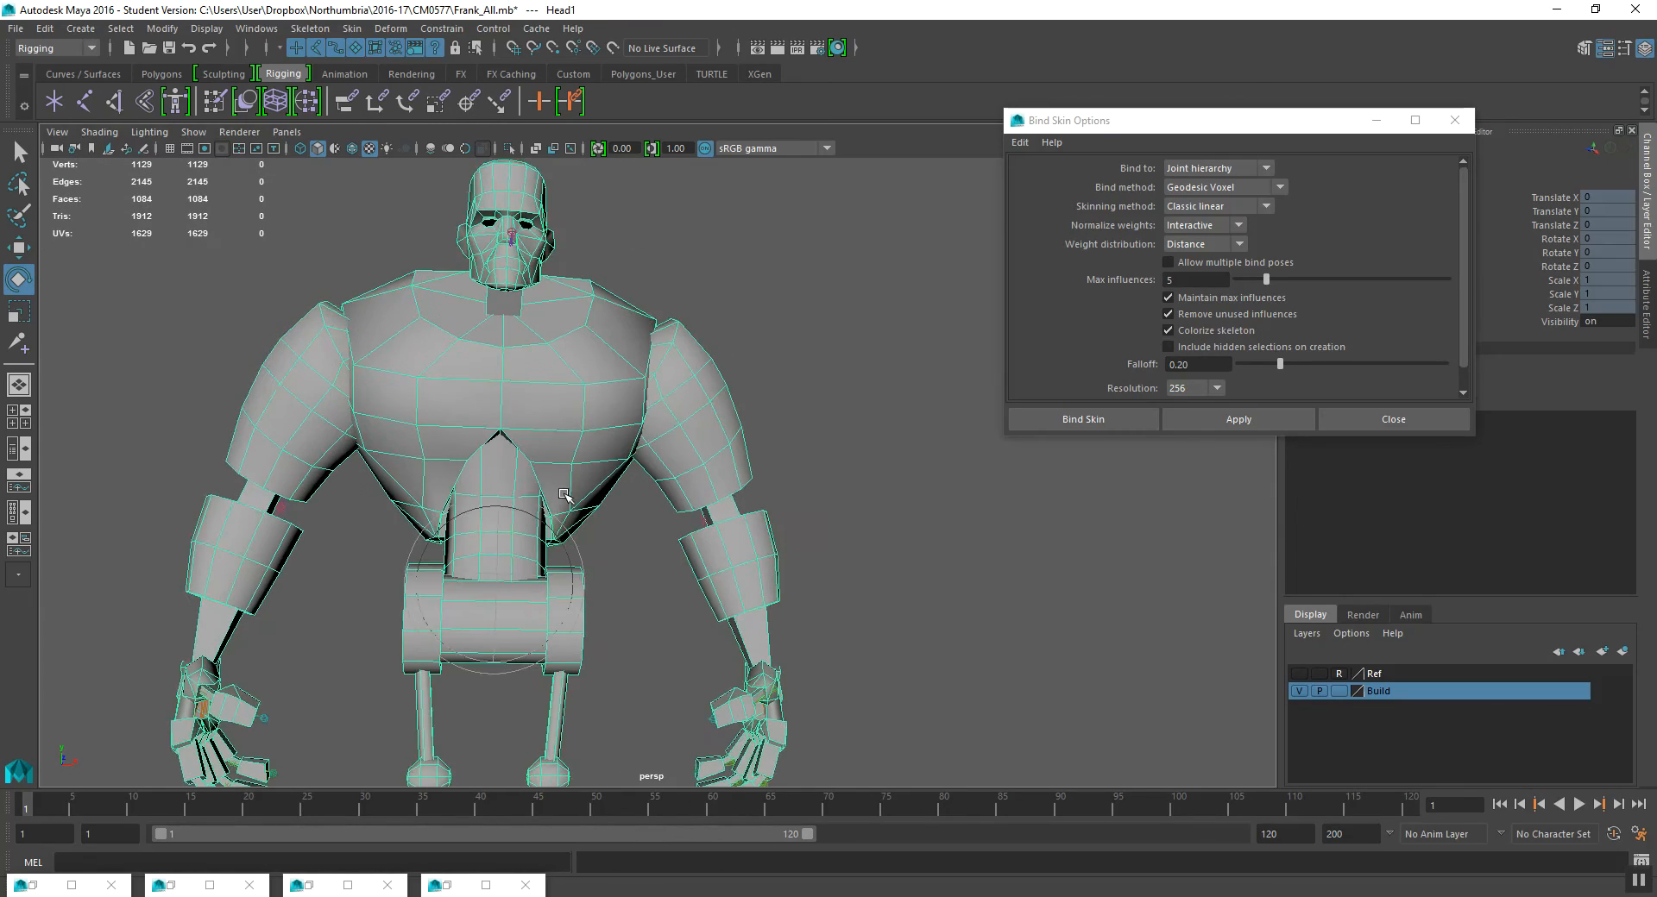
middle_click_drag(521, 495, 528, 484, "alt")
key("4")
scroll(561, 447, "up", 6)
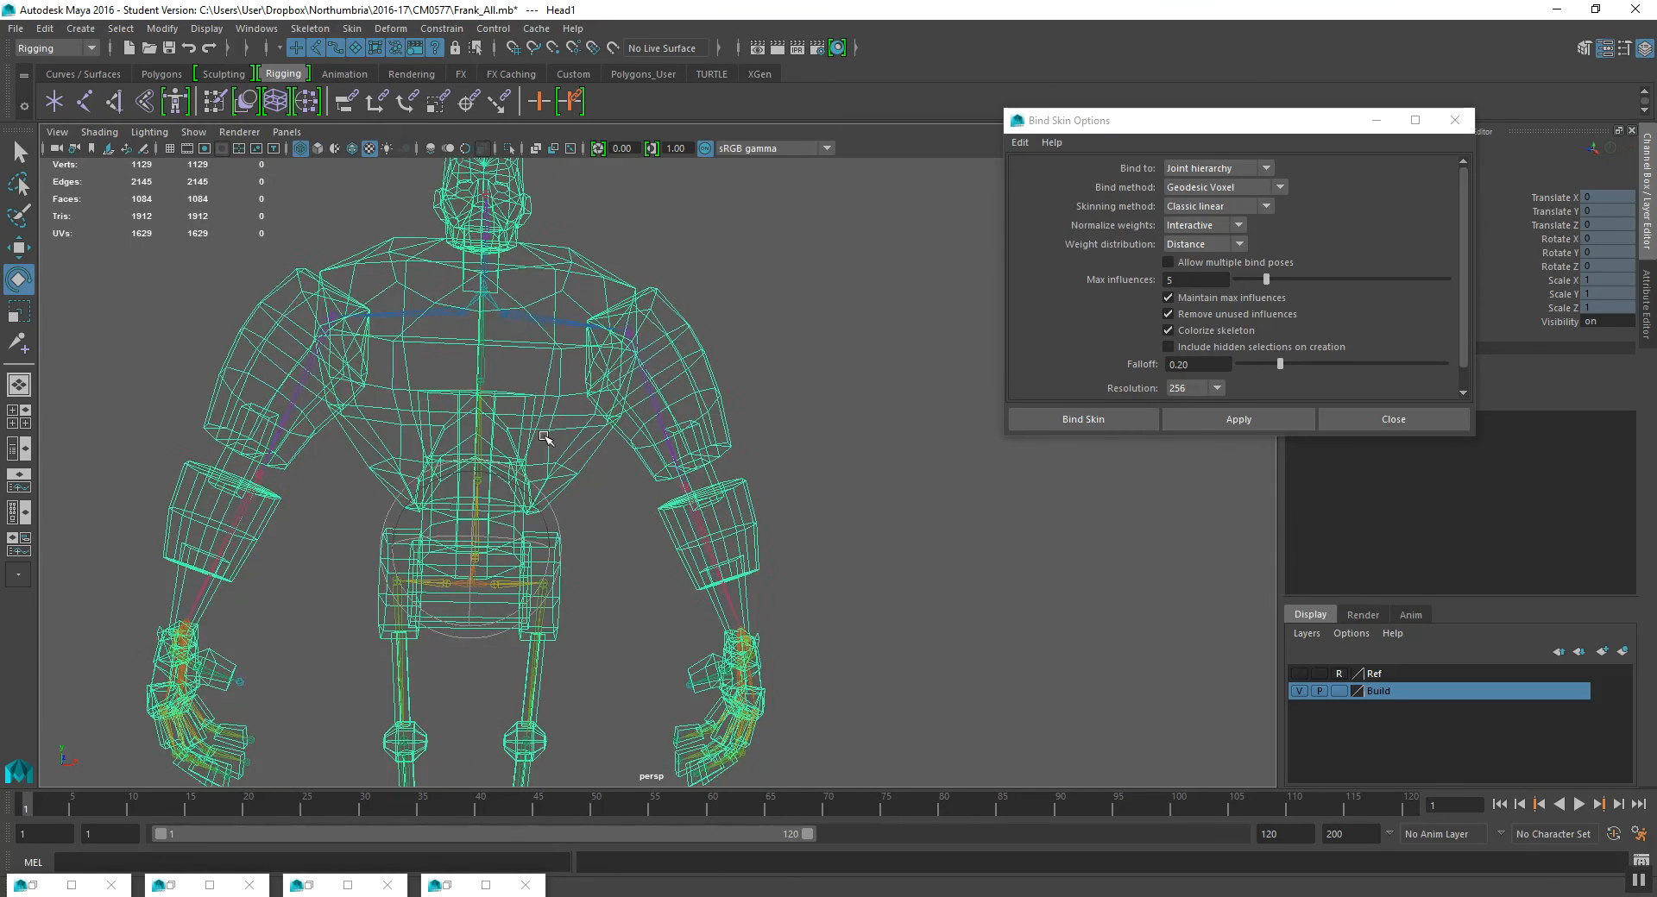
left_click_drag(561, 453, 421, 449, "alt")
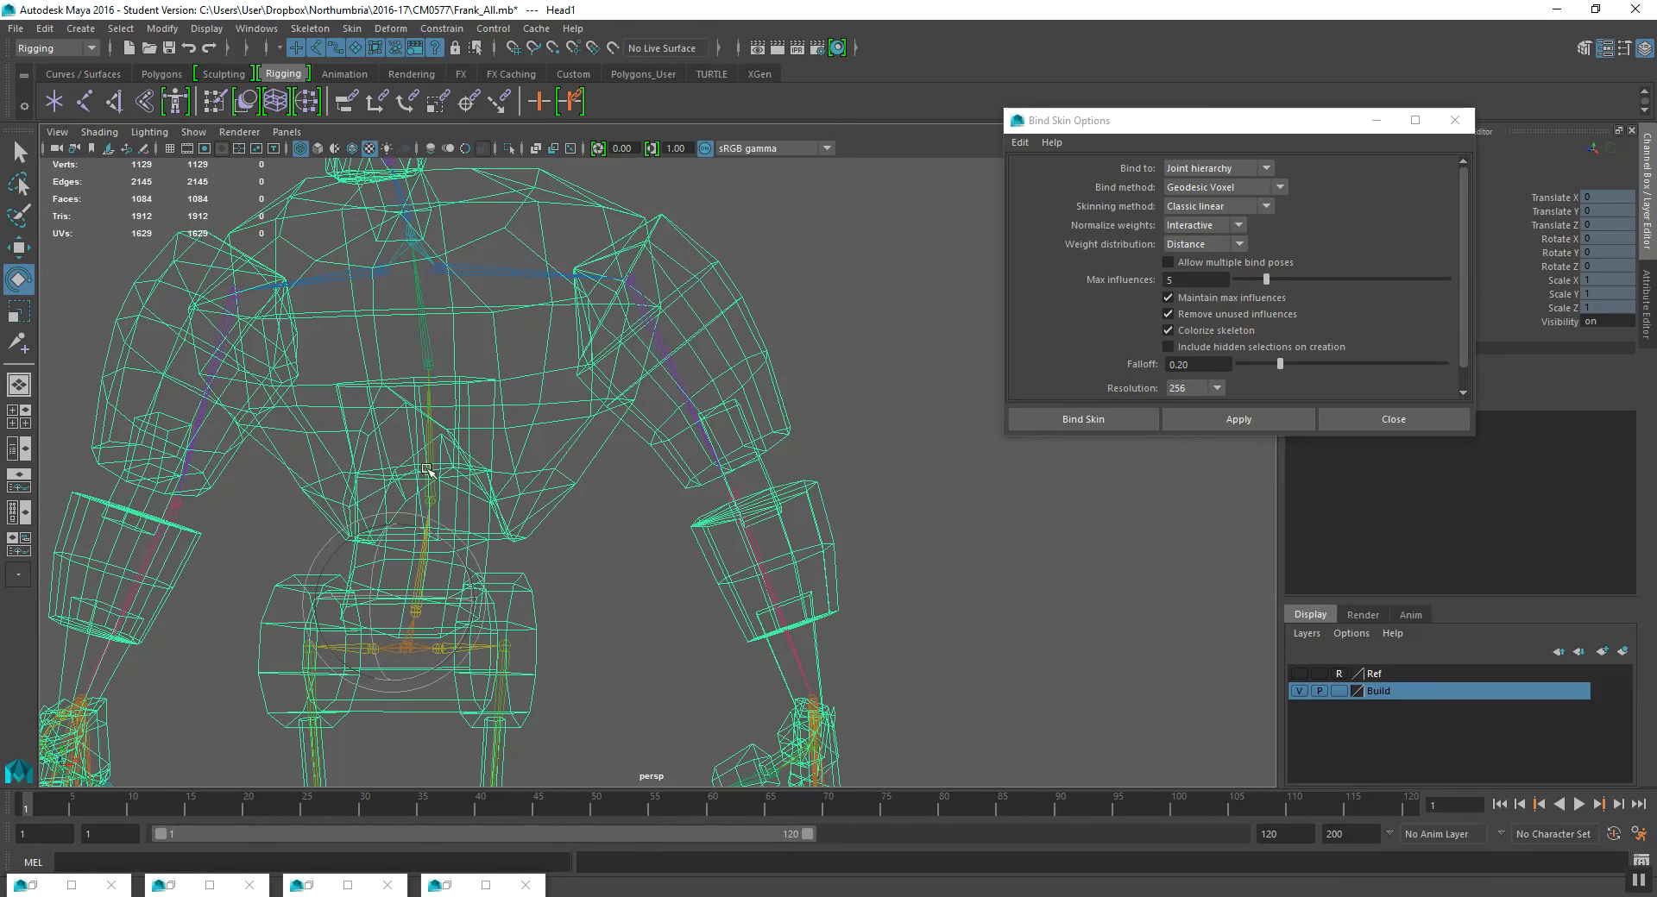
left_click(432, 462)
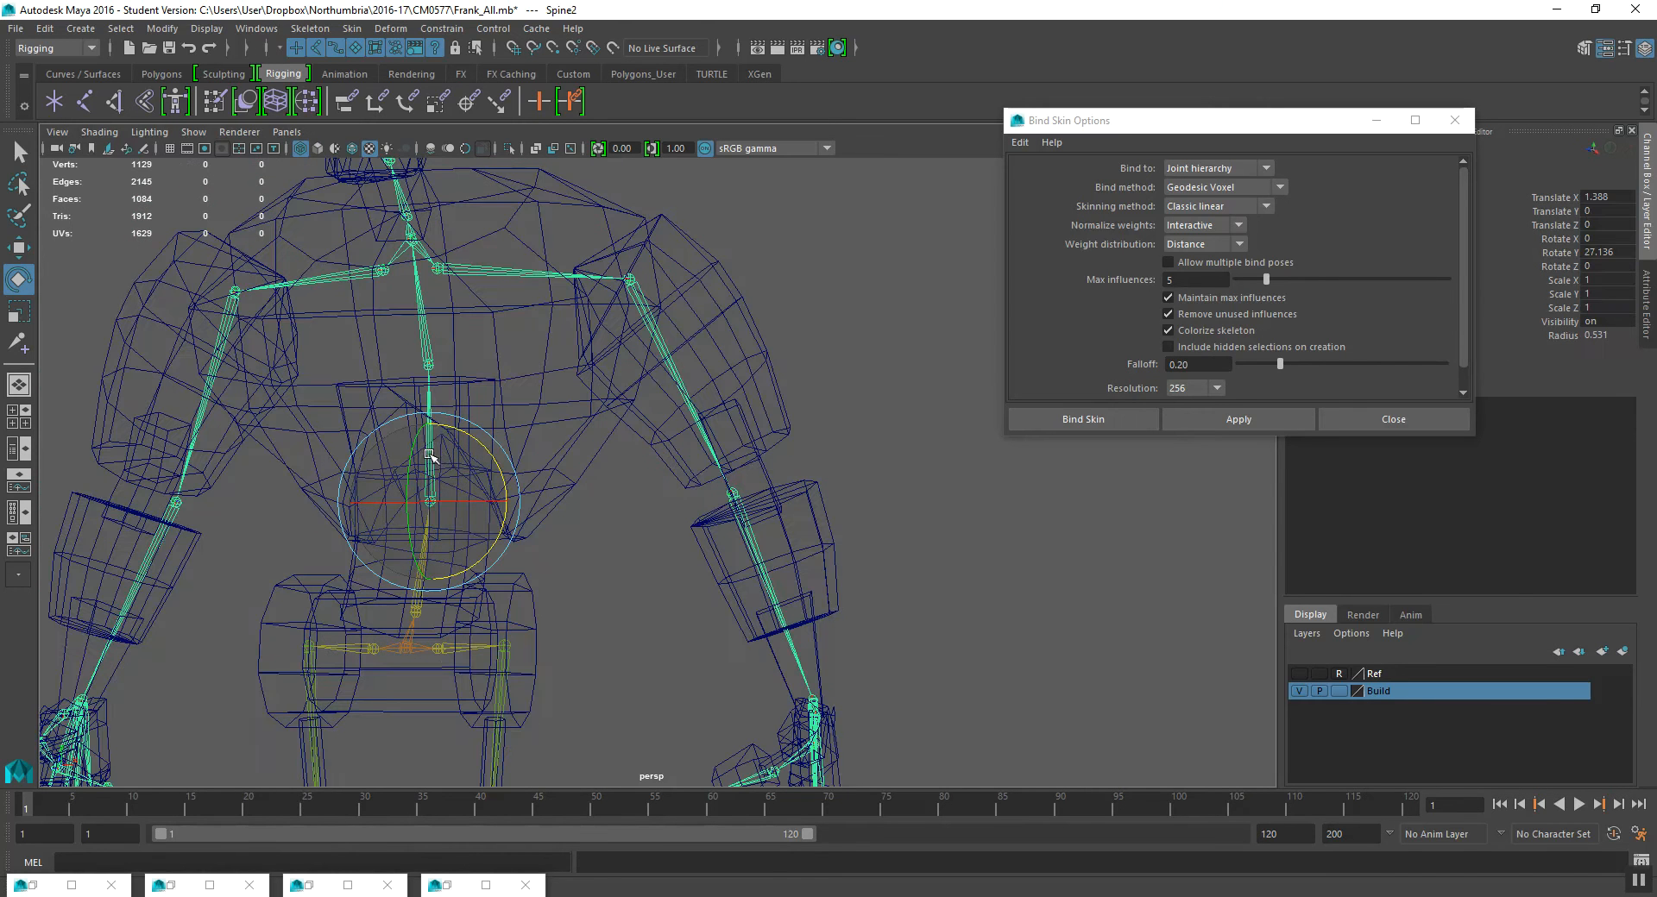
- Show the Attribute Editor and switch the Frank mesh to vertex selection
left_click_drag(1345, 123, 1278, 213)
key("ctrl+a")
left_click_drag(483, 418, 557, 399, "alt")
left_click(583, 390)
right_click_drag(583, 390, 508, 392)
left_click_drag(507, 392, 466, 474, "alt")
- Select the two lowest corner vertices of the torso, one on each side, and grow the selection twice
left_click(400, 478)
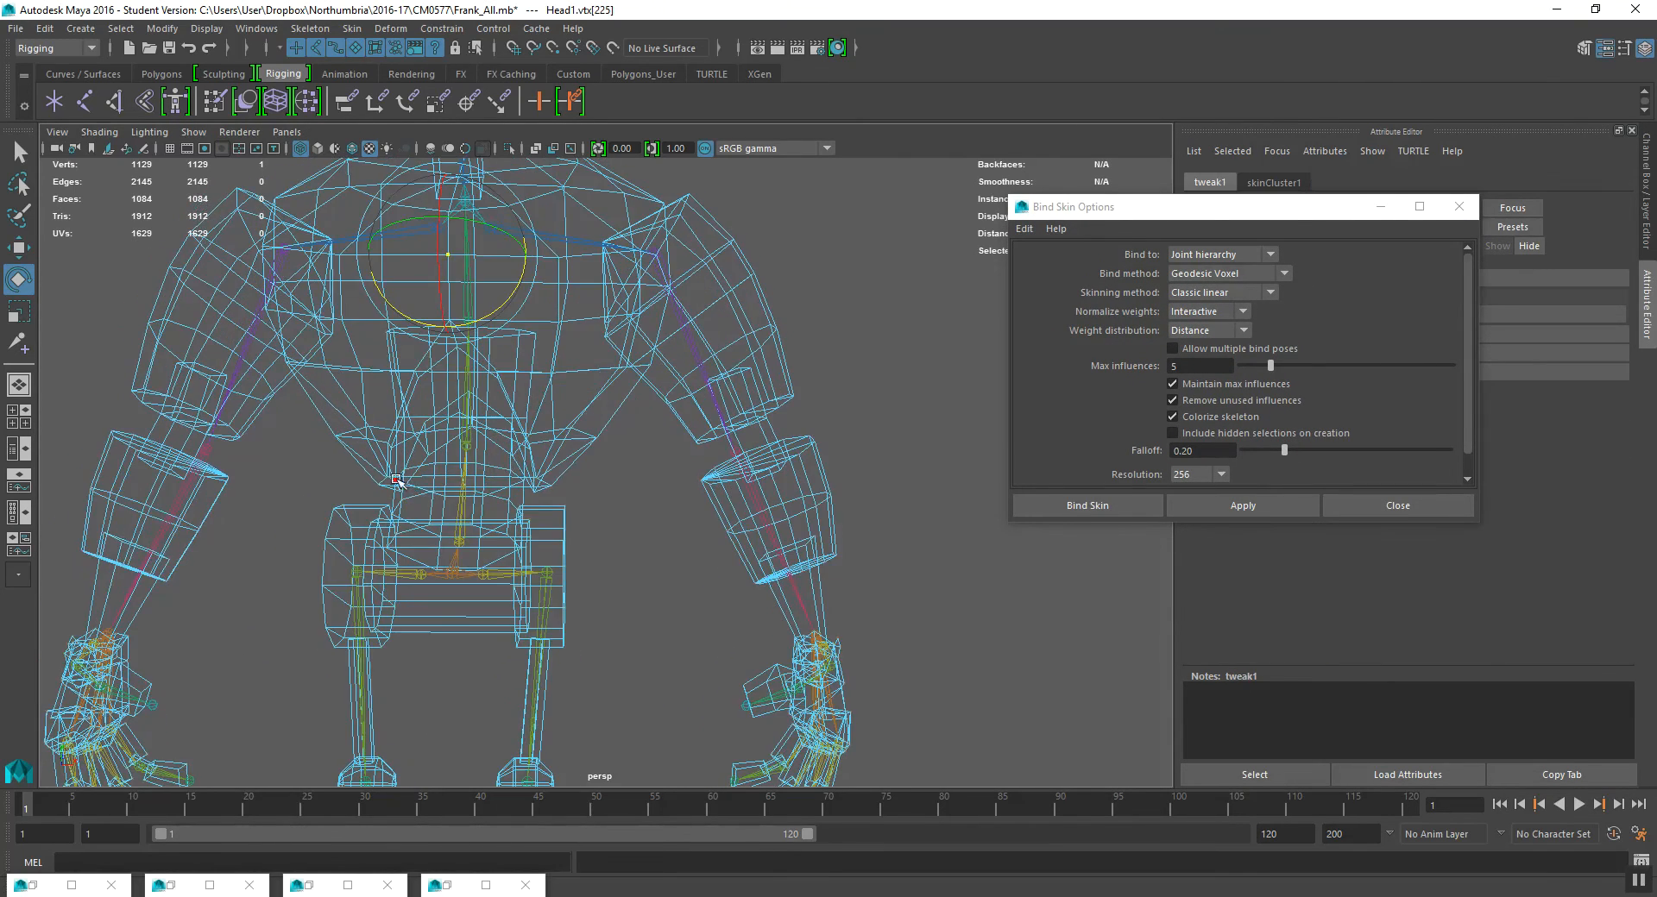
left_click(551, 486, "shift")
left_click_drag(640, 463, 639, 466, "alt")
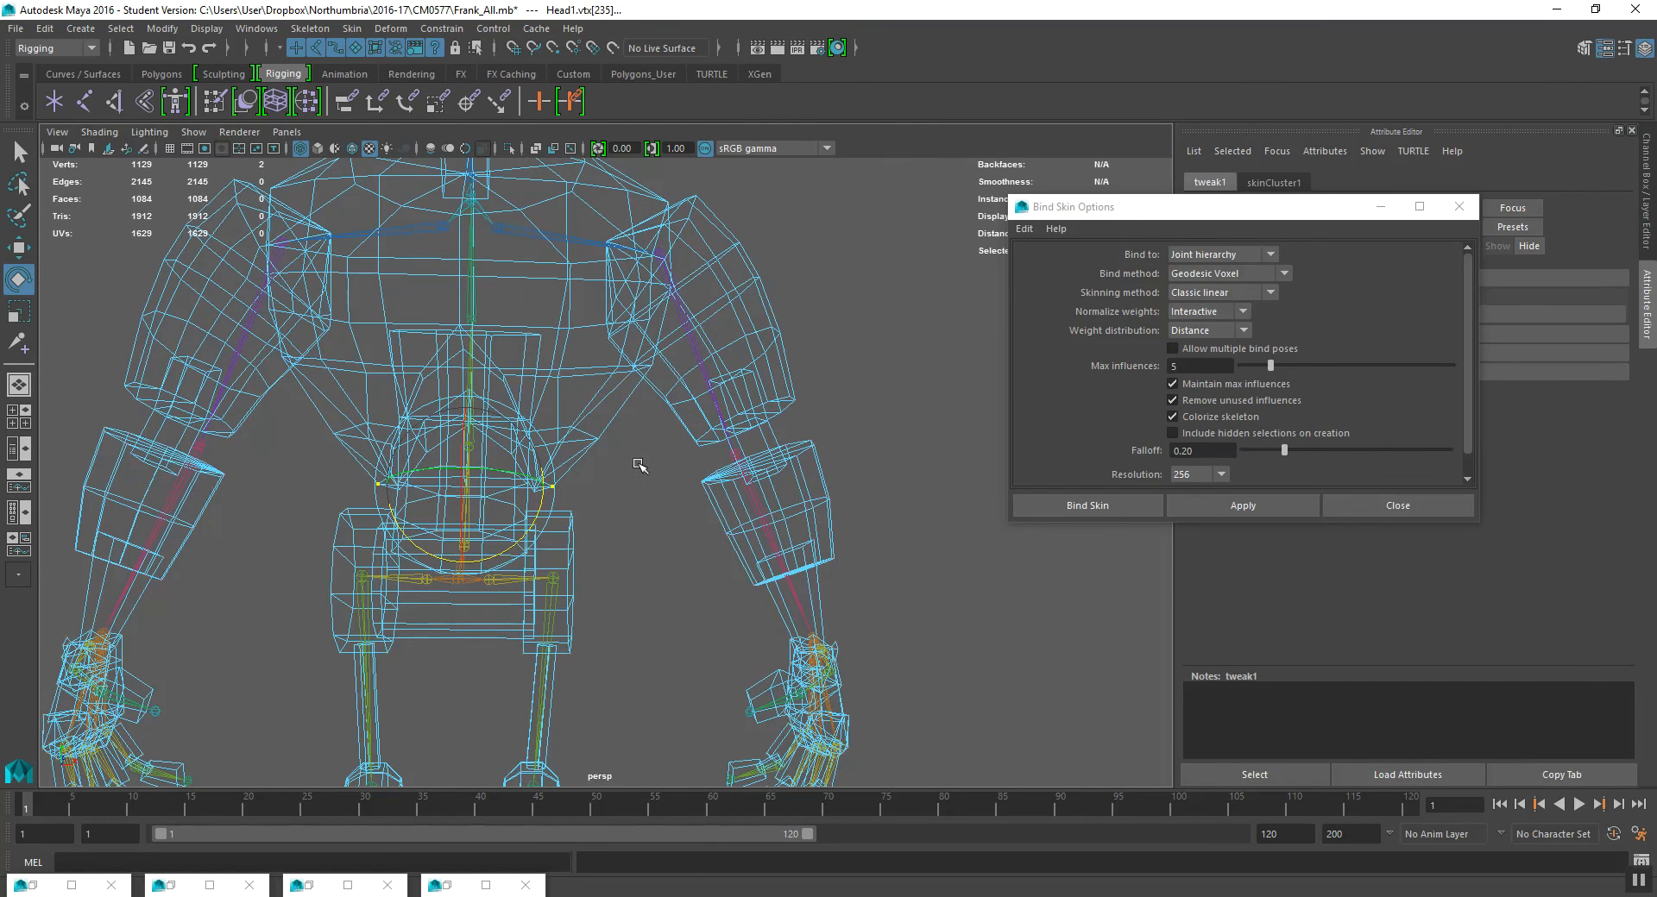
key("shift+period")
key("shift+period")
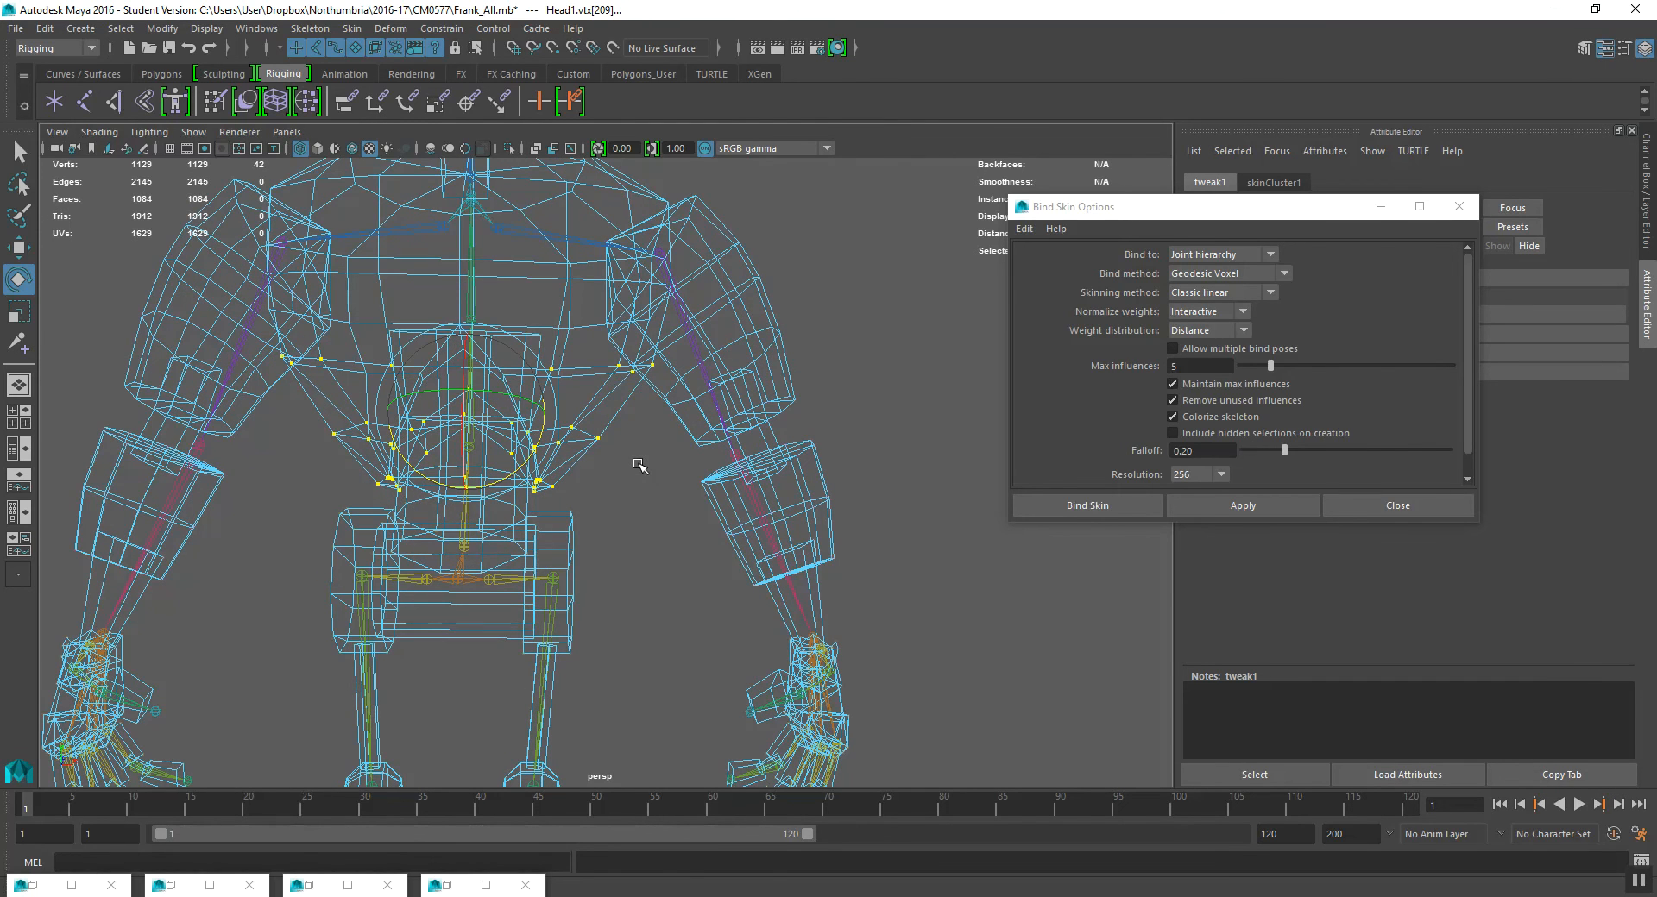
- Switch to component selection mode with the Select tool active, keeping the lower torso vertices selected, and reposition the Bind Skin Options window
left_click_drag(639, 466, 607, 465, "alt")
left_click_drag(583, 469, 505, 397, "alt")
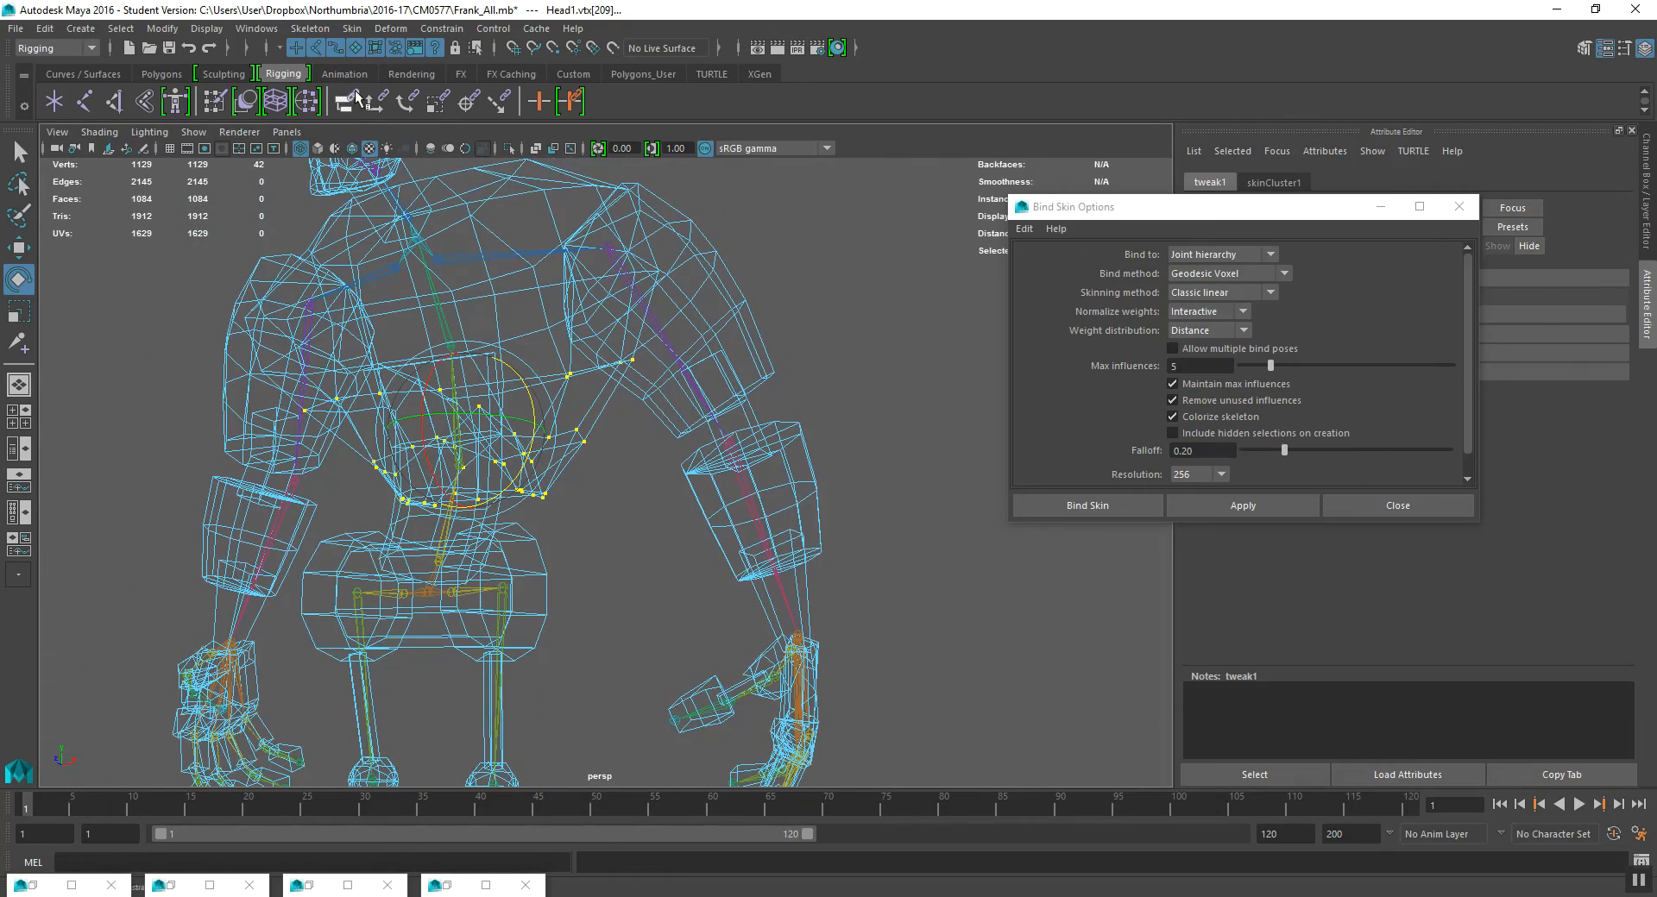
left_click(249, 48)
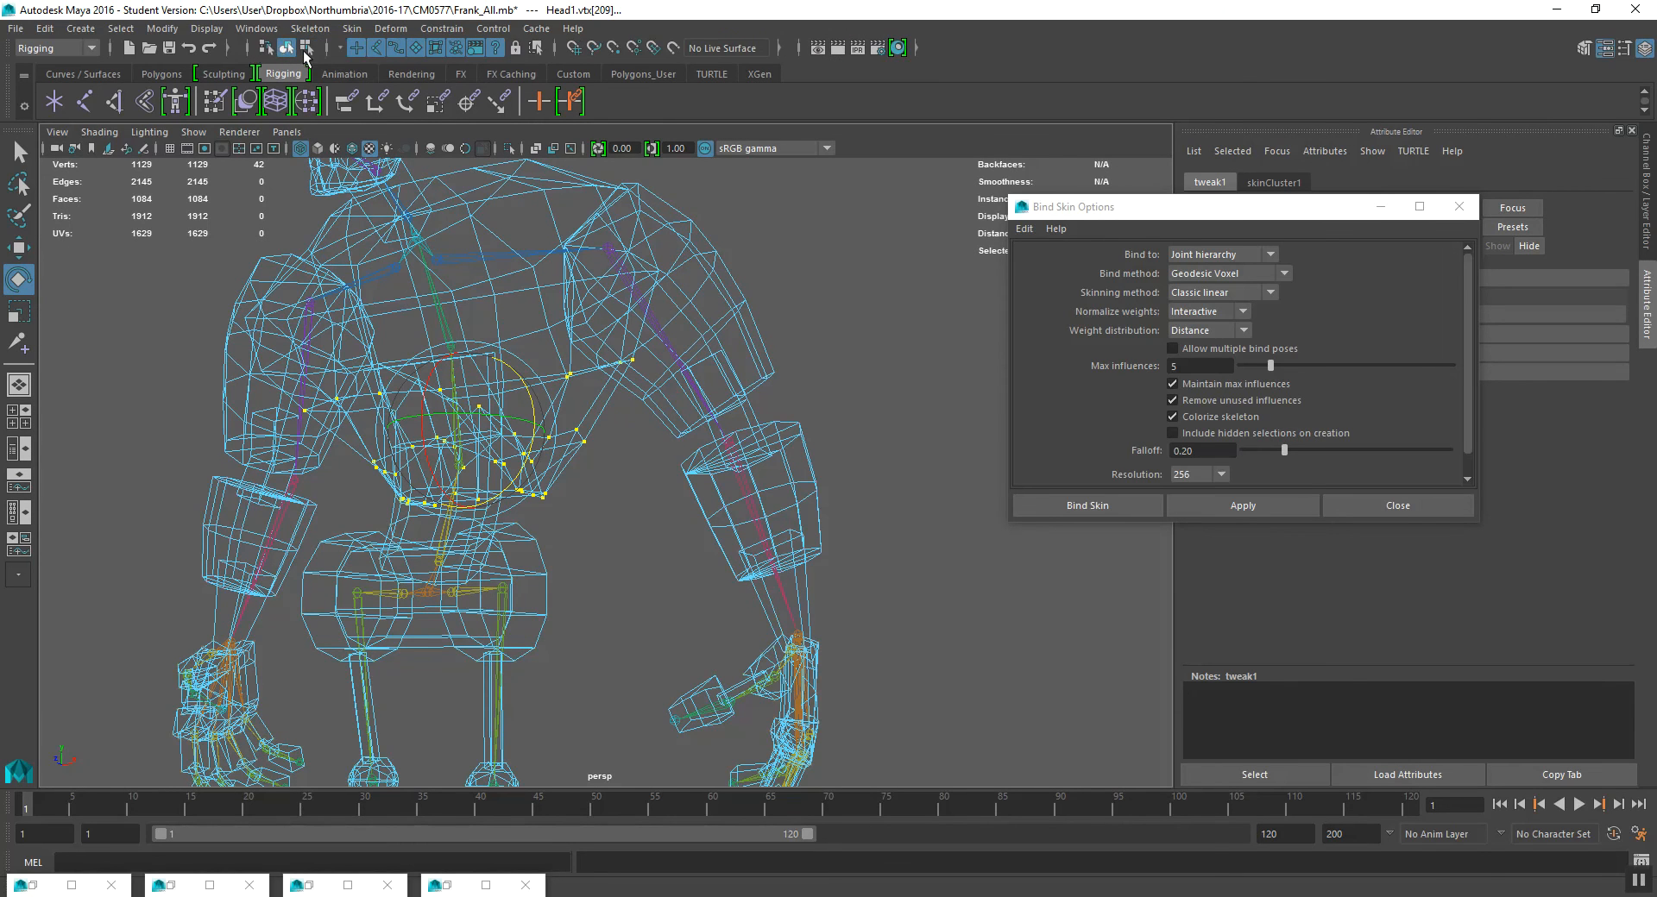
left_click(242, 47)
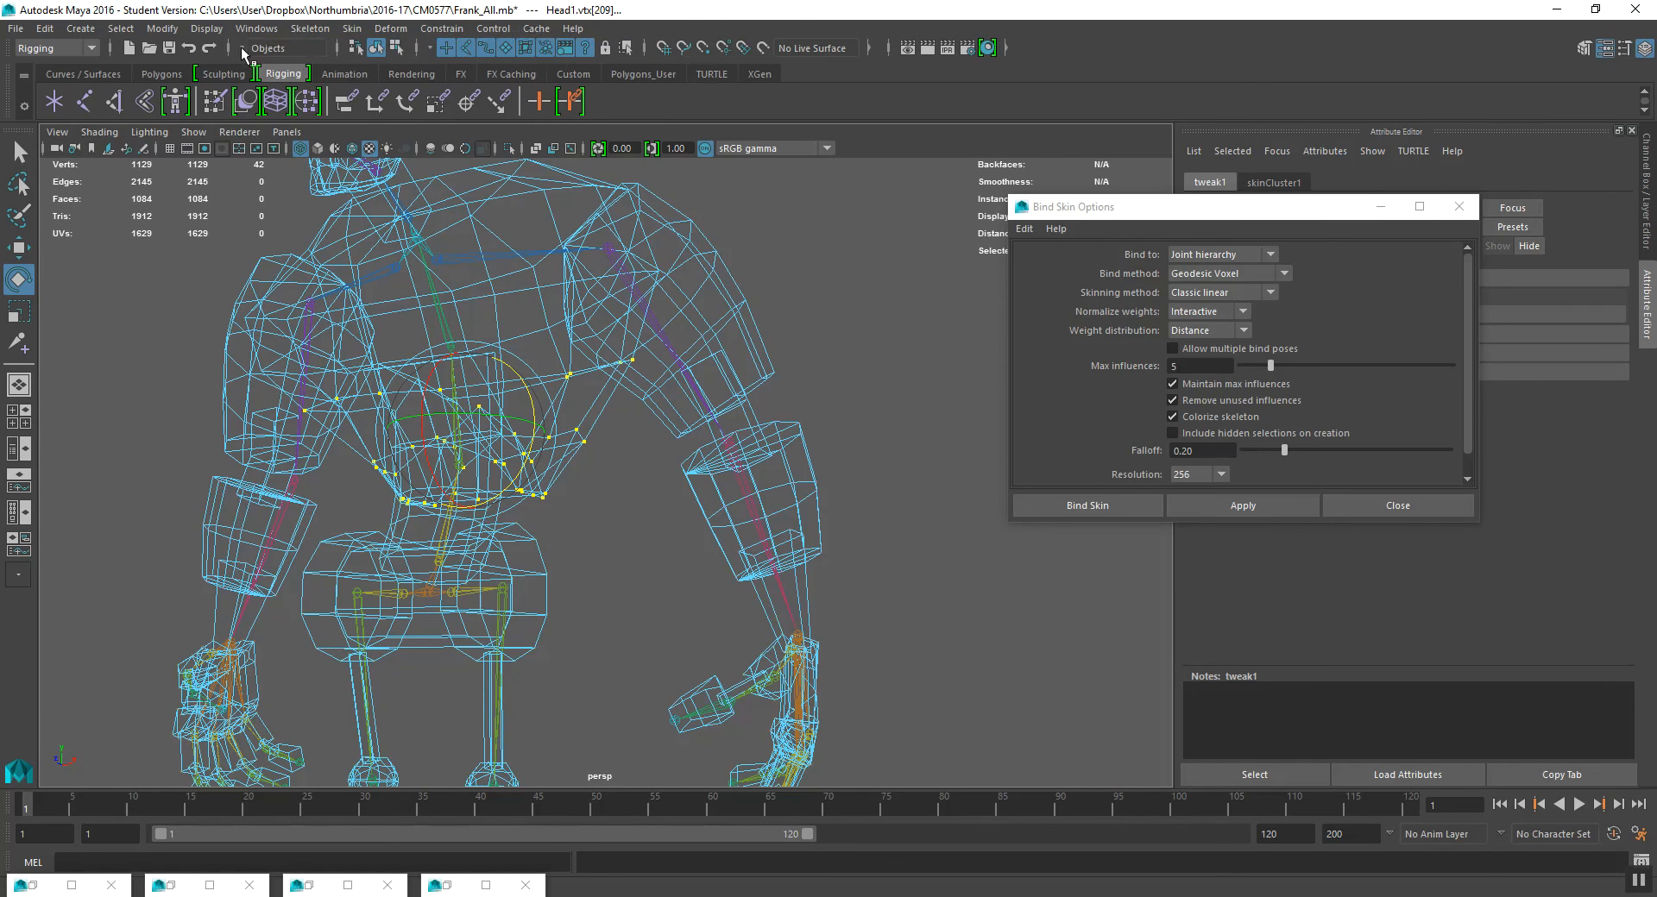
left_click(395, 48)
left_click_drag(505, 393, 537, 436, "alt")
key("q")
left_click_drag(1240, 212, 1207, 207)
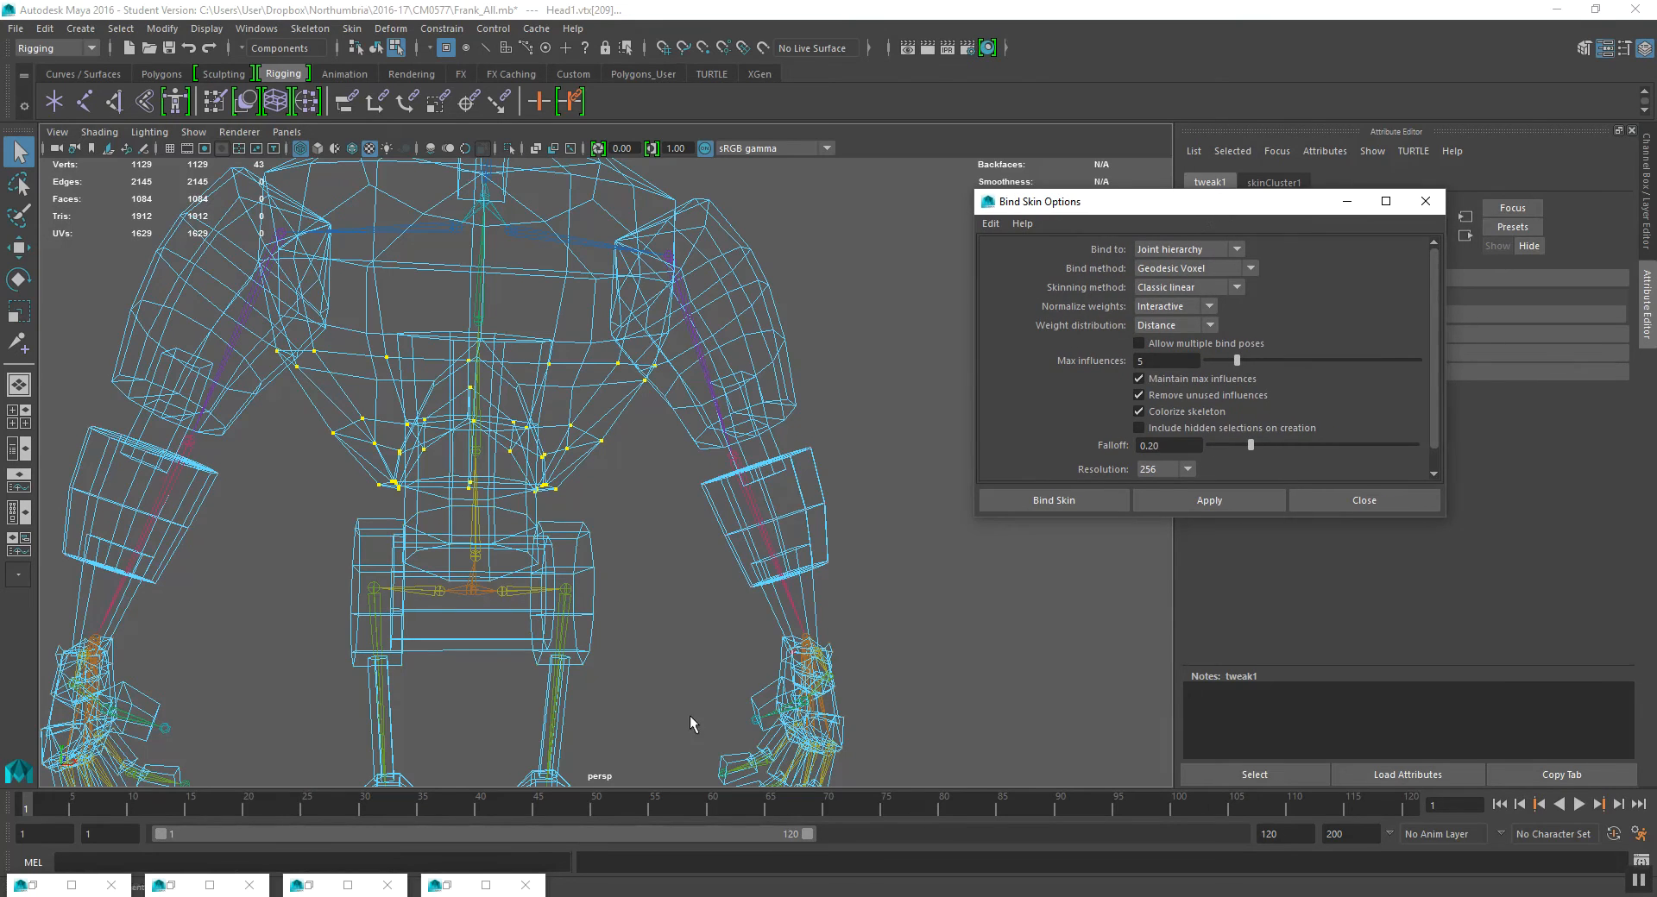
- Restore the Component Editor and show its zero-weight columns, bringing the spine joints' columns into view
left_click(454, 888)
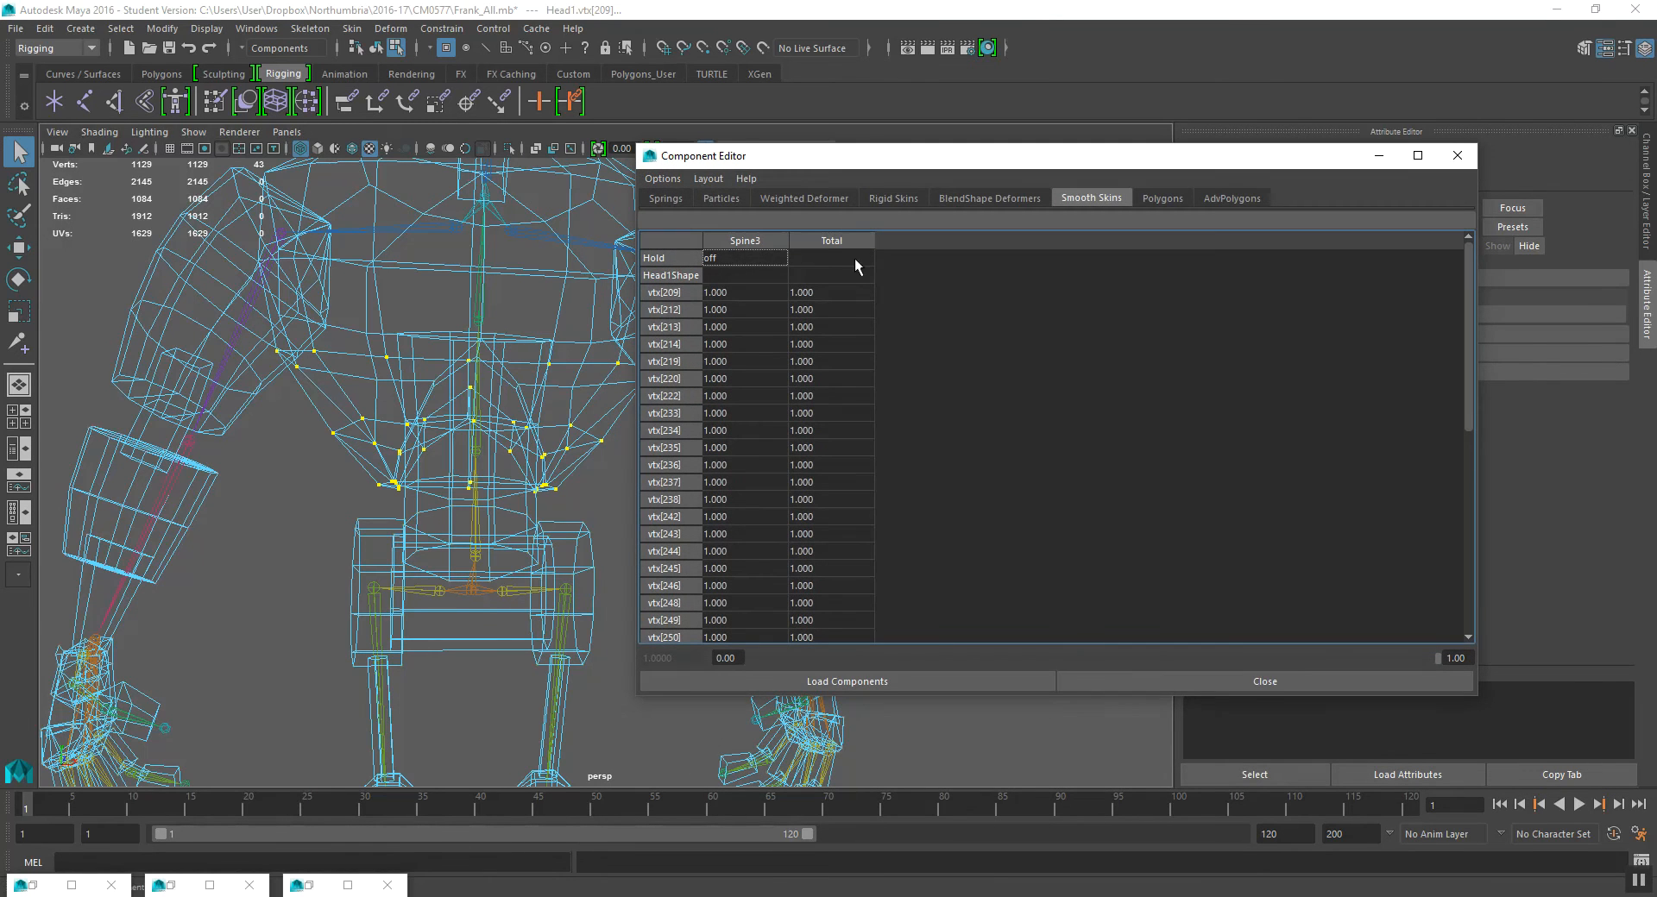
left_click(663, 179)
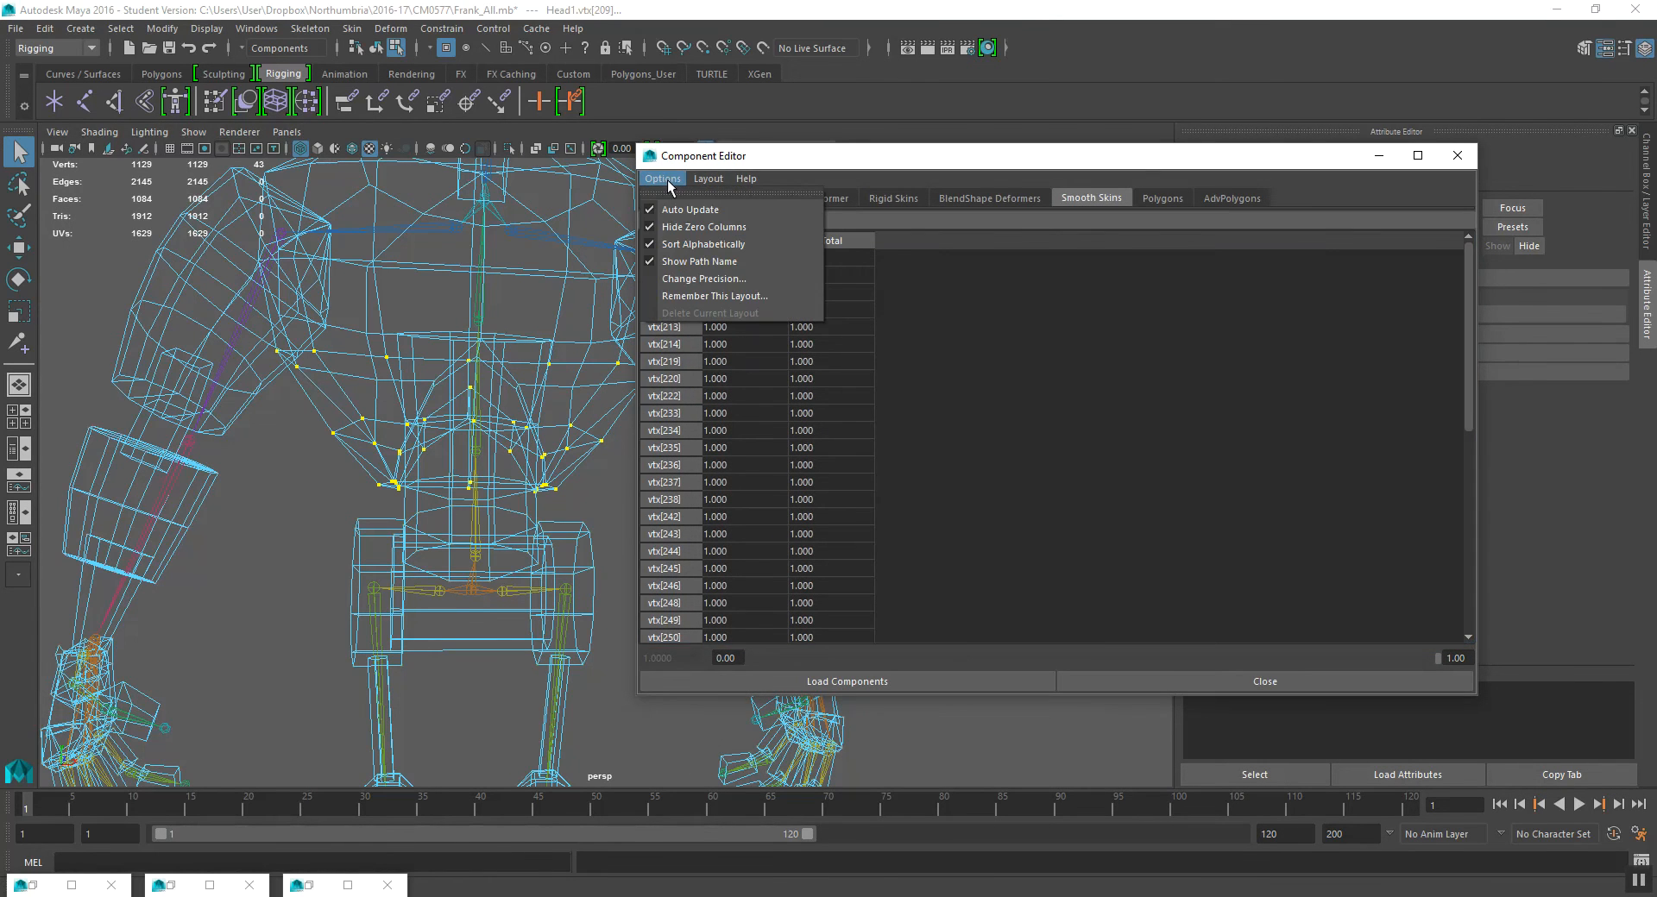
left_click(681, 227)
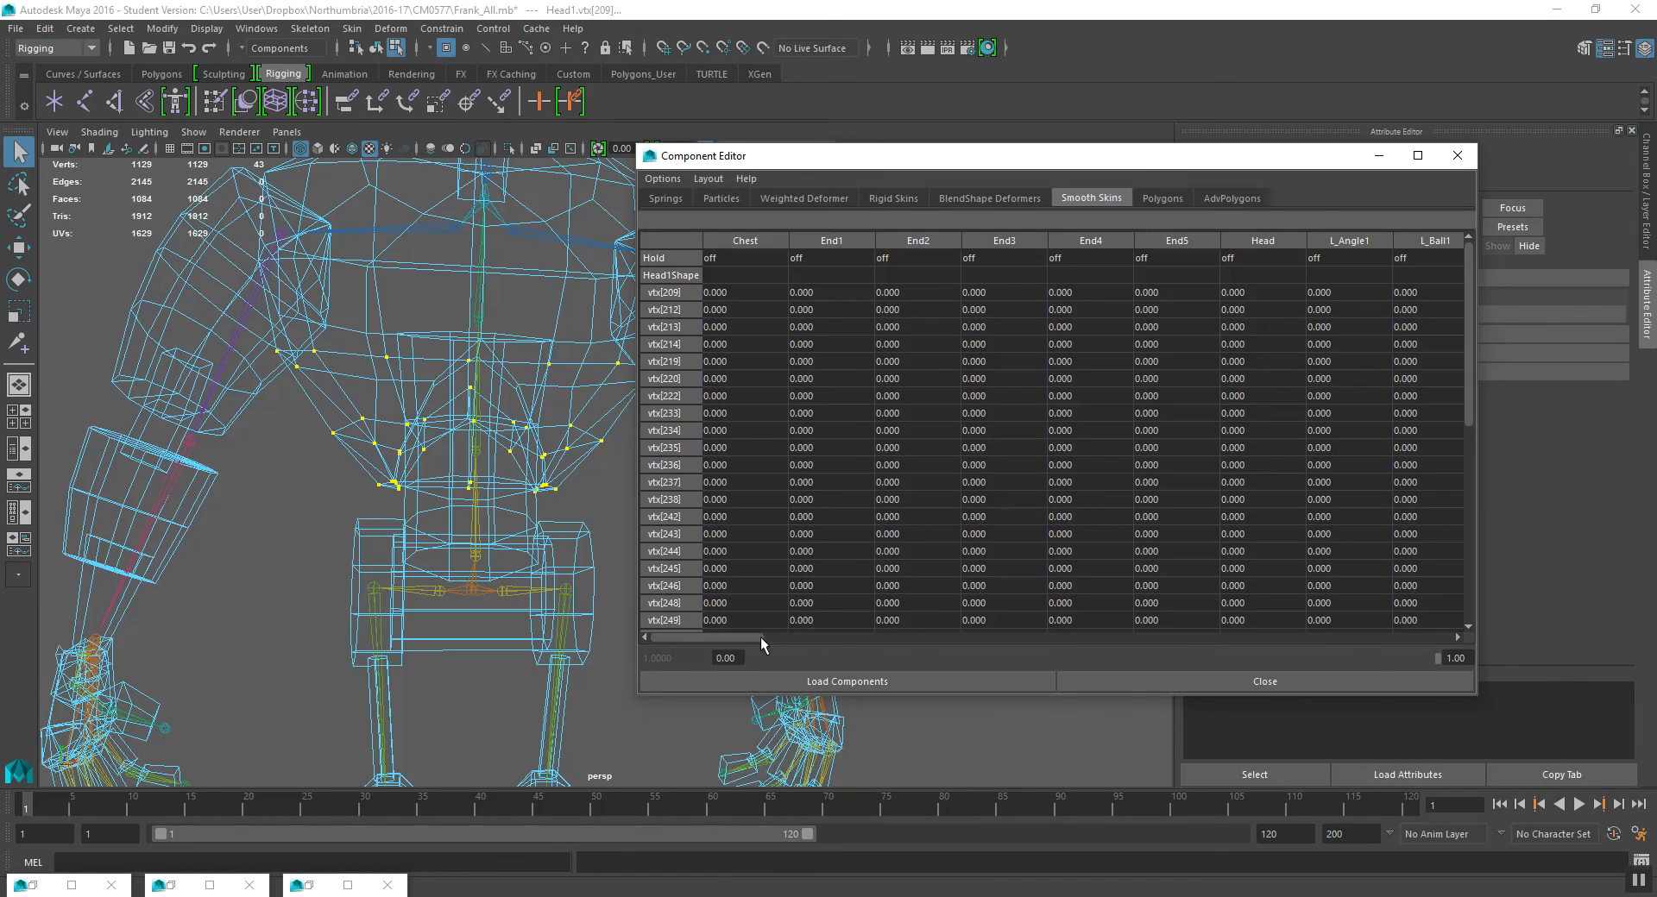
left_click_drag(757, 638, 1399, 649)
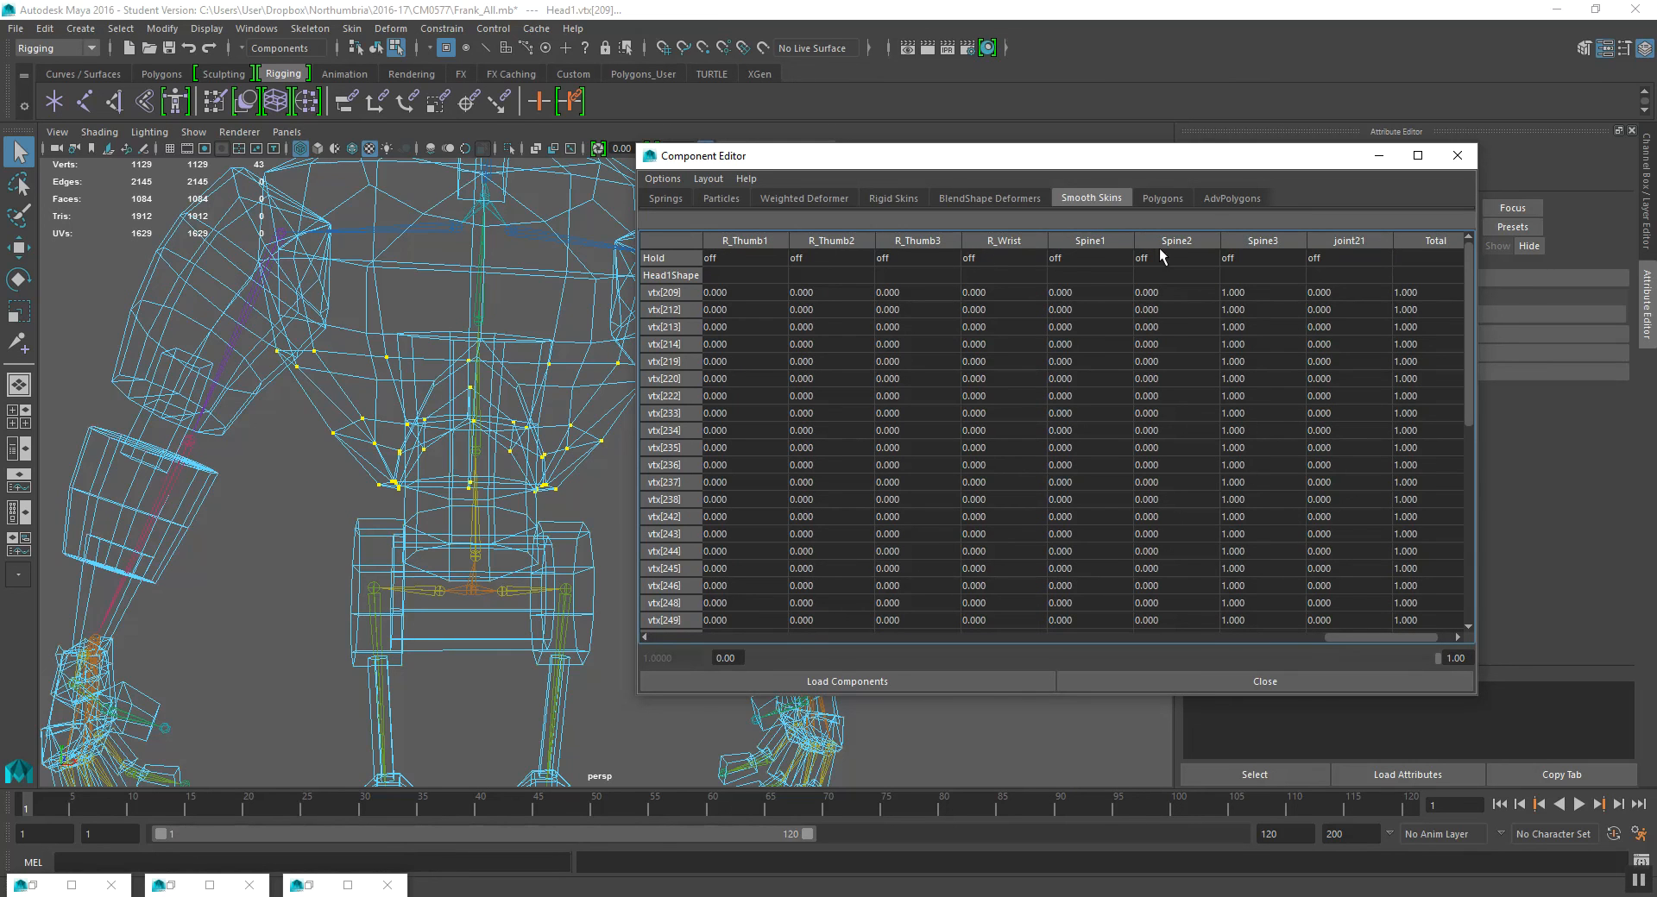
- Set the Spine2 weight of the selected lower torso vertices to 1
left_click(1159, 291)
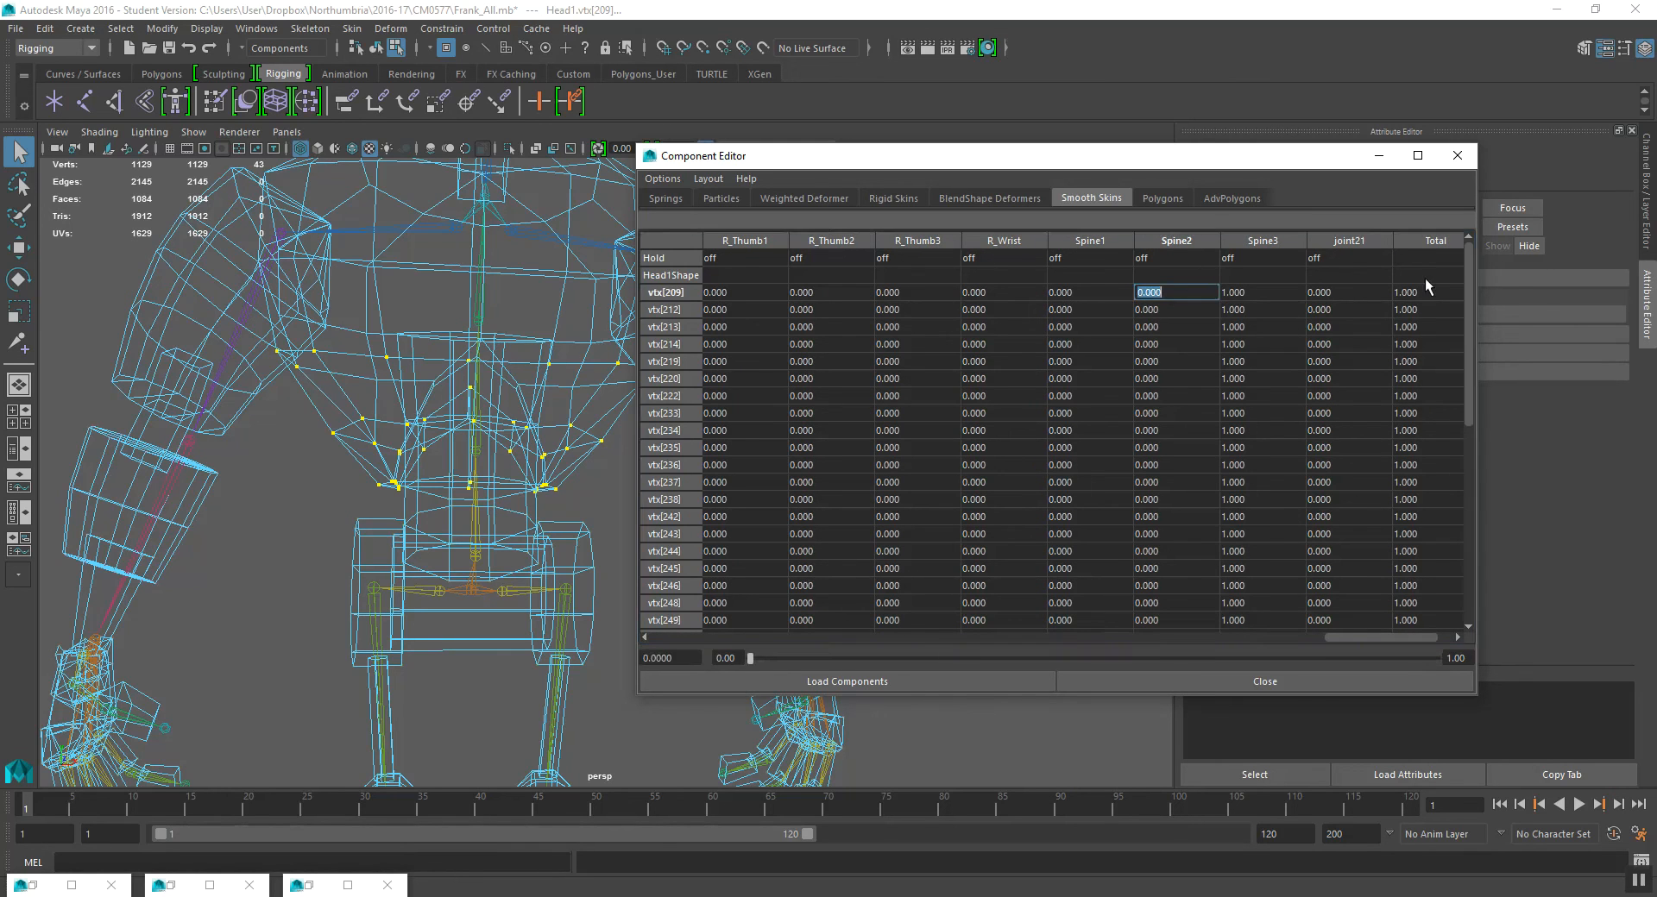
left_click(1471, 310)
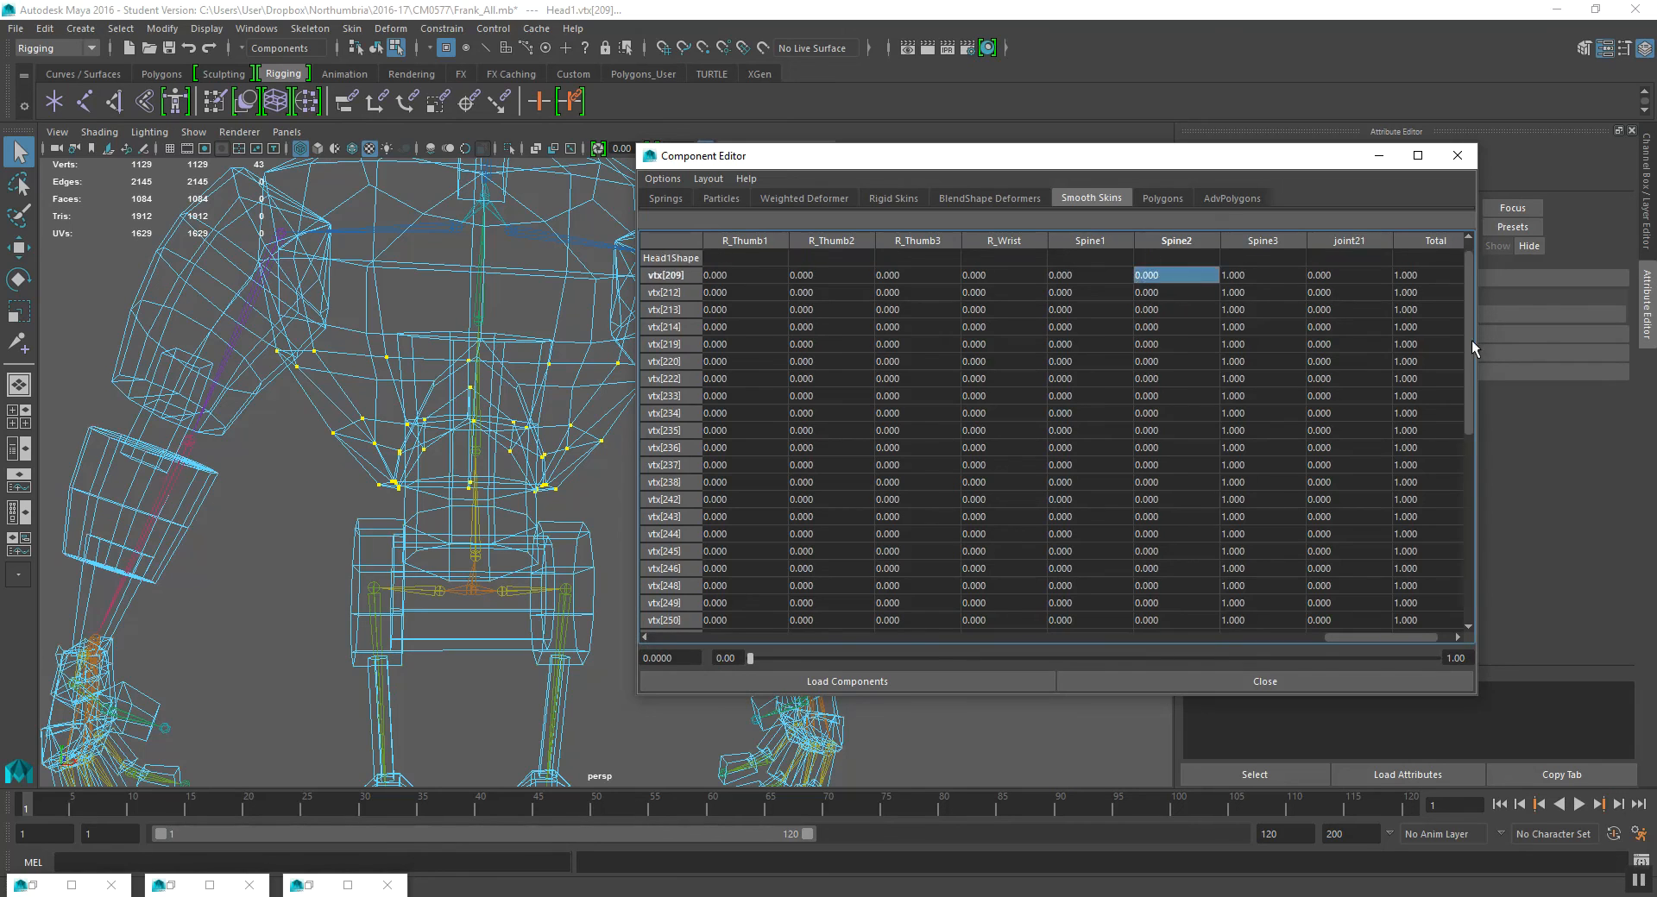
left_click_drag(1467, 328, 1472, 539)
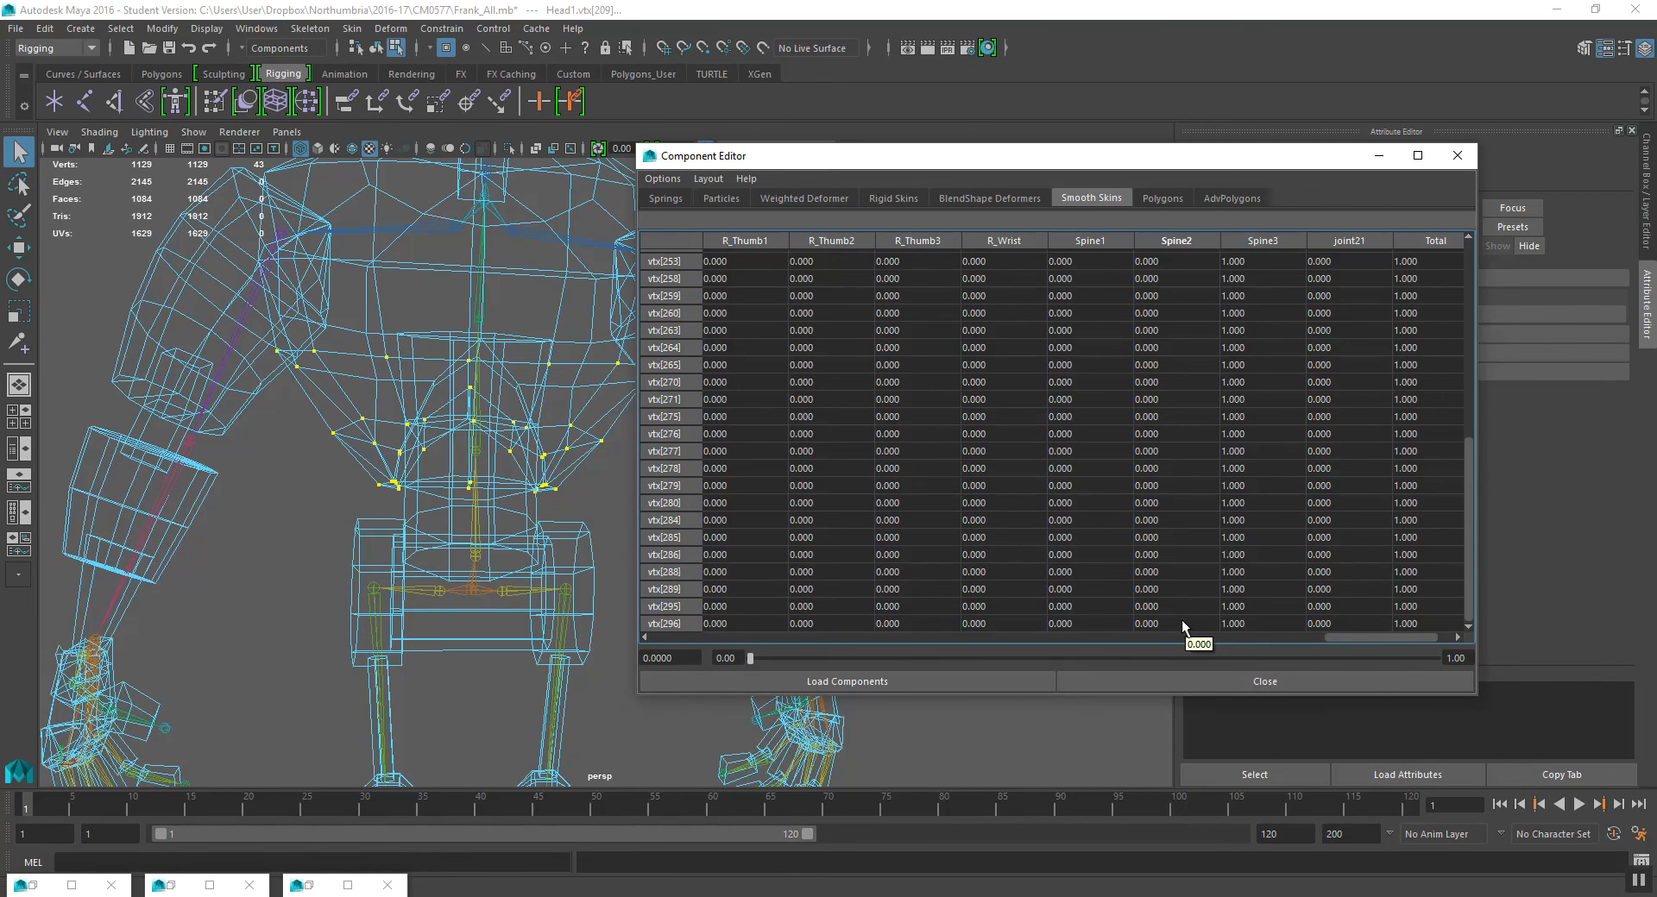
left_click_drag(1182, 619, 1182, 259)
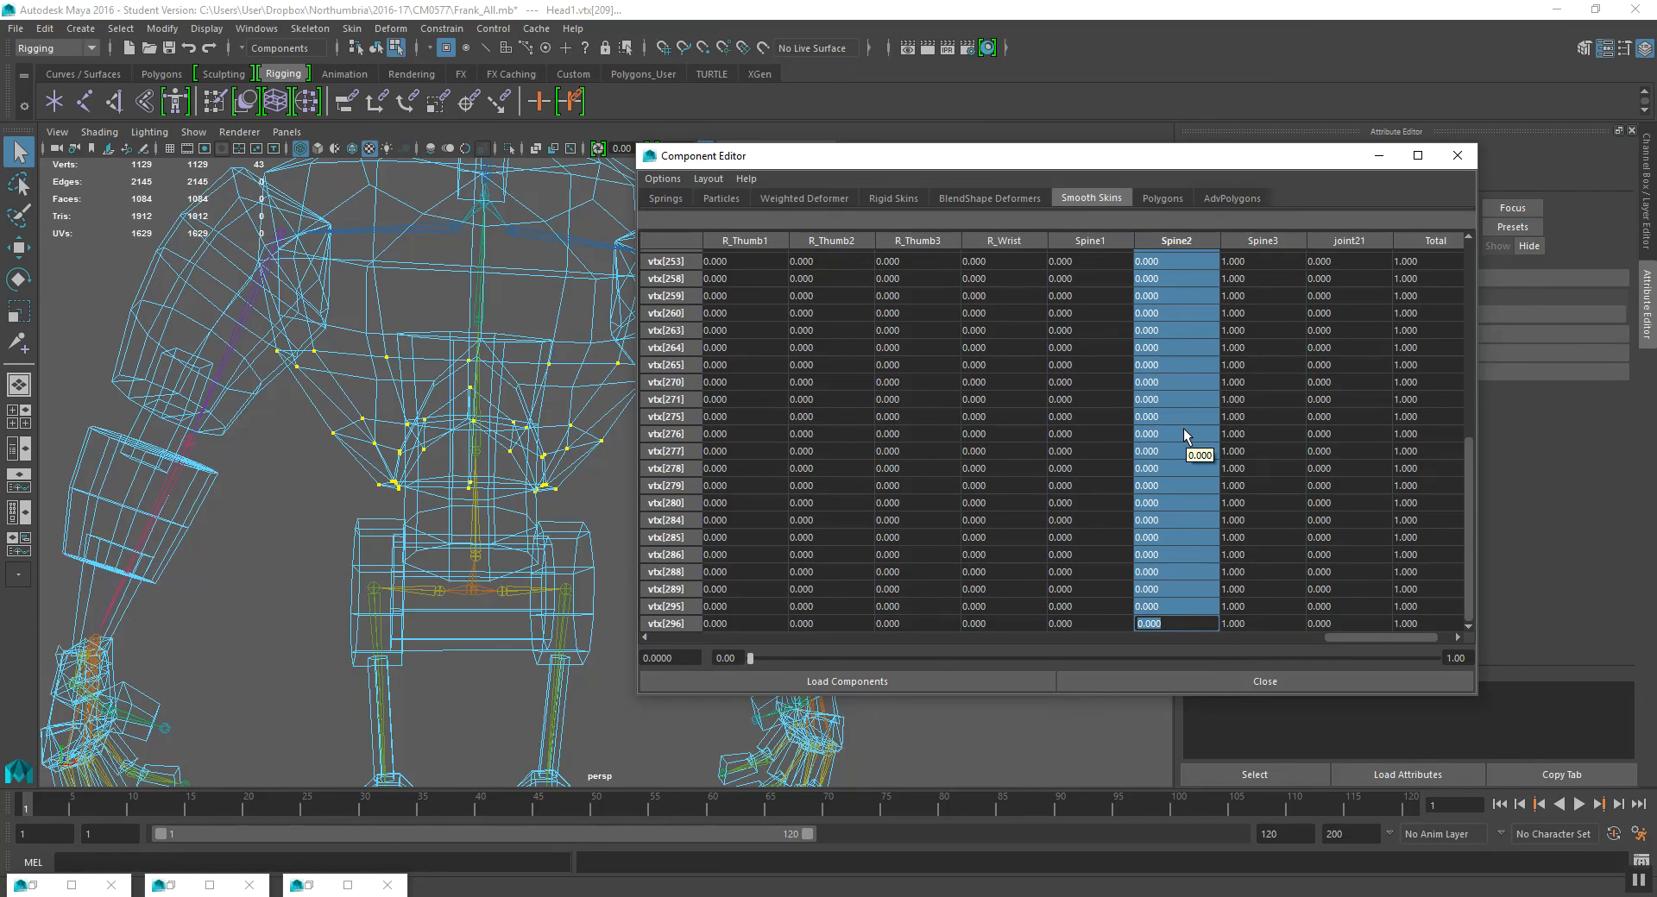
type("1")
key("Return")
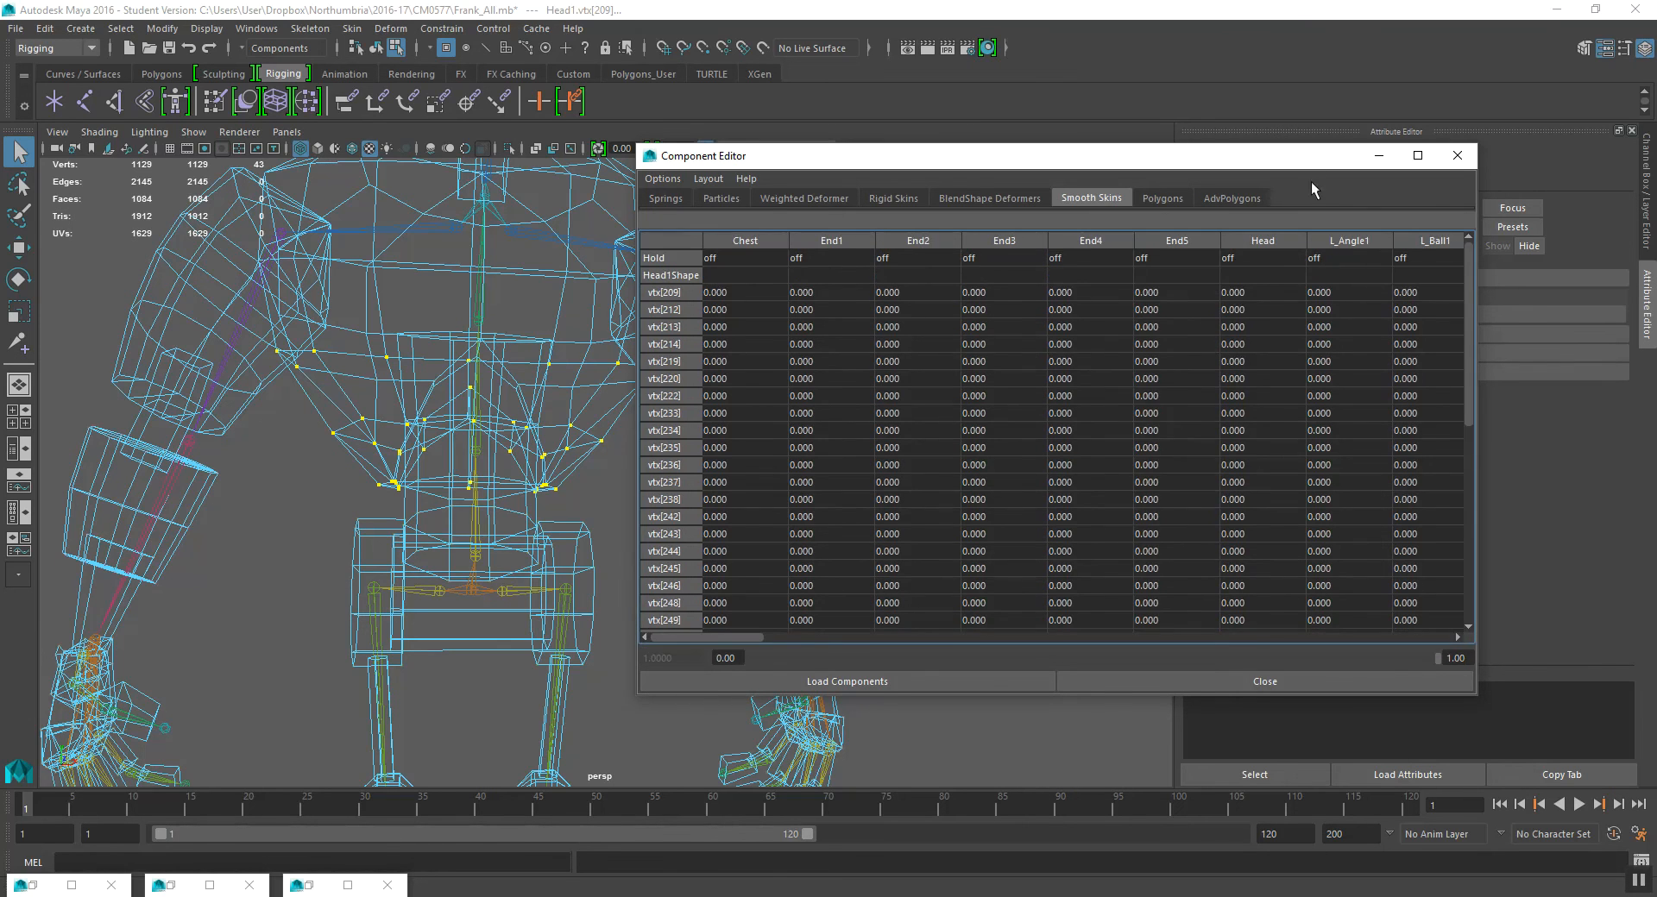
- Minimise the Component Editor and deselect the lower torso vertices, keeping only the topmost selected row
left_click(1378, 157)
mouse_move(515, 513)
left_mouse_down("alt")
mouse_move(570, 538)
mouse_move(542, 515)
left_mouse_up("alt")
scroll(483, 511, "up", 4)
middle_click_drag(407, 457, 481, 484, "alt")
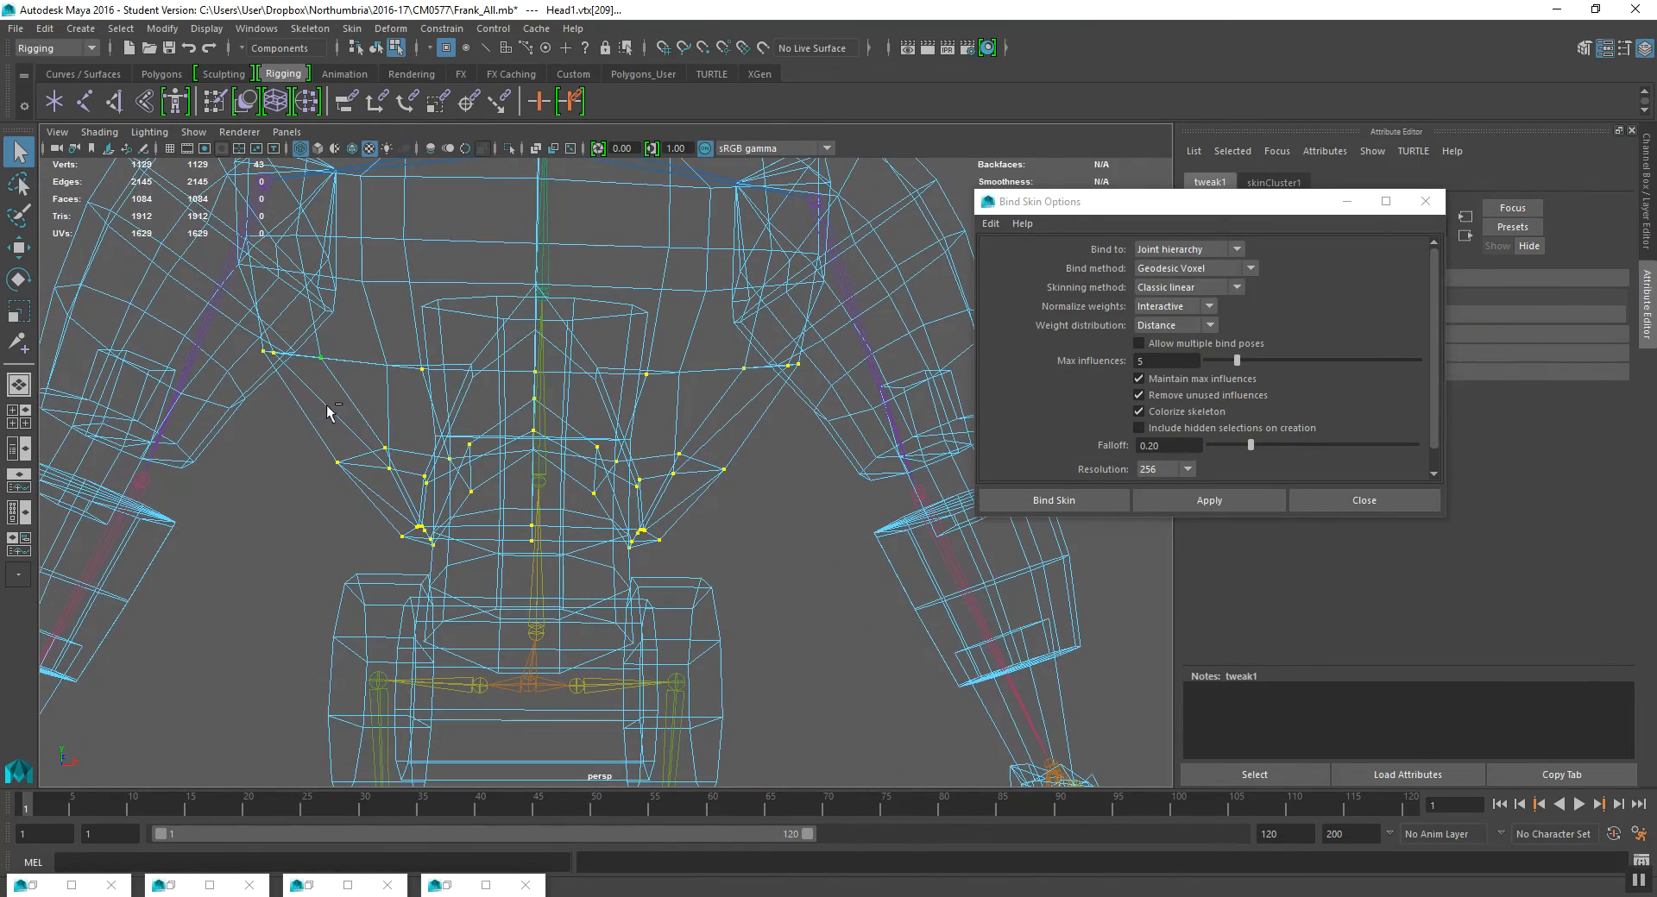
left_click_drag(282, 380, 827, 577, "ctrl")
middle_click_drag(499, 420, 519, 443, "alt")
left_click_drag(484, 520, 469, 522, "alt")
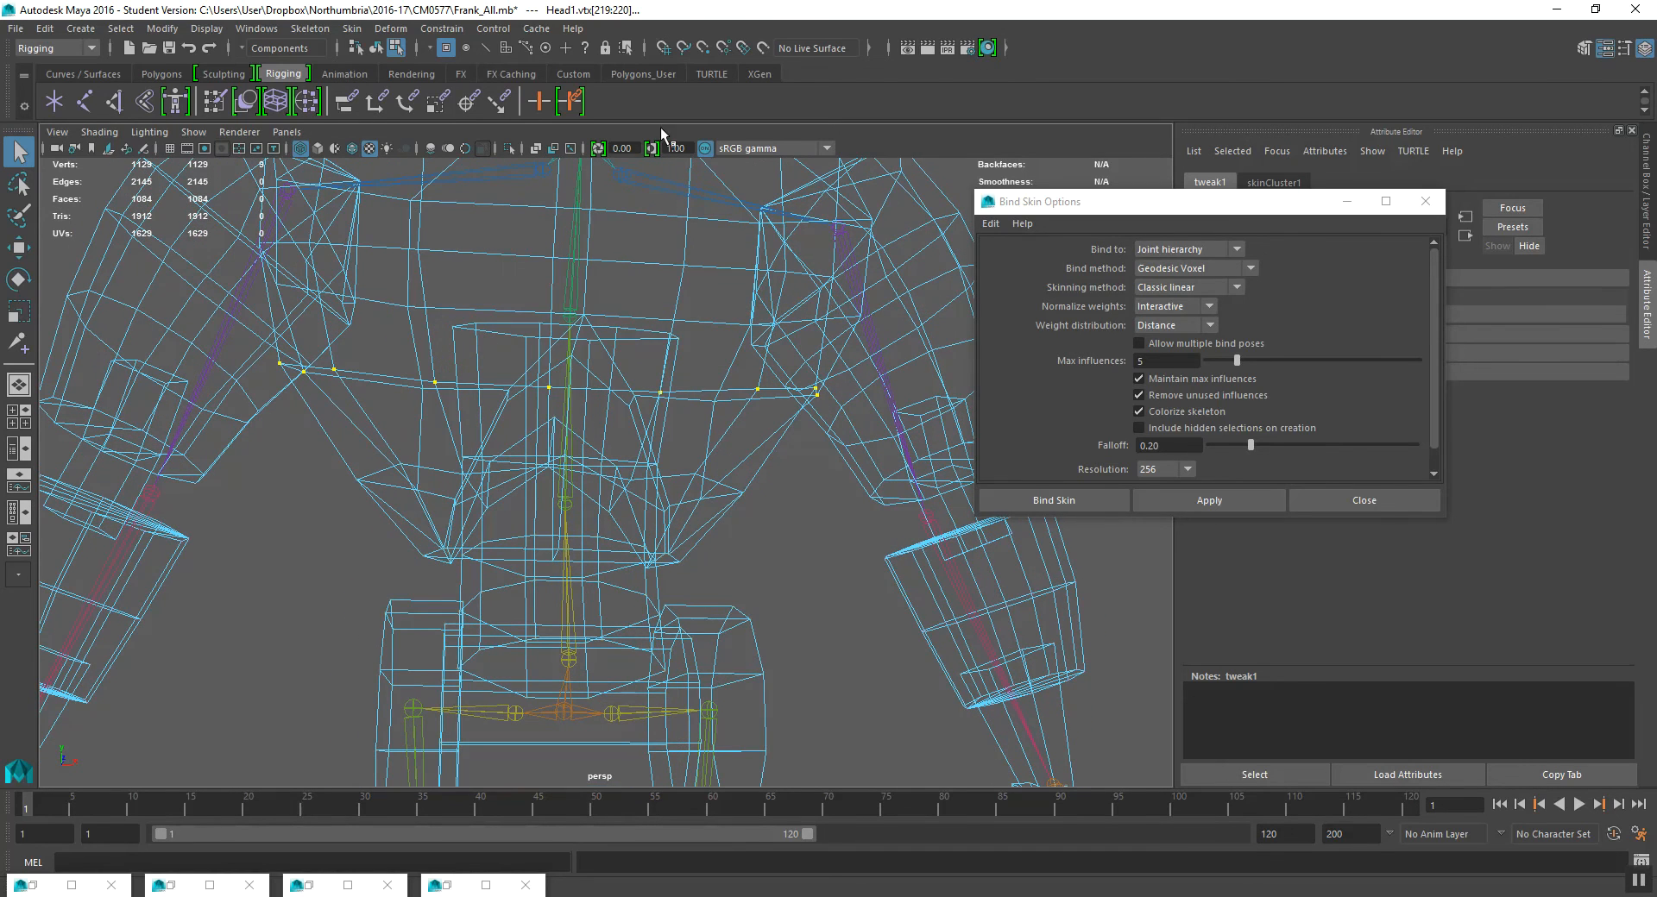
- Set the Spine3 weight of the remaining row of torso vertices to 0.5 in the Component Editor
left_click(441, 885)
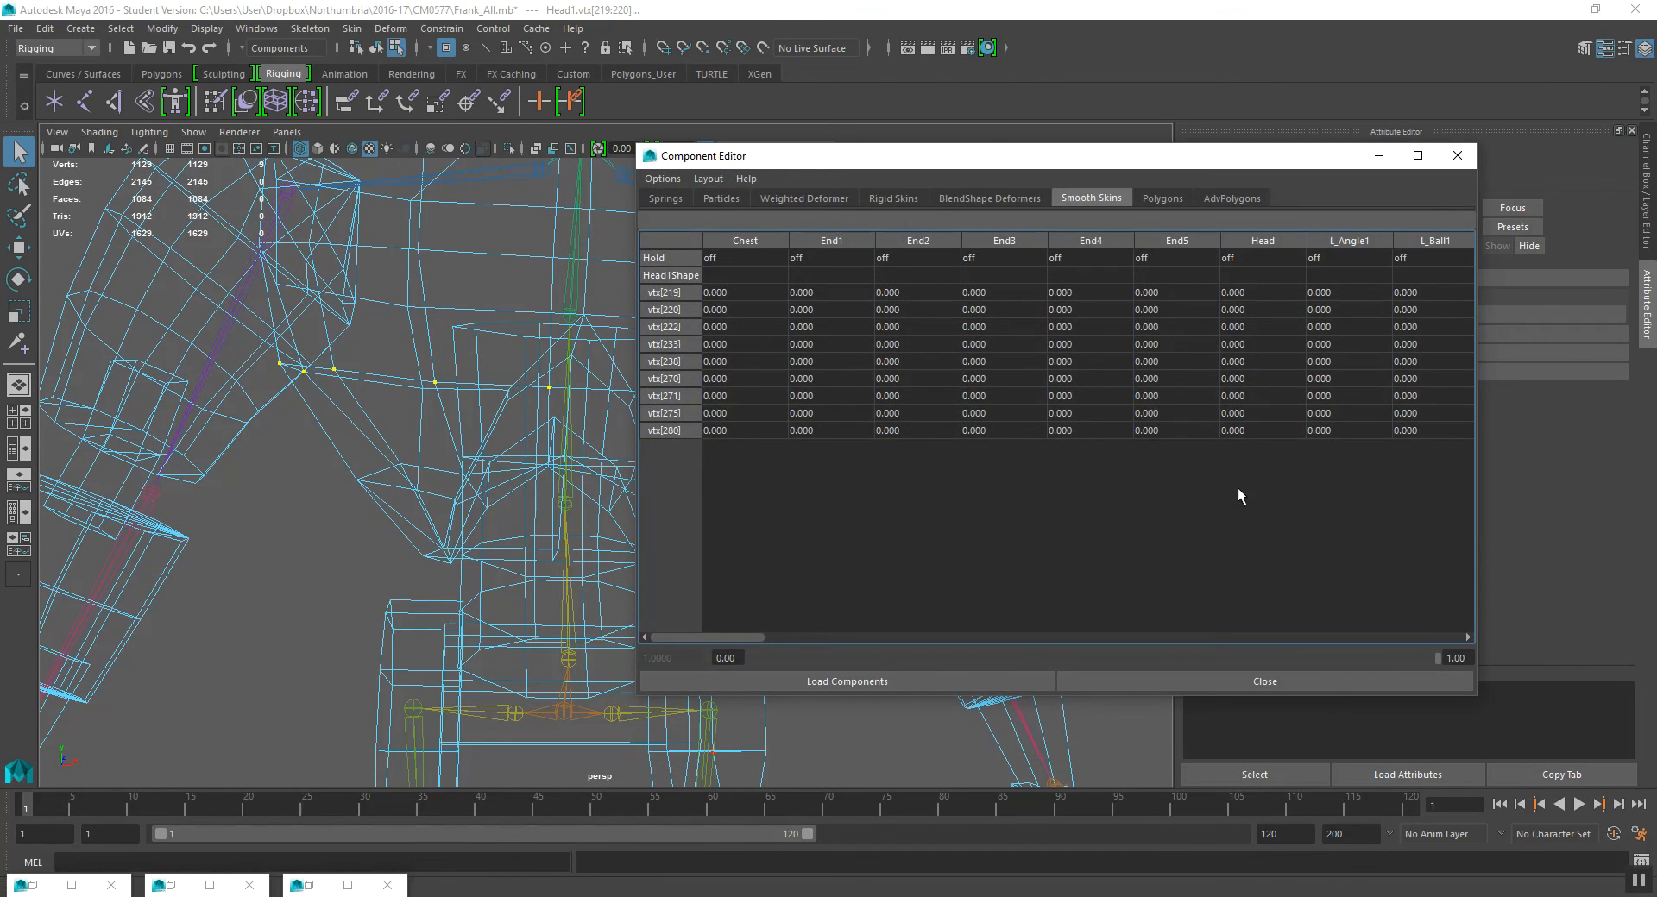
left_click_drag(739, 637, 1446, 639)
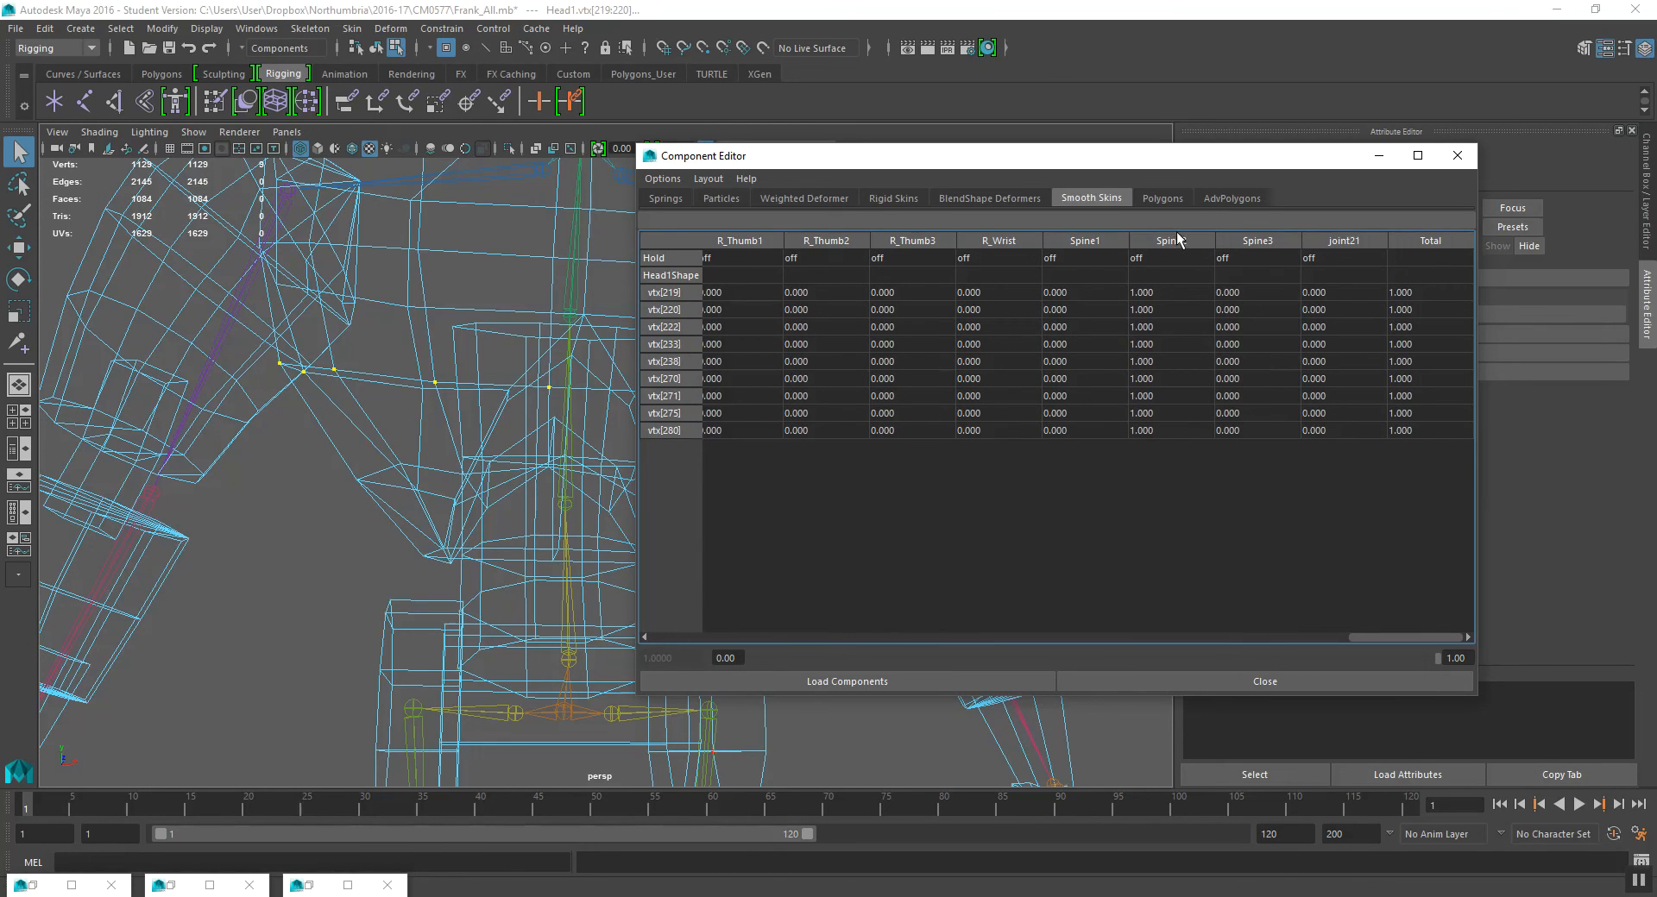
double_click(1254, 429)
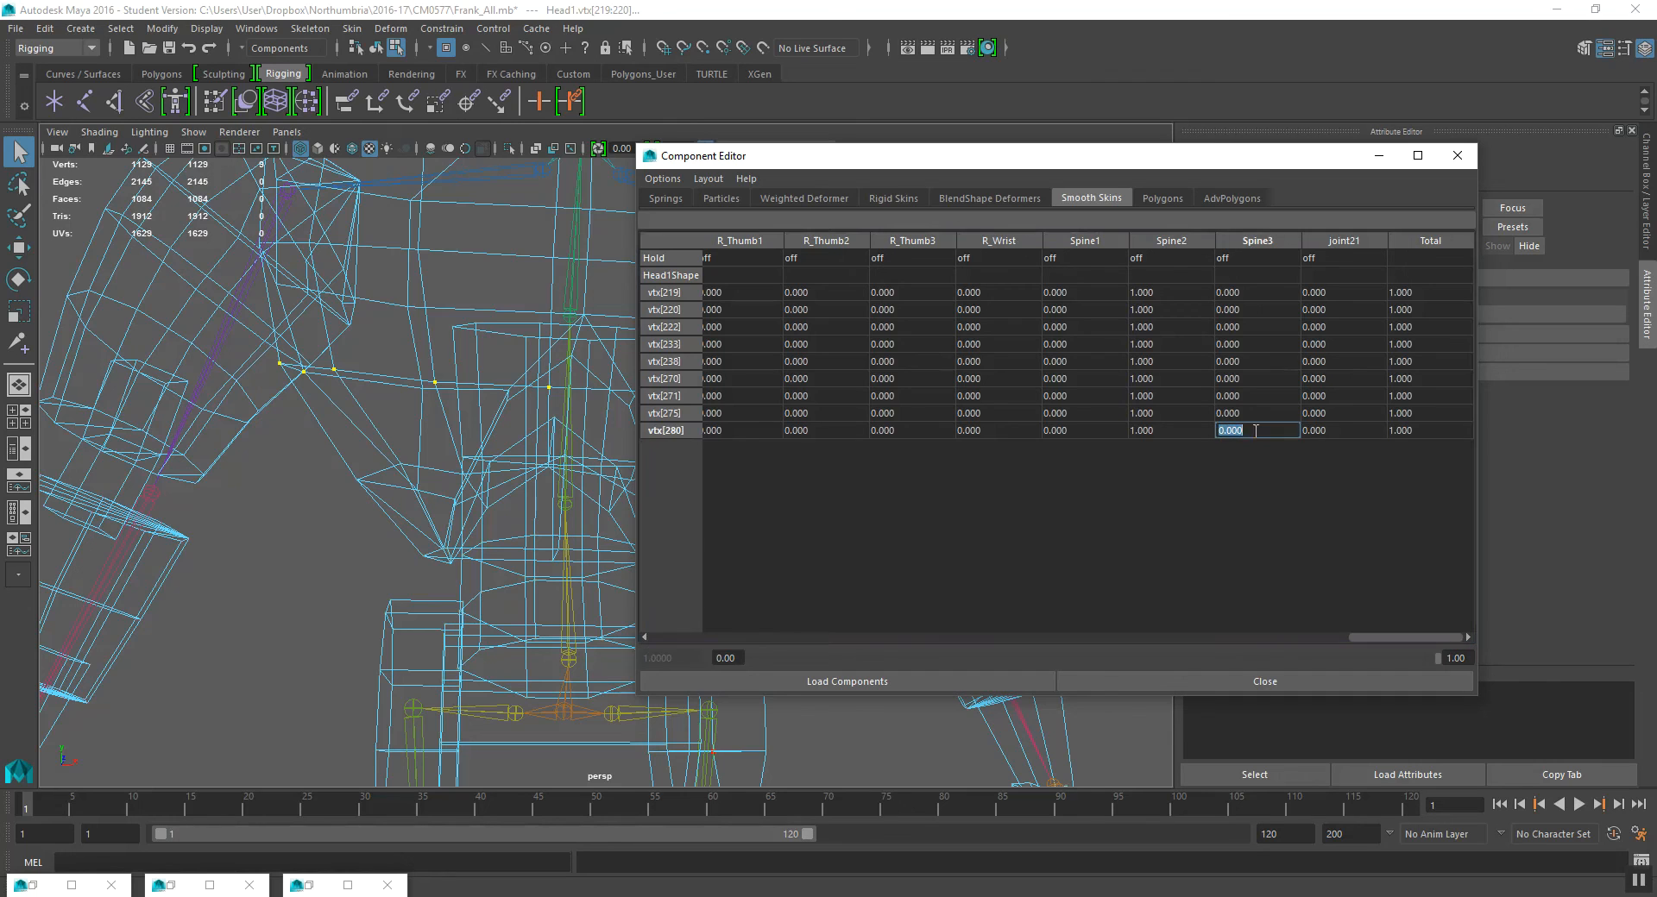
left_click(1256, 292, "shift")
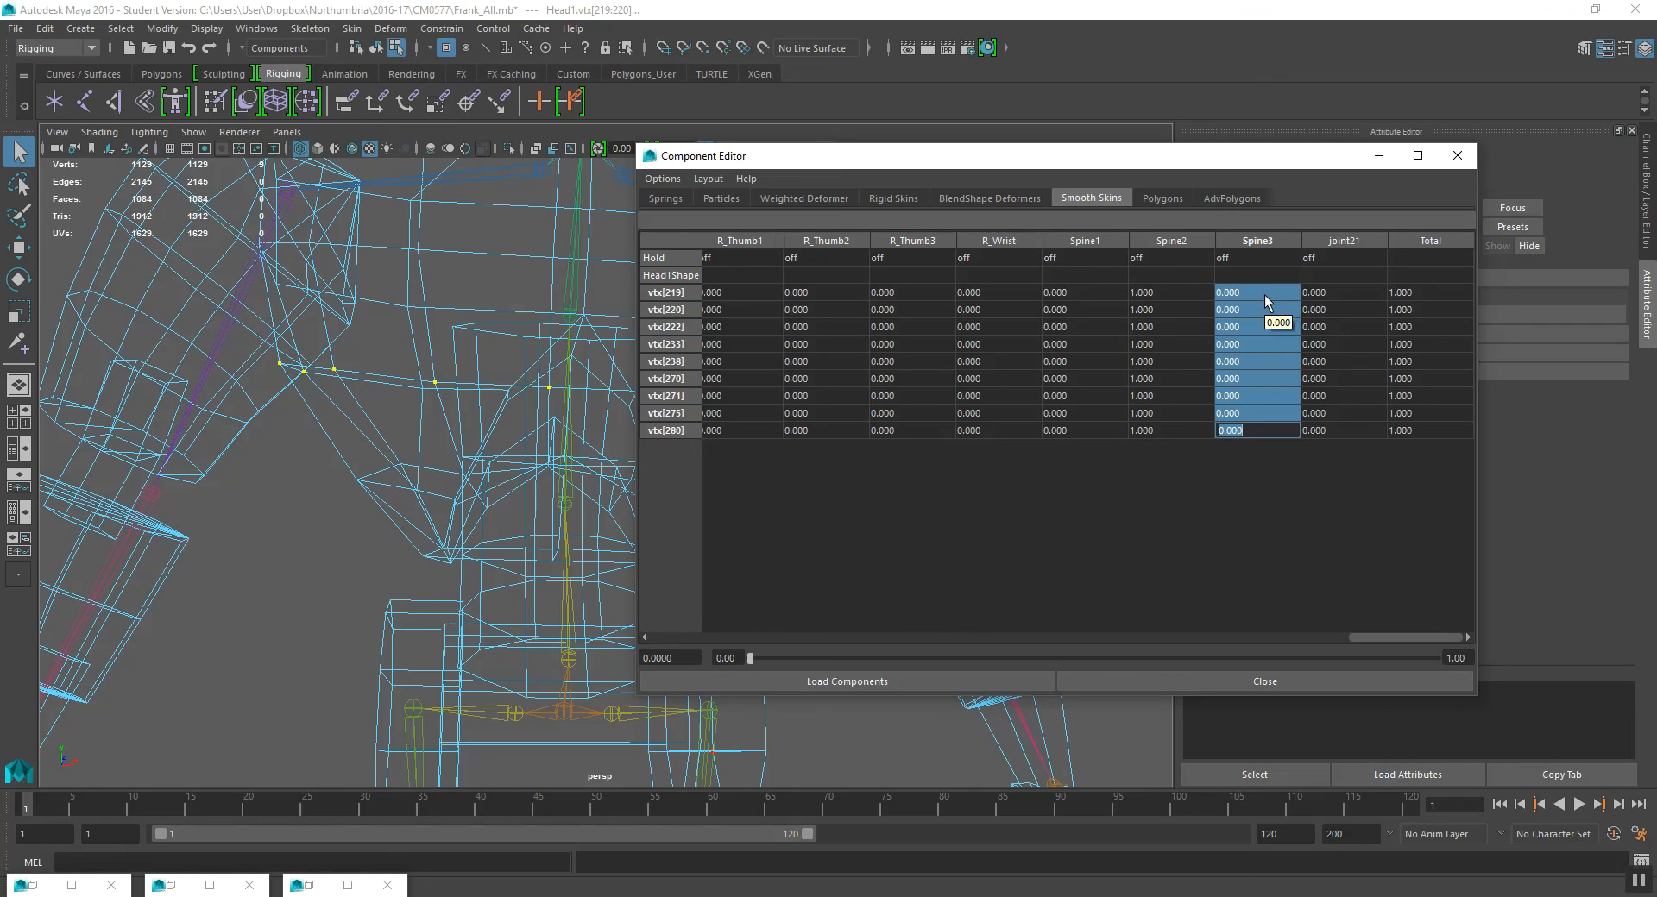
type("0.5")
key("Return")
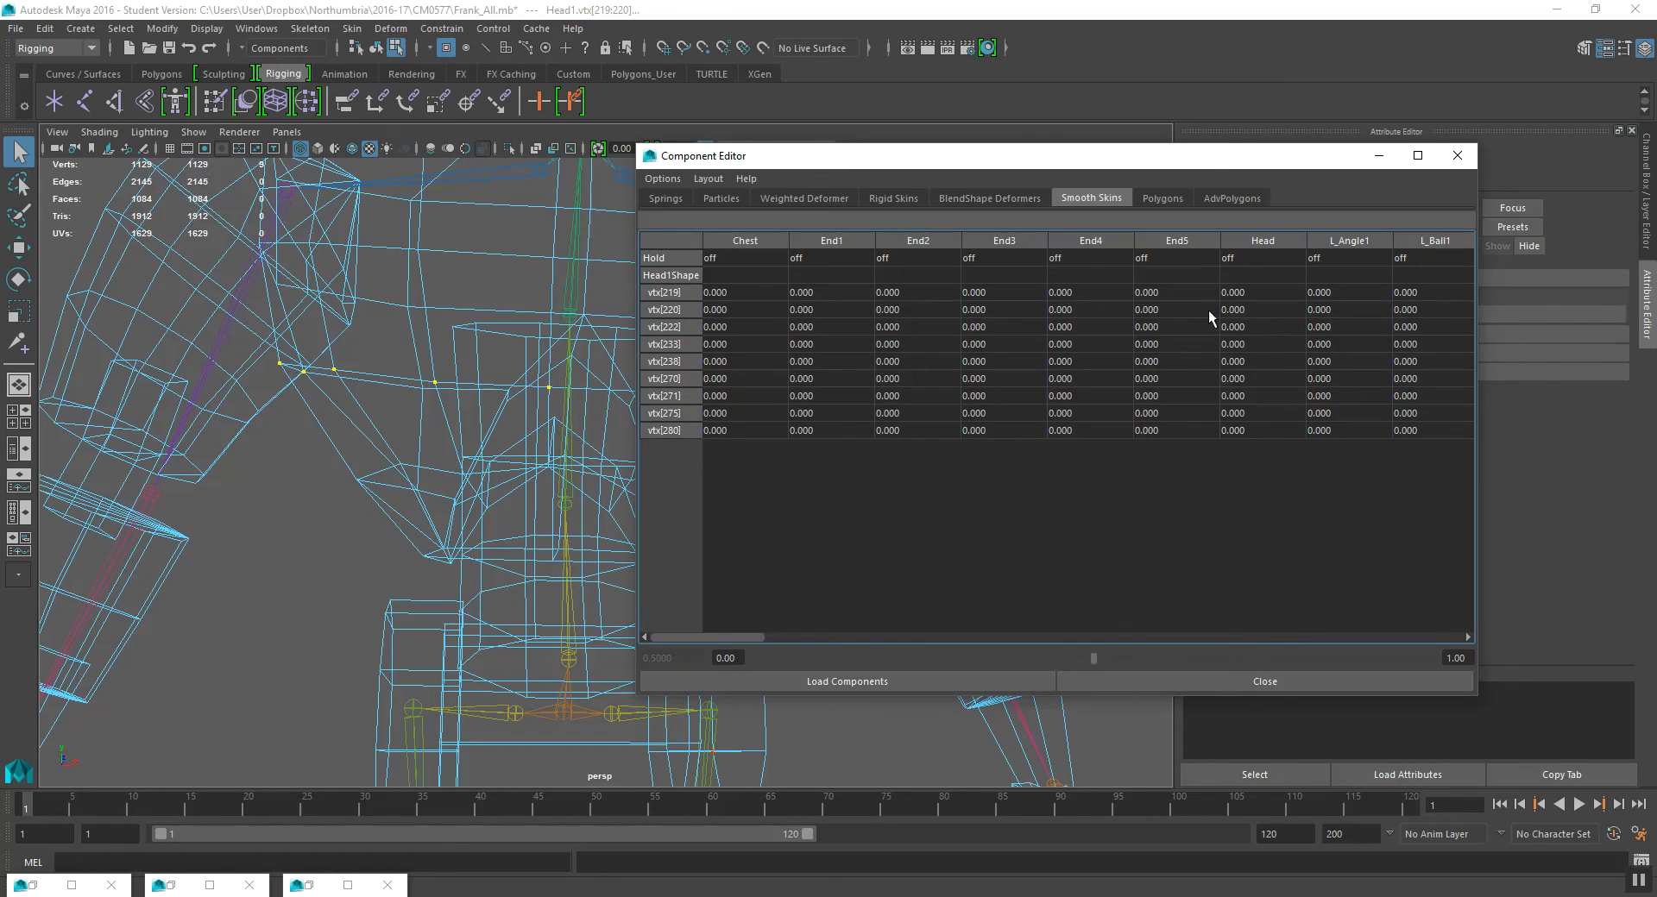
- Hide the zero-weight columns to check the row's Spine2 and Spine3 weights, and minimise the Component Editor
left_click(661, 179)
left_click(677, 222)
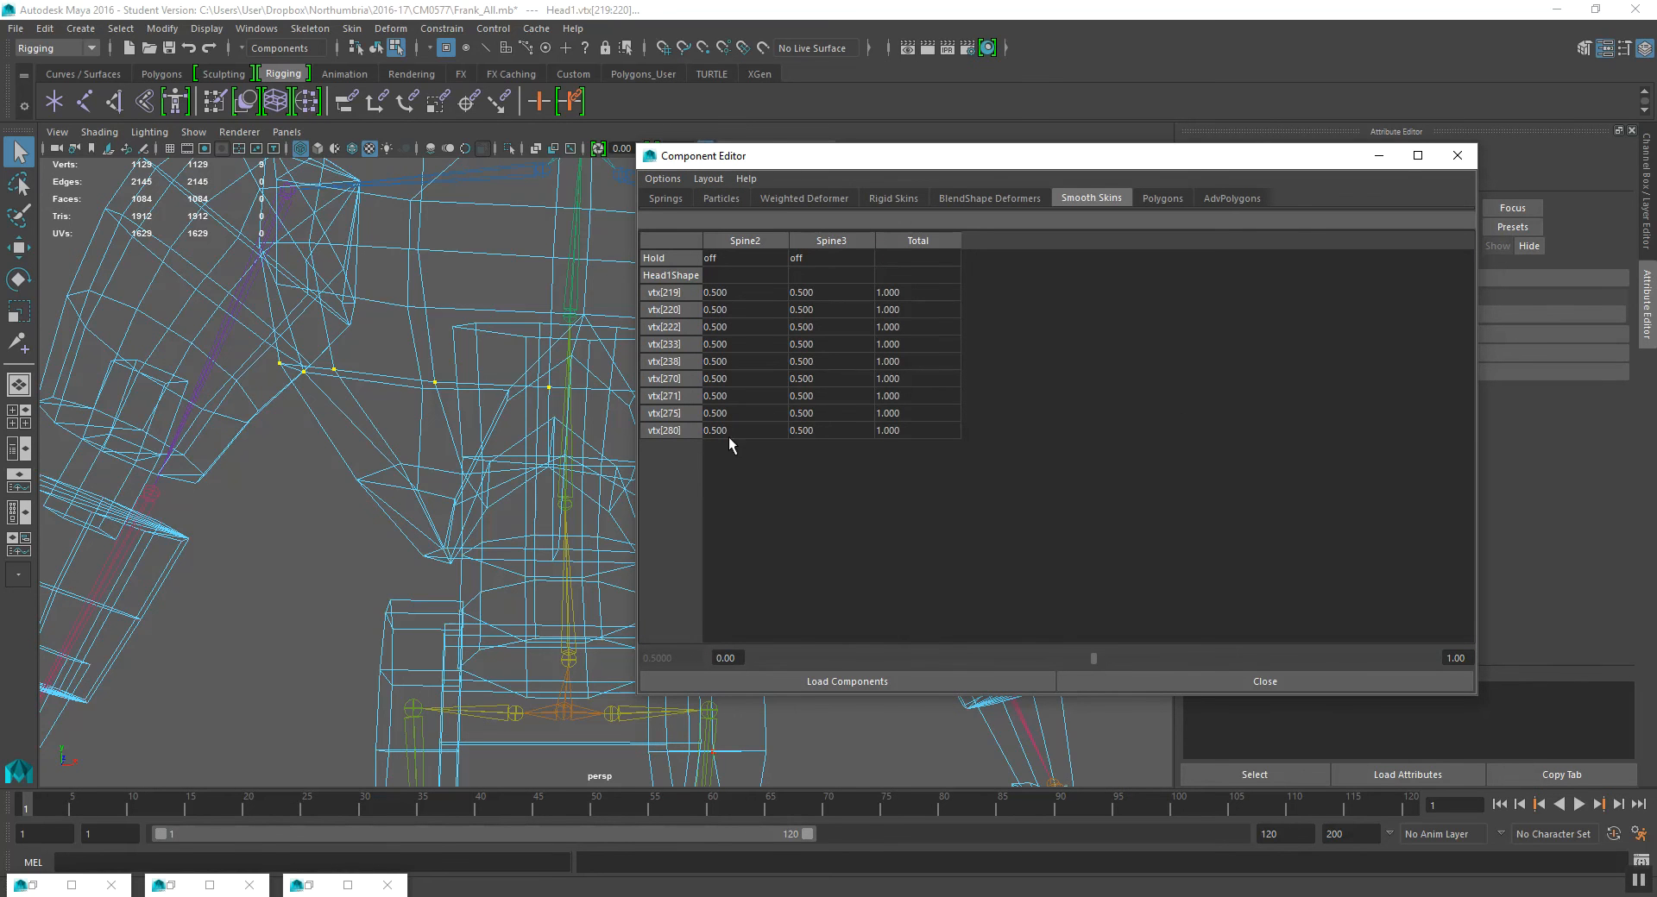
left_click_drag(390, 370, 355, 379, "alt")
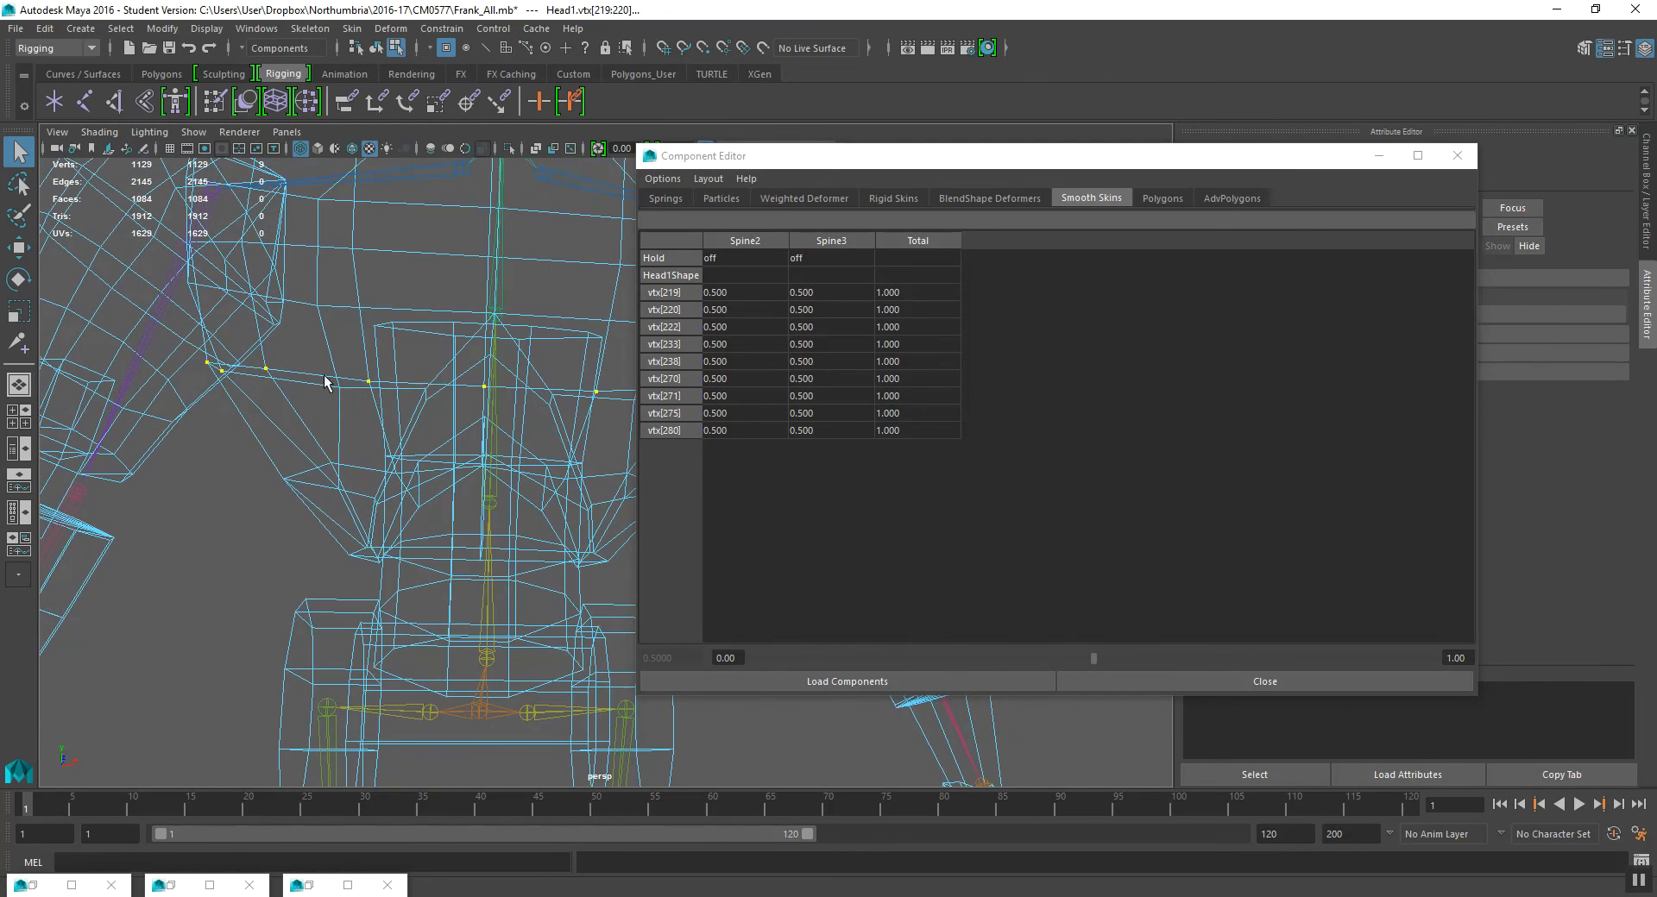
left_click_drag(496, 388, 460, 362, "alt")
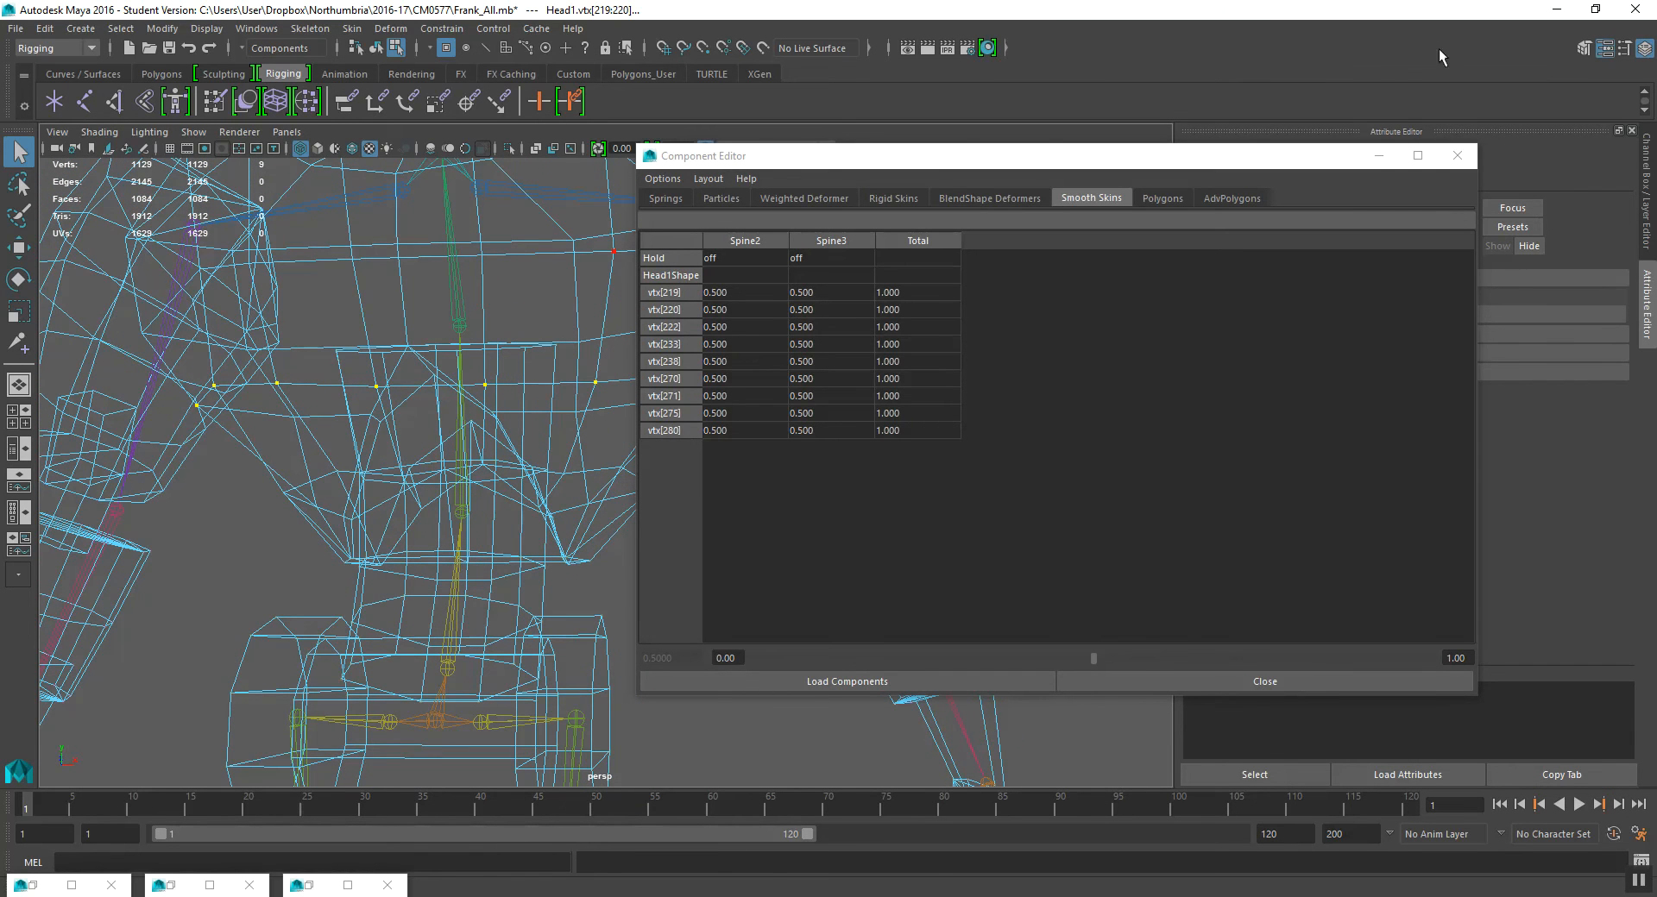
left_click(1378, 156)
middle_click_drag(635, 443, 685, 434, "alt")
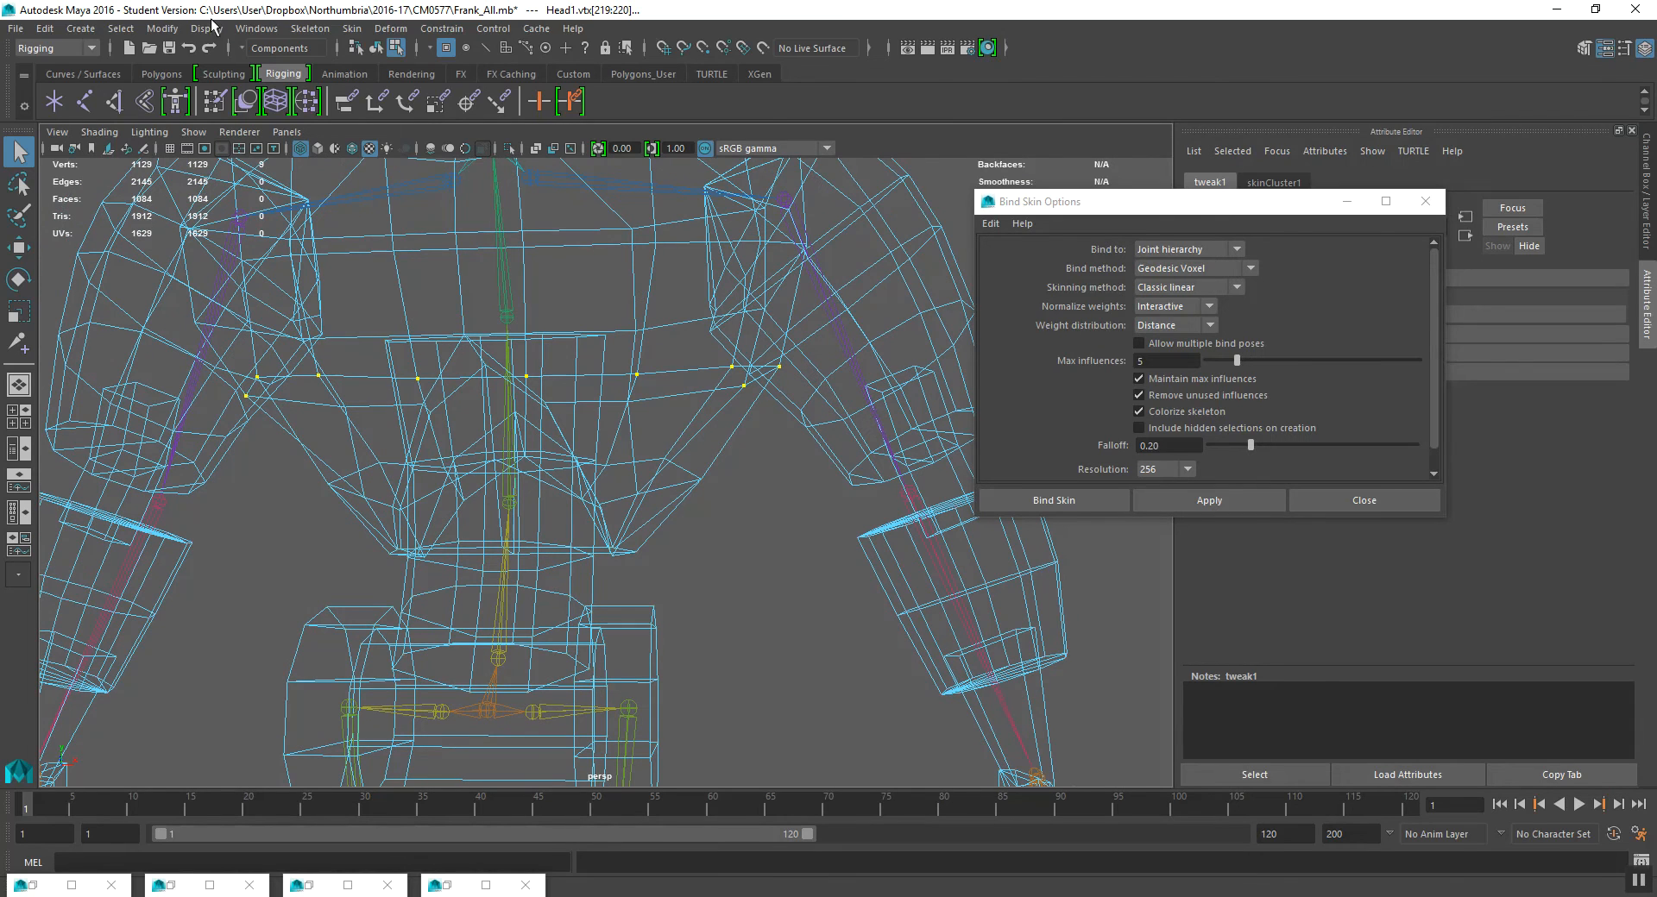
middle_click_drag(523, 345, 523, 370, "alt")
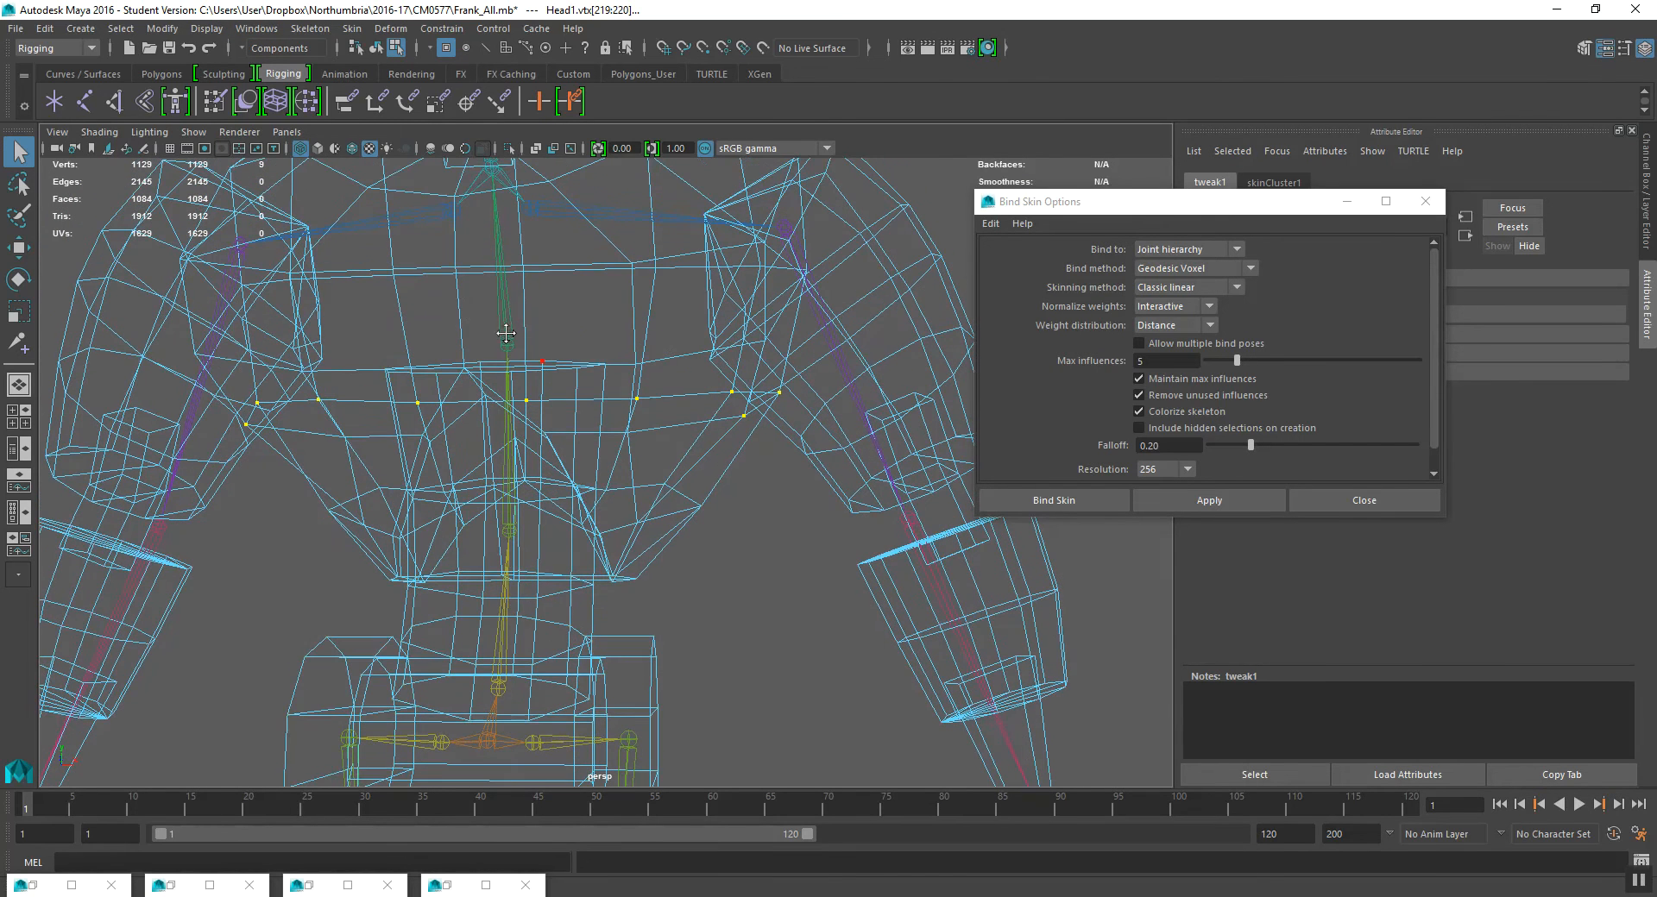
- Return the mesh to object mode, select the Spine3 joint with the Rotate tool and view the torso in shaded display
right_click_drag(575, 272, 647, 250)
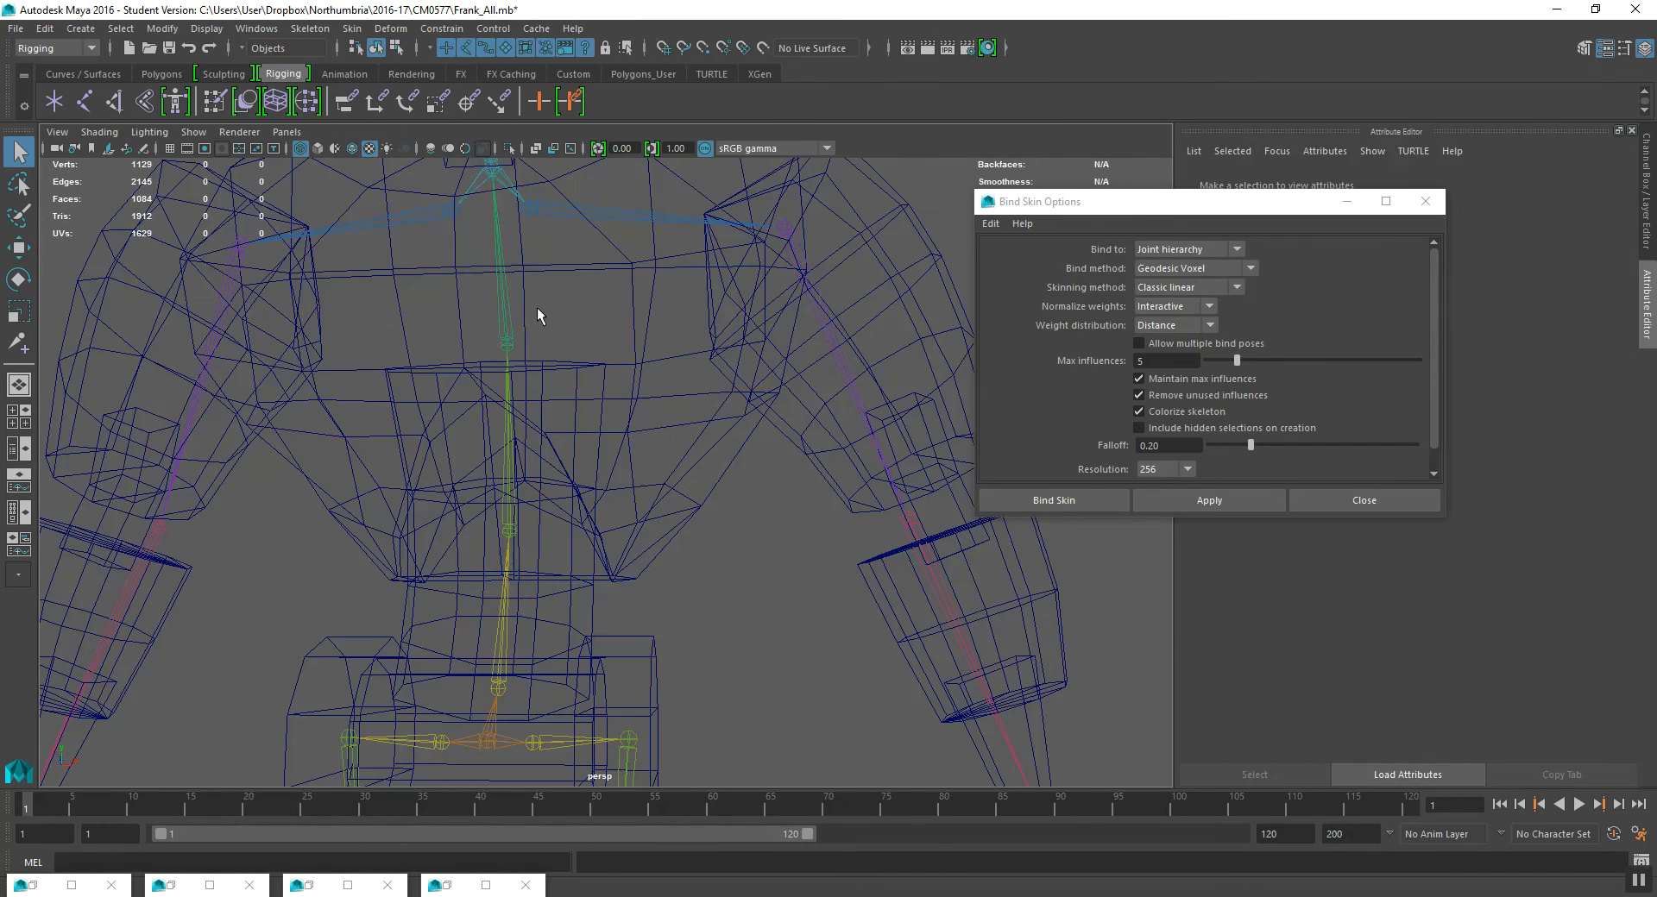
left_click(503, 326)
scroll(540, 259, "down", 5)
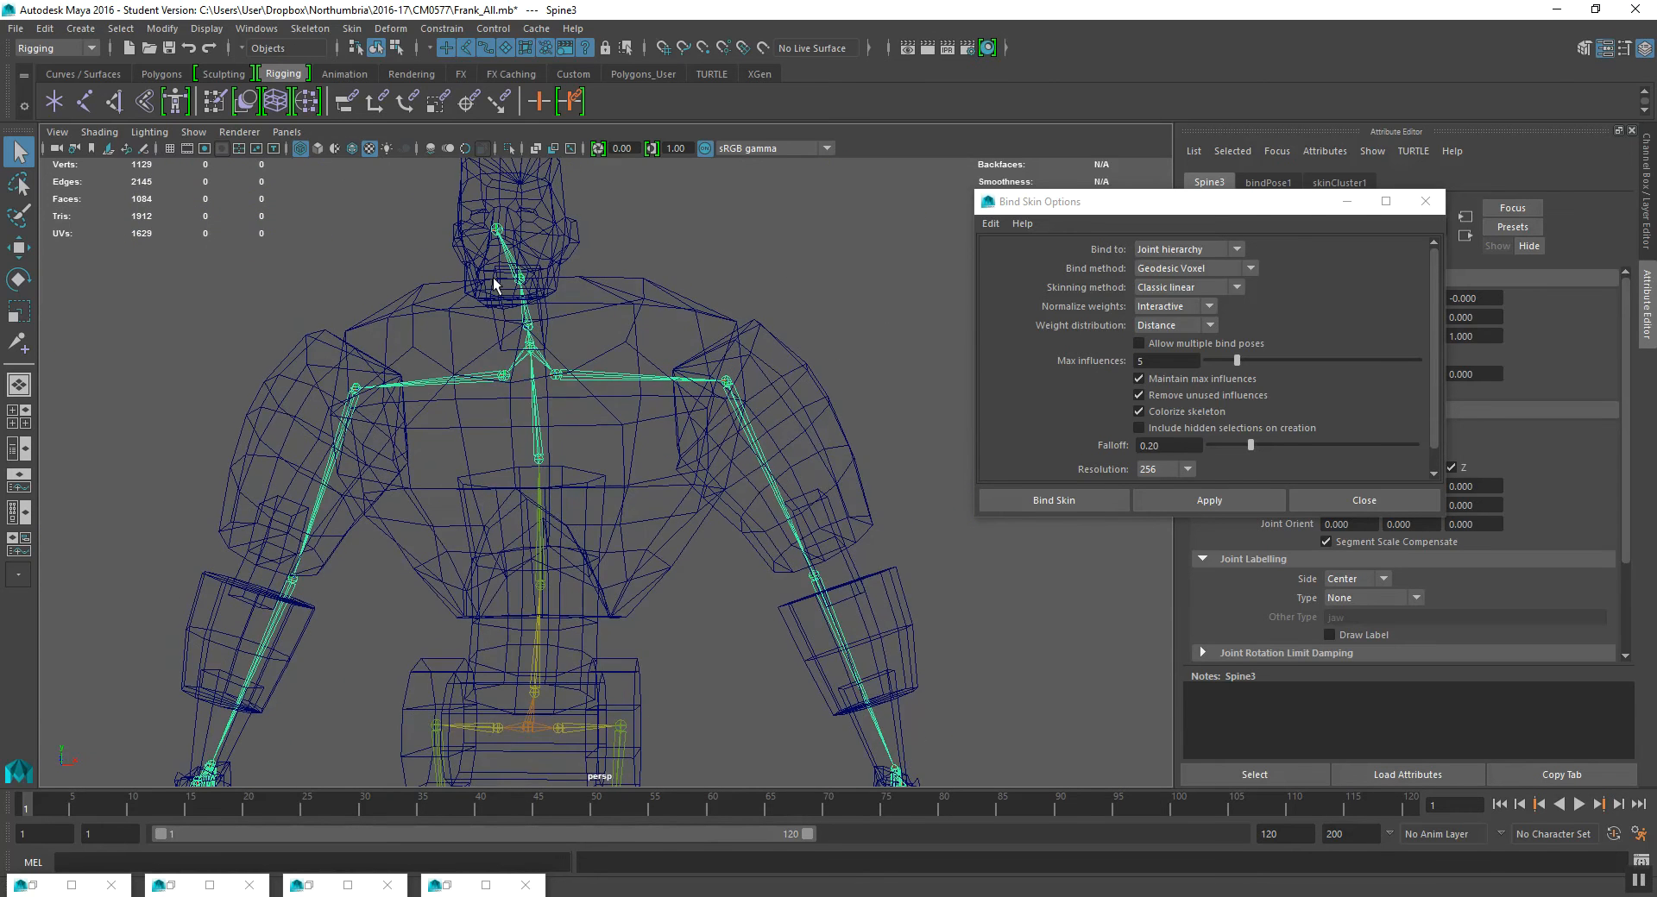
key("5")
mouse_move(548, 396)
left_mouse_down("alt")
mouse_move(544, 430)
mouse_move(514, 428)
mouse_move(522, 412)
mouse_move(524, 440)
left_mouse_up("alt")
key("e")
left_click_drag(639, 419, 610, 390, "alt")
scroll(664, 409, "down", 5)
- Return to the Select tool and select the L_Pelvis1 joint at the hips
key("q")
left_click(535, 490)
middle_click_drag(535, 492, 570, 454, "alt")
left_click(559, 654)
middle_click_drag(597, 617, 606, 533, "alt")
scroll(607, 519, "up", 3)
scroll(607, 519, "down", 3)
left_click(587, 474)
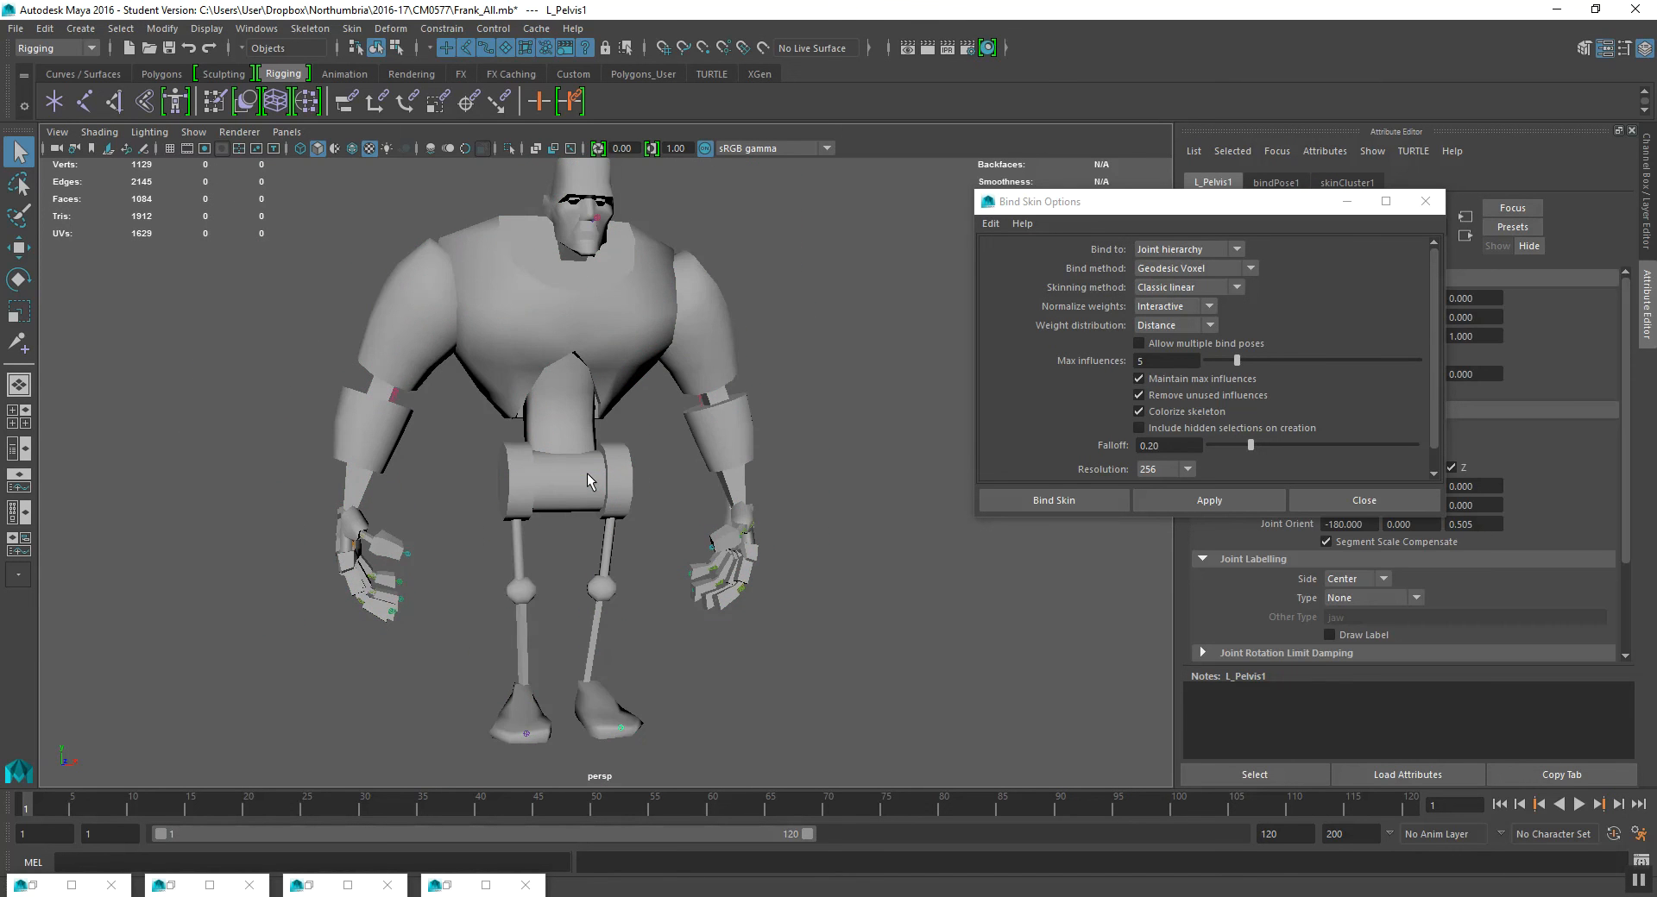
- Switch to wireframe display, select the Main root joint and apply Set Preferred Angle to the skeleton
key("4")
left_click(563, 470)
scroll(555, 489, "up", 3)
mouse_move(553, 485)
middle_mouse_down("alt")
mouse_move(563, 498)
mouse_move(563, 457)
middle_mouse_up("alt")
scroll(566, 505, "down", 2)
right_click(563, 456)
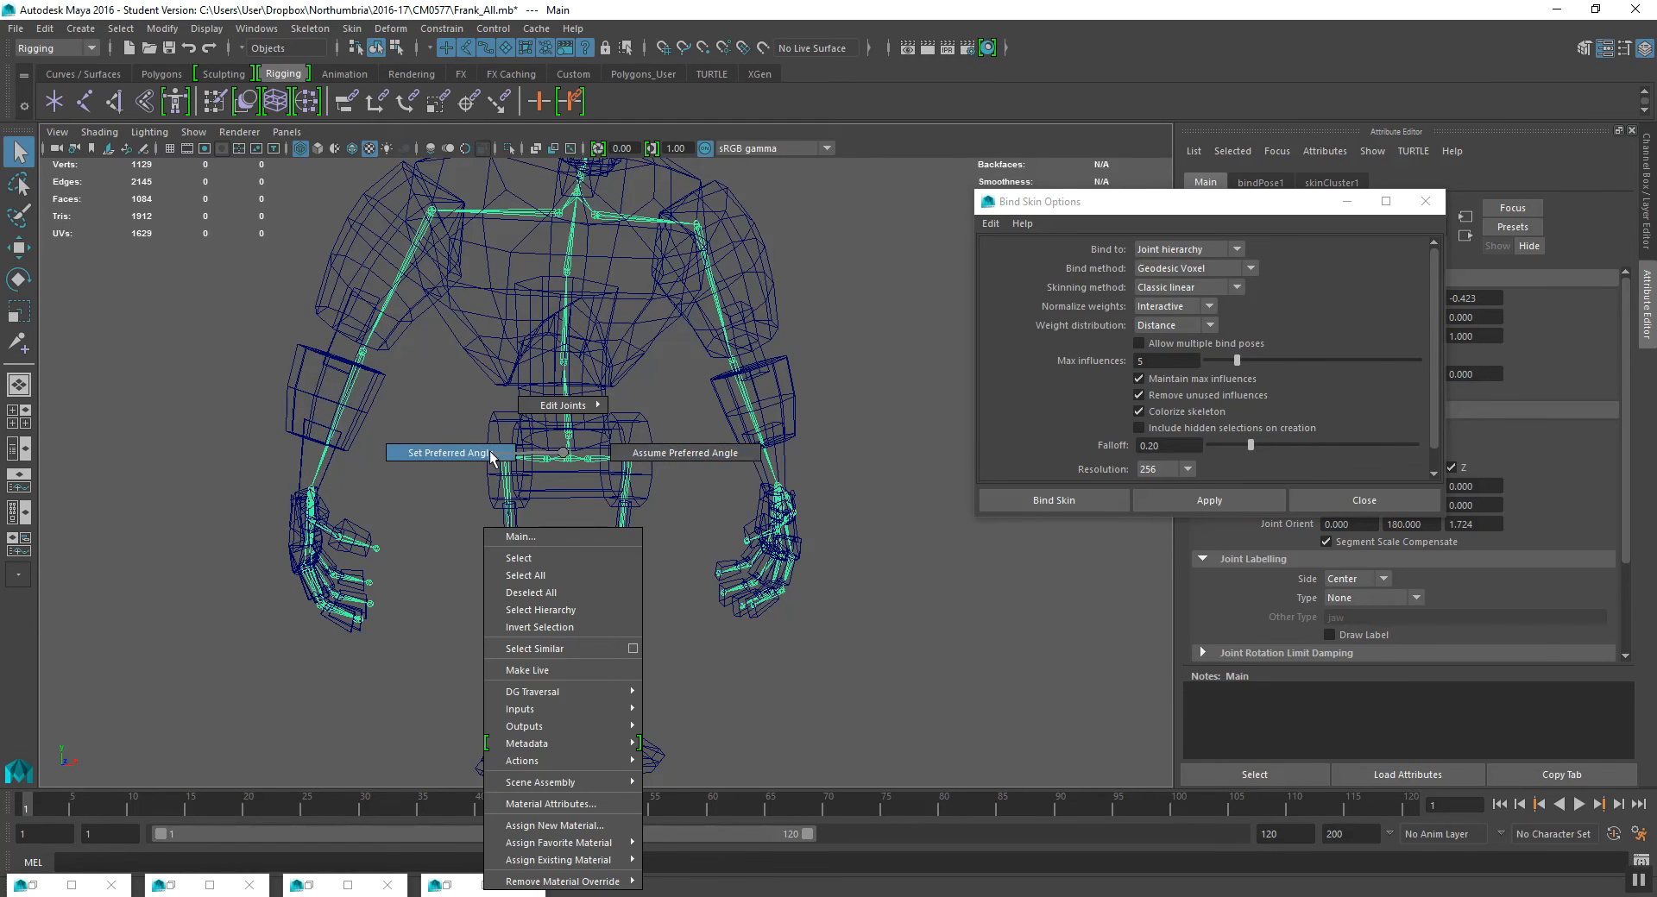
right_click_drag(492, 458, 492, 457)
scroll(570, 466, "down", 4)
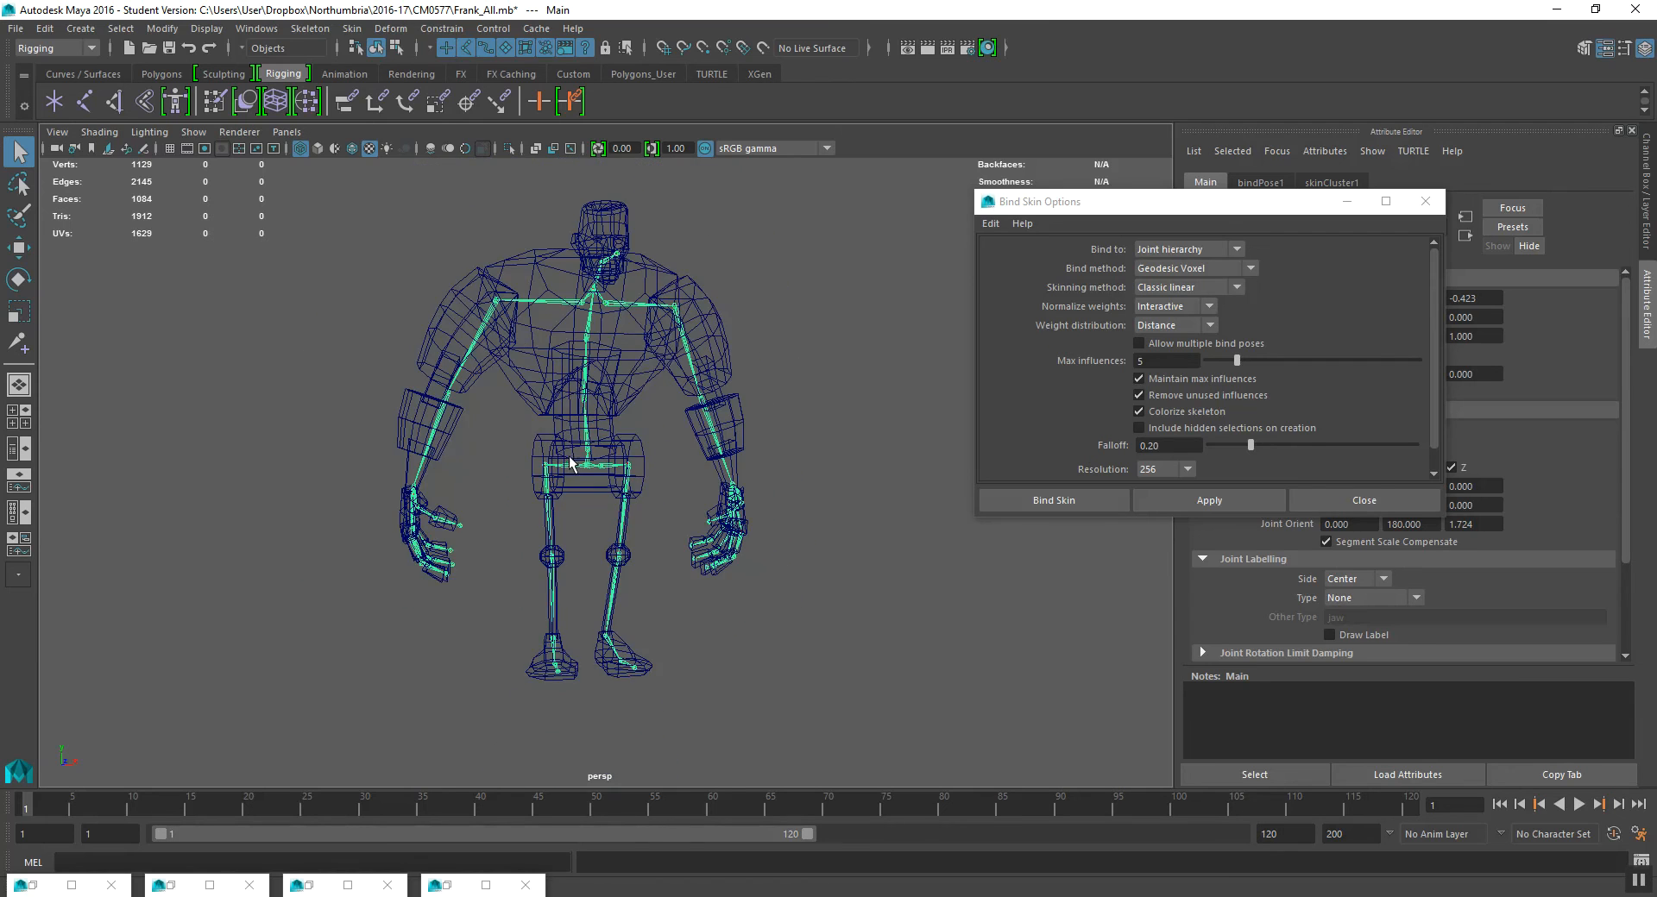
mouse_move(570, 466)
left_mouse_down("alt")
mouse_move(603, 459)
mouse_move(519, 468)
mouse_move(558, 460)
left_mouse_up("alt")
scroll(522, 467, "up", 2)
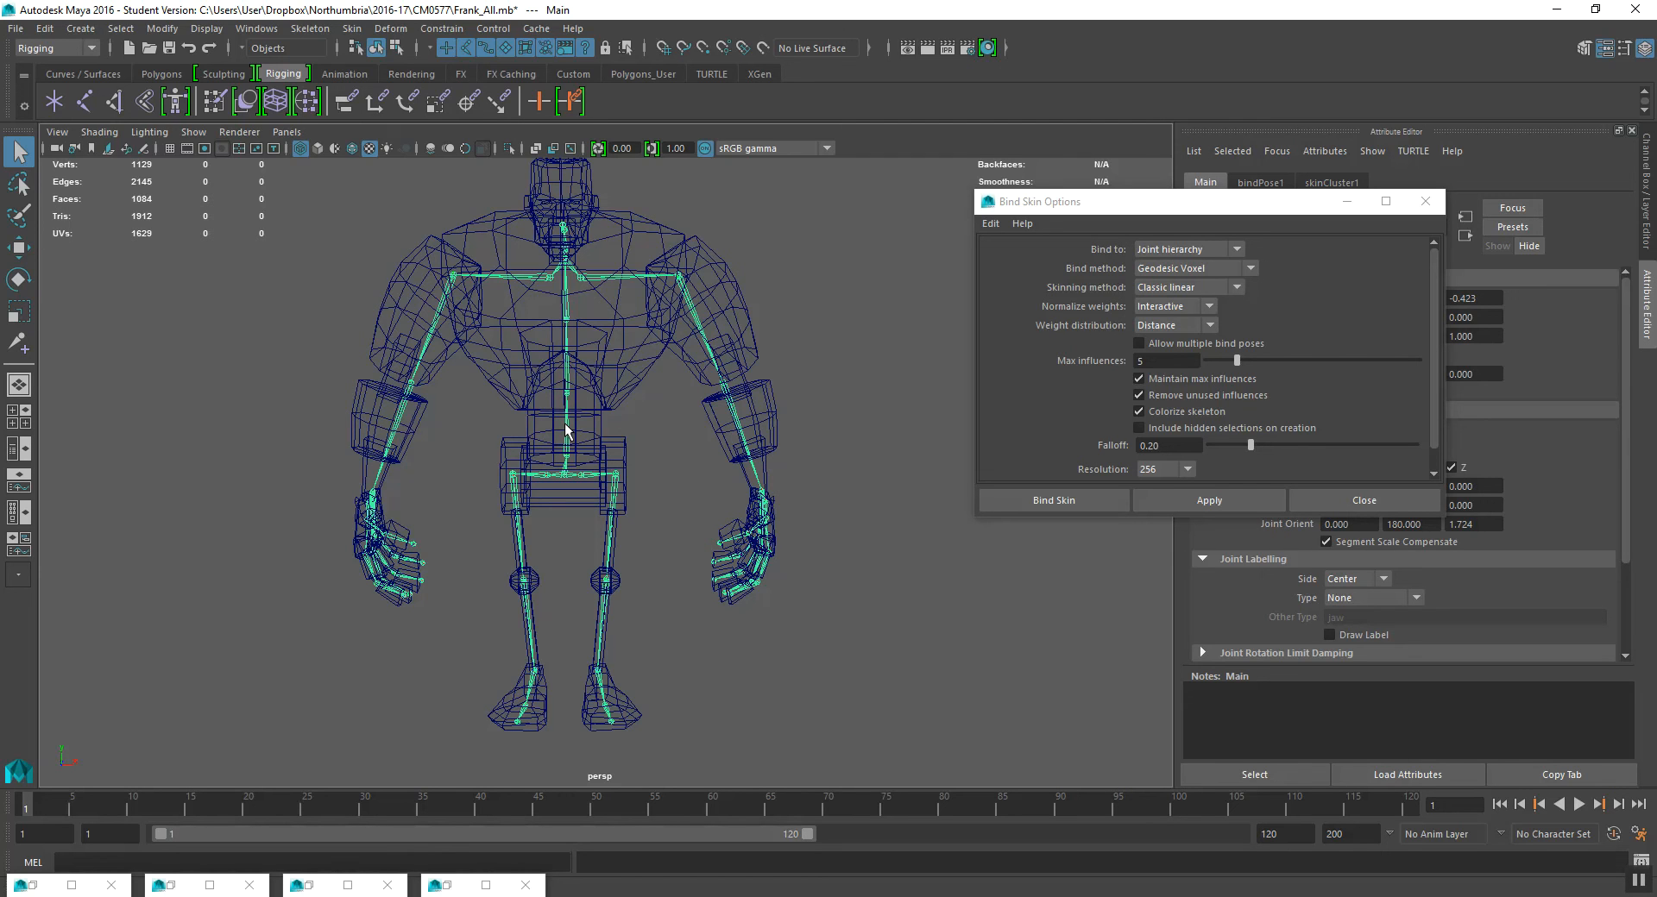
- Check the right arm's joints from R_Shoulder, reselect the Main root joint and apply Set Preferred Angle again
left_click_drag(526, 303, 531, 452, "alt")
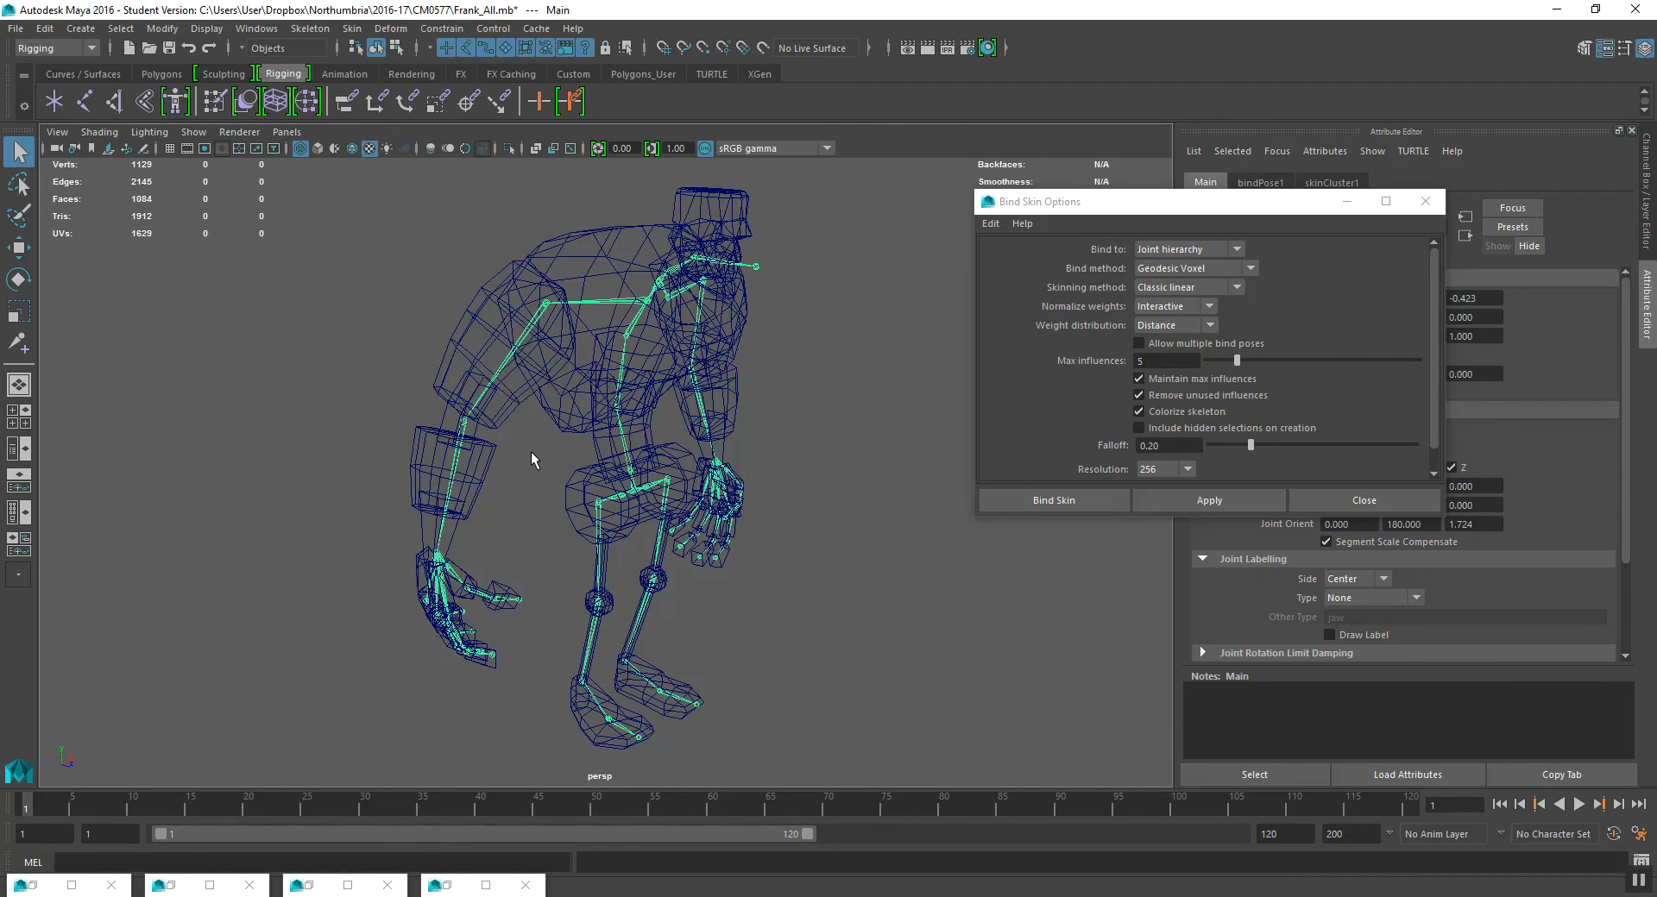
mouse_move(531, 404)
left_mouse_down("alt")
mouse_move(483, 390)
mouse_move(510, 380)
left_mouse_up("alt")
left_click_drag(498, 283, 436, 311, "alt")
left_click(488, 289)
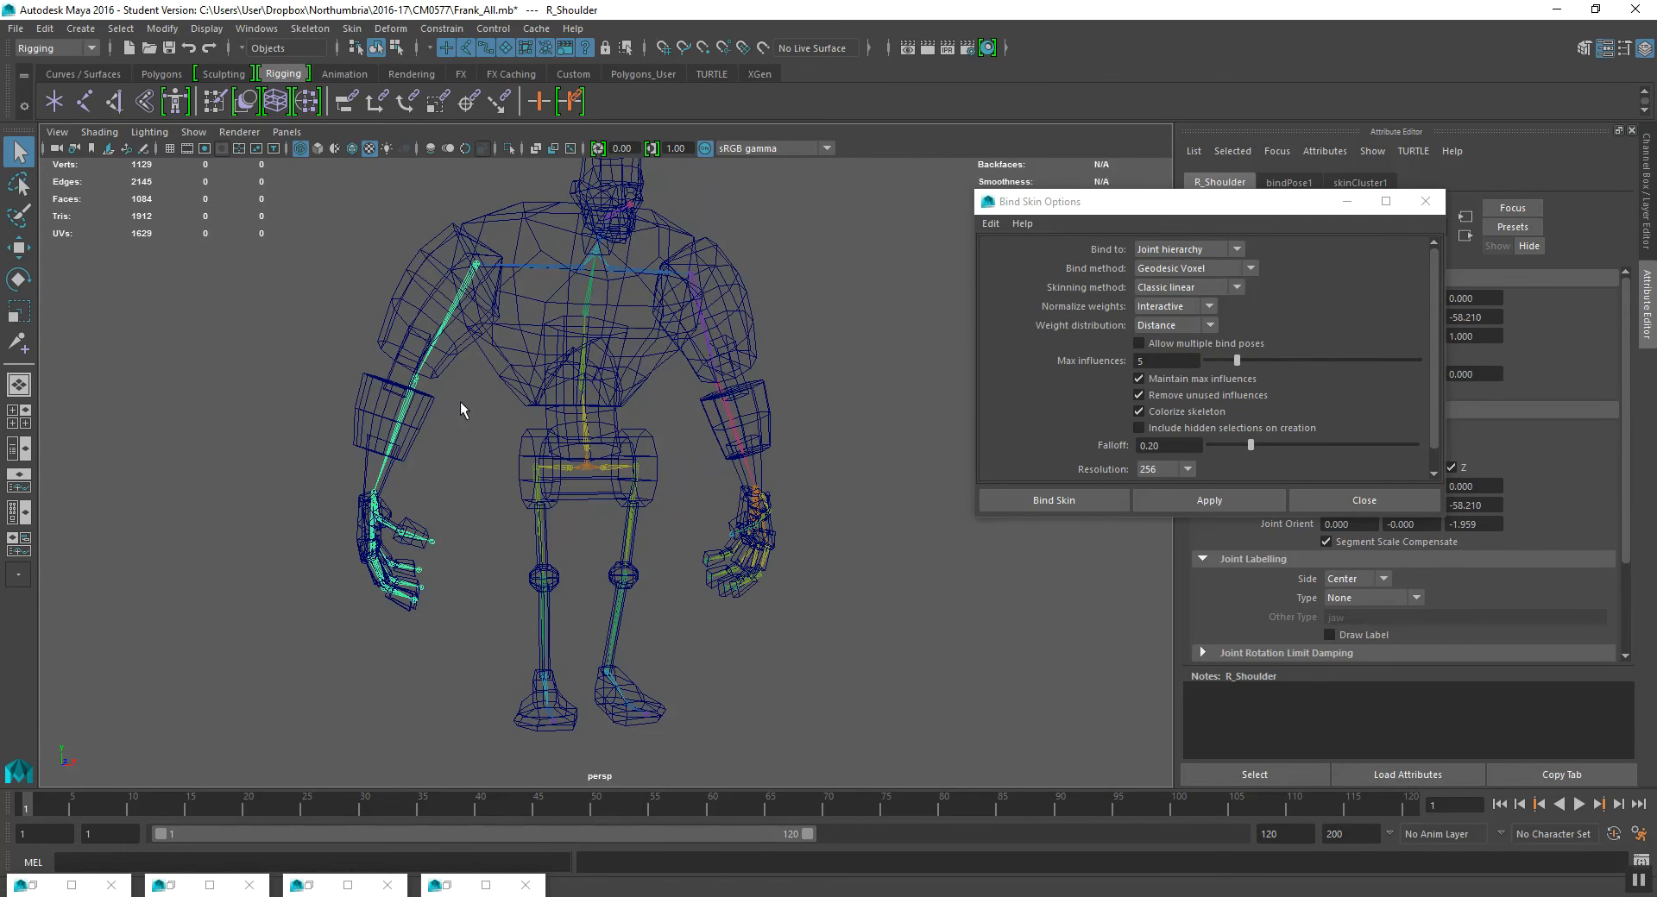
left_click_drag(459, 404, 490, 407, "alt")
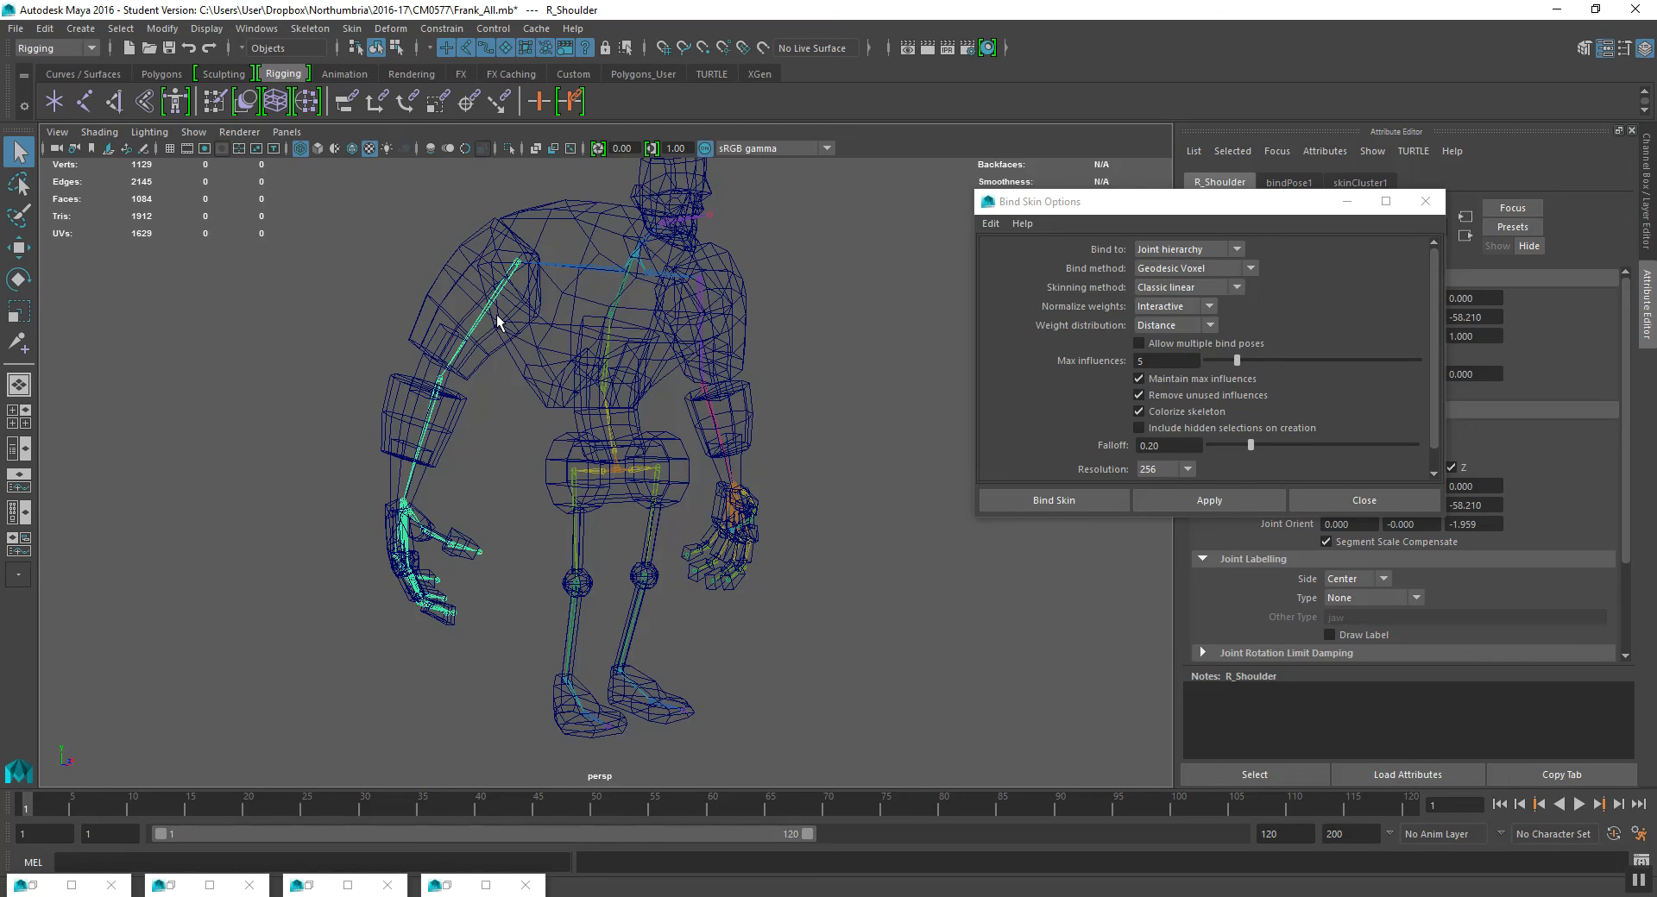
left_click(619, 471)
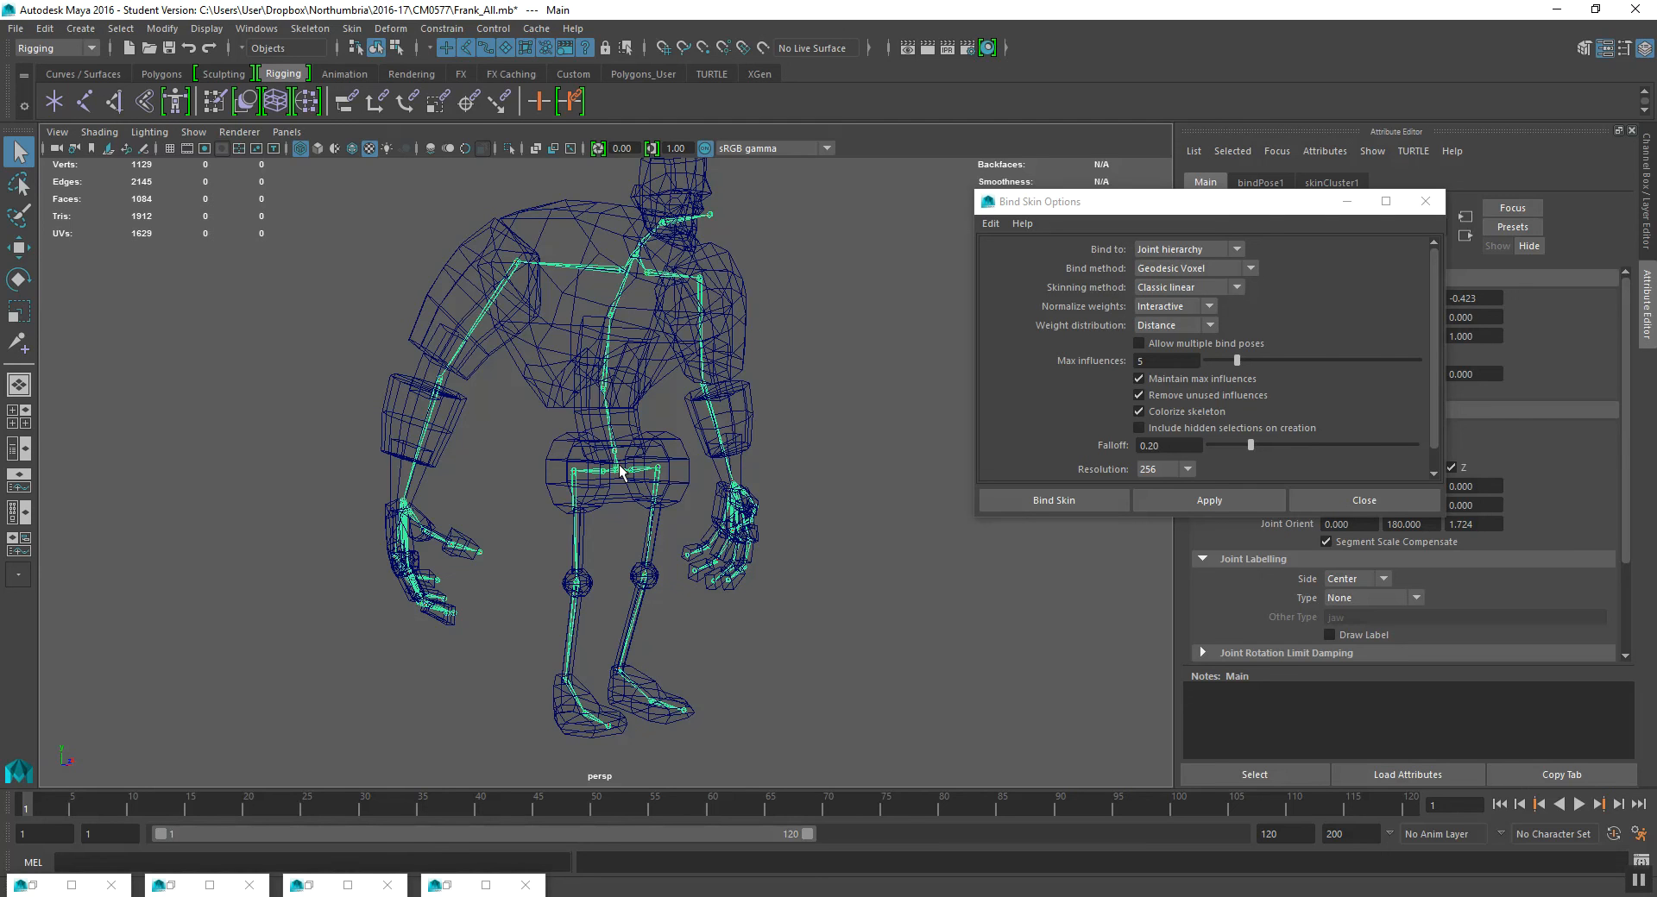
right_click(620, 470)
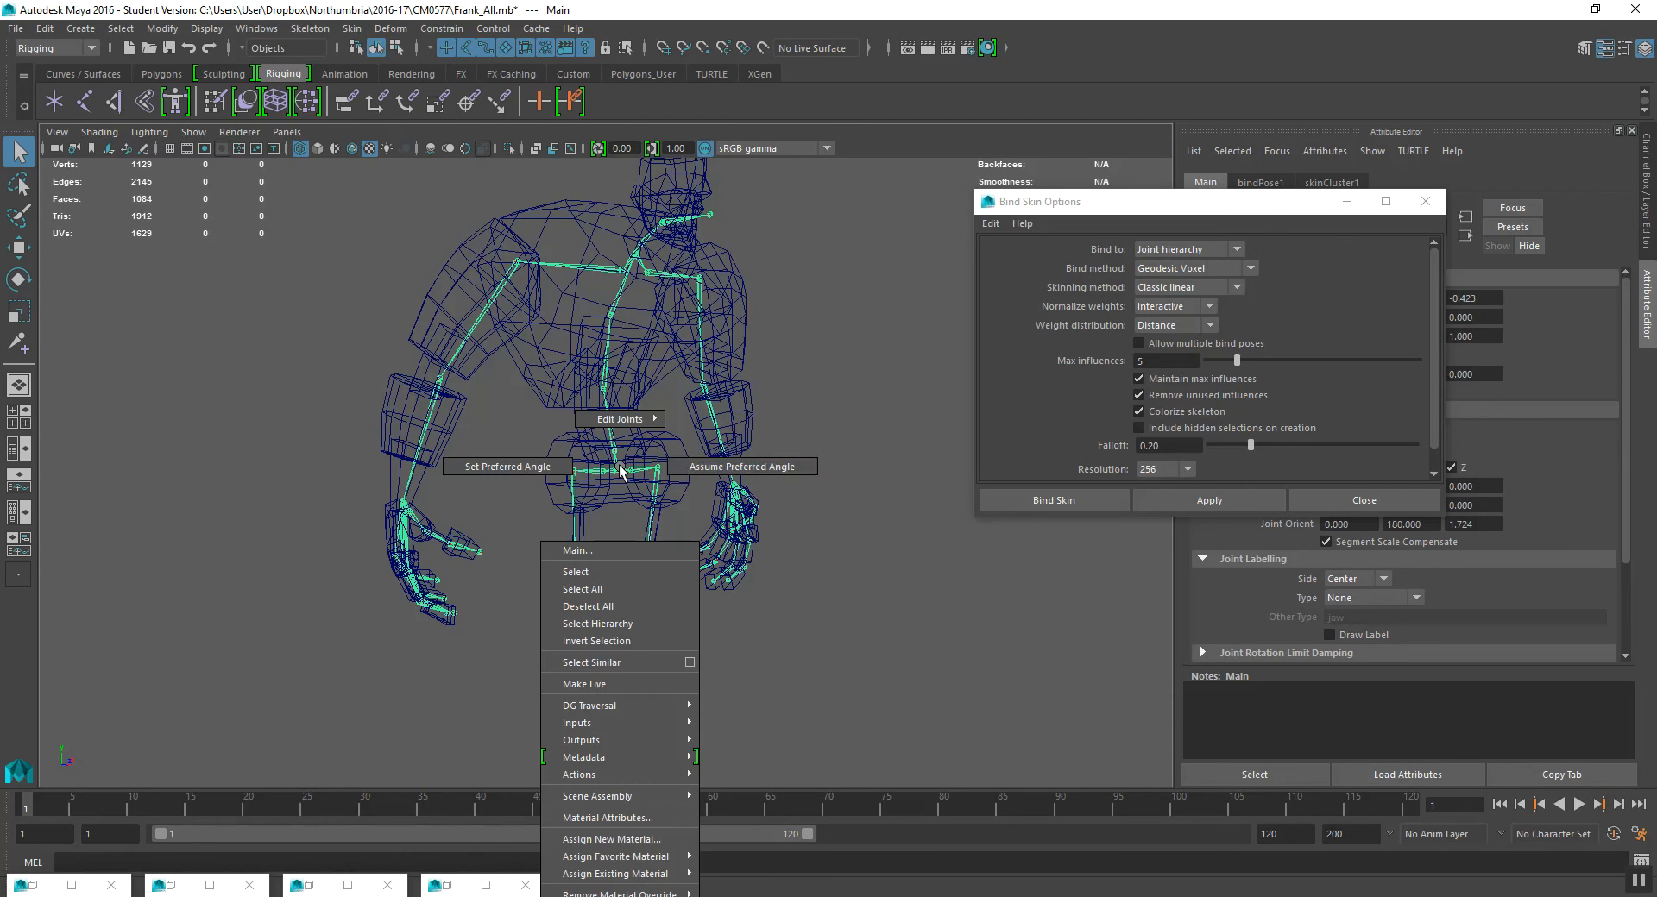
right_click(619, 470)
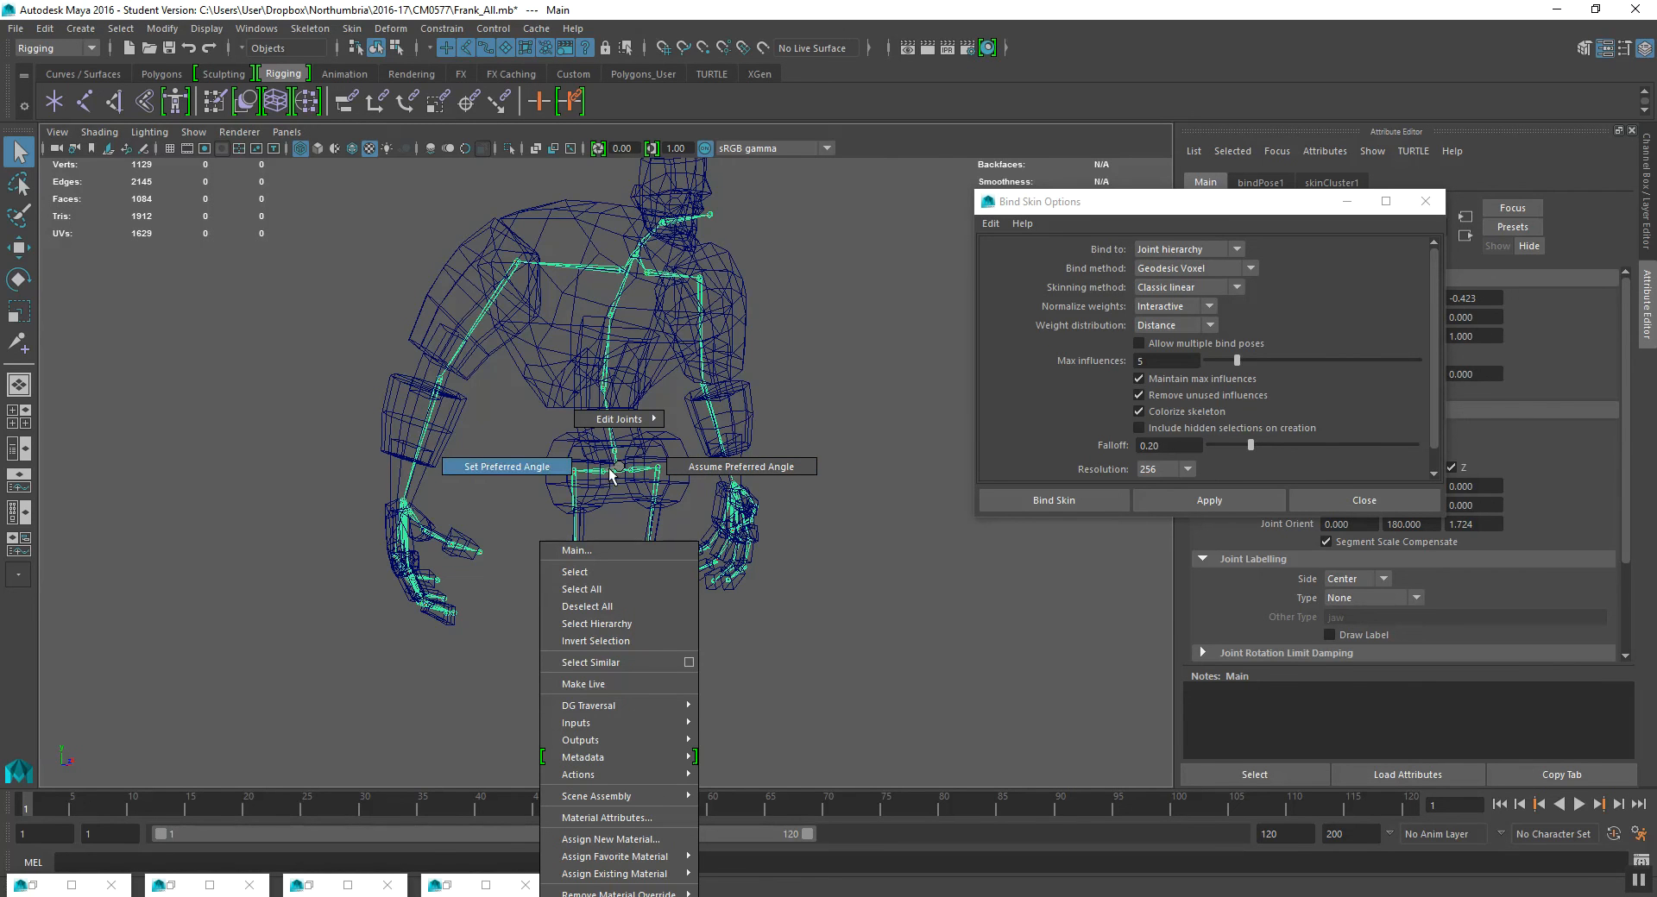
left_click_drag(620, 463, 494, 352, "alt")
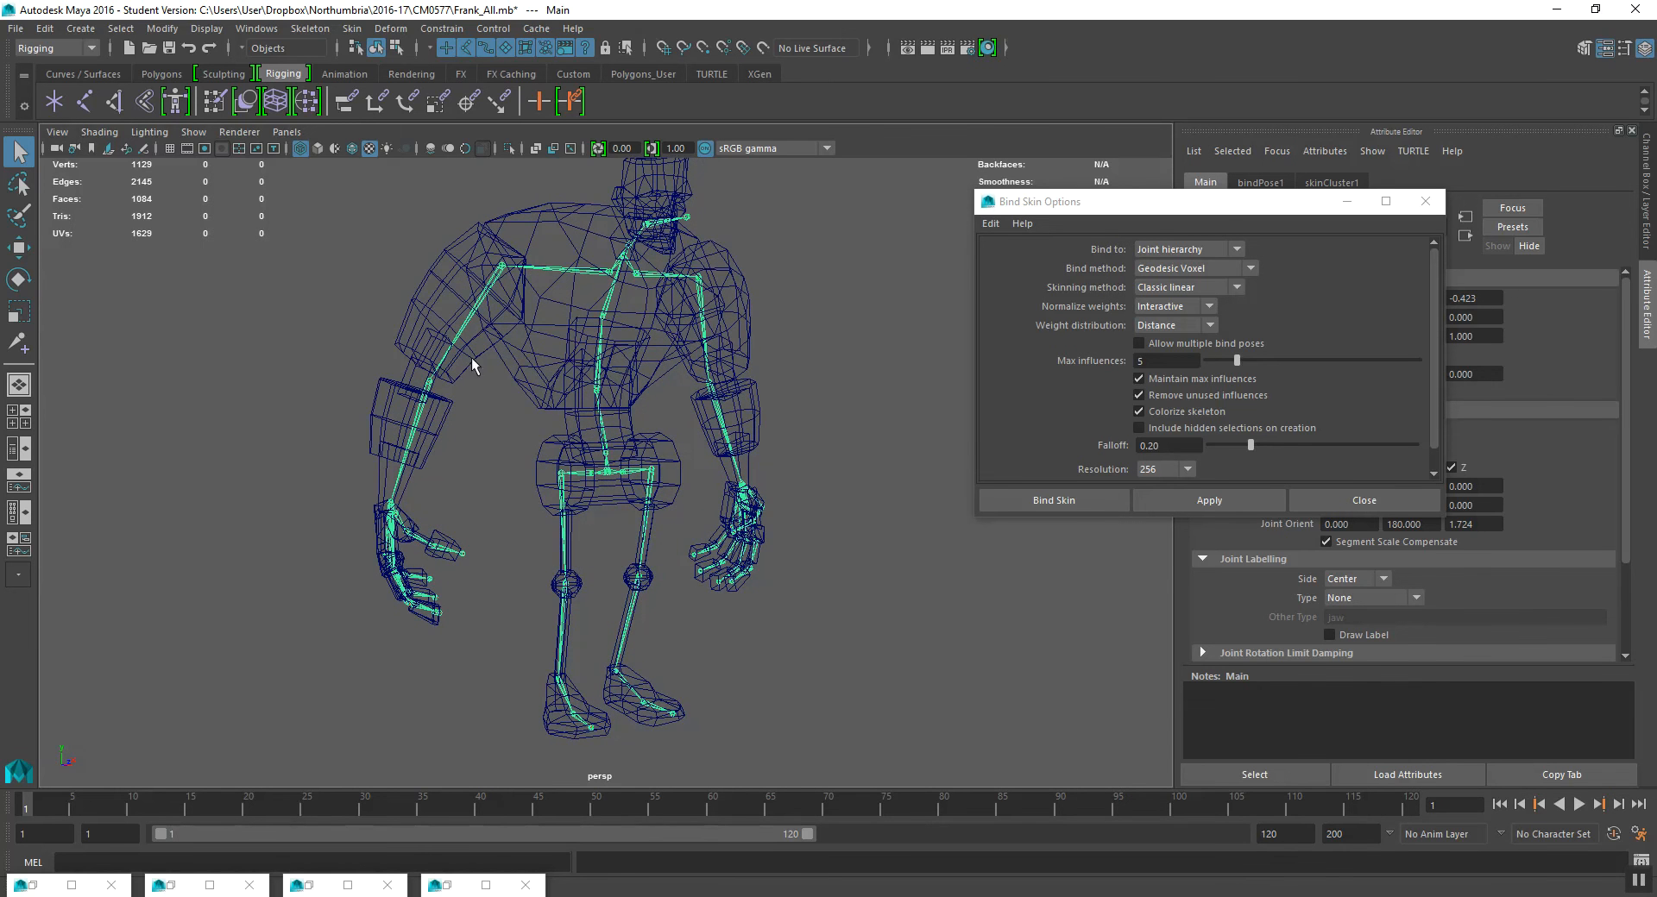
- Rotate the R_Elbow joint to bend the right forearm forward, and return to the Select tool
left_click(421, 402)
key("e")
left_click_drag(457, 416, 515, 405)
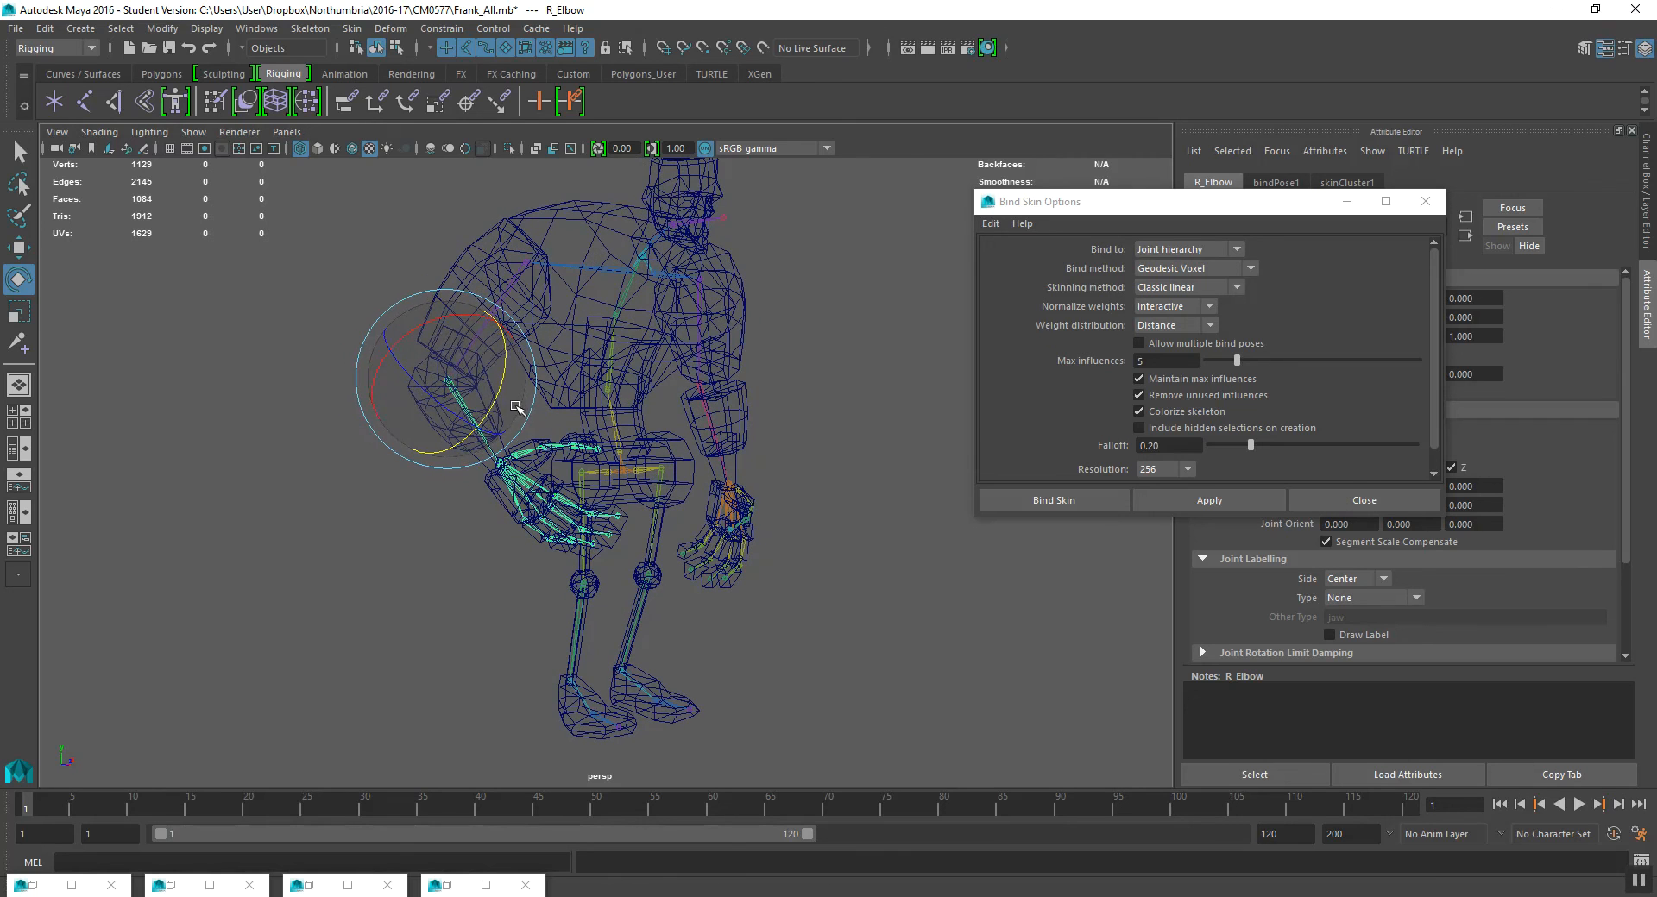
key("q")
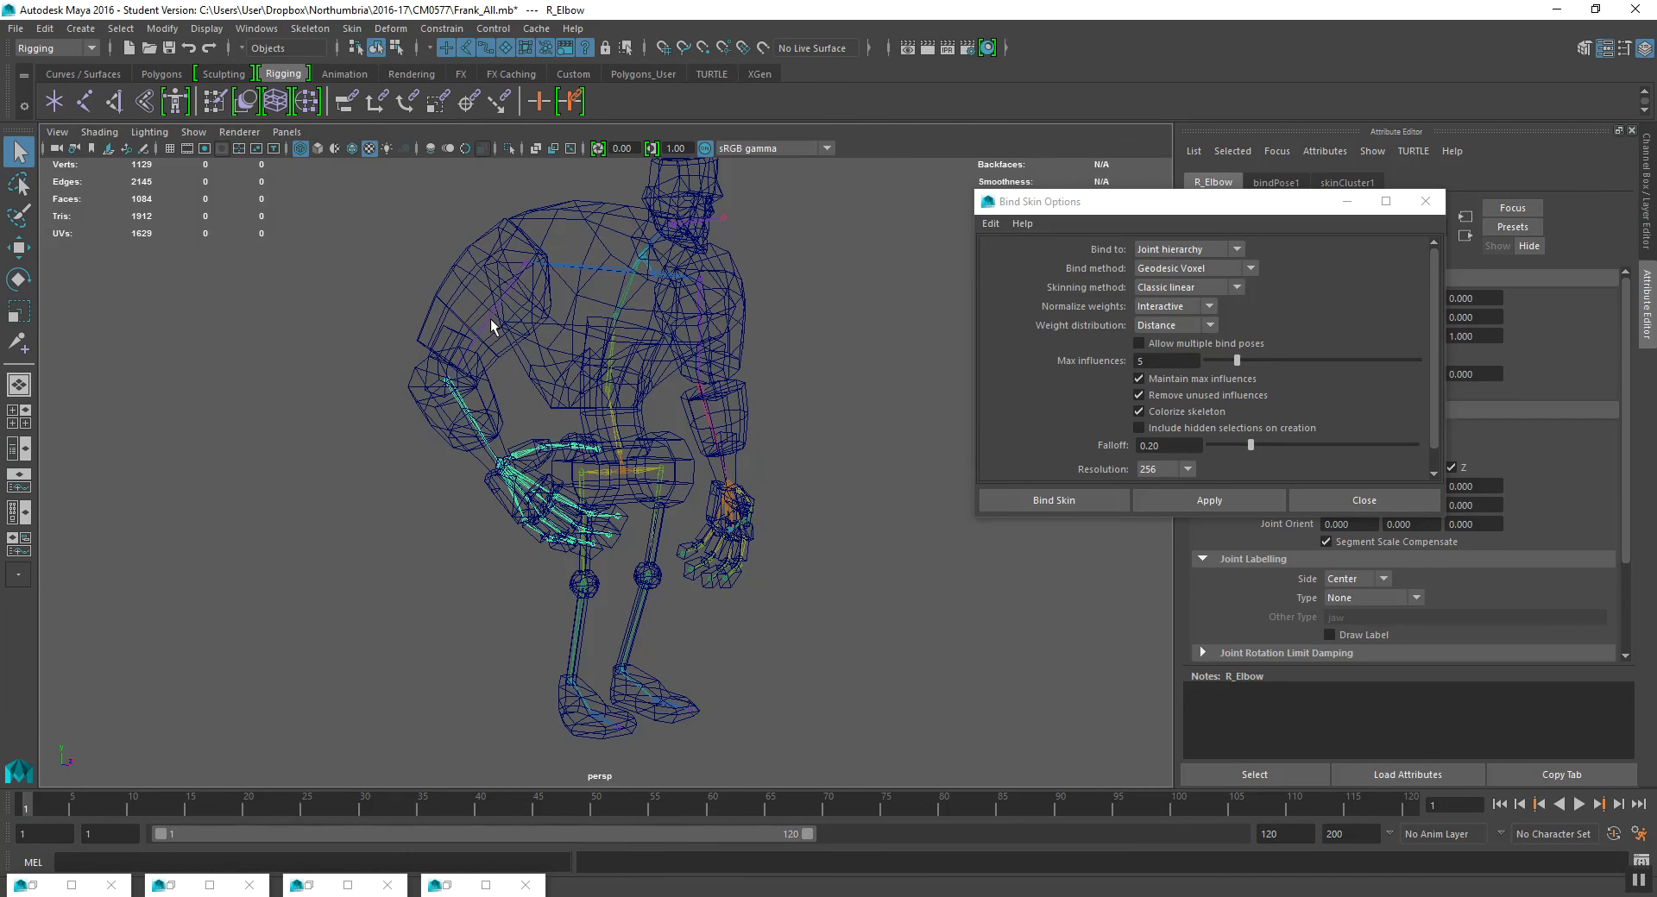
- Select the R_Shoulder joint and apply Assume Preferred Angle to straighten the right arm
left_click(483, 319)
right_click(483, 319)
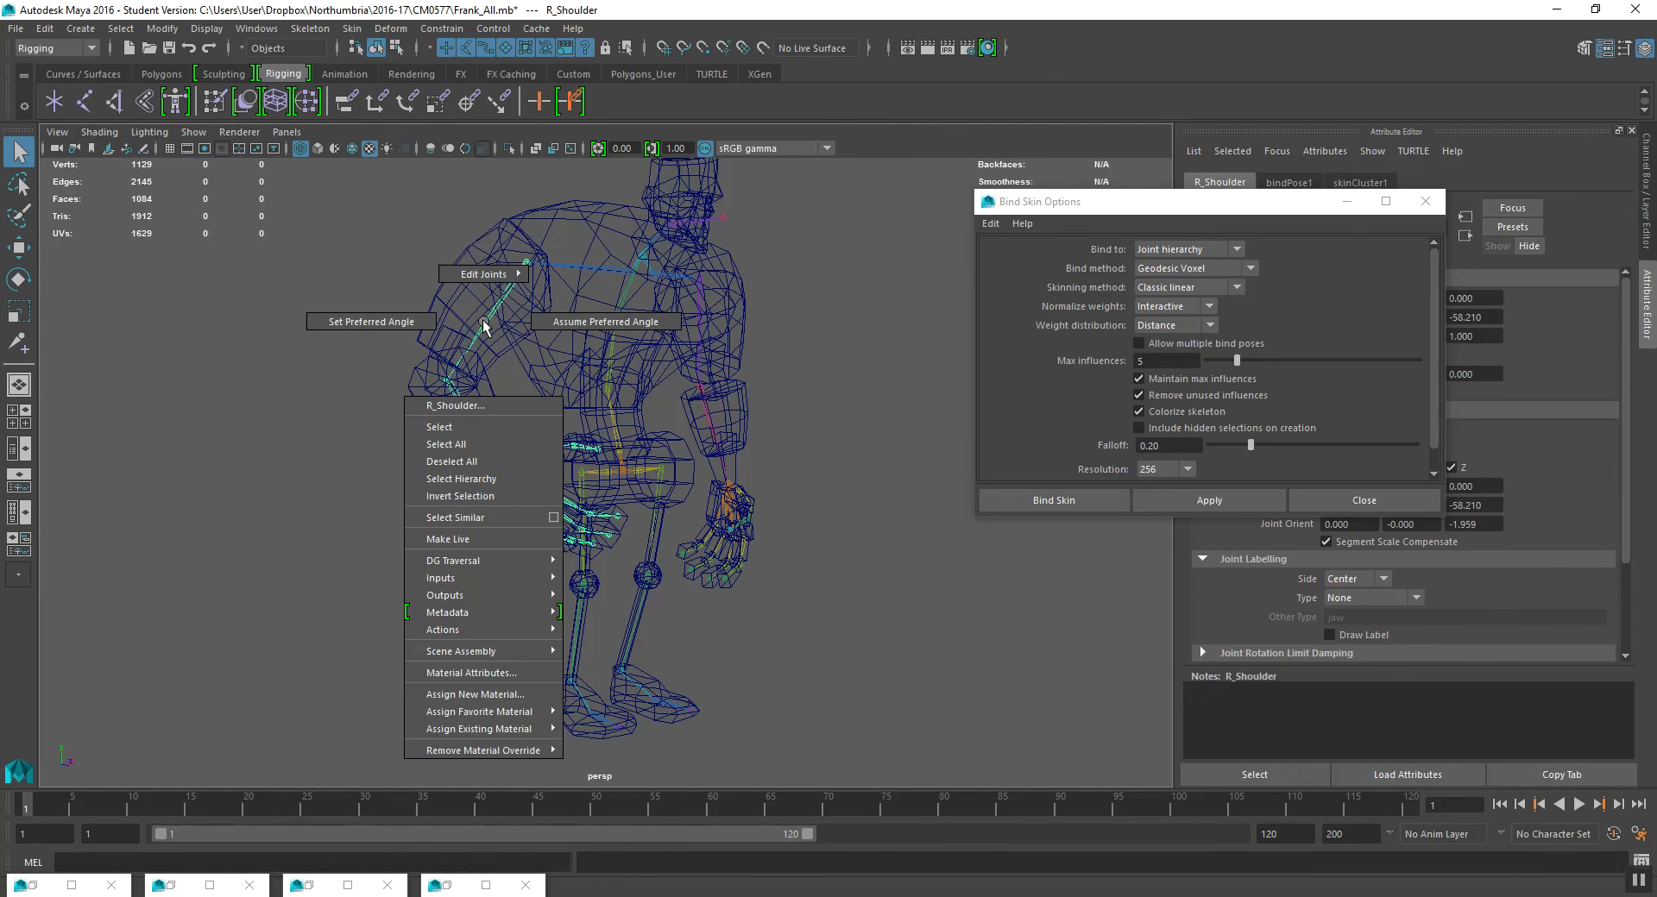
left_click(528, 323)
left_click_drag(525, 330, 431, 405, "alt")
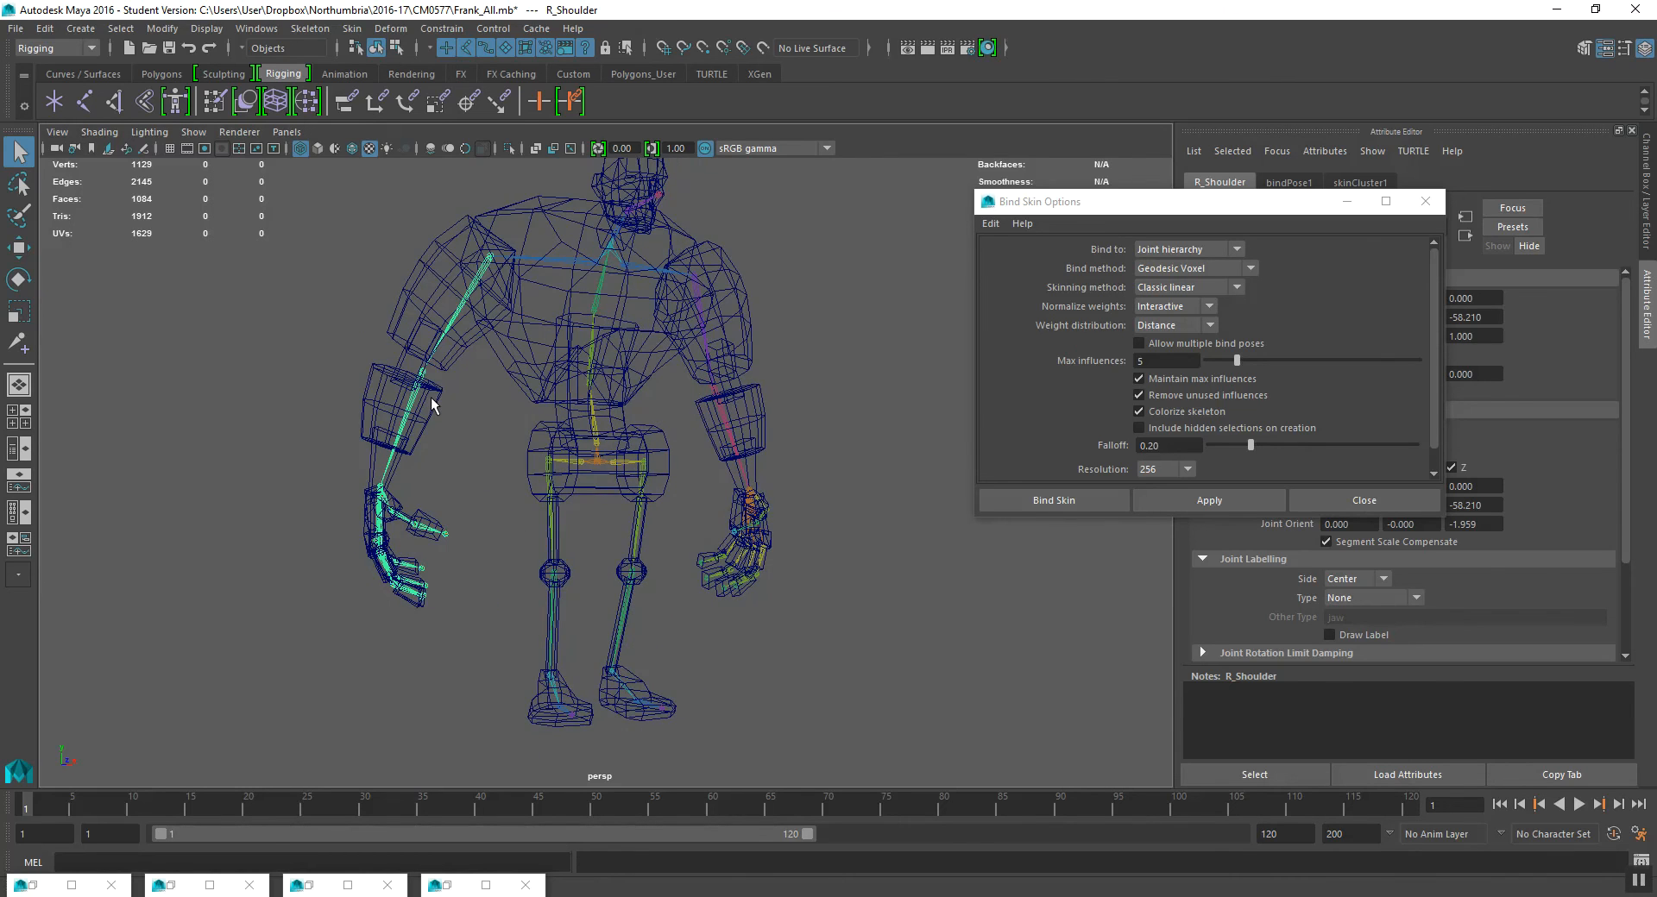
- Create an IK handle from the R_Shoulder joint to the right wrist joint, and return to the Select tool
middle_click_drag(465, 387, 440, 404, "alt")
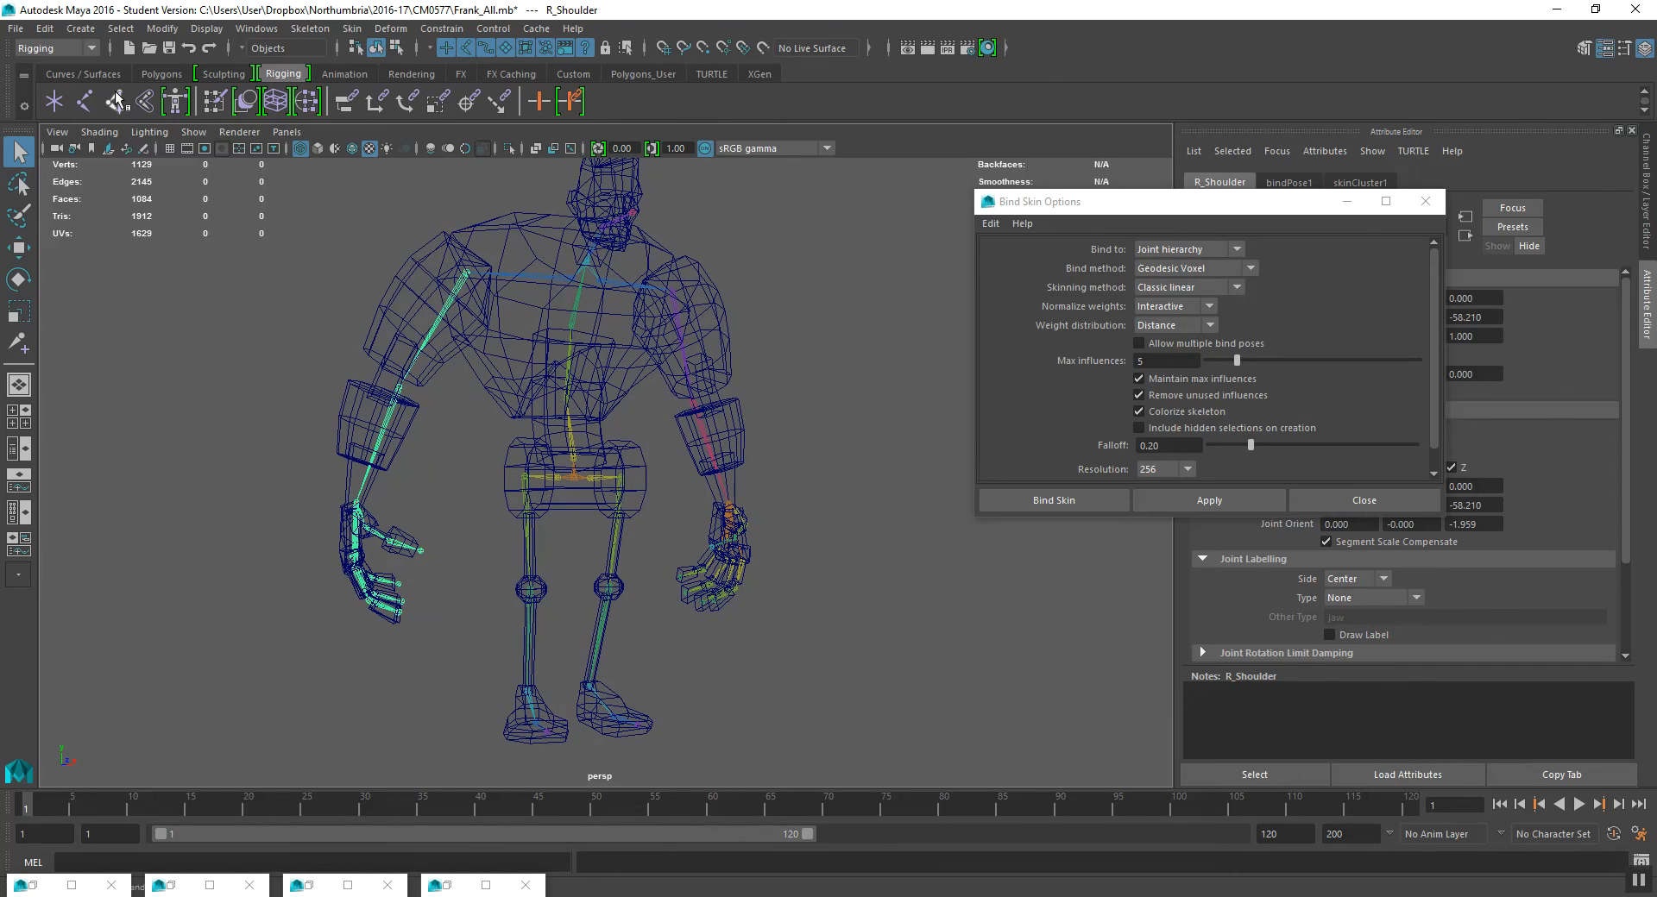
left_click(115, 102)
left_click(465, 272)
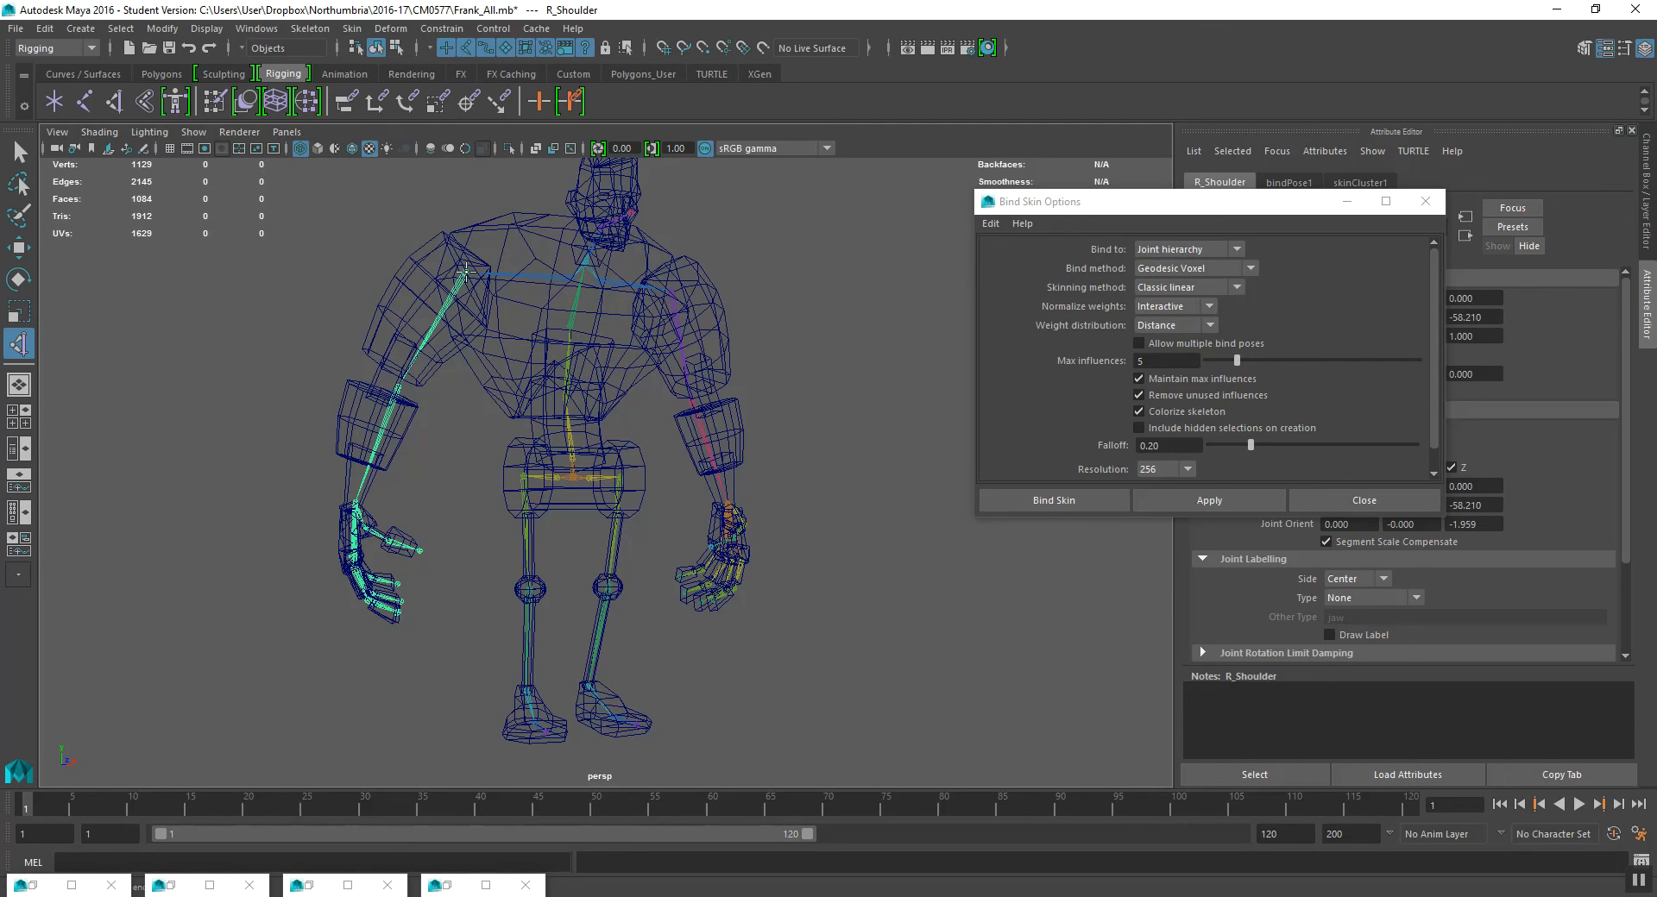
left_click(354, 502)
key("q")
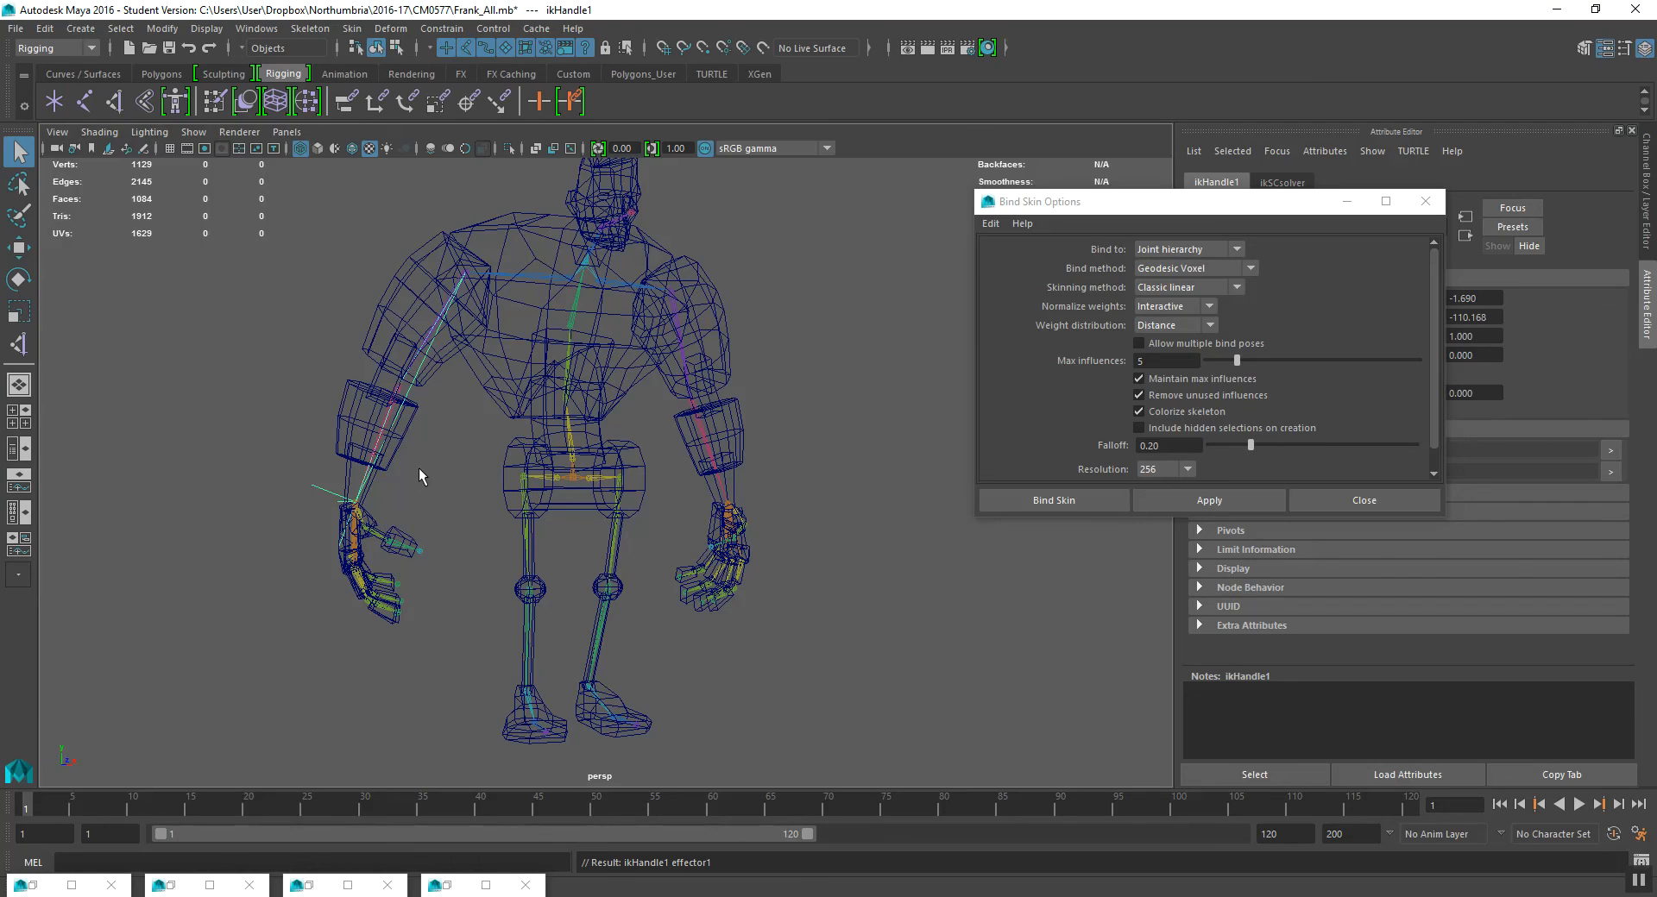
- Switch to shaded display, try moving the right wrist's IK handle to bend the arm, and undo the moves
key("w")
middle_click_drag(378, 503, 421, 569, "alt")
scroll(407, 537, "up", 3)
scroll(434, 540, "down", 3)
mouse_move(417, 569)
left_mouse_down("alt")
mouse_move(444, 473)
mouse_move(396, 433)
mouse_move(361, 480)
mouse_move(429, 395)
mouse_move(380, 463)
mouse_move(399, 406)
mouse_move(459, 417)
mouse_move(426, 422)
left_mouse_up("alt")
key("5")
middle_click_drag(471, 443, 471, 491, "alt")
mouse_move(470, 491)
left_mouse_down("alt")
mouse_move(390, 462)
mouse_move(437, 492)
mouse_move(416, 552)
mouse_move(457, 475)
mouse_move(384, 516)
mouse_move(445, 455)
mouse_move(397, 552)
mouse_move(421, 487)
left_mouse_up("alt")
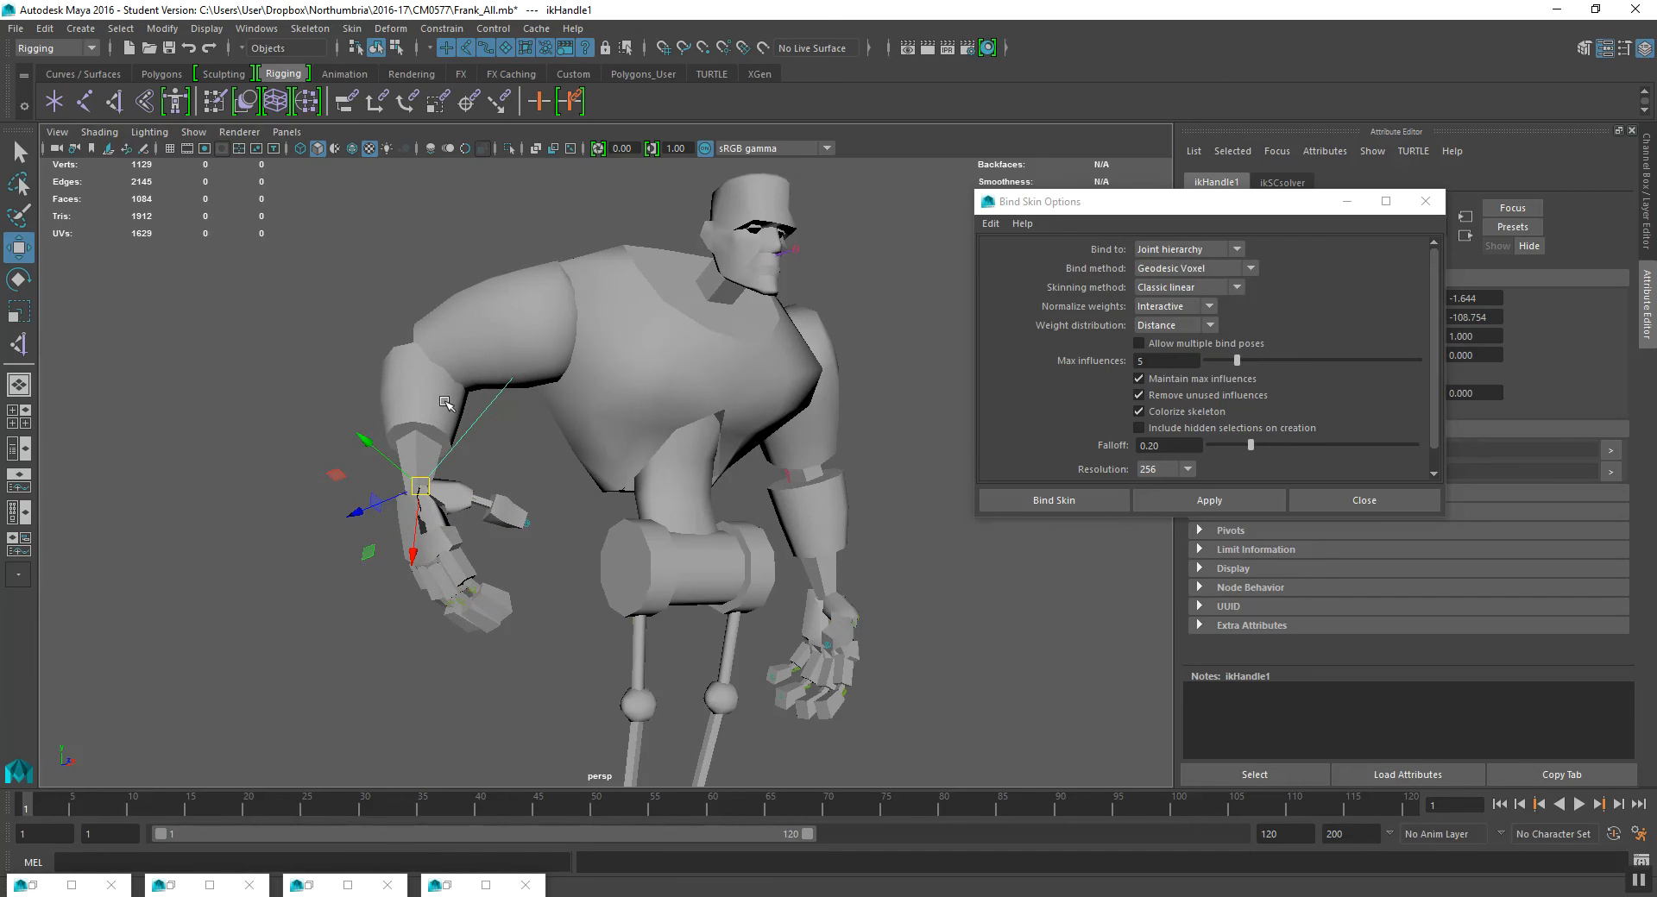
key("ctrl+z")
key("ctrl+z")
mouse_move(499, 446)
left_mouse_down("alt")
mouse_move(571, 445)
mouse_move(515, 450)
left_mouse_up("alt")
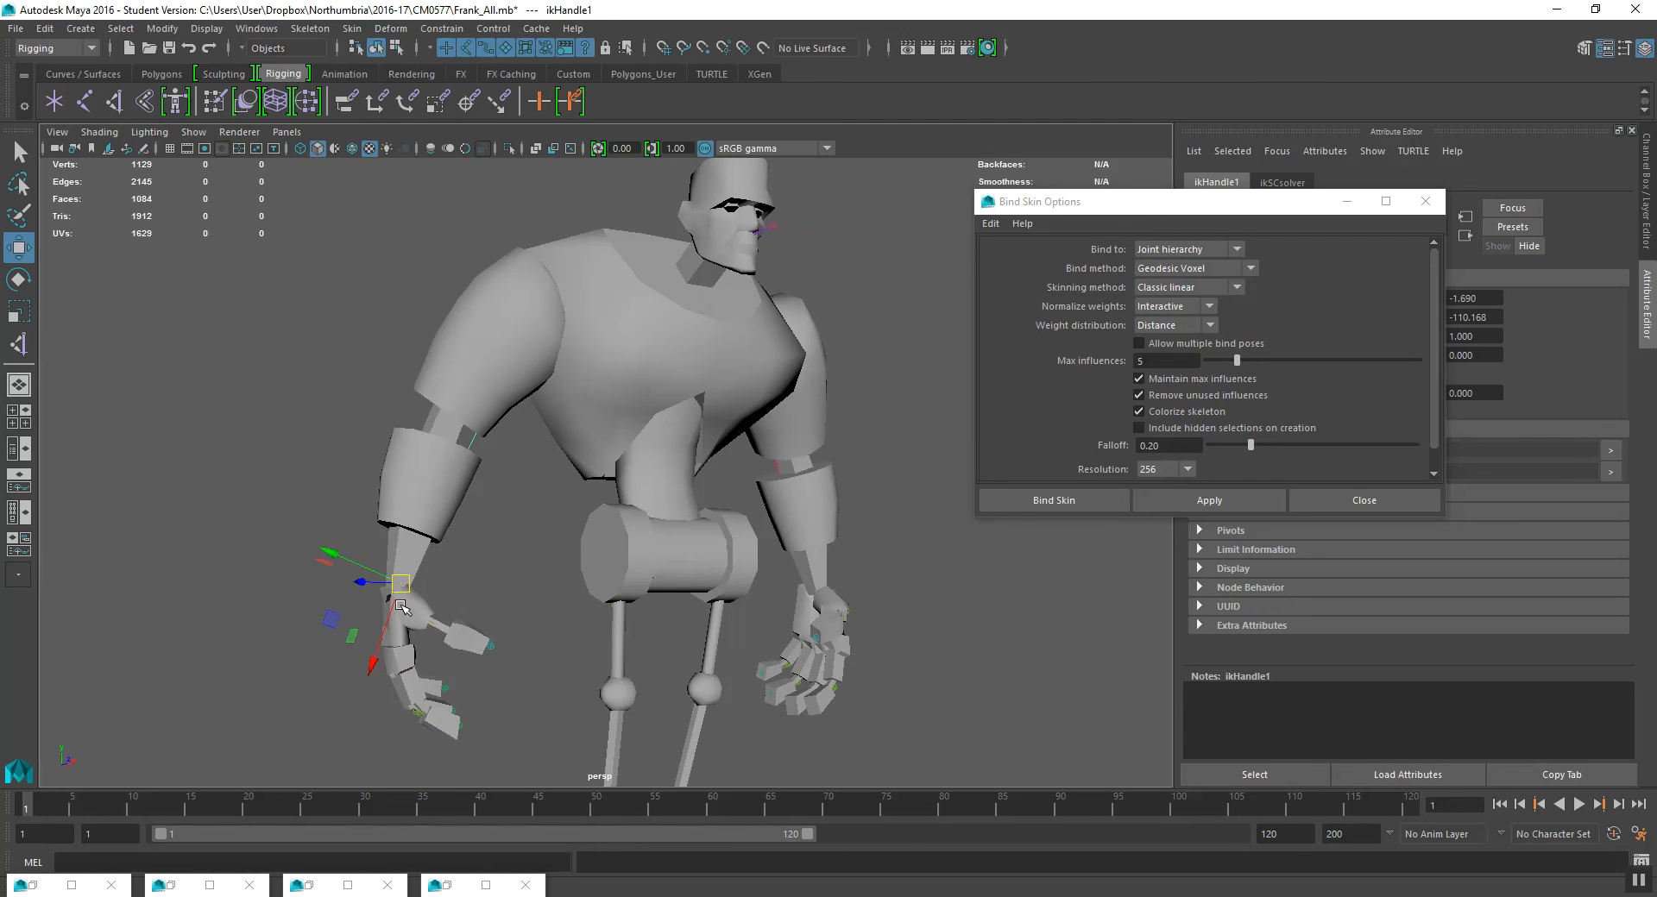
- Try raising the right arm by pulling the wrist's IK handle up and outward, and undo the move
left_click_drag(401, 583, 266, 336)
key("ctrl+z")
left_click_drag(481, 505, 462, 489, "alt")
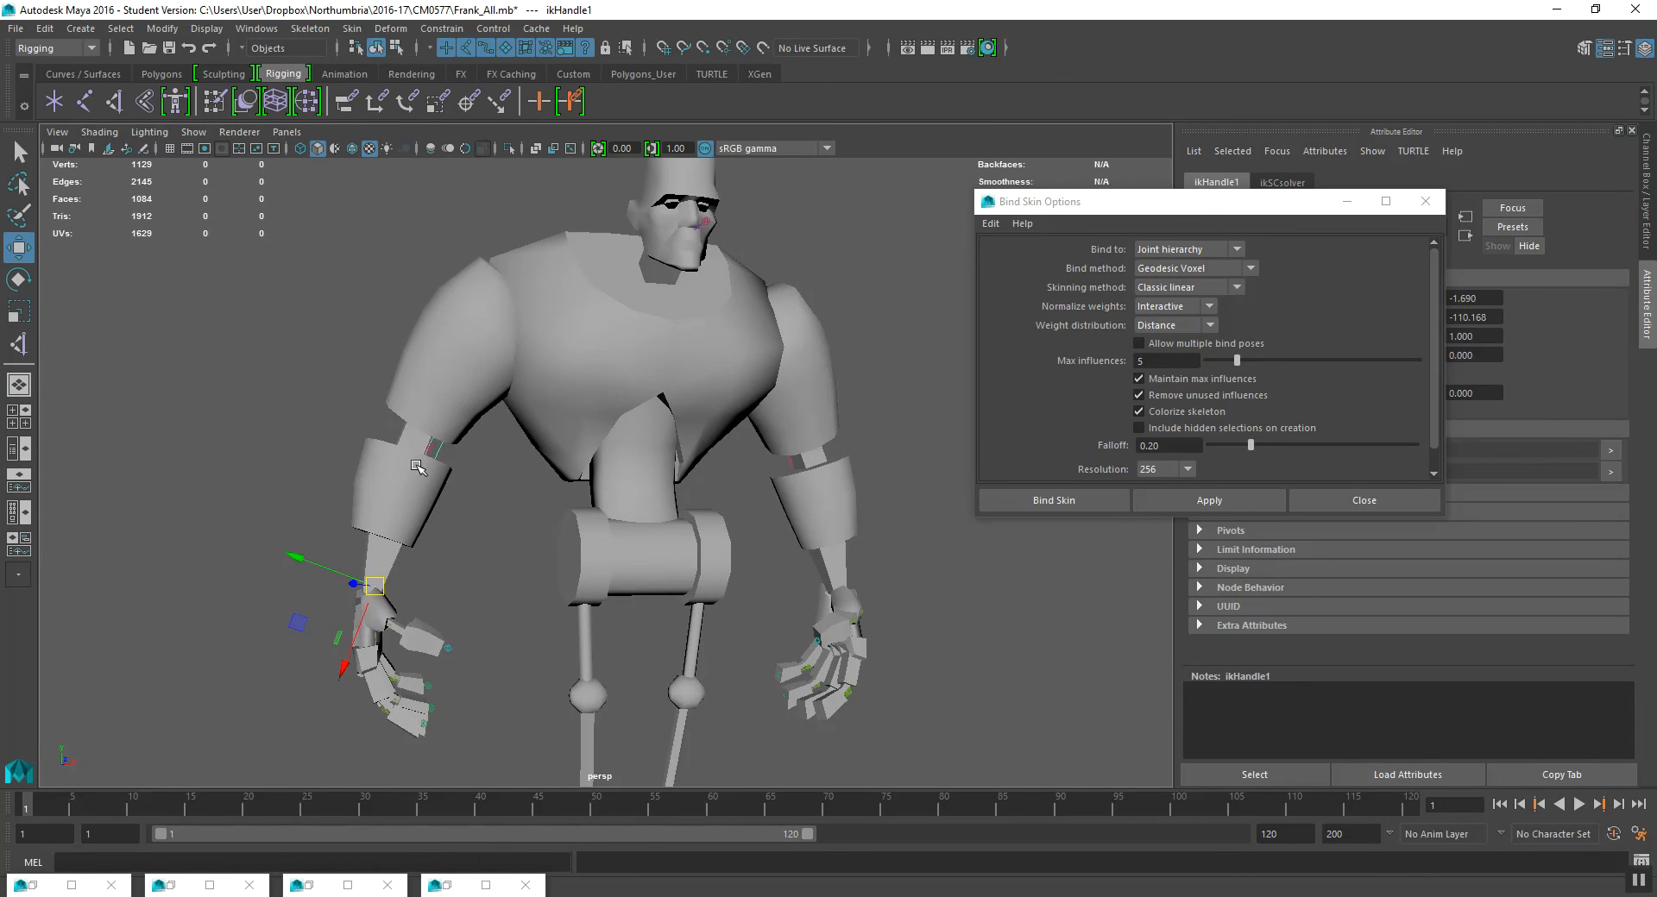